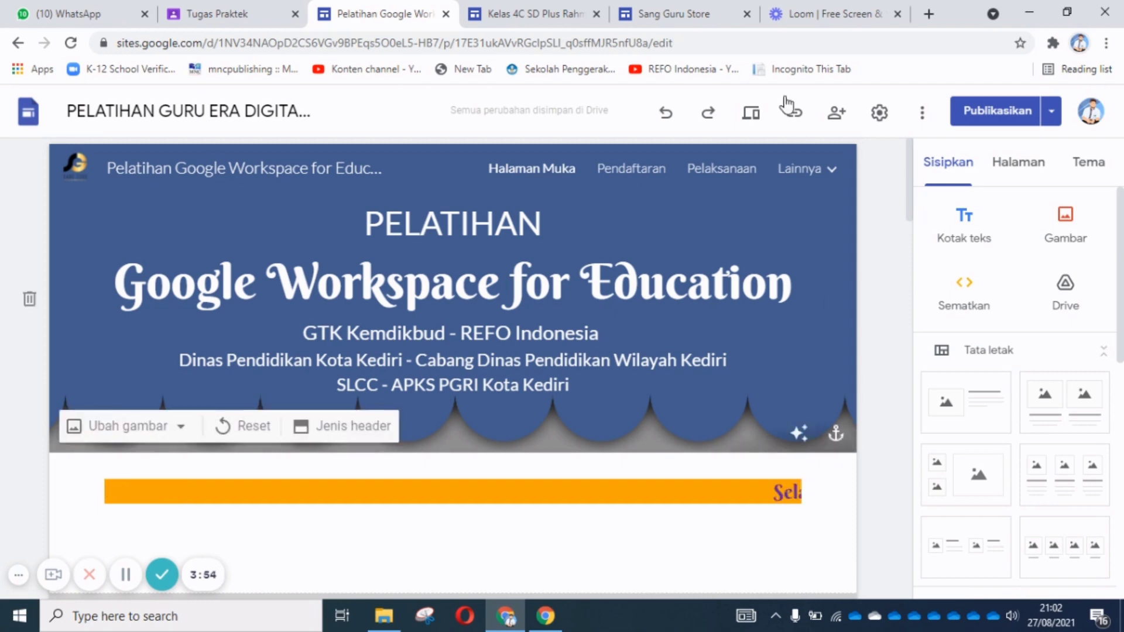
Preview the Google Workspace for Education training site and look through its Halaman Muka page down to the footer.
{"action": "left_click", "coordinate": [750, 114]}
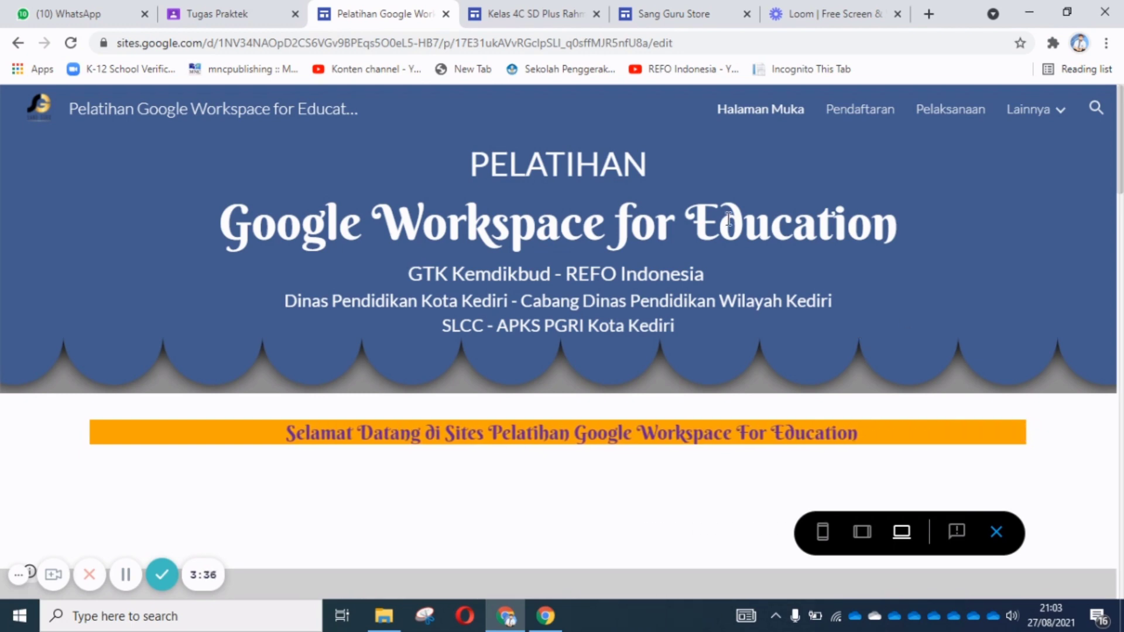
{"action": "scroll", "coordinate": [718, 249], "scroll_direction": "down", "scroll_amount": 3}
{"action": "scroll", "coordinate": [713, 256], "scroll_direction": "down", "scroll_amount": 10}
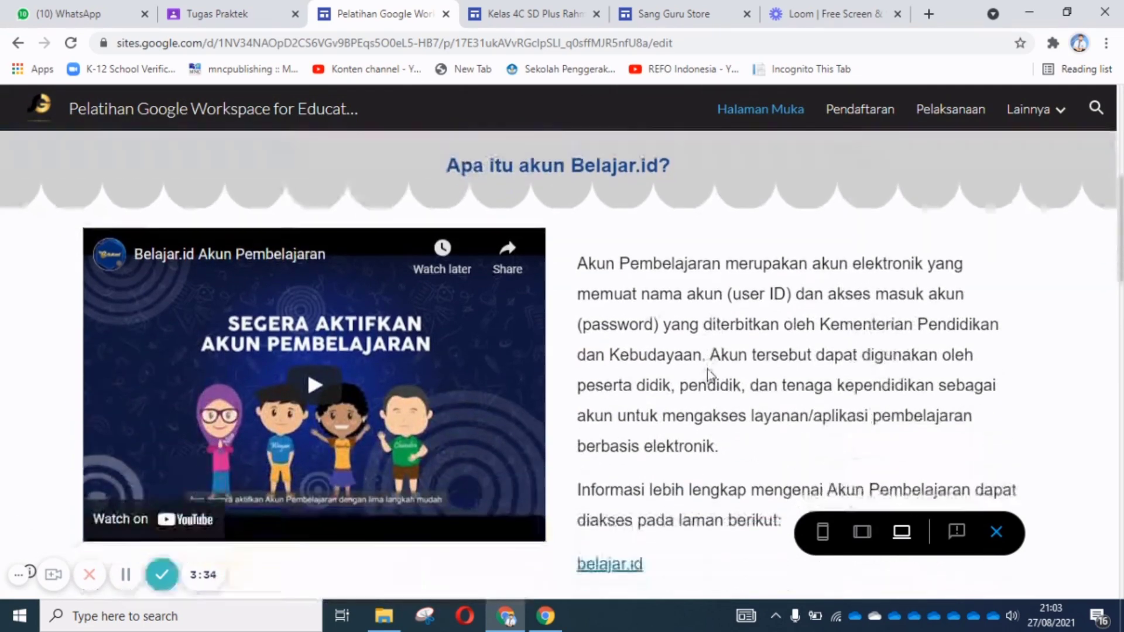
{"action": "scroll", "coordinate": [717, 392], "scroll_direction": "down", "scroll_amount": 5}
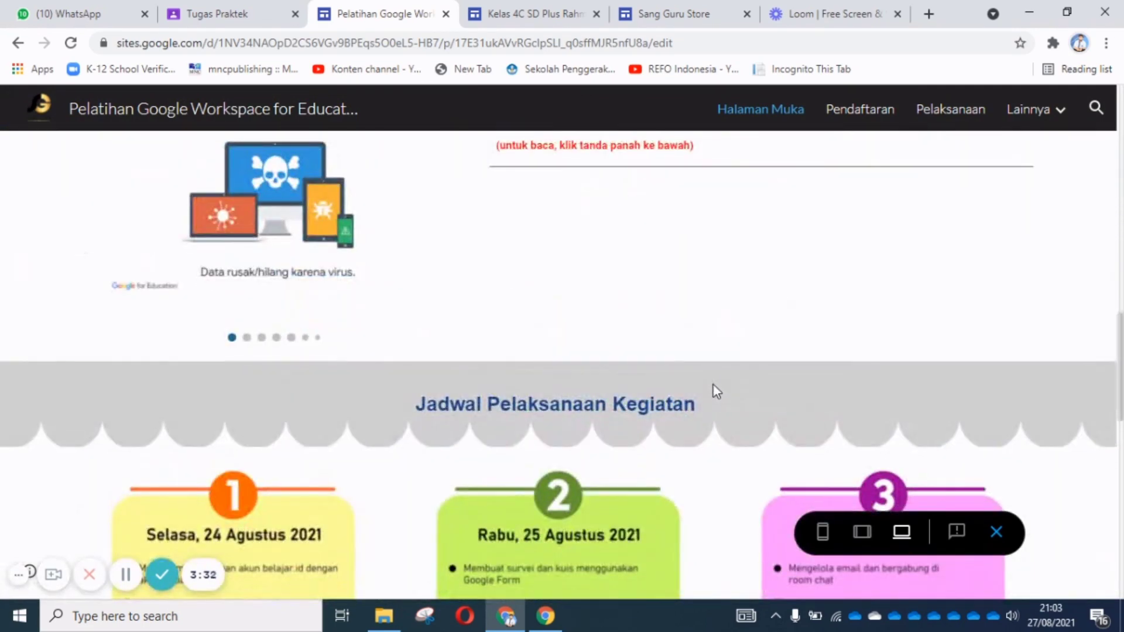
{"action": "scroll", "coordinate": [715, 387], "scroll_direction": "down", "scroll_amount": 8}
{"action": "scroll", "coordinate": [732, 354], "scroll_direction": "down", "scroll_amount": 6}
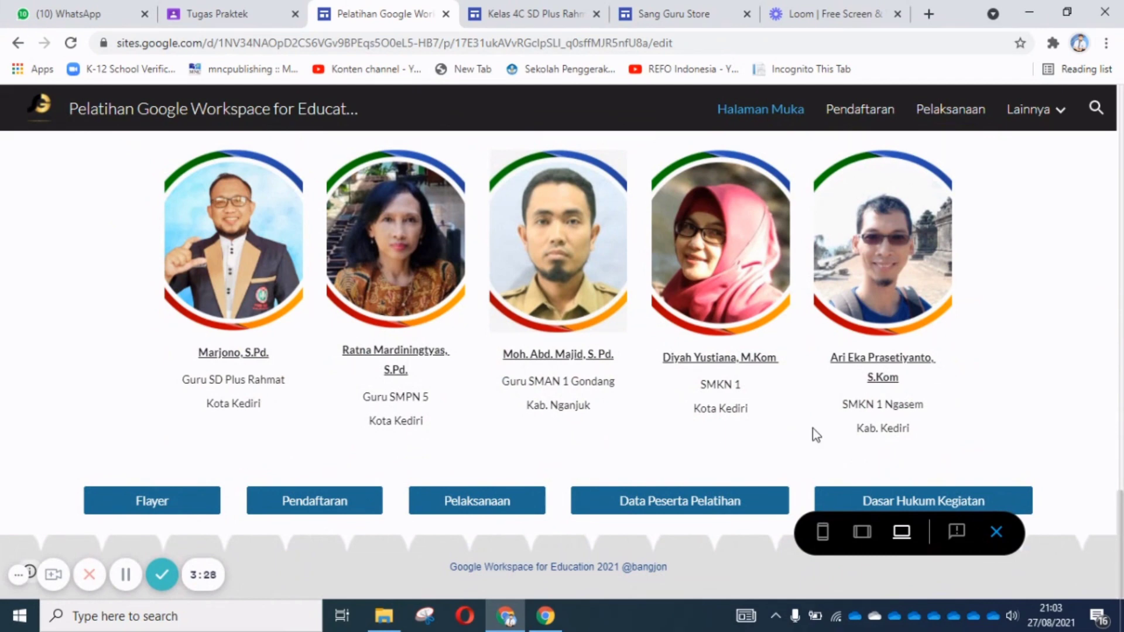
{"action": "scroll", "coordinate": [813, 428], "scroll_direction": "up", "scroll_amount": 20}
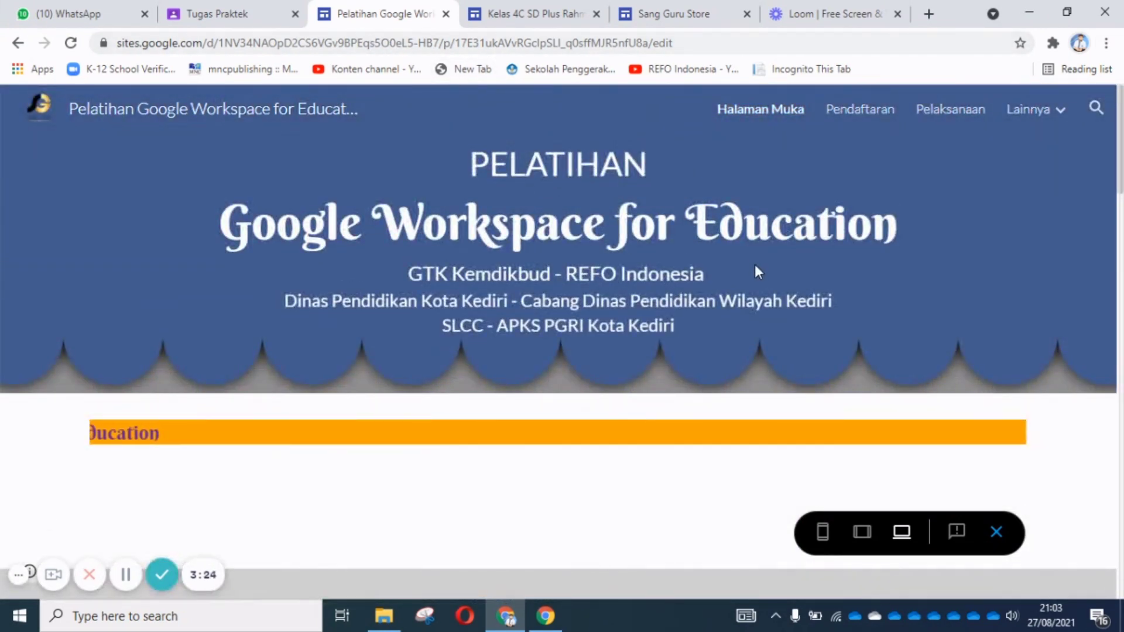
Open the Pendaftaran page and check how it looks in the tablet and phone previews.
{"action": "left_click", "coordinate": [865, 121]}
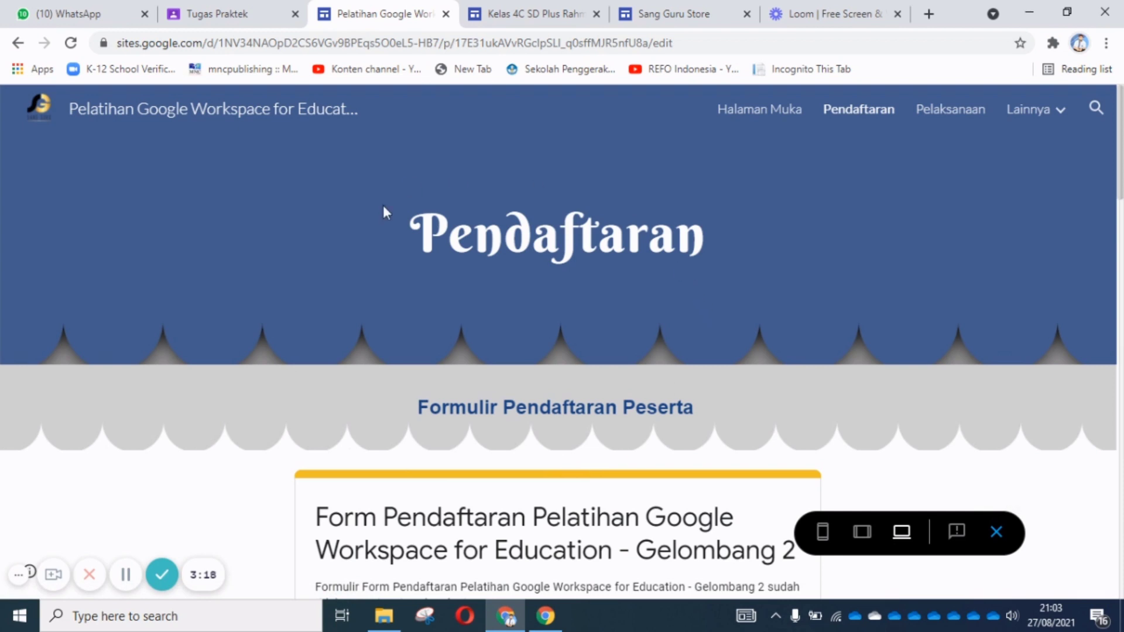
{"action": "left_click", "coordinate": [862, 533]}
{"action": "scroll", "coordinate": [735, 293], "scroll_direction": "down", "scroll_amount": 15}
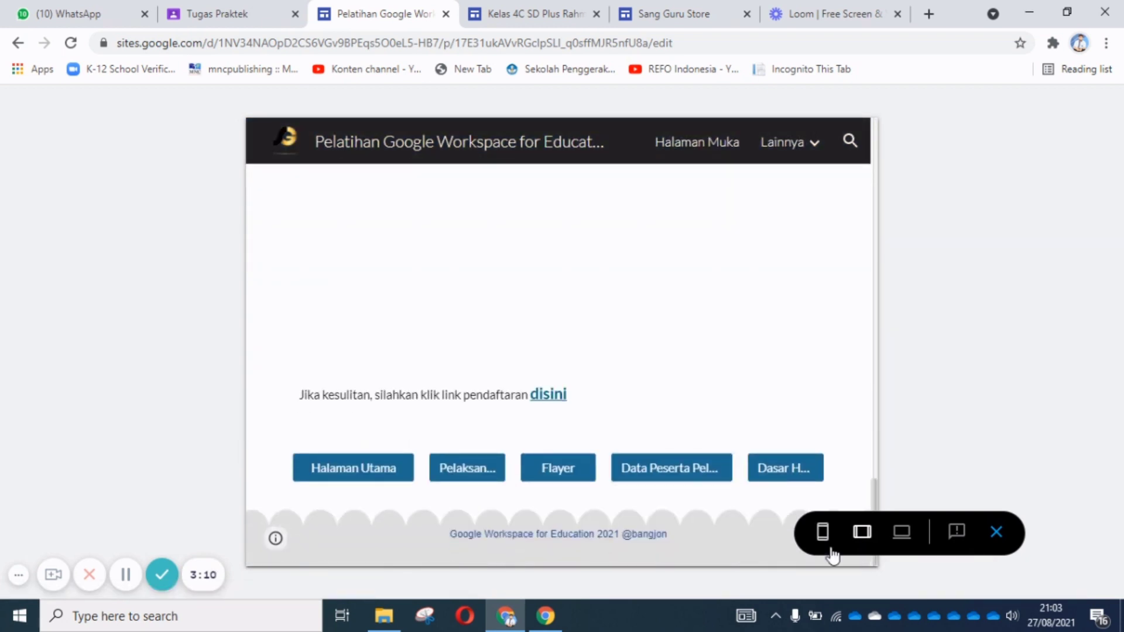
{"action": "left_click", "coordinate": [823, 533]}
{"action": "scroll", "coordinate": [600, 367], "scroll_direction": "up", "scroll_amount": 15}
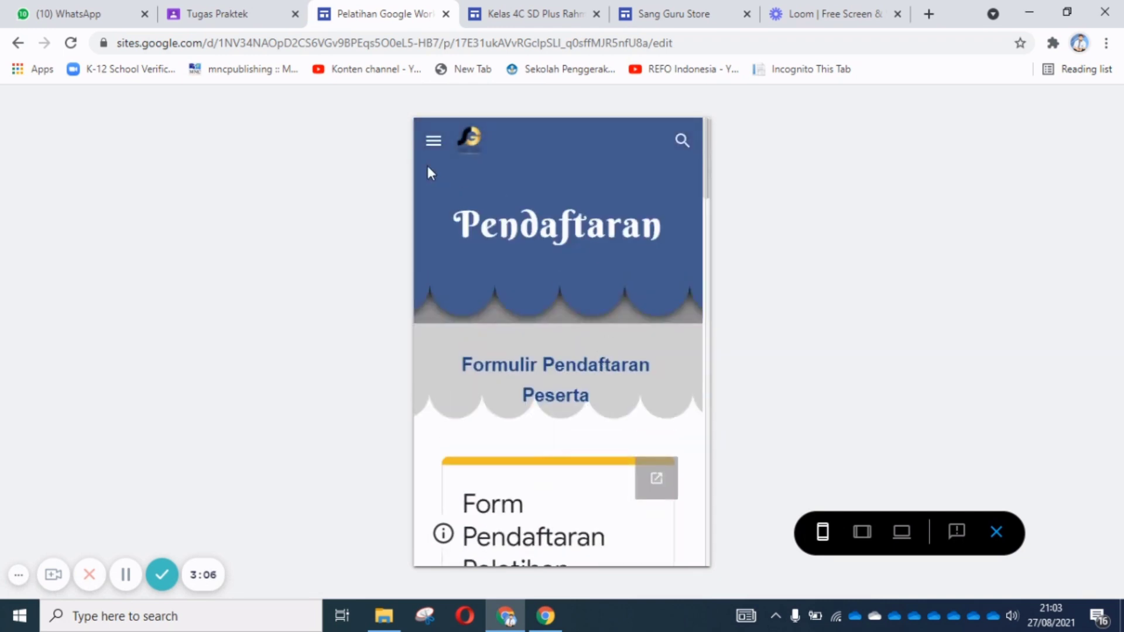
Open the Pelaksanaan page in the phone preview and look through its daily activity sections.
{"action": "left_click", "coordinate": [434, 141]}
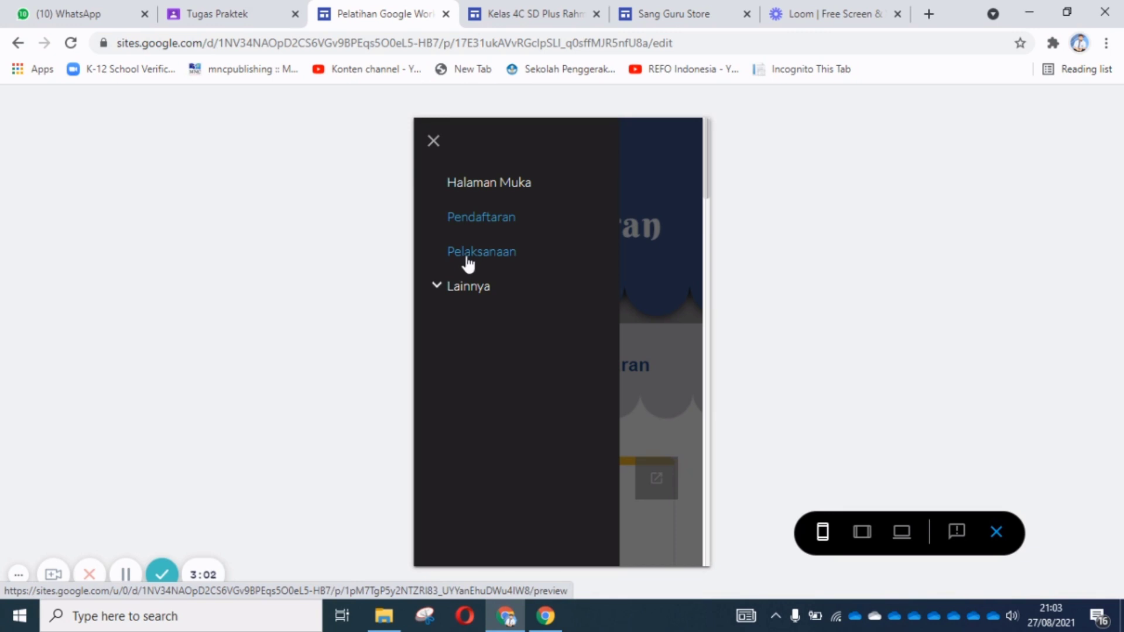
{"action": "left_click", "coordinate": [467, 258]}
{"action": "scroll", "coordinate": [600, 310], "scroll_direction": "down", "scroll_amount": 3}
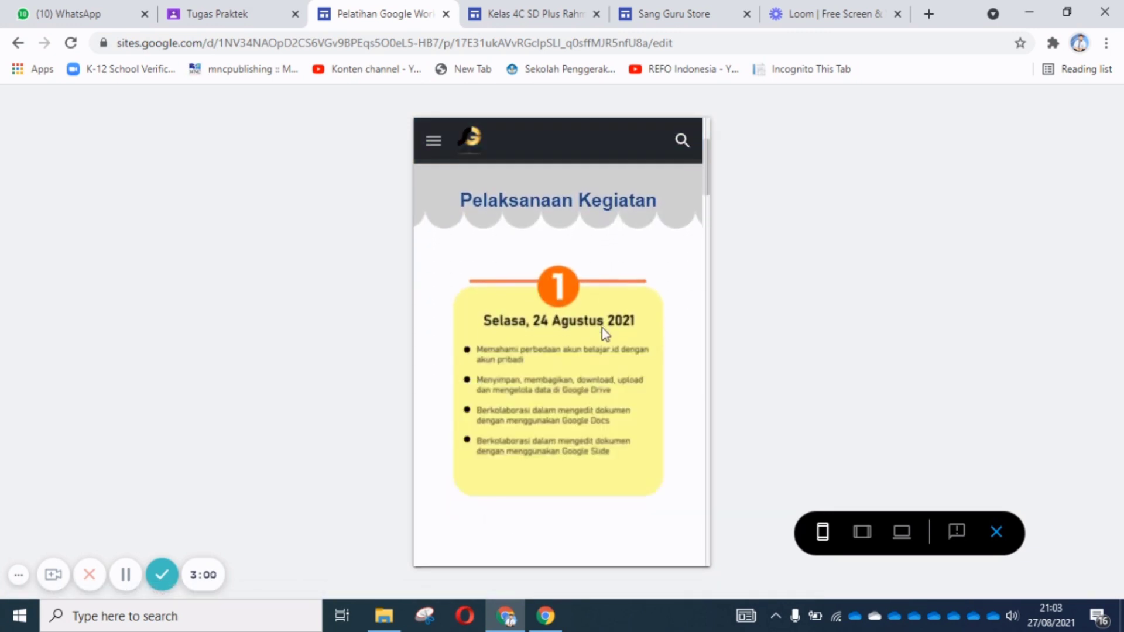
{"action": "scroll", "coordinate": [602, 328], "scroll_direction": "down", "scroll_amount": 15}
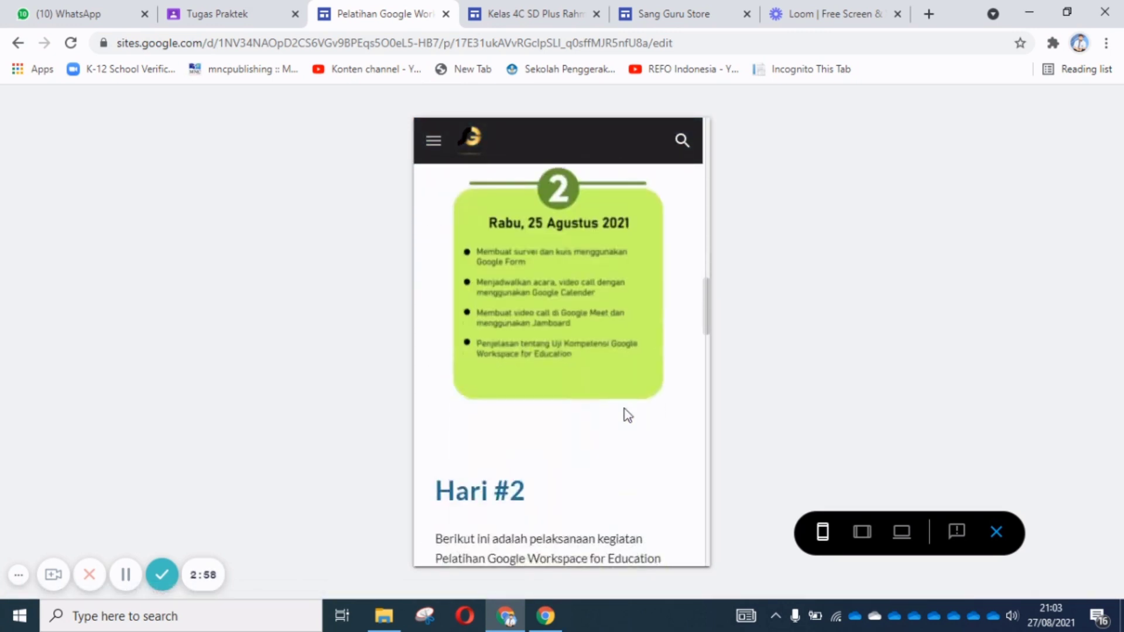
Examine the rest of the Pelaksanaan page in the tablet preview and return to the large-screen preview.
{"action": "left_click", "coordinate": [862, 533]}
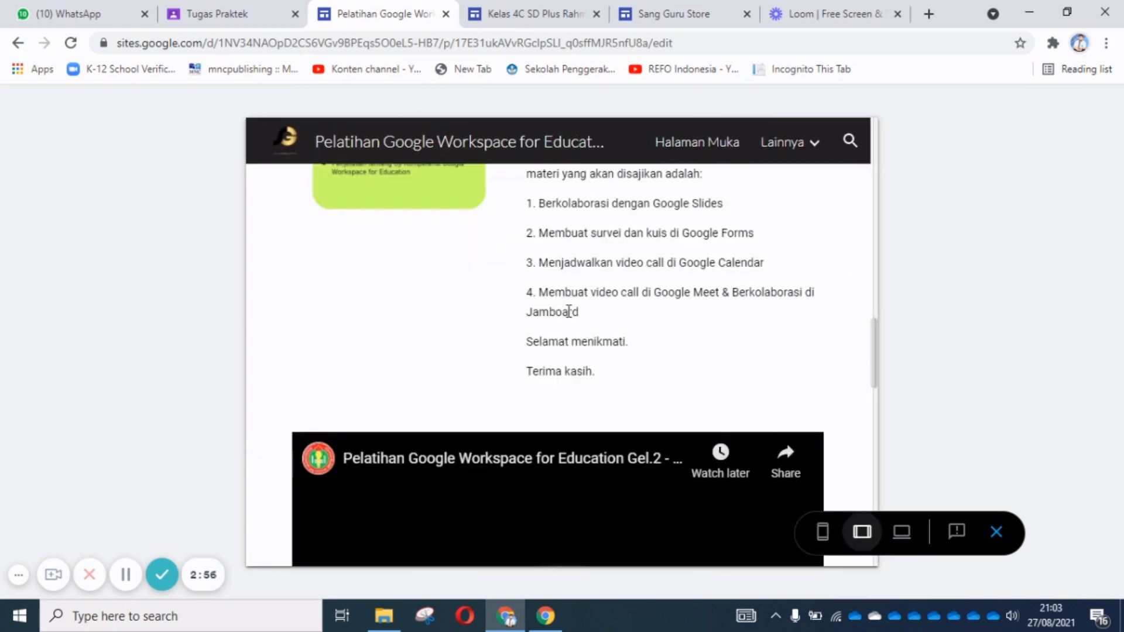
{"action": "scroll", "coordinate": [620, 352], "scroll_direction": "down", "scroll_amount": 5}
{"action": "scroll", "coordinate": [620, 380], "scroll_direction": "down", "scroll_amount": 10}
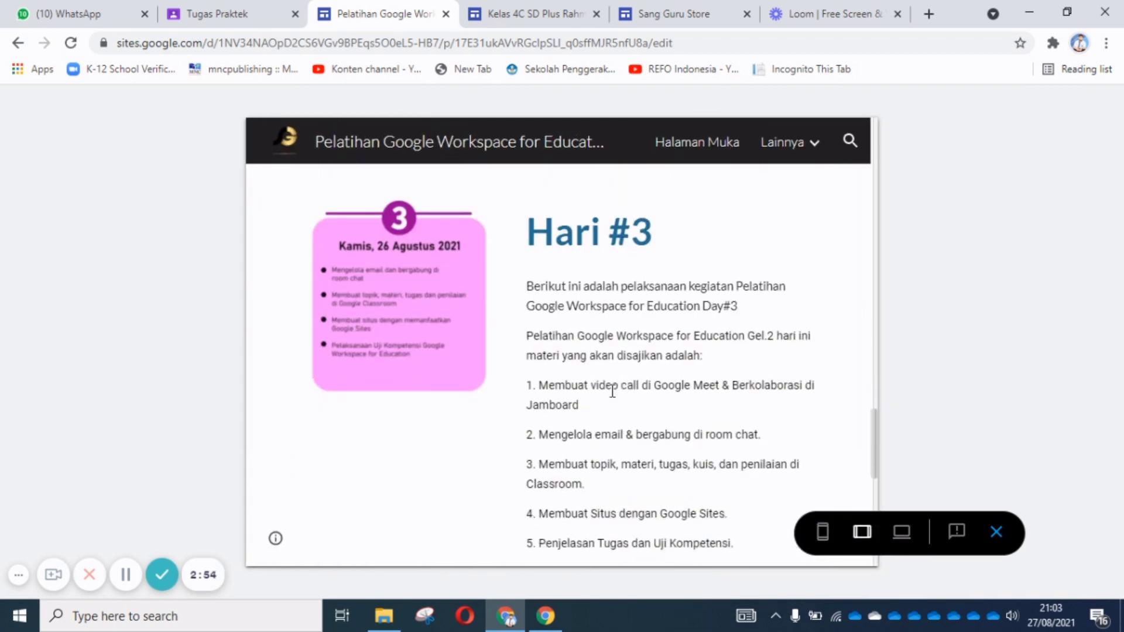
{"action": "scroll", "coordinate": [621, 409], "scroll_direction": "down", "scroll_amount": 1}
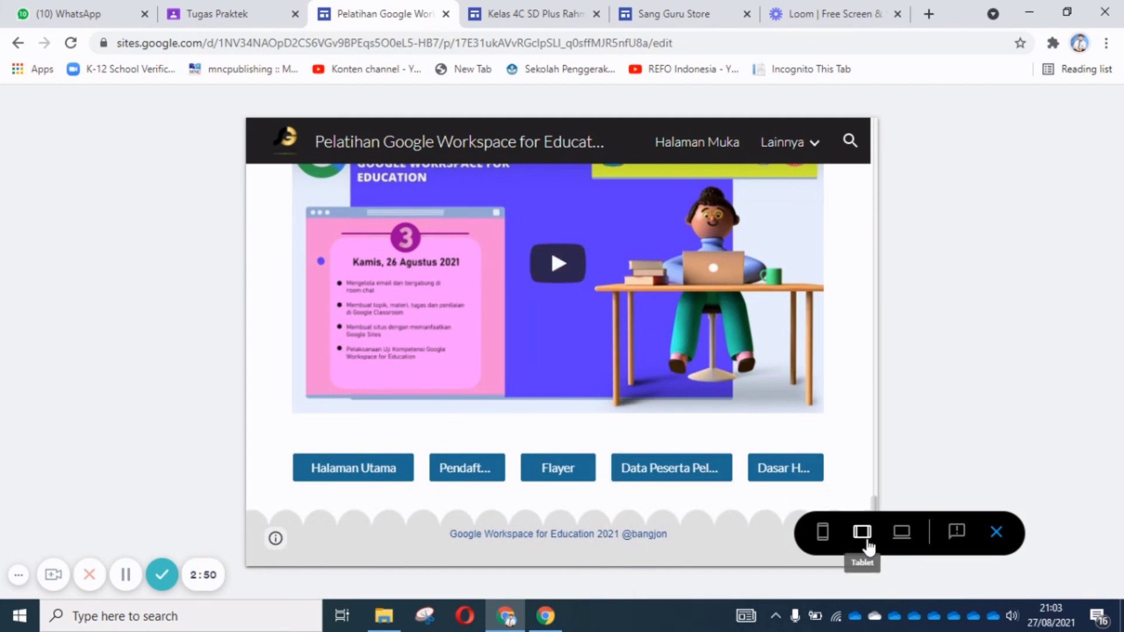
{"action": "left_click", "coordinate": [902, 533]}
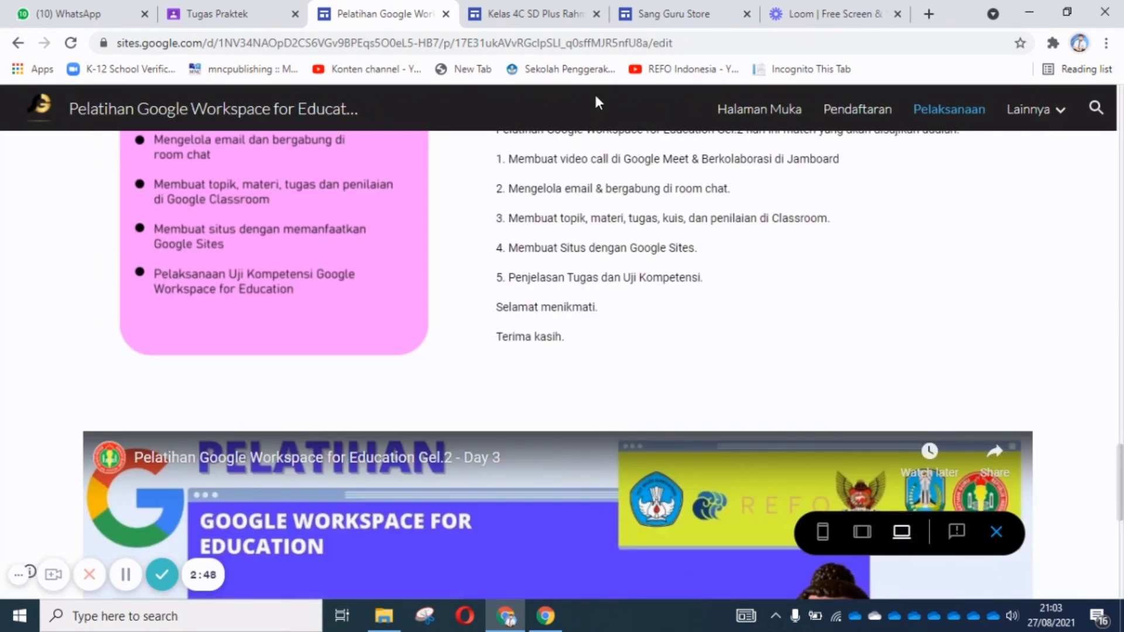
Switch to the Sang Guru Store site preview and look through the book offers on the Katalog Nutrisi Ilmu page.
{"action": "left_click", "coordinate": [667, 14]}
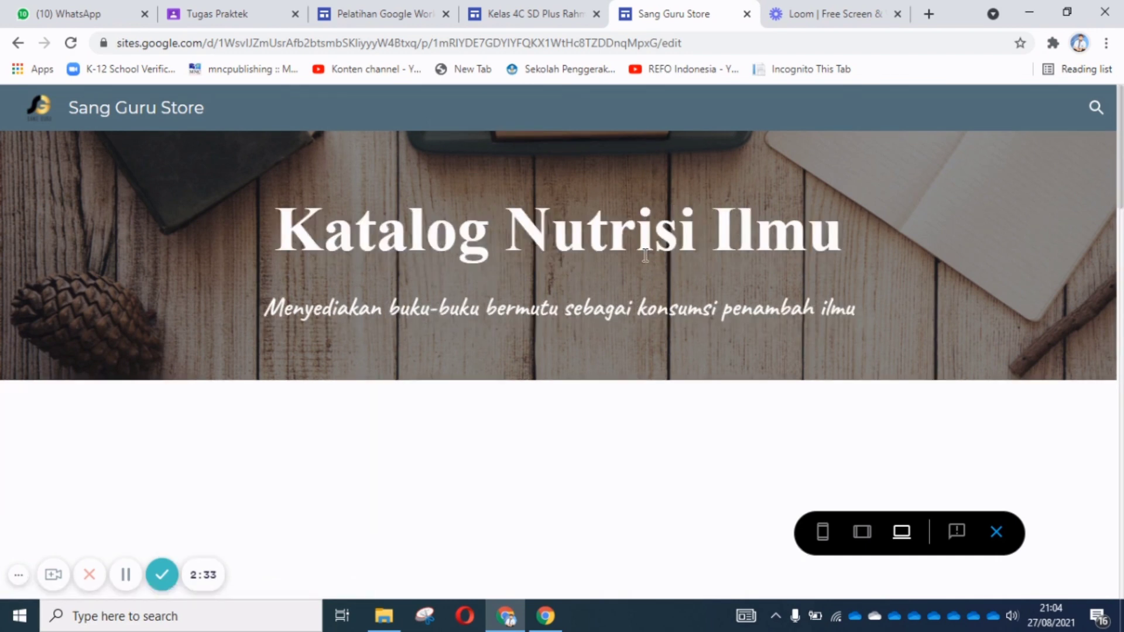
{"action": "scroll", "coordinate": [653, 381], "scroll_direction": "down", "scroll_amount": 1}
{"action": "scroll", "coordinate": [653, 398], "scroll_direction": "down", "scroll_amount": 10}
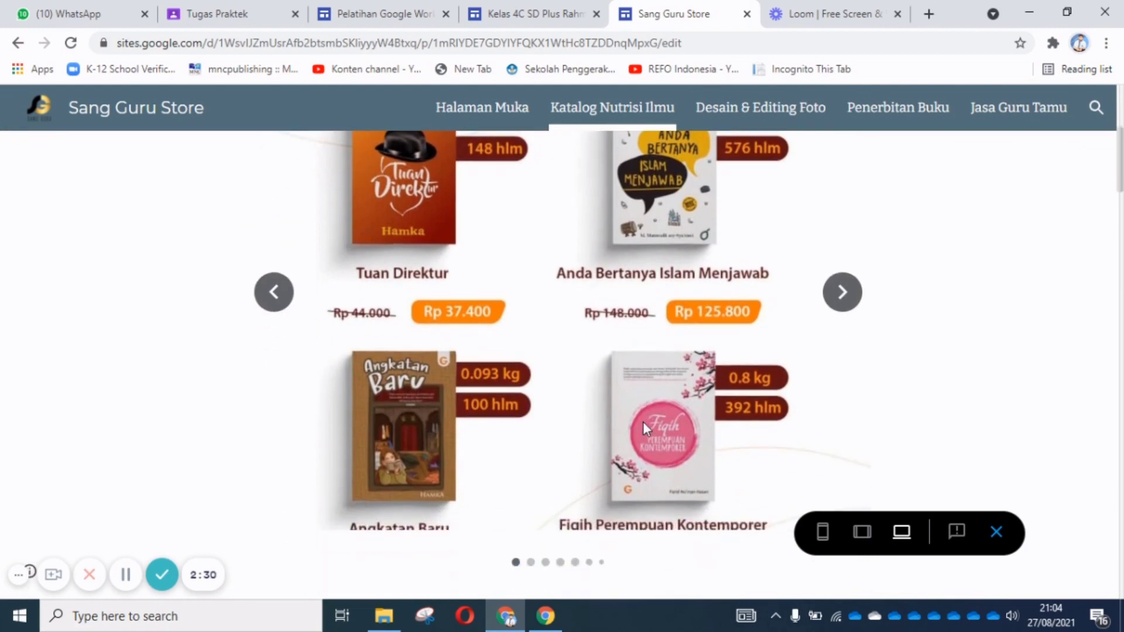
{"action": "scroll", "coordinate": [644, 448], "scroll_direction": "down", "scroll_amount": 8}
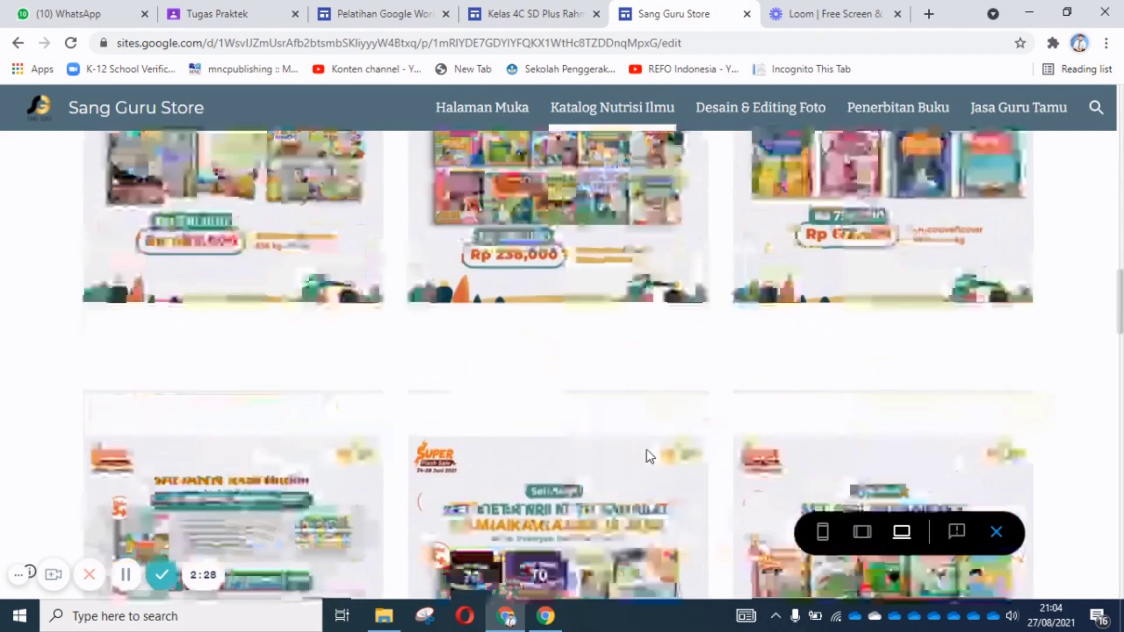
{"action": "scroll", "coordinate": [656, 433], "scroll_direction": "up", "scroll_amount": 15}
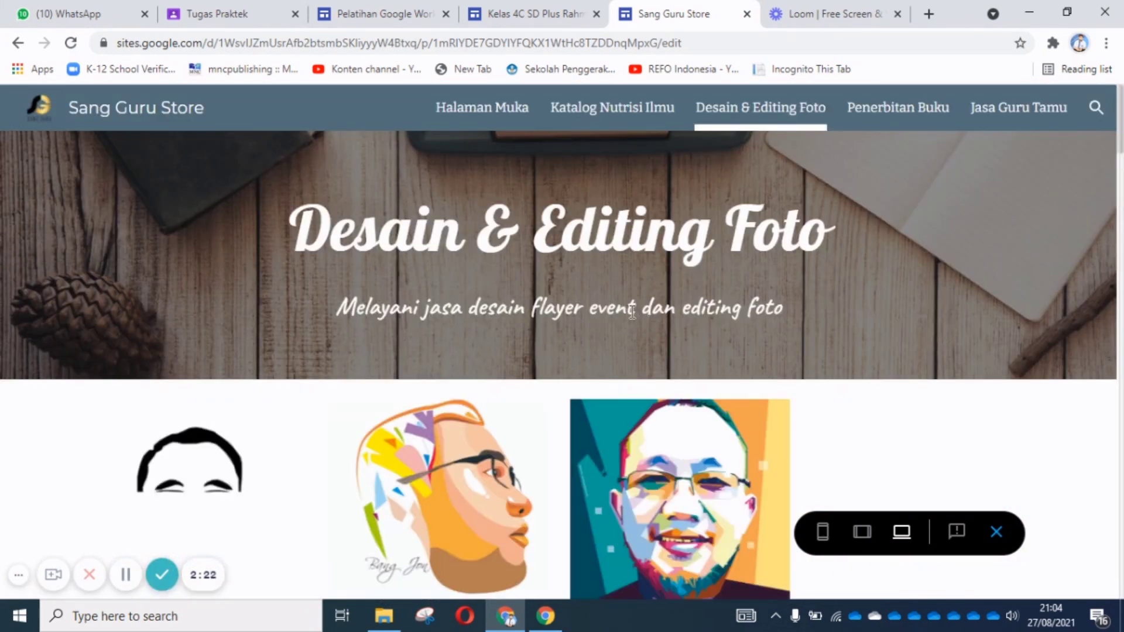
Look through the design samples on the store's Desain & Editing Foto page.
{"action": "scroll", "coordinate": [623, 346], "scroll_direction": "down", "scroll_amount": 3}
{"action": "scroll", "coordinate": [623, 341], "scroll_direction": "down", "scroll_amount": 10}
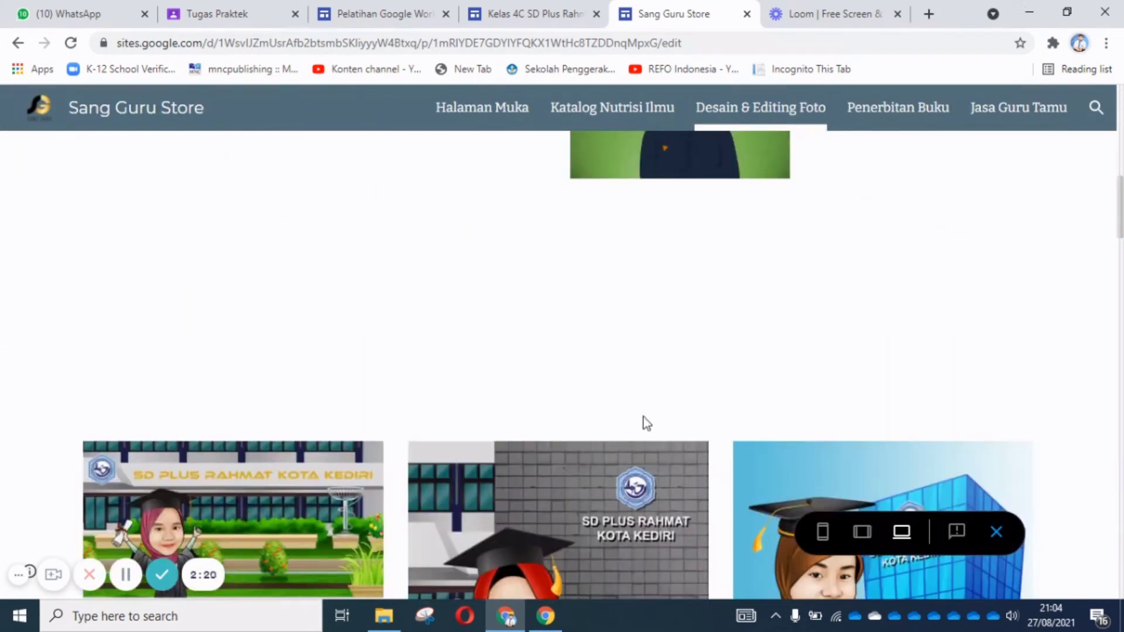
{"action": "scroll", "coordinate": [700, 255], "scroll_direction": "up", "scroll_amount": 15}
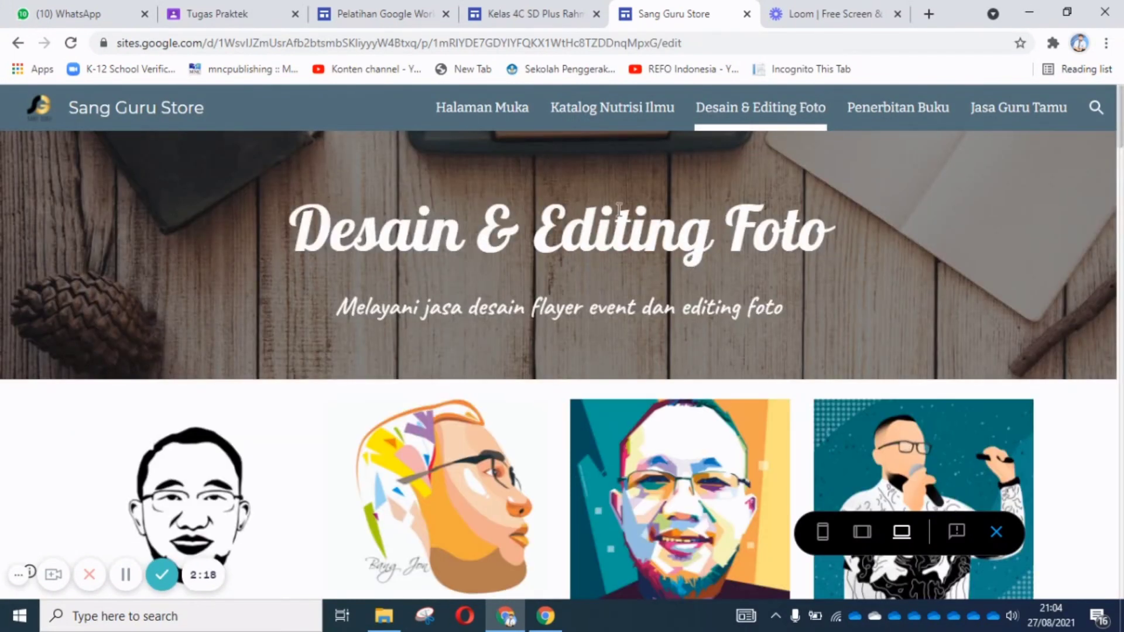
Switch to the Kelas 4C SD Plus Rahmat site, check its Lainnya submenu and open the site preview.
{"action": "left_click", "coordinate": [557, 18]}
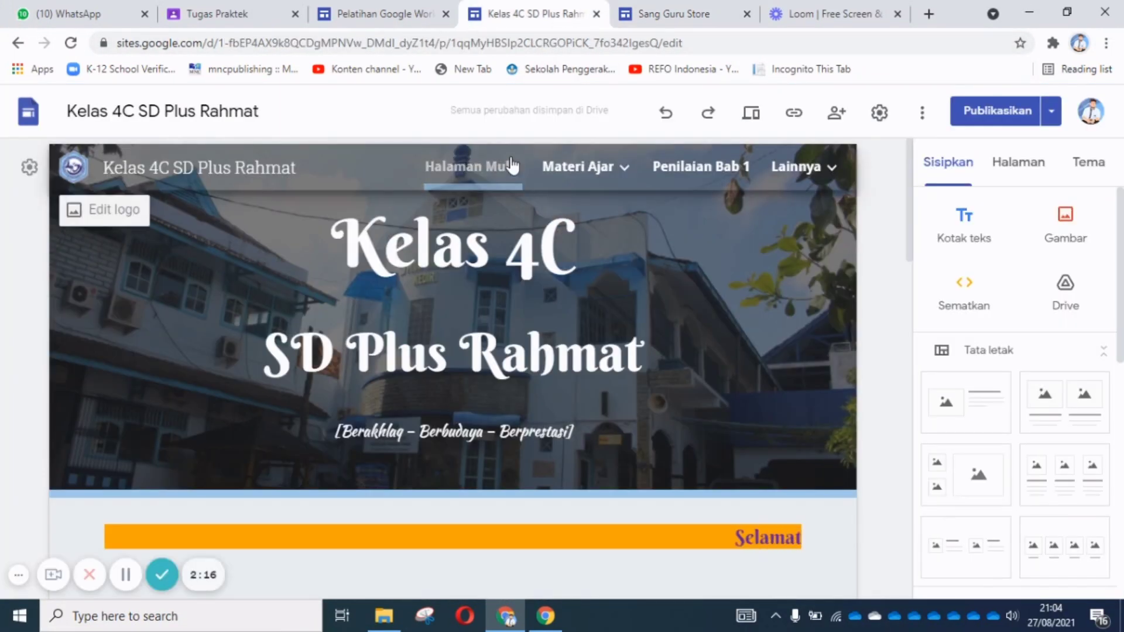
{"action": "mouse_move", "coordinate": [770, 185]}
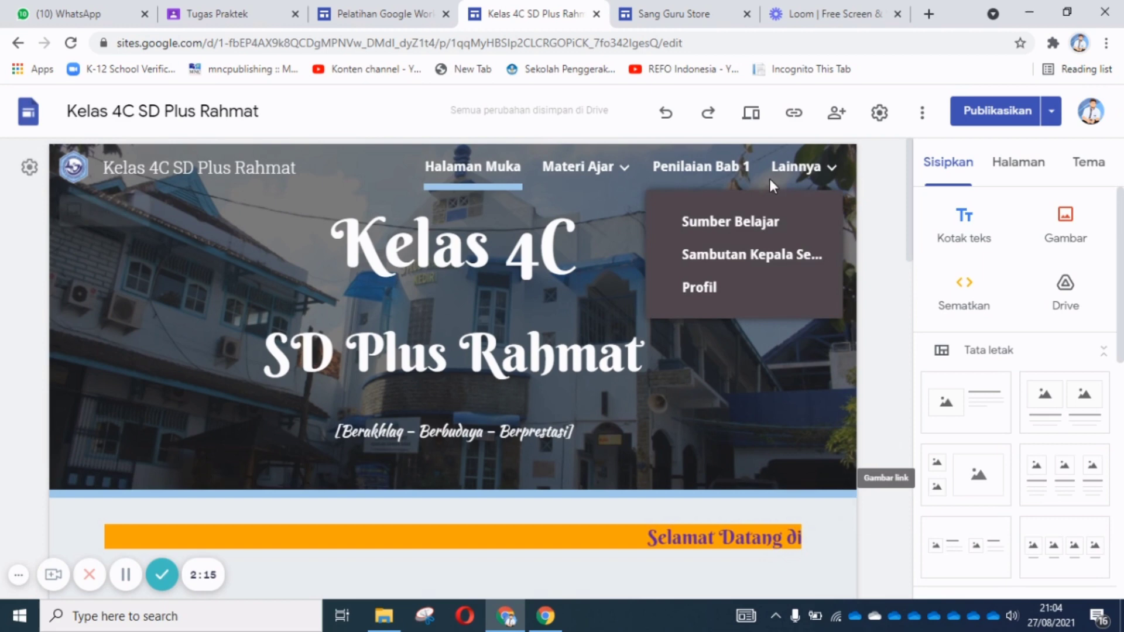
{"action": "left_click", "coordinate": [749, 112]}
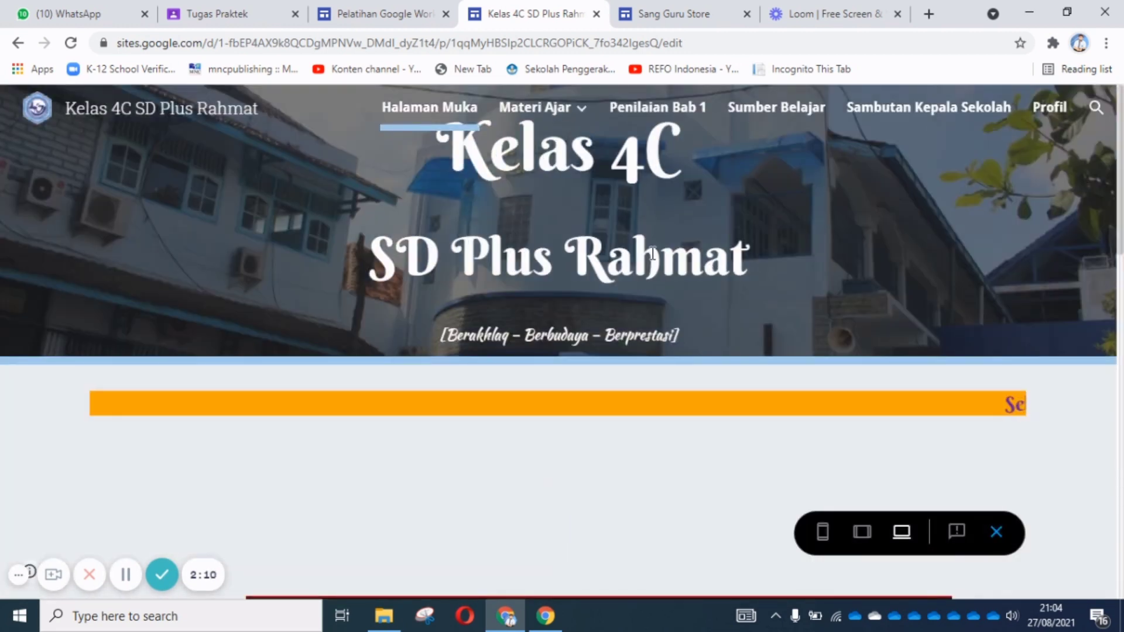
{"action": "mouse_move", "coordinate": [571, 108]}
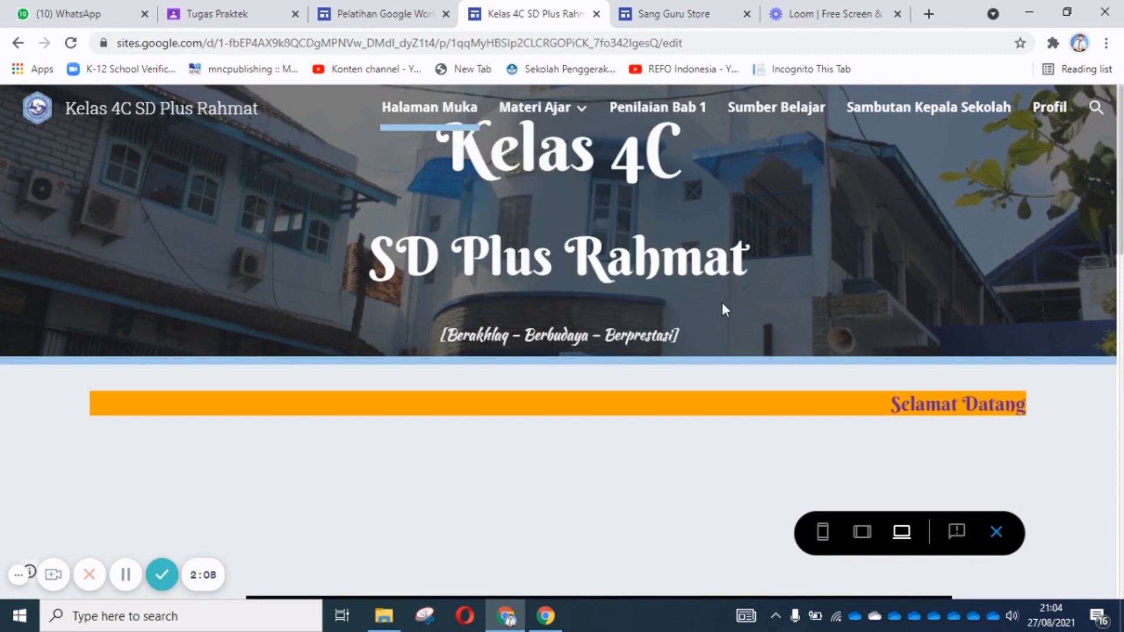
Examine the class site's home page, including the photo carousel, the welcome text and the social media links.
{"action": "scroll", "coordinate": [864, 468], "scroll_direction": "down", "scroll_amount": 10}
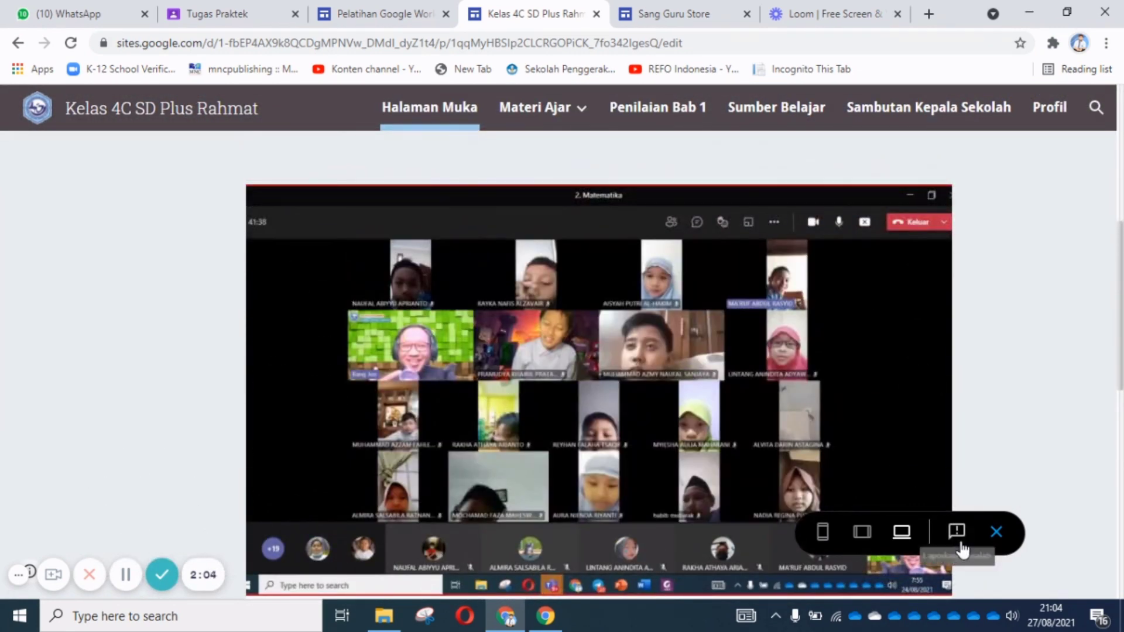
{"action": "scroll", "coordinate": [936, 487], "scroll_direction": "down", "scroll_amount": 3}
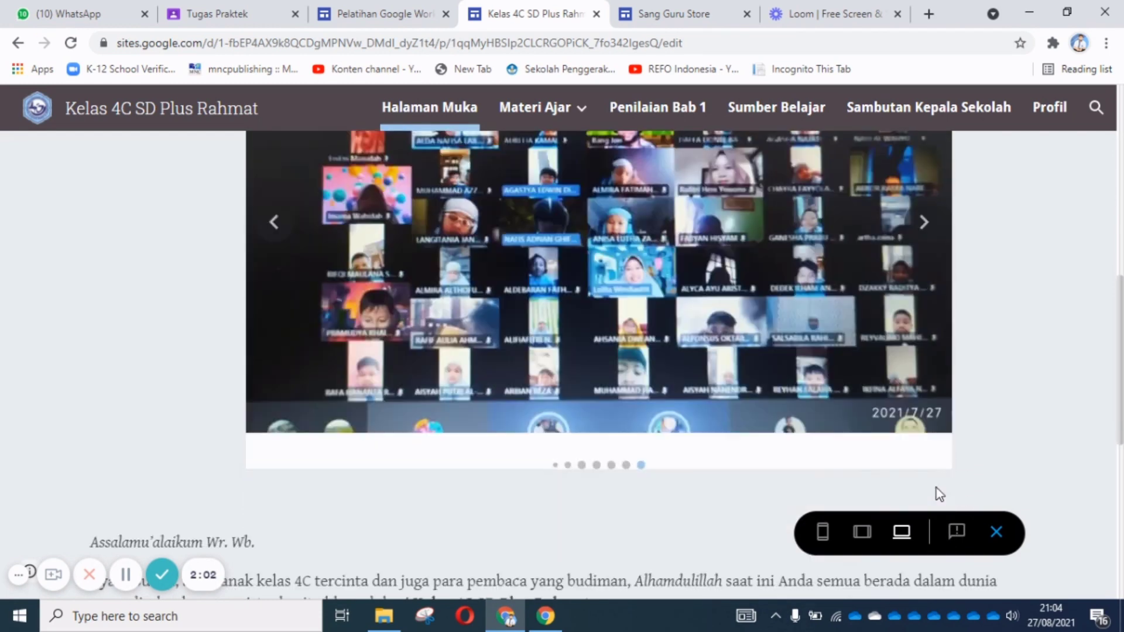
{"action": "scroll", "coordinate": [663, 452], "scroll_direction": "down", "scroll_amount": 8}
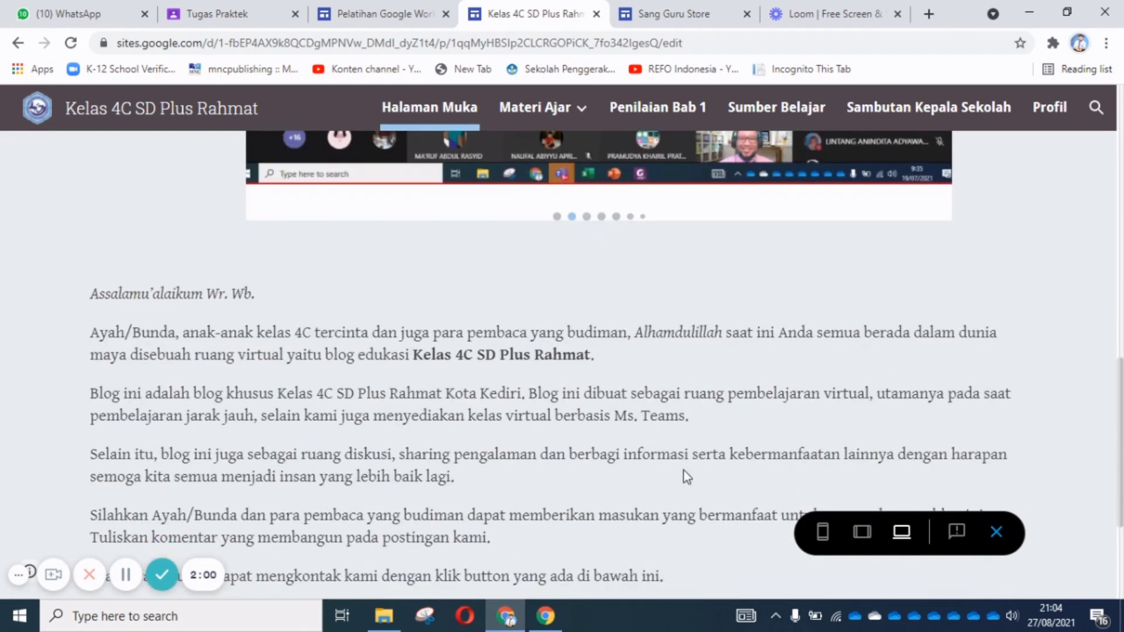
{"action": "scroll", "coordinate": [685, 497], "scroll_direction": "up", "scroll_amount": 12}
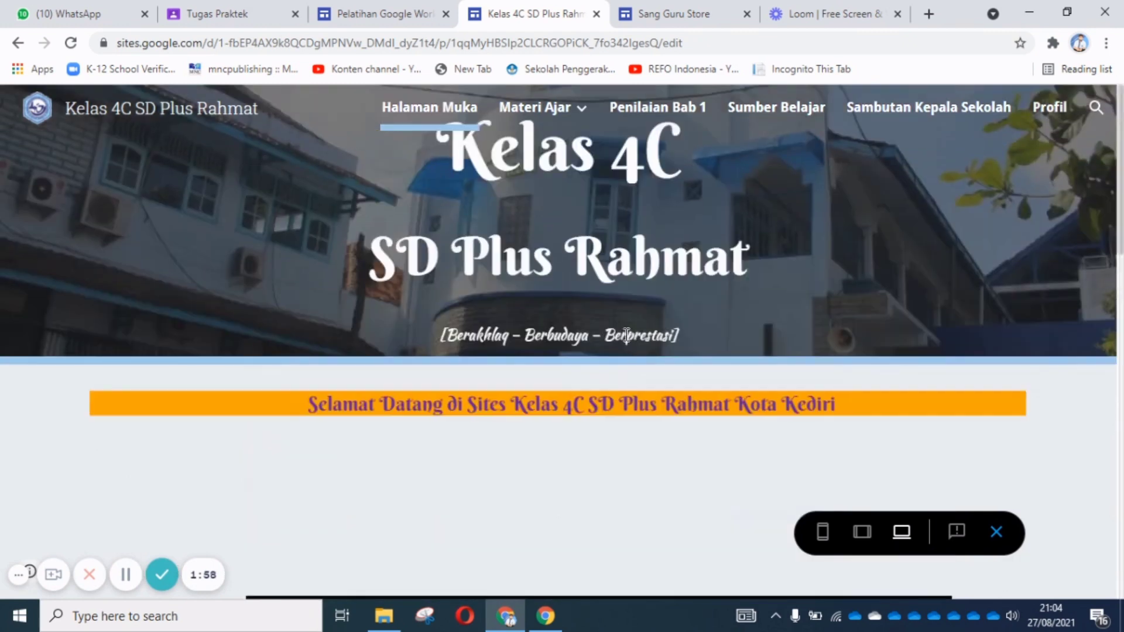
{"action": "scroll", "coordinate": [364, 477], "scroll_direction": "down", "scroll_amount": 10}
{"action": "scroll", "coordinate": [258, 496], "scroll_direction": "down", "scroll_amount": 2}
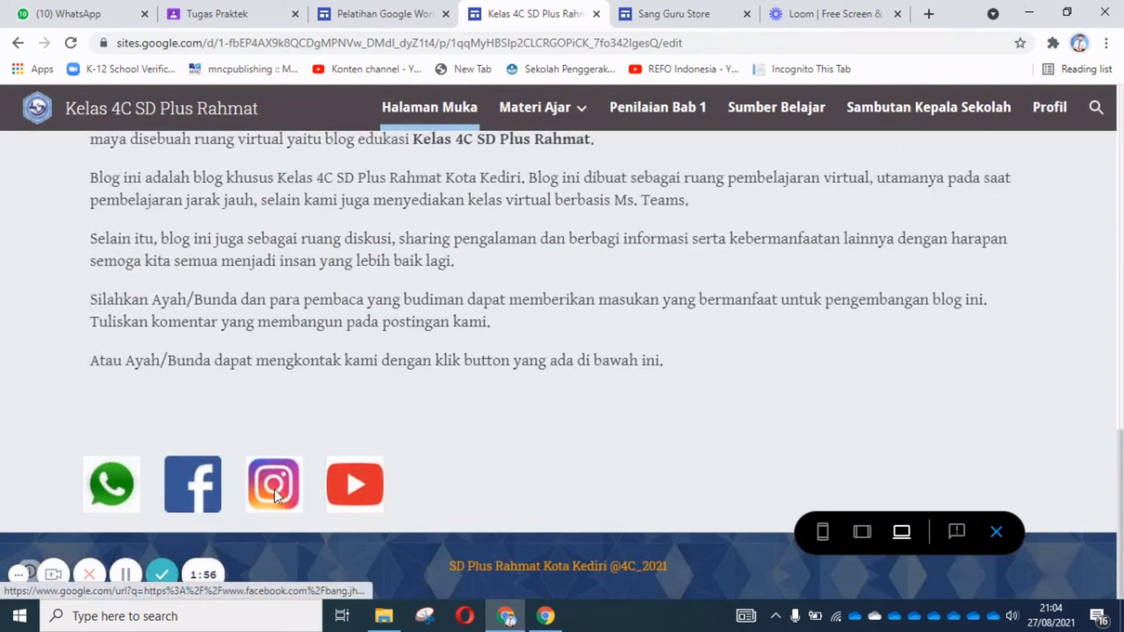
Open the Seni page under Materi Ajar and look through its embedded lesson slides.
{"action": "scroll", "coordinate": [275, 495], "scroll_direction": "up", "scroll_amount": 8}
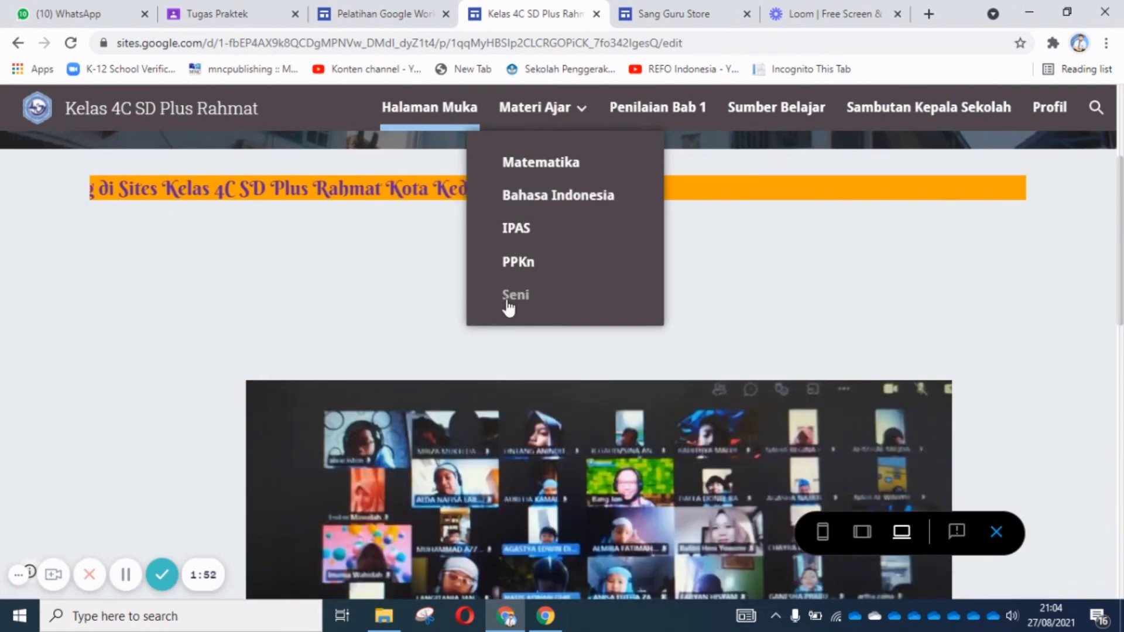
{"action": "left_click", "coordinate": [507, 303]}
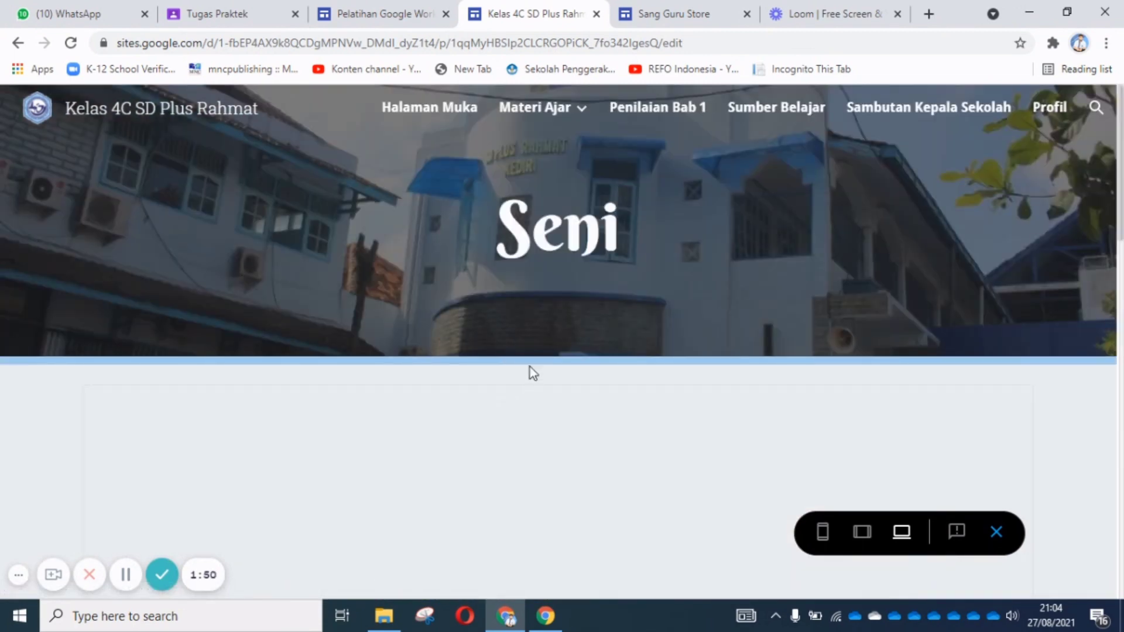
{"action": "scroll", "coordinate": [546, 319], "scroll_direction": "down", "scroll_amount": 1}
{"action": "mouse_move", "coordinate": [542, 110]}
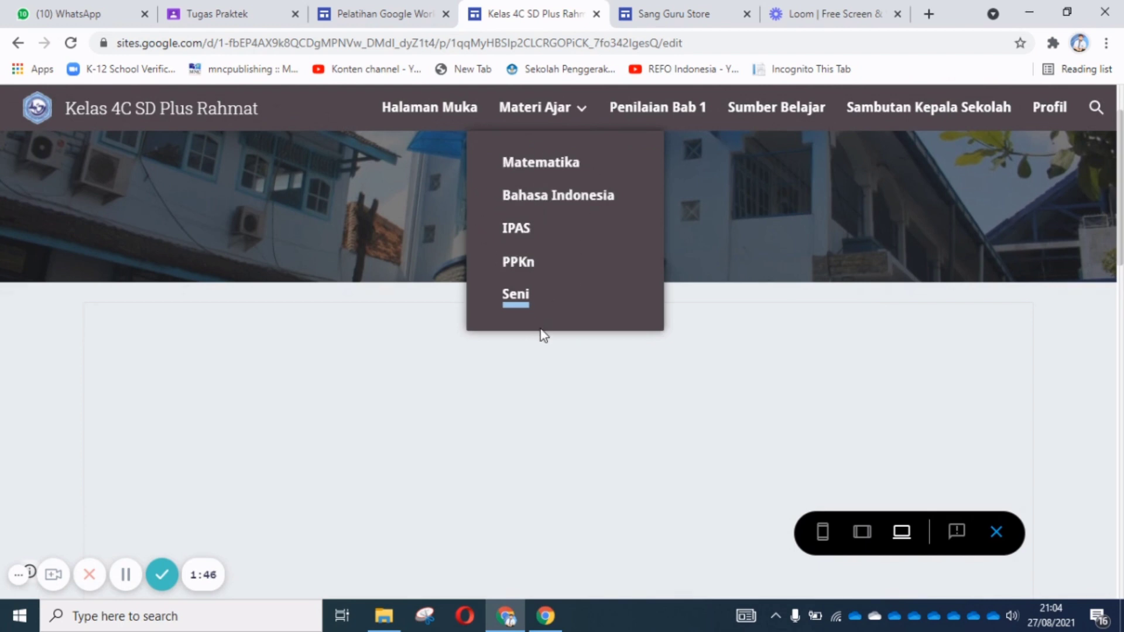
{"action": "scroll", "coordinate": [540, 345], "scroll_direction": "down", "scroll_amount": 3}
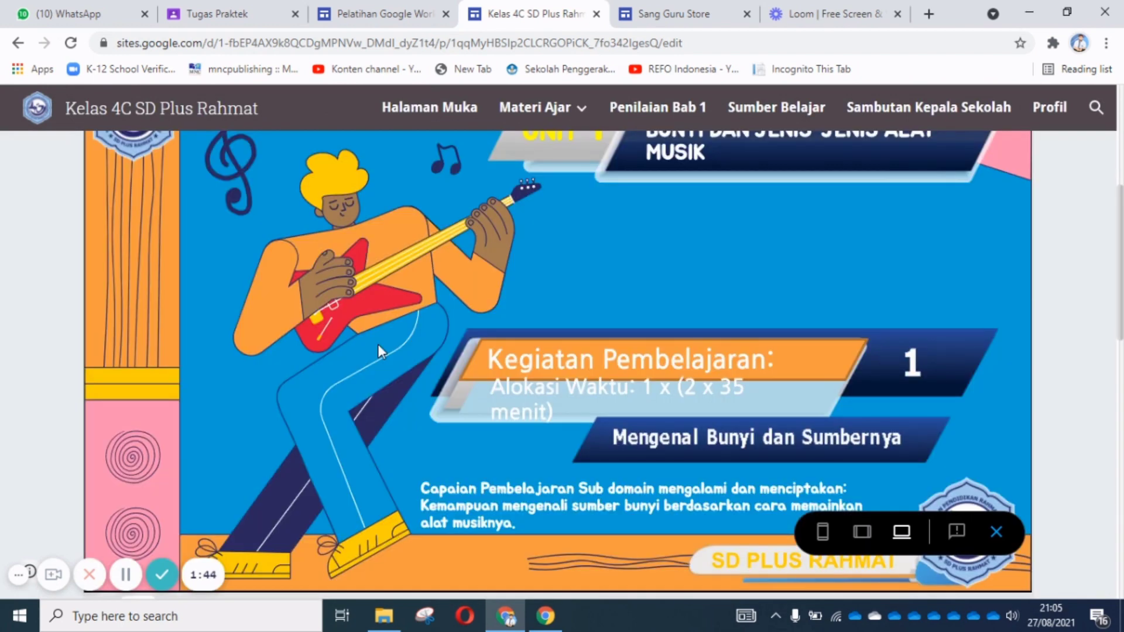
{"action": "scroll", "coordinate": [377, 344], "scroll_direction": "down", "scroll_amount": 4}
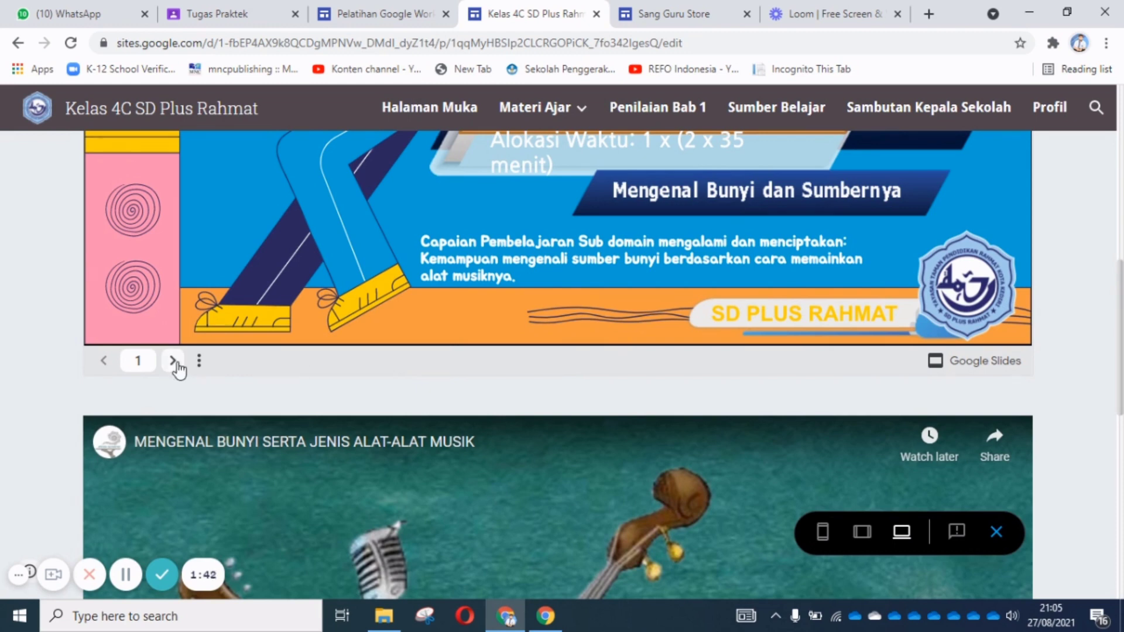
Advance the embedded lesson slides on the Seni page and switch the preview to the phone layout.
{"action": "left_click", "coordinate": [172, 361]}
{"action": "scroll", "coordinate": [185, 395], "scroll_direction": "down", "scroll_amount": 5}
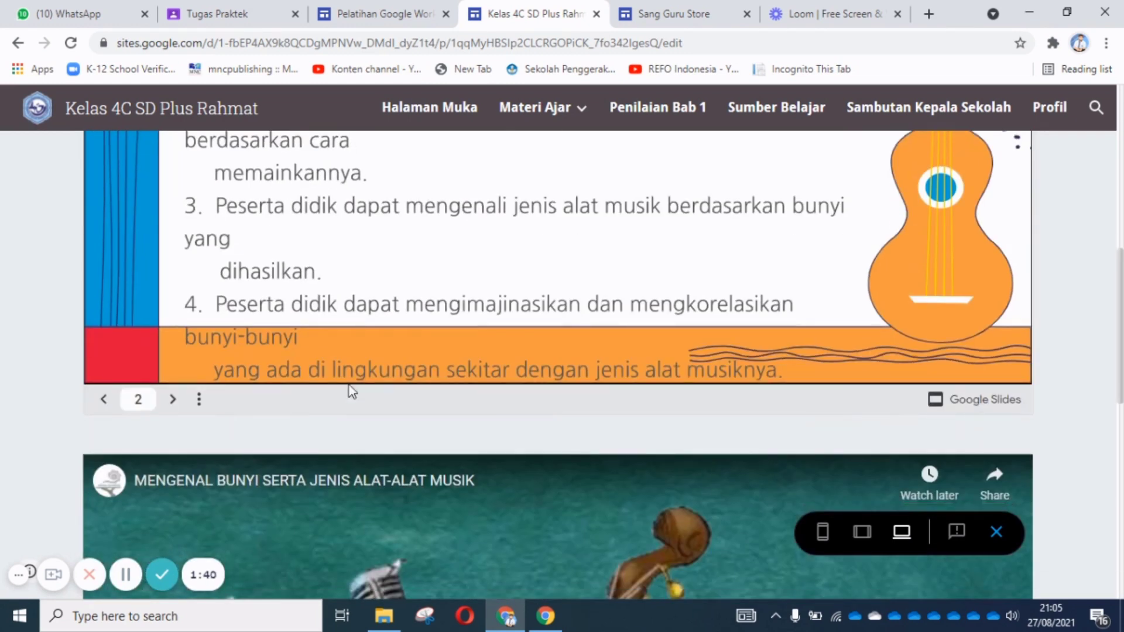
{"action": "left_click", "coordinate": [824, 533]}
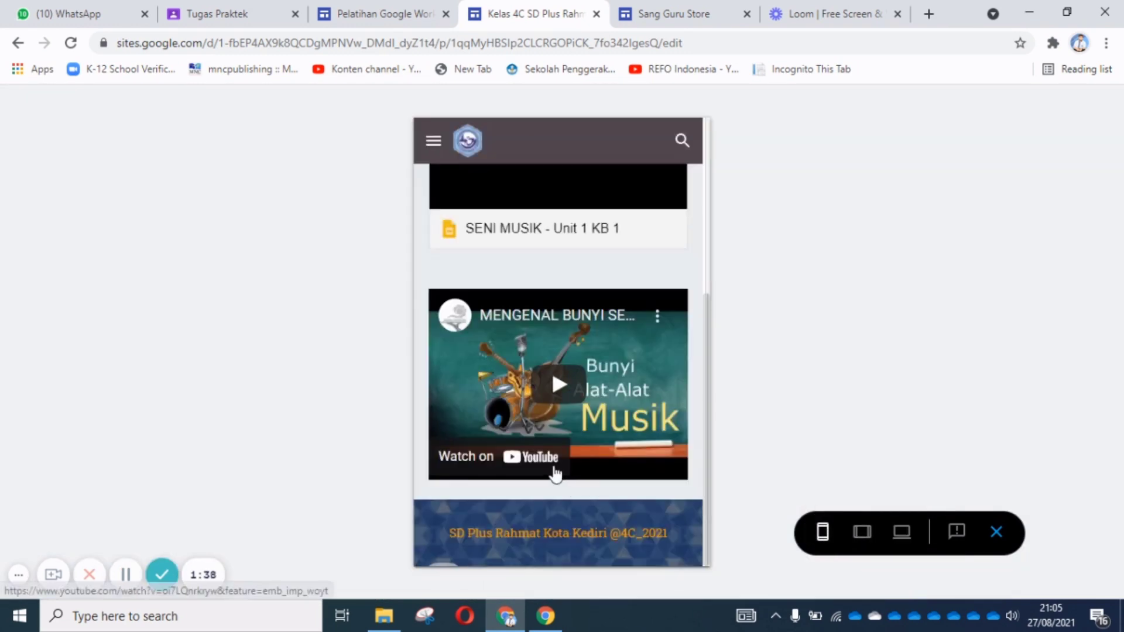
{"action": "scroll", "coordinate": [552, 326], "scroll_direction": "down", "scroll_amount": 3}
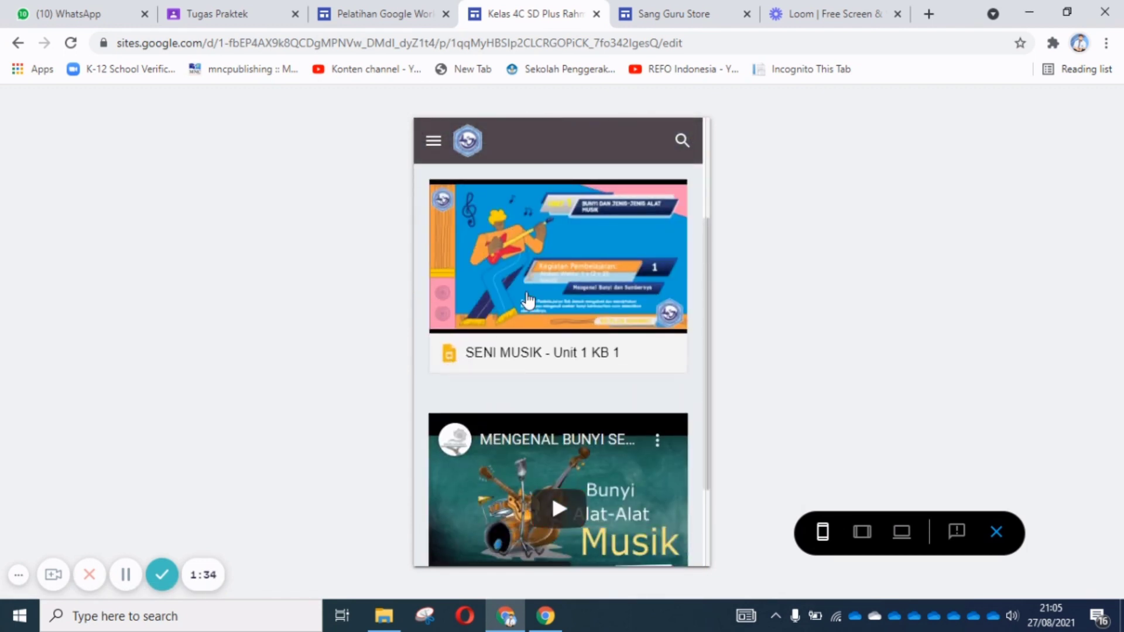
Open the SENI MUSIK - Unit 1 KB 1 slides in the phone layout, advance to slide 3, close them and check the video below.
{"action": "left_click", "coordinate": [552, 319]}
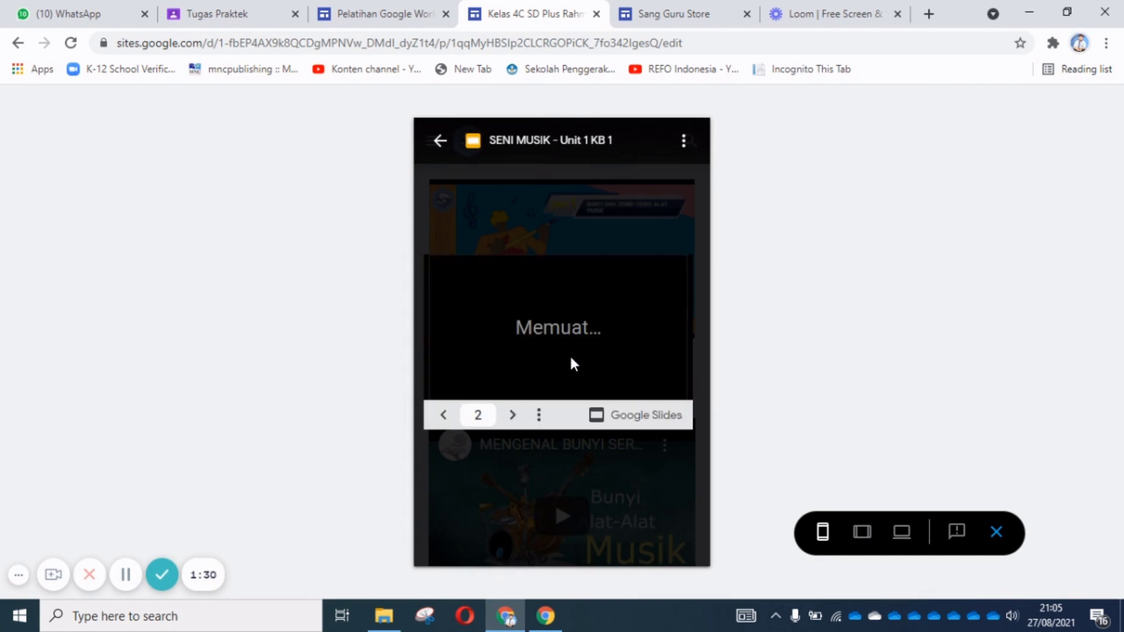
{"action": "left_click", "coordinate": [516, 415]}
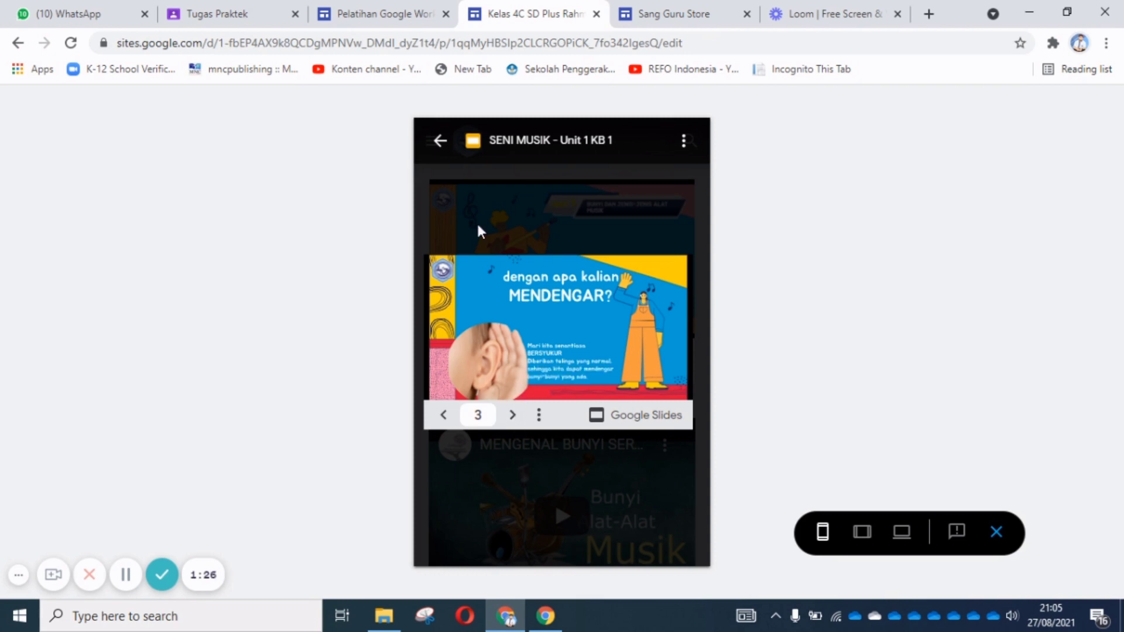
{"action": "left_click", "coordinate": [440, 140]}
{"action": "scroll", "coordinate": [625, 462], "scroll_direction": "down", "scroll_amount": 2}
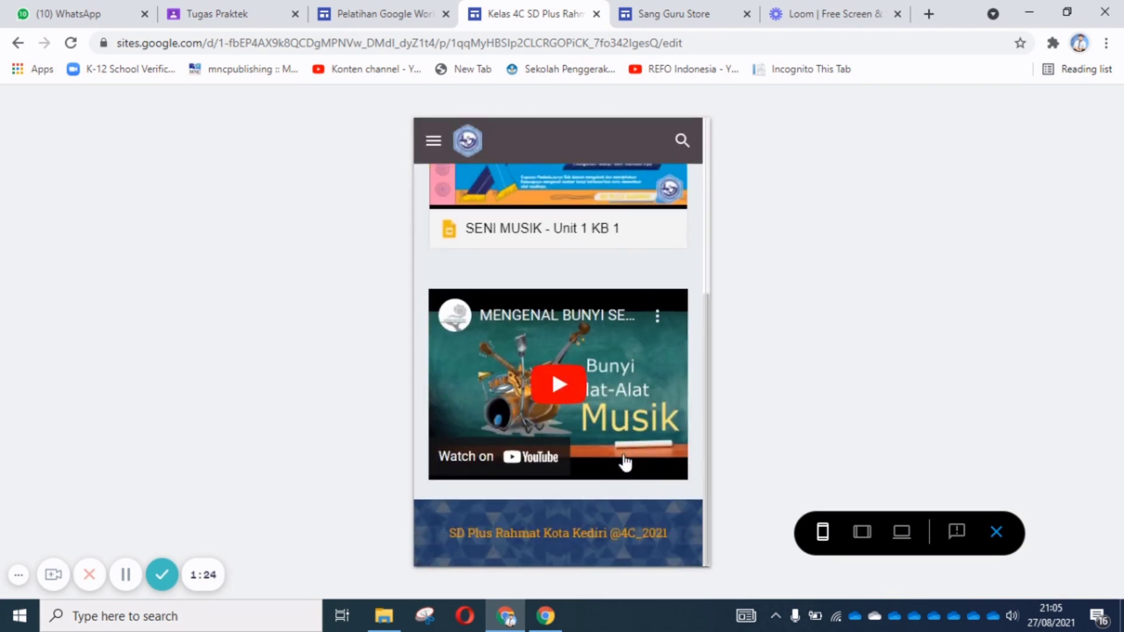
{"action": "scroll", "coordinate": [475, 186], "scroll_direction": "up", "scroll_amount": 5}
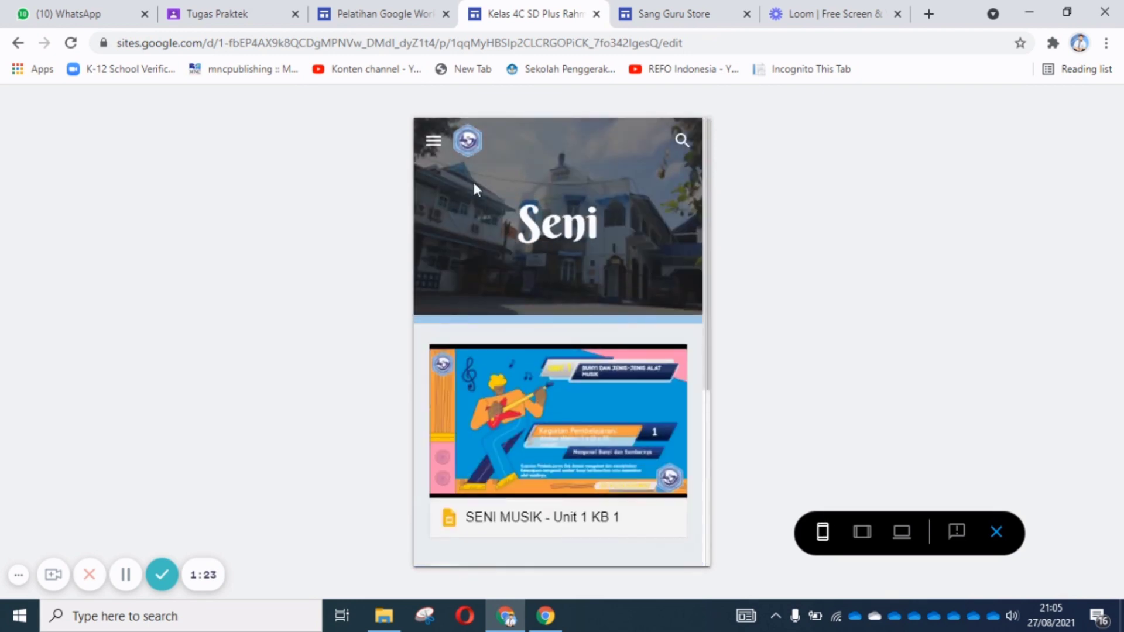
Open the Penilaian Bab 1 page in the phone layout and look through its embedded assessment forms.
{"action": "left_click", "coordinate": [434, 143]}
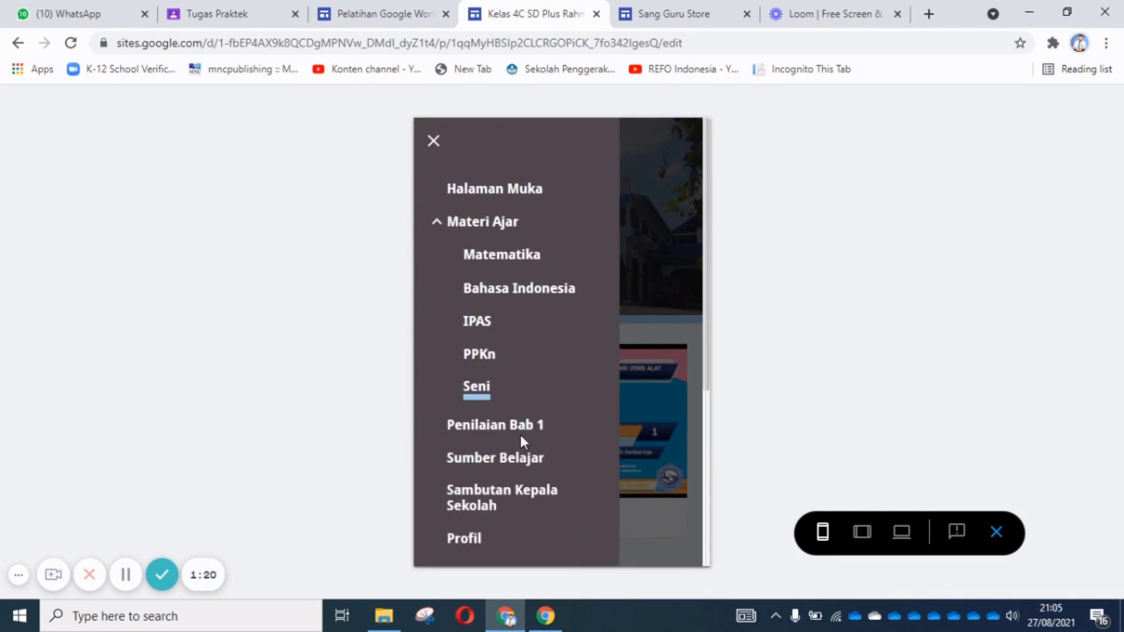
{"action": "left_click", "coordinate": [500, 431]}
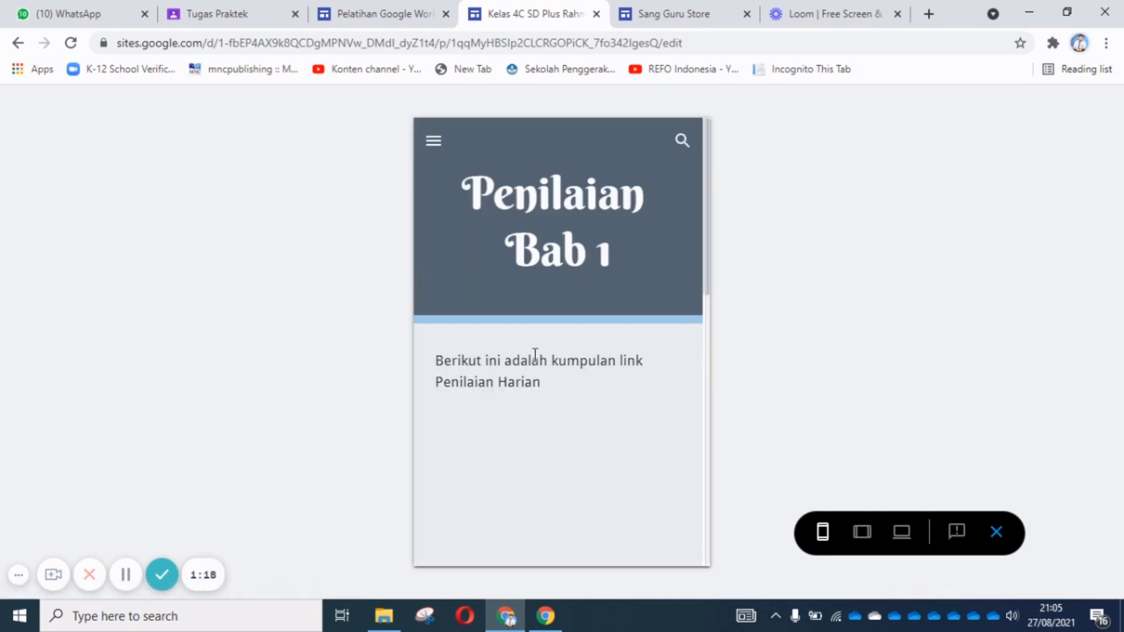
{"action": "scroll", "coordinate": [556, 410], "scroll_direction": "down", "scroll_amount": 3}
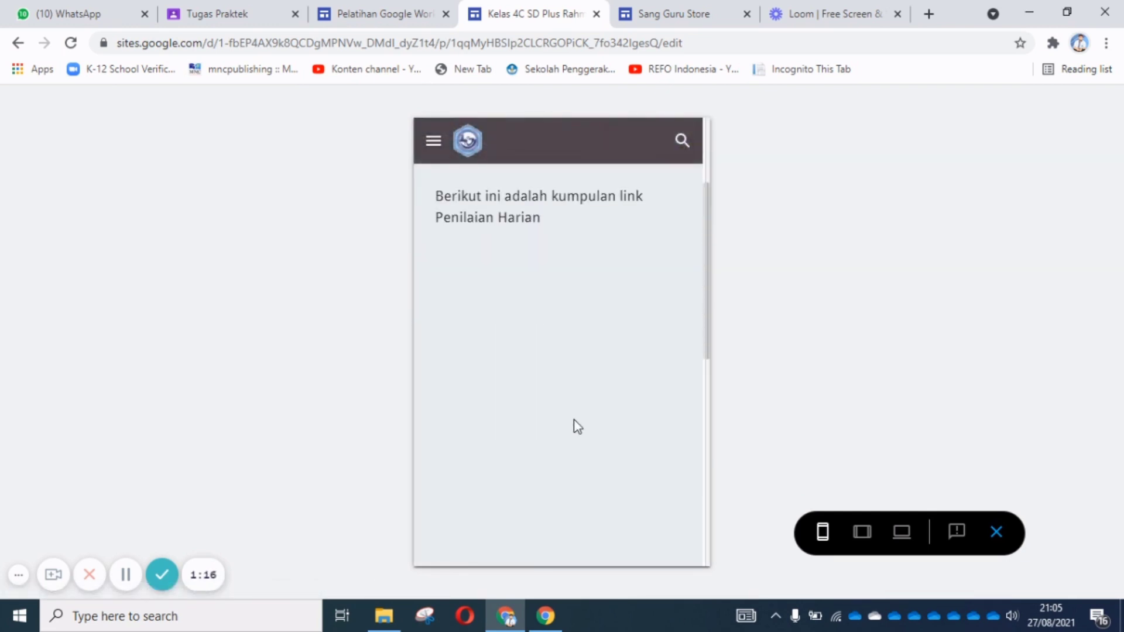
{"action": "scroll", "coordinate": [606, 371], "scroll_direction": "down", "scroll_amount": 5}
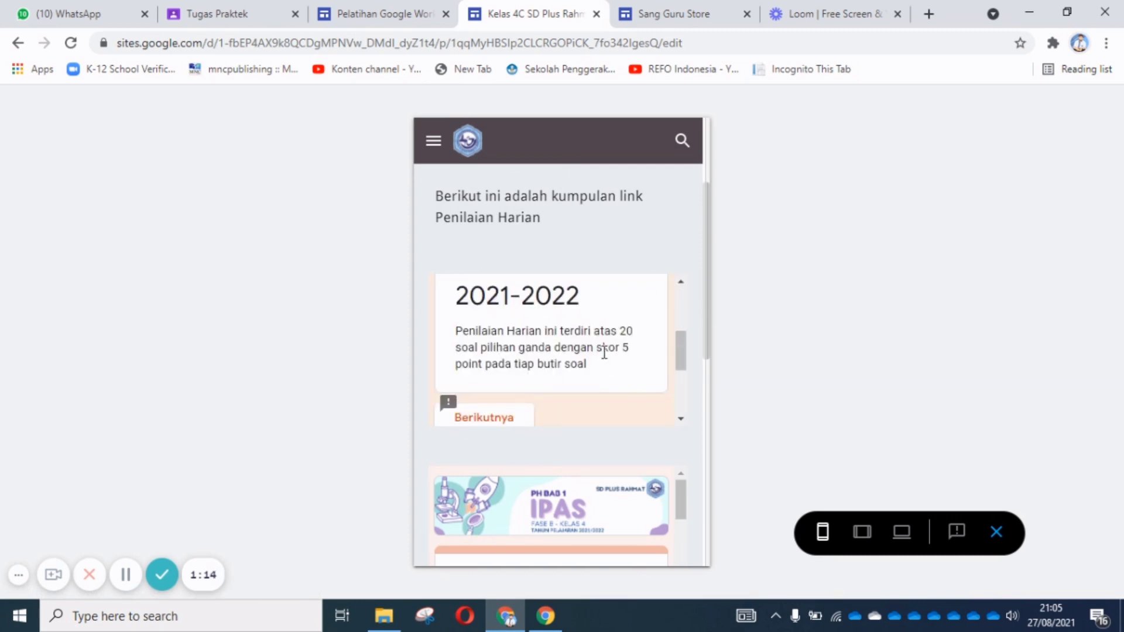
{"action": "left_click", "coordinate": [496, 339]}
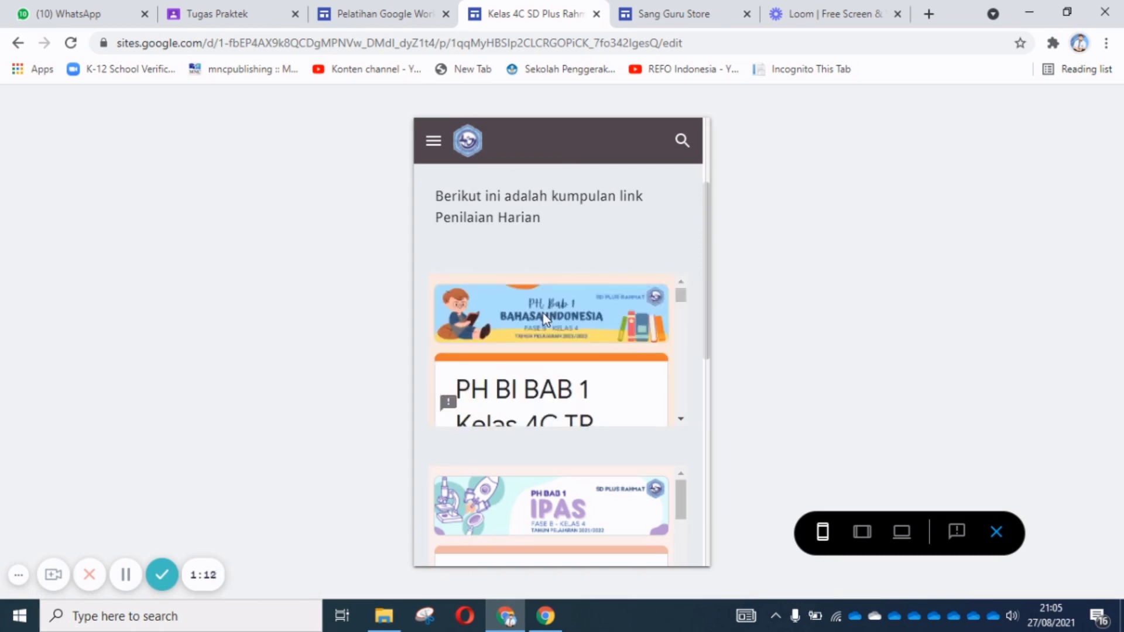
{"action": "scroll", "coordinate": [545, 379], "scroll_direction": "down", "scroll_amount": 10}
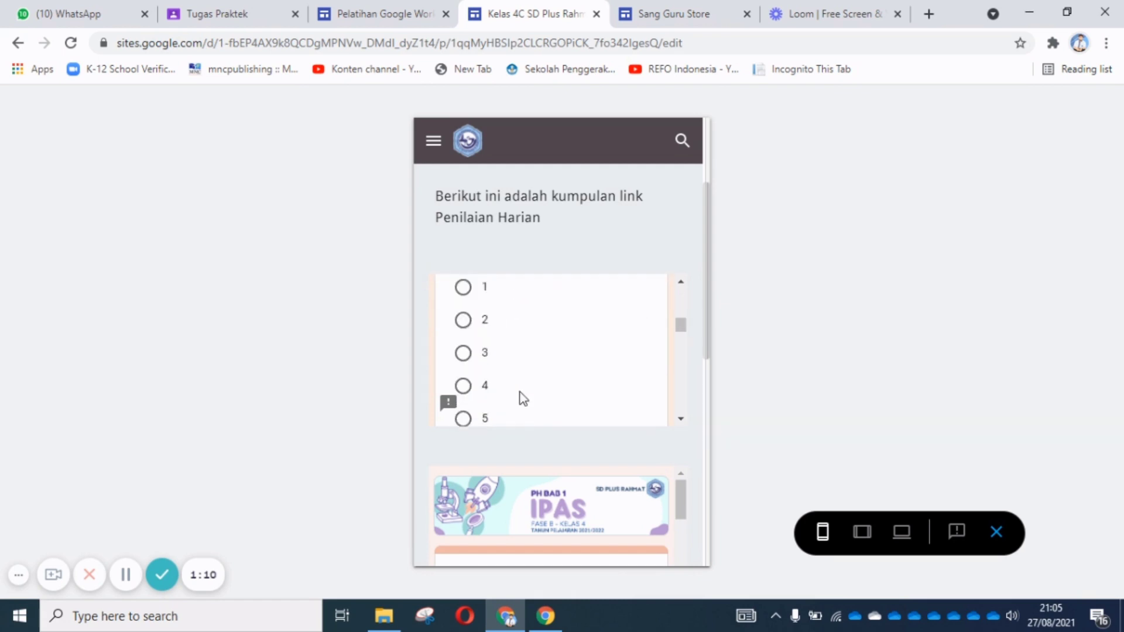
{"action": "scroll", "coordinate": [524, 391], "scroll_direction": "down", "scroll_amount": 10}
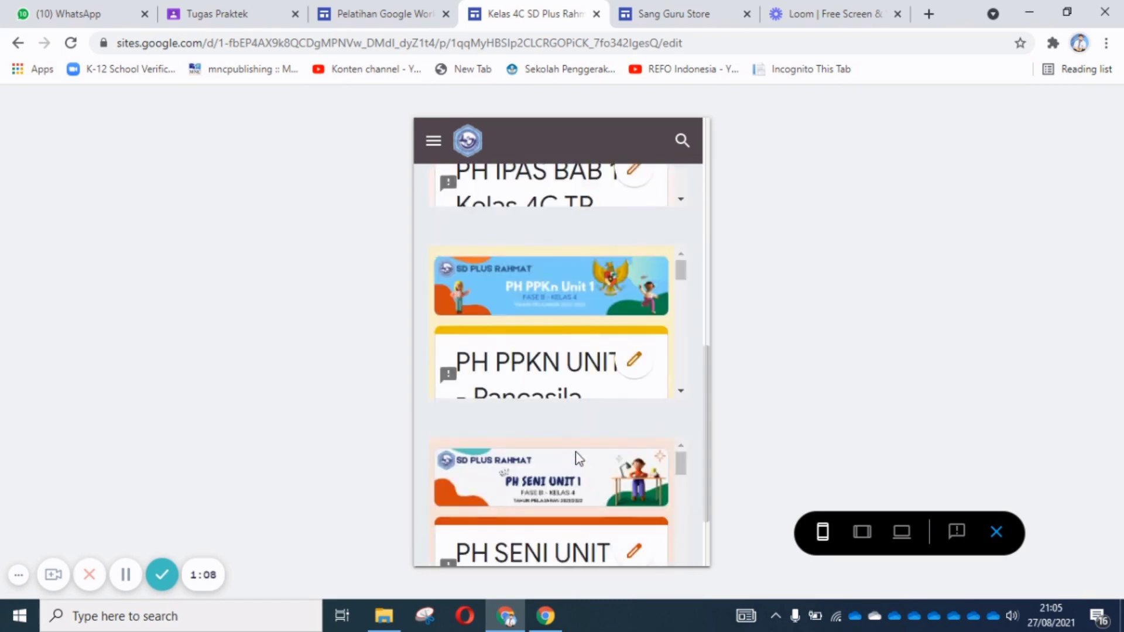
{"action": "scroll", "coordinate": [575, 451], "scroll_direction": "down", "scroll_amount": 6}
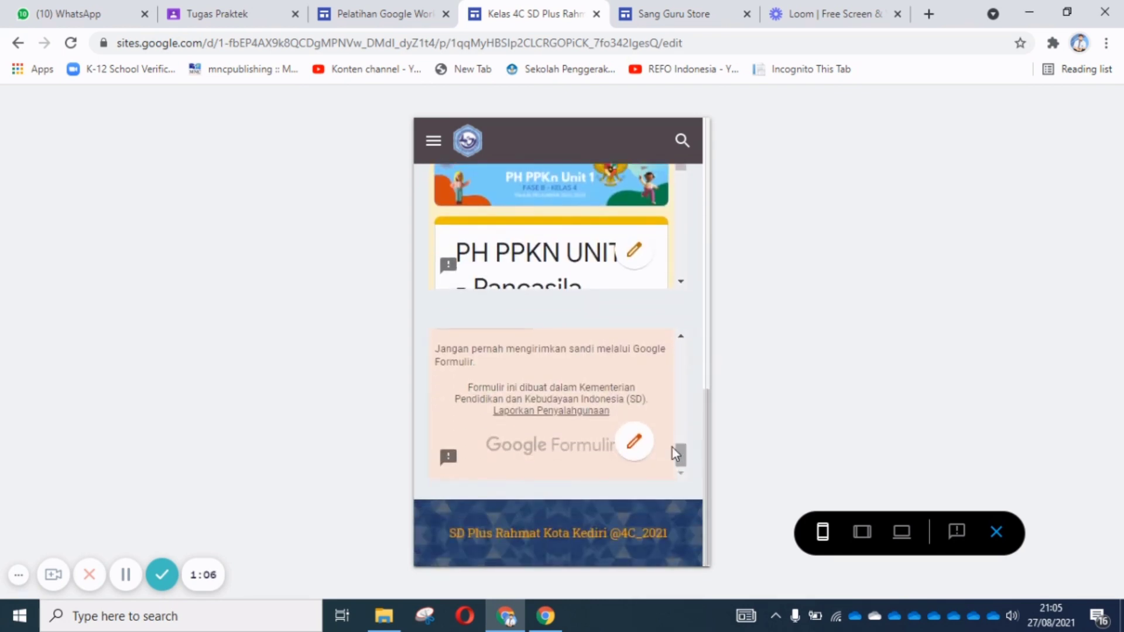
{"action": "scroll", "coordinate": [537, 355], "scroll_direction": "up", "scroll_amount": 4}
{"action": "scroll", "coordinate": [504, 293], "scroll_direction": "up", "scroll_amount": 10}
Open the Sambutan Kepala Sekolah page in the phone layout and look through the principal's welcome text.
{"action": "left_click", "coordinate": [434, 143]}
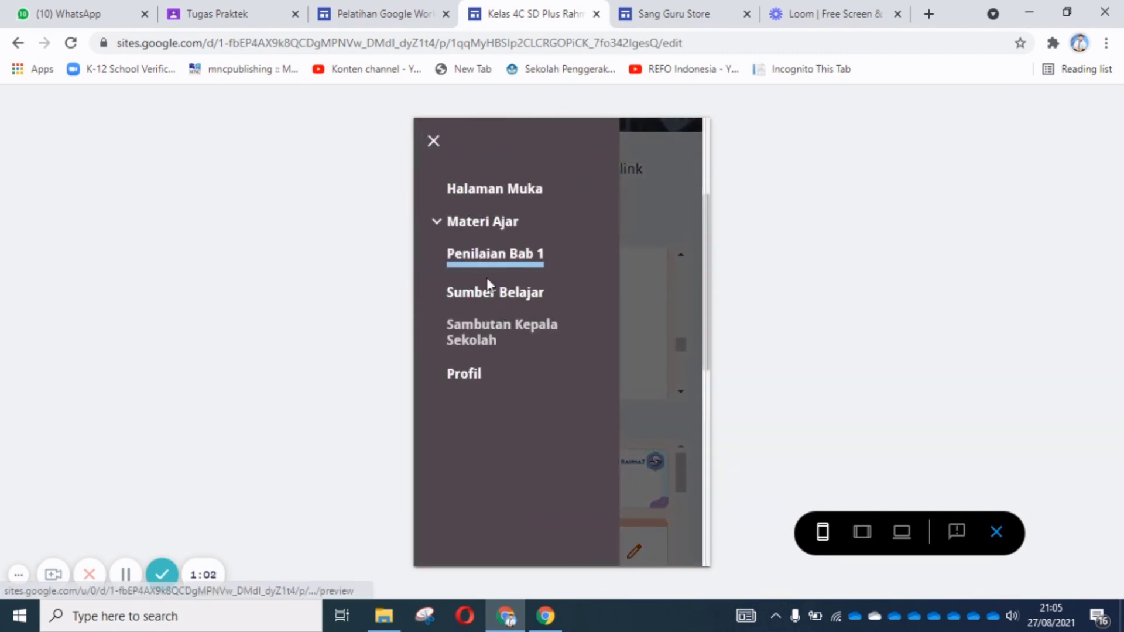
{"action": "left_click", "coordinate": [478, 333]}
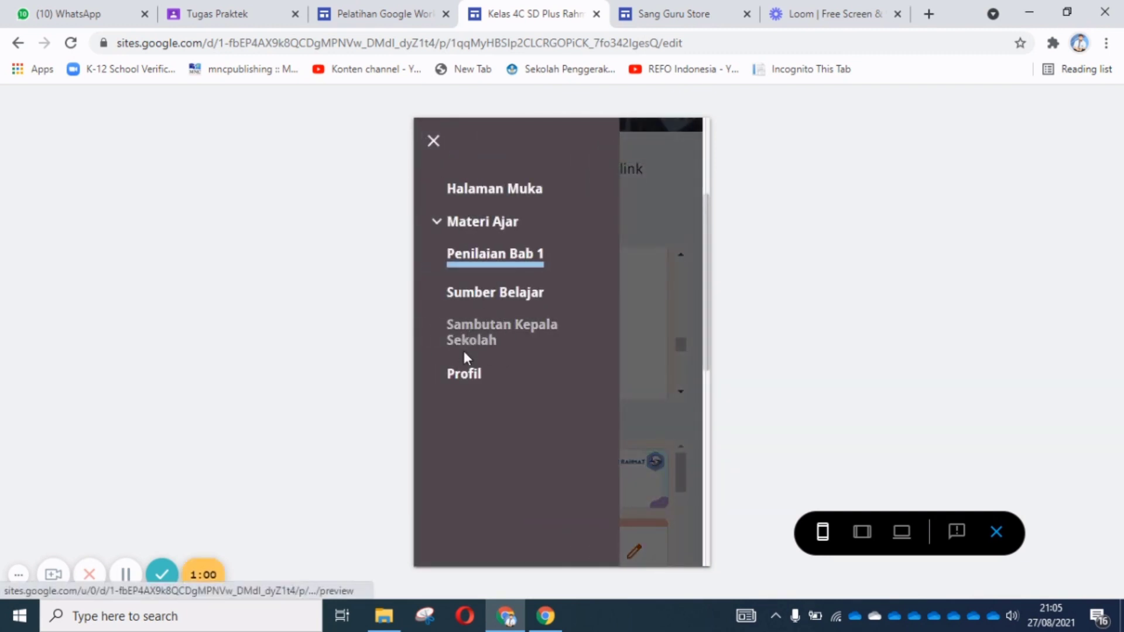
{"action": "scroll", "coordinate": [552, 388], "scroll_direction": "down", "scroll_amount": 15}
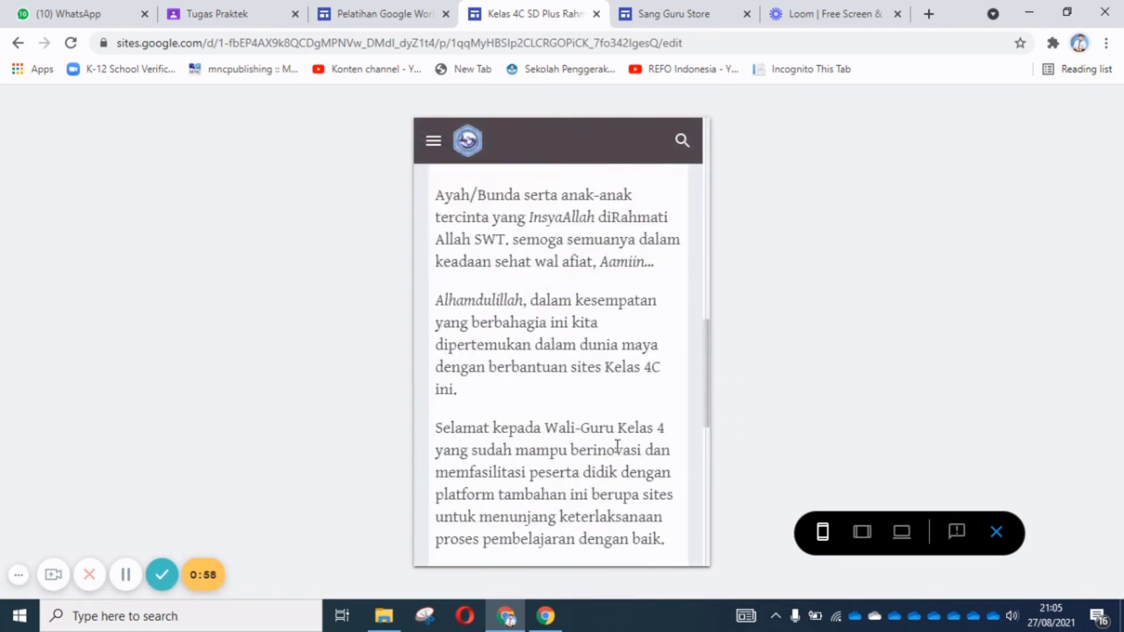
Open the Profil page in the phone layout and view its photo carousel and class description.
{"action": "left_click", "coordinate": [435, 150]}
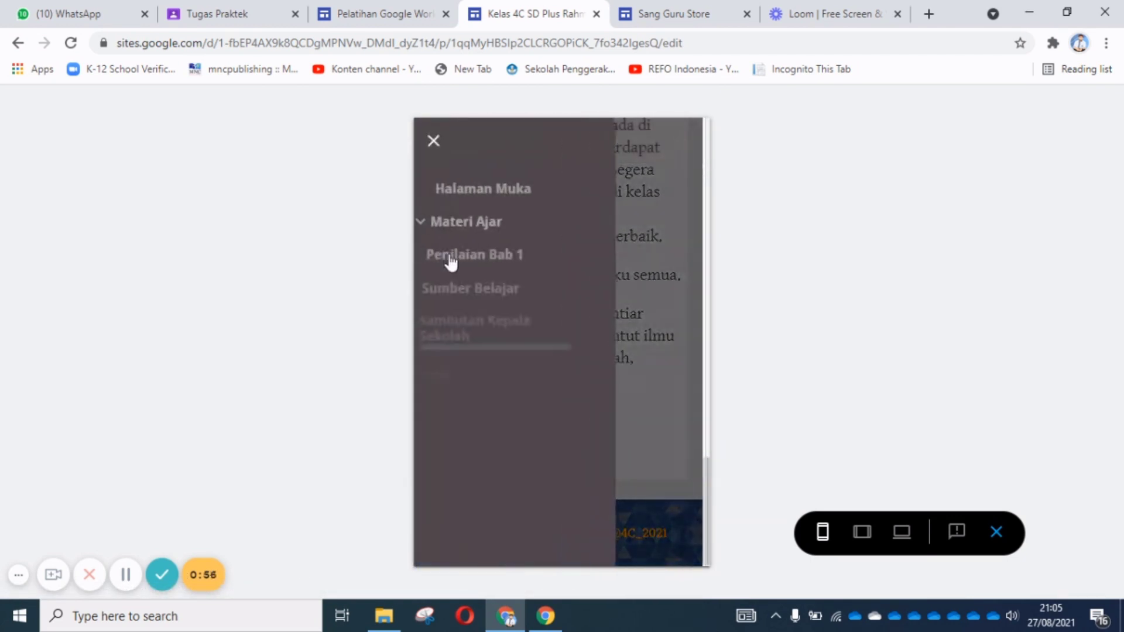
{"action": "left_click", "coordinate": [477, 379]}
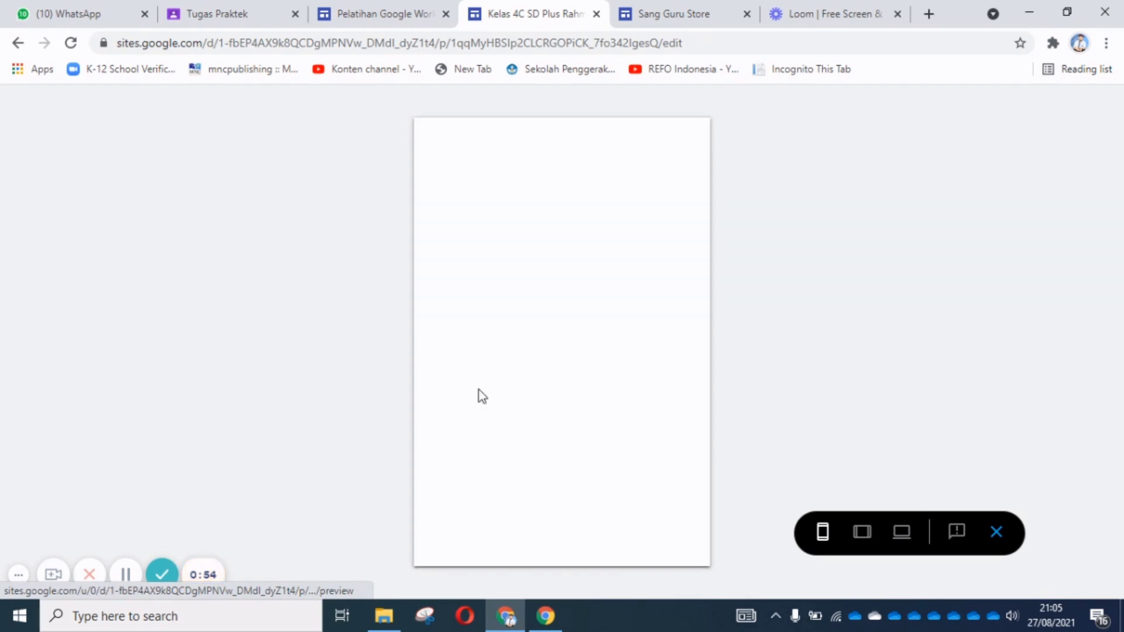
{"action": "scroll", "coordinate": [581, 414], "scroll_direction": "down", "scroll_amount": 3}
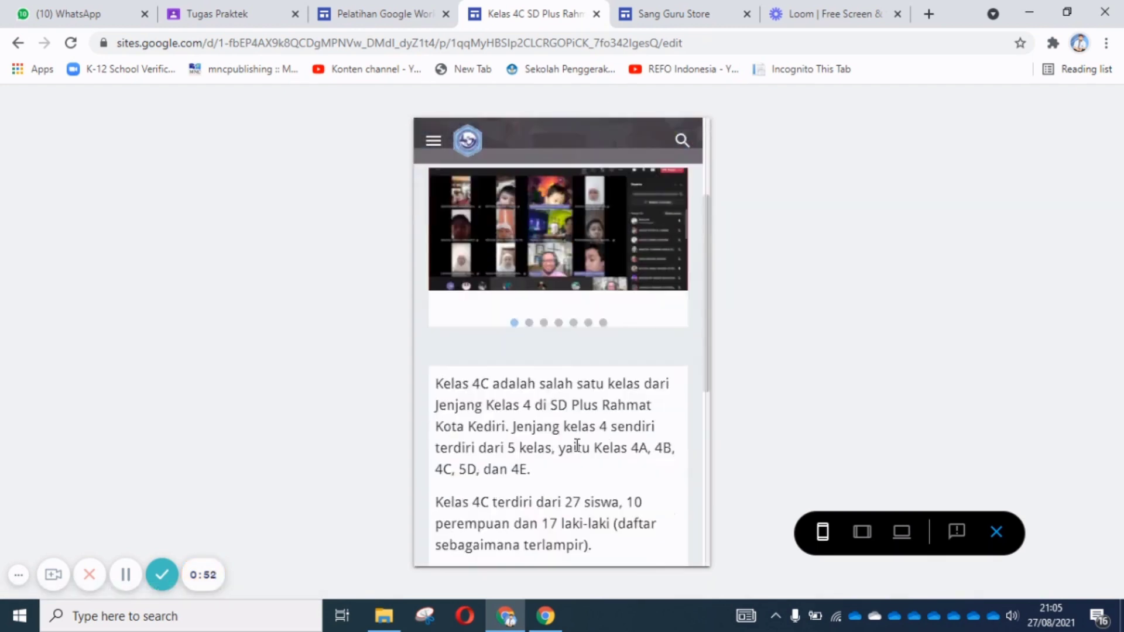
Switch the preview to the tablet layout and examine the Profil page's carousel, class description and banner.
{"action": "left_click", "coordinate": [866, 532]}
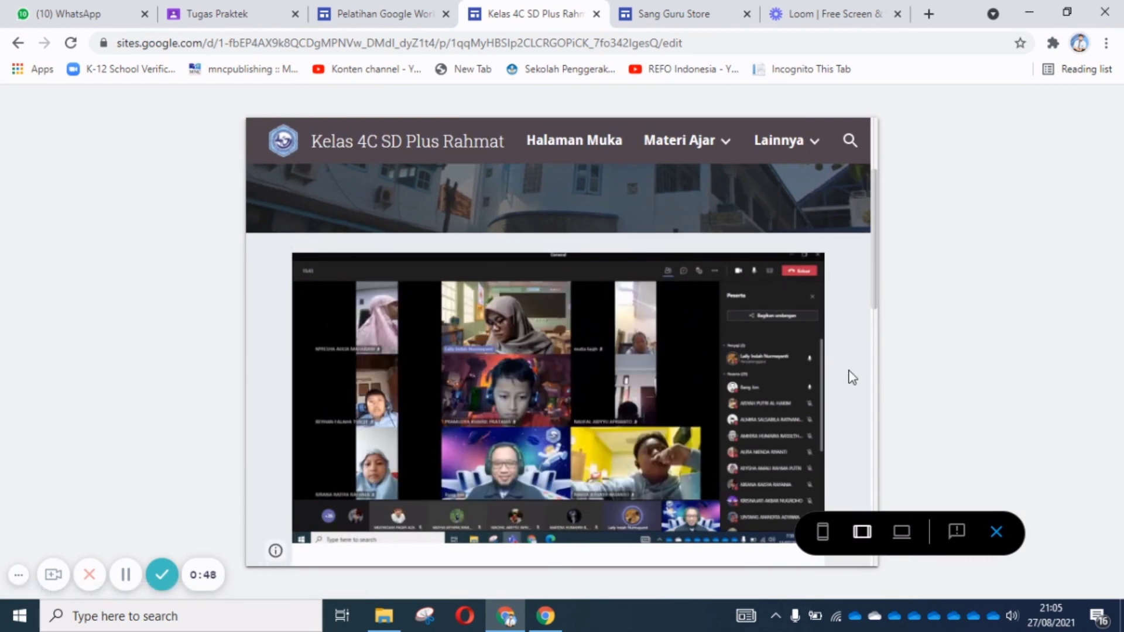
{"action": "scroll", "coordinate": [846, 389], "scroll_direction": "down", "scroll_amount": 3}
{"action": "scroll", "coordinate": [610, 527], "scroll_direction": "down", "scroll_amount": 10}
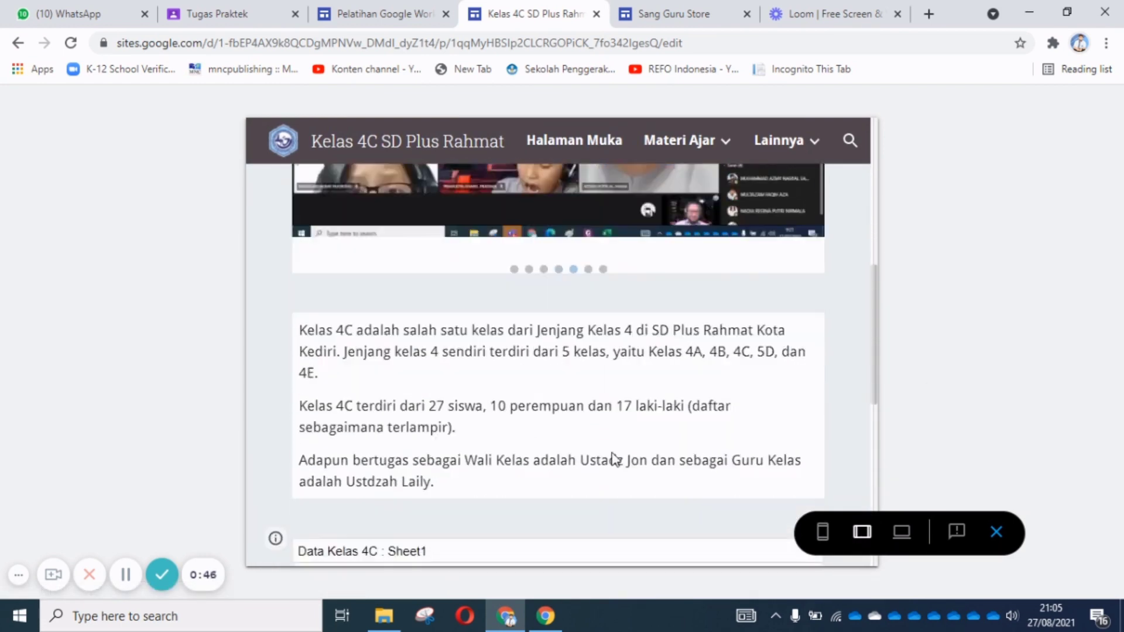
{"action": "scroll", "coordinate": [641, 468], "scroll_direction": "up", "scroll_amount": 12}
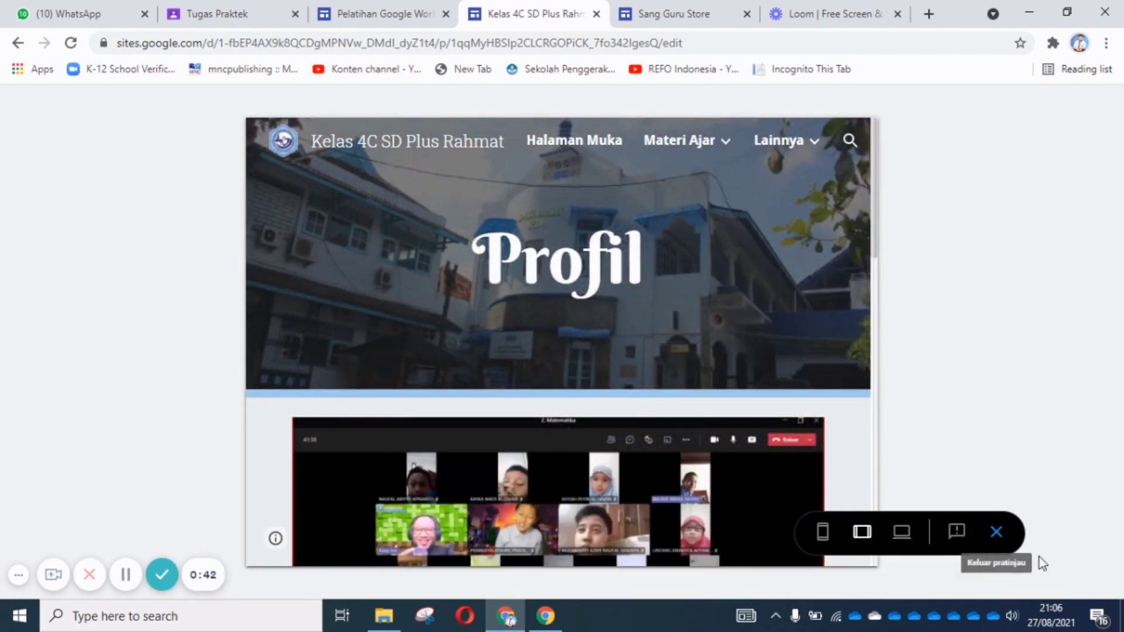
Exit the preview of the class site and return to Halaman Muka in the editor.
{"action": "left_click", "coordinate": [997, 533]}
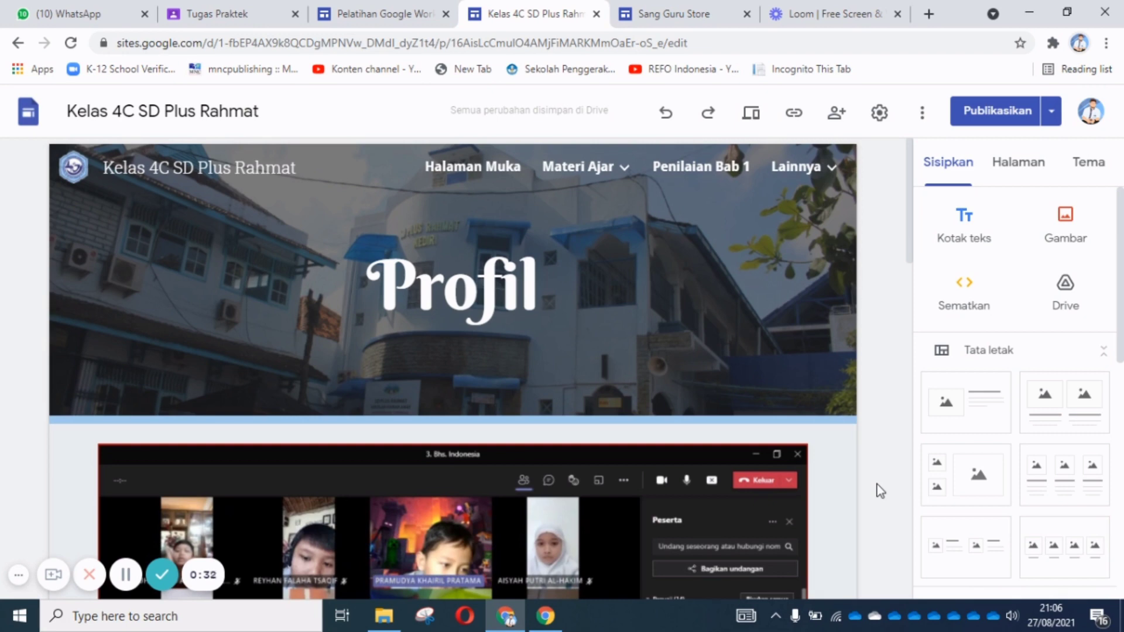
{"action": "left_click", "coordinate": [490, 169]}
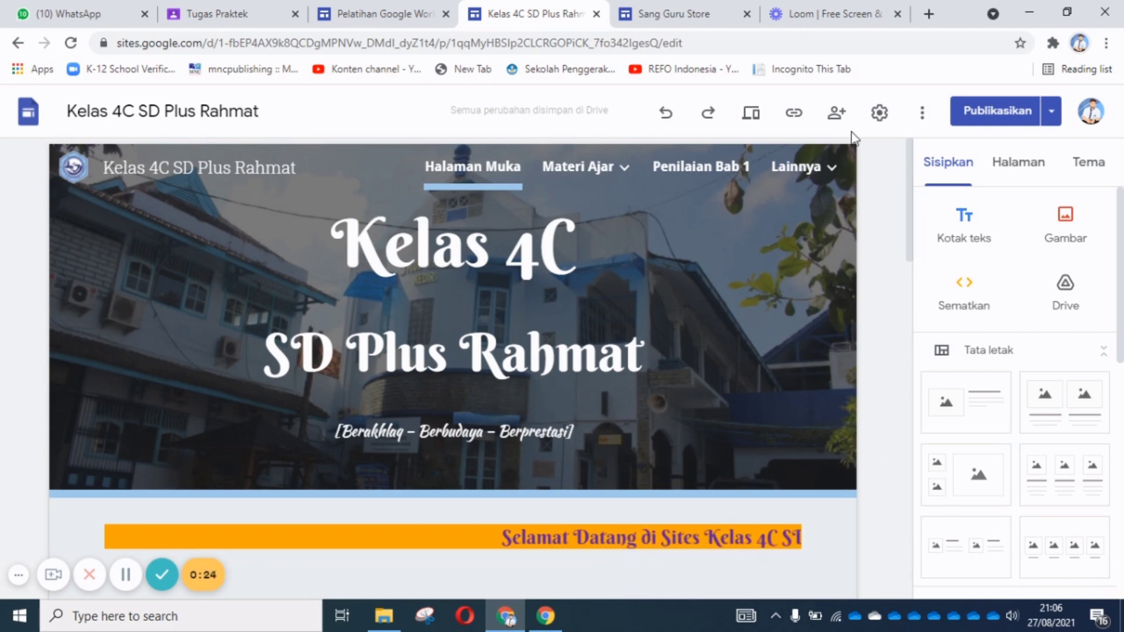
Switch to the Pelatihan Google Workspace for Education site and go from Pelaksanaan back to its Halaman Muka.
{"action": "left_click", "coordinate": [386, 14]}
{"action": "scroll", "coordinate": [668, 234], "scroll_direction": "up", "scroll_amount": 15}
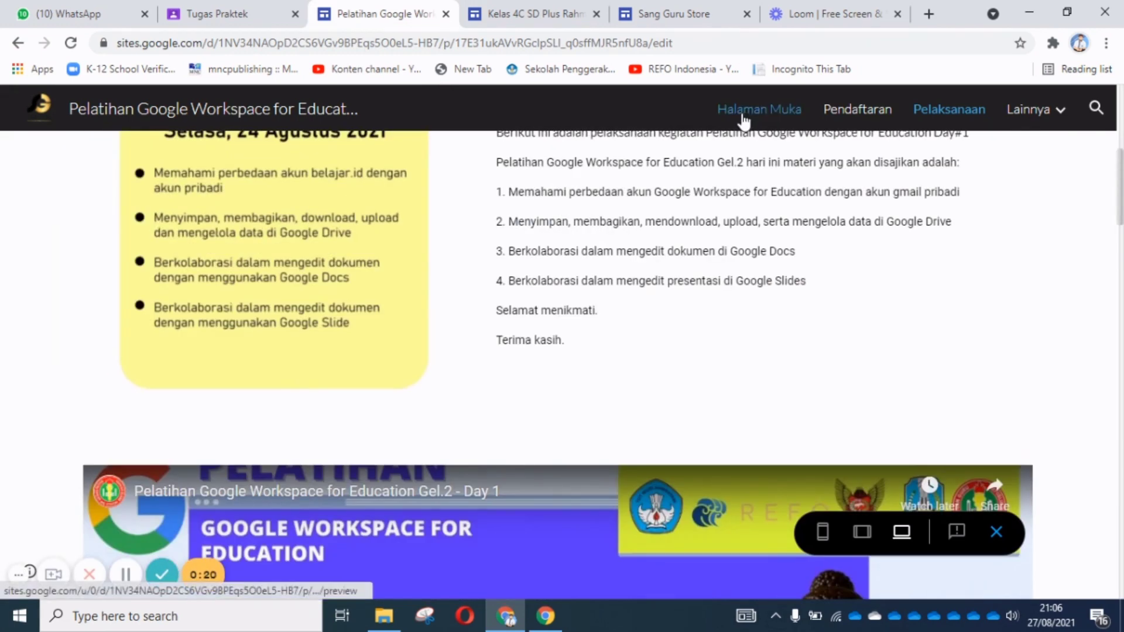
{"action": "scroll", "coordinate": [739, 167], "scroll_direction": "up", "scroll_amount": 7}
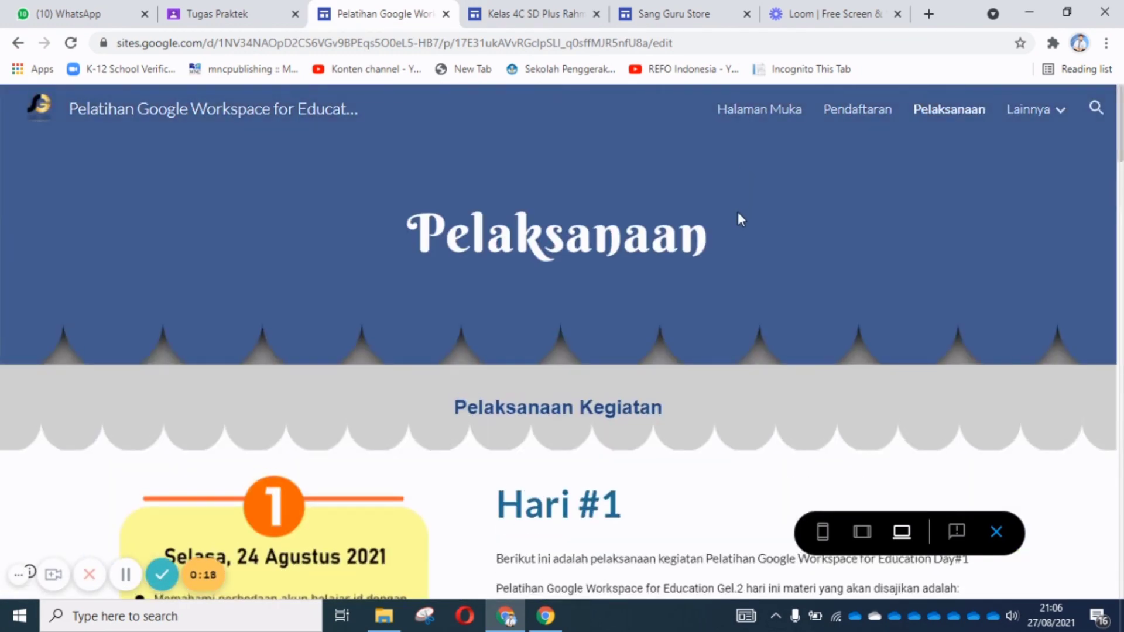
{"action": "left_click", "coordinate": [737, 115]}
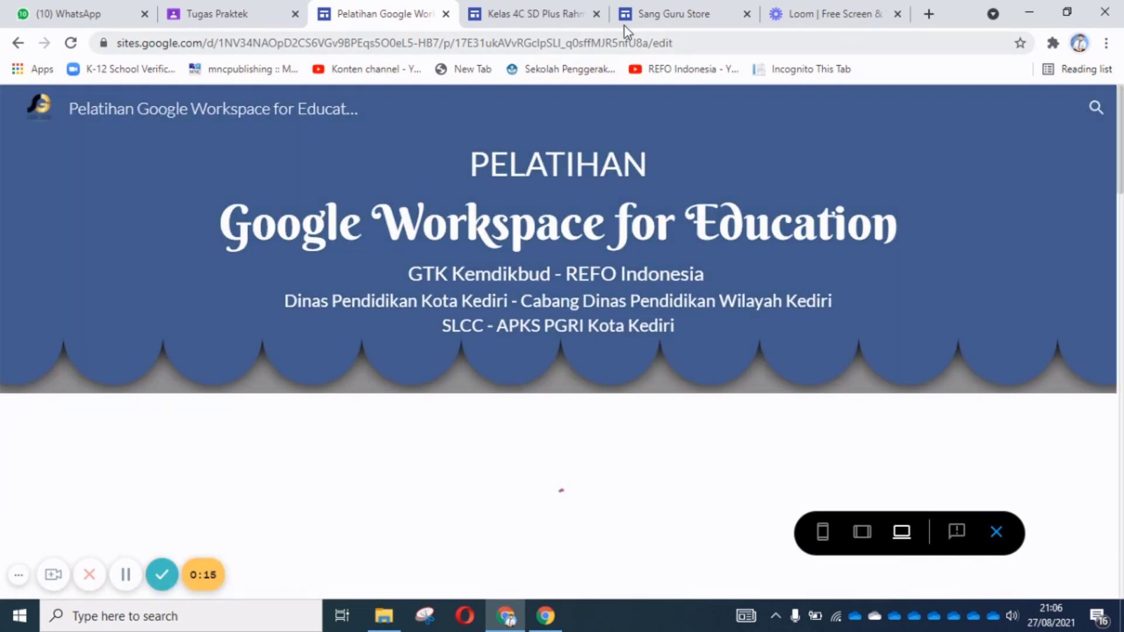
Switch to the Sang Guru Store site, glance over the Desain & Editing Foto designs and go to its Halaman Muka.
{"action": "left_click", "coordinate": [665, 19]}
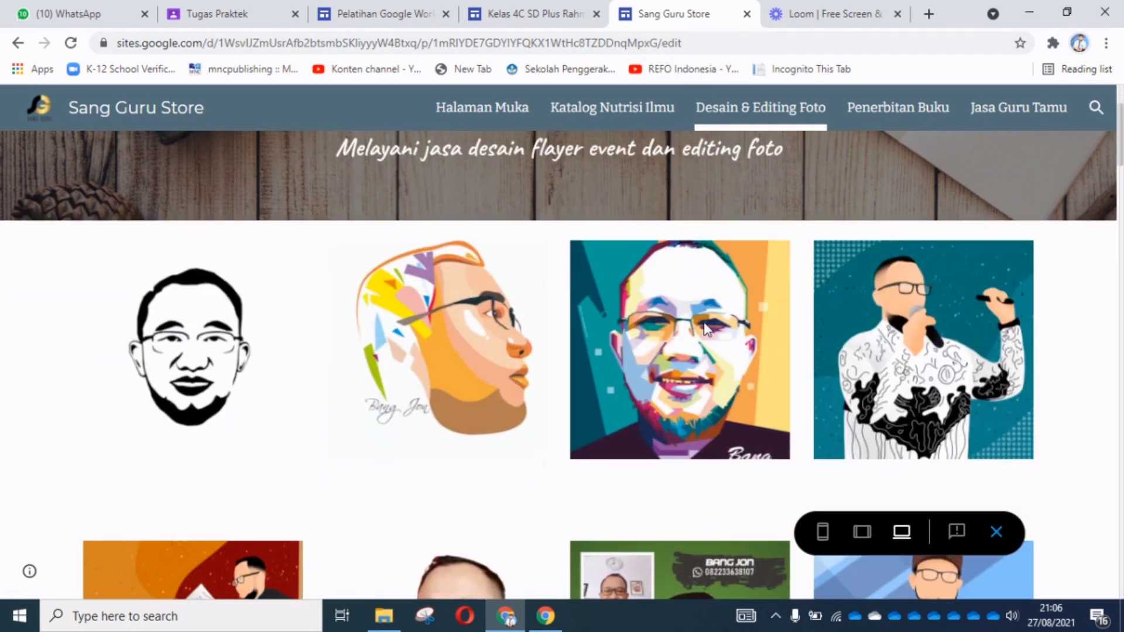
{"action": "scroll", "coordinate": [703, 339], "scroll_direction": "down", "scroll_amount": 5}
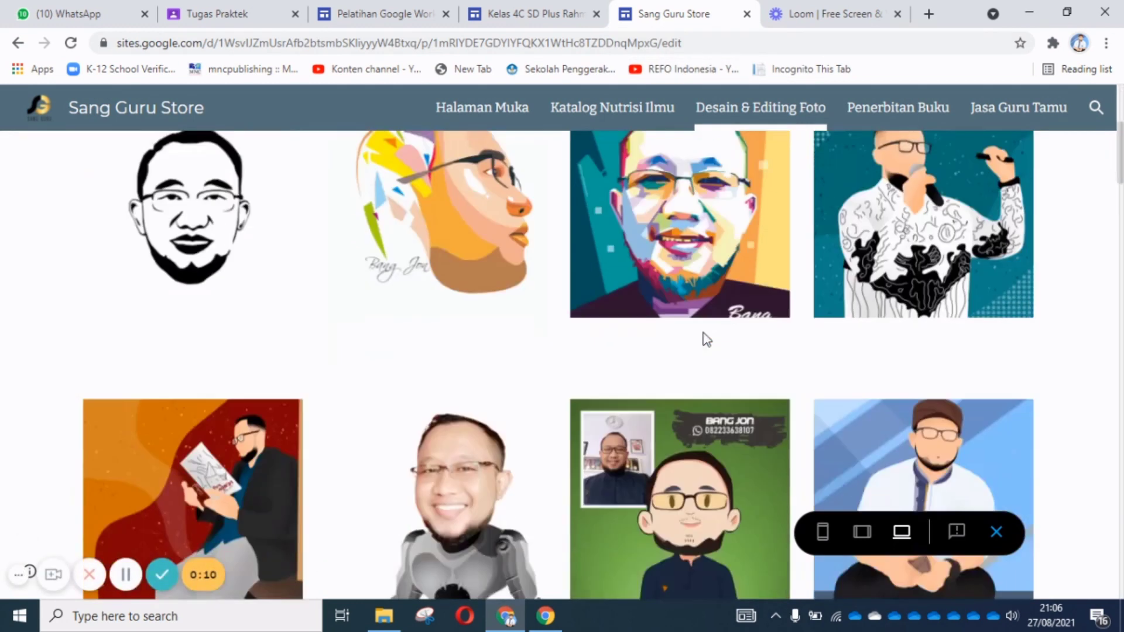
{"action": "scroll", "coordinate": [701, 344], "scroll_direction": "up", "scroll_amount": 9}
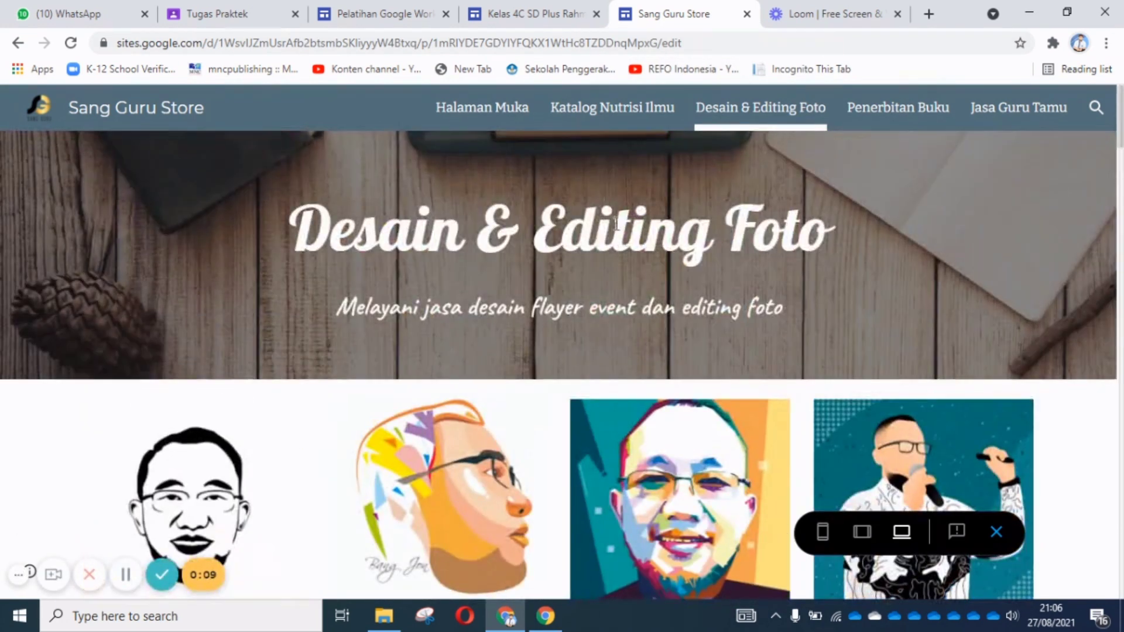
{"action": "left_click", "coordinate": [490, 110]}
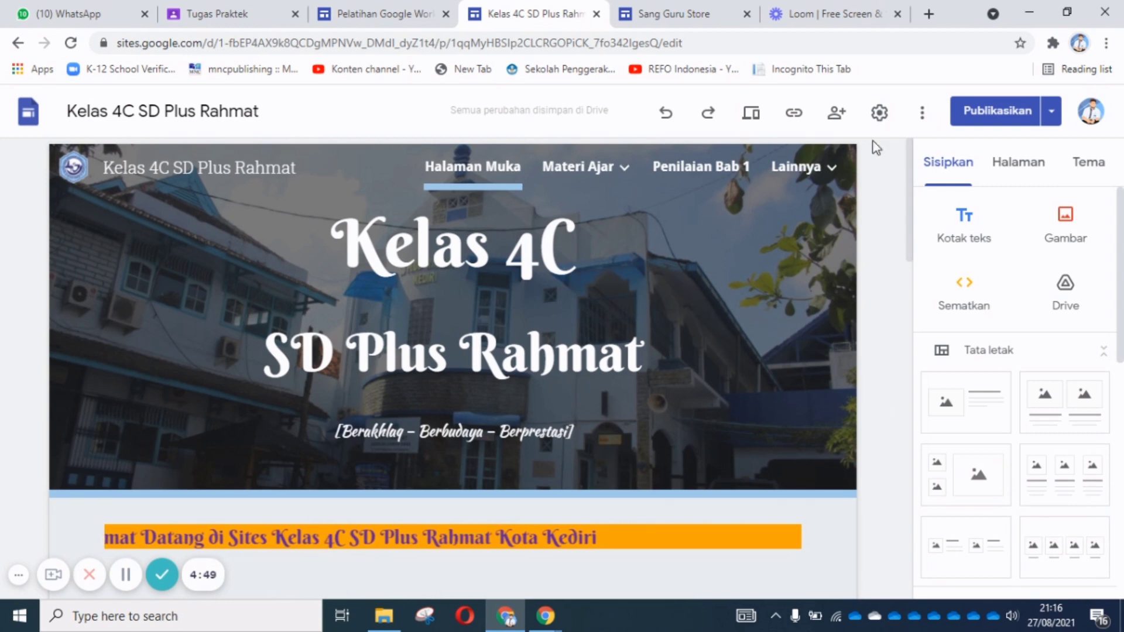
Open a new browser tab and display the details of the signed-in Google account.
{"action": "left_click", "coordinate": [929, 15]}
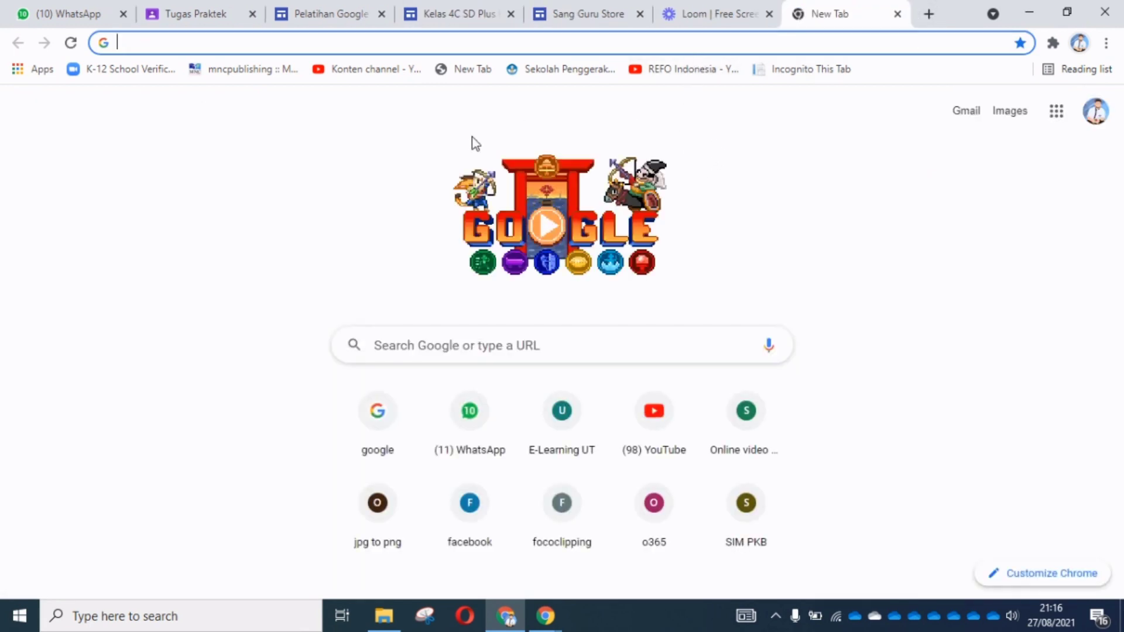
{"action": "left_click", "coordinate": [1097, 114]}
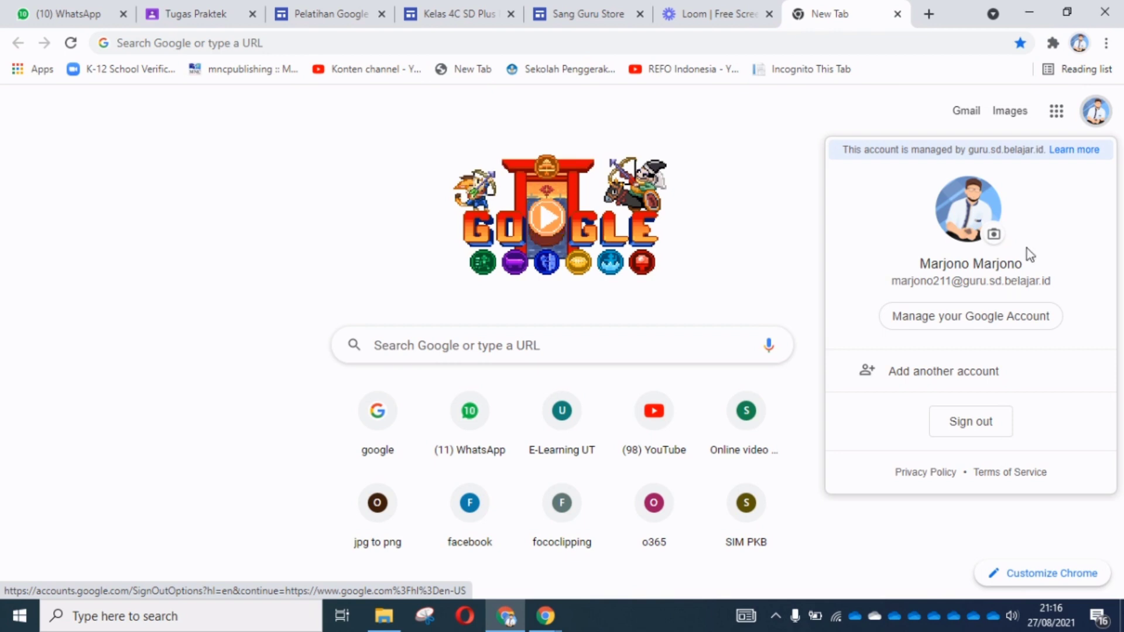
Open Google Sites from the list of Google apps.
{"action": "left_click", "coordinate": [1056, 114]}
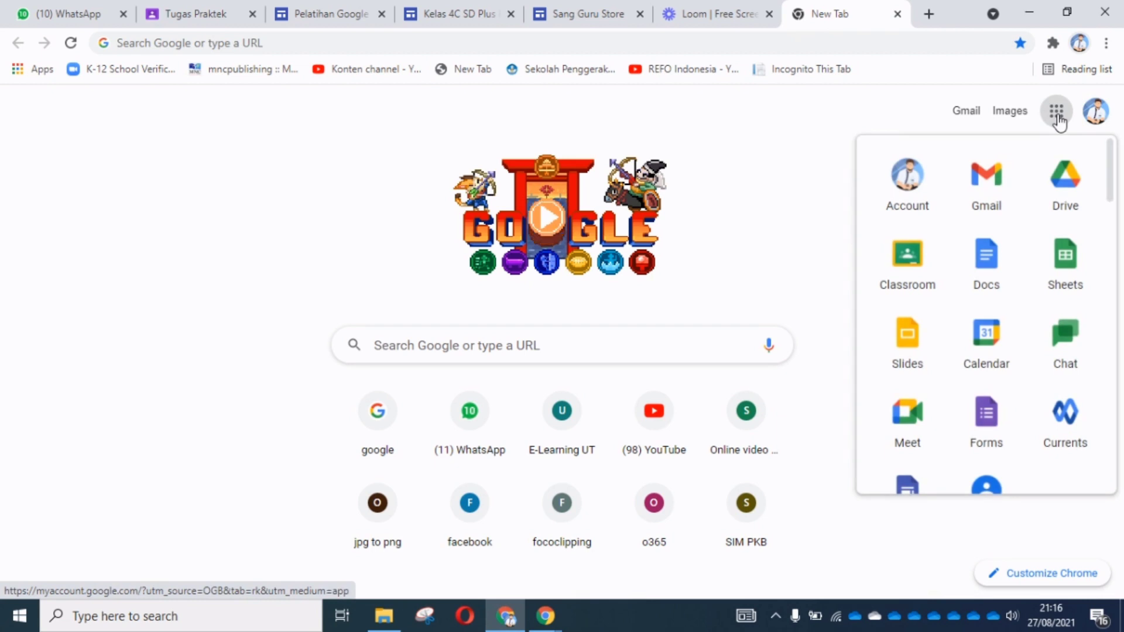
{"action": "scroll", "coordinate": [995, 328], "scroll_direction": "down", "scroll_amount": 1}
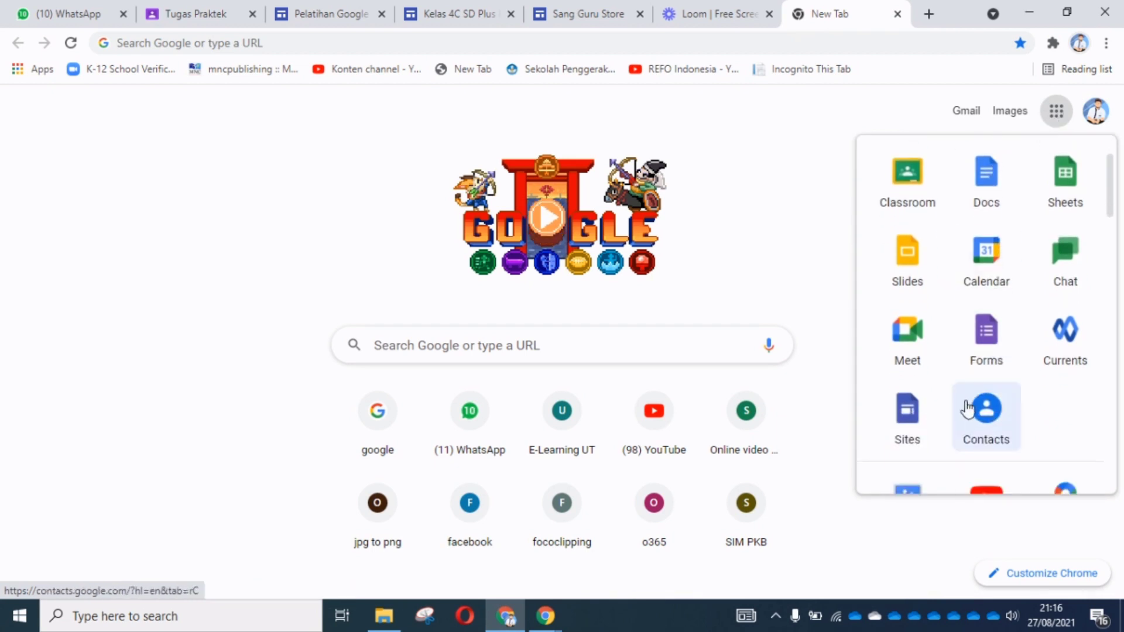
{"action": "left_click", "coordinate": [908, 435]}
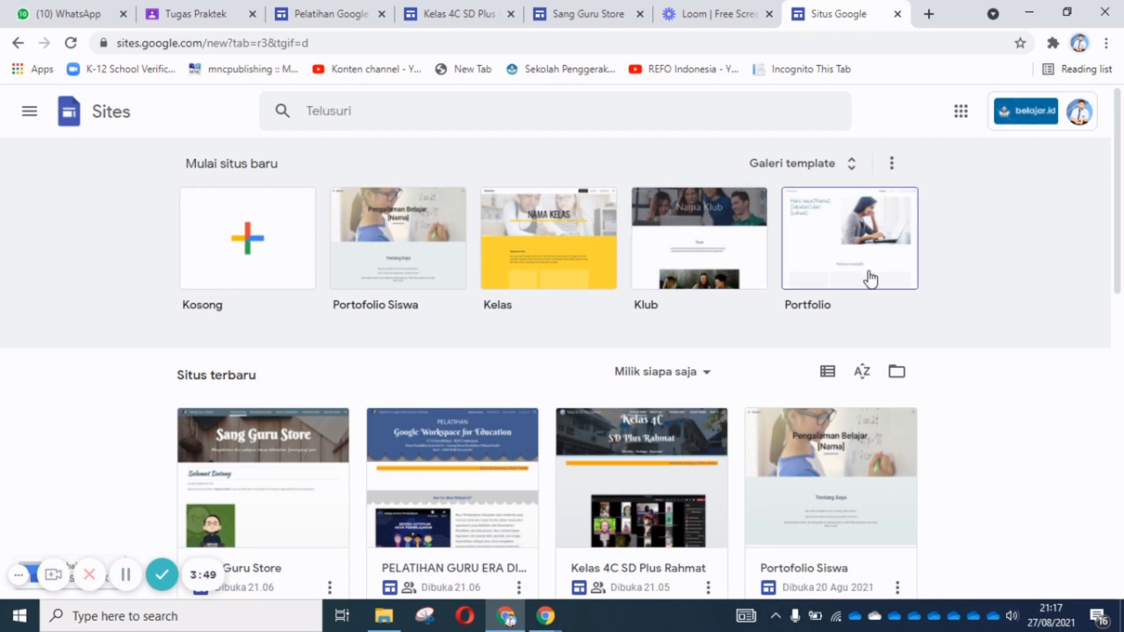
Look through the recent sites on the Sites home page and start a new blank site (Kosong).
{"action": "scroll", "coordinate": [870, 279], "scroll_direction": "down", "scroll_amount": 7}
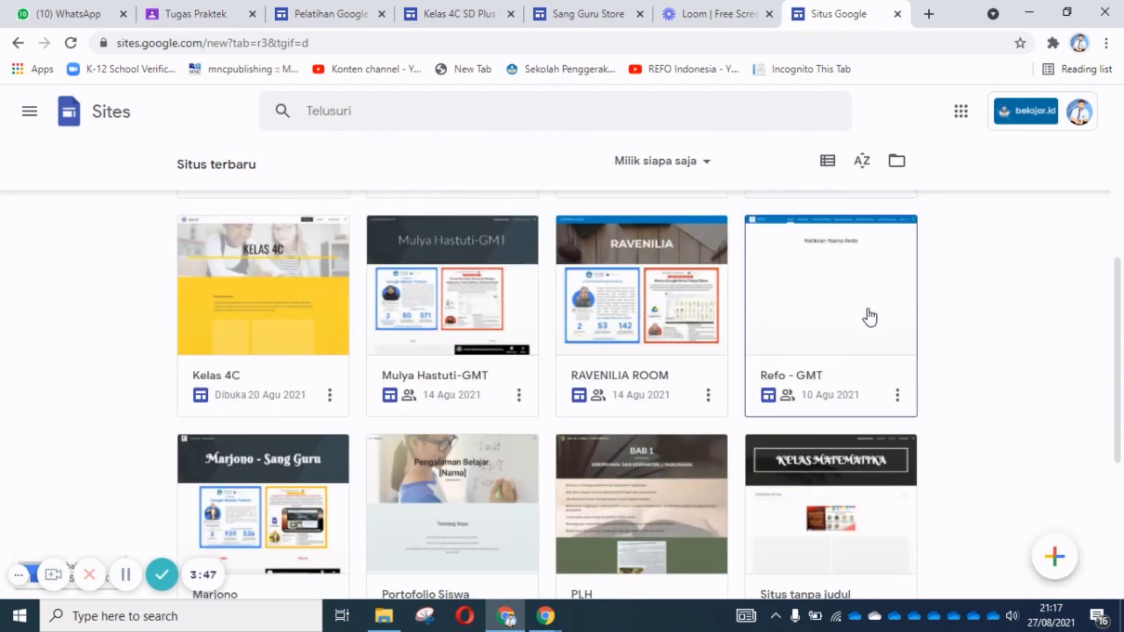
{"action": "scroll", "coordinate": [869, 308], "scroll_direction": "up", "scroll_amount": 7}
{"action": "scroll", "coordinate": [869, 307], "scroll_direction": "down", "scroll_amount": 5}
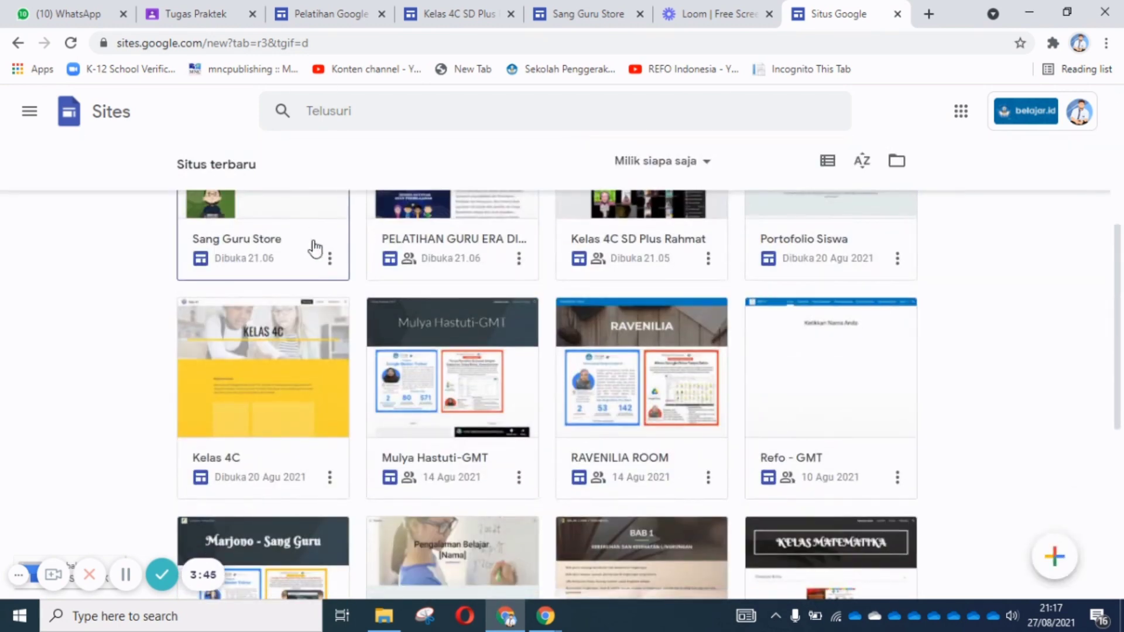
{"action": "scroll", "coordinate": [238, 394], "scroll_direction": "down", "scroll_amount": 6}
{"action": "scroll", "coordinate": [570, 415], "scroll_direction": "up", "scroll_amount": 1}
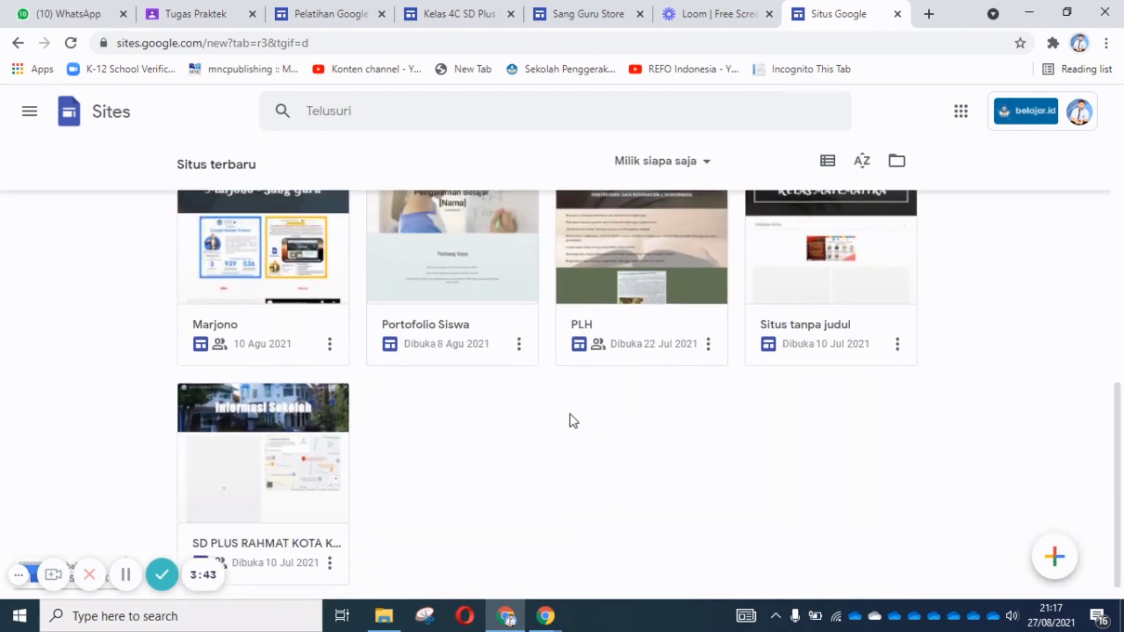
{"action": "scroll", "coordinate": [572, 420], "scroll_direction": "up", "scroll_amount": 8}
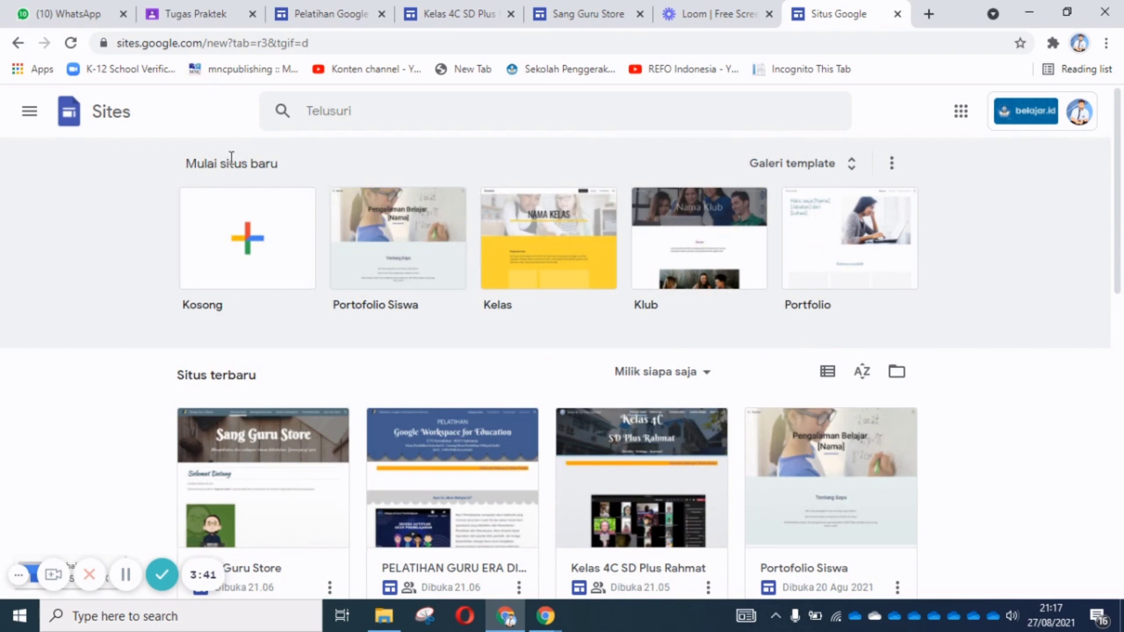
{"action": "left_click", "coordinate": [246, 249]}
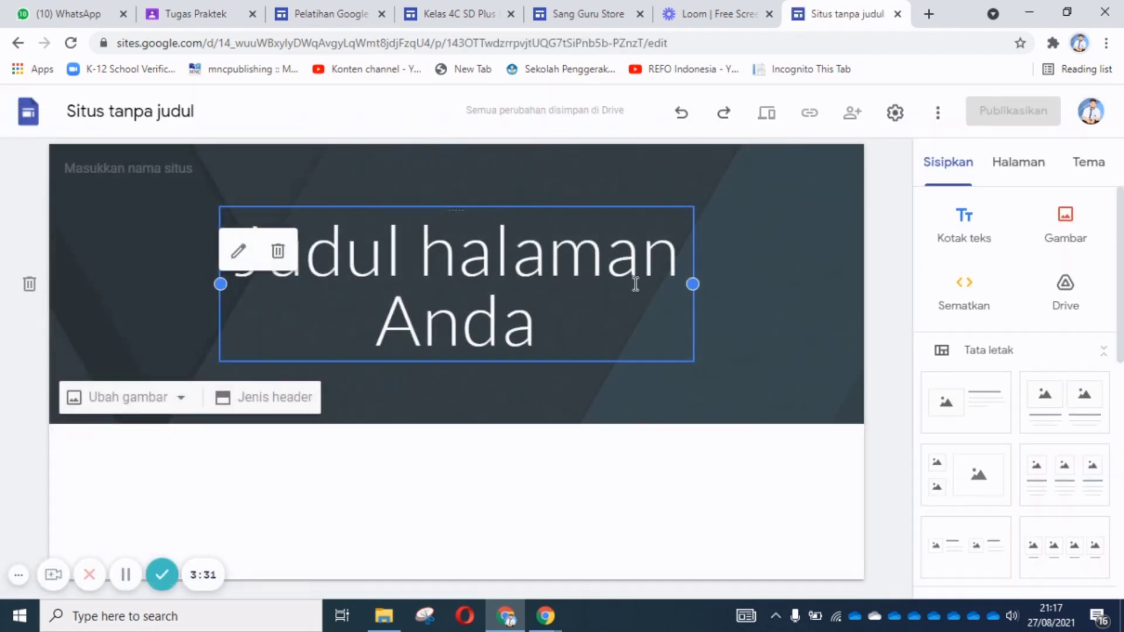
Replace the header's placeholder title with "Kelas 4B" and add "SD PLUS RAHMAT KOTA KEDIRI" on a second line.
{"action": "left_click", "coordinate": [440, 258]}
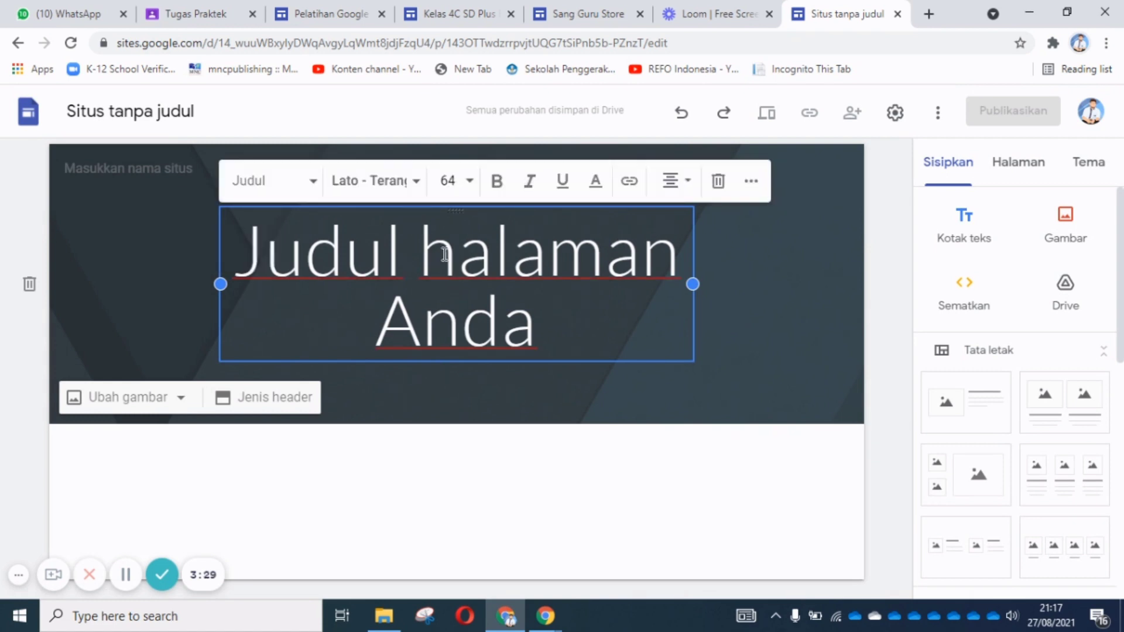
{"action": "triple_click", "coordinate": [443, 254]}
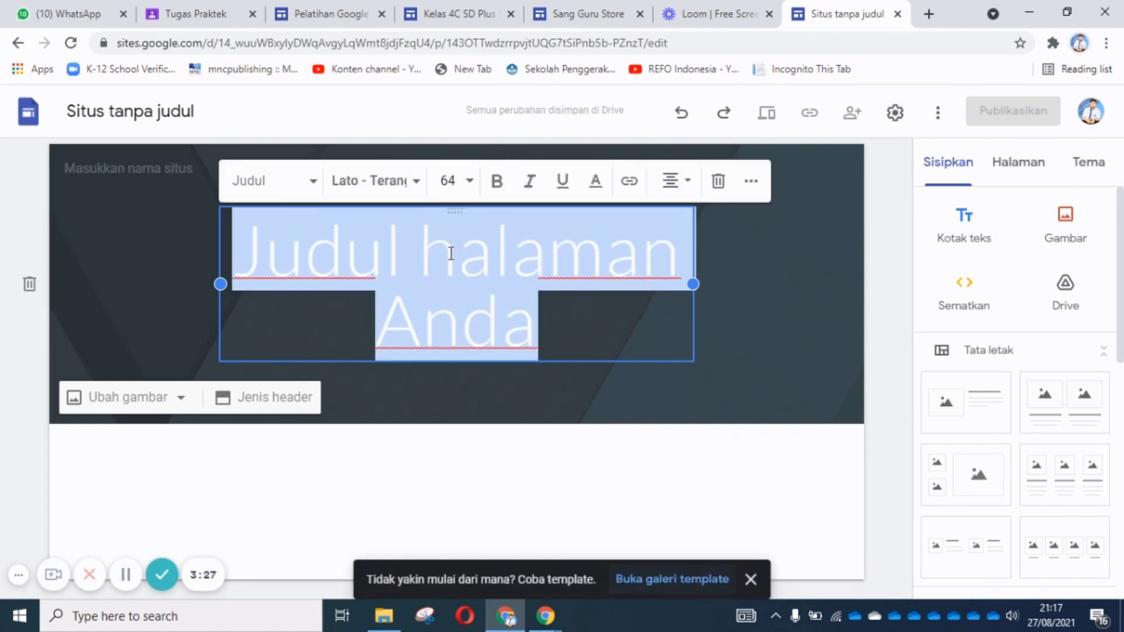
{"action": "type", "text": "Kelas "}
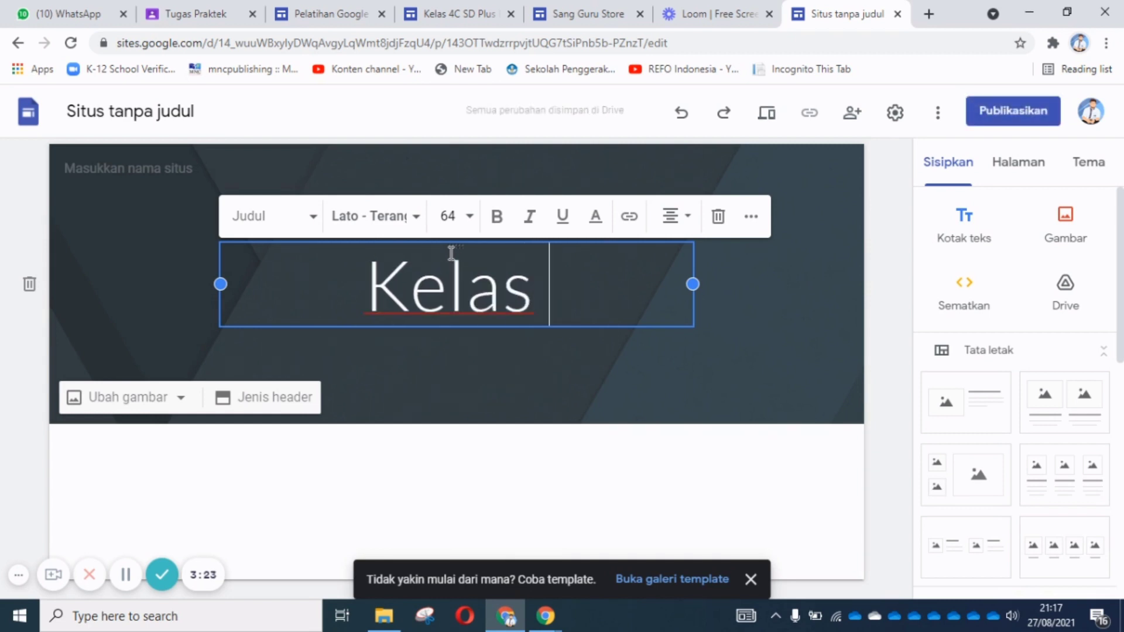
{"action": "type", "text": "4B"}
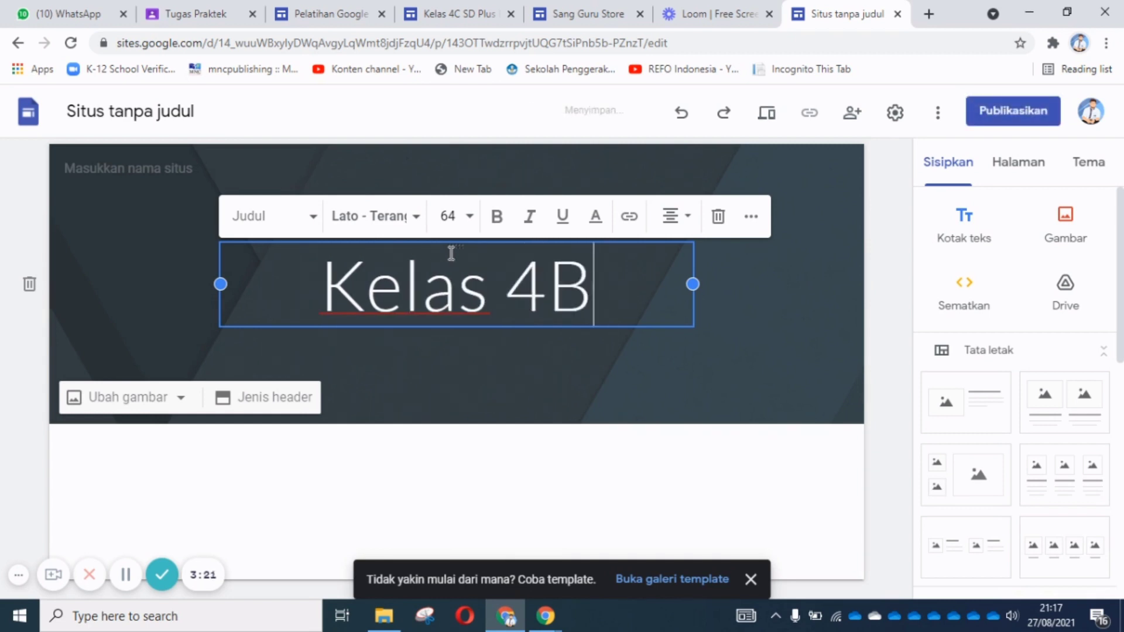
{"action": "key", "text": "Return"}
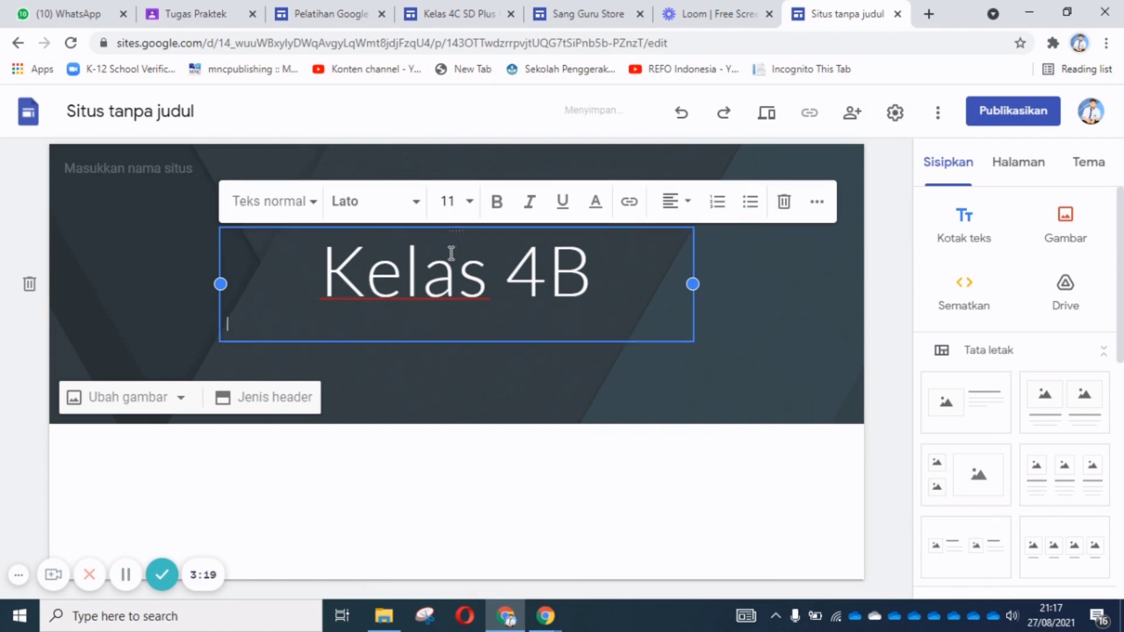
{"action": "type", "text": "Ss"}
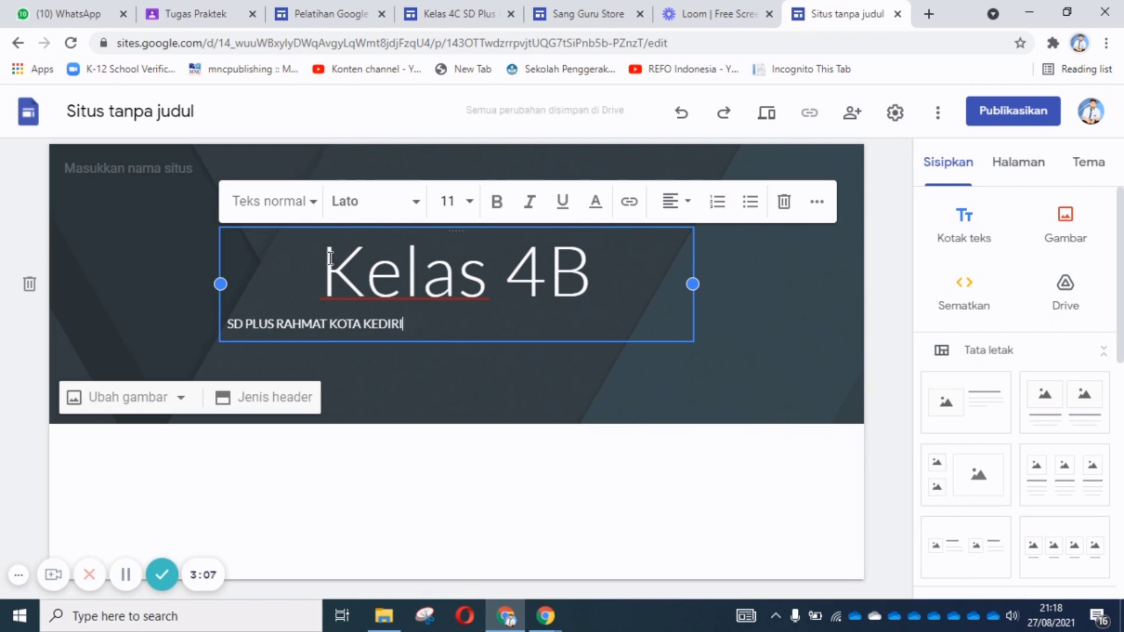
Centre both lines of the header text and make them bold.
{"action": "left_click_drag", "start_coordinate": [330, 257], "coordinate": [484, 334]}
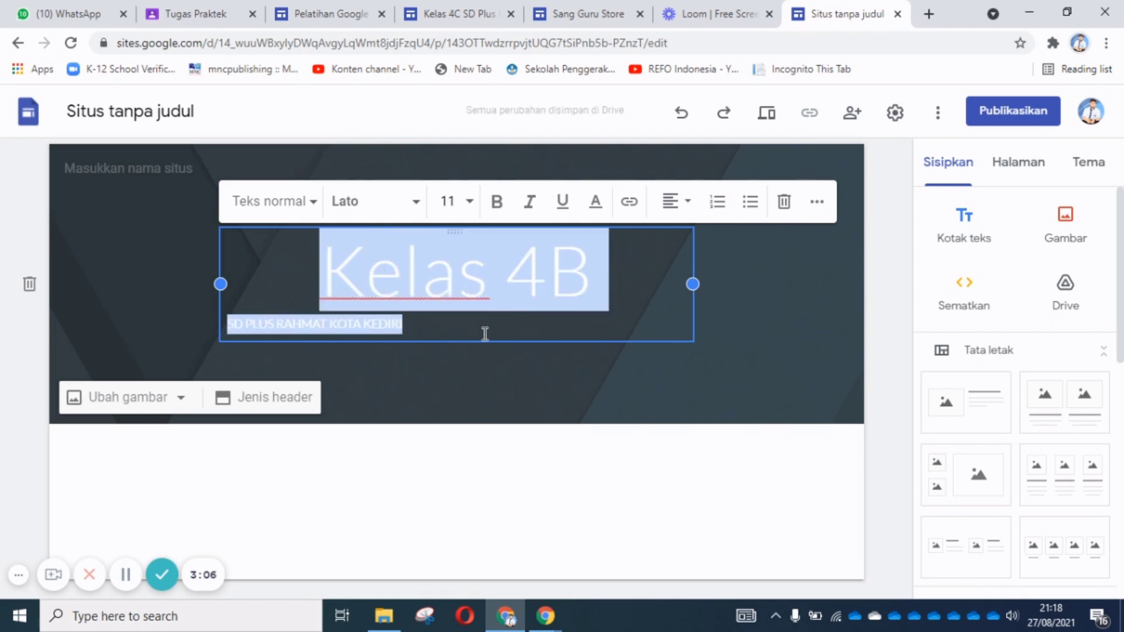
{"action": "left_click", "coordinate": [698, 213]}
{"action": "left_click", "coordinate": [687, 287]}
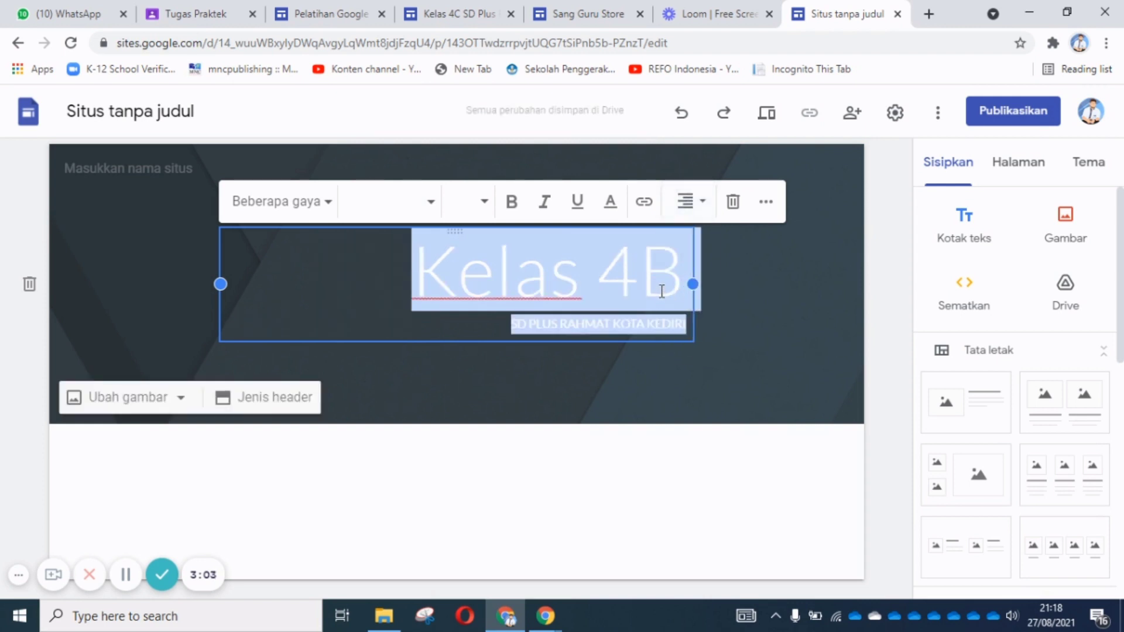
{"action": "left_click", "coordinate": [701, 202]}
{"action": "left_click", "coordinate": [687, 251]}
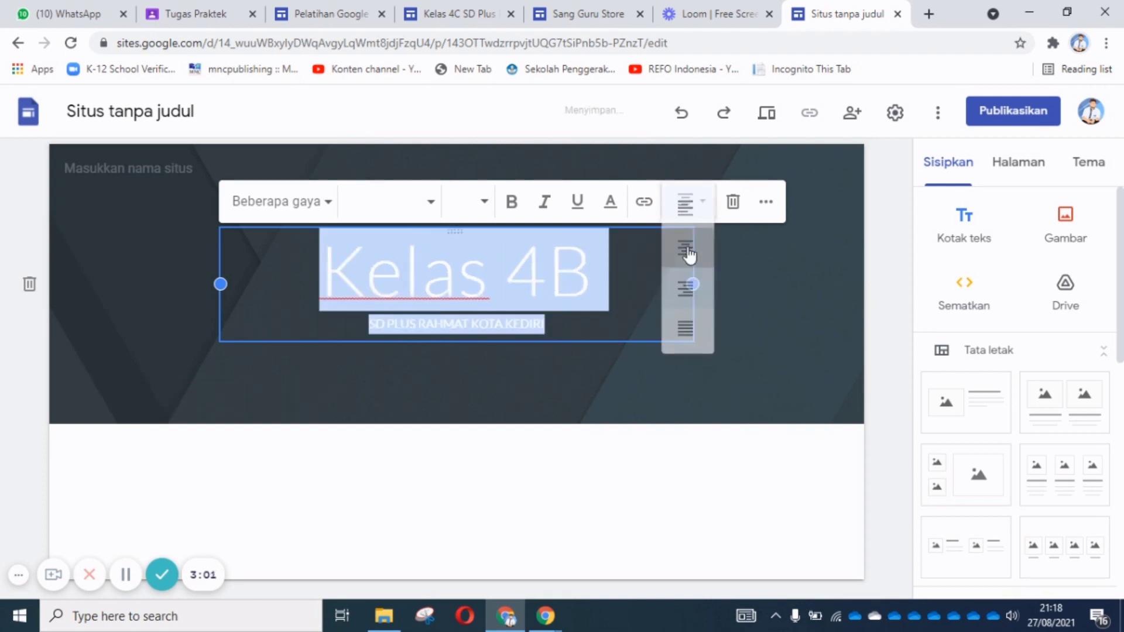
{"action": "left_click", "coordinate": [511, 202]}
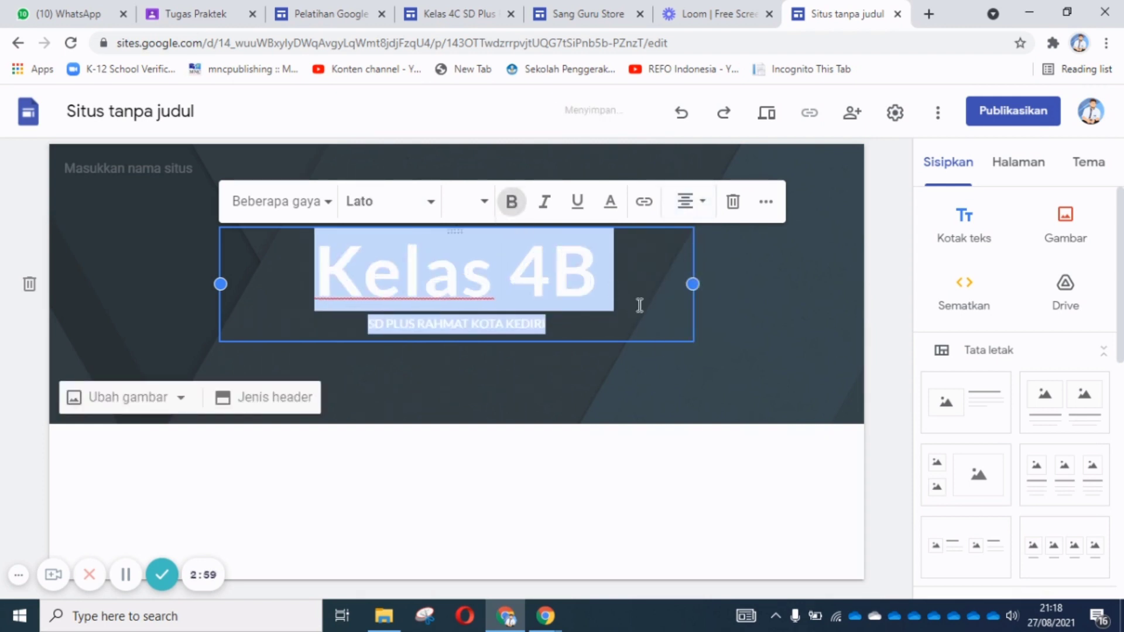
{"action": "left_click", "coordinate": [649, 308]}
Set the font of the "Kelas 4B" line to Berkshire Swash.
{"action": "left_click_drag", "start_coordinate": [317, 270], "coordinate": [598, 272]}
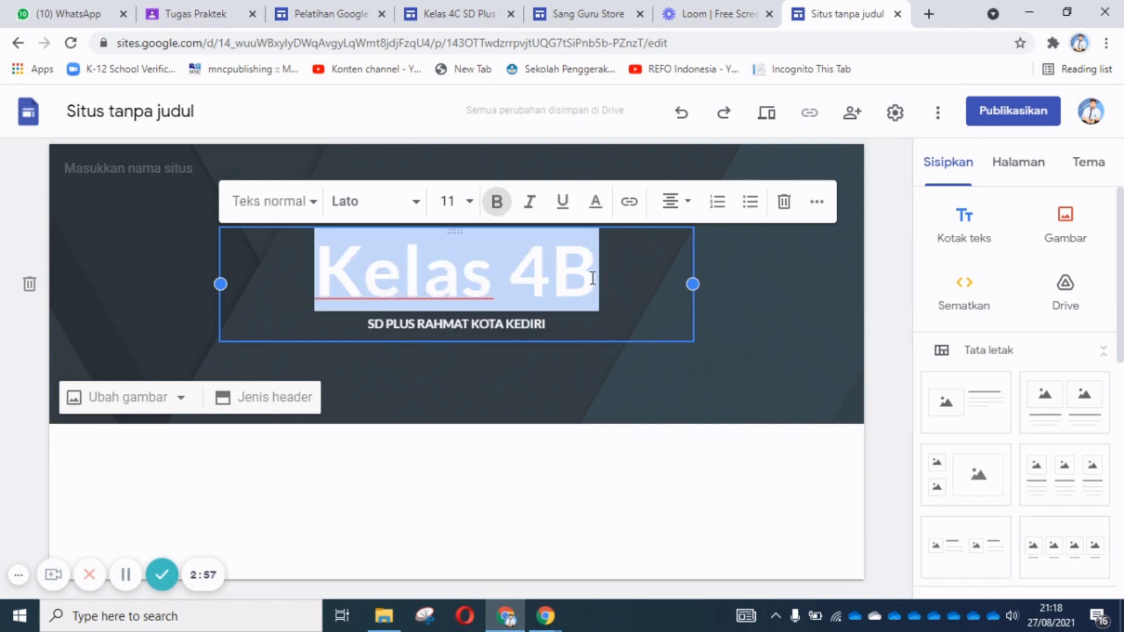
{"action": "left_click", "coordinate": [415, 208]}
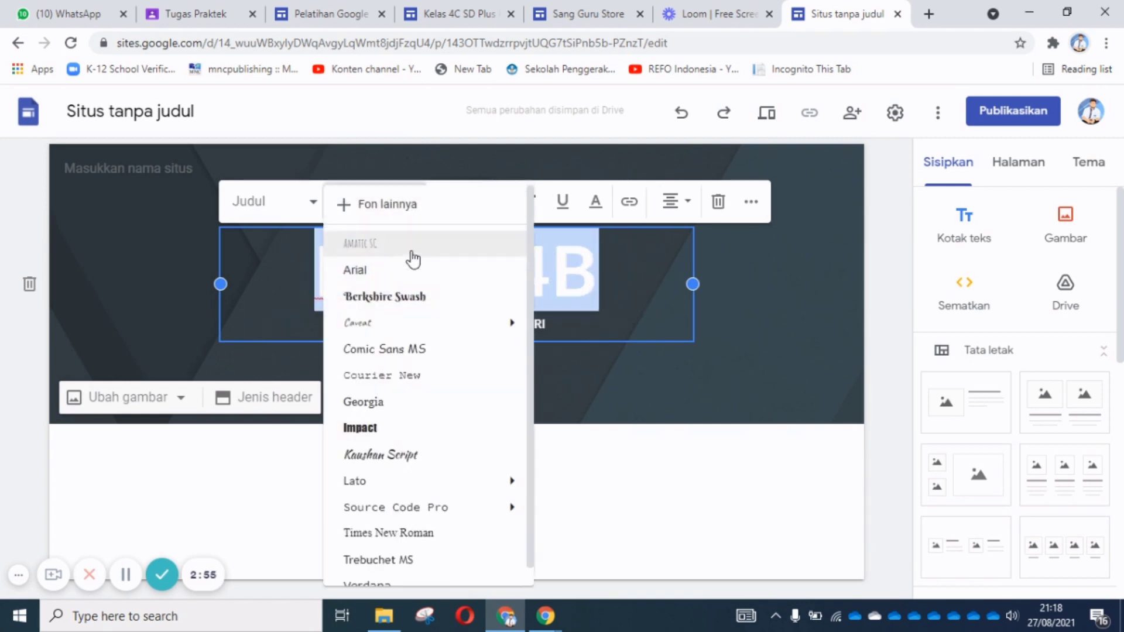
{"action": "left_click", "coordinate": [411, 299]}
Set the font of the school name line under the title to Verdana.
{"action": "left_click_drag", "start_coordinate": [368, 324], "coordinate": [563, 324]}
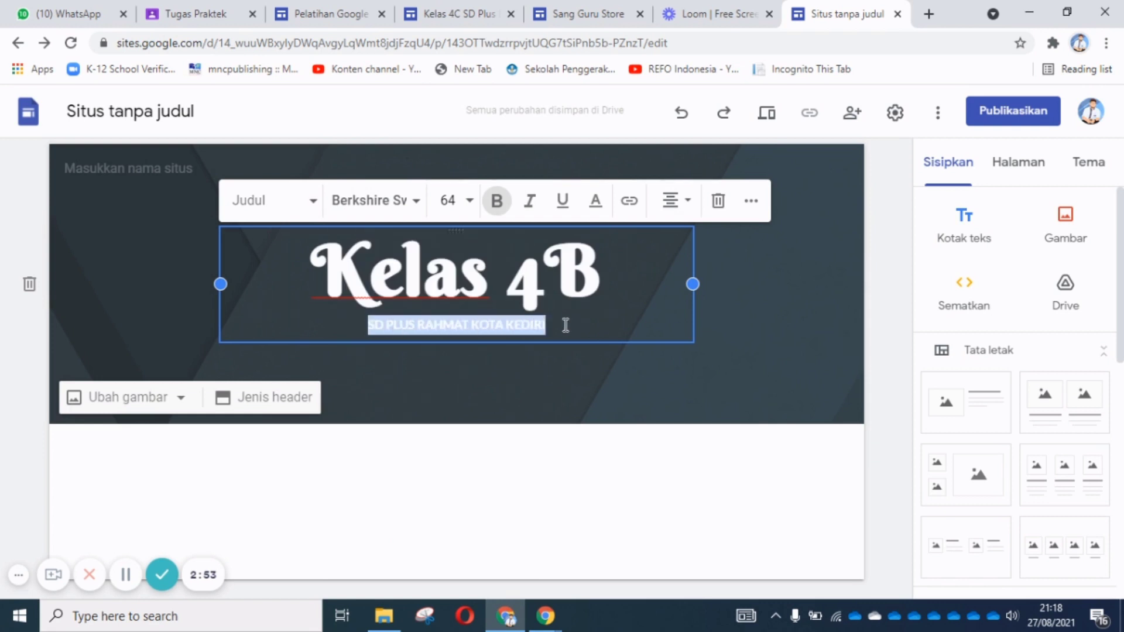
{"action": "left_click", "coordinate": [417, 205]}
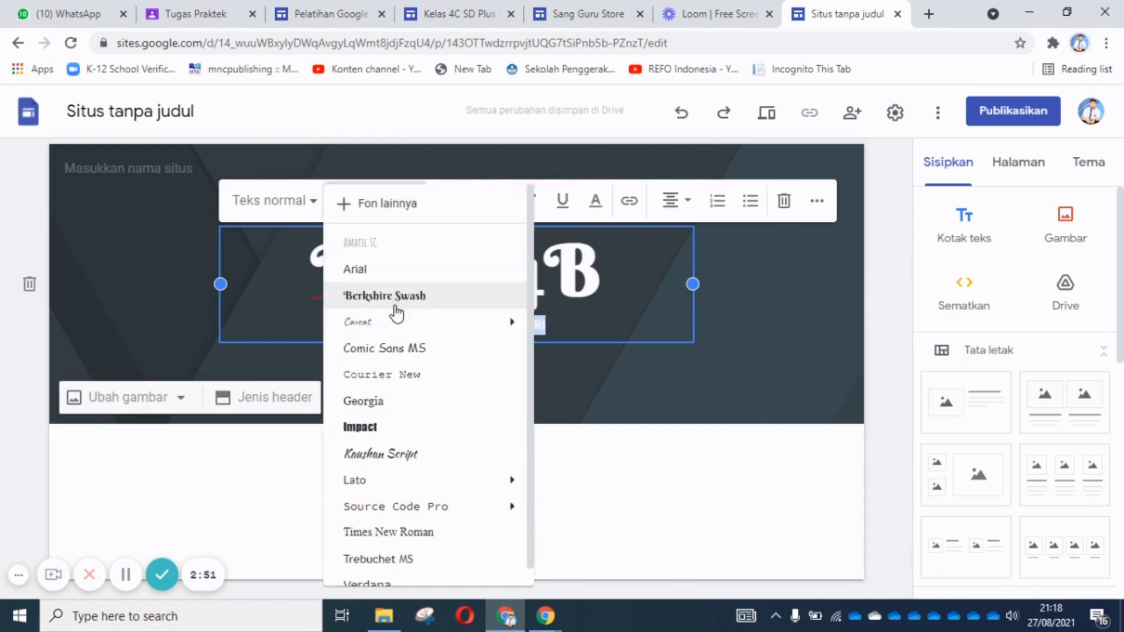
{"action": "scroll", "coordinate": [412, 533], "scroll_direction": "down", "scroll_amount": 1}
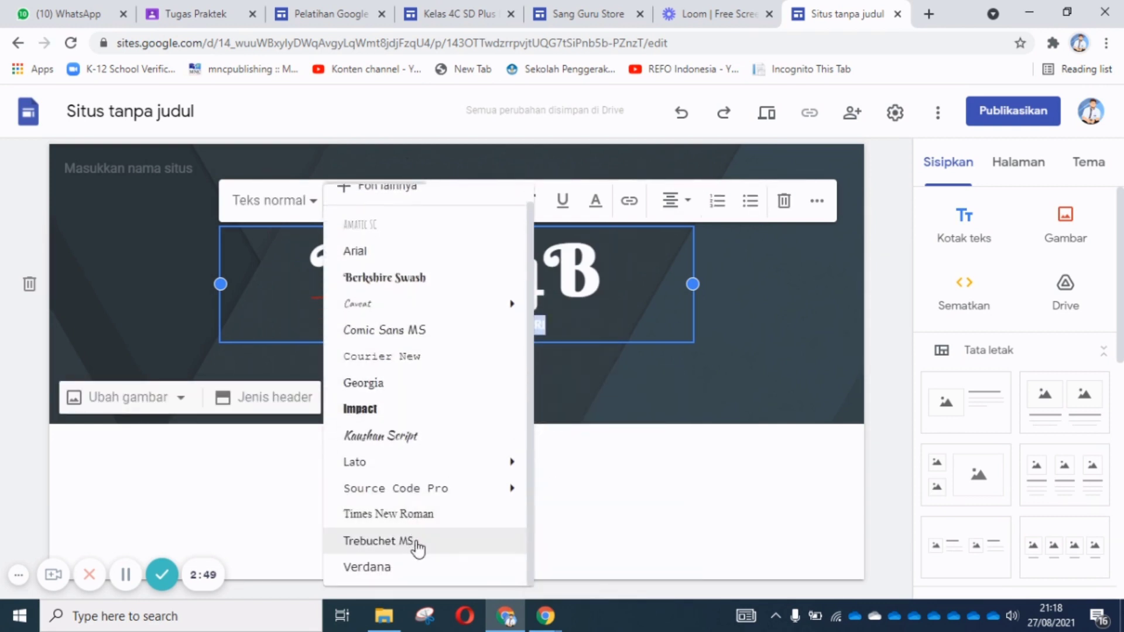
{"action": "scroll", "coordinate": [437, 392], "scroll_direction": "up", "scroll_amount": 1}
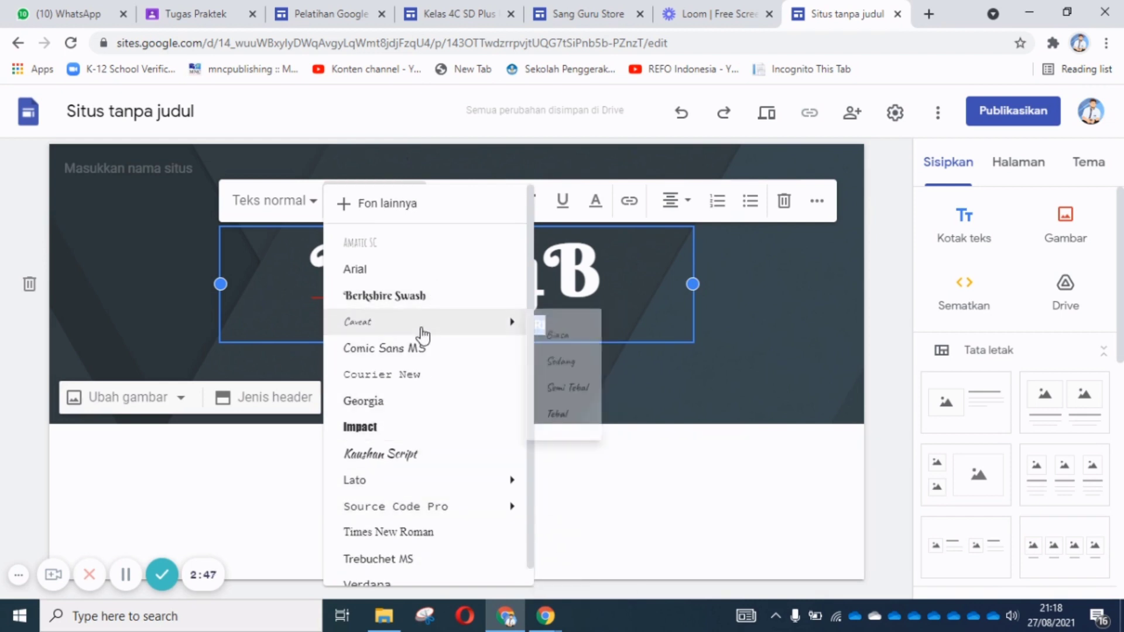
{"action": "scroll", "coordinate": [418, 357], "scroll_direction": "down", "scroll_amount": 1}
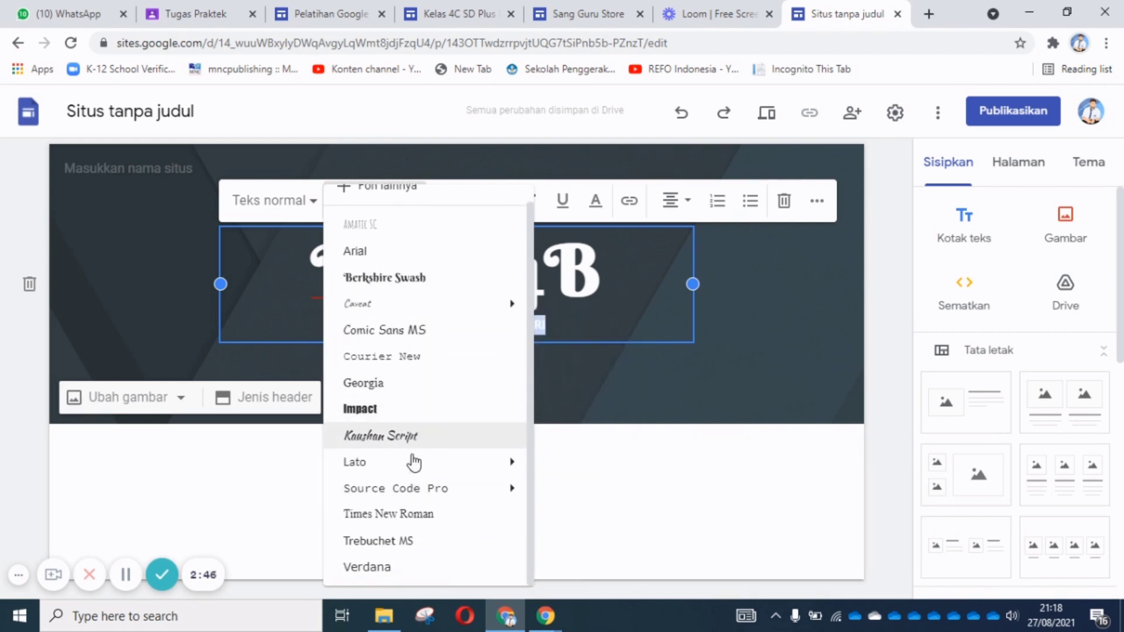
{"action": "left_click", "coordinate": [397, 568]}
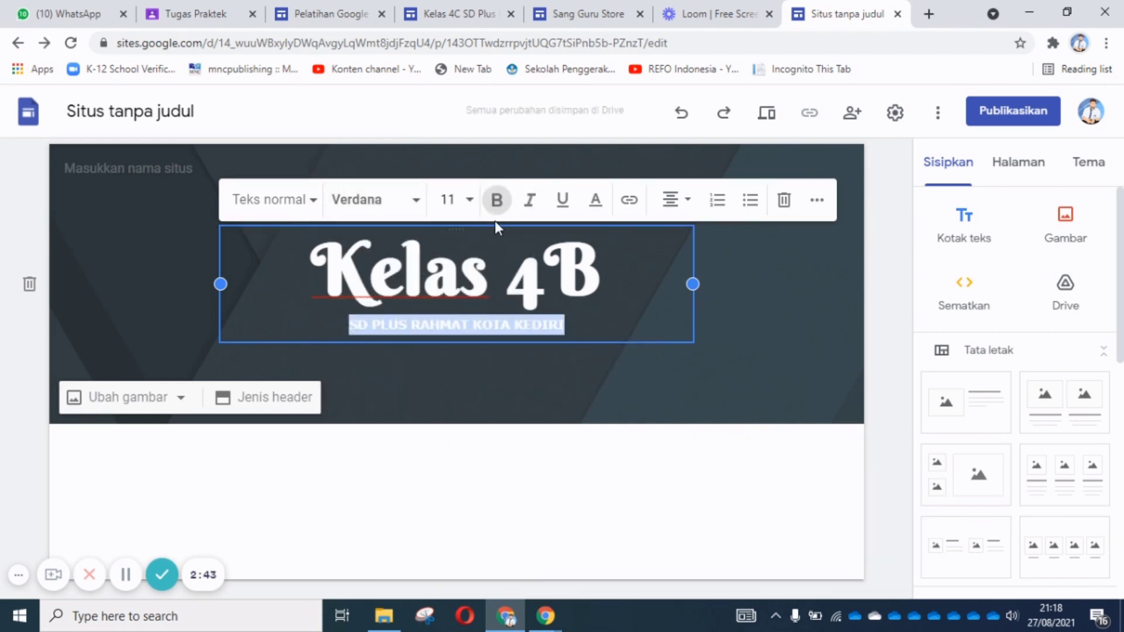
Enlarge the school name line, trying size 30 and settling on size 24.
{"action": "left_click", "coordinate": [472, 201]}
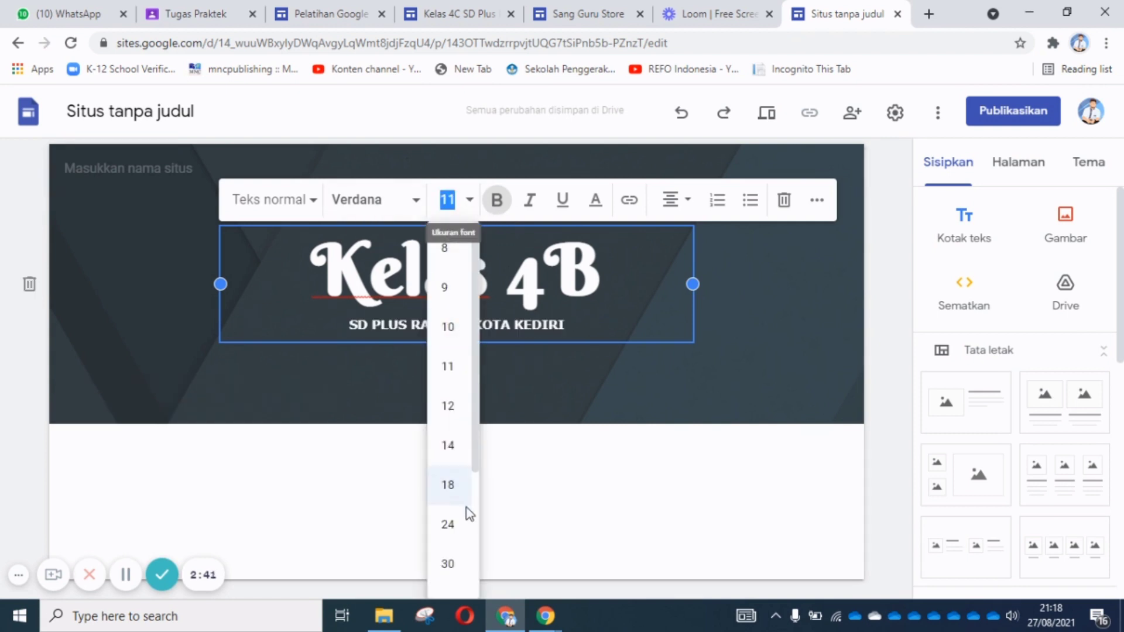
{"action": "scroll", "coordinate": [465, 512], "scroll_direction": "down", "scroll_amount": 2}
{"action": "left_click", "coordinate": [452, 406]}
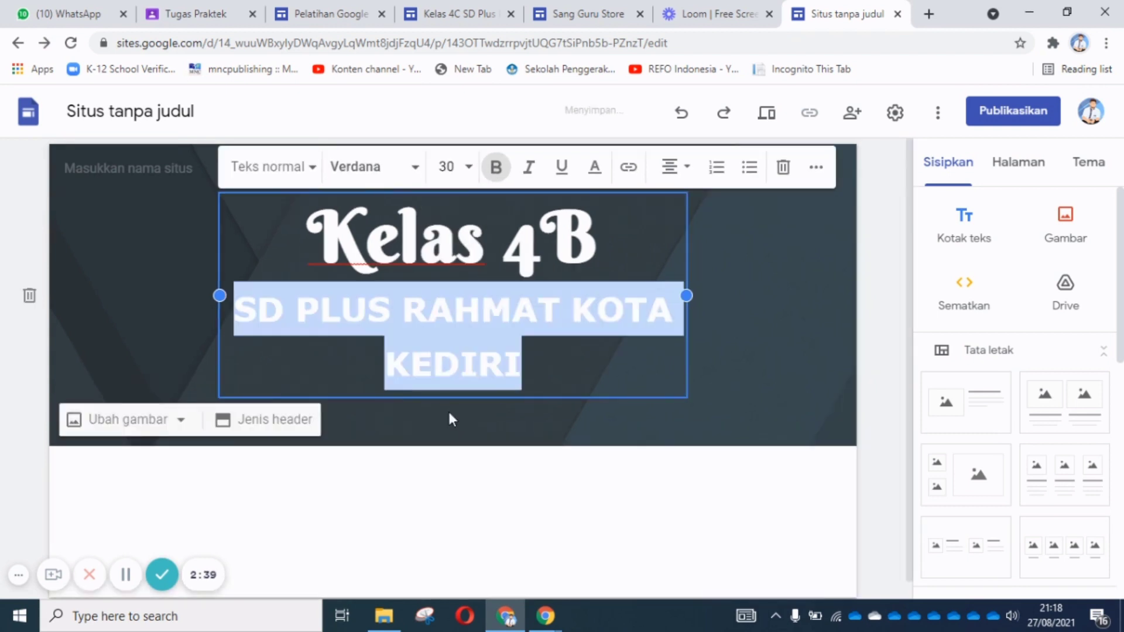
{"action": "left_click", "coordinate": [465, 169]}
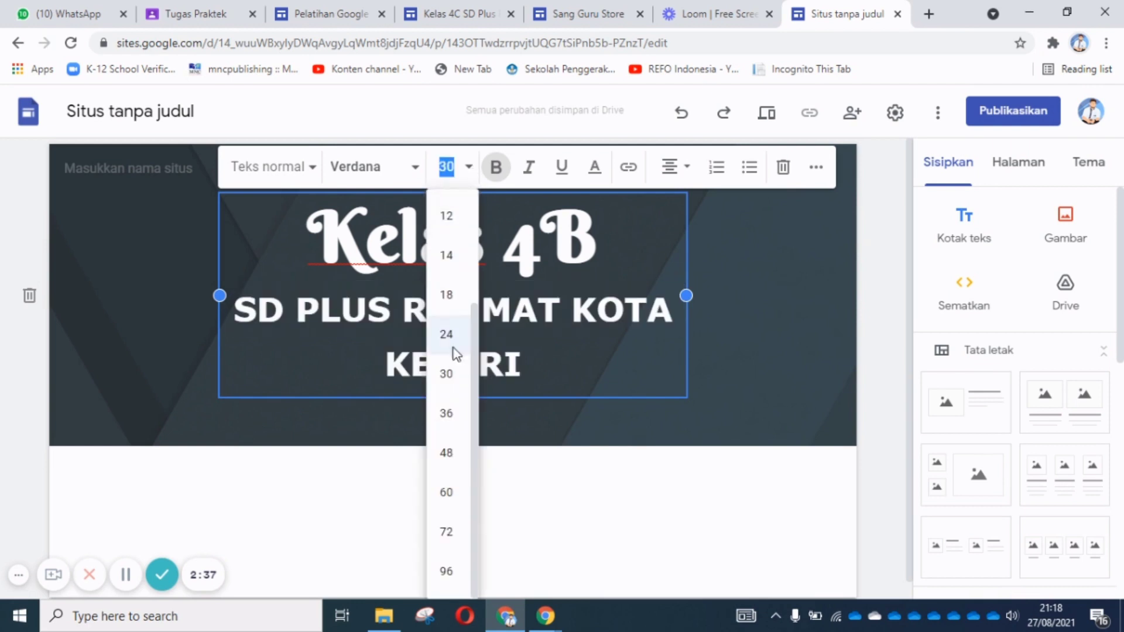
{"action": "left_click", "coordinate": [450, 375]}
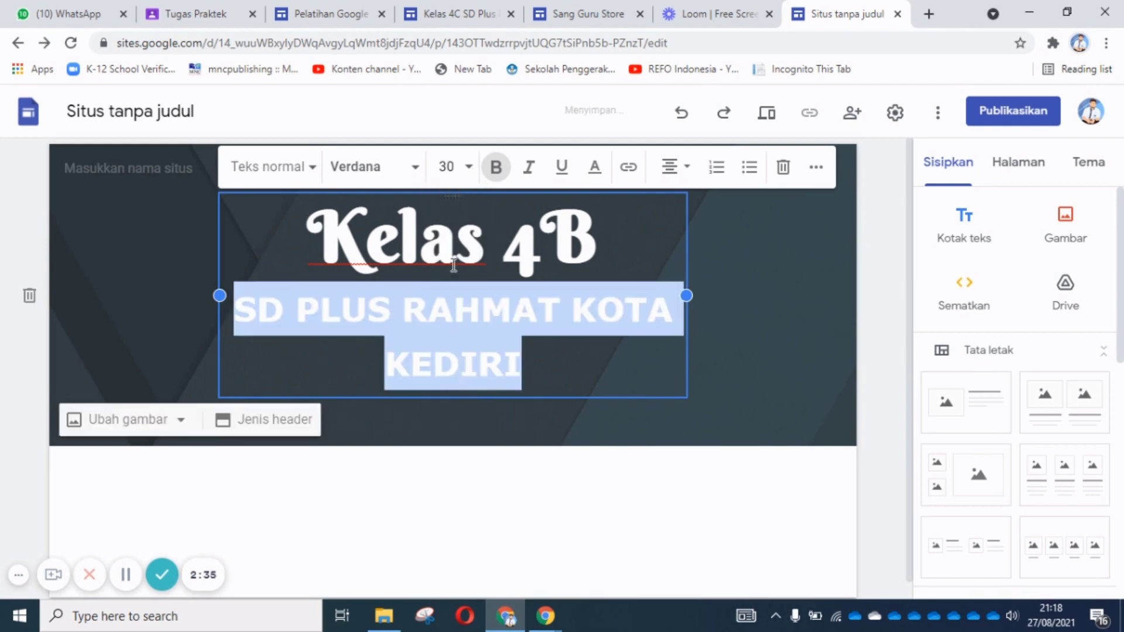
{"action": "left_click", "coordinate": [468, 169]}
{"action": "left_click", "coordinate": [452, 334]}
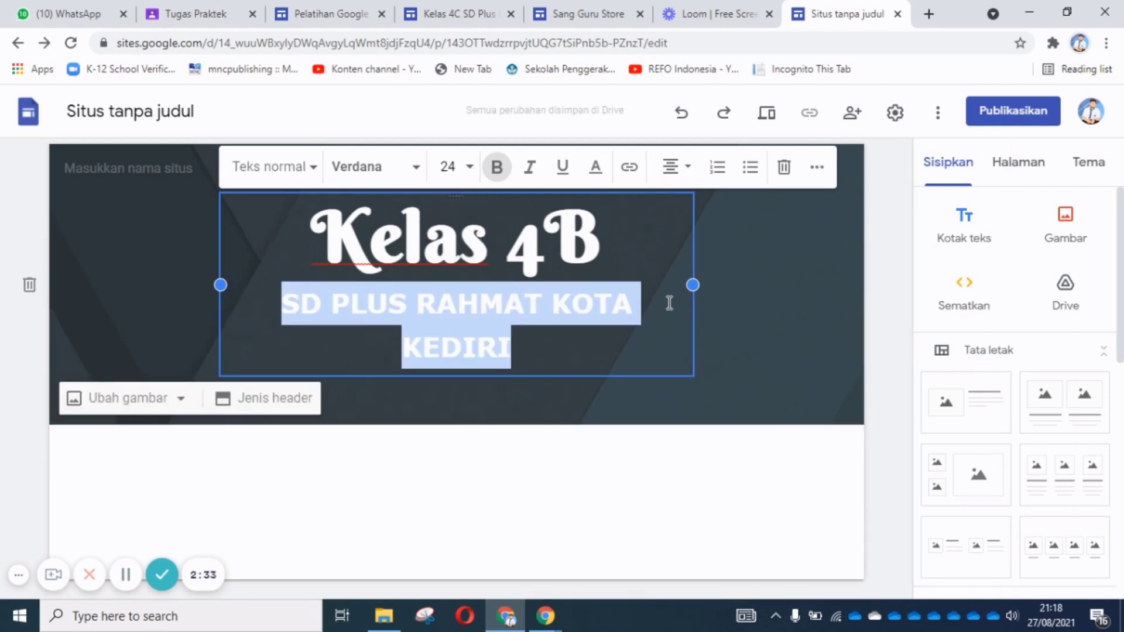
Widen the header text box on both sides so the school name fits on one line and stays centred.
{"action": "left_click_drag", "start_coordinate": [693, 285], "coordinate": [843, 281]}
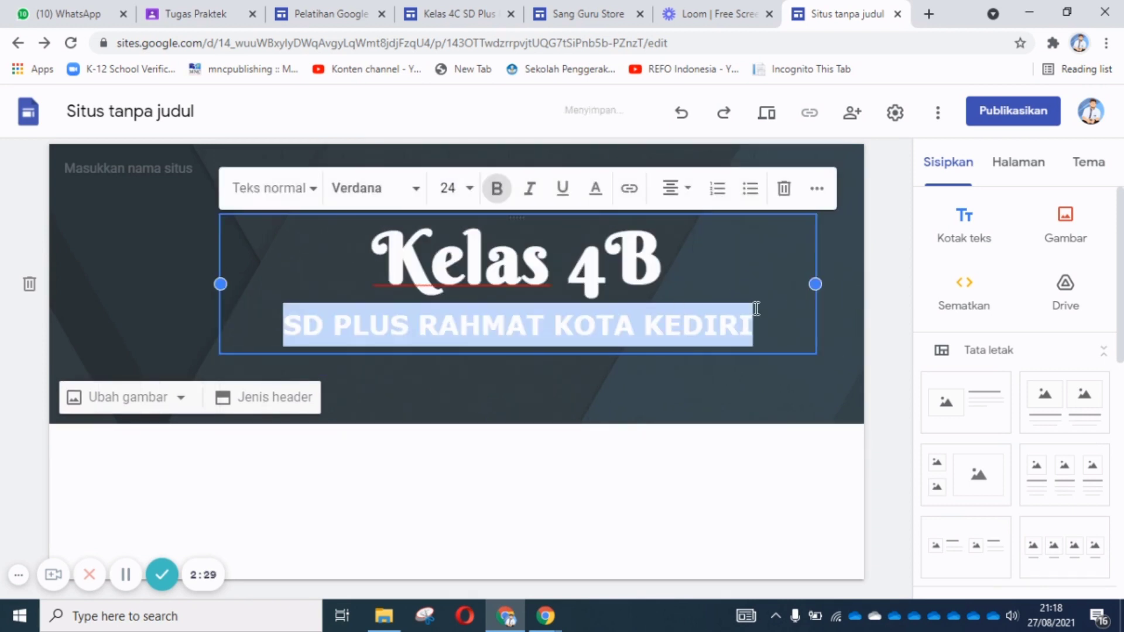
{"action": "left_click_drag", "start_coordinate": [219, 284], "coordinate": [82, 284]}
{"action": "left_click", "coordinate": [735, 319]}
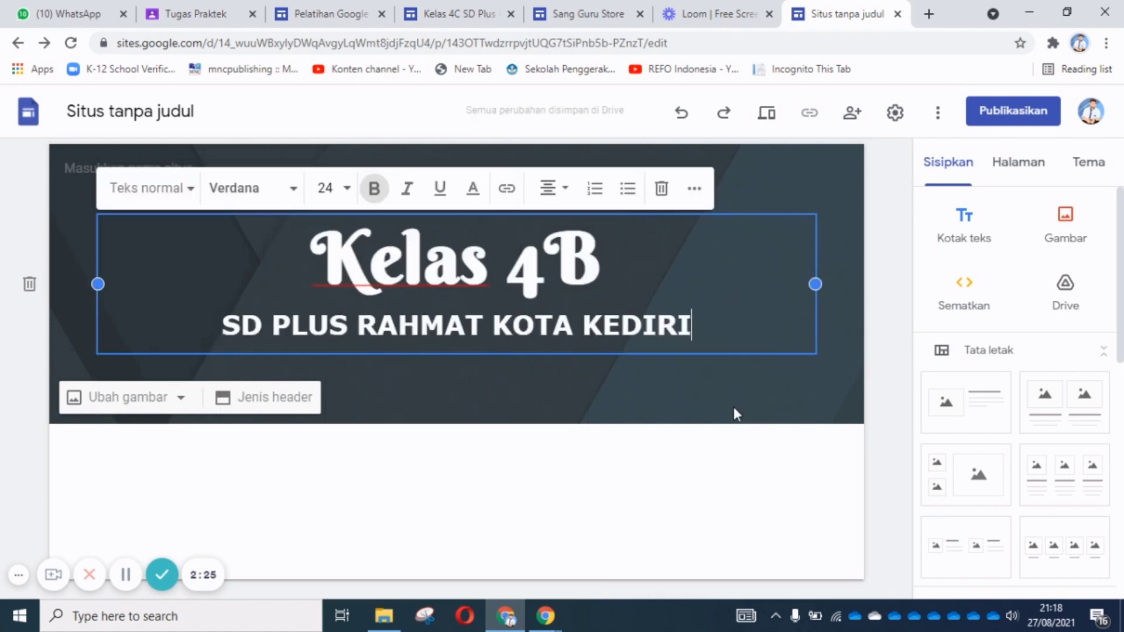
{"action": "left_click", "coordinate": [755, 404]}
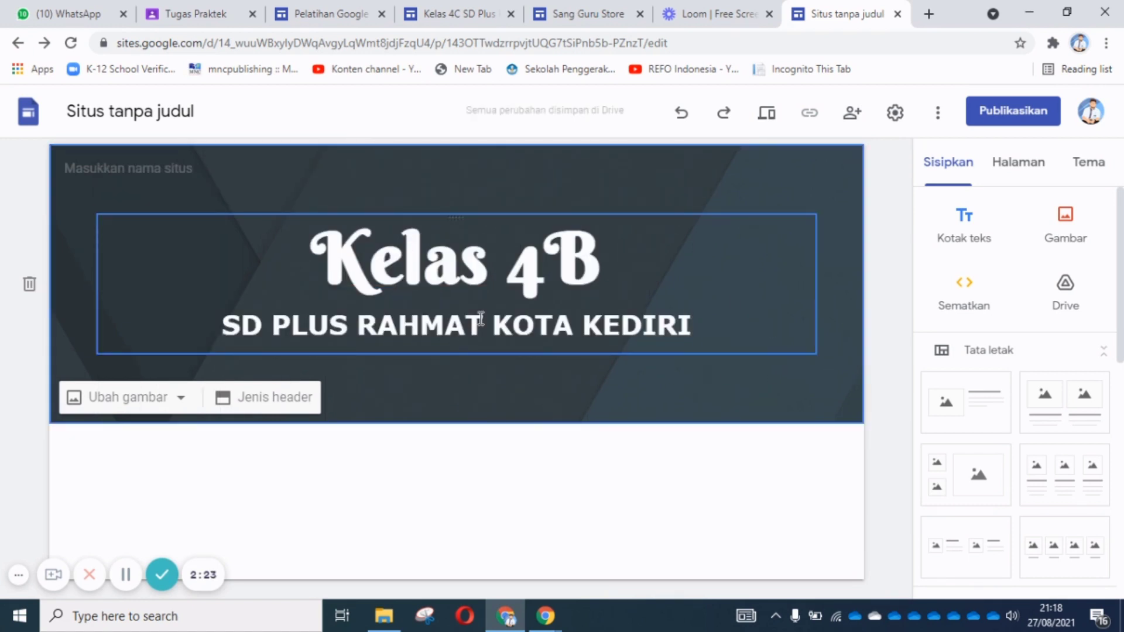
{"action": "left_click", "coordinate": [426, 309]}
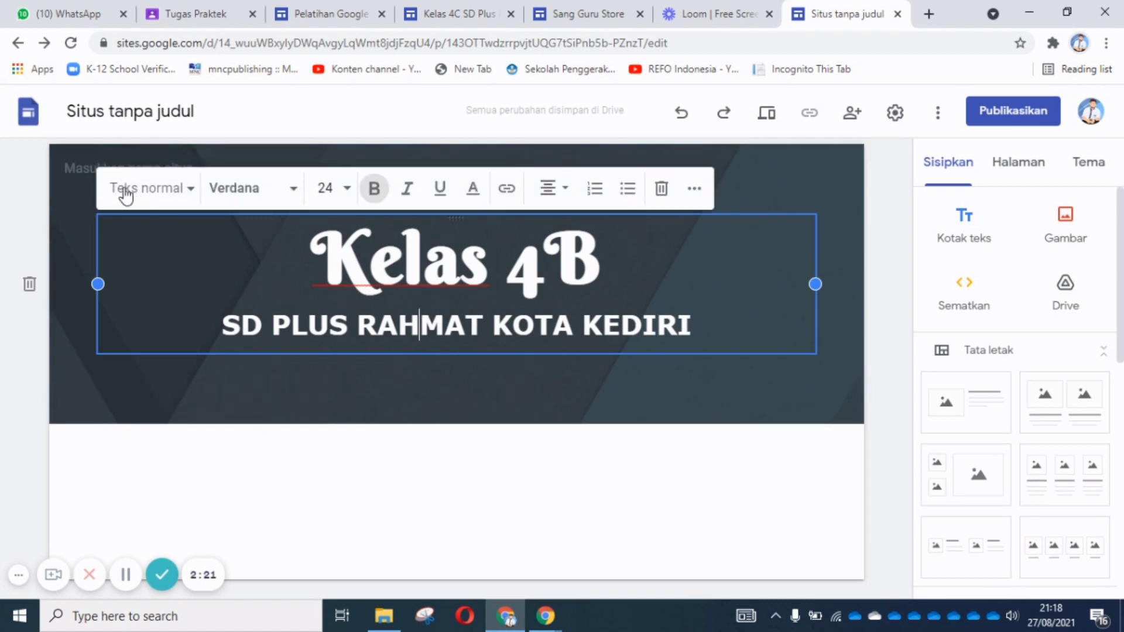
Copy both header lines, "Kelas 4B" and "SD PLUS RAHMAT KOTA KEDIRI", into the site name.
{"action": "left_click", "coordinate": [86, 162]}
{"action": "left_click_drag", "start_coordinate": [313, 261], "coordinate": [718, 318]}
{"action": "key", "text": "ctrl+c"}
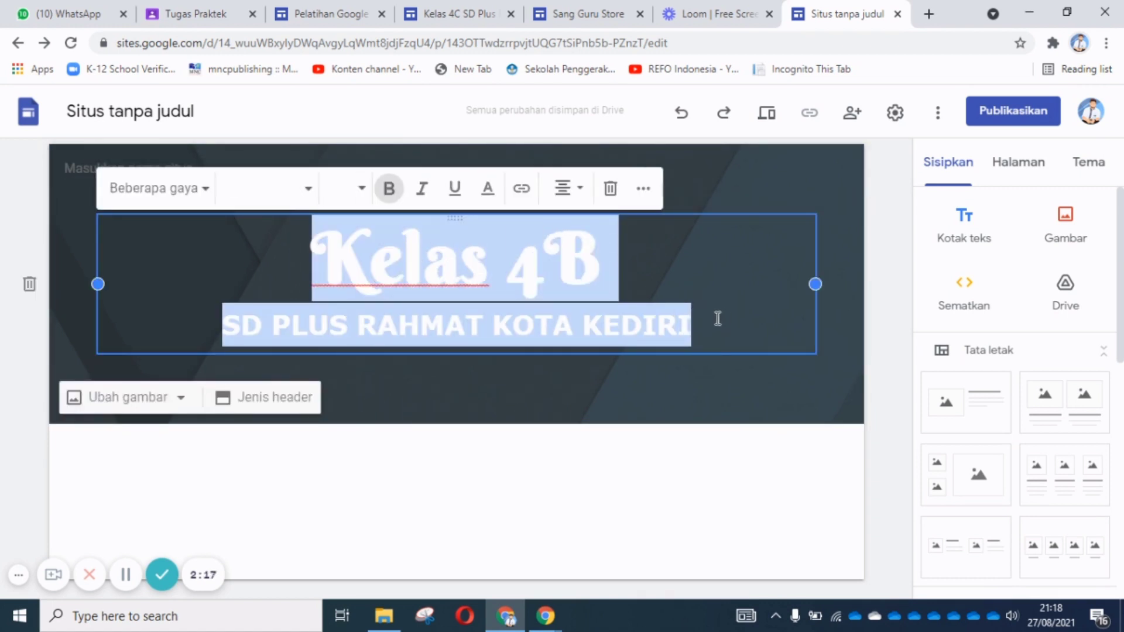
{"action": "left_click", "coordinate": [73, 166]}
{"action": "key", "text": "ctrl+v"}
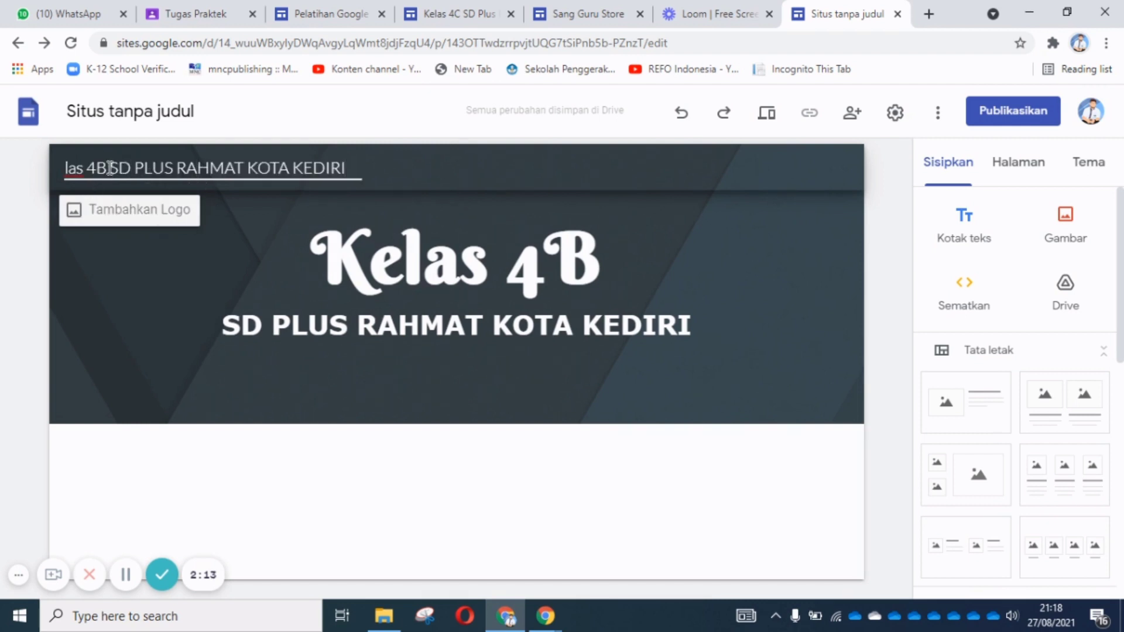
Separate "4B" and "SD" with a space in the site name and shorten it to "Kelas 4B SD PLUS RAHMAT".
{"action": "key", "text": "Home"}
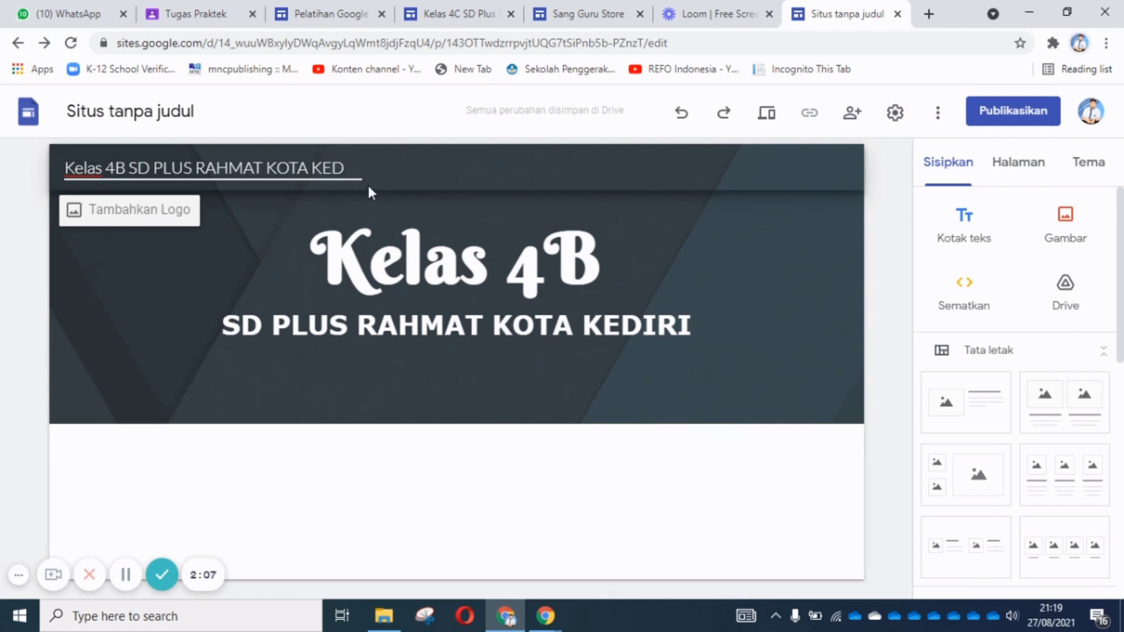
{"action": "key", "text": "BackSpace"}
{"action": "key", "text": "BackSpace"}
{"action": "key", "text": "BackSpace"}
{"action": "key", "text": "BackSpace"}
{"action": "key", "text": "BackSpace"}
{"action": "key", "text": "BackSpace"}
{"action": "key", "text": "BackSpace"}
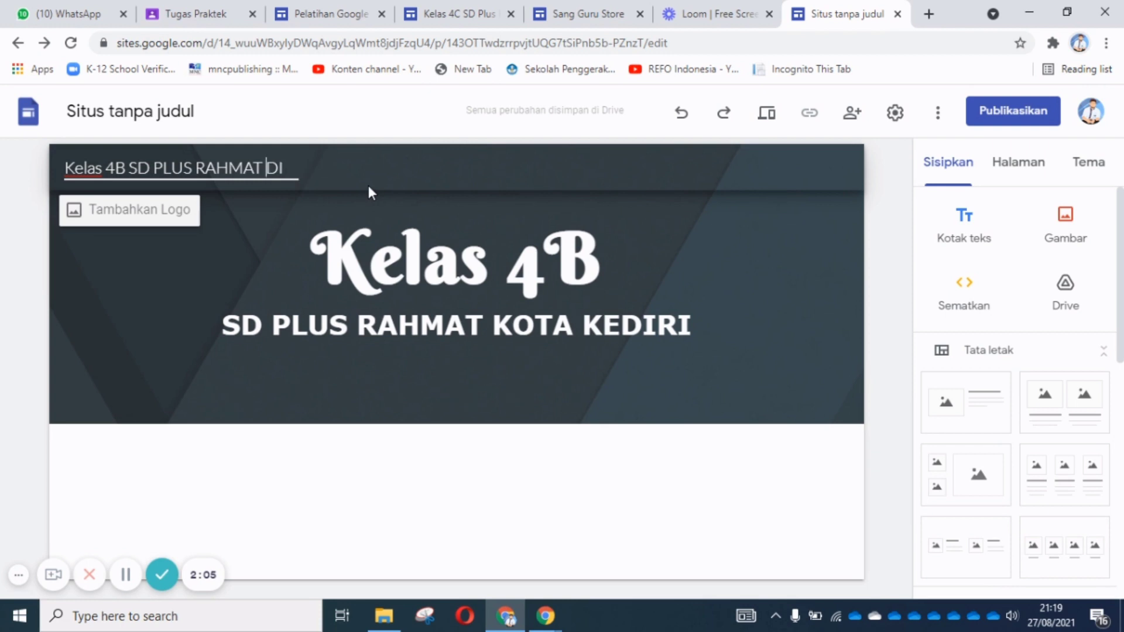
{"action": "key", "text": "Delete"}
{"action": "key", "text": "Delete"}
{"action": "key", "text": "BackSpace"}
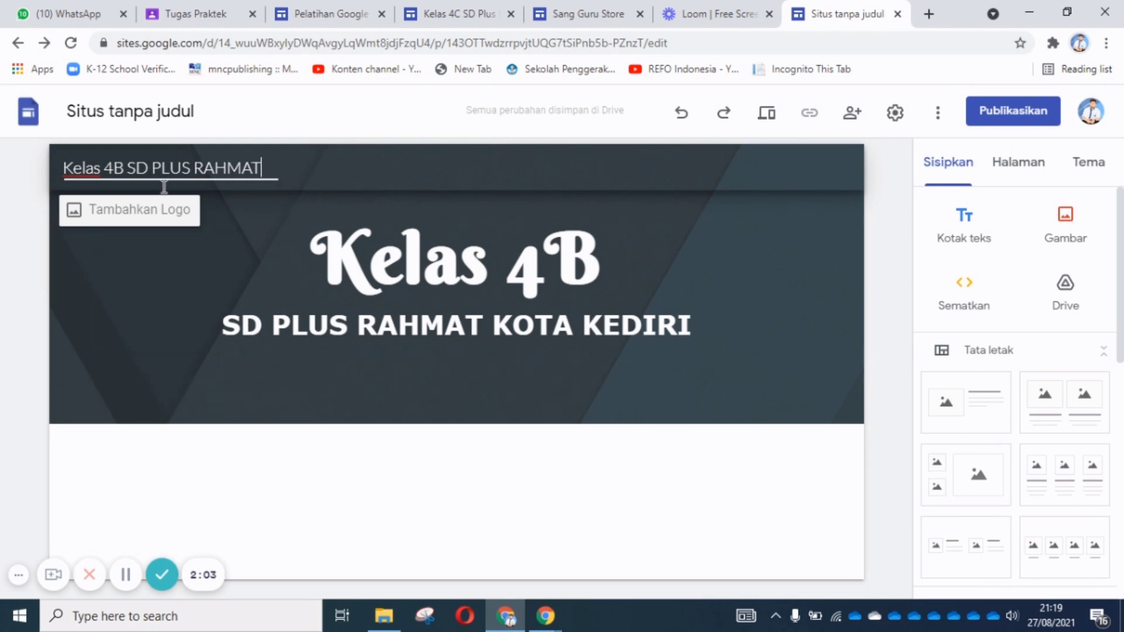
Rewrite "Kelas" in the site name in capitals as "KELAS" and finish editing the name.
{"action": "key", "text": "BackSpace"}
{"action": "key", "text": "BackSpace"}
{"action": "key", "text": "BackSpace"}
{"action": "key", "text": "BackSpace"}
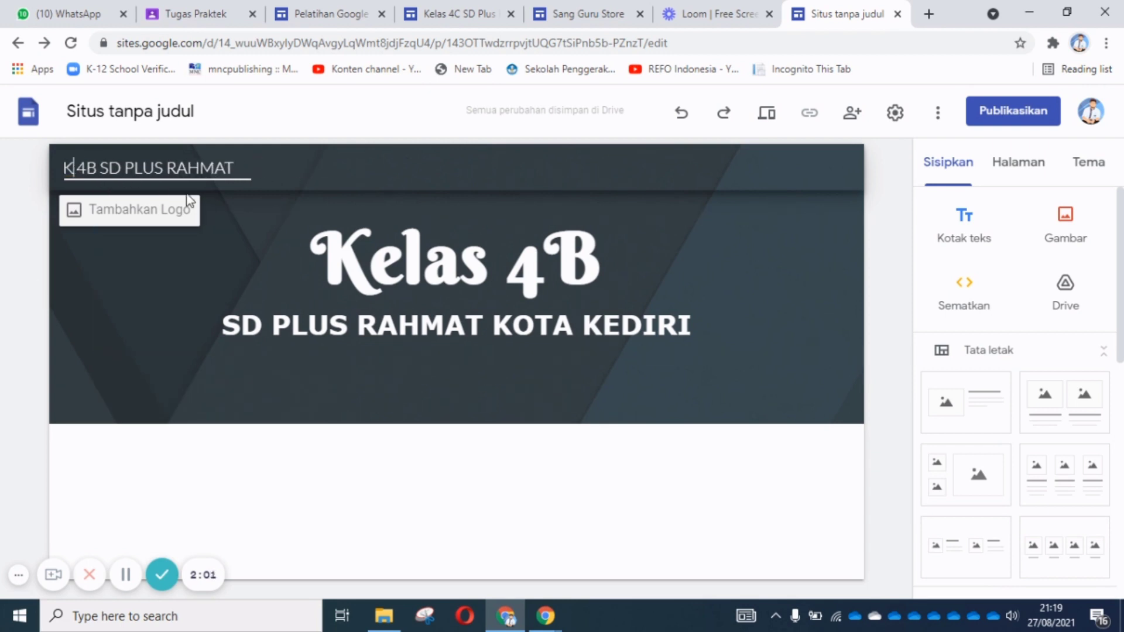
{"action": "type", "text": "ELAS"}
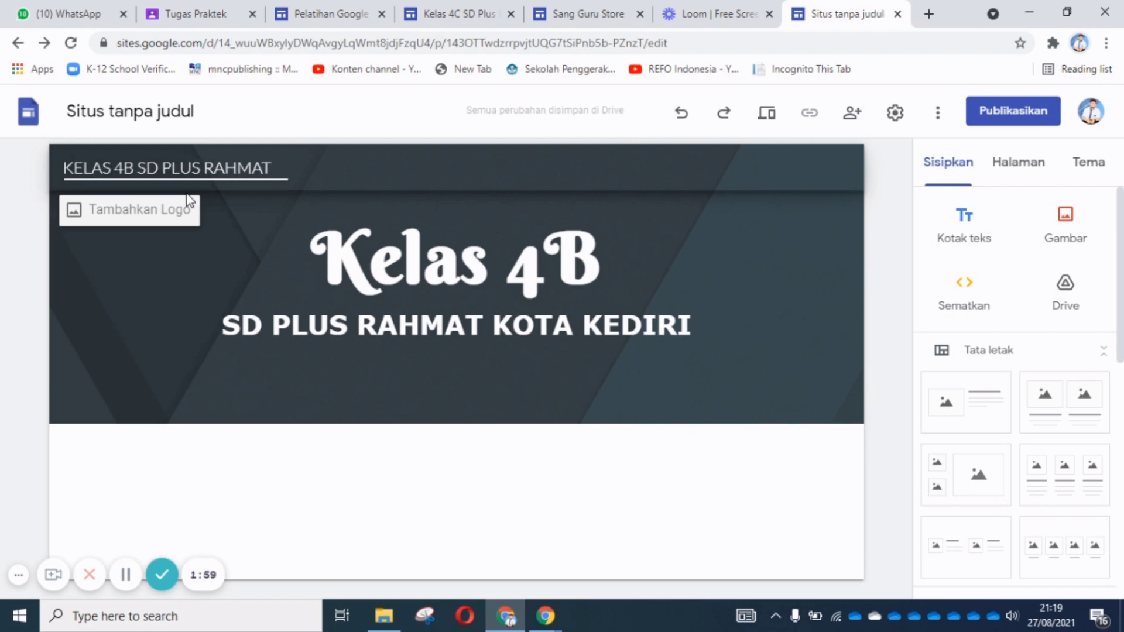
{"action": "left_click", "coordinate": [201, 288]}
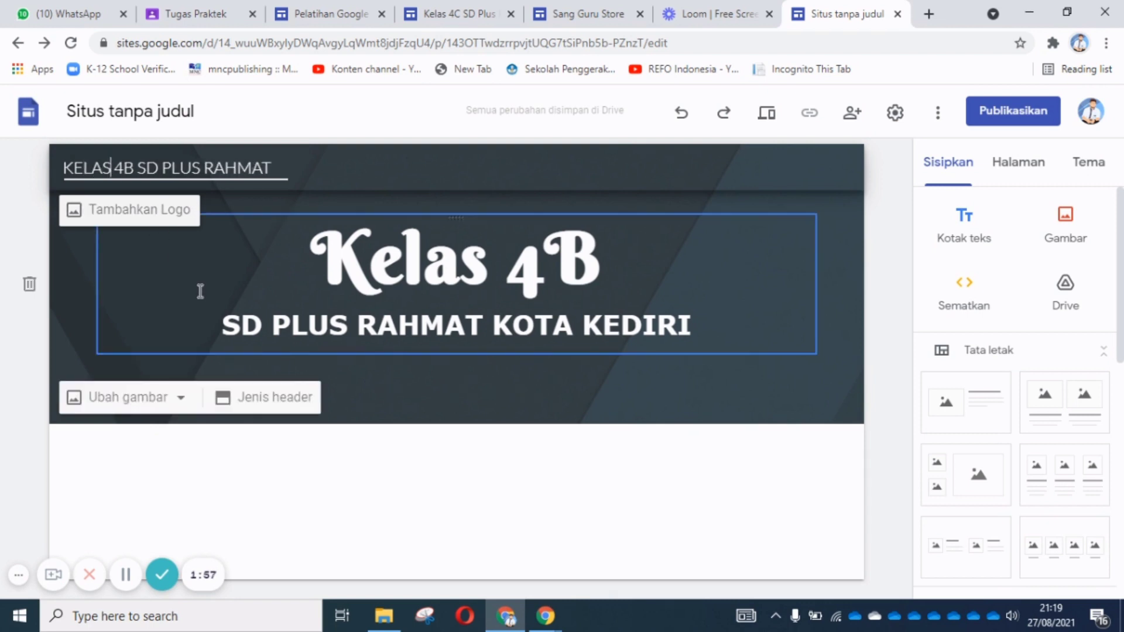
{"action": "left_click", "coordinate": [201, 287]}
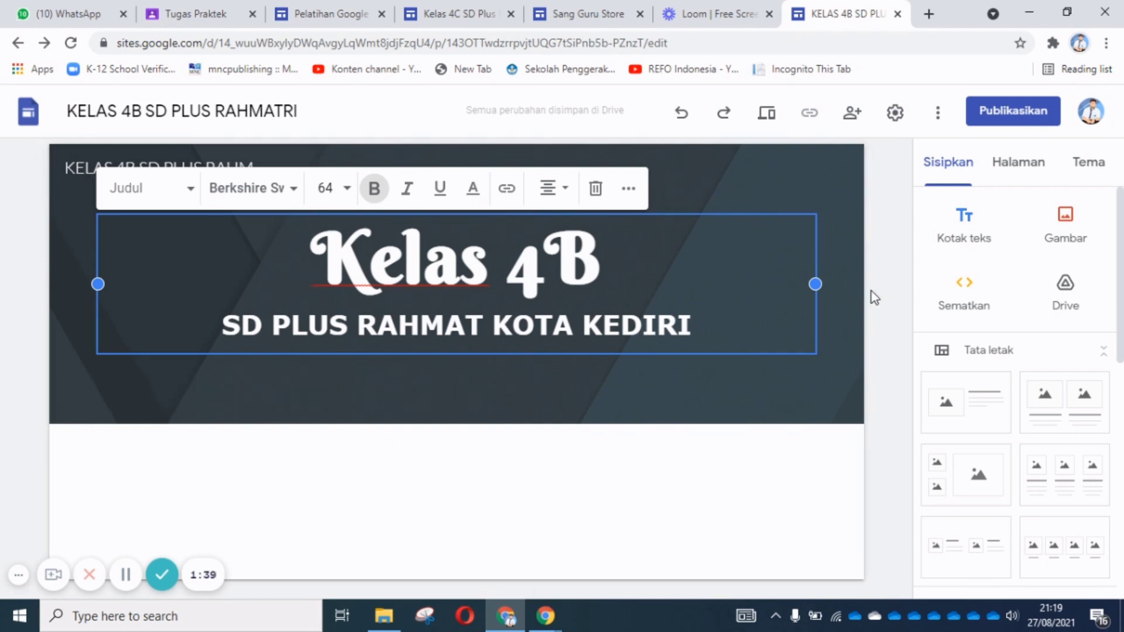
Add a new page named "Materi" to the site.
{"action": "left_click", "coordinate": [1011, 169]}
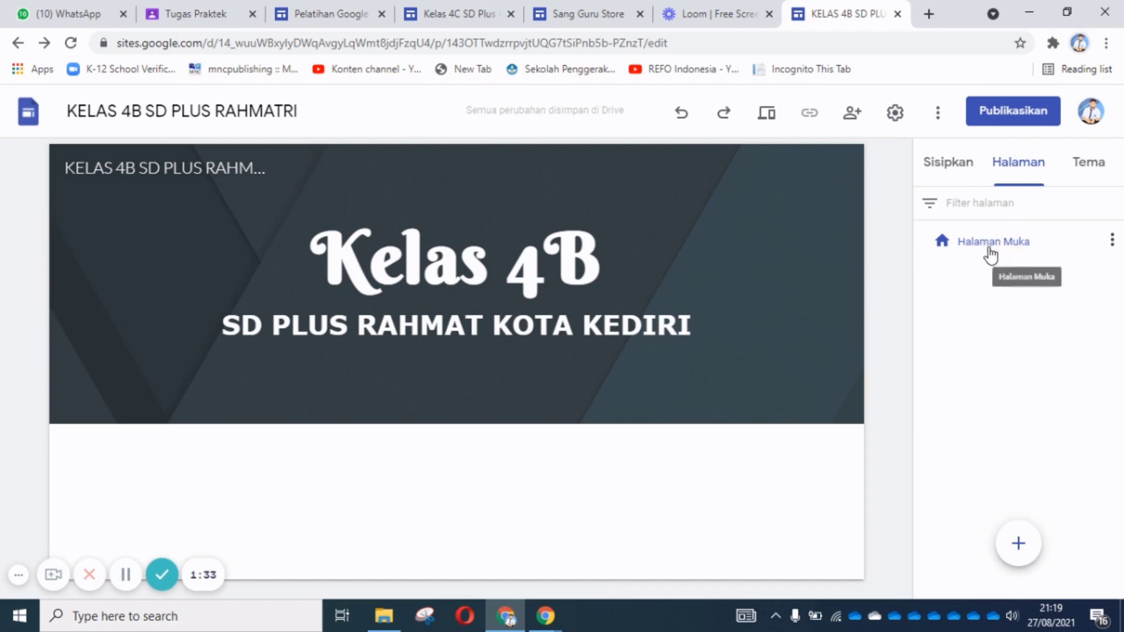
{"action": "left_click", "coordinate": [1017, 545]}
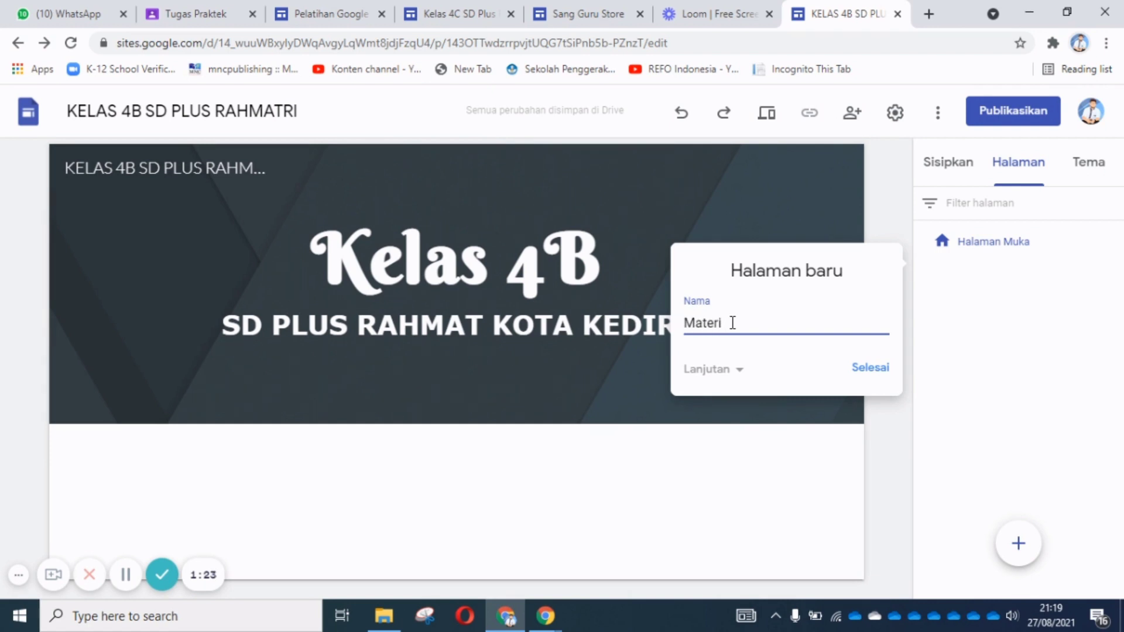
{"action": "left_click", "coordinate": [877, 370]}
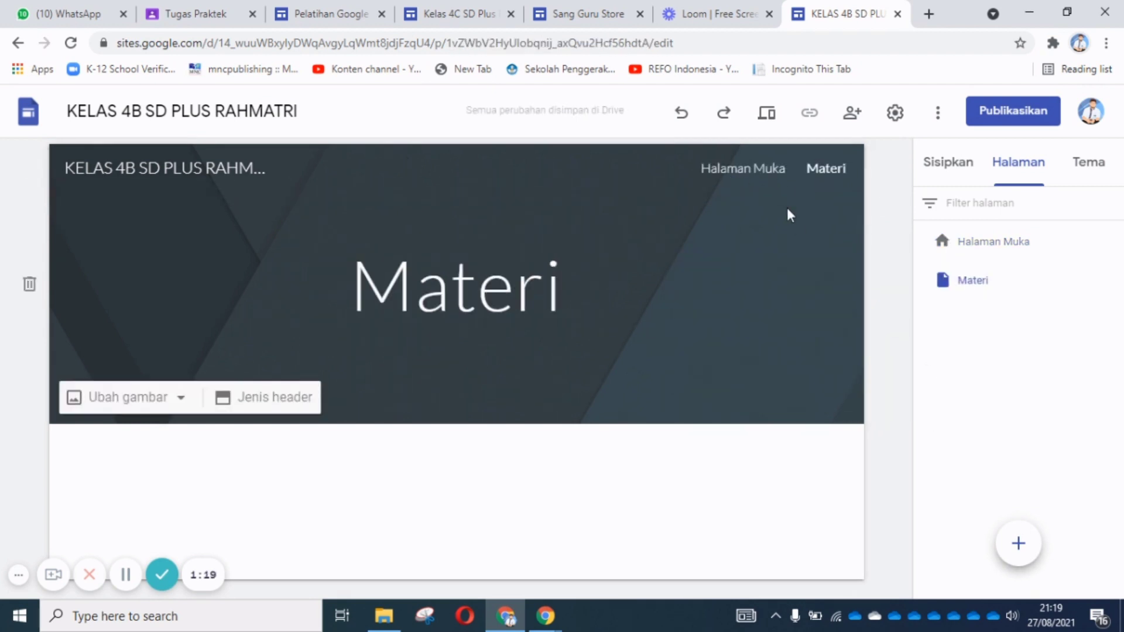
Add a new page named "Penilaian" to the site.
{"action": "left_click", "coordinate": [1017, 543]}
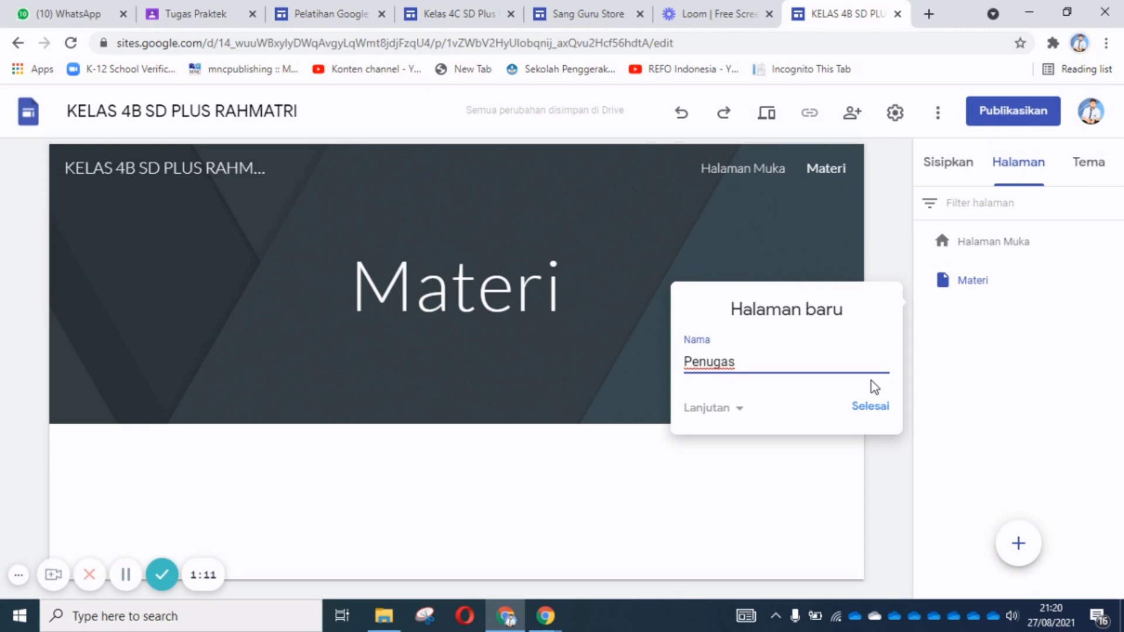
{"action": "type", "text": "Penugasan"}
{"action": "key", "text": "BackSpace"}
{"action": "key", "text": "BackSpace"}
{"action": "key", "text": "BackSpace"}
{"action": "key", "text": "BackSpace"}
{"action": "key", "text": "BackSpace"}
{"action": "key", "text": "BackSpace"}
{"action": "type", "text": "ilai"}
{"action": "key", "text": "BackSpace"}
{"action": "key", "text": "BackSpace"}
{"action": "key", "text": "BackSpace"}
{"action": "type", "text": "laian"}
{"action": "left_click", "coordinate": [869, 410]}
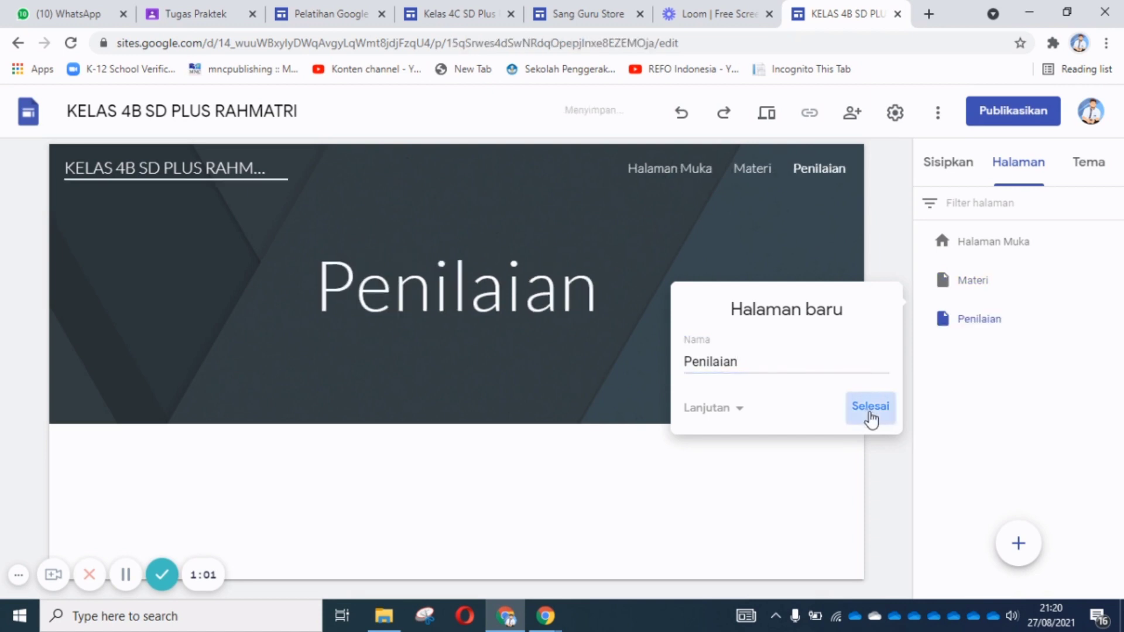
Add two more pages to the site, named "Sumber Belajar" and "Profil".
{"action": "left_click", "coordinate": [1019, 548]}
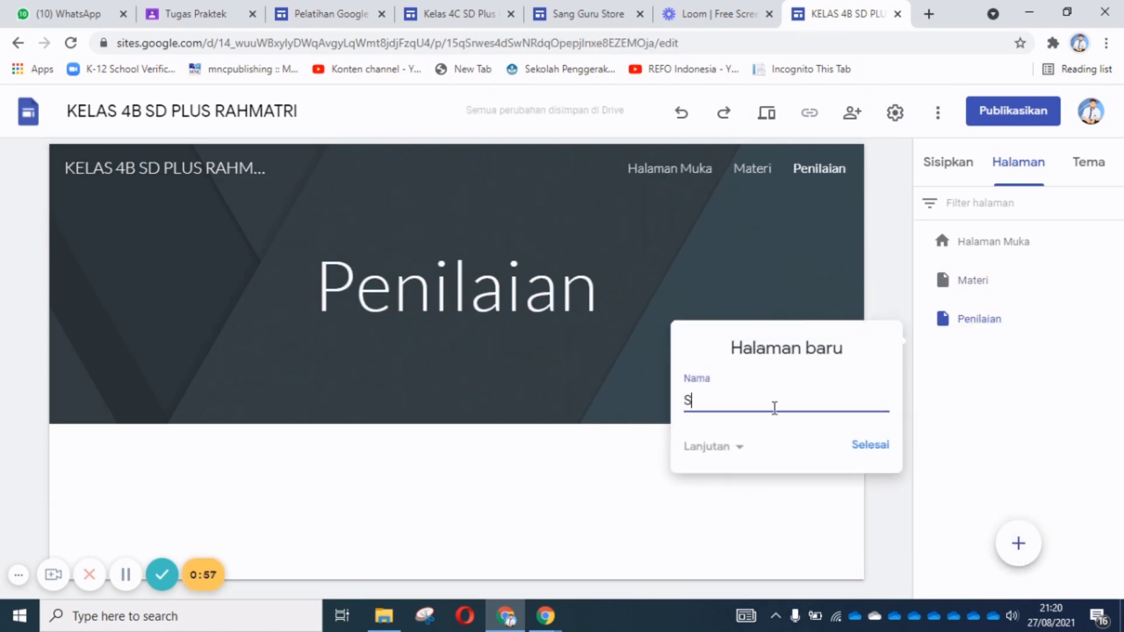
{"action": "type", "text": "Sumber Be"}
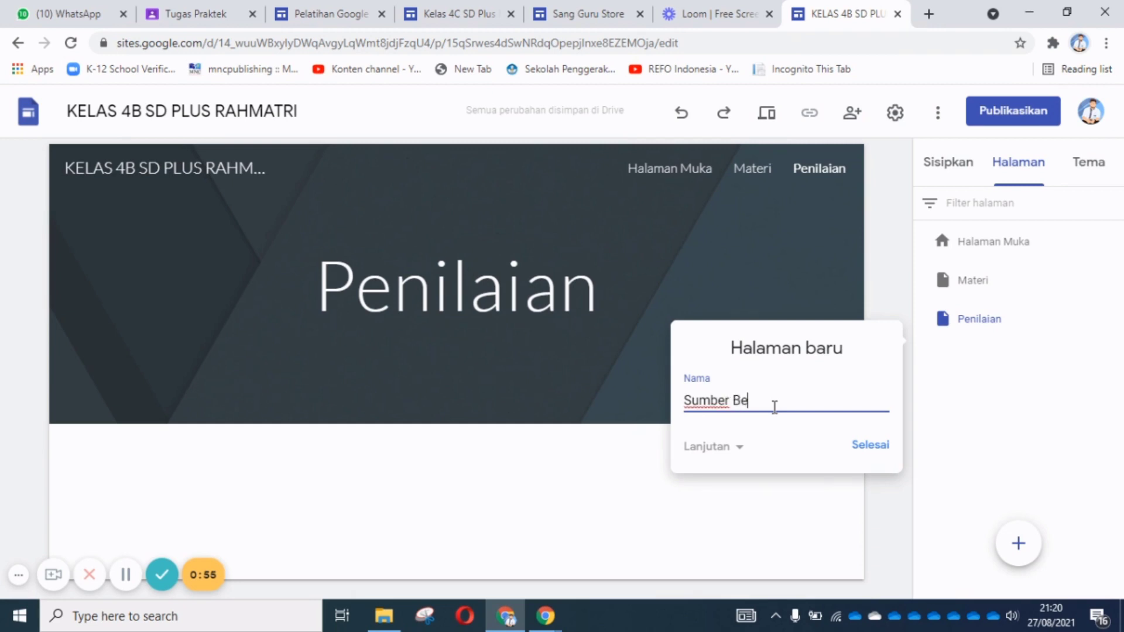
{"action": "type", "text": "la"}
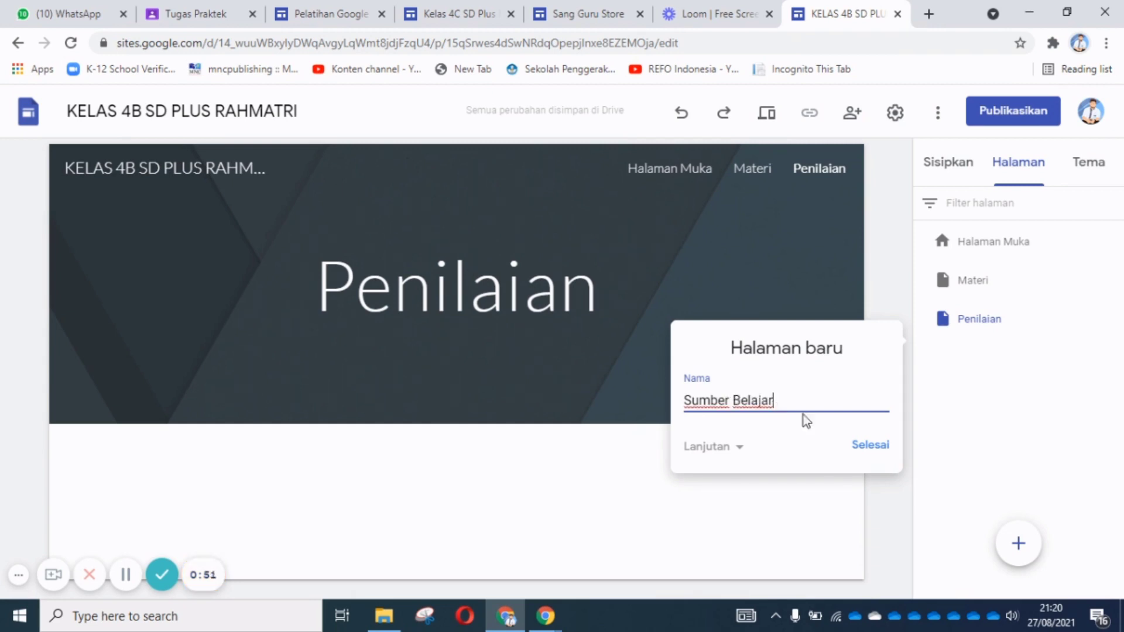
{"action": "type", "text": "jar"}
{"action": "left_click", "coordinate": [872, 447]}
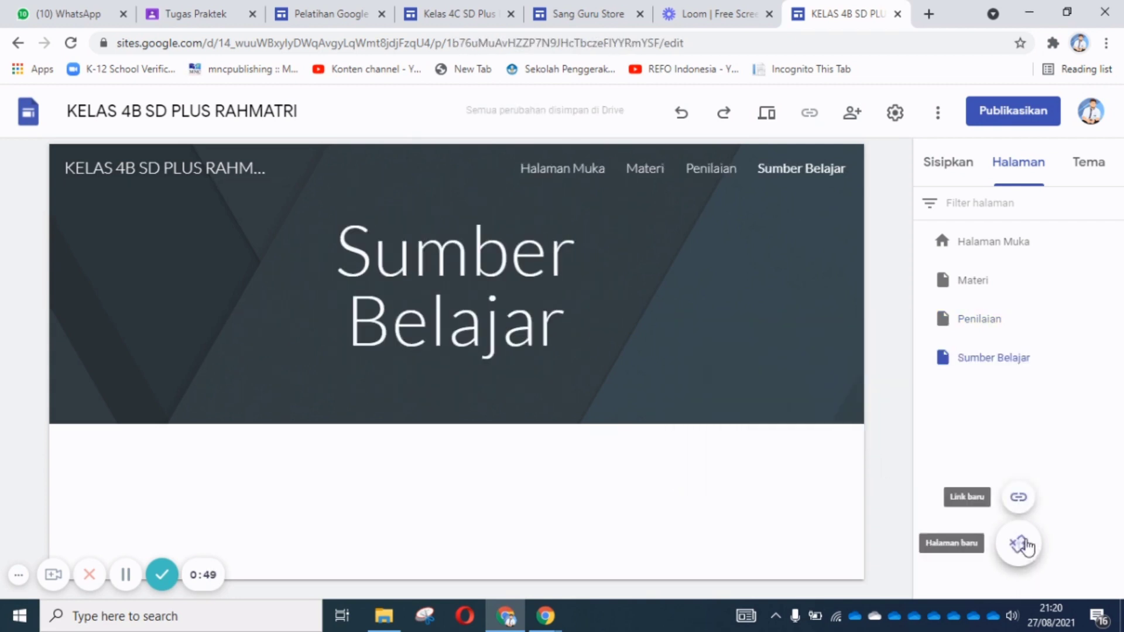
{"action": "left_click", "coordinate": [1024, 544]}
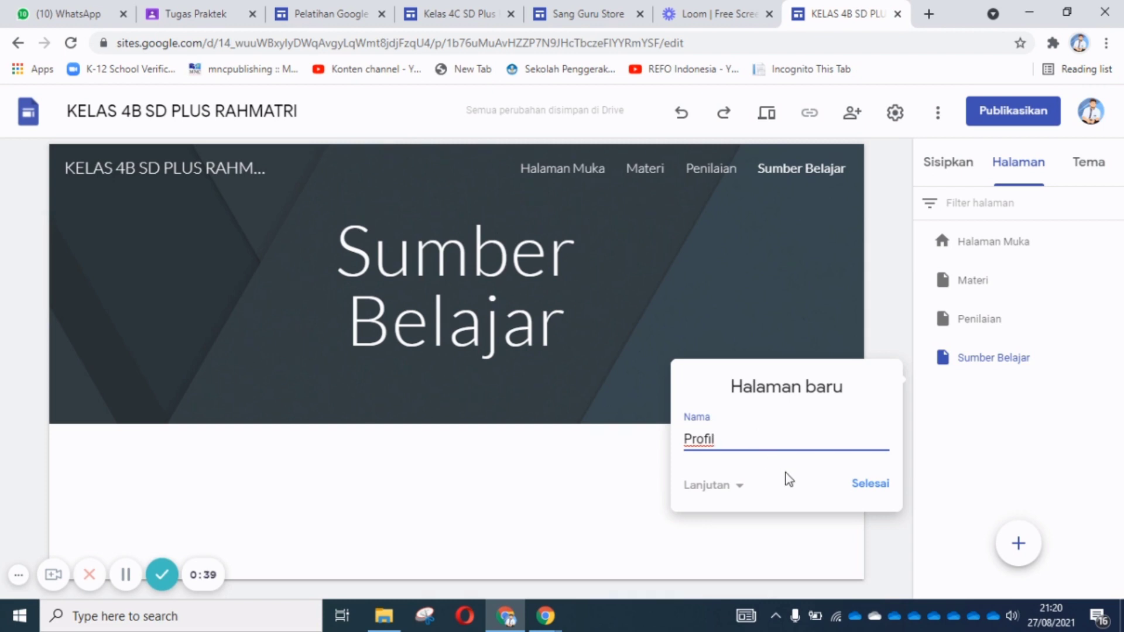
{"action": "left_click", "coordinate": [883, 488]}
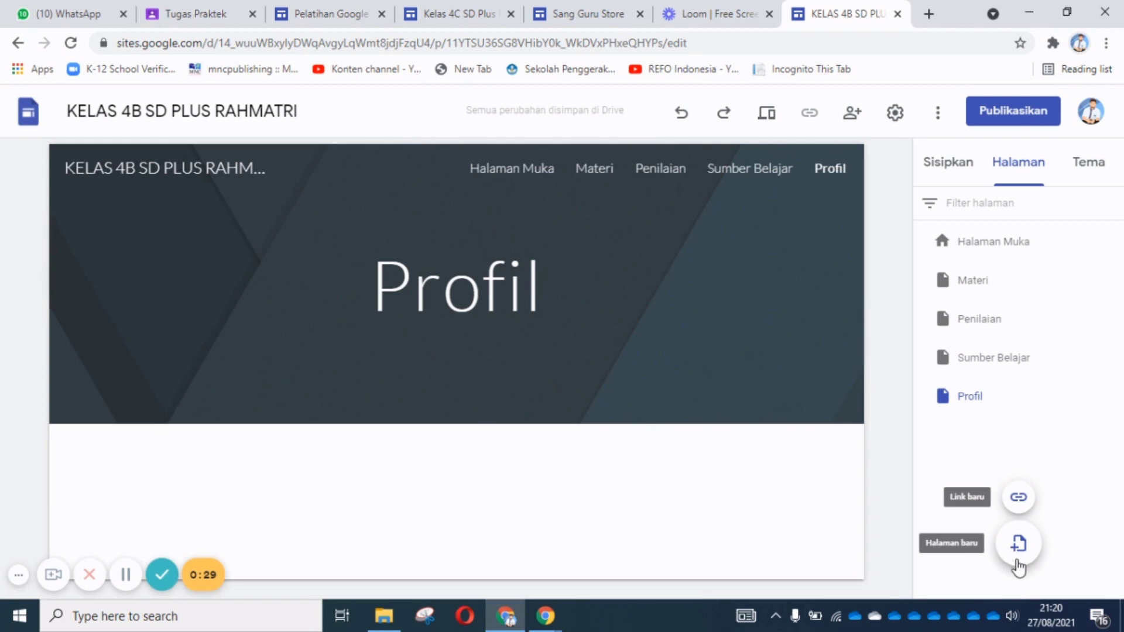
Set the font of the Materi page's title to Berkshire Swash.
{"action": "left_click", "coordinate": [539, 170]}
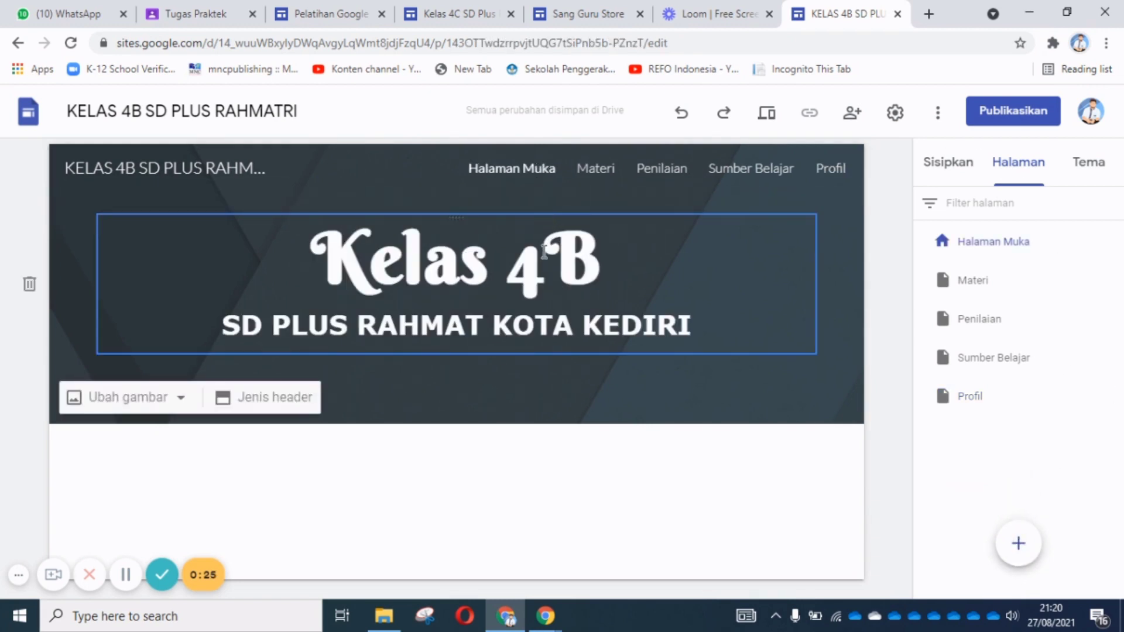
{"action": "left_click", "coordinate": [596, 171]}
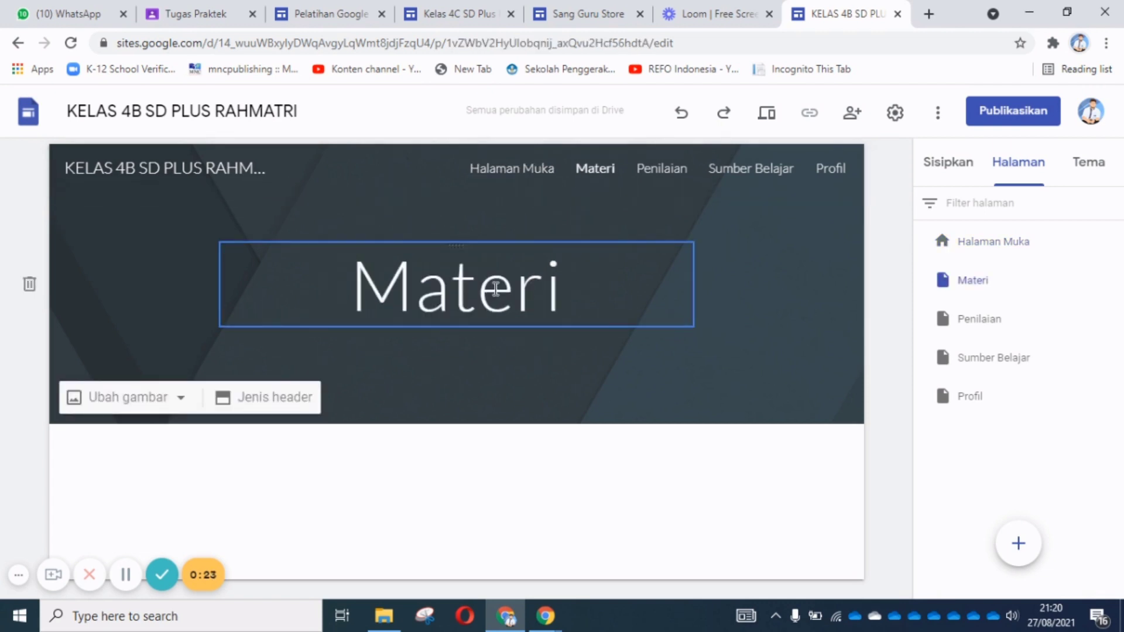
{"action": "left_click", "coordinate": [498, 290]}
{"action": "double_click", "coordinate": [489, 291]}
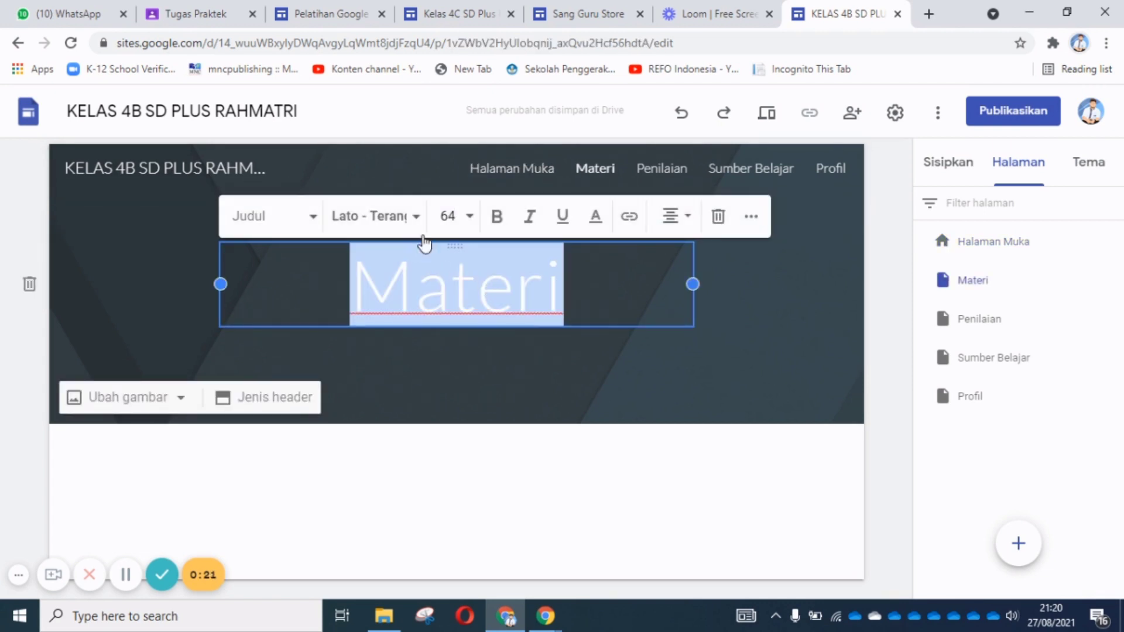
{"action": "left_click", "coordinate": [418, 225]}
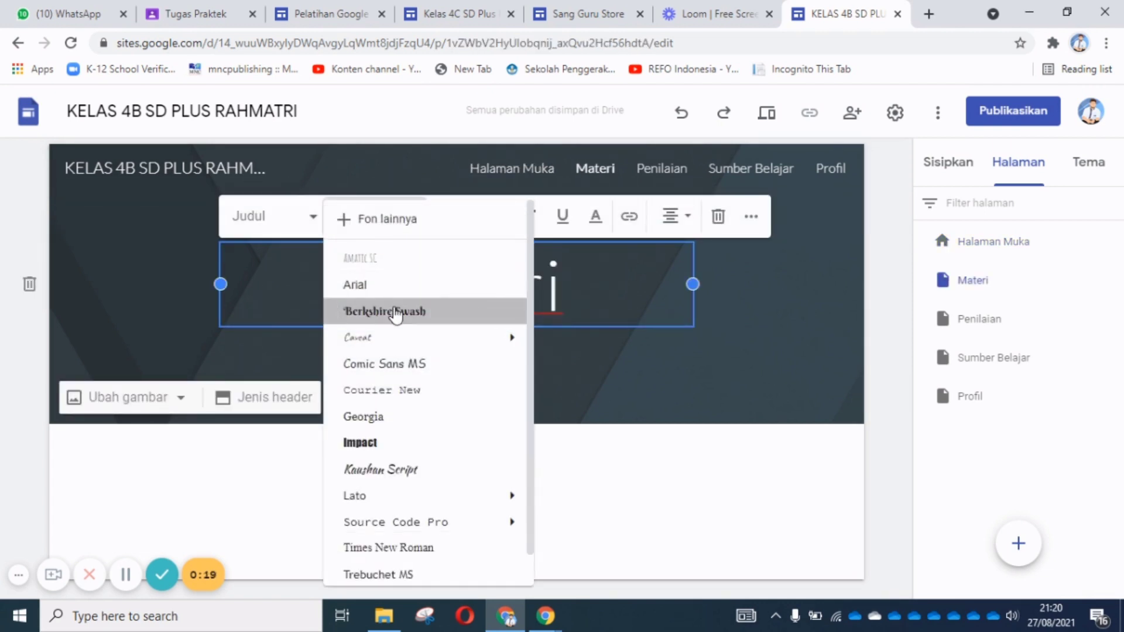
{"action": "left_click", "coordinate": [396, 312]}
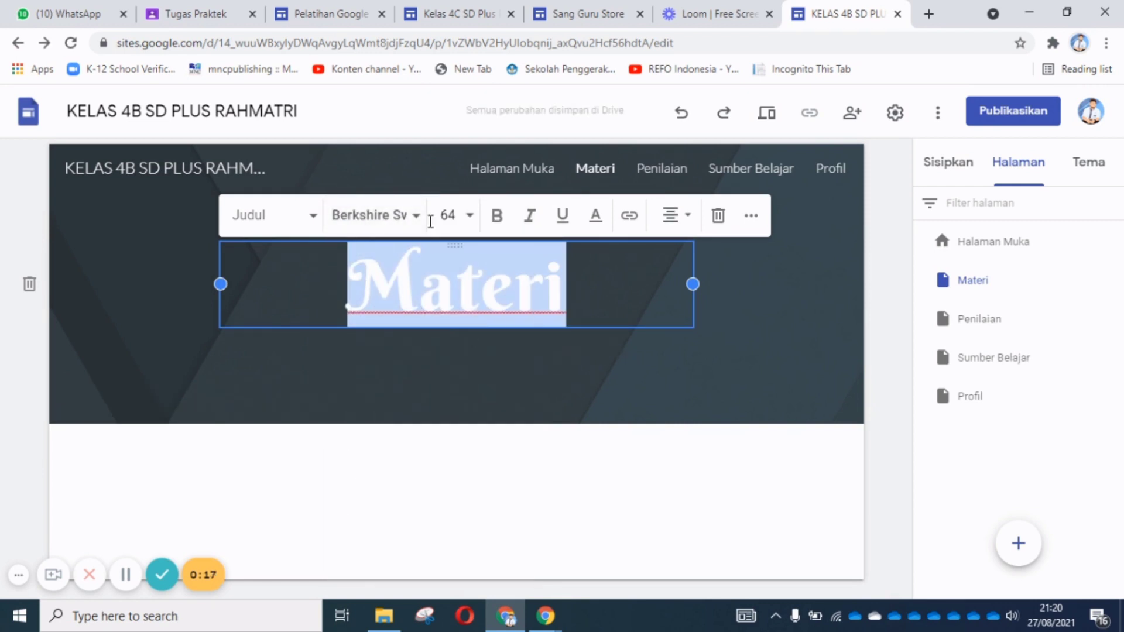
{"action": "left_click", "coordinate": [616, 225]}
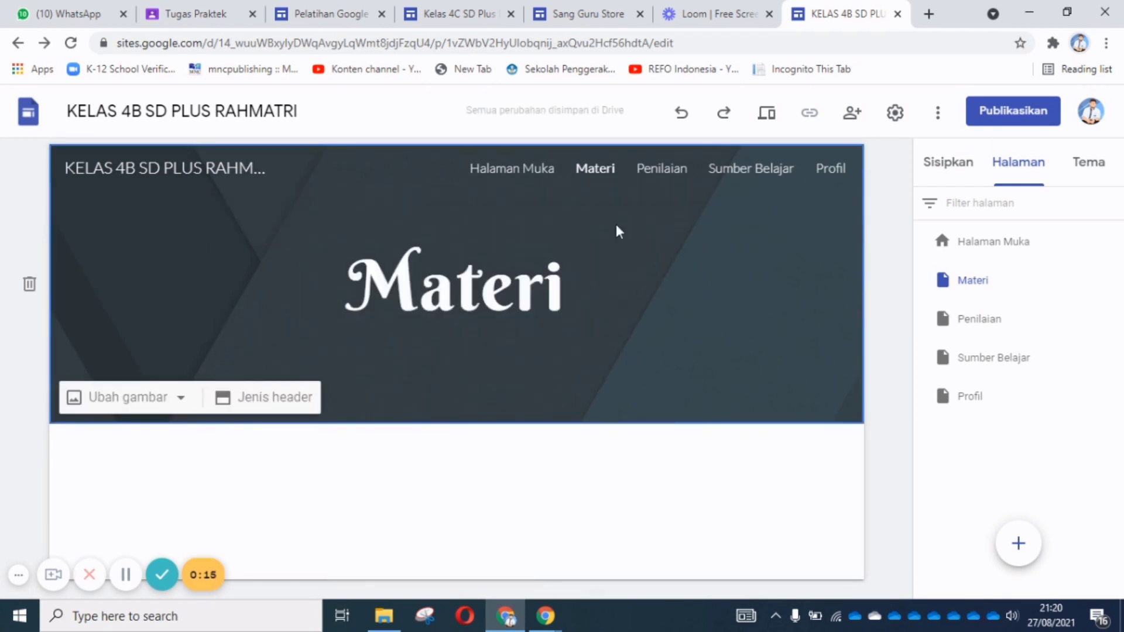
Set the font of the Penilaian page's title to Berkshire Swash.
{"action": "left_click", "coordinate": [658, 175]}
{"action": "left_click", "coordinate": [498, 316]}
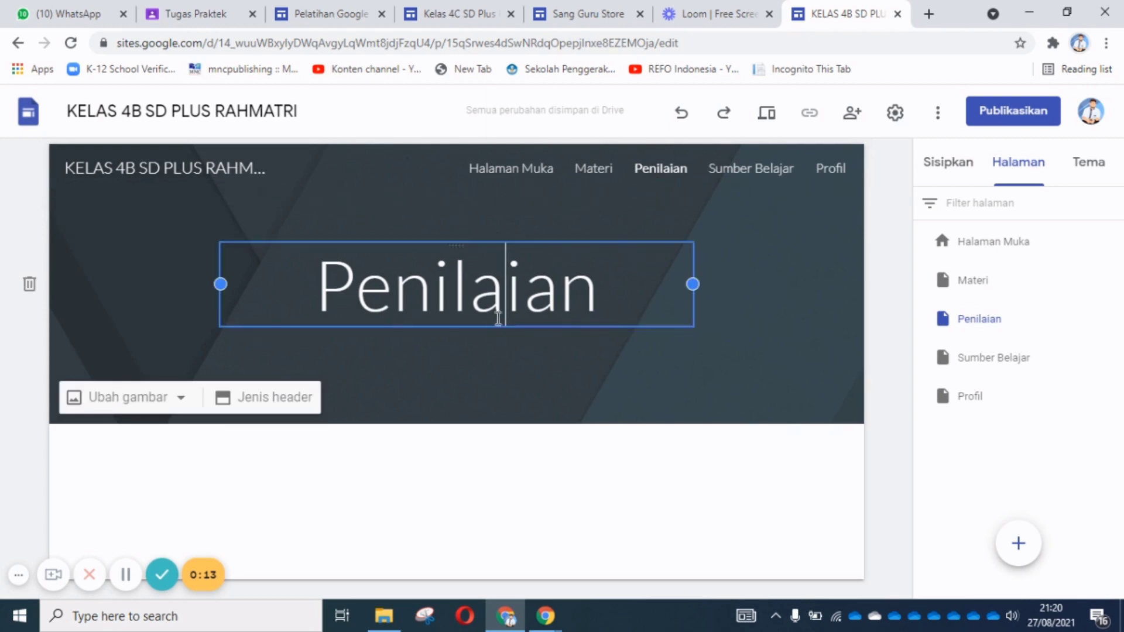
{"action": "double_click", "coordinate": [497, 285]}
{"action": "left_click", "coordinate": [382, 218]}
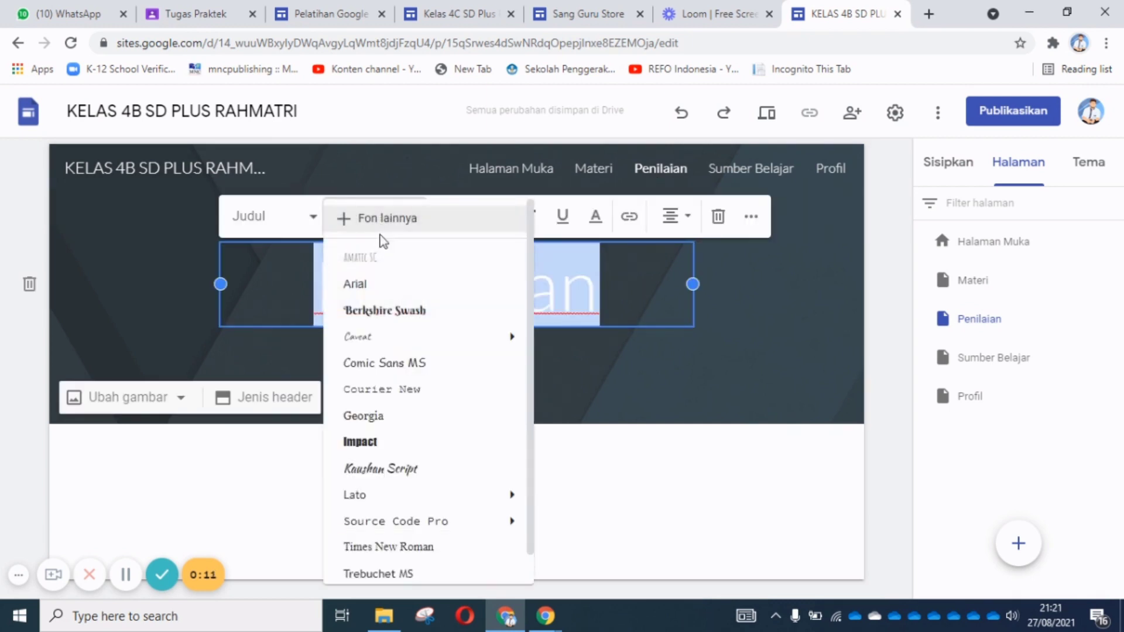
{"action": "left_click", "coordinate": [359, 311]}
{"action": "left_click", "coordinate": [660, 374]}
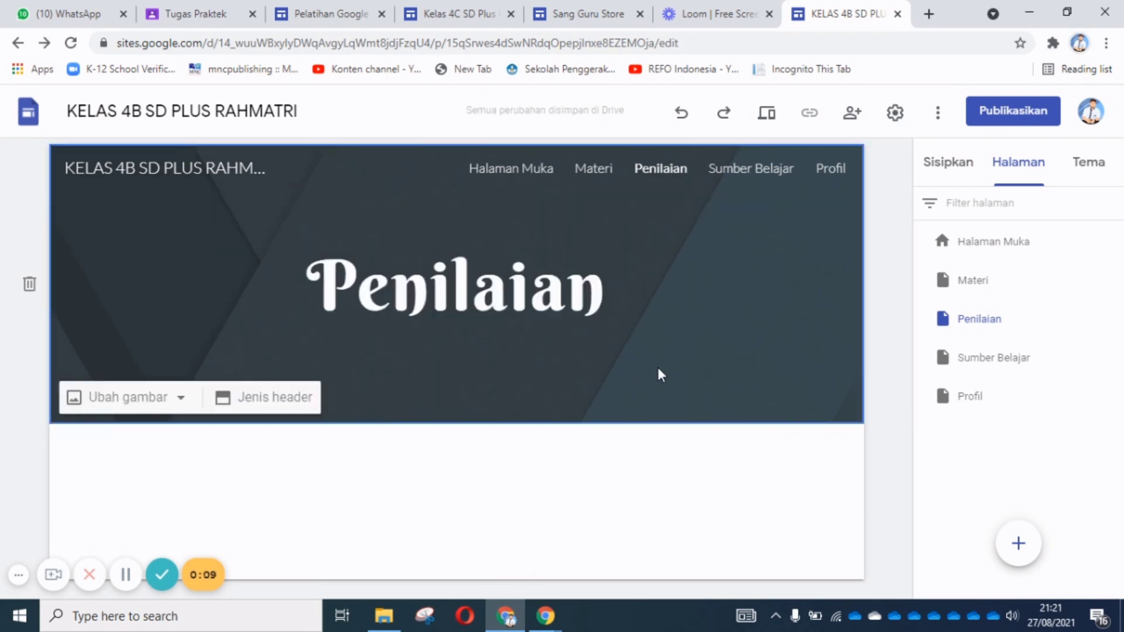
Set the Sumber Belajar page's title to Berkshire Swash and widen its text box so the title fits on one line.
{"action": "left_click", "coordinate": [732, 171]}
{"action": "left_click", "coordinate": [550, 299]}
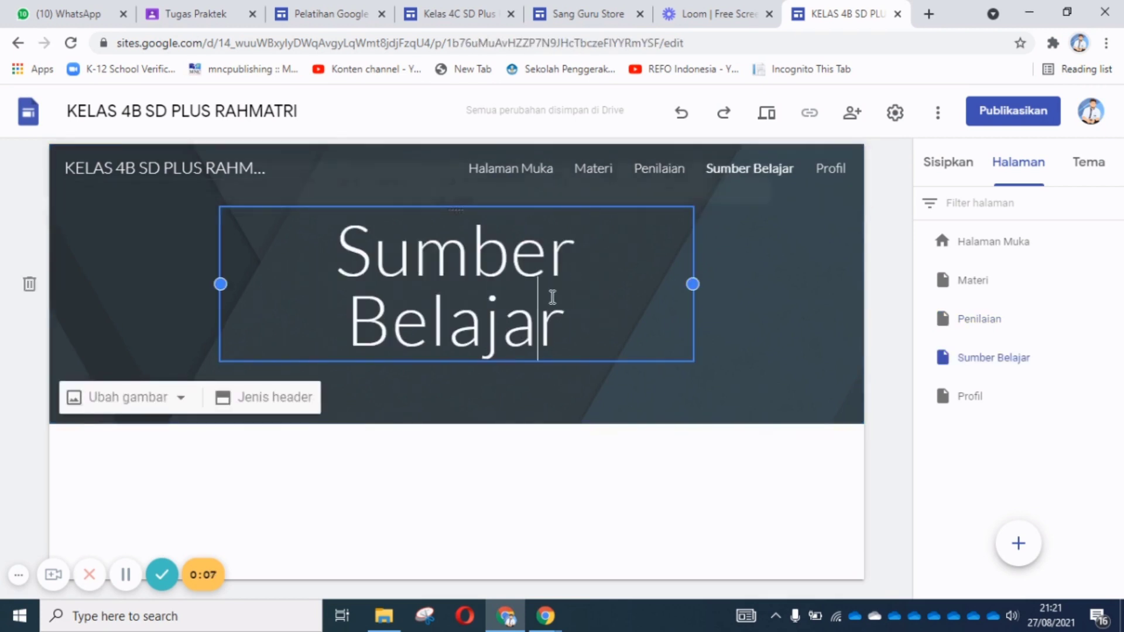
{"action": "triple_click", "coordinate": [547, 303]}
{"action": "left_click", "coordinate": [375, 181]}
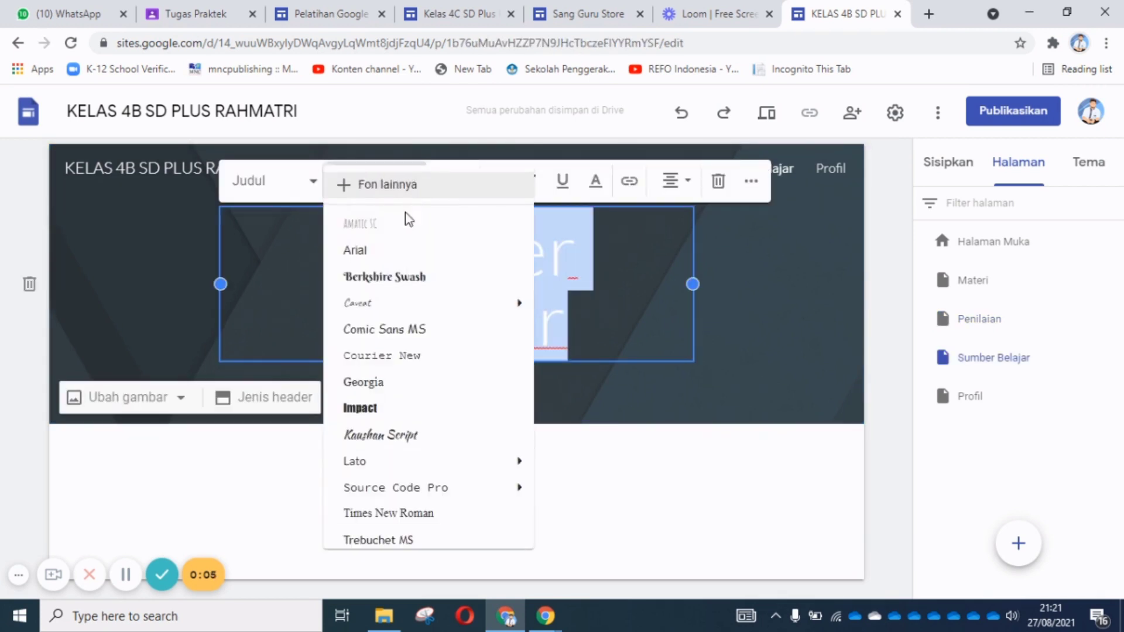
{"action": "left_click", "coordinate": [384, 277]}
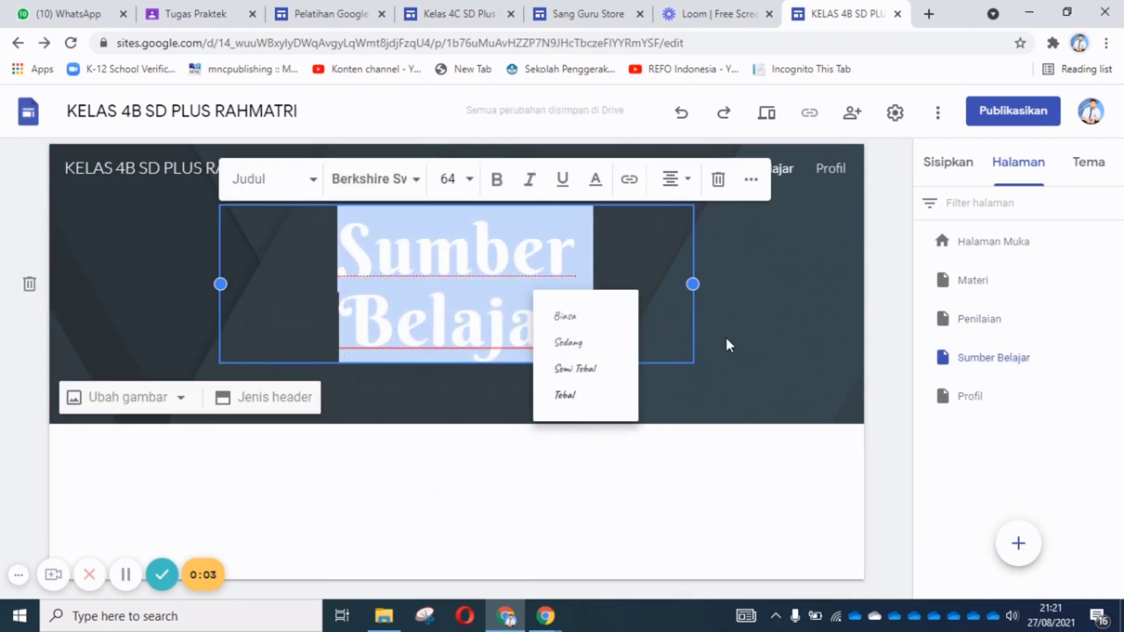
{"action": "left_click", "coordinate": [728, 347]}
{"action": "left_click", "coordinate": [501, 293]}
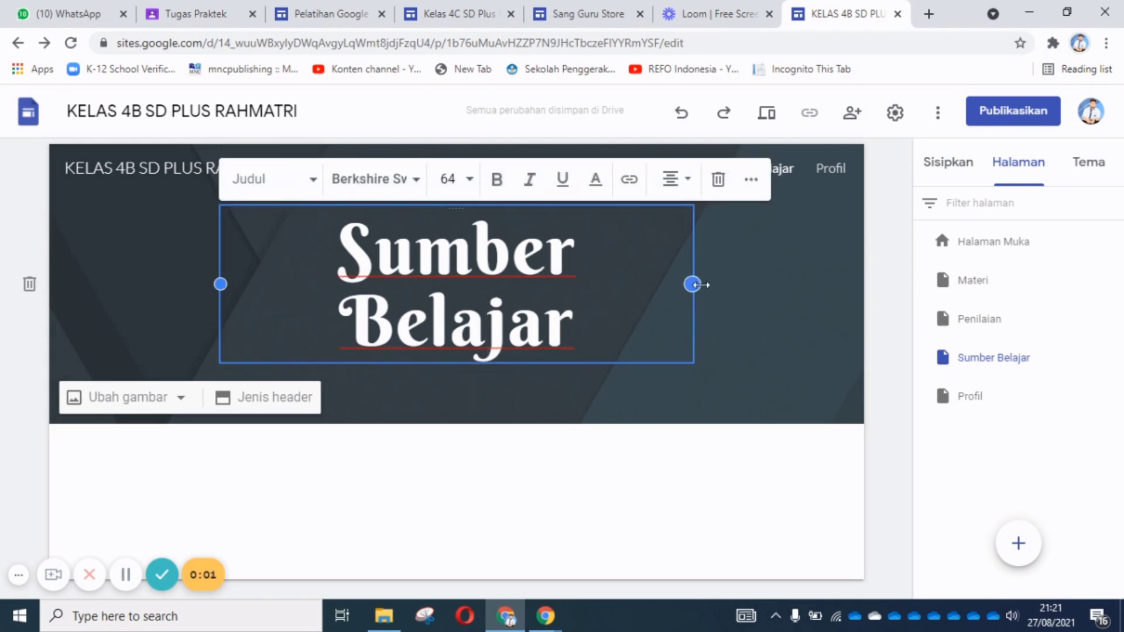
{"action": "left_click_drag", "start_coordinate": [693, 284], "coordinate": [776, 284]}
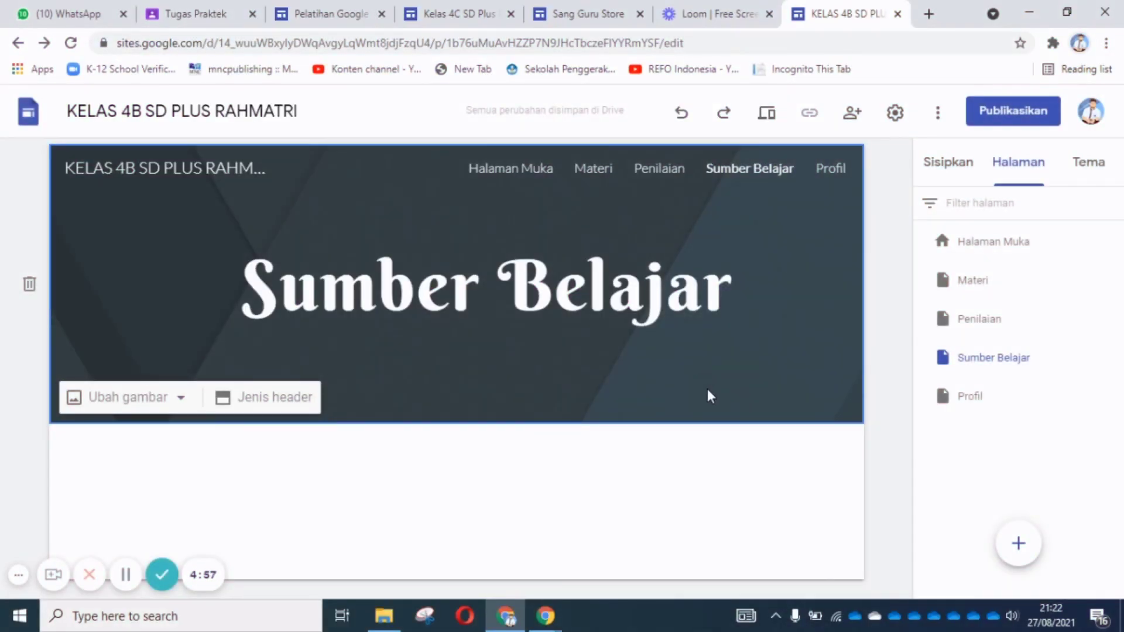
Set the font of the Profil page's title to Berkshire Swash.
{"action": "left_click", "coordinate": [832, 171]}
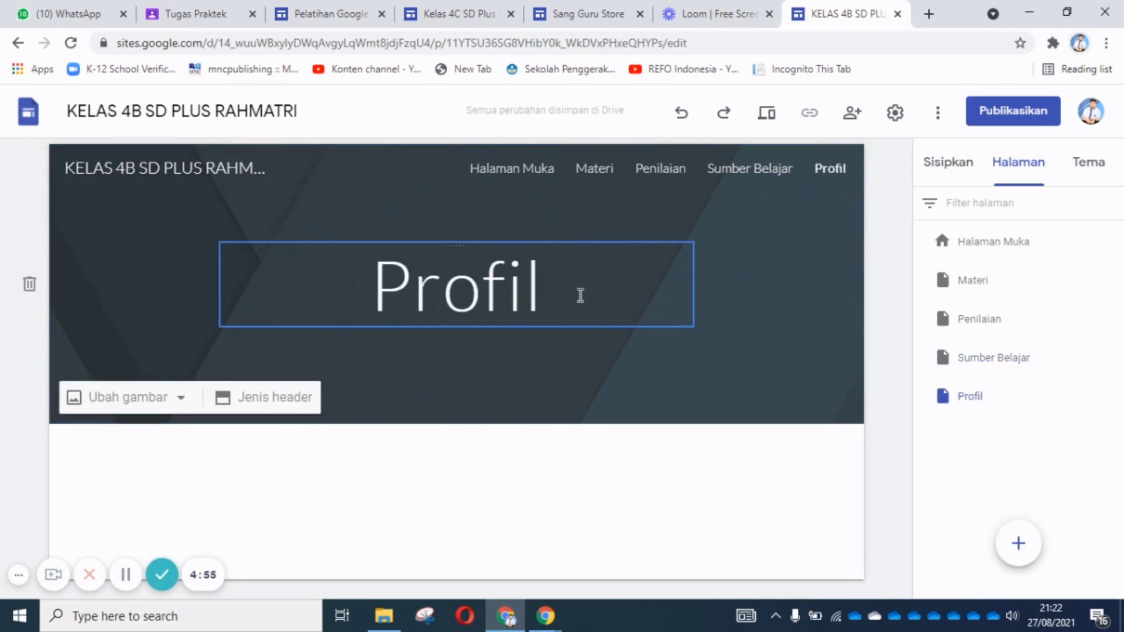
{"action": "left_click", "coordinate": [543, 296]}
{"action": "double_click", "coordinate": [530, 301]}
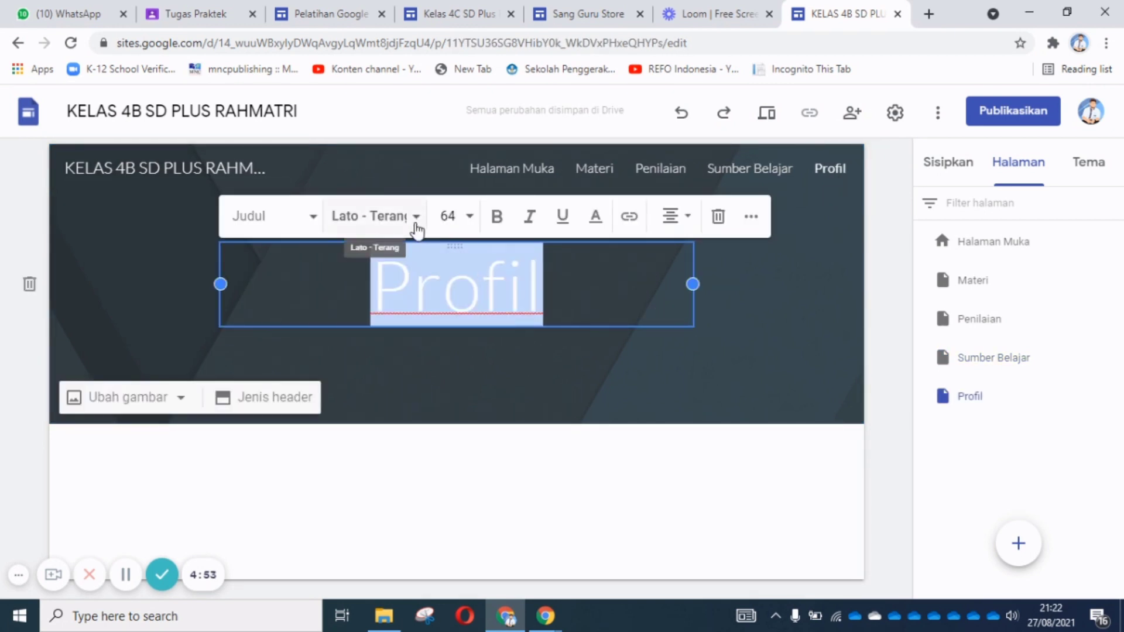
{"action": "left_click", "coordinate": [416, 220]}
{"action": "left_click", "coordinate": [464, 313]}
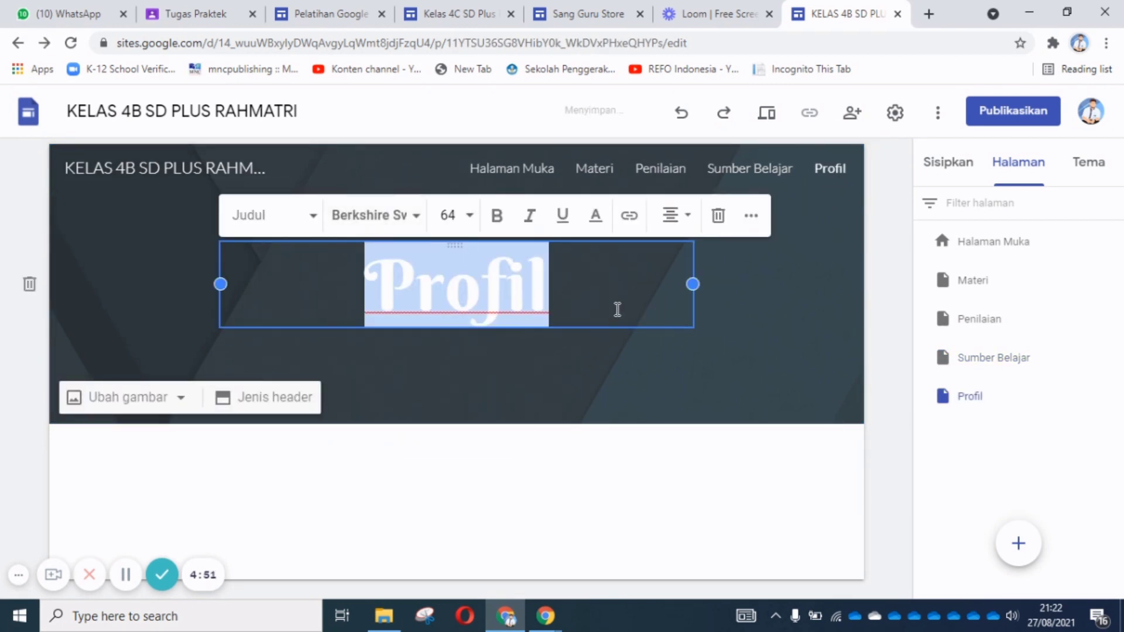
{"action": "left_click", "coordinate": [825, 355]}
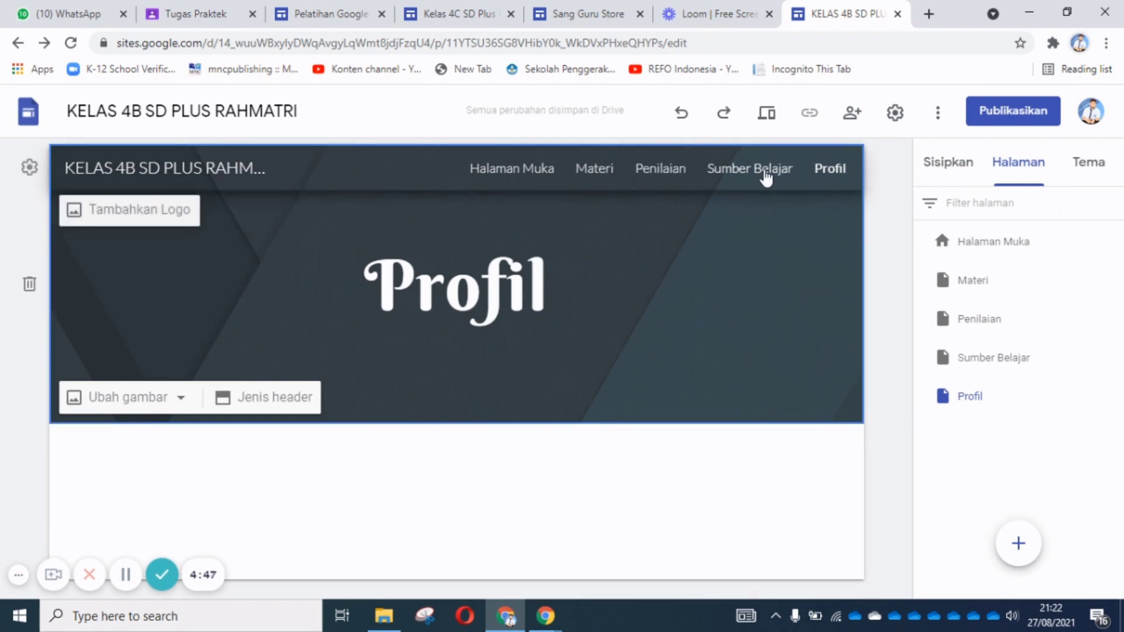
Open the Halaman Muka page and start uploading a new image for its header.
{"action": "left_click", "coordinate": [520, 176]}
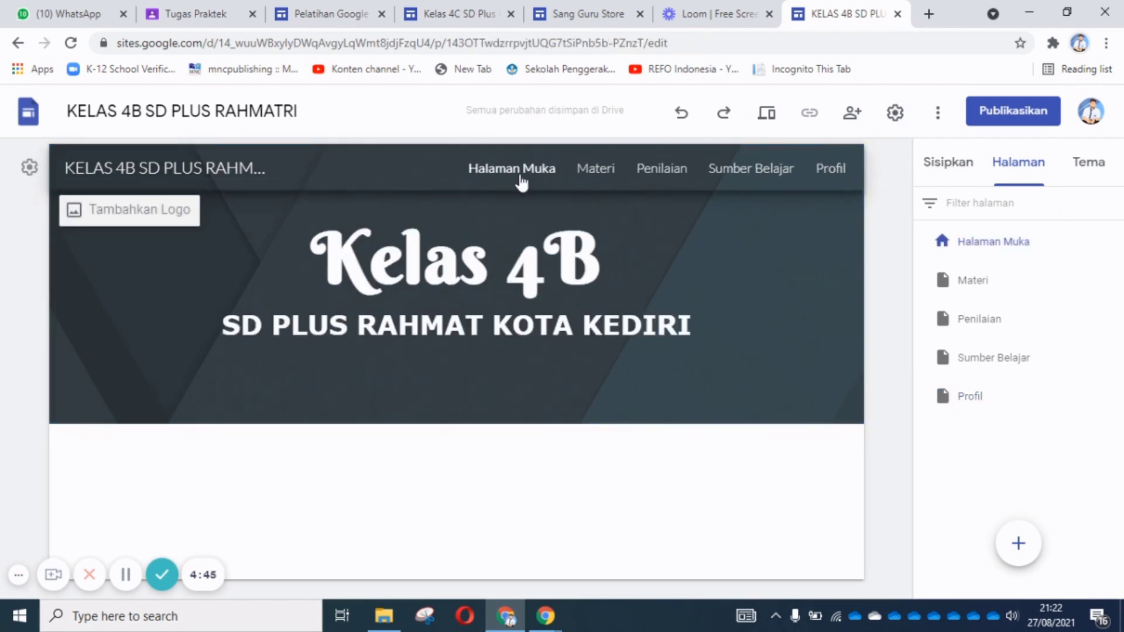
{"action": "left_click", "coordinate": [833, 317]}
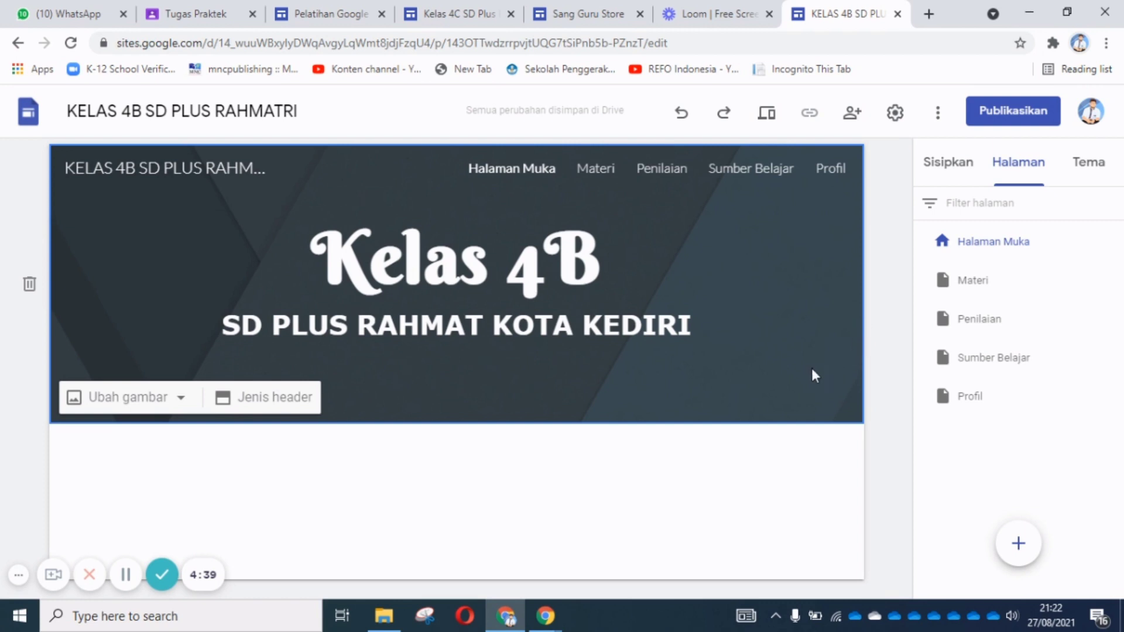
{"action": "left_click", "coordinate": [181, 401]}
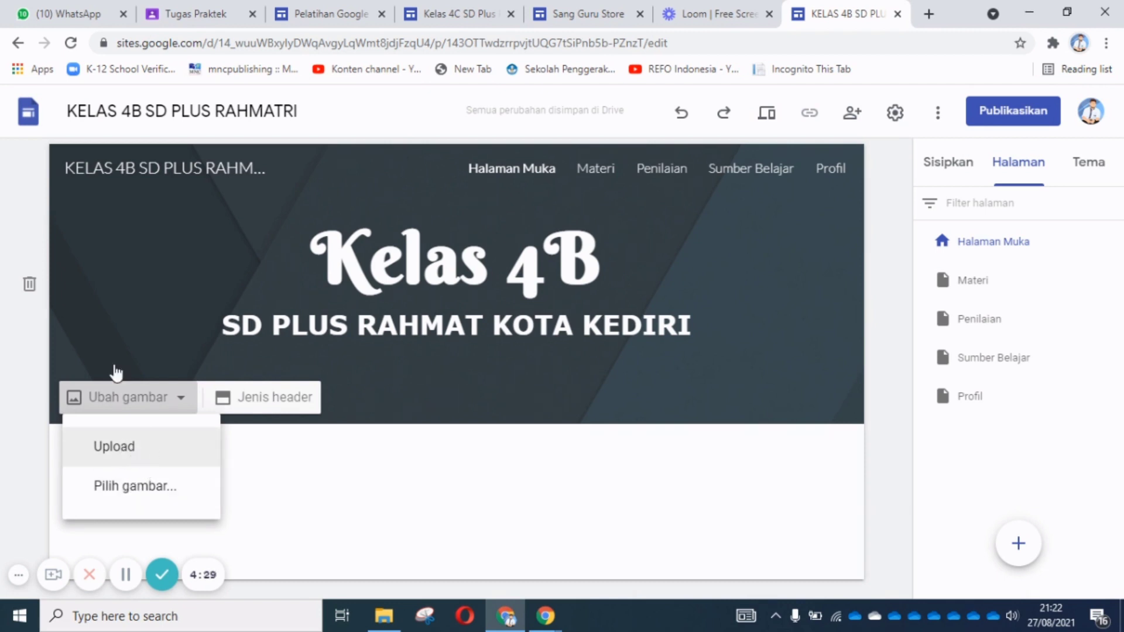
{"action": "left_click", "coordinate": [181, 401]}
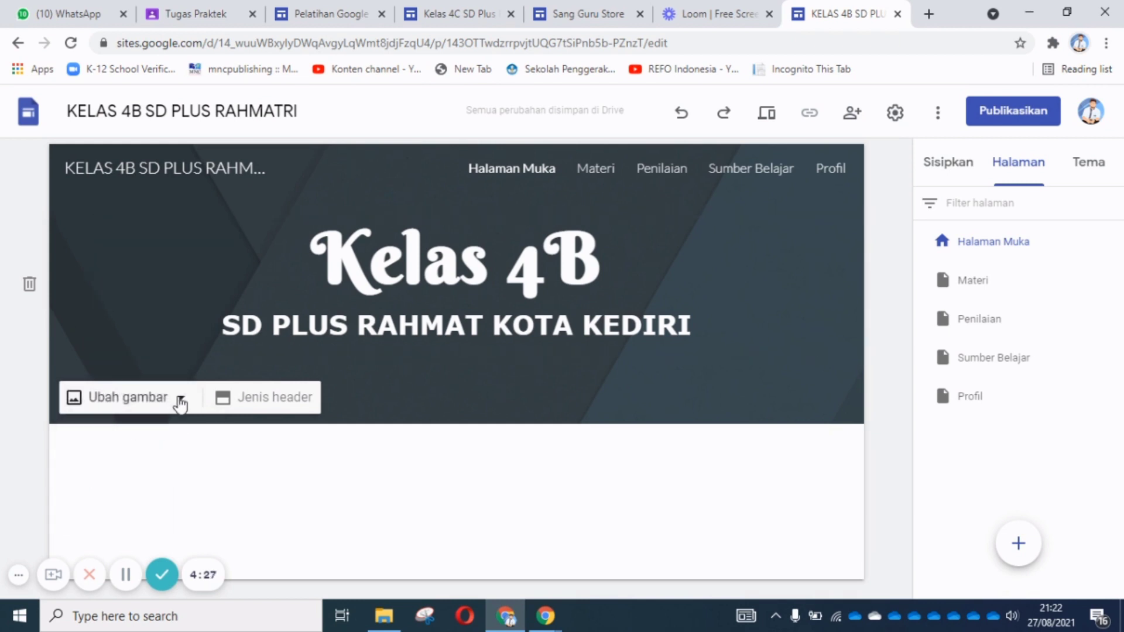
{"action": "left_click", "coordinate": [178, 401]}
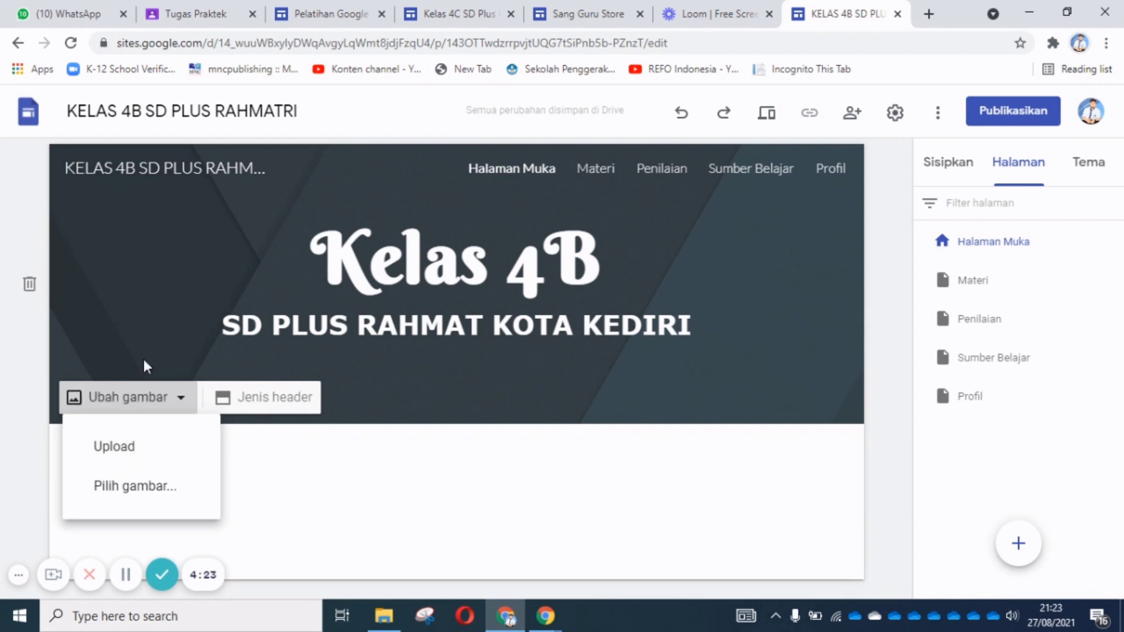
{"action": "left_click", "coordinate": [125, 450]}
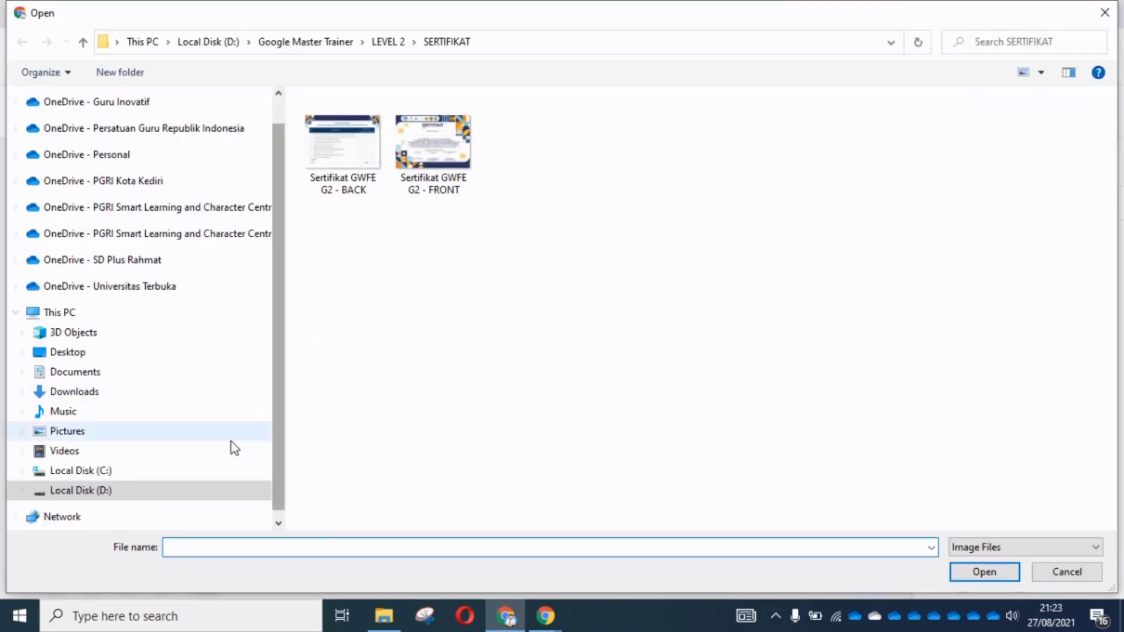
Choose the school building photo from the LBM 2020 > RAHMAT folder on Local Disk (D:) as the home page's header image.
{"action": "left_click", "coordinate": [131, 492]}
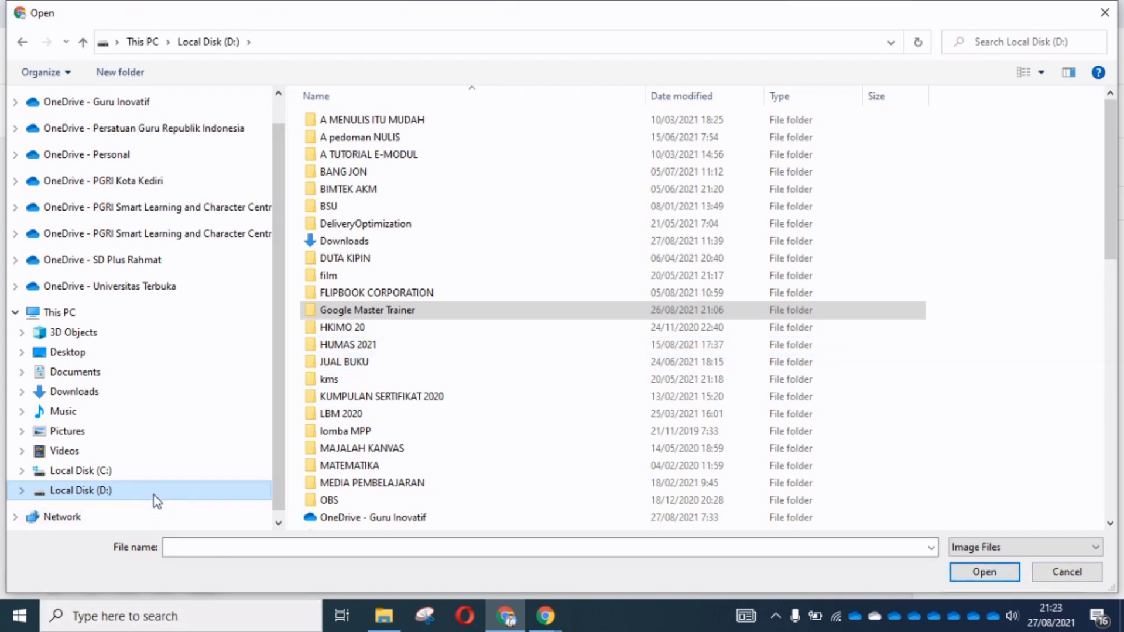
{"action": "scroll", "coordinate": [359, 398], "scroll_direction": "down", "scroll_amount": 5}
{"action": "scroll", "coordinate": [359, 340], "scroll_direction": "up", "scroll_amount": 3}
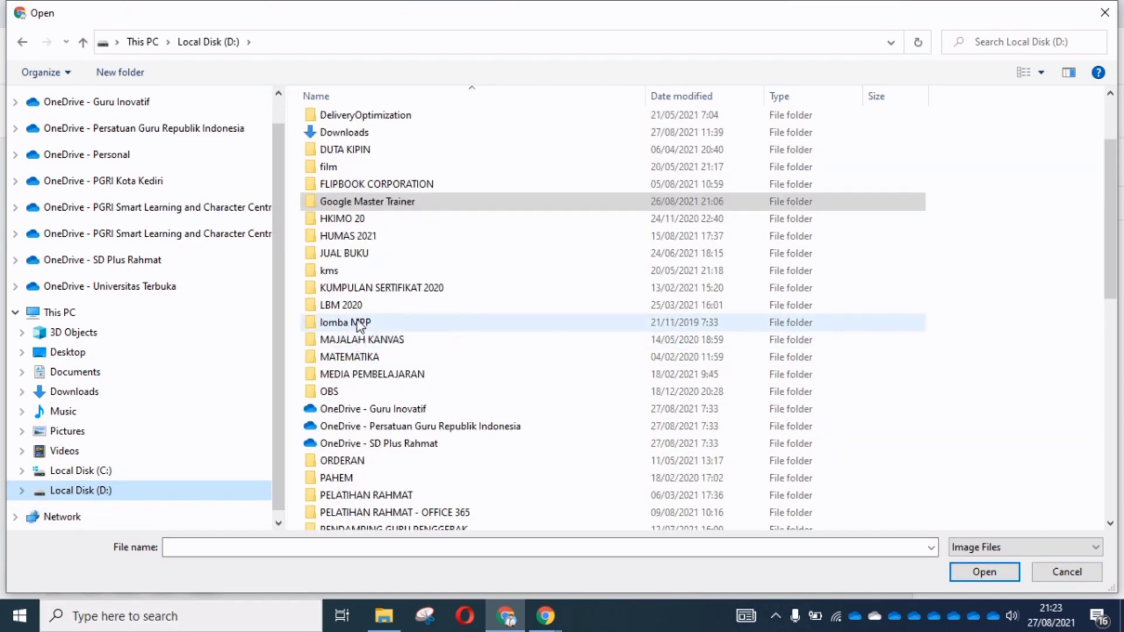
{"action": "left_click", "coordinate": [354, 307]}
{"action": "double_click", "coordinate": [354, 307]}
{"action": "double_click", "coordinate": [489, 165]}
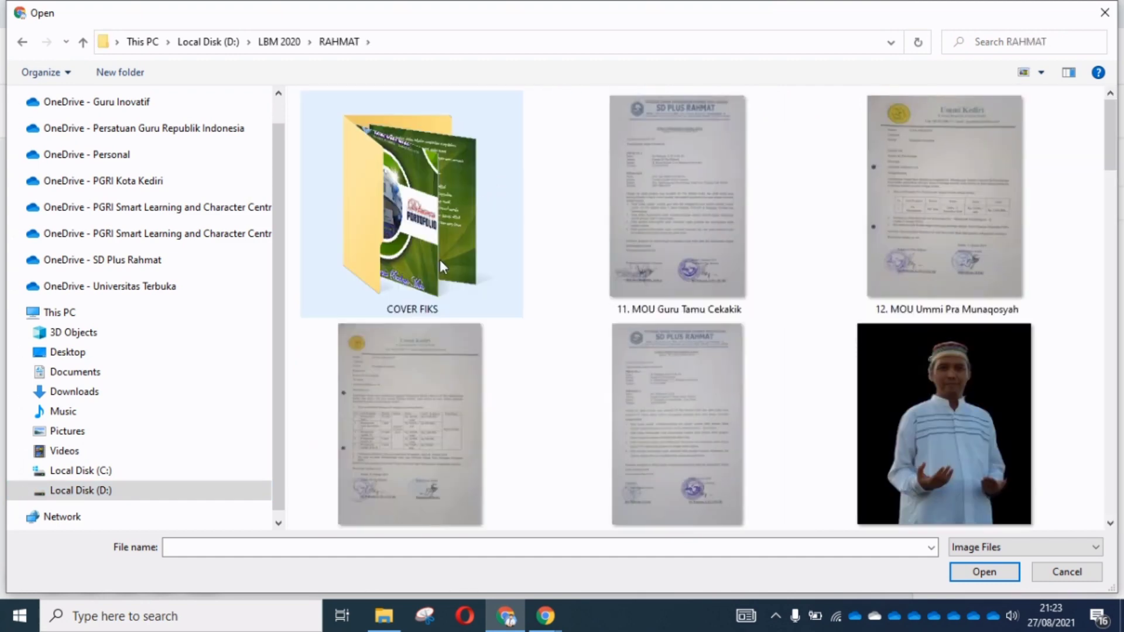
{"action": "scroll", "coordinate": [659, 370], "scroll_direction": "down", "scroll_amount": 10}
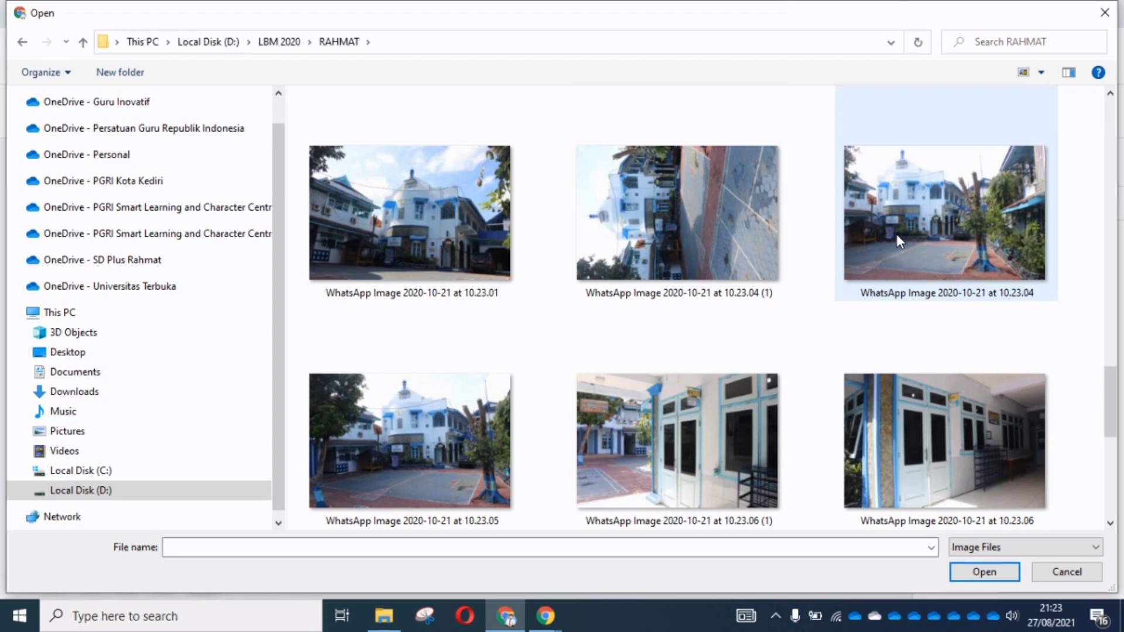
{"action": "left_click", "coordinate": [452, 241]}
{"action": "left_click", "coordinate": [992, 576]}
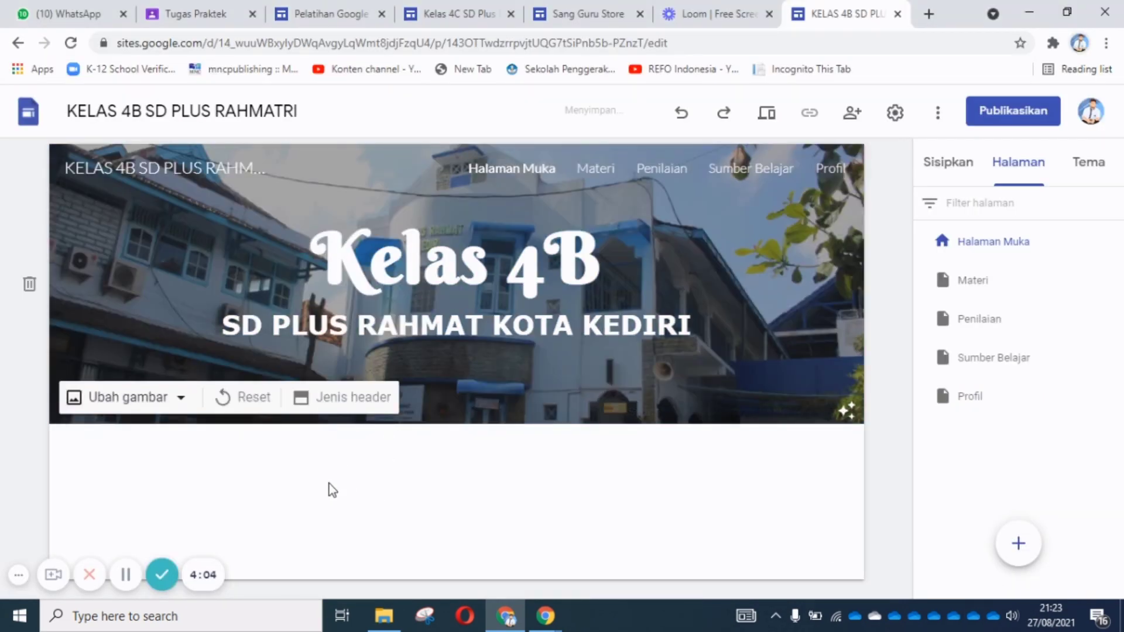
Upload the same school building photo from the RAHMAT folder as the Materi page's header image.
{"action": "left_click", "coordinate": [594, 171]}
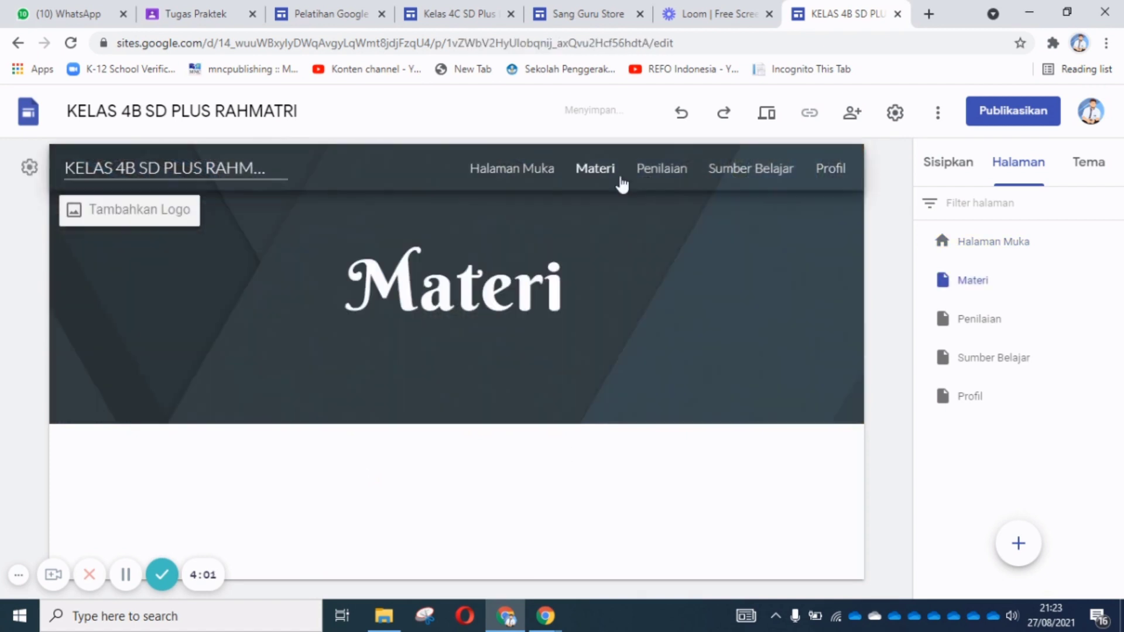
{"action": "mouse_move", "coordinate": [437, 218]}
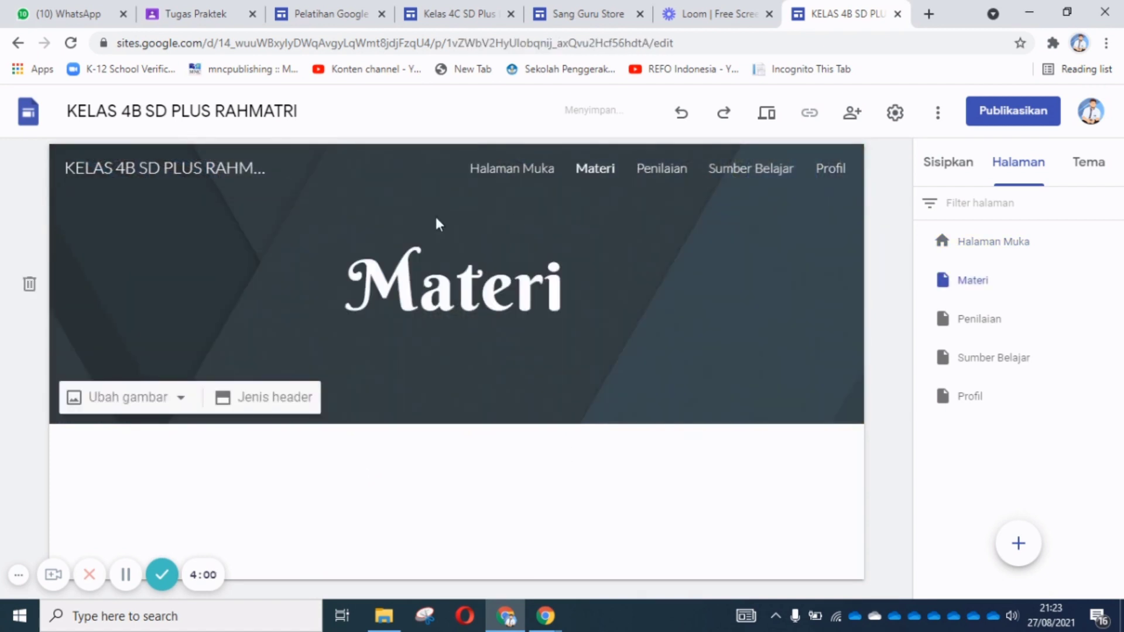
{"action": "left_click", "coordinate": [182, 398]}
{"action": "left_click", "coordinate": [213, 458]}
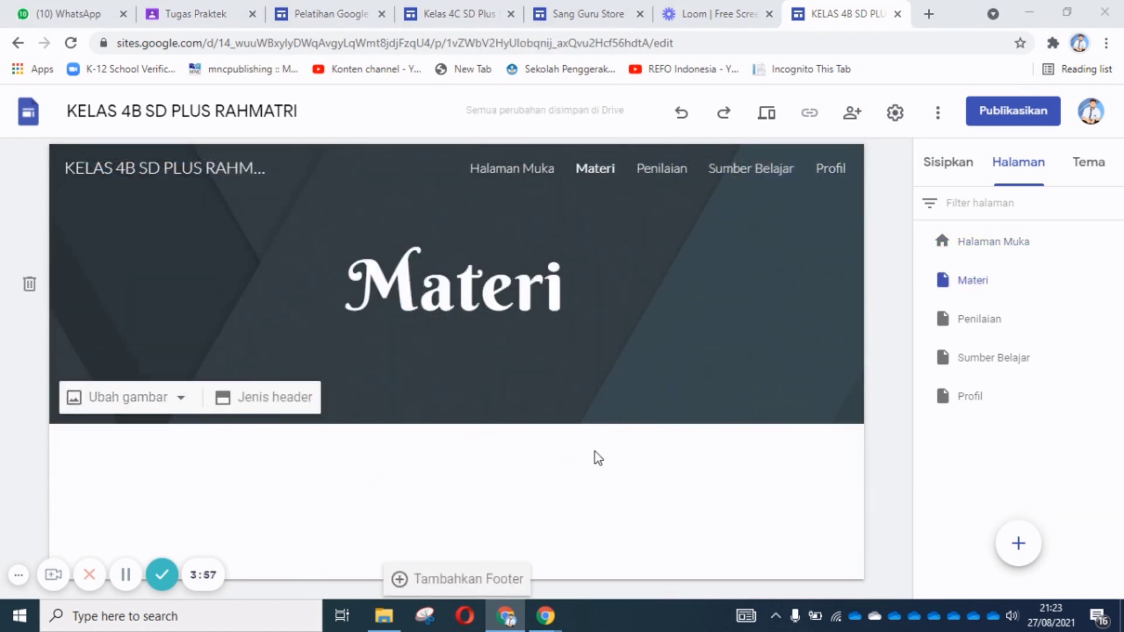
{"action": "scroll", "coordinate": [570, 380], "scroll_direction": "down", "scroll_amount": 10}
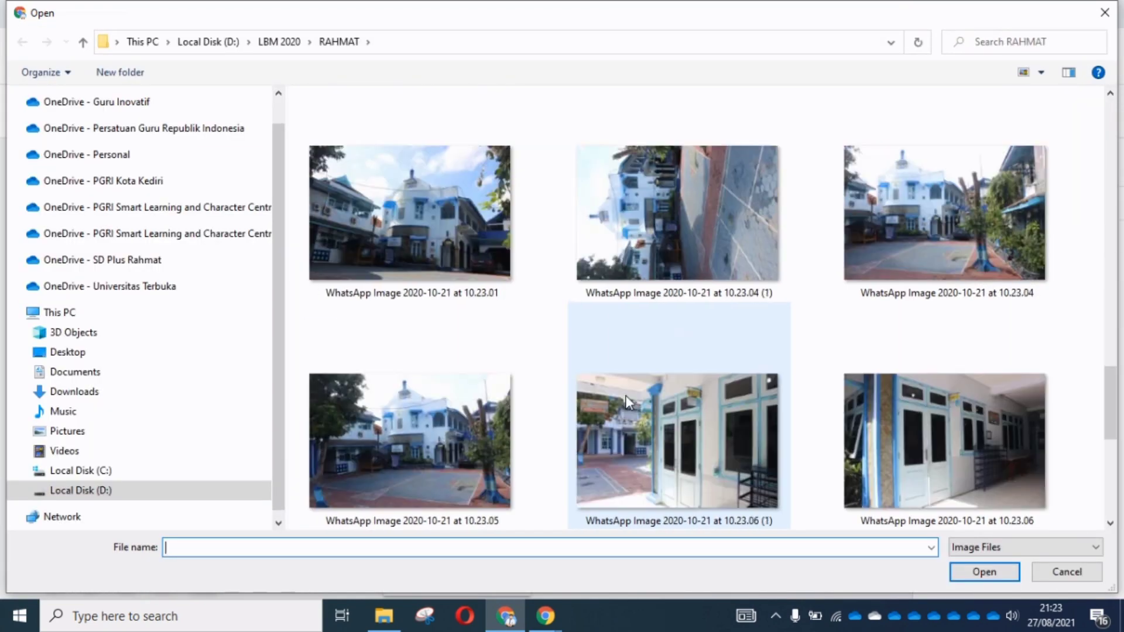
{"action": "left_click", "coordinate": [505, 303]}
{"action": "left_click", "coordinate": [977, 572]}
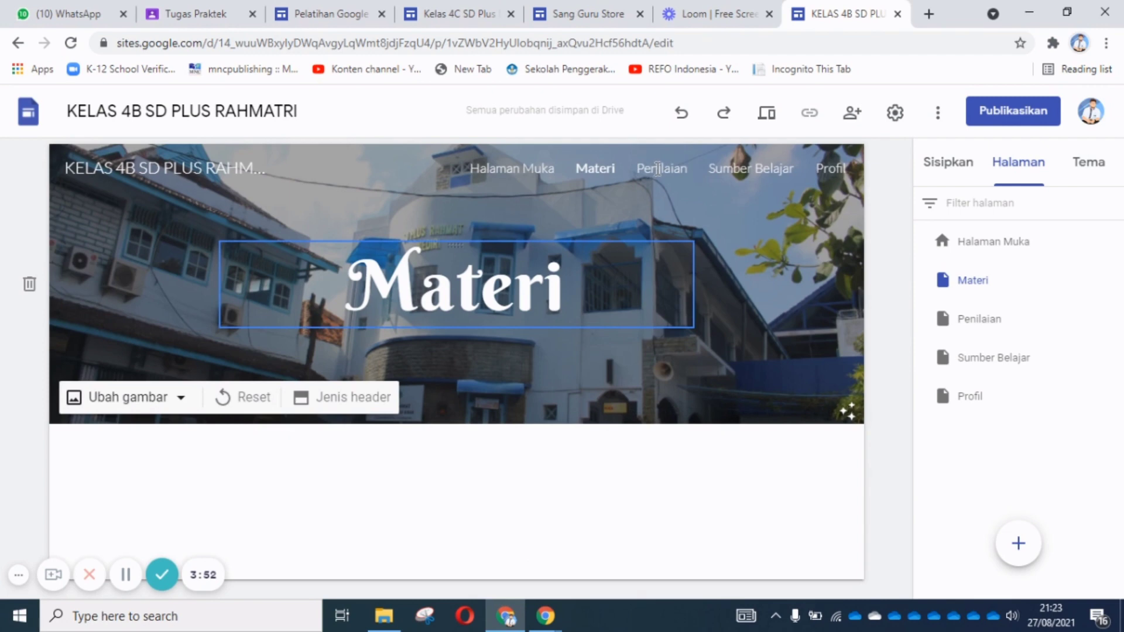
Upload a photo from the RAHMAT folder as the Penilaian page's header image.
{"action": "left_click", "coordinate": [658, 169]}
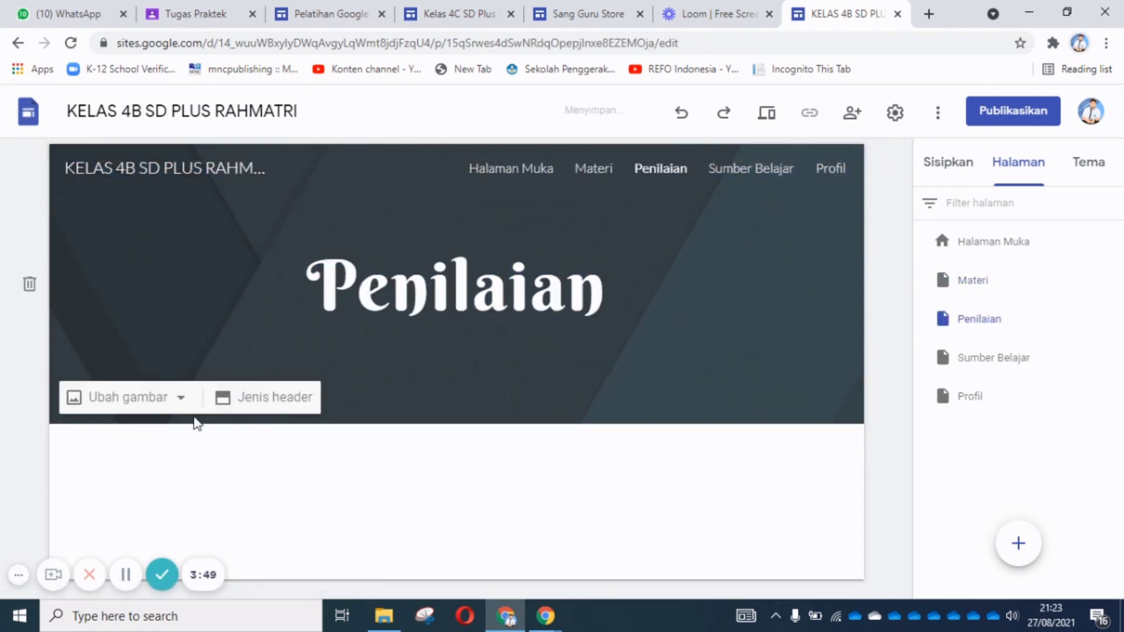
{"action": "left_click", "coordinate": [179, 400]}
{"action": "left_click", "coordinate": [148, 455]}
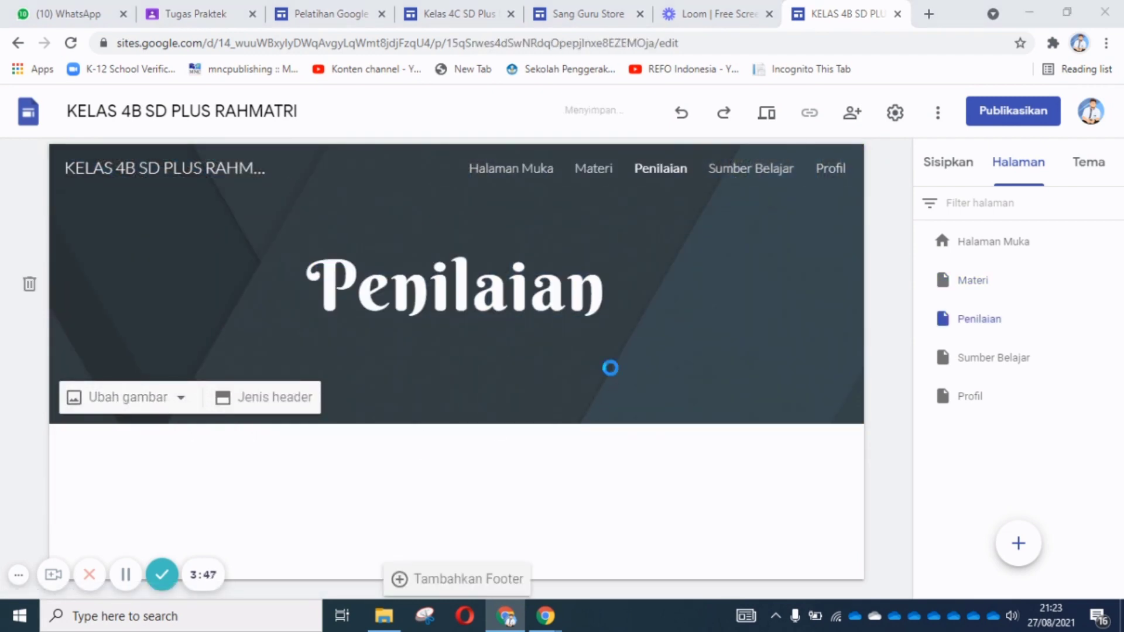
{"action": "scroll", "coordinate": [638, 377], "scroll_direction": "down", "scroll_amount": 10}
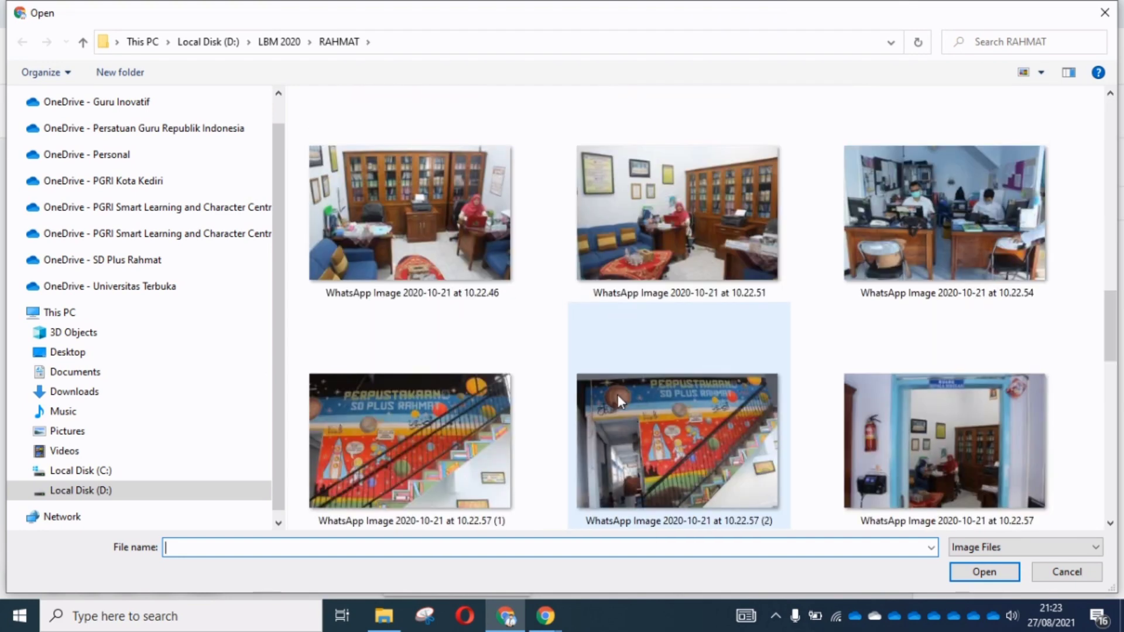
{"action": "scroll", "coordinate": [615, 398], "scroll_direction": "down", "scroll_amount": 5}
{"action": "left_click", "coordinate": [416, 261]}
{"action": "left_click", "coordinate": [987, 572]}
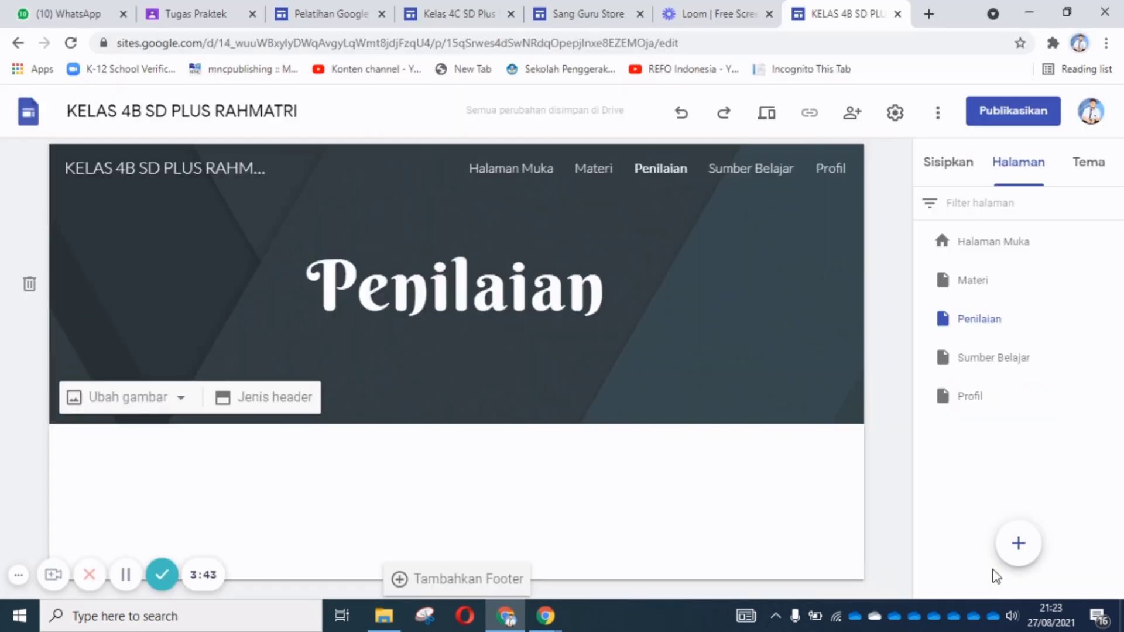
Return to the Halaman Muka page, and copy the whole welcome text, starting with "Assalamu'alaikum Wr. Wb.", from the Kelas 4C SD Plus Rahmat site.
{"action": "left_click", "coordinate": [751, 176]}
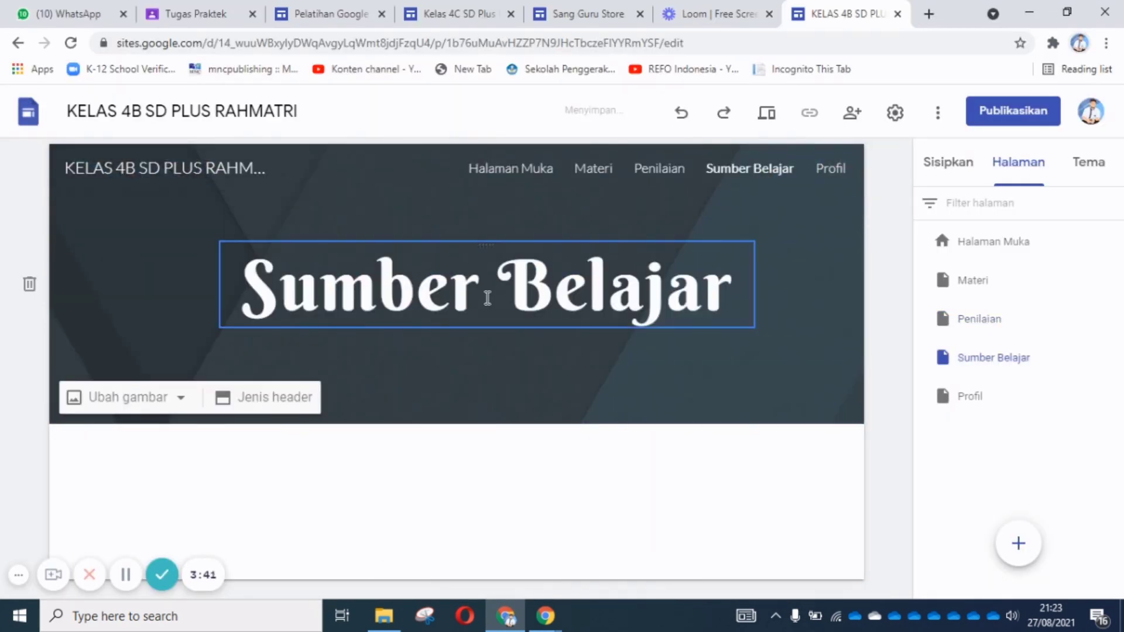
{"action": "left_click", "coordinate": [556, 166]}
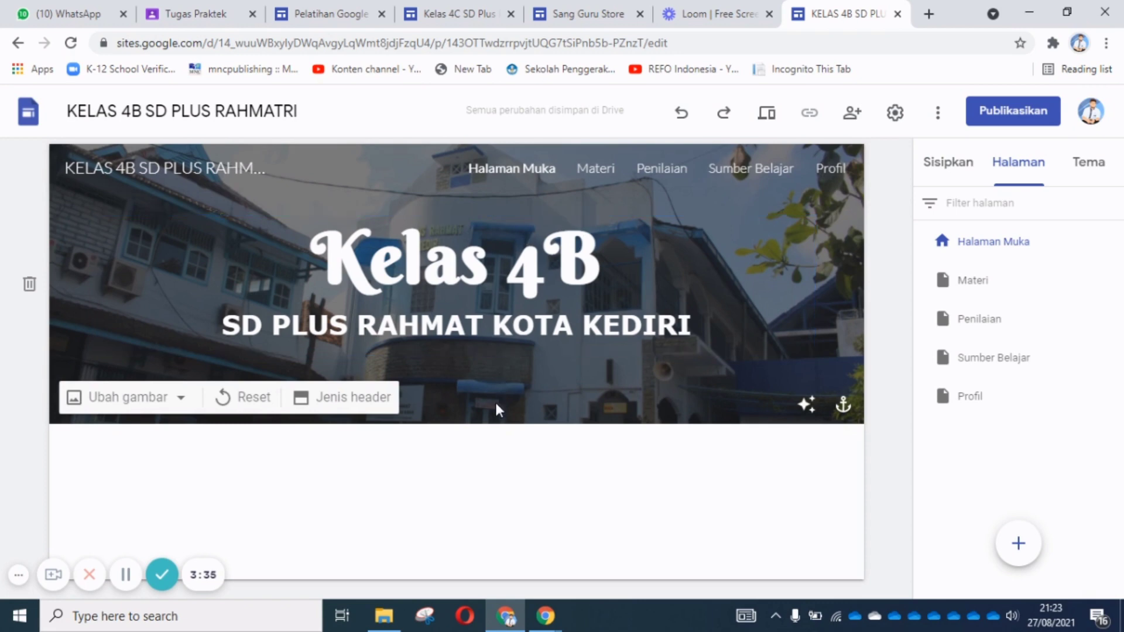
{"action": "left_click", "coordinate": [474, 14]}
{"action": "scroll", "coordinate": [498, 368], "scroll_direction": "down", "scroll_amount": 5}
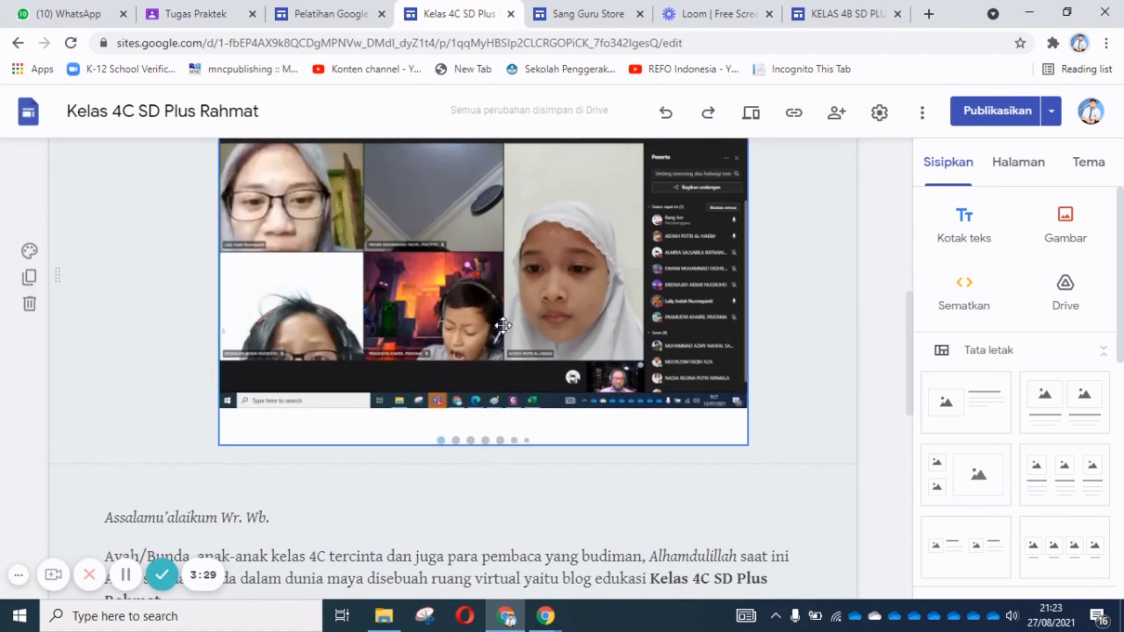
{"action": "scroll", "coordinate": [489, 432], "scroll_direction": "down", "scroll_amount": 3}
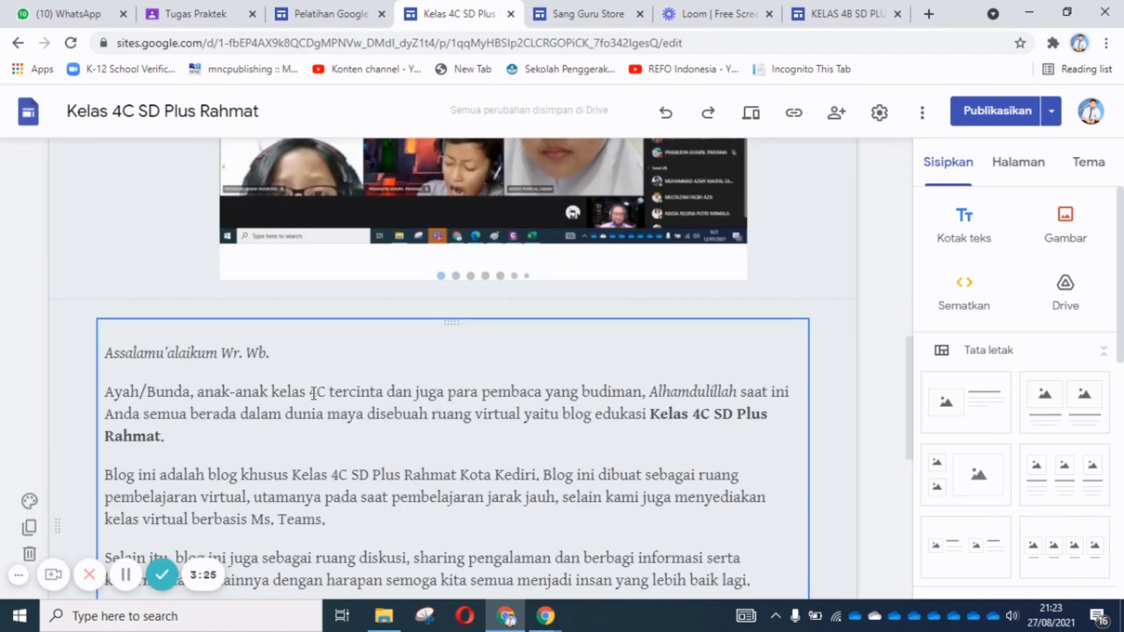
{"action": "left_click", "coordinate": [194, 388]}
{"action": "key", "text": "ctrl+a"}
{"action": "key", "text": "ctrl+c"}
{"action": "scroll", "coordinate": [195, 388], "scroll_direction": "down", "scroll_amount": 5}
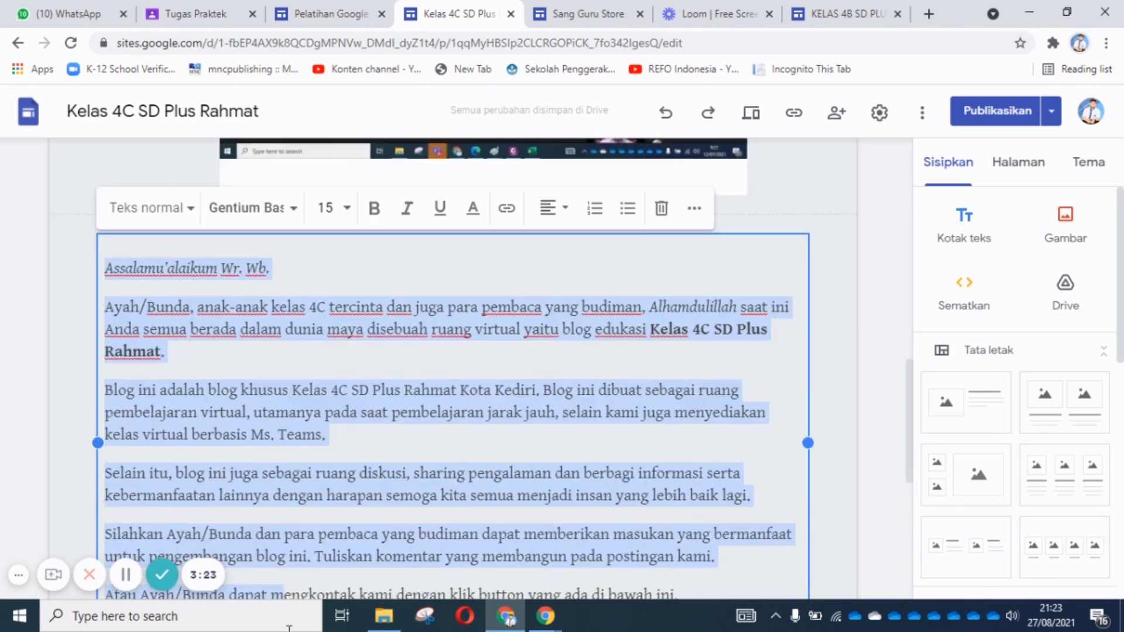
{"action": "scroll", "coordinate": [469, 334], "scroll_direction": "down", "scroll_amount": 4}
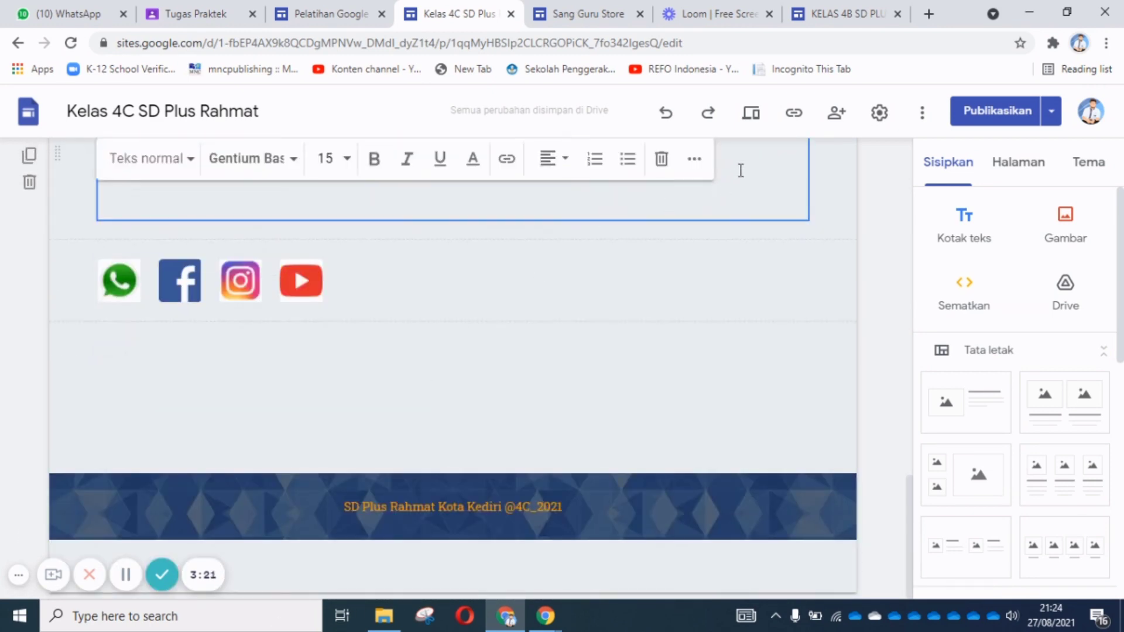
{"action": "scroll", "coordinate": [740, 170], "scroll_direction": "up", "scroll_amount": 3}
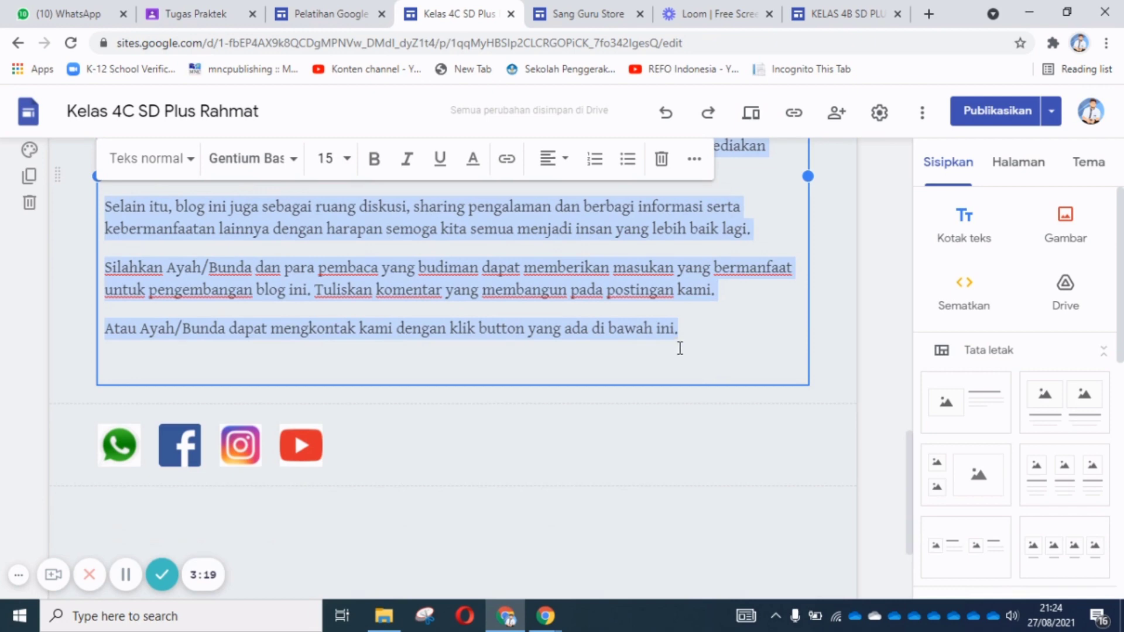
Switch to the KELAS 4B site, insert a text box below the Halaman Muka header, and paste the copied welcome text.
{"action": "left_click", "coordinate": [582, 24]}
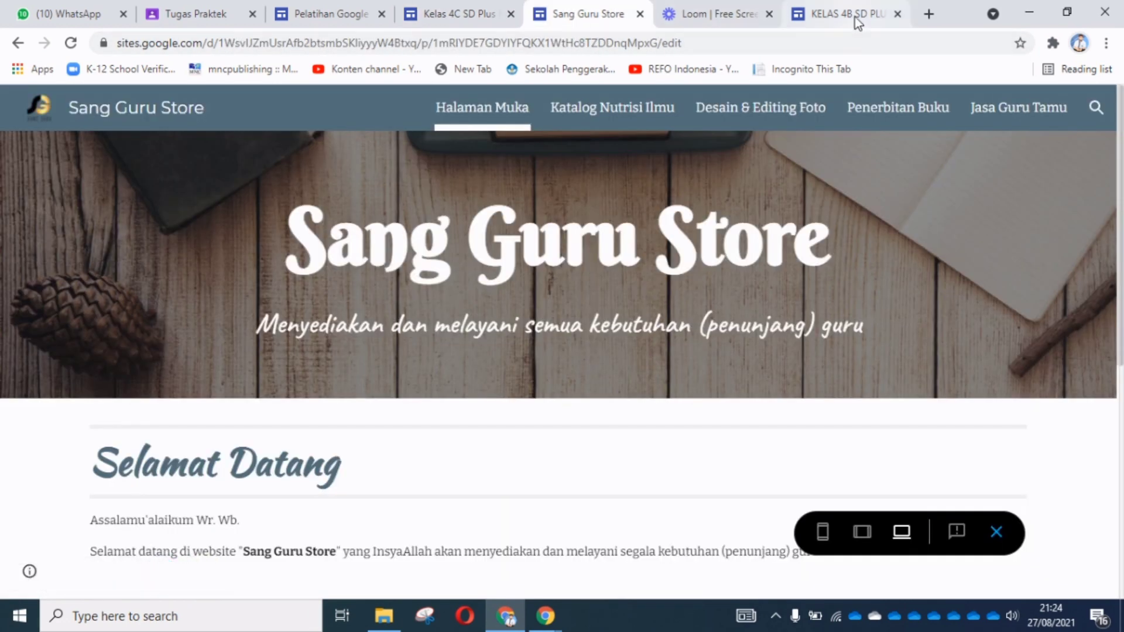
{"action": "left_click_drag", "start_coordinate": [855, 16], "coordinate": [609, 16]}
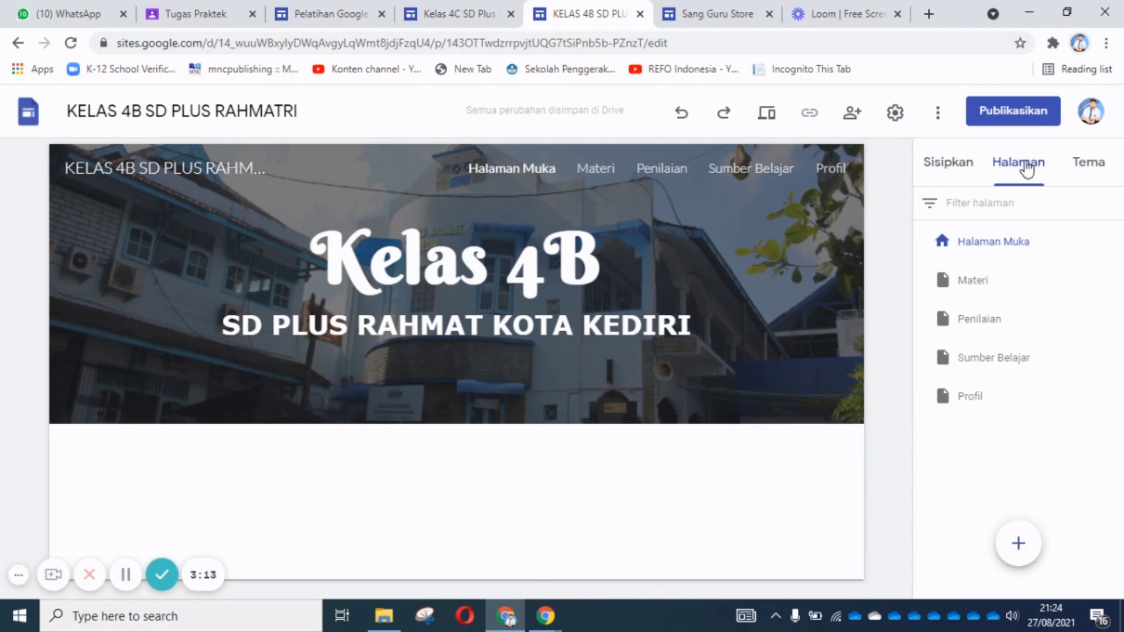
{"action": "left_click", "coordinate": [940, 164]}
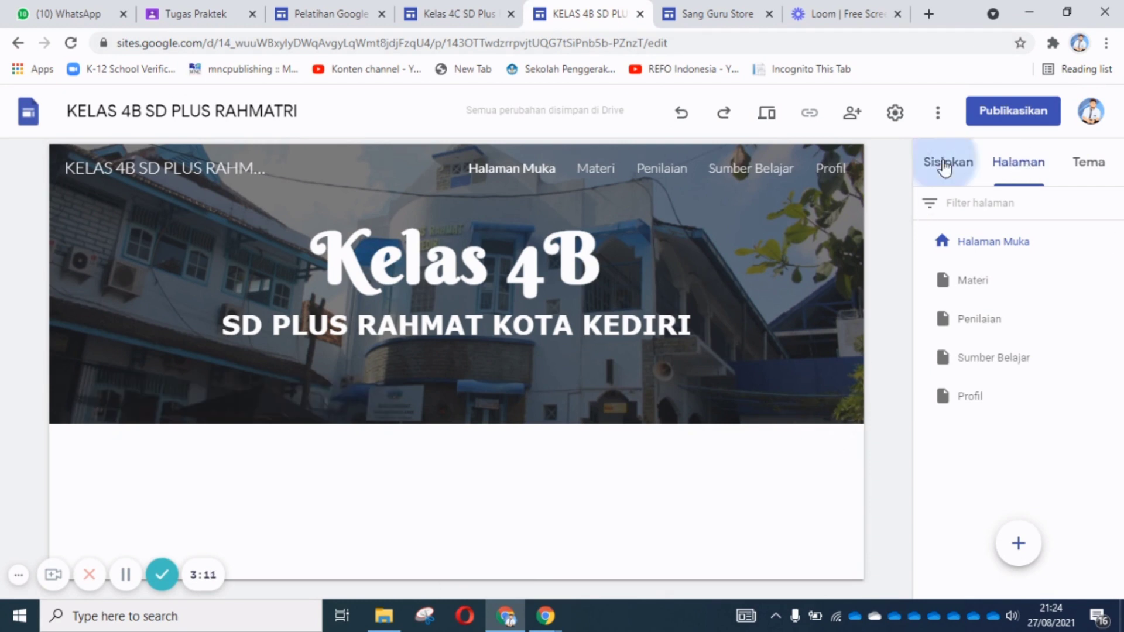
{"action": "scroll", "coordinate": [1003, 280], "scroll_direction": "down", "scroll_amount": 10}
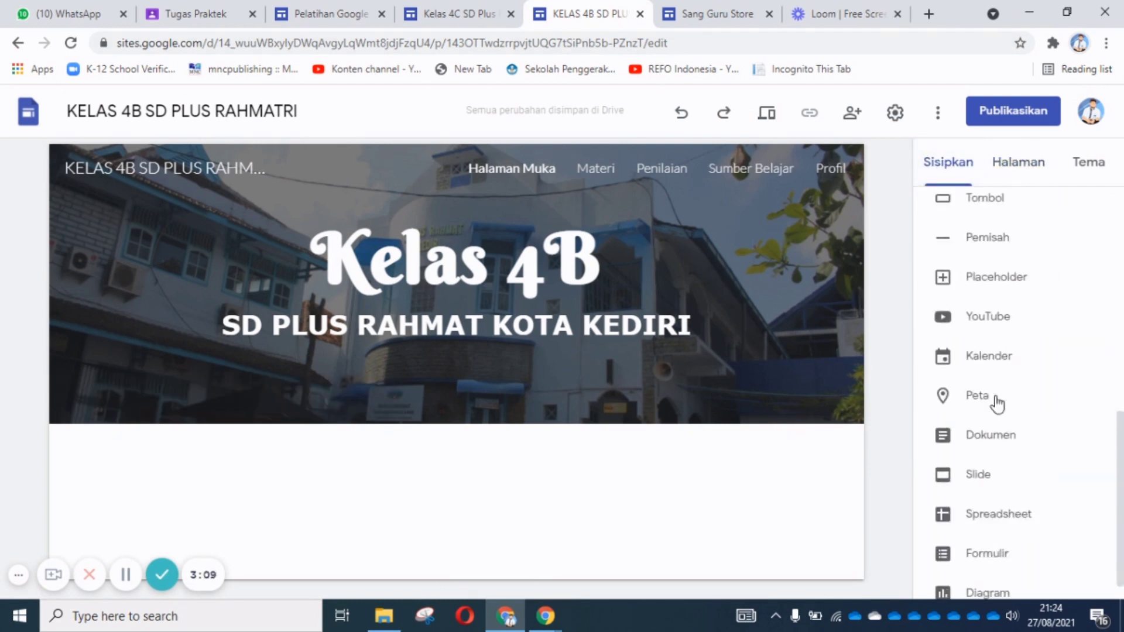
{"action": "scroll", "coordinate": [1019, 538], "scroll_direction": "up", "scroll_amount": 10}
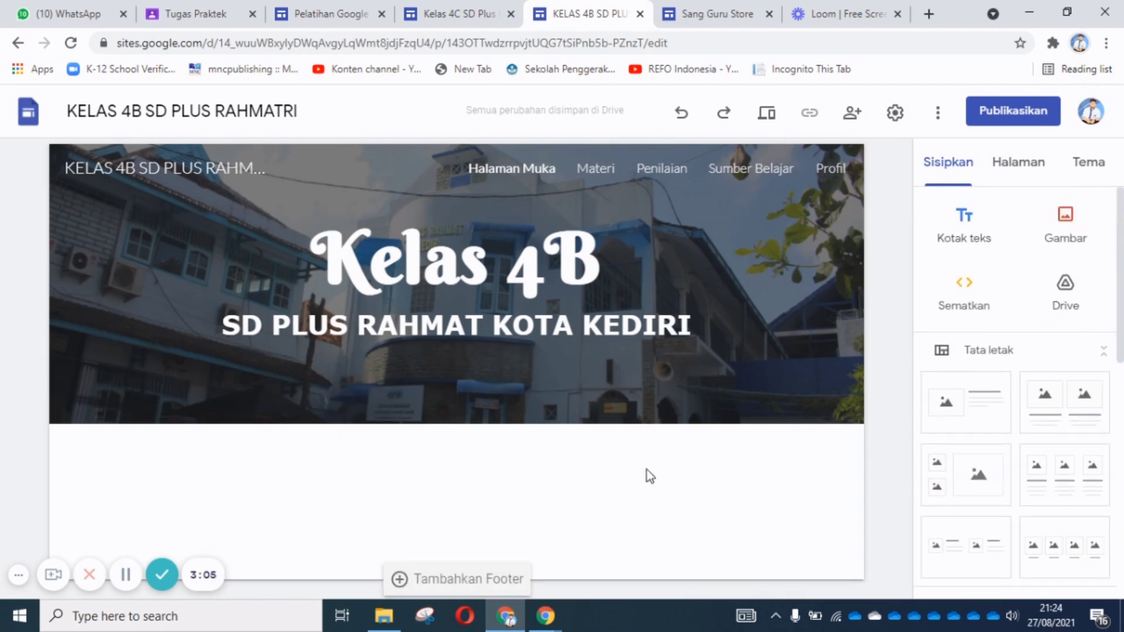
{"action": "left_click", "coordinate": [962, 229]}
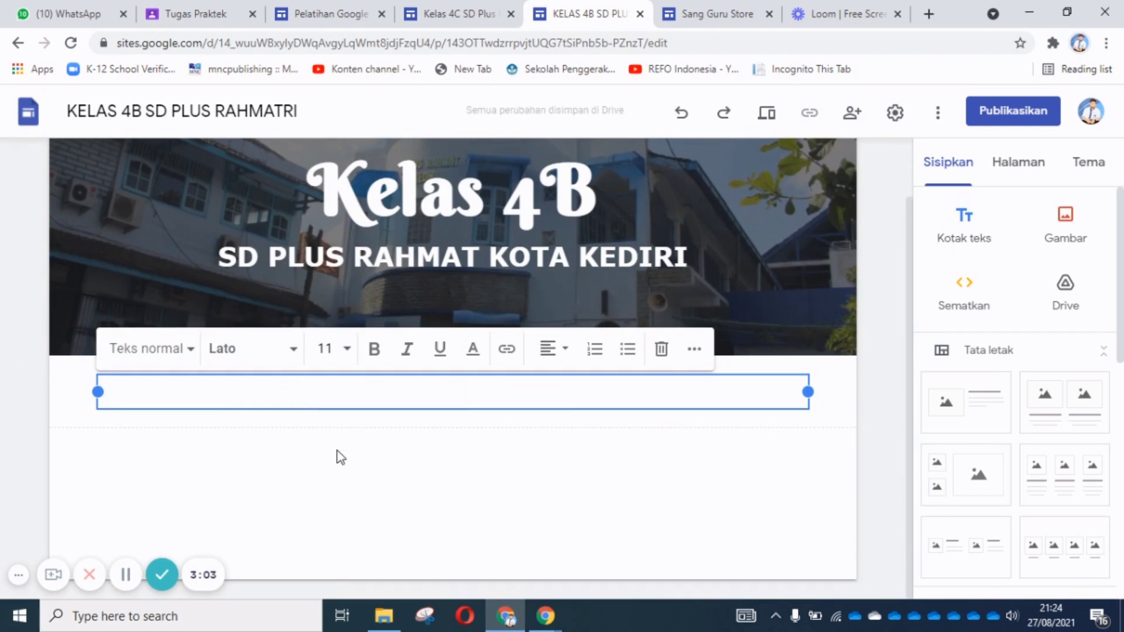
{"action": "key", "text": "ctrl+v"}
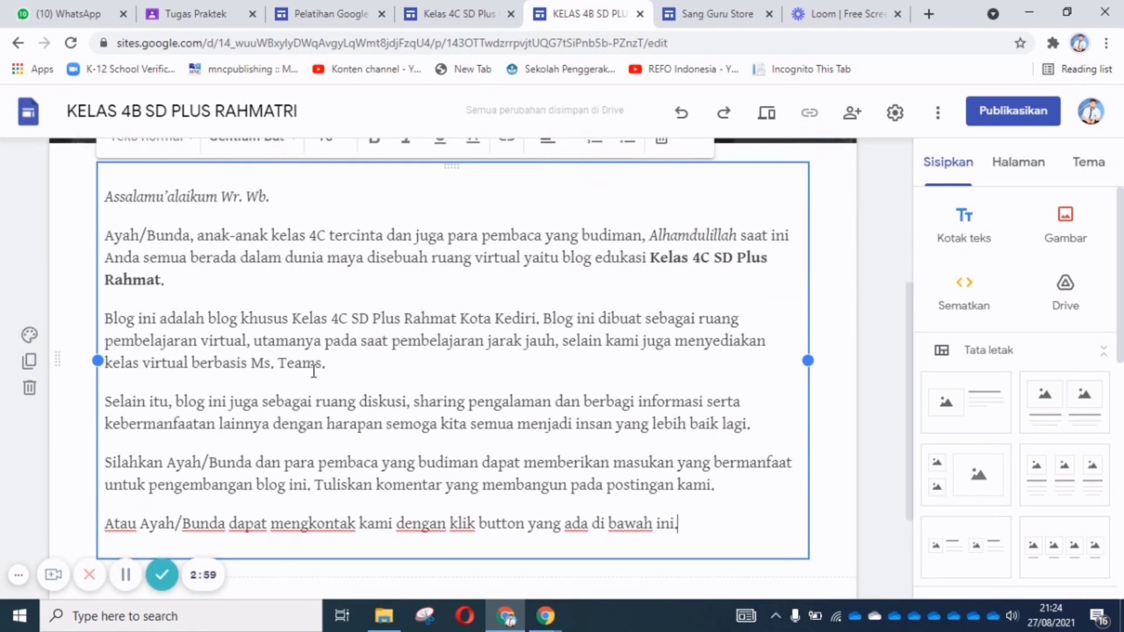
Review the pasted welcome text on the home page and the content layouts available for insertion.
{"action": "scroll", "coordinate": [314, 371], "scroll_direction": "down", "scroll_amount": 3}
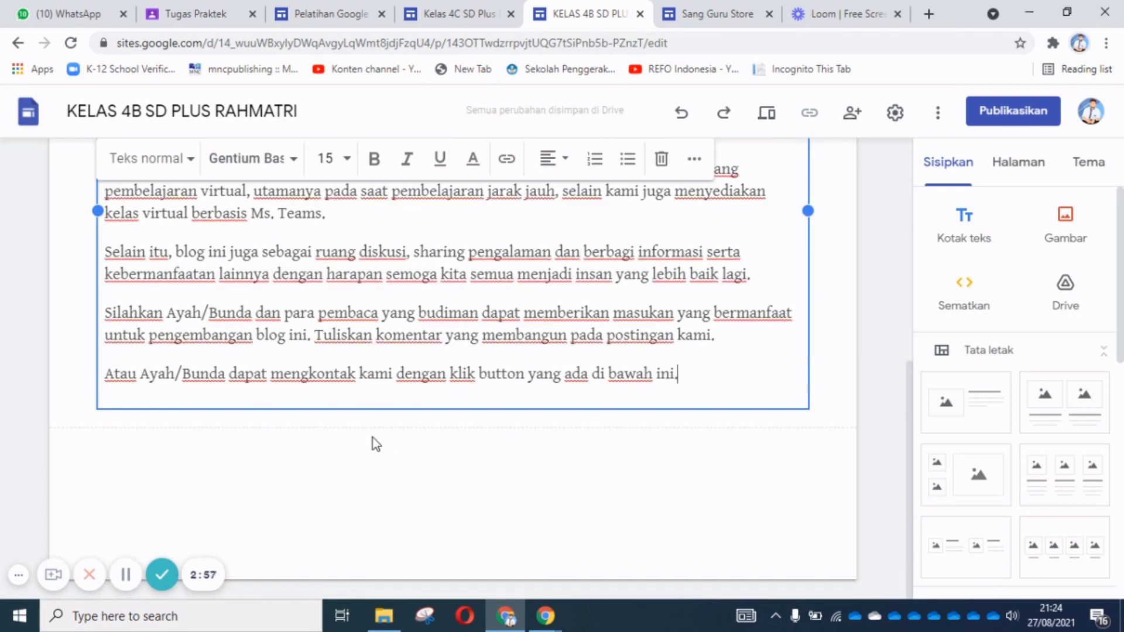
{"action": "scroll", "coordinate": [526, 434], "scroll_direction": "up", "scroll_amount": 1}
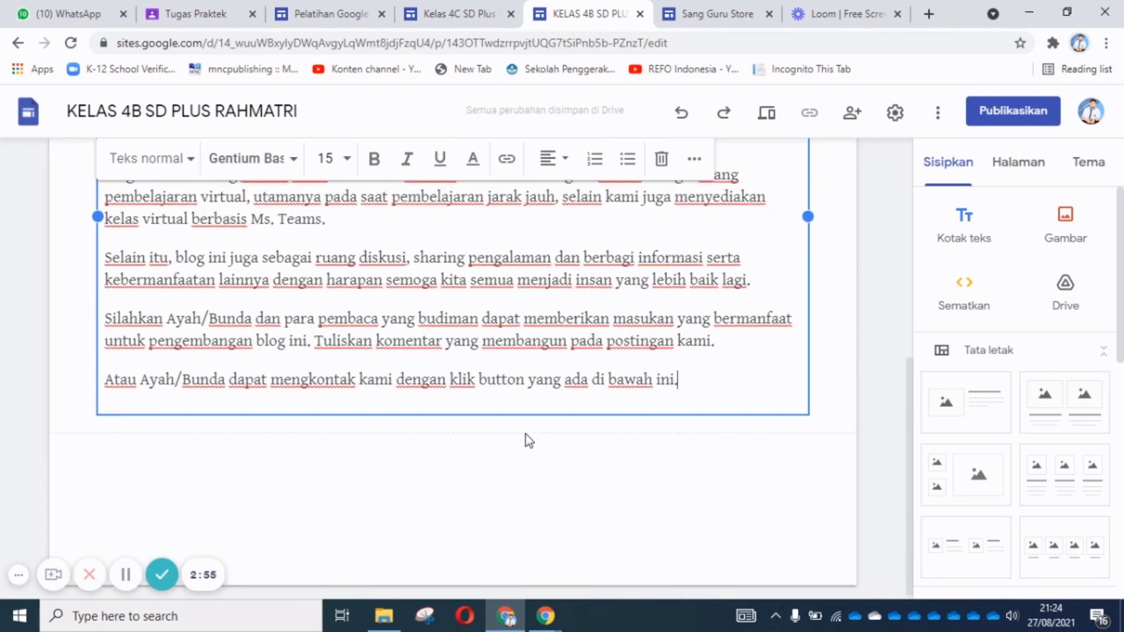
{"action": "scroll", "coordinate": [526, 435], "scroll_direction": "up", "scroll_amount": 2}
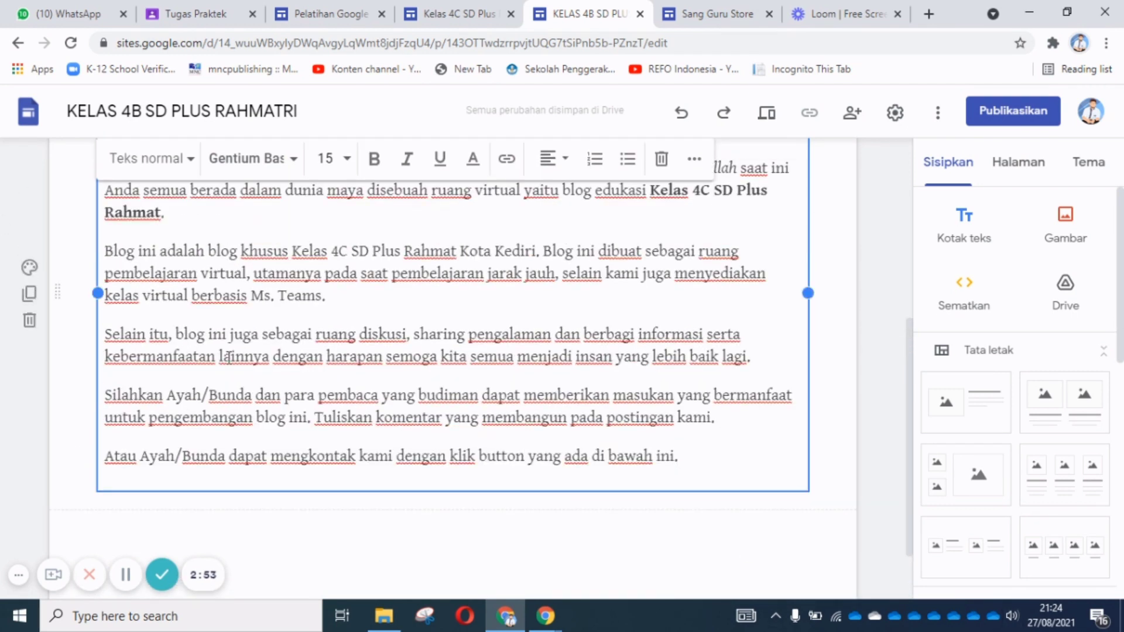
{"action": "scroll", "coordinate": [228, 358], "scroll_direction": "up", "scroll_amount": 2}
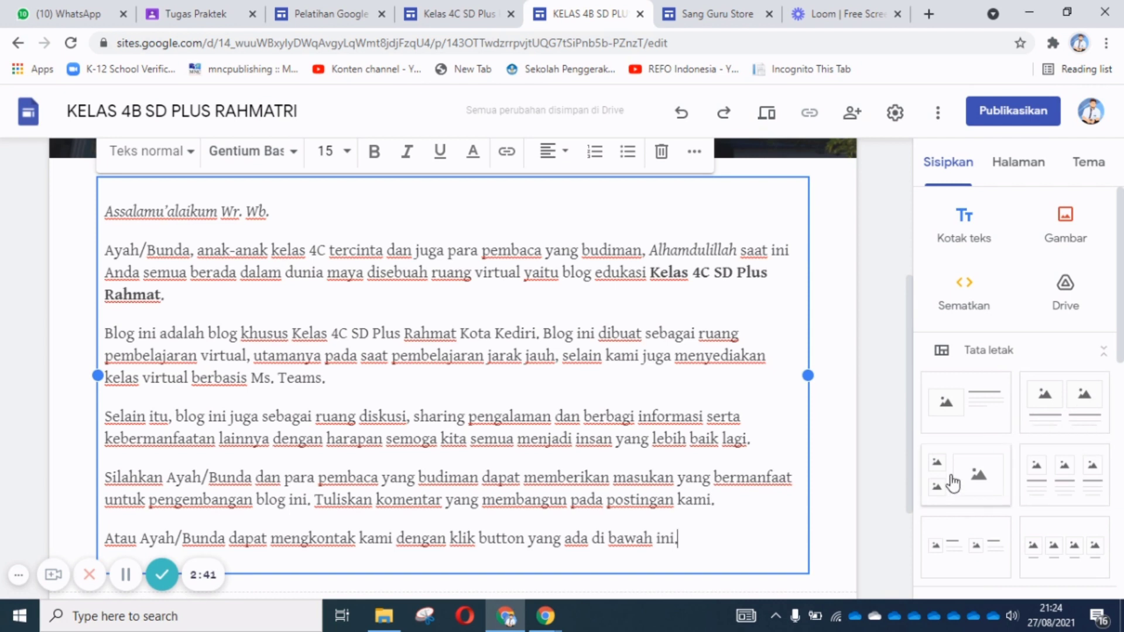
{"action": "scroll", "coordinate": [1067, 490], "scroll_direction": "down", "scroll_amount": 1}
{"action": "scroll", "coordinate": [1066, 489], "scroll_direction": "down", "scroll_amount": 2}
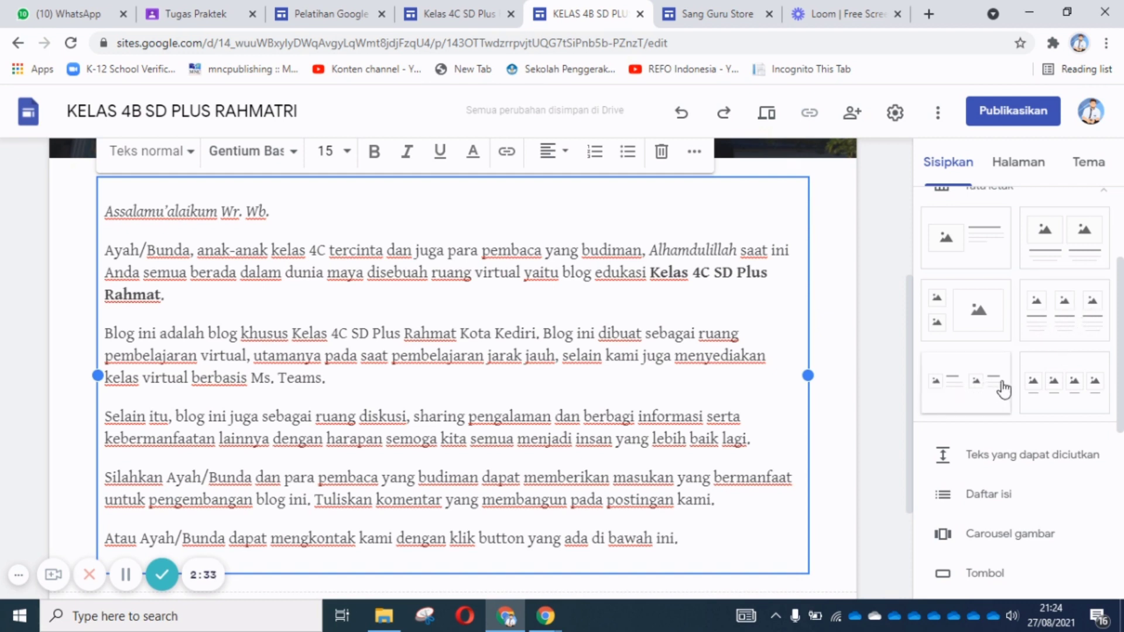
{"action": "scroll", "coordinate": [1054, 366], "scroll_direction": "up", "scroll_amount": 3}
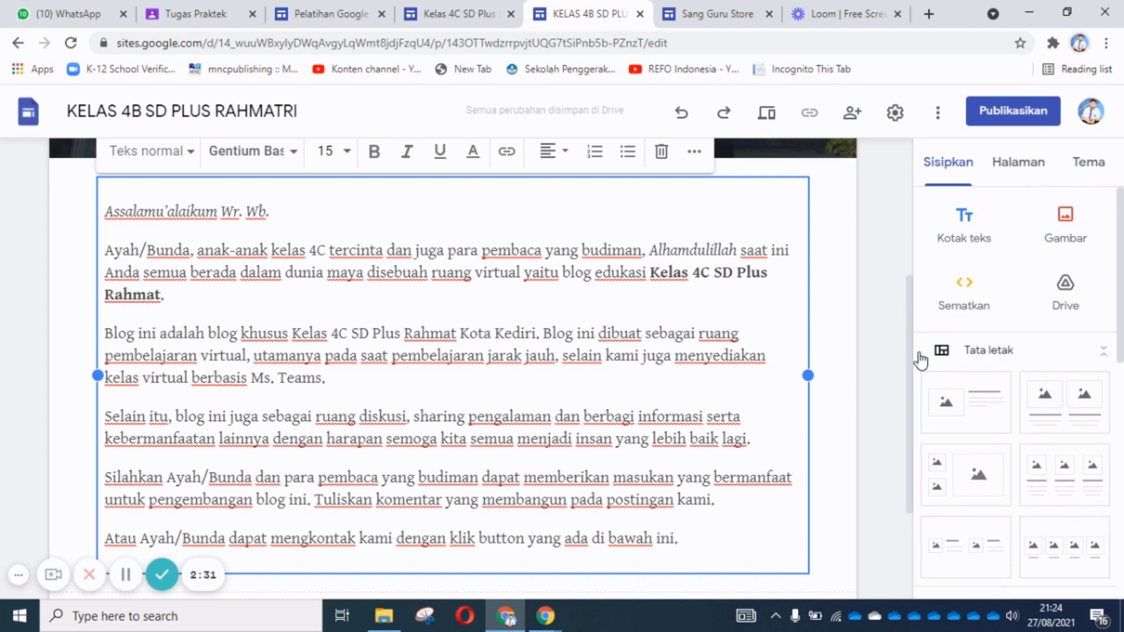
{"action": "scroll", "coordinate": [603, 349], "scroll_direction": "up", "scroll_amount": 4}
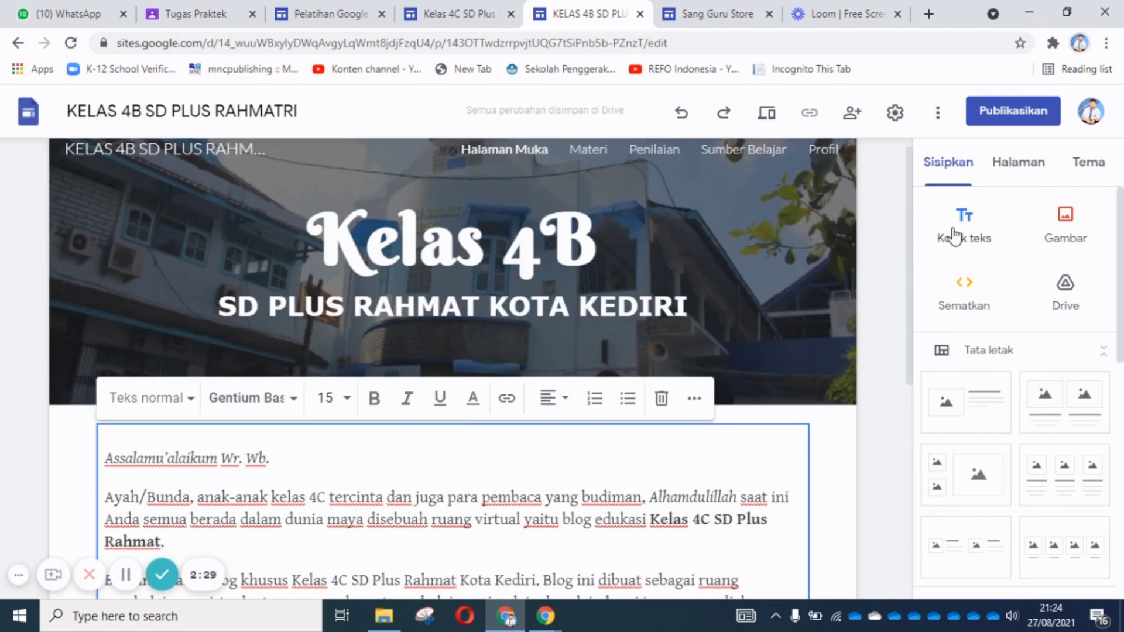
{"action": "scroll", "coordinate": [856, 415], "scroll_direction": "down", "scroll_amount": 1}
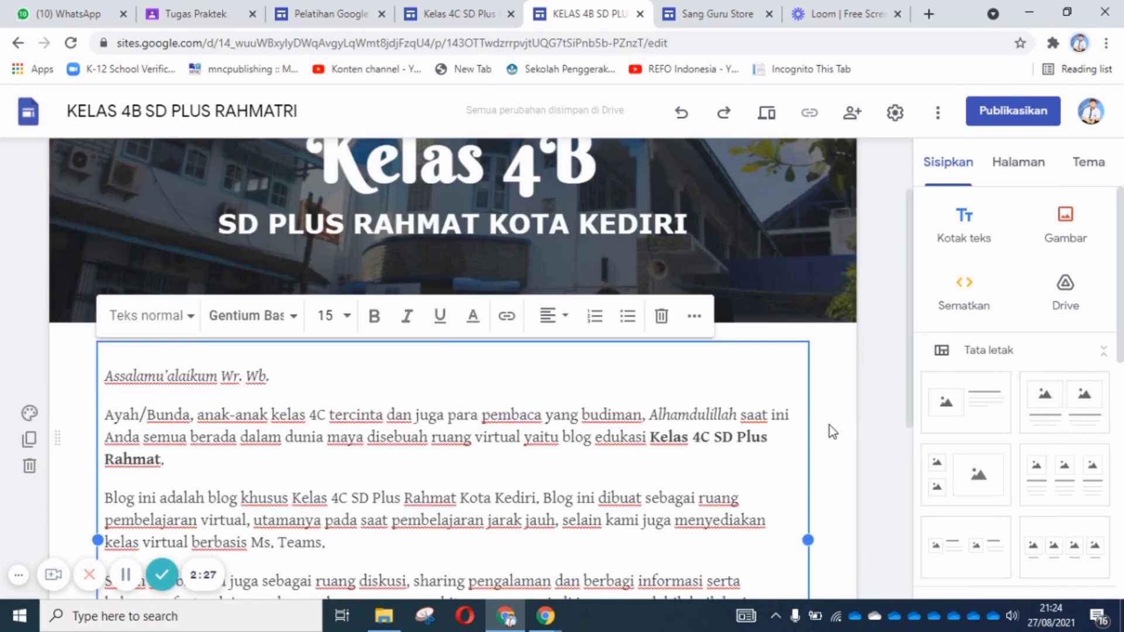
Examine the class photo block above the welcome text on the Kelas 4C site, and return to the KELAS 4B home page.
{"action": "left_click", "coordinate": [466, 16]}
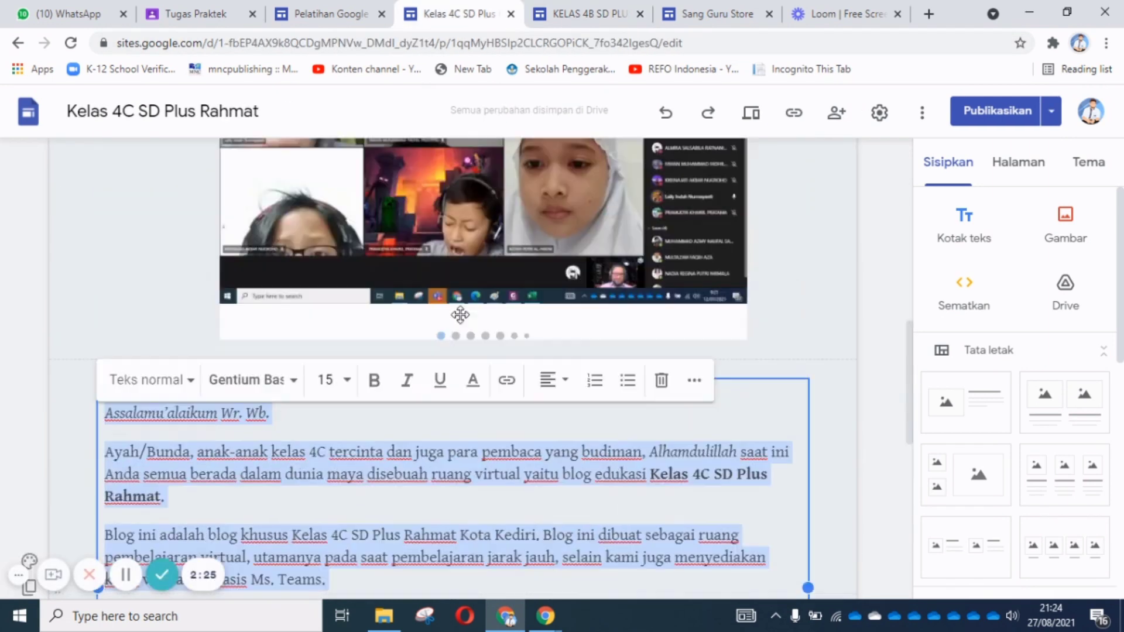
{"action": "scroll", "coordinate": [539, 379], "scroll_direction": "up", "scroll_amount": 2}
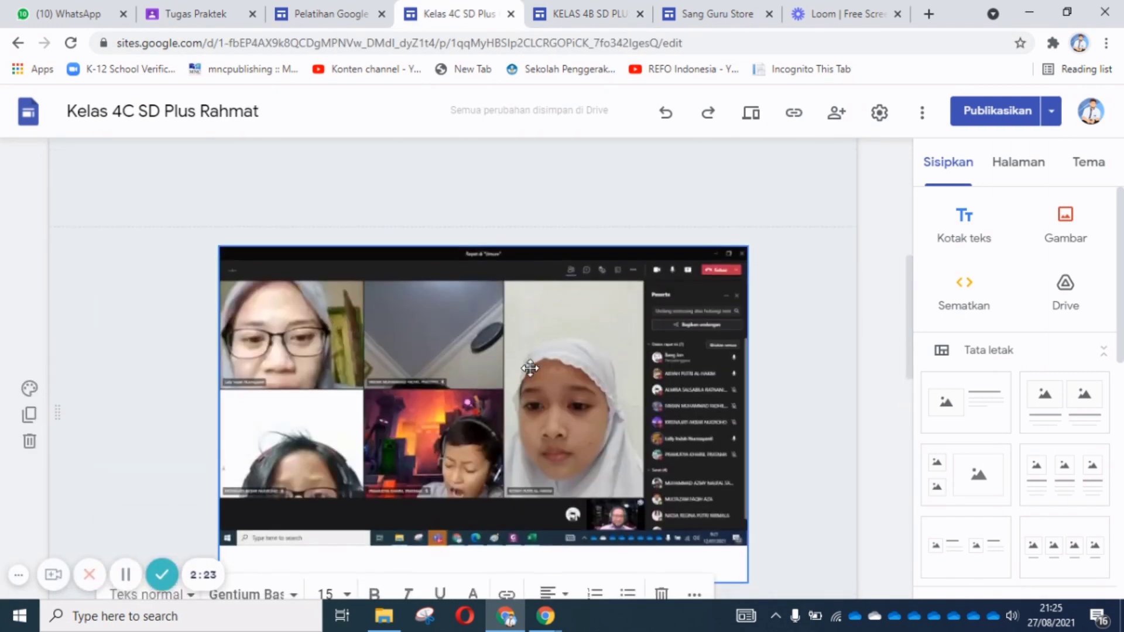
{"action": "scroll", "coordinate": [536, 378], "scroll_direction": "down", "scroll_amount": 1}
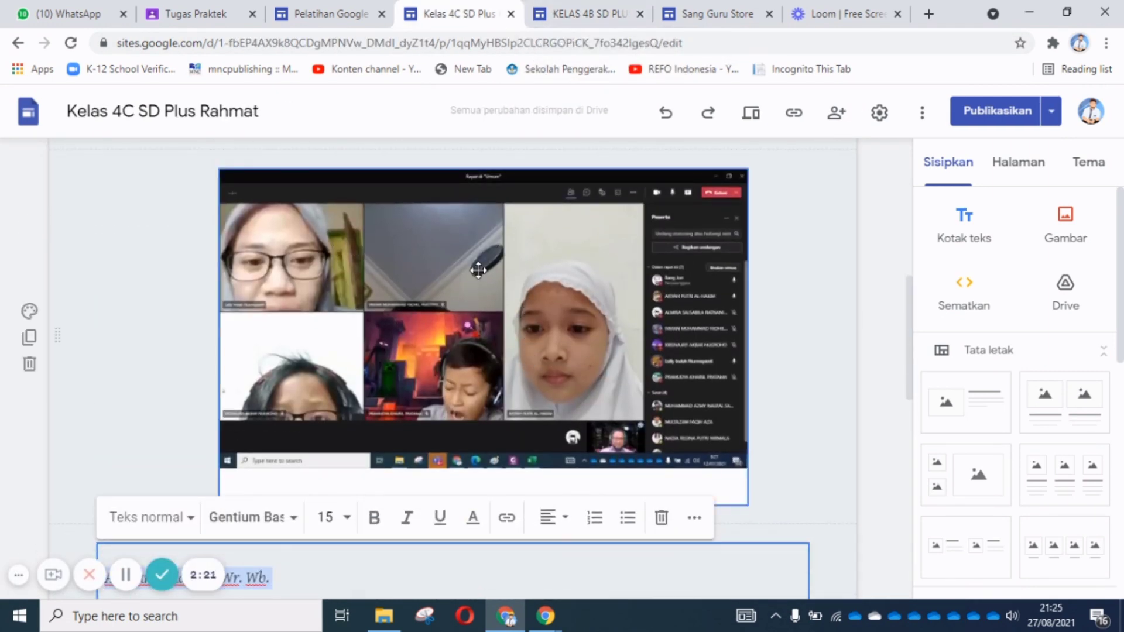
{"action": "left_click", "coordinate": [596, 21]}
{"action": "scroll", "coordinate": [593, 404], "scroll_direction": "down", "scroll_amount": 1}
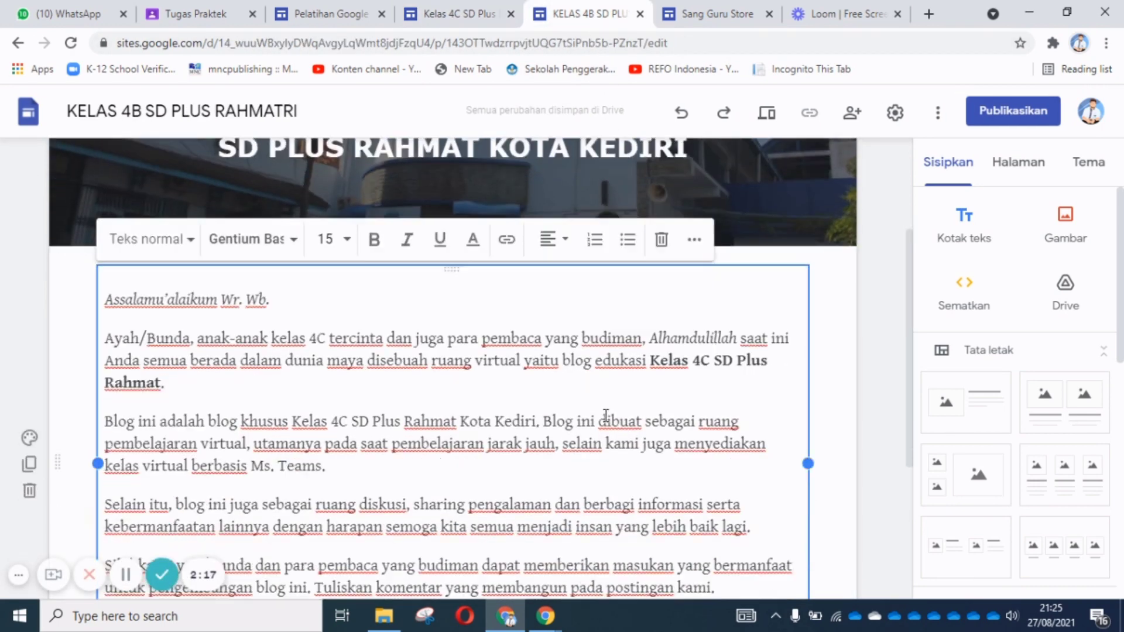
{"action": "left_click", "coordinate": [874, 251]}
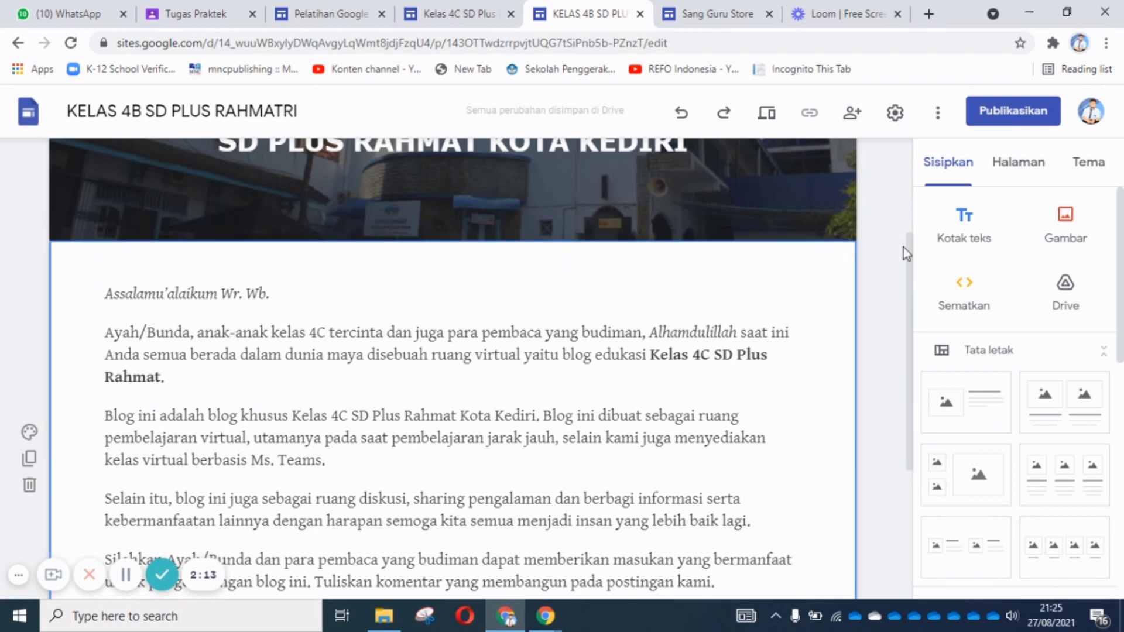
Preview the Kelas 4C site, examine how its home page image carousel looks, and return to the KELAS 4B site.
{"action": "left_click", "coordinate": [454, 14]}
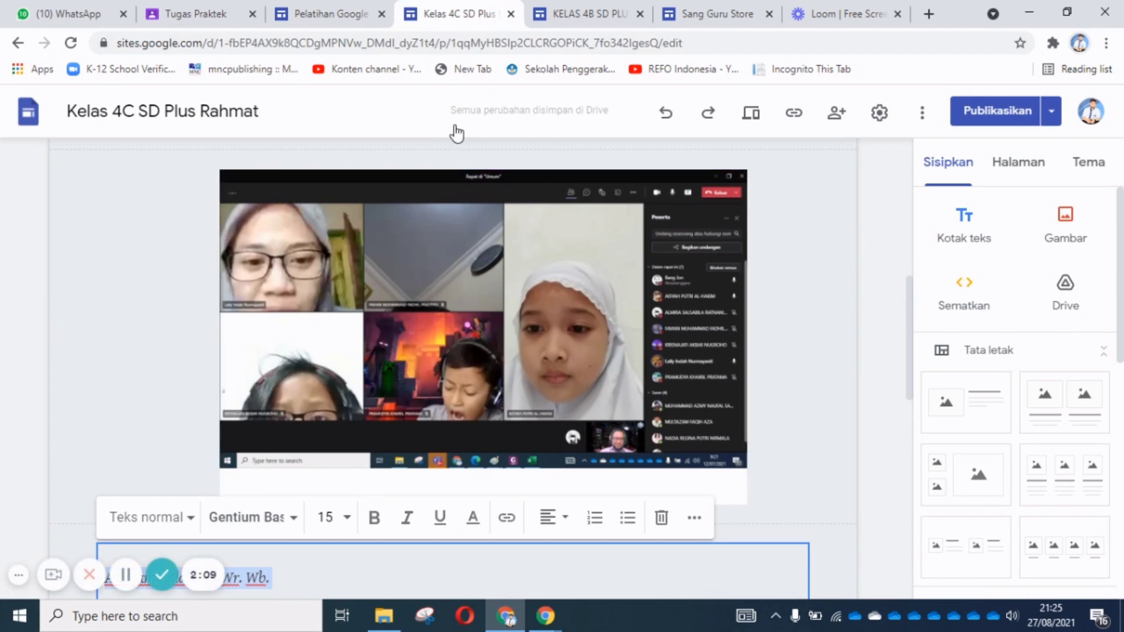
{"action": "scroll", "coordinate": [482, 326], "scroll_direction": "down", "scroll_amount": 2}
{"action": "scroll", "coordinate": [482, 326], "scroll_direction": "up", "scroll_amount": 3}
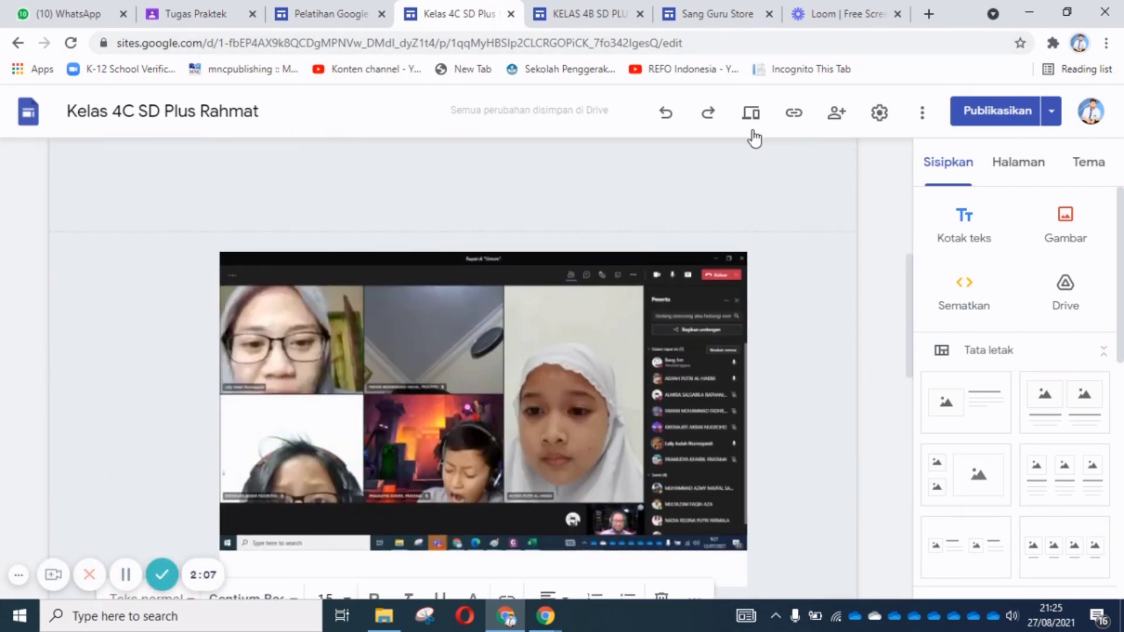
{"action": "left_click", "coordinate": [750, 113]}
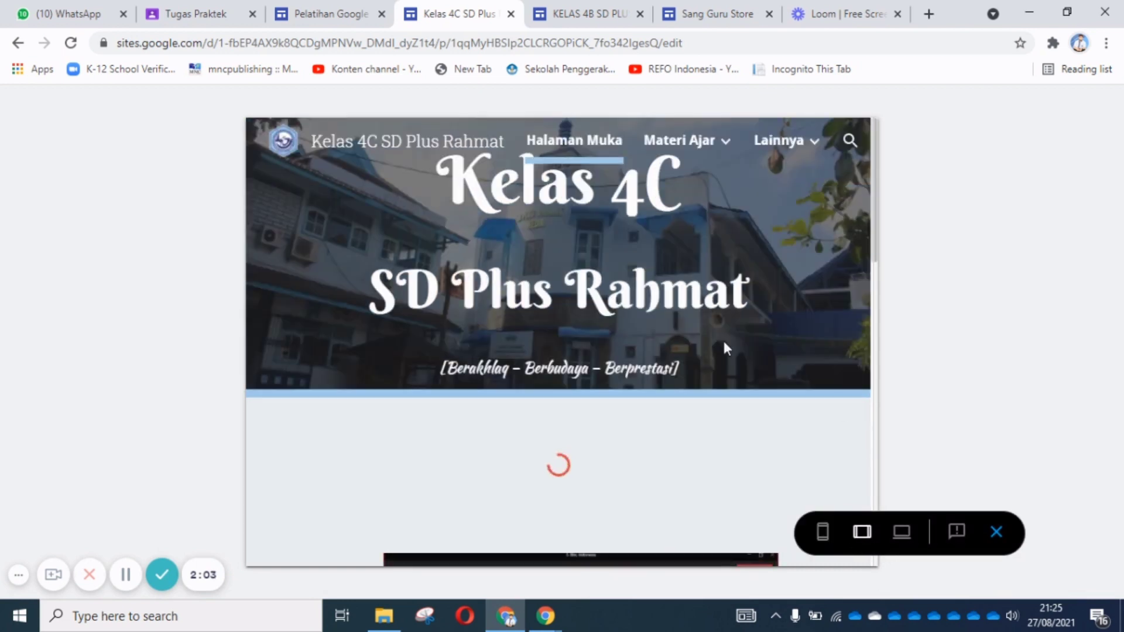
{"action": "scroll", "coordinate": [677, 369], "scroll_direction": "down", "scroll_amount": 5}
{"action": "scroll", "coordinate": [672, 380], "scroll_direction": "down", "scroll_amount": 1}
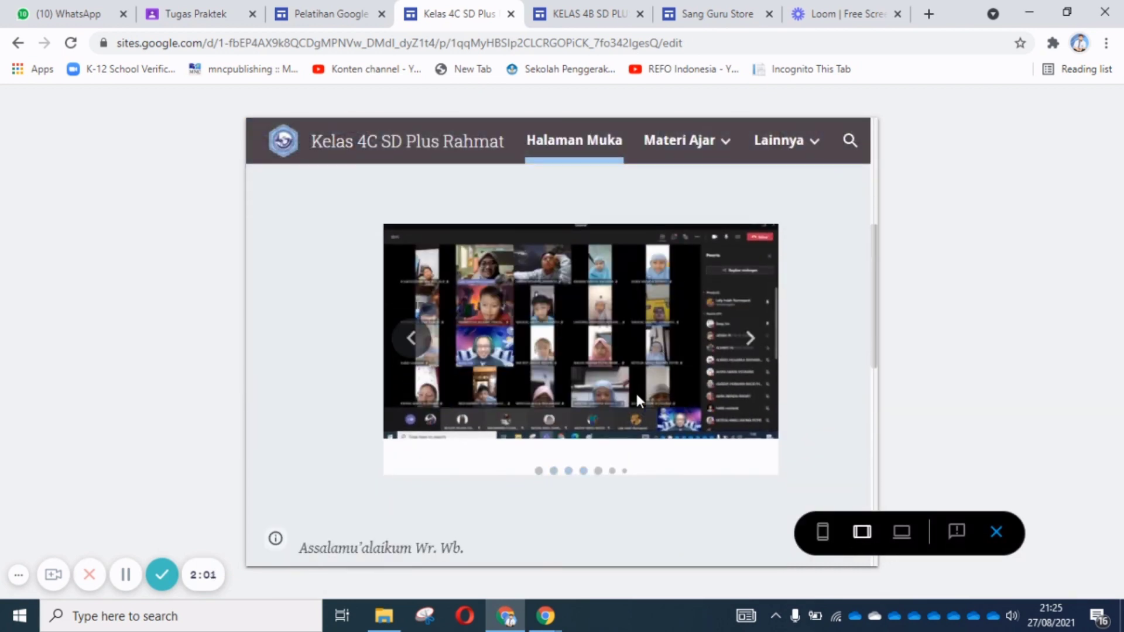
{"action": "scroll", "coordinate": [634, 391], "scroll_direction": "down", "scroll_amount": 2}
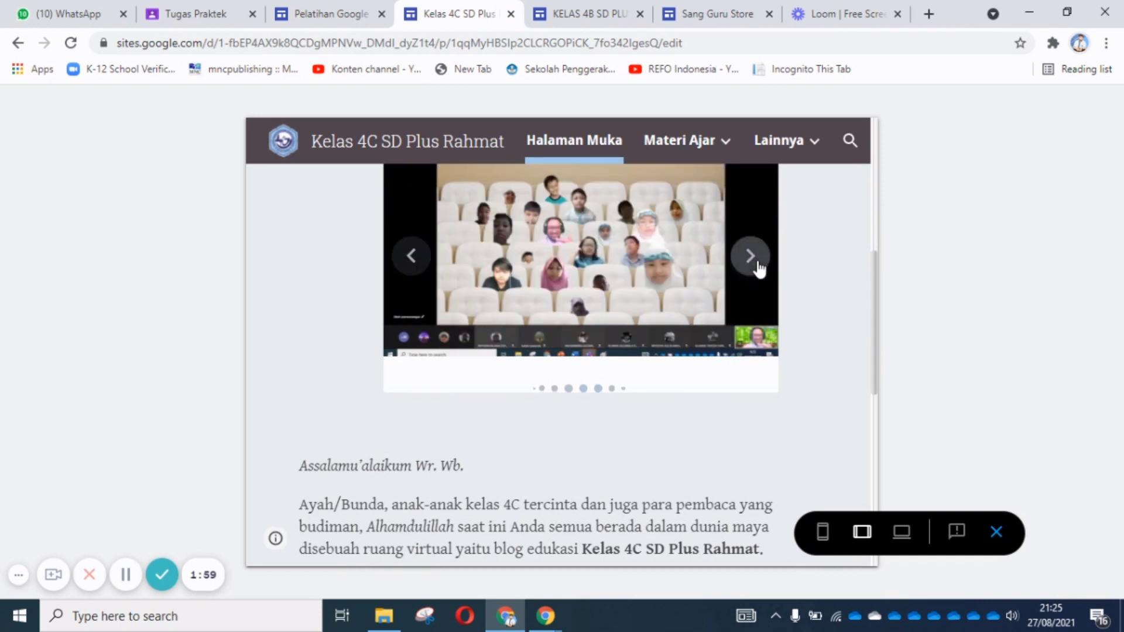
{"action": "left_click", "coordinate": [1000, 542]}
{"action": "left_click", "coordinate": [589, 13]}
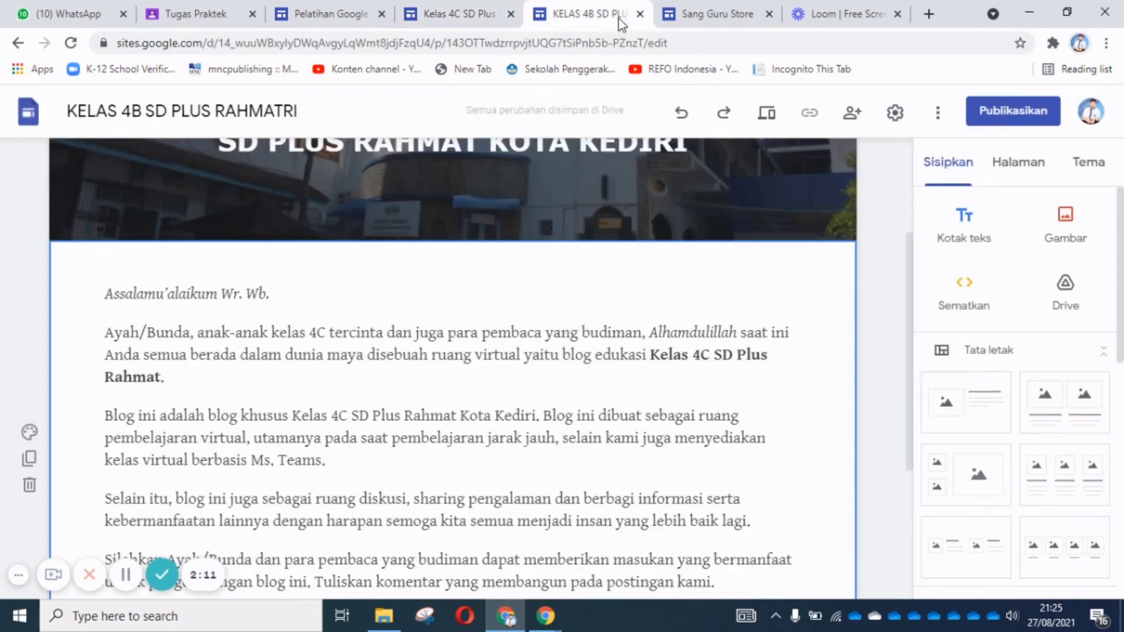
Start an image carousel on the home page, and open the KELAS 4C 2021-2022 folder in Drive Saya as its image source.
{"action": "scroll", "coordinate": [966, 422], "scroll_direction": "down", "scroll_amount": 2}
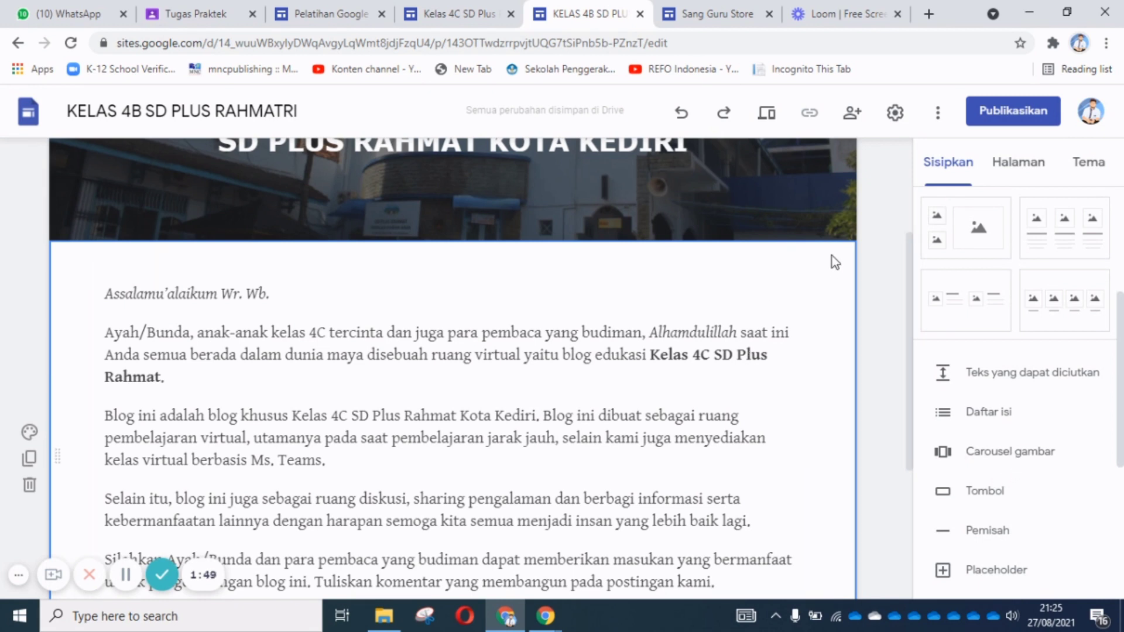
{"action": "left_click", "coordinate": [988, 457]}
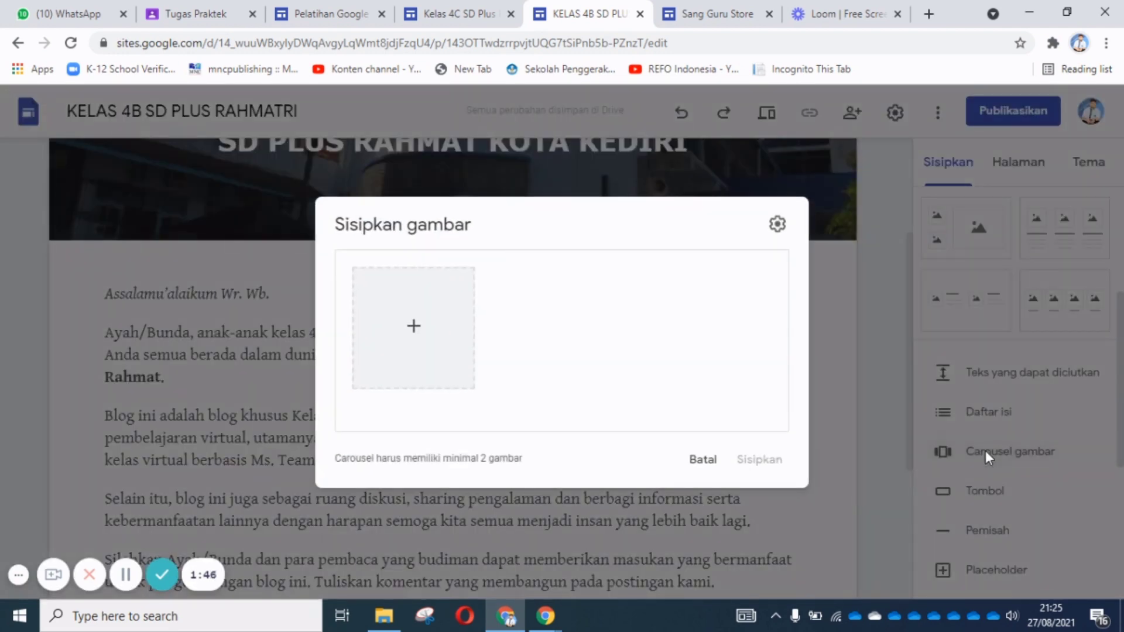
{"action": "left_click", "coordinate": [411, 327]}
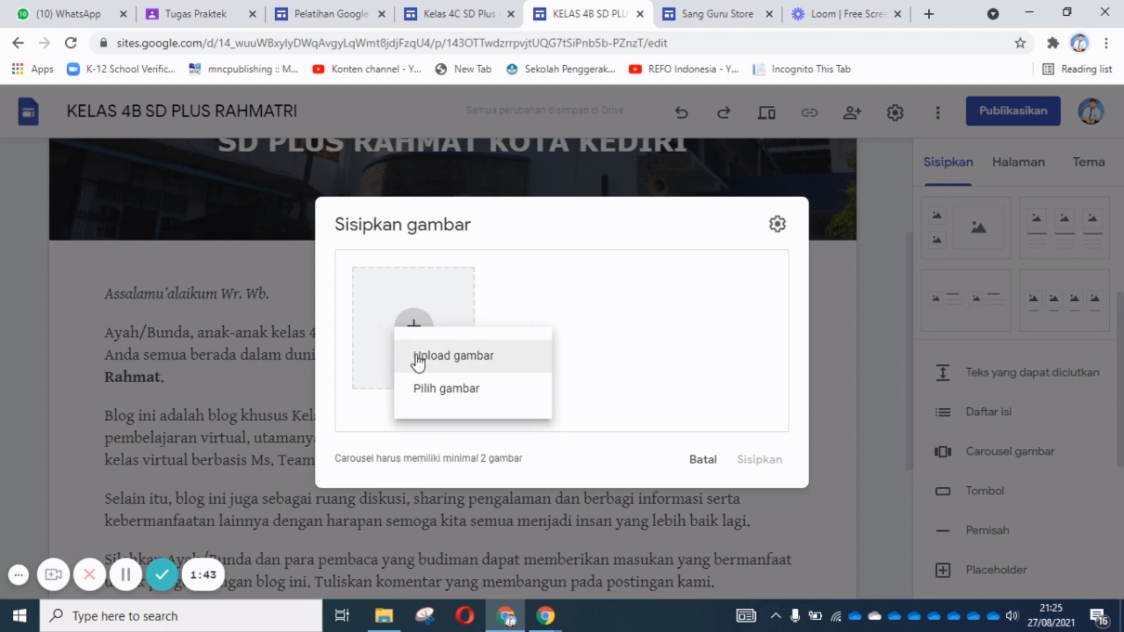
{"action": "left_click", "coordinate": [442, 389]}
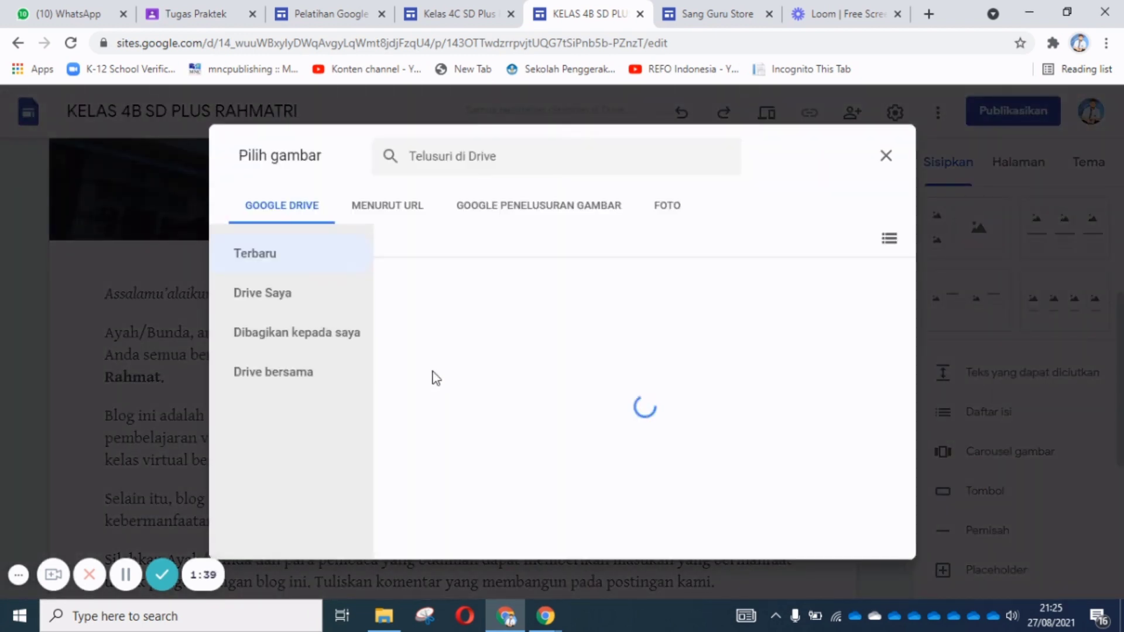
{"action": "left_click", "coordinate": [274, 298]}
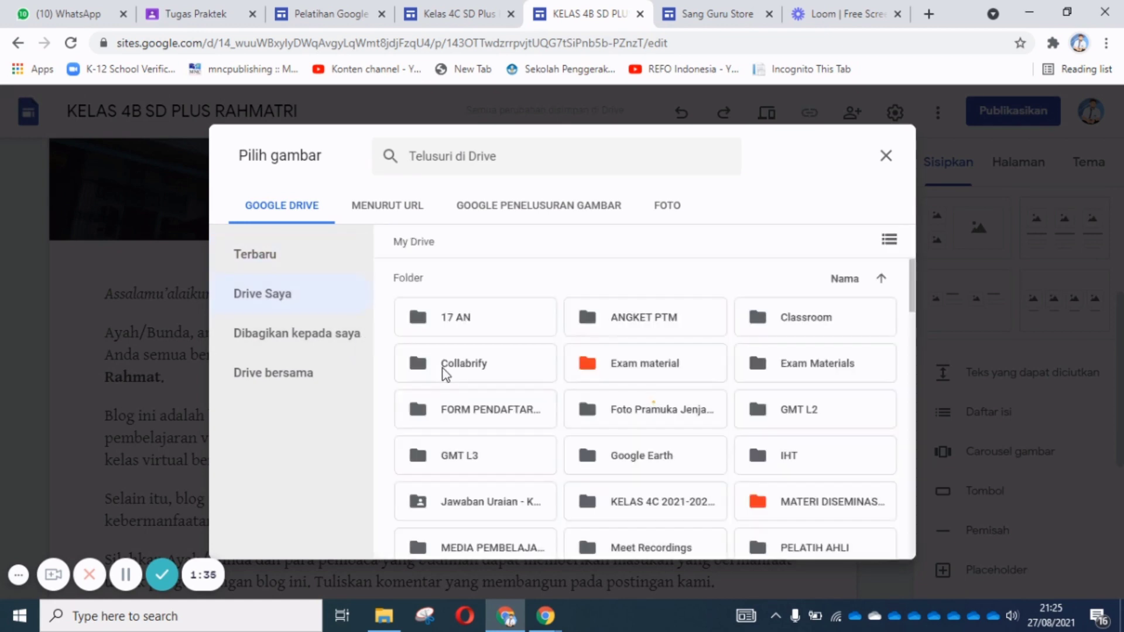
{"action": "double_click", "coordinate": [663, 503]}
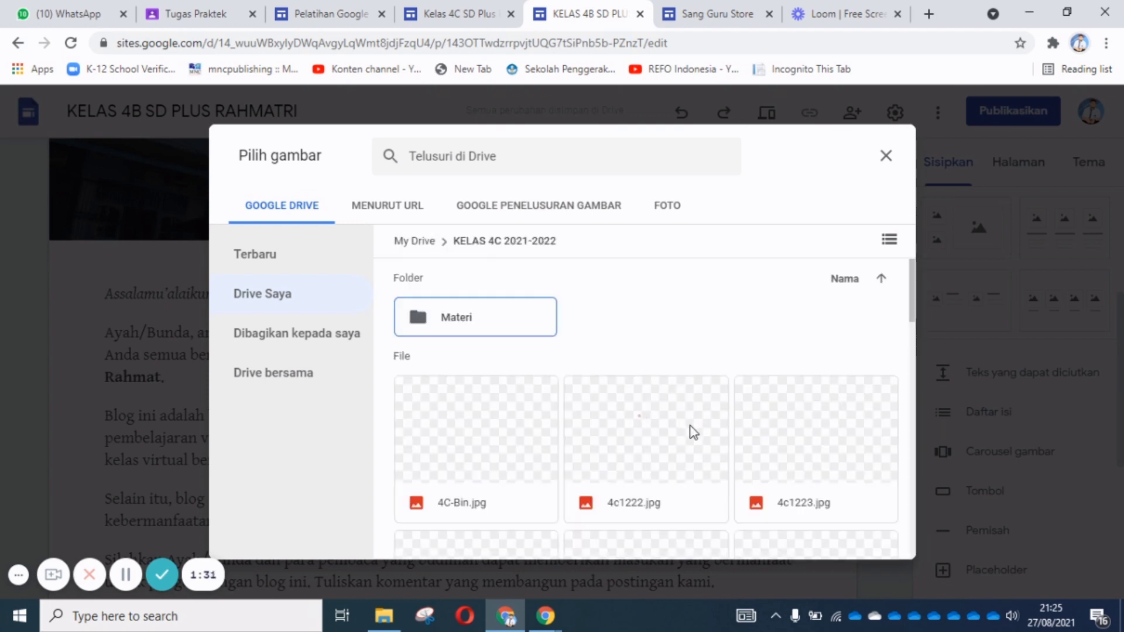
Select the class photos 4C-Bin.jpg, 4c1222.jpg, 4c1223.jpg, 4C123455.jpg and 4C1234555.jpg for the carousel.
{"action": "left_click", "coordinate": [483, 458]}
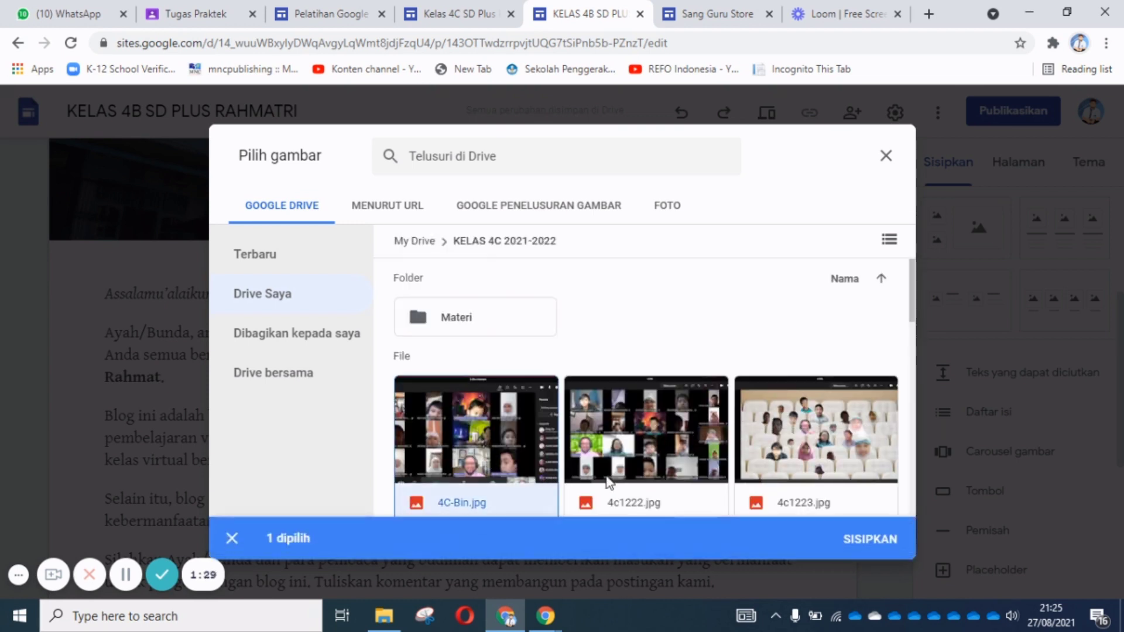
{"action": "left_click", "coordinate": [647, 478]}
{"action": "scroll", "coordinate": [785, 471], "scroll_direction": "down", "scroll_amount": 4}
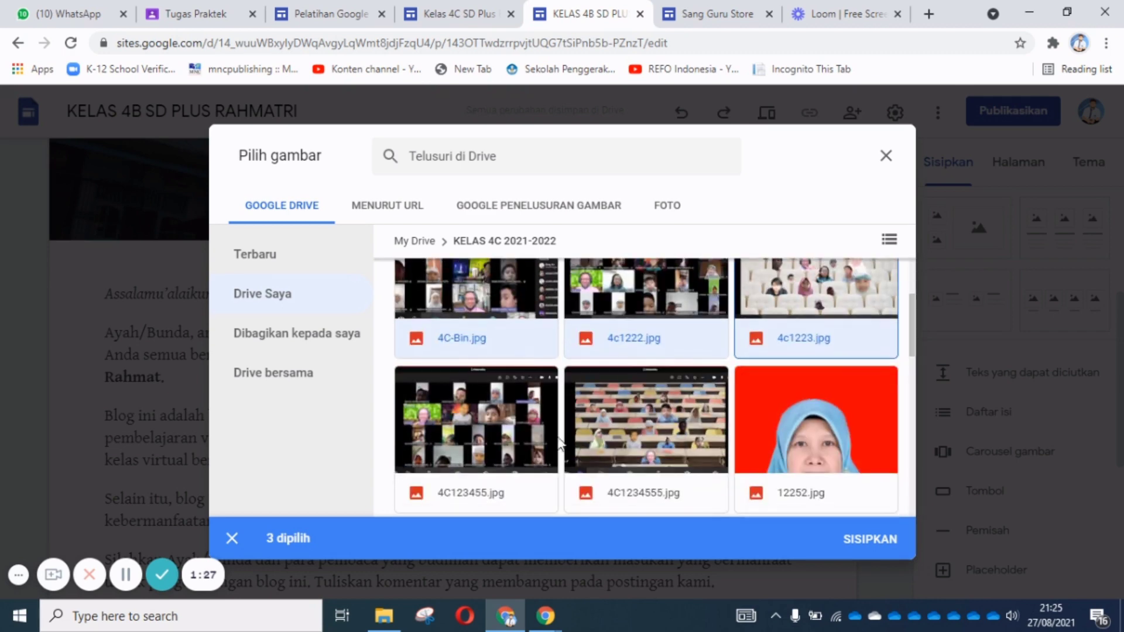
{"action": "left_click", "coordinate": [518, 432]}
{"action": "left_click", "coordinate": [593, 440]}
Add day 1a.jpg, Day2a.jpg, Day2b.jpg and senin25.jpg to the photo selection and bring all selected photos into the carousel.
{"action": "scroll", "coordinate": [644, 448], "scroll_direction": "down", "scroll_amount": 2}
{"action": "scroll", "coordinate": [654, 453], "scroll_direction": "down", "scroll_amount": 1}
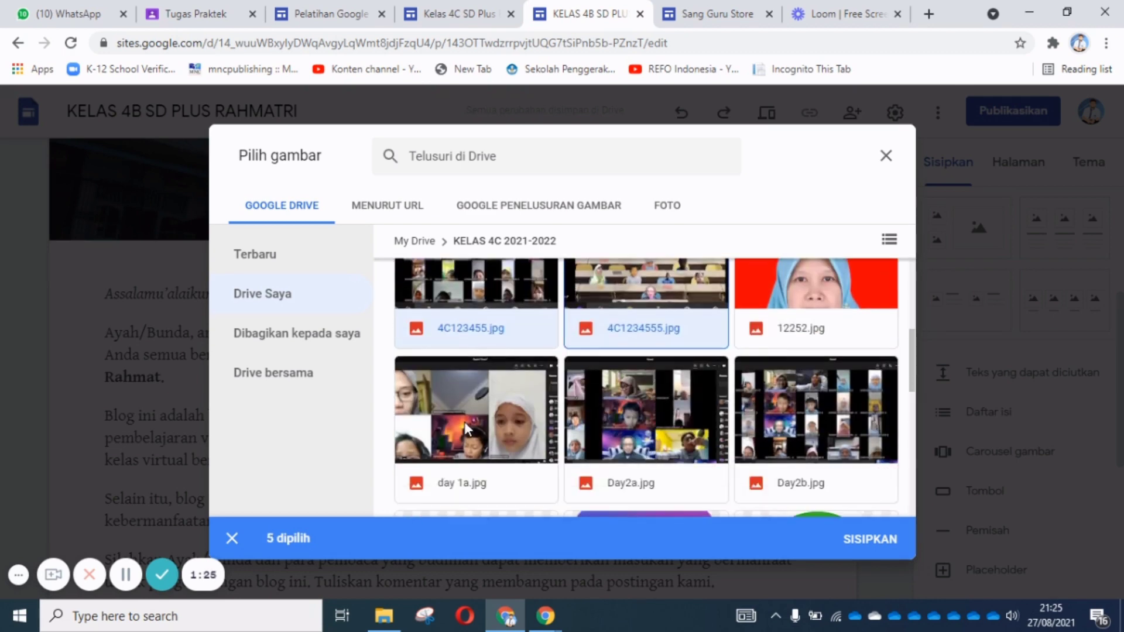
{"action": "left_click", "coordinate": [468, 430]}
{"action": "left_click", "coordinate": [651, 442]}
{"action": "left_click", "coordinate": [781, 433]}
{"action": "scroll", "coordinate": [759, 438], "scroll_direction": "down", "scroll_amount": 1}
{"action": "scroll", "coordinate": [773, 468], "scroll_direction": "down", "scroll_amount": 6}
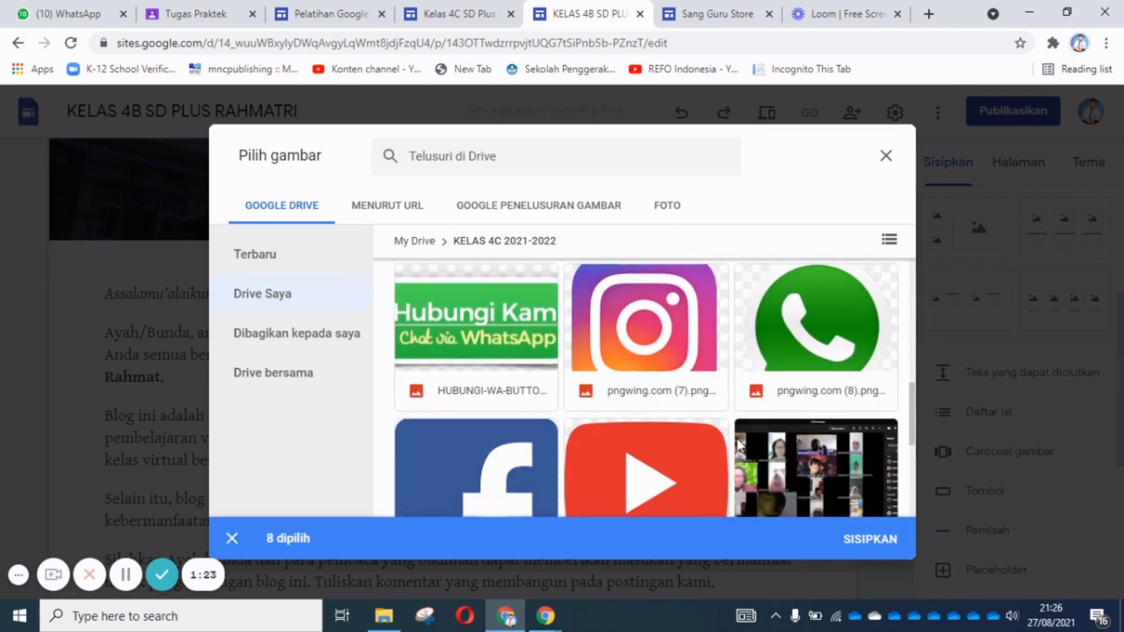
{"action": "left_click", "coordinate": [837, 325]}
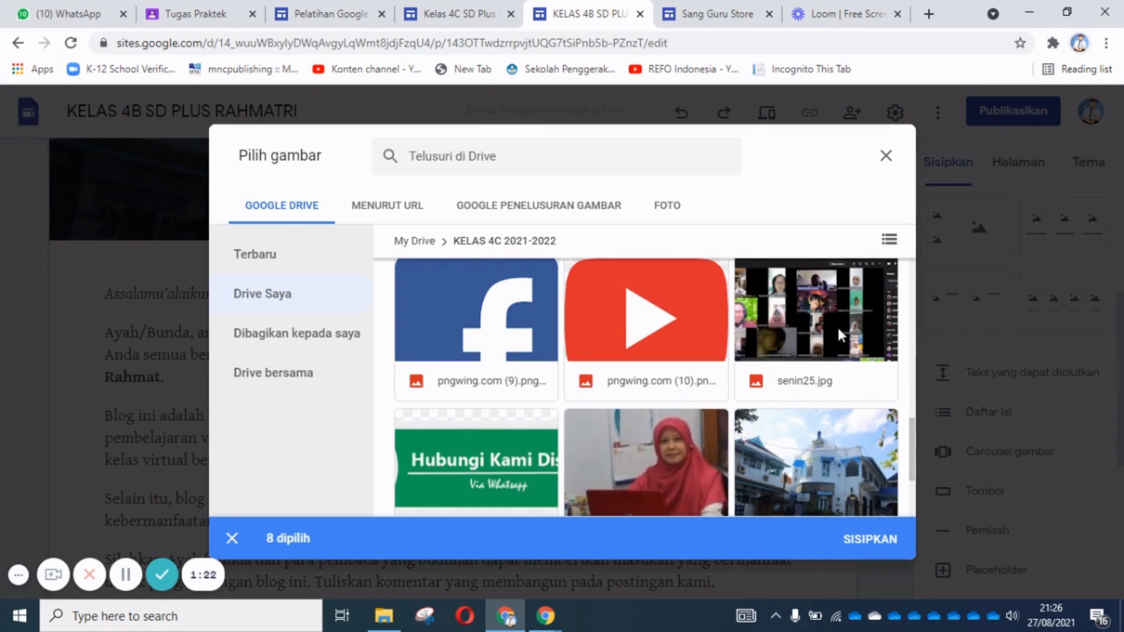
{"action": "left_click", "coordinate": [859, 539]}
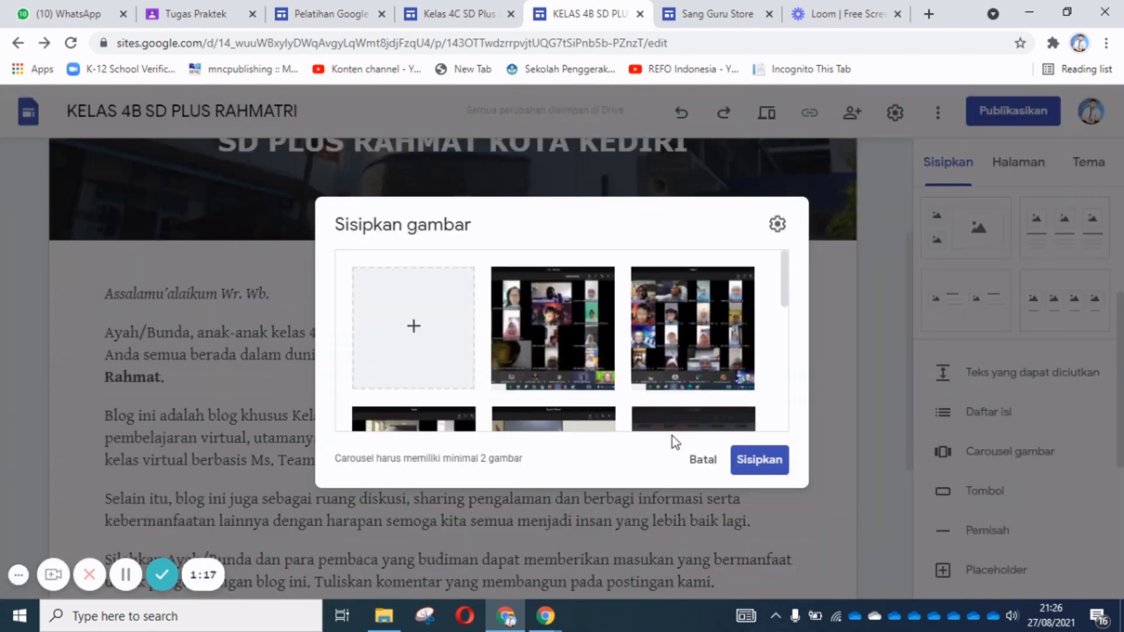
Set the carousel to start automatically with the Menengah transition speed, and insert it on the home page.
{"action": "left_click", "coordinate": [778, 227]}
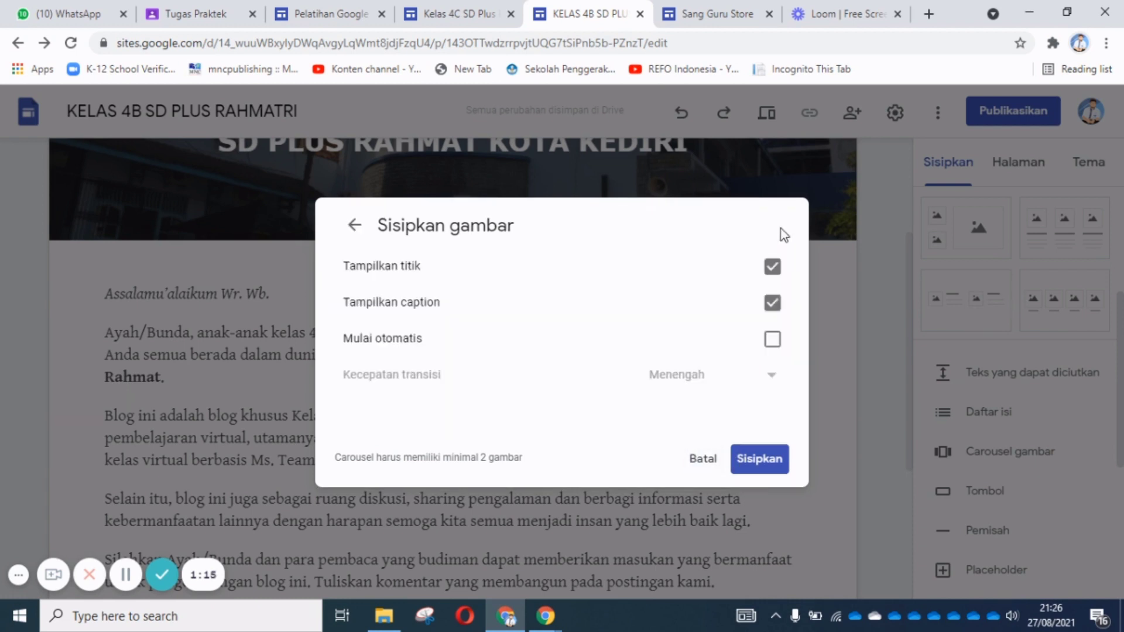
{"action": "left_click", "coordinate": [772, 341]}
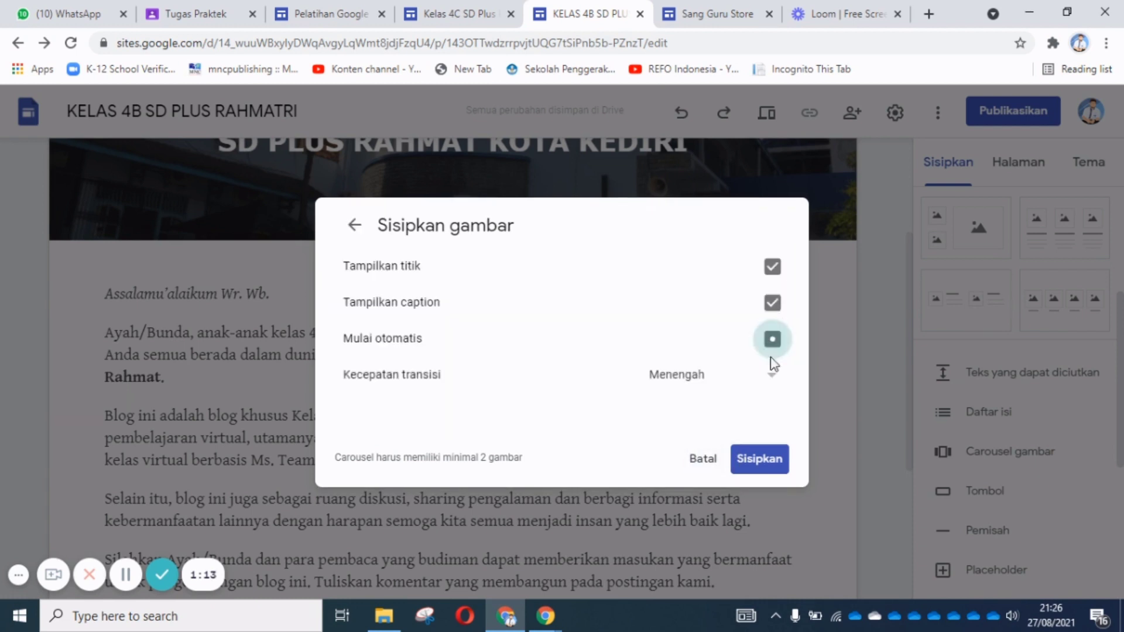
{"action": "left_click", "coordinate": [772, 377]}
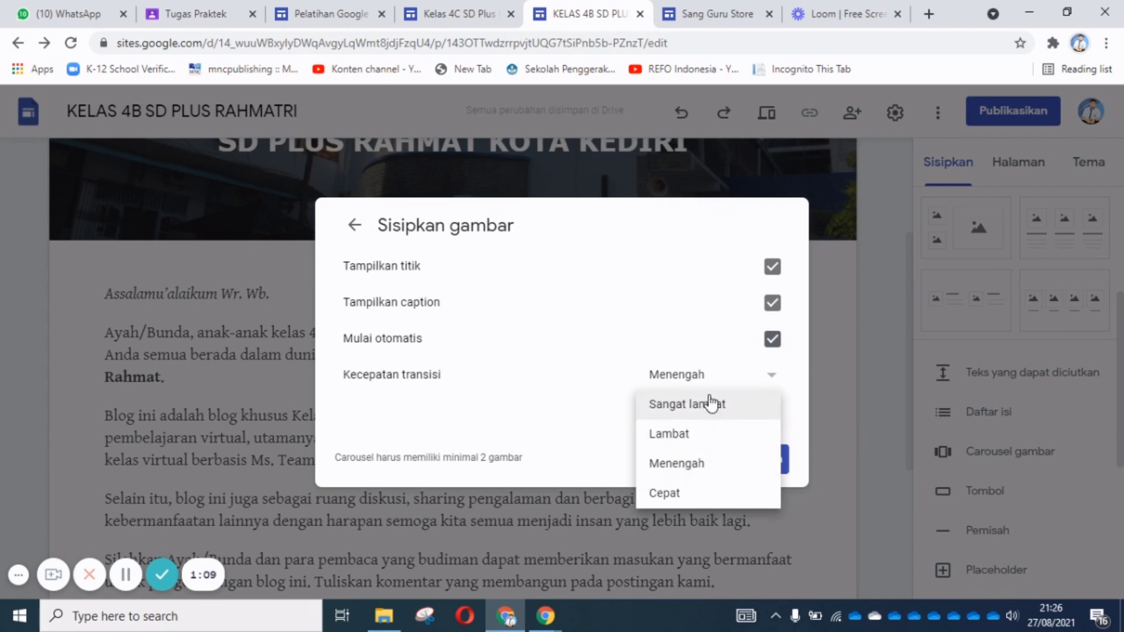
{"action": "left_click", "coordinate": [667, 463]}
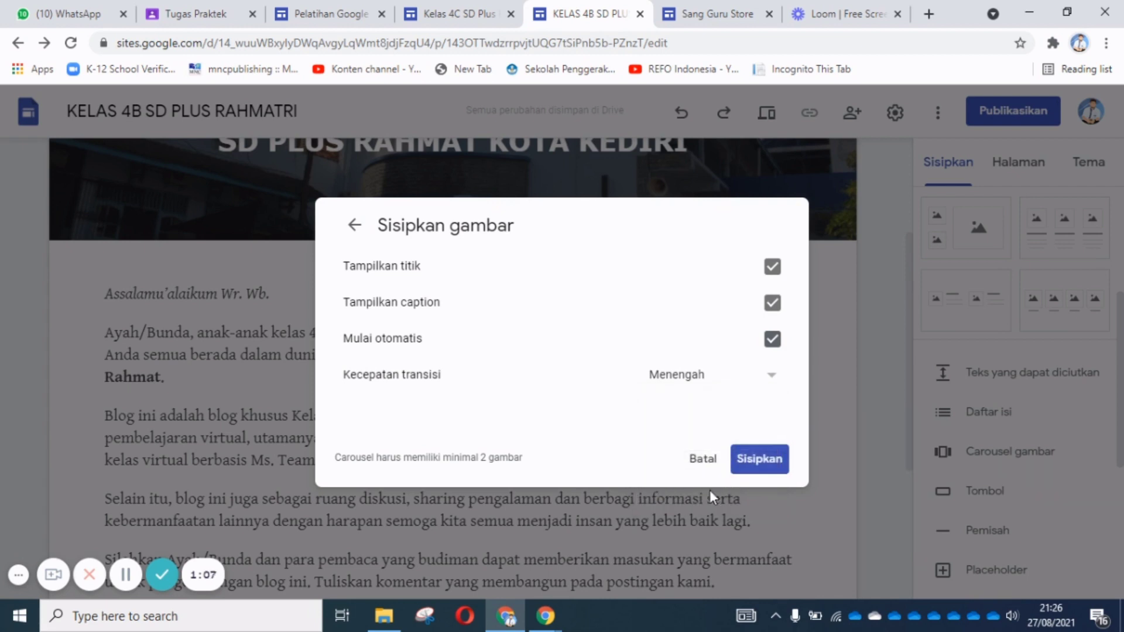
{"action": "left_click", "coordinate": [761, 462]}
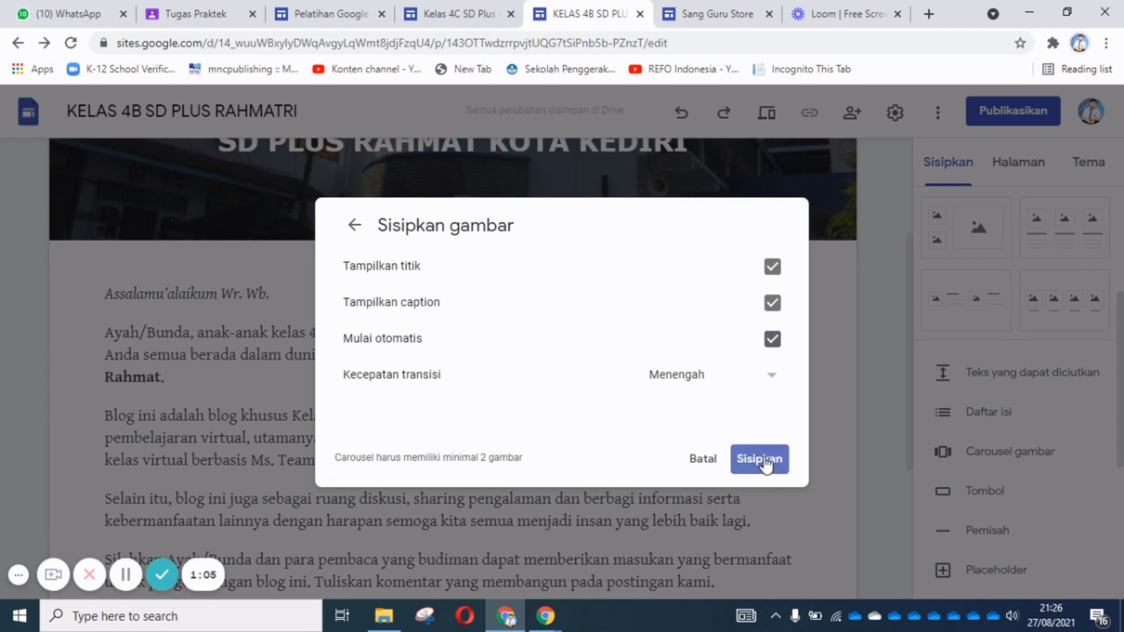
Widen the image carousel to the full content width of its home page section and adjust its lower edge.
{"action": "scroll", "coordinate": [496, 402], "scroll_direction": "up", "scroll_amount": 3}
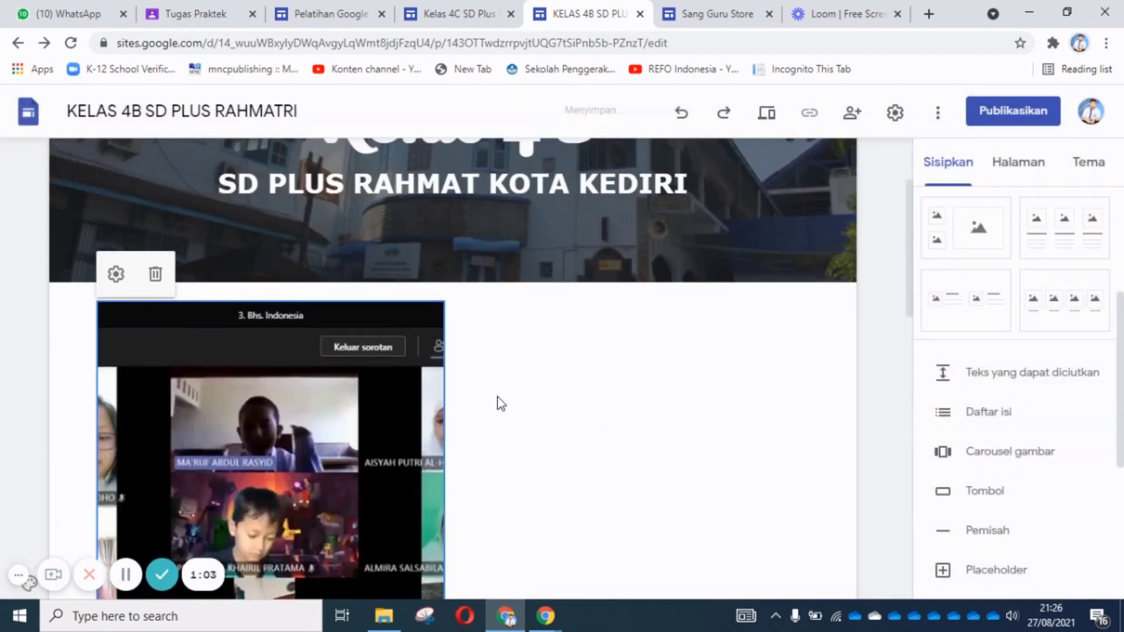
{"action": "scroll", "coordinate": [421, 386], "scroll_direction": "down", "scroll_amount": 4}
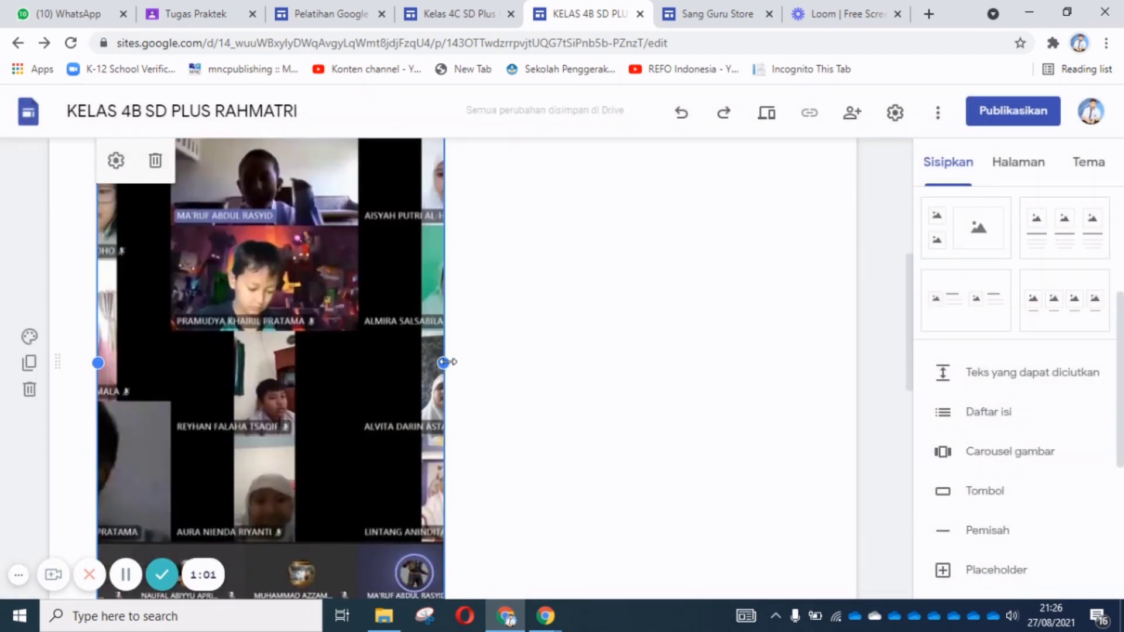
{"action": "left_click_drag", "start_coordinate": [445, 363], "coordinate": [791, 404]}
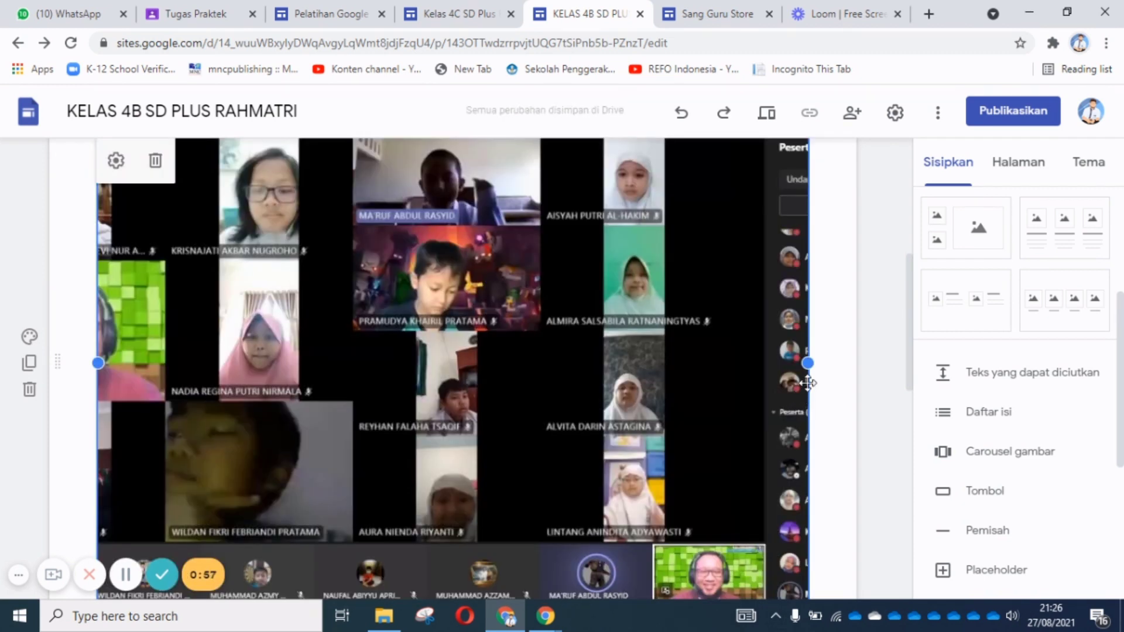
{"action": "left_click_drag", "start_coordinate": [813, 368], "coordinate": [837, 372]}
{"action": "scroll", "coordinate": [534, 421], "scroll_direction": "down", "scroll_amount": 4}
{"action": "left_click_drag", "start_coordinate": [458, 403], "coordinate": [490, 282]}
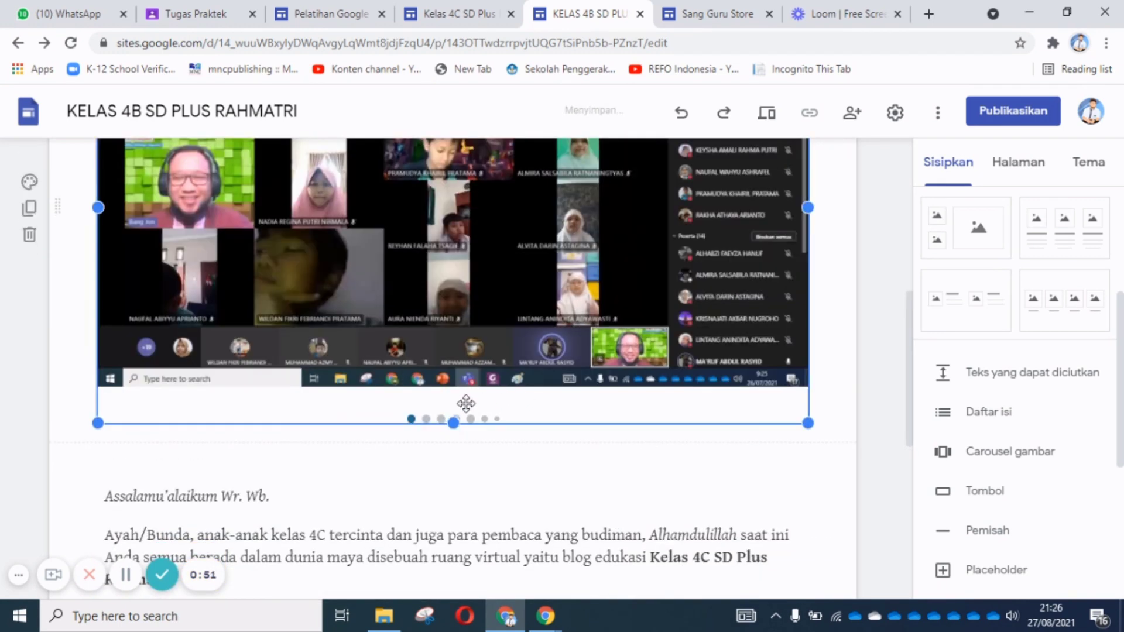
{"action": "mouse_move", "coordinate": [454, 422]}
{"action": "left_mouse_down"}
{"action": "mouse_move", "coordinate": [456, 381]}
{"action": "mouse_move", "coordinate": [466, 431]}
{"action": "left_mouse_up"}
{"action": "left_click", "coordinate": [607, 440]}
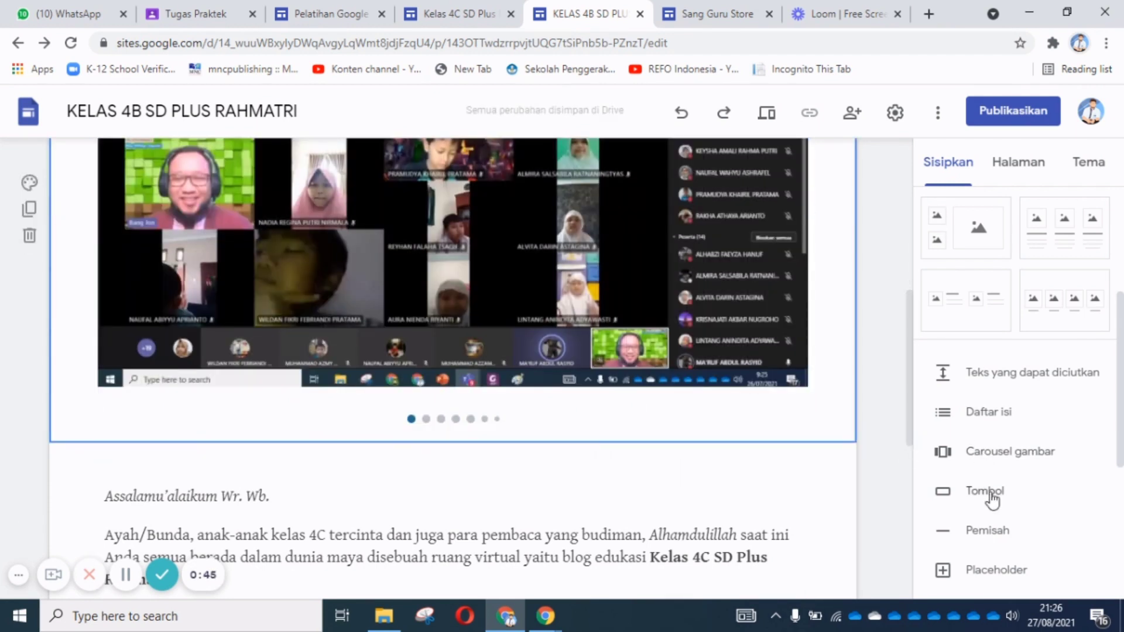
Preview the KELAS 4B home page and examine how the carousel and welcome text look in desktop, tablet and phone layouts.
{"action": "scroll", "coordinate": [999, 464], "scroll_direction": "up", "scroll_amount": 3}
{"action": "scroll", "coordinate": [828, 397], "scroll_direction": "up", "scroll_amount": 4}
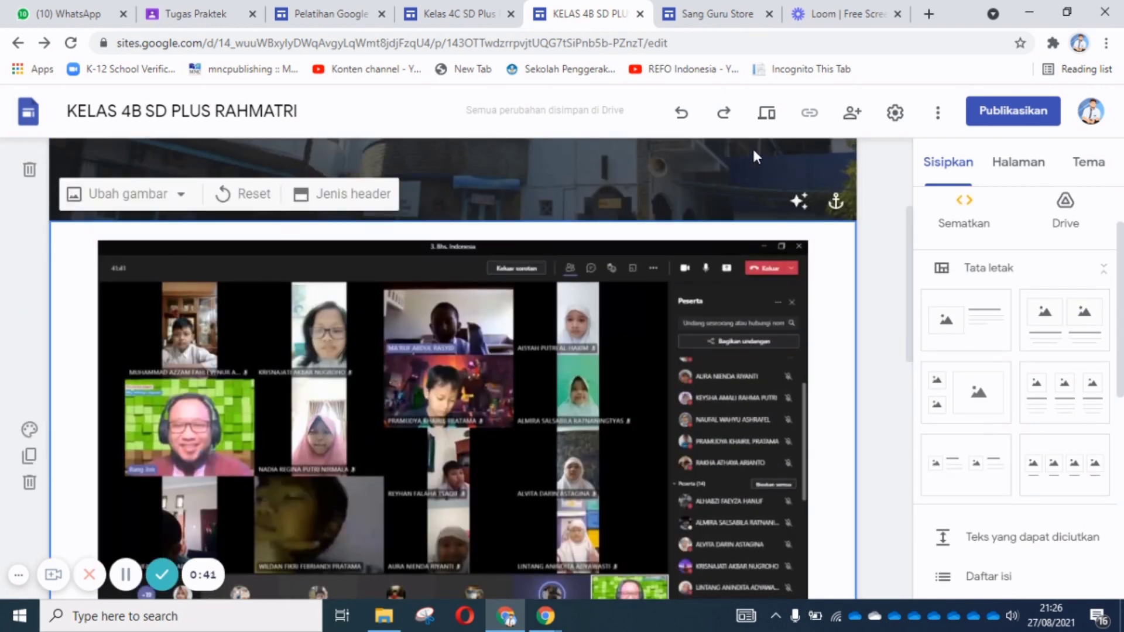
{"action": "left_click", "coordinate": [766, 112]}
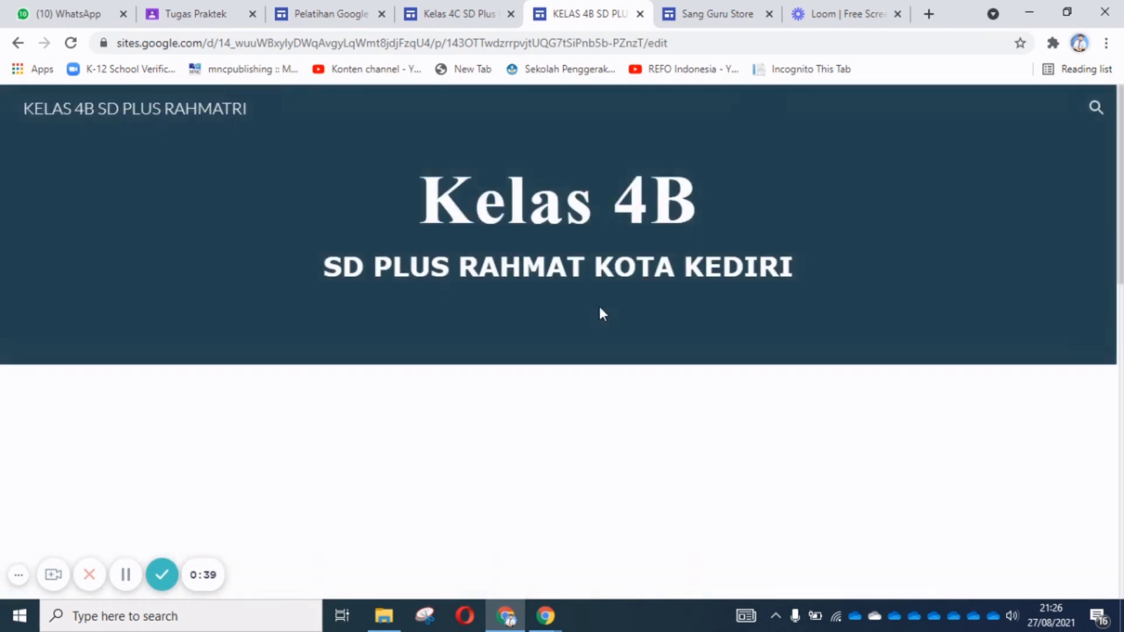
{"action": "scroll", "coordinate": [755, 459], "scroll_direction": "down", "scroll_amount": 5}
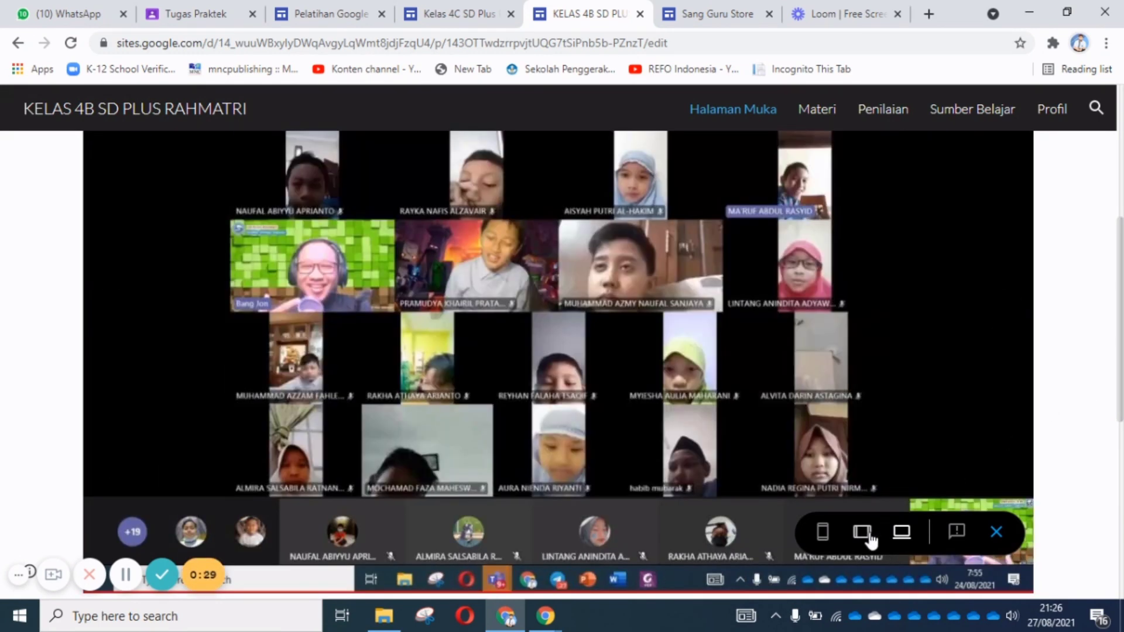
{"action": "left_click", "coordinate": [863, 531]}
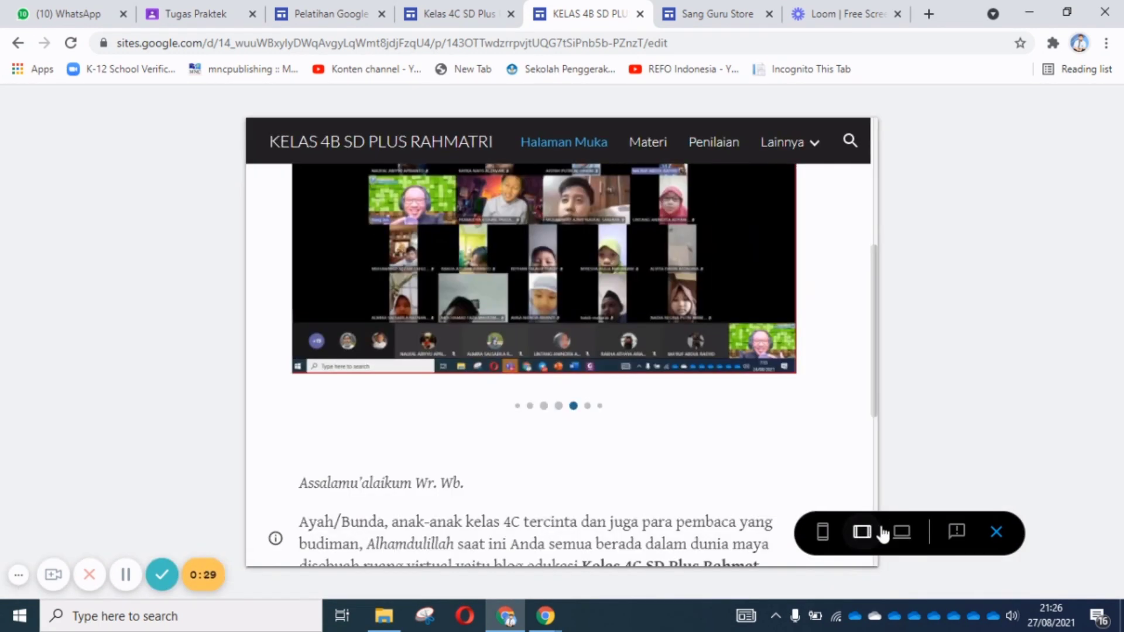
{"action": "scroll", "coordinate": [781, 348], "scroll_direction": "up", "scroll_amount": 1}
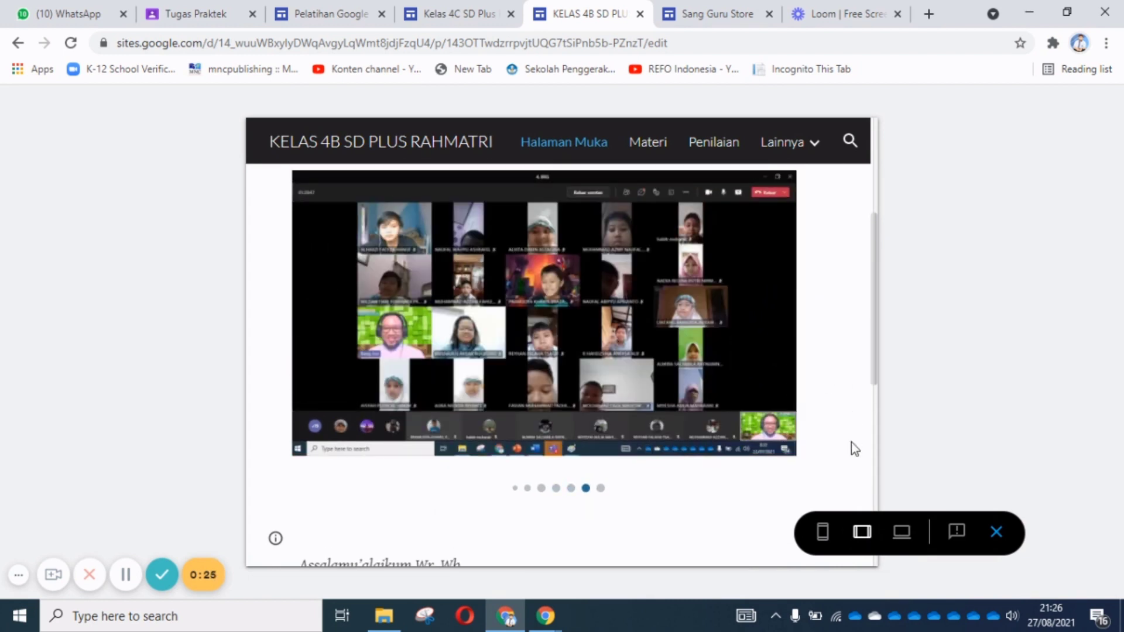
{"action": "left_click", "coordinate": [822, 531]}
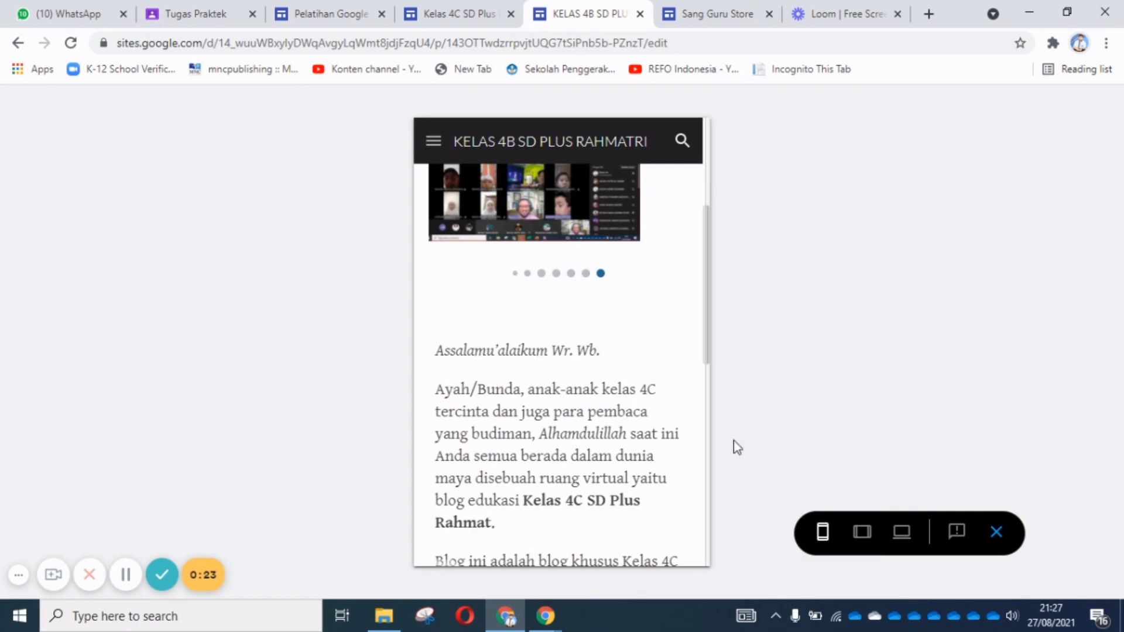
{"action": "scroll", "coordinate": [628, 371], "scroll_direction": "up", "scroll_amount": 3}
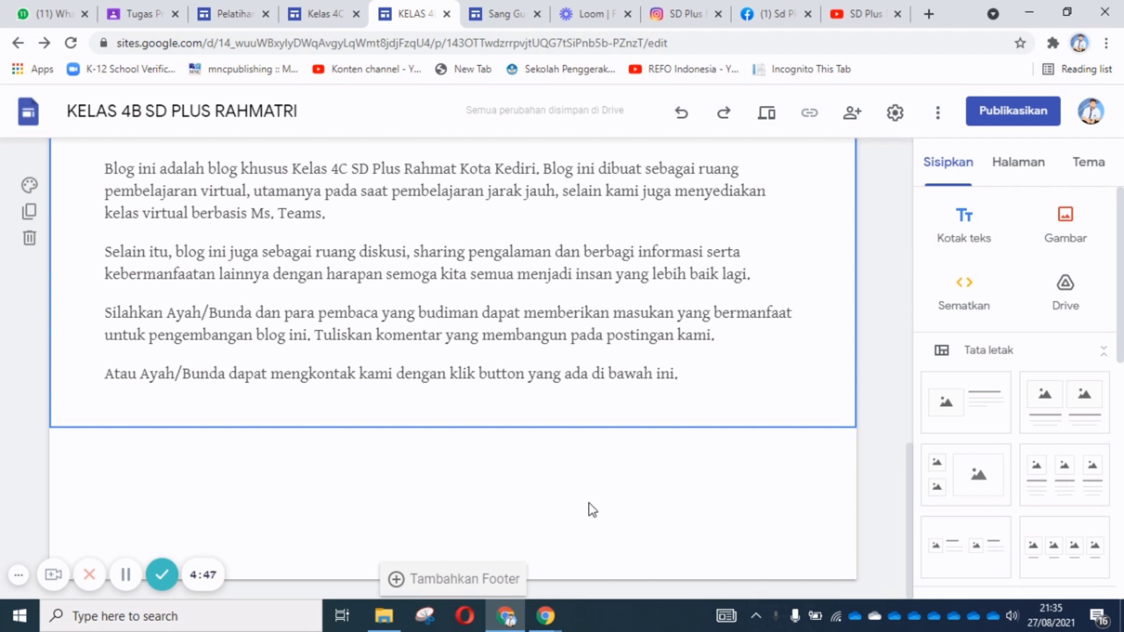
Start inserting existing images below the welcome text, using the KELAS 4C 2021-2022 folder in Drive Saya as the source.
{"action": "left_click", "coordinate": [317, 498]}
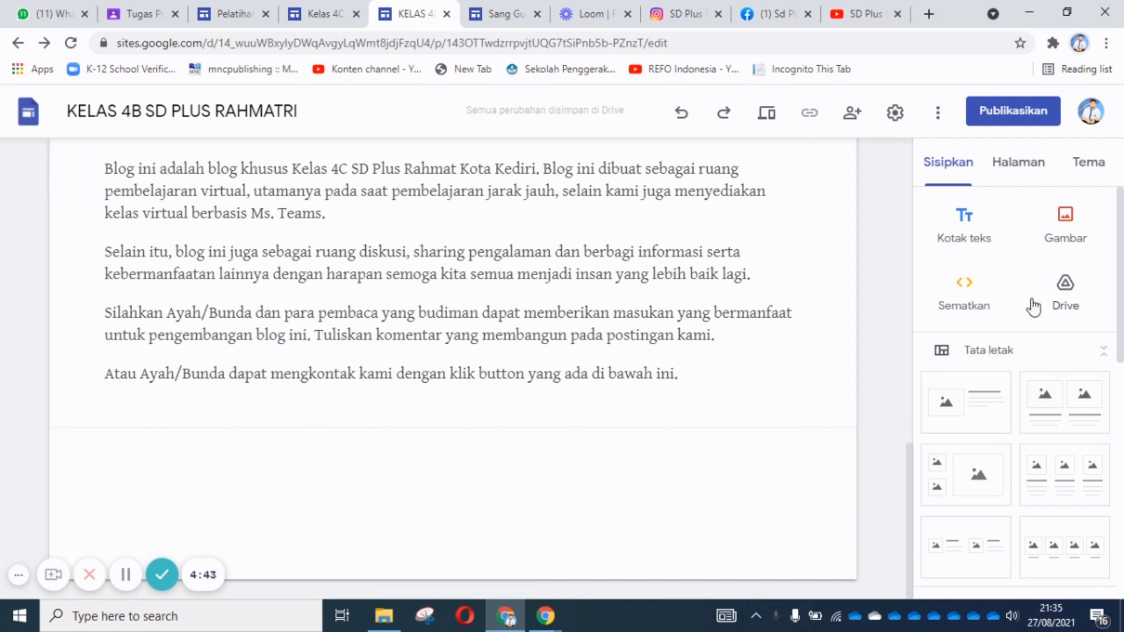
{"action": "left_click", "coordinate": [1066, 237]}
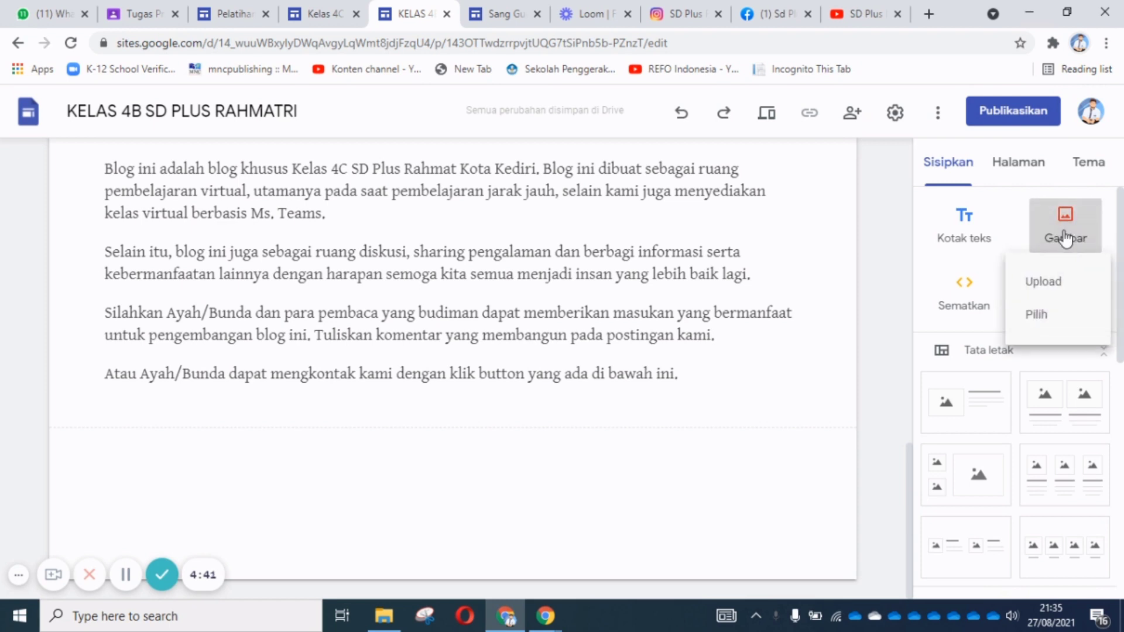
{"action": "left_click", "coordinate": [1035, 314]}
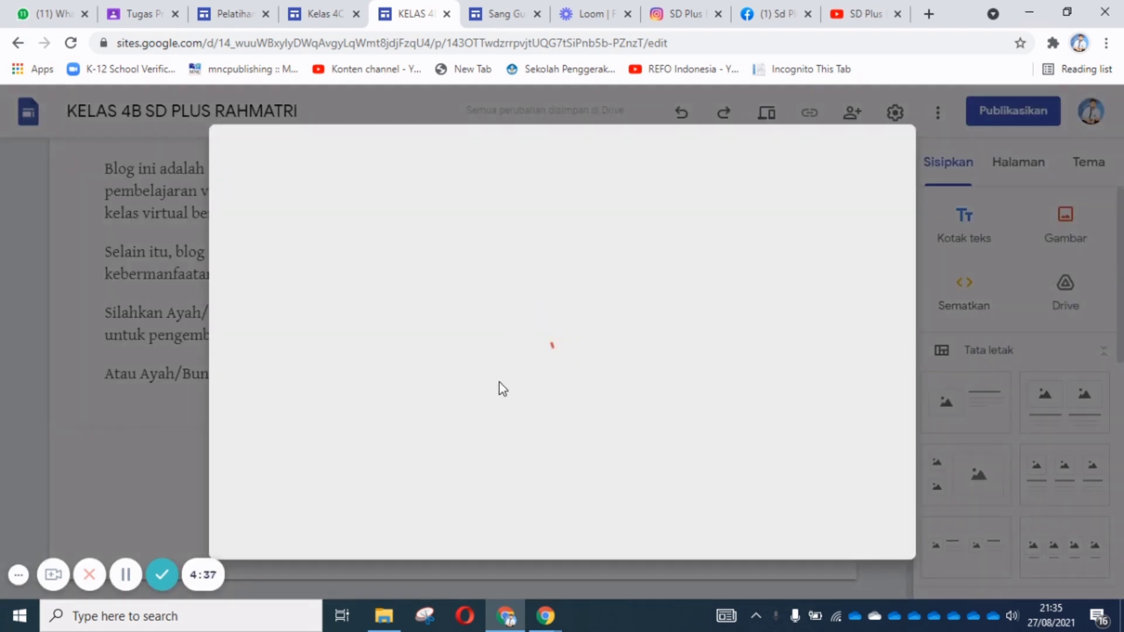
{"action": "left_click", "coordinate": [289, 309]}
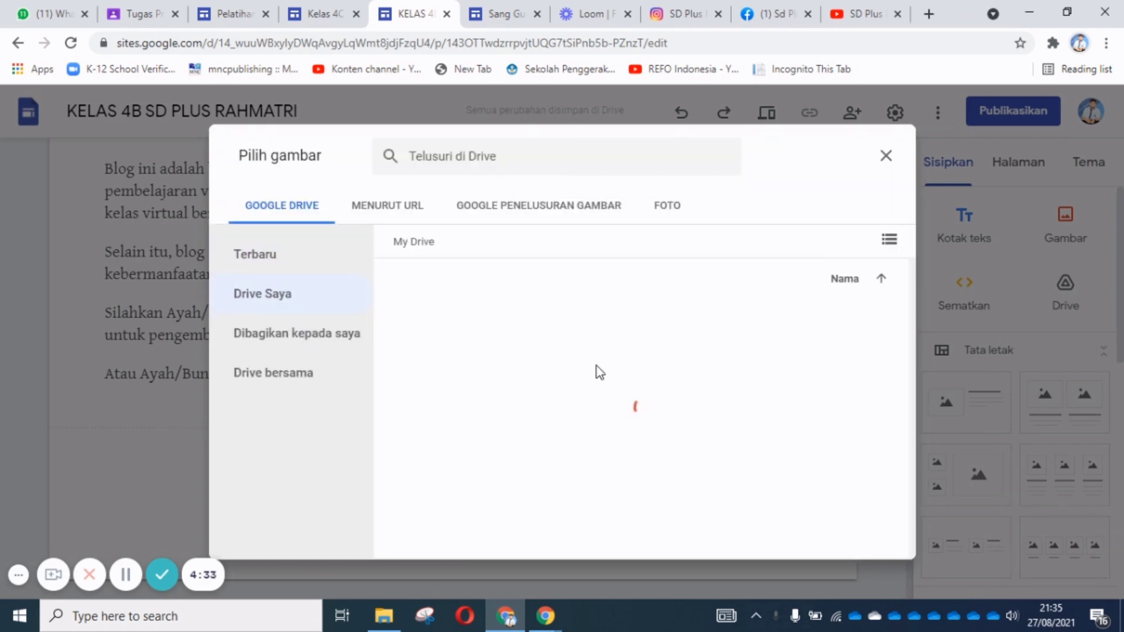
{"action": "scroll", "coordinate": [703, 404], "scroll_direction": "down", "scroll_amount": 3}
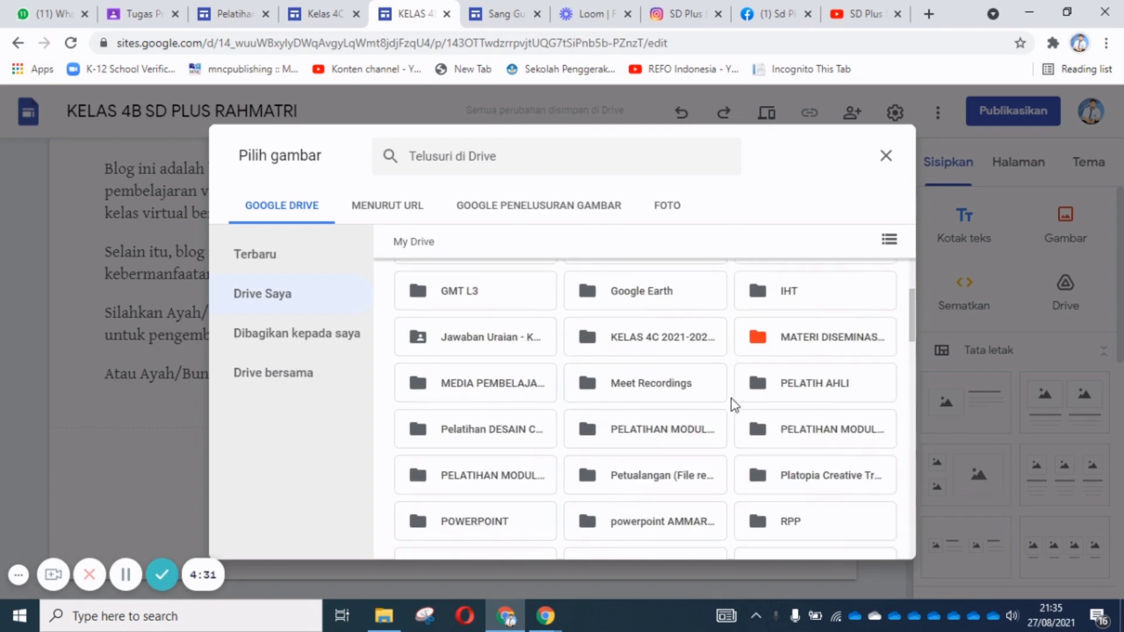
{"action": "double_click", "coordinate": [644, 350]}
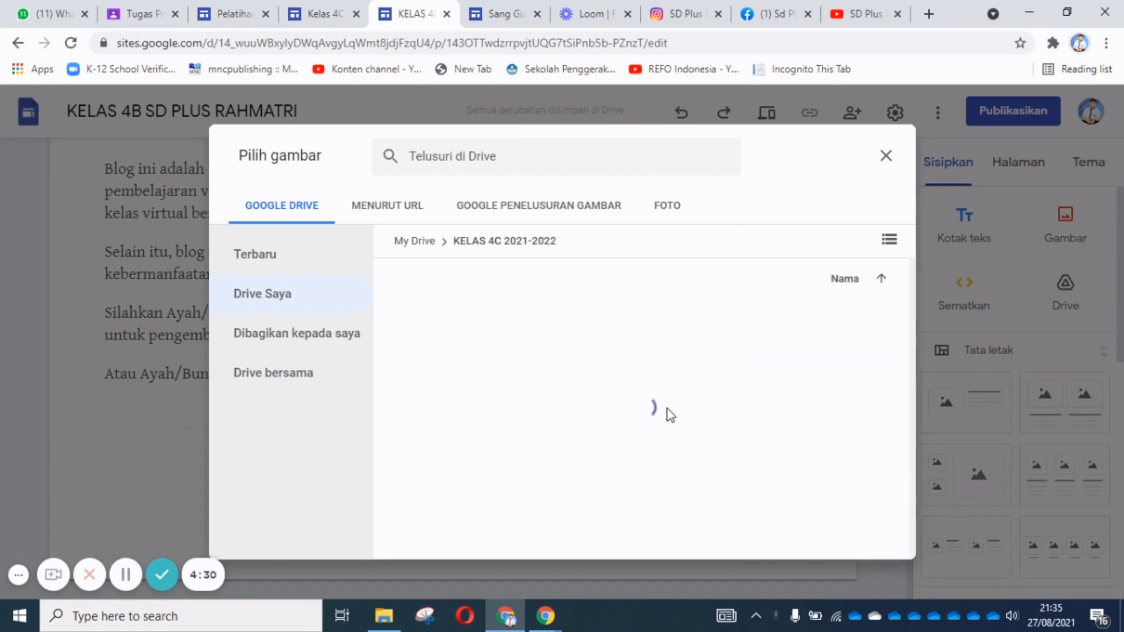
Select the Facebook, YouTube, Instagram and WhatsApp logo images in the KELAS 4C 2021-2022 folder and insert them below the welcome text.
{"action": "scroll", "coordinate": [661, 431], "scroll_direction": "down", "scroll_amount": 4}
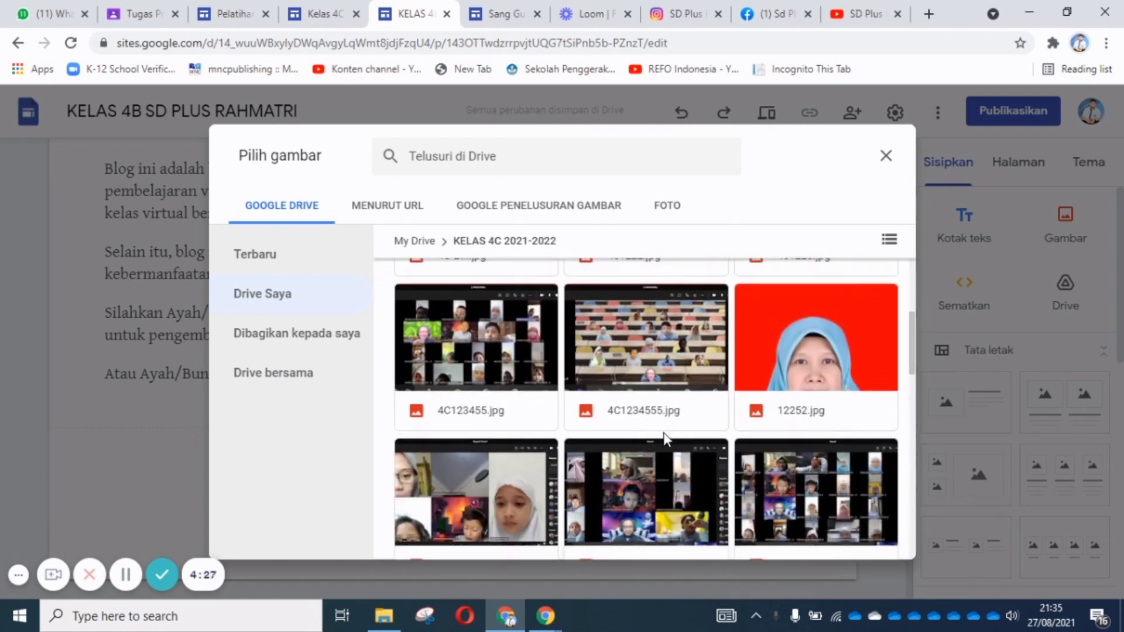
{"action": "scroll", "coordinate": [668, 410], "scroll_direction": "down", "scroll_amount": 5}
{"action": "scroll", "coordinate": [673, 362], "scroll_direction": "up", "scroll_amount": 1}
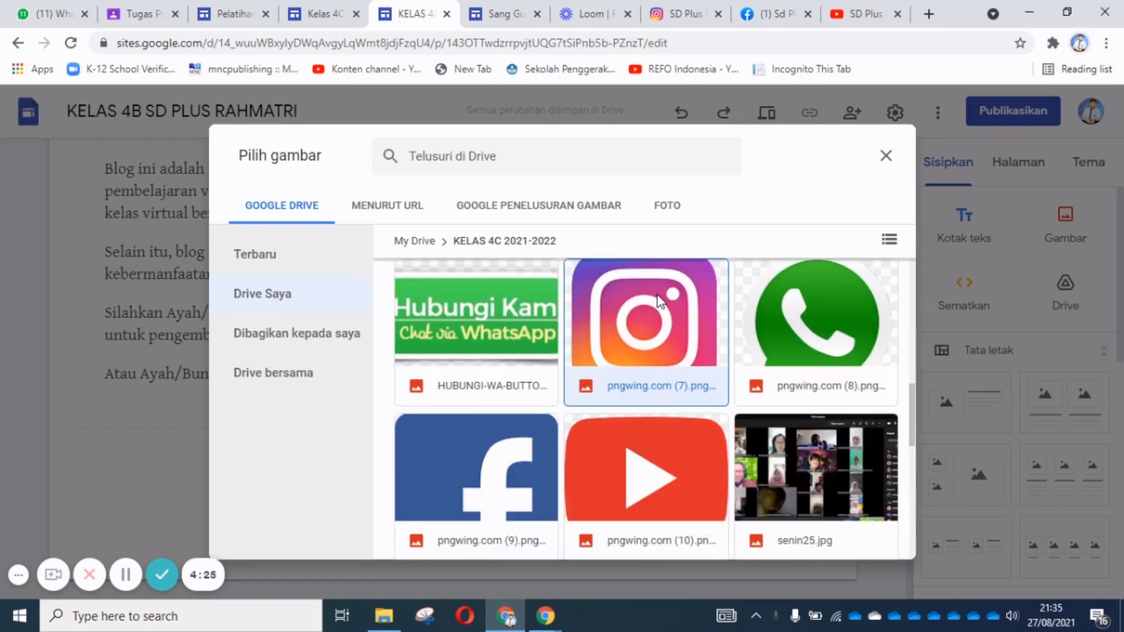
{"action": "left_click", "coordinate": [678, 335]}
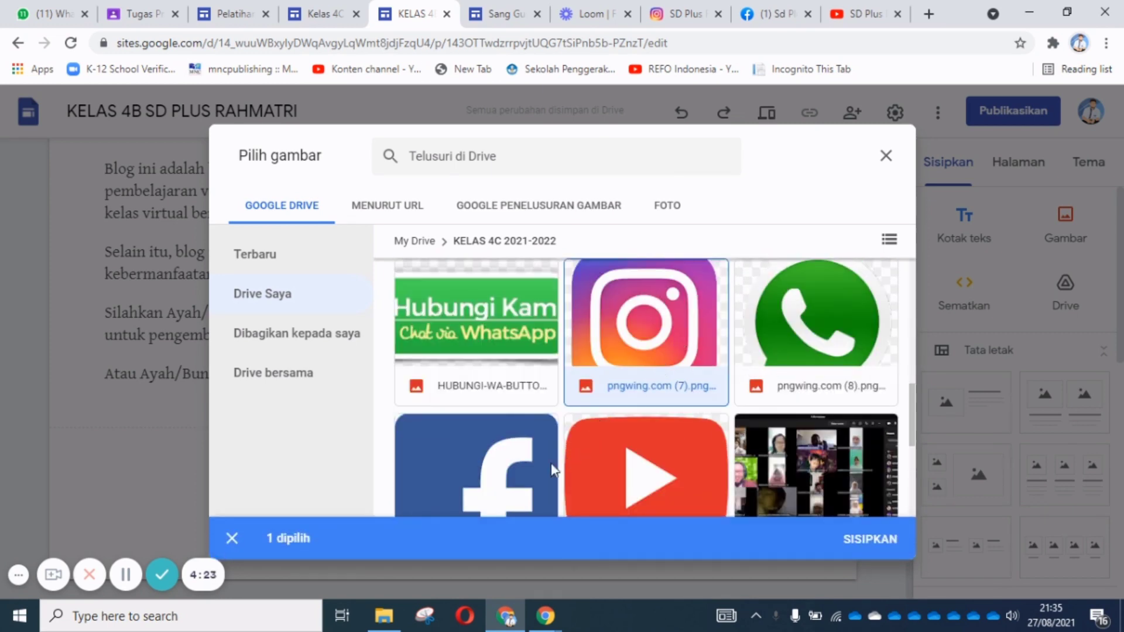
{"action": "left_click", "coordinate": [509, 483]}
{"action": "left_click", "coordinate": [648, 472]}
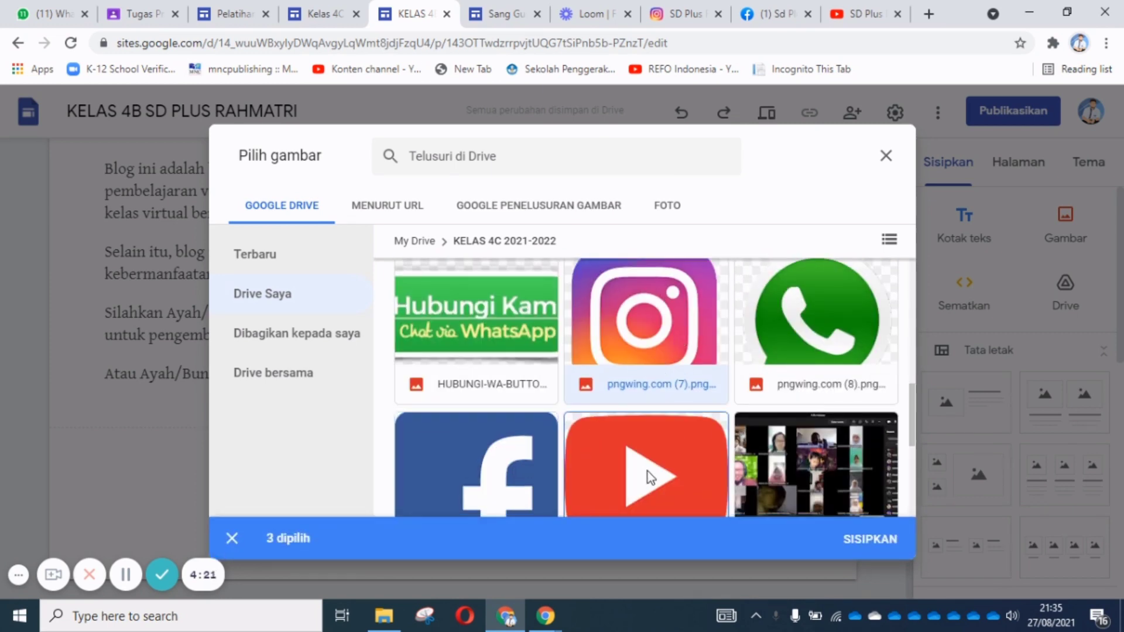
{"action": "left_click", "coordinate": [651, 345]}
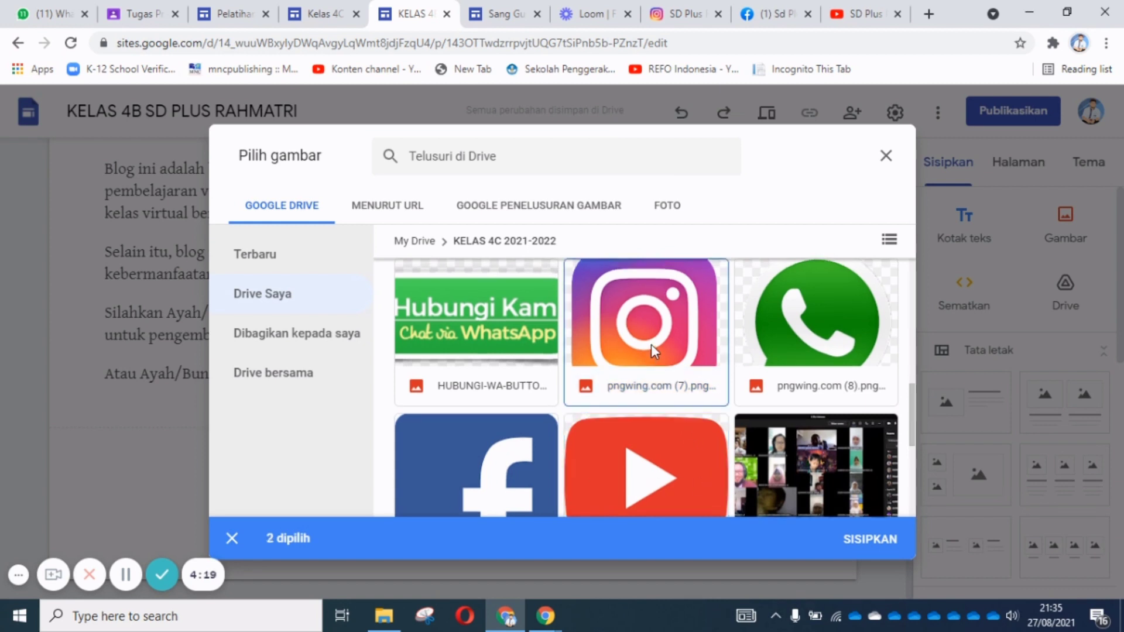
{"action": "left_click", "coordinate": [644, 347]}
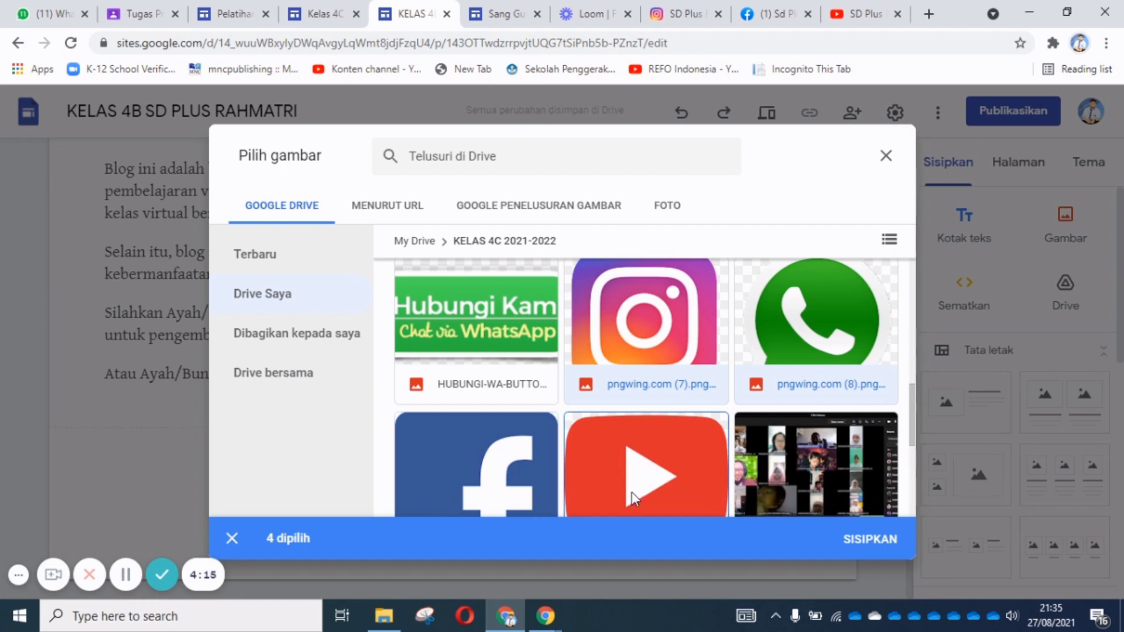
{"action": "left_click", "coordinate": [853, 539]}
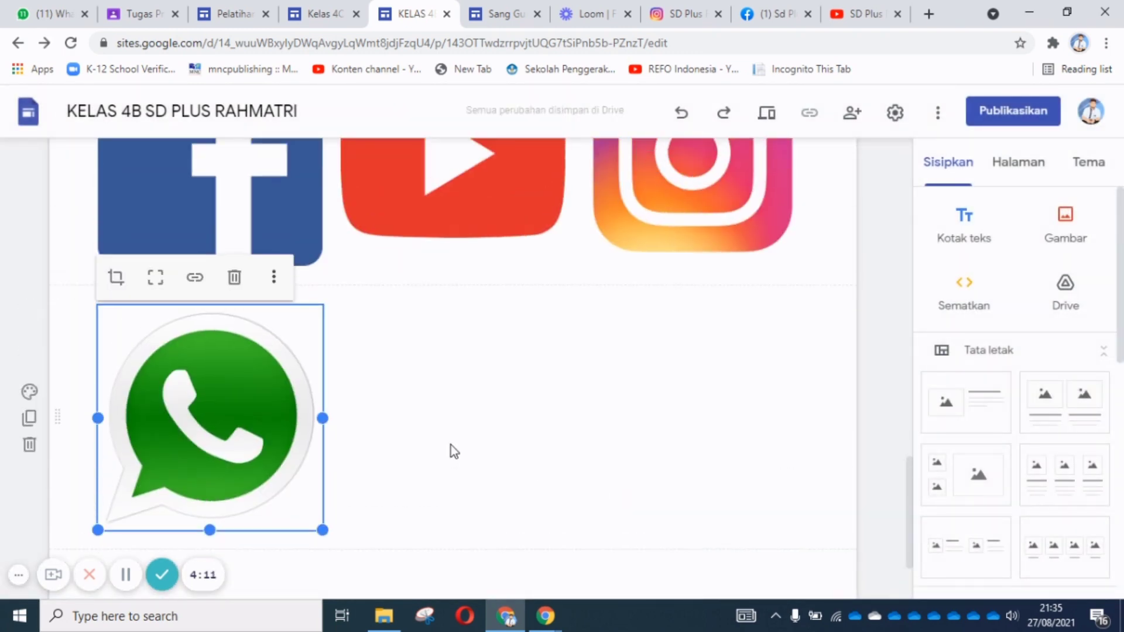
Shrink the Facebook, YouTube and Instagram logos below the welcome text to less than half their inserted width.
{"action": "scroll", "coordinate": [375, 427], "scroll_direction": "up", "scroll_amount": 1}
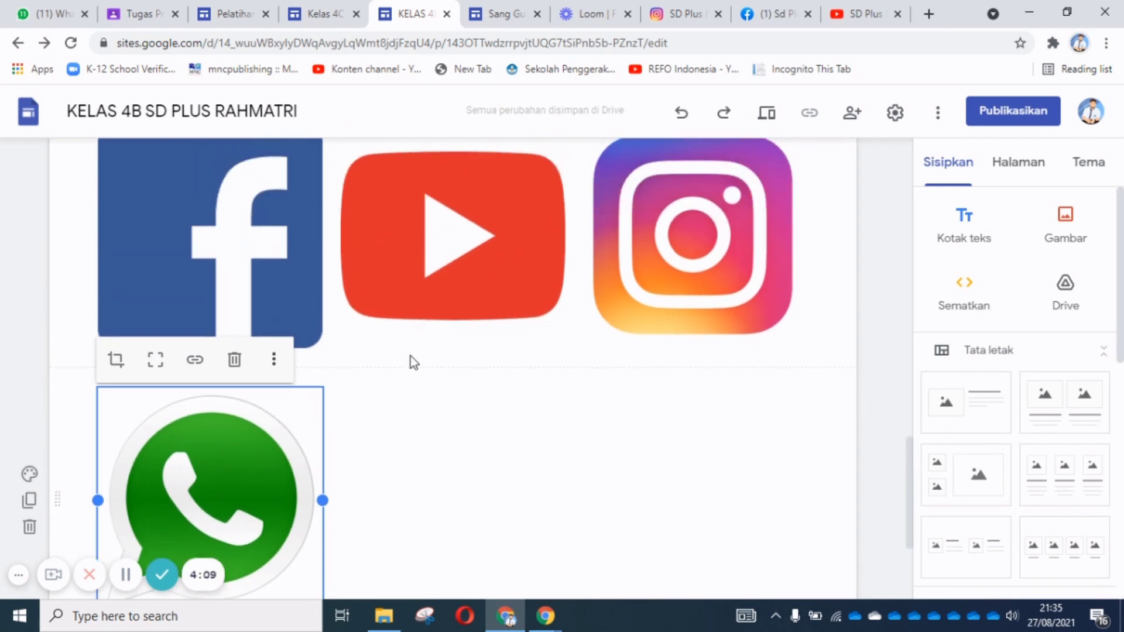
{"action": "scroll", "coordinate": [408, 397], "scroll_direction": "up", "scroll_amount": 2}
{"action": "left_click", "coordinate": [264, 369]}
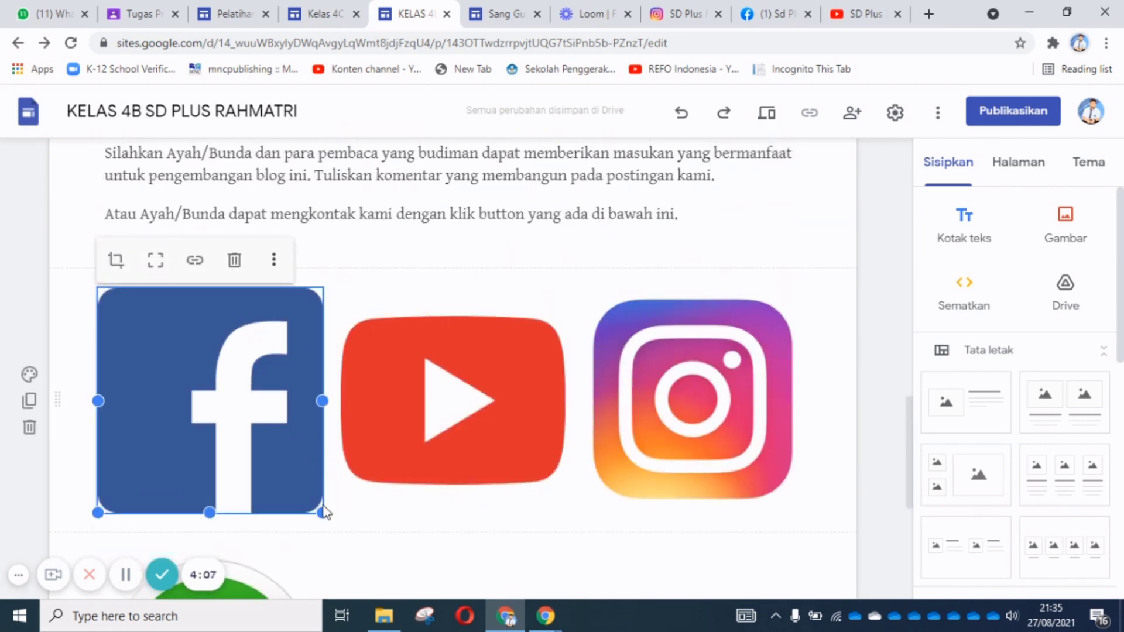
{"action": "left_click_drag", "start_coordinate": [324, 513], "coordinate": [198, 377]}
{"action": "left_click", "coordinate": [436, 410]}
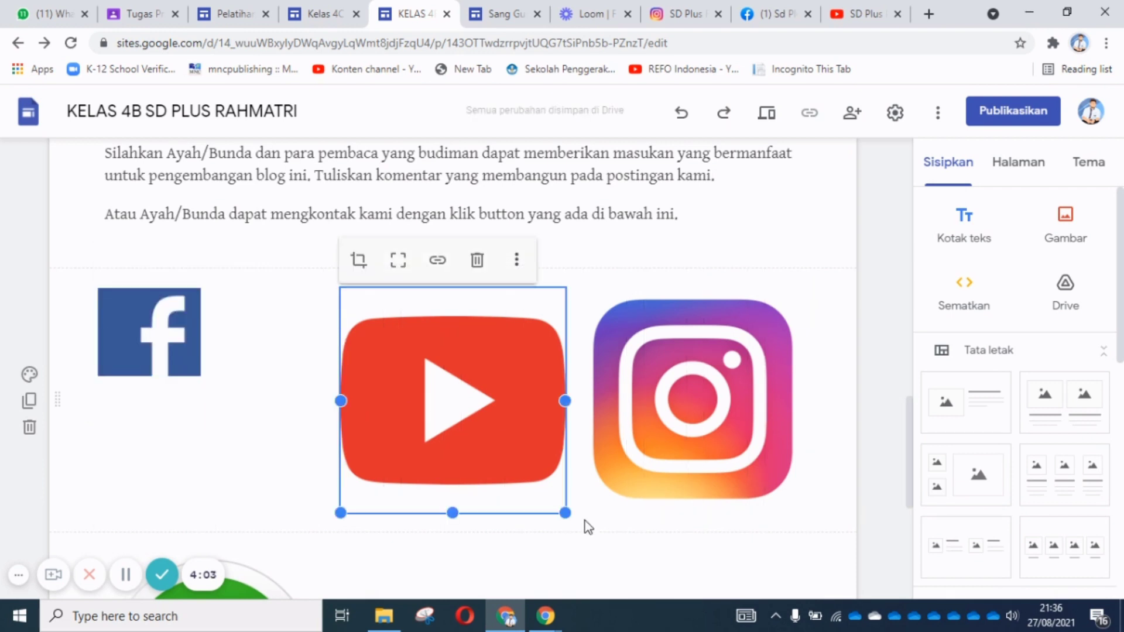
{"action": "left_click_drag", "start_coordinate": [565, 512], "coordinate": [439, 431]}
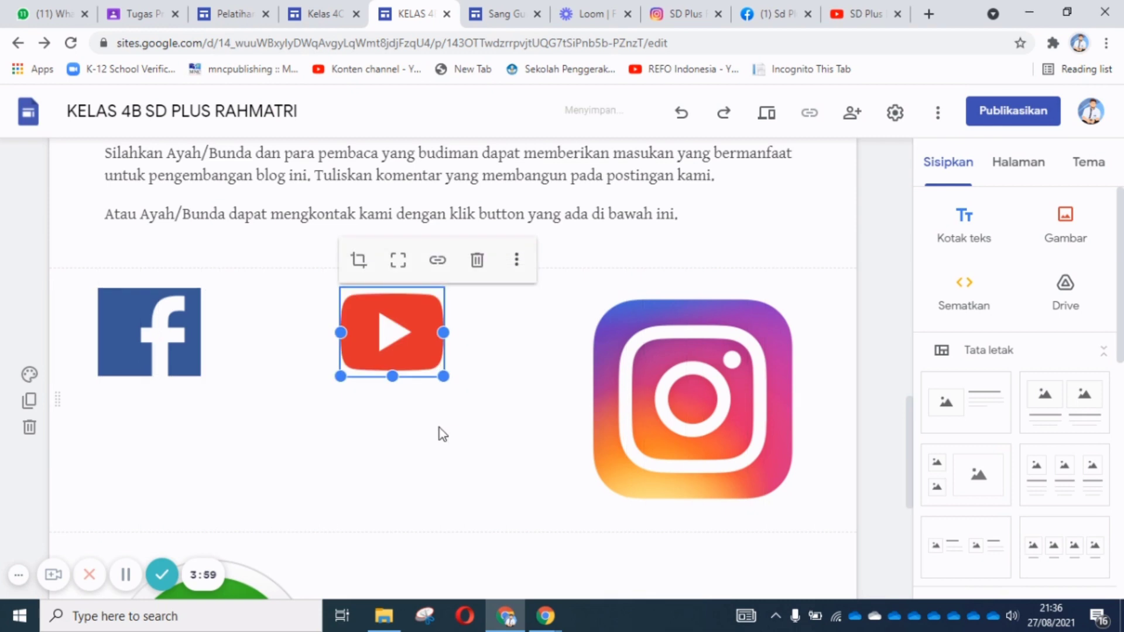
{"action": "left_click", "coordinate": [666, 348]}
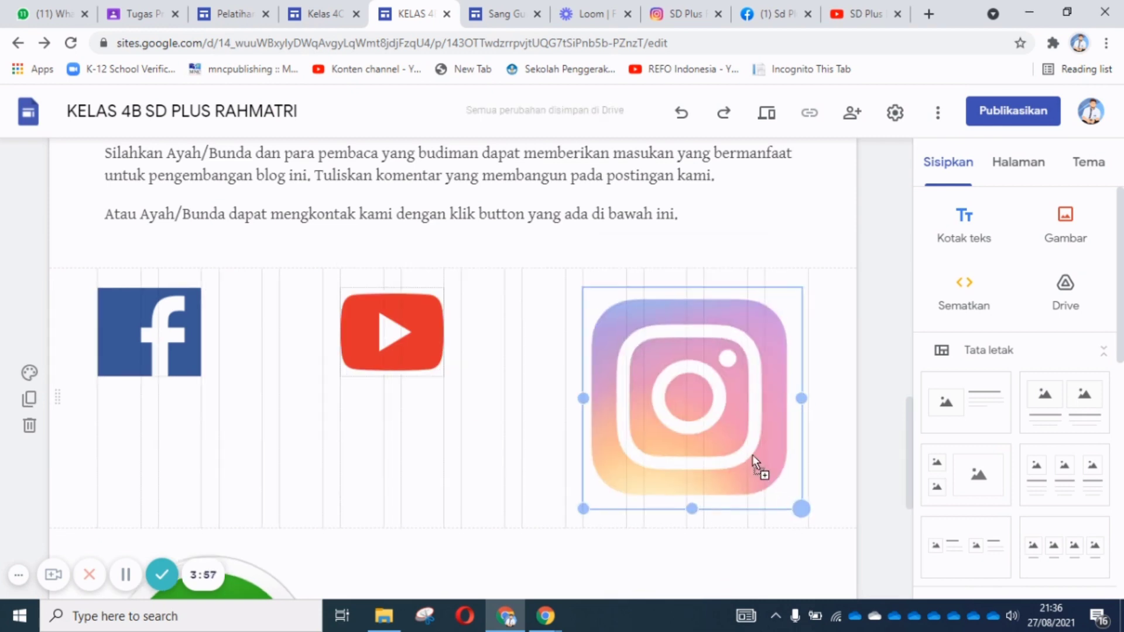
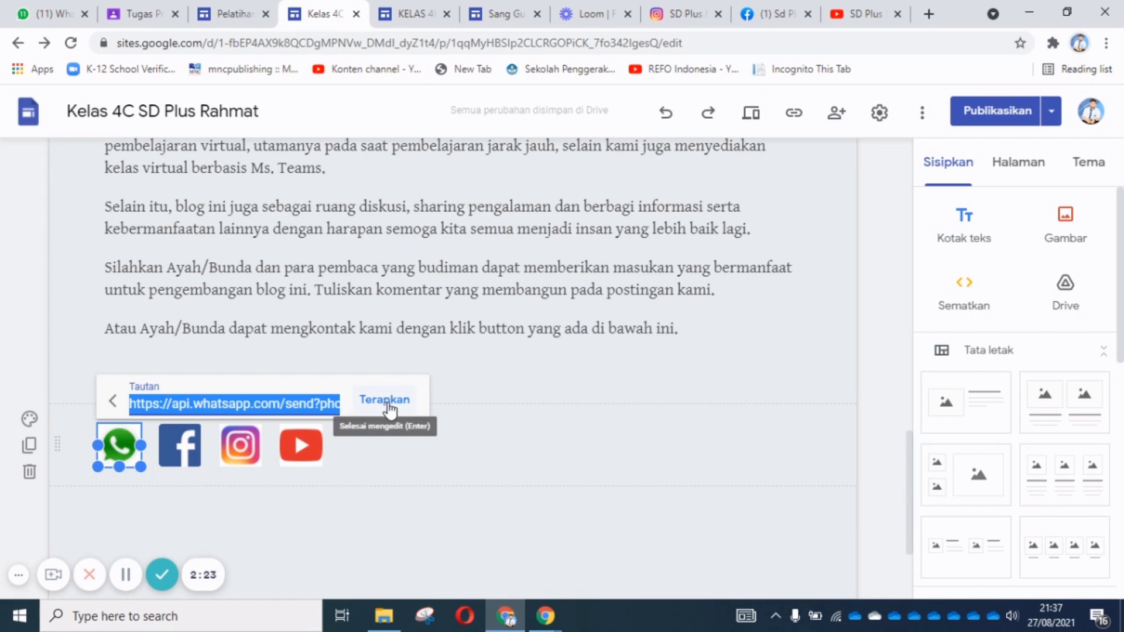
Return to the KELAS 4B site and link the WhatsApp icon to the copied api.whatsapp.com address.
{"action": "left_click", "coordinate": [410, 15]}
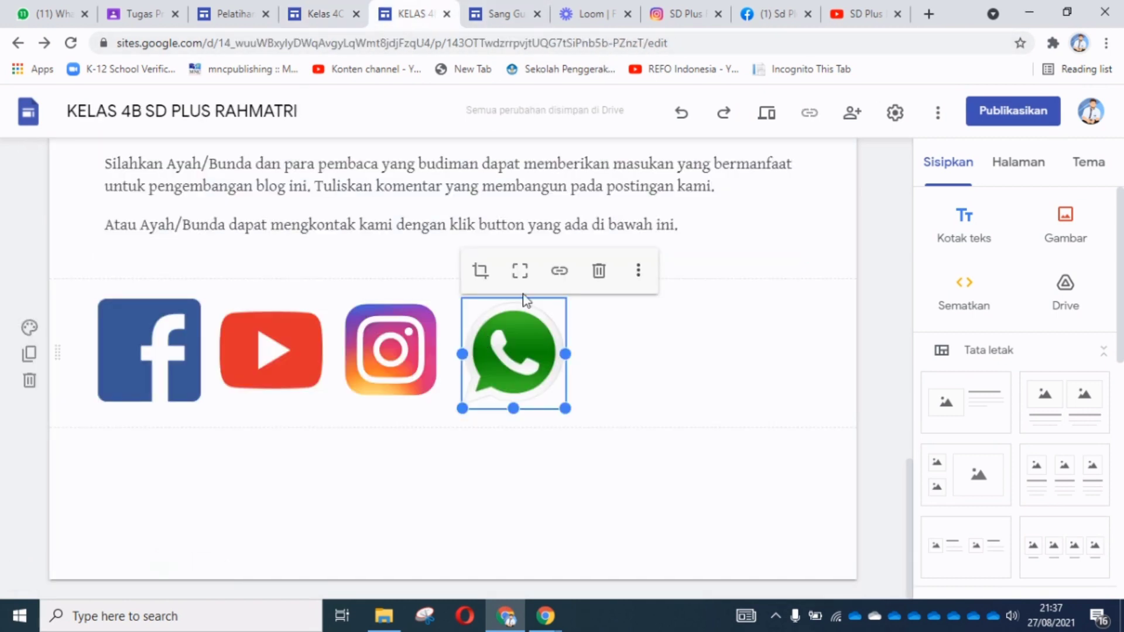
{"action": "left_click", "coordinate": [558, 270]}
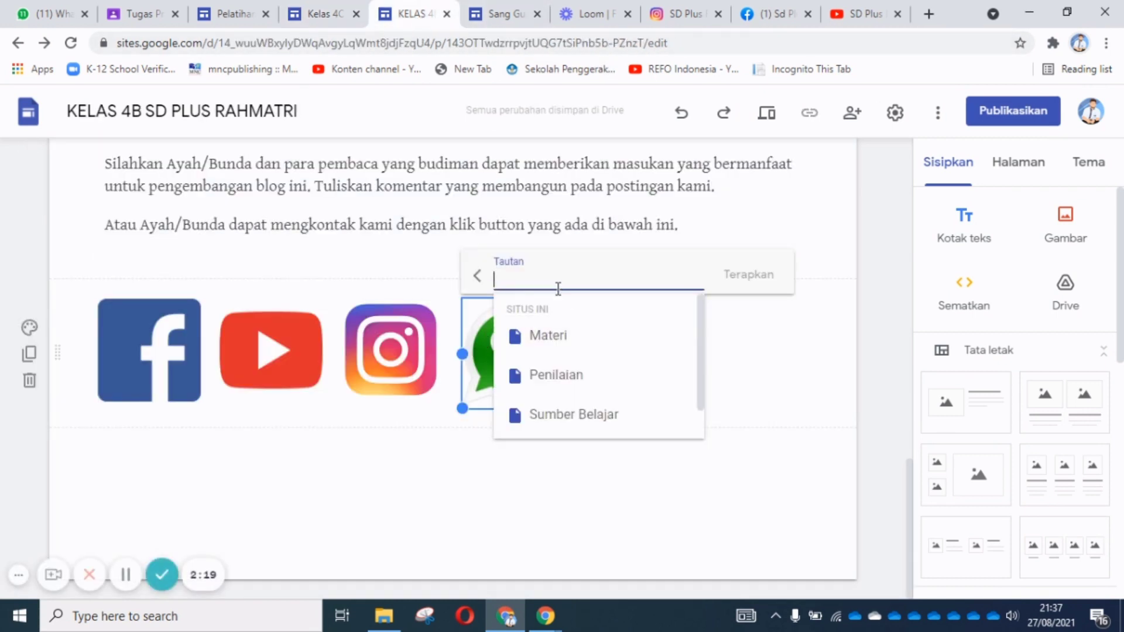
{"action": "key", "text": "ctrl+v"}
{"action": "left_click", "coordinate": [739, 276]}
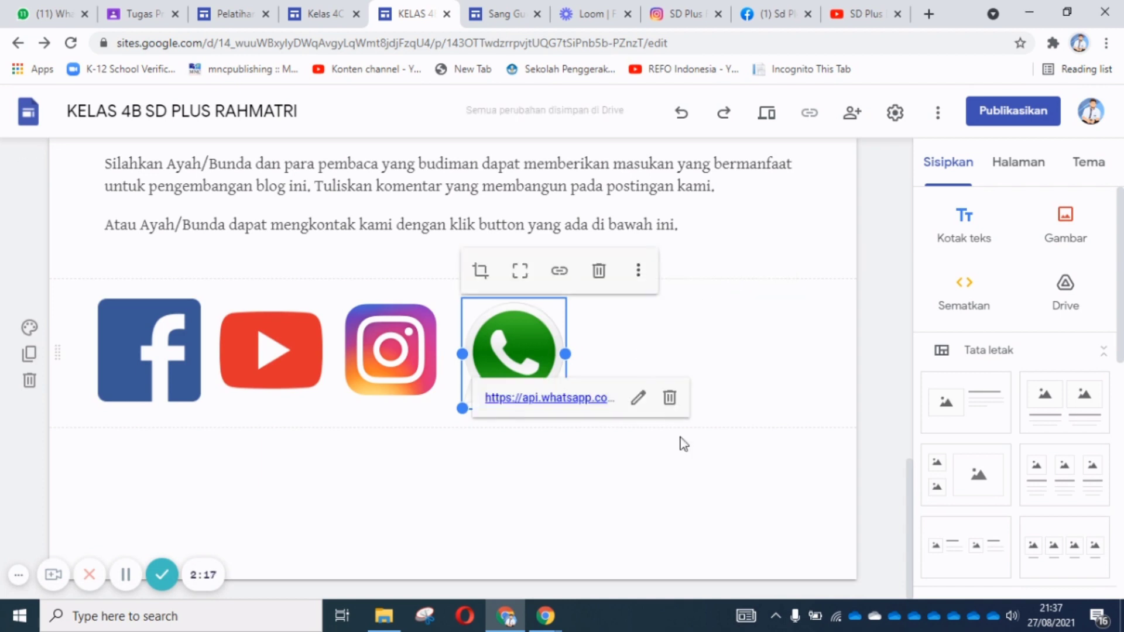
Preview the home page in the phone layout and test the links of the Facebook and YouTube icons.
{"action": "left_click", "coordinate": [762, 120]}
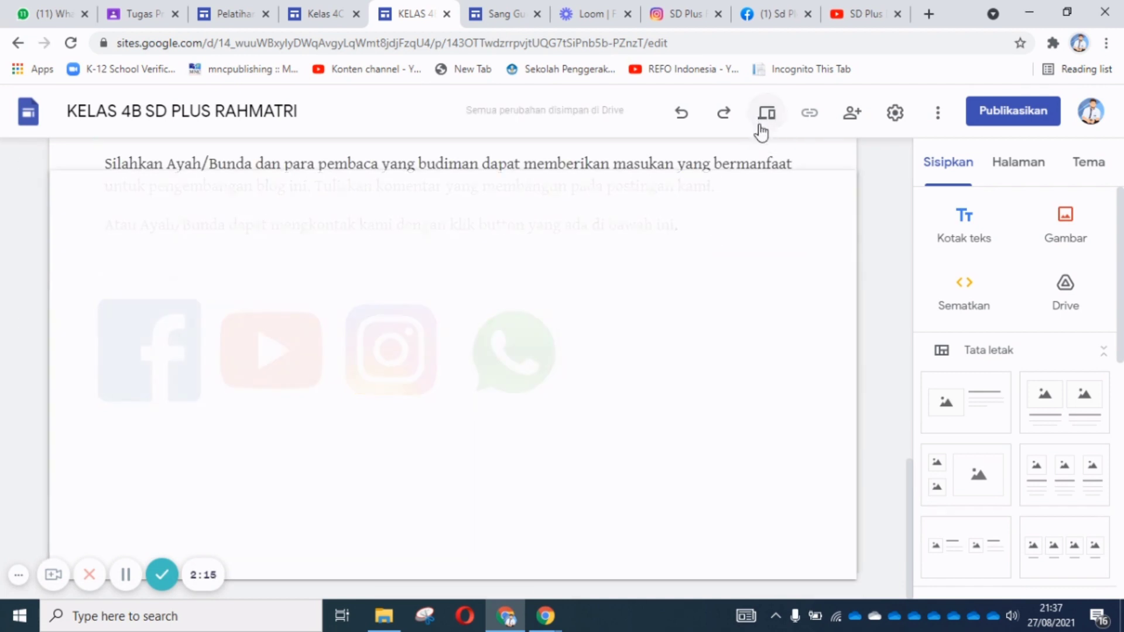
{"action": "scroll", "coordinate": [631, 422], "scroll_direction": "down", "scroll_amount": 3}
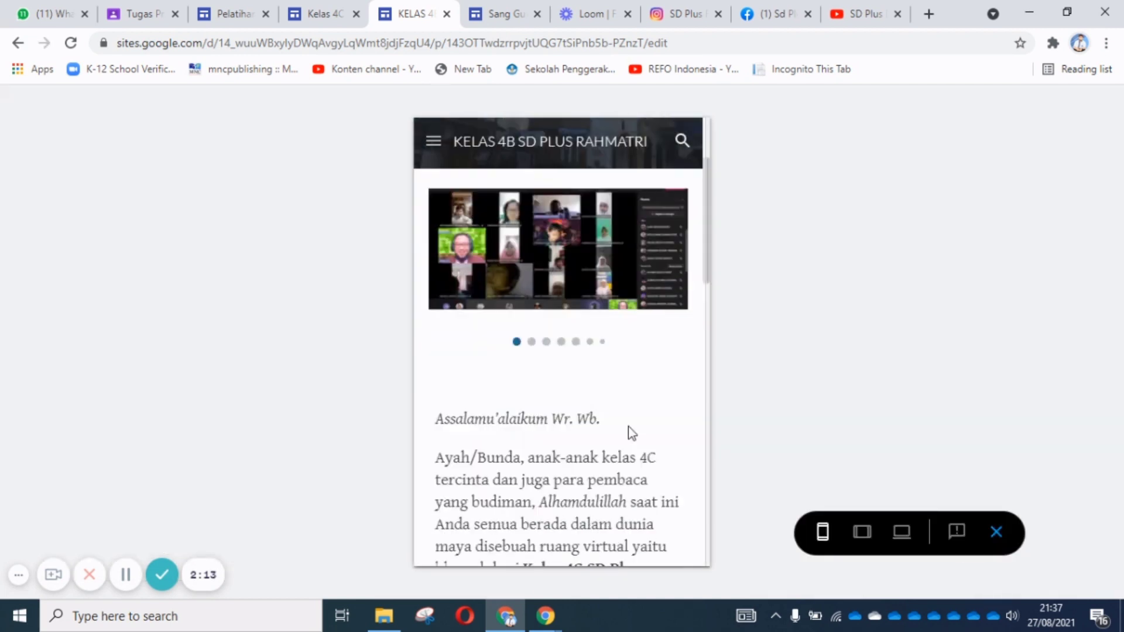
{"action": "scroll", "coordinate": [628, 426], "scroll_direction": "down", "scroll_amount": 12}
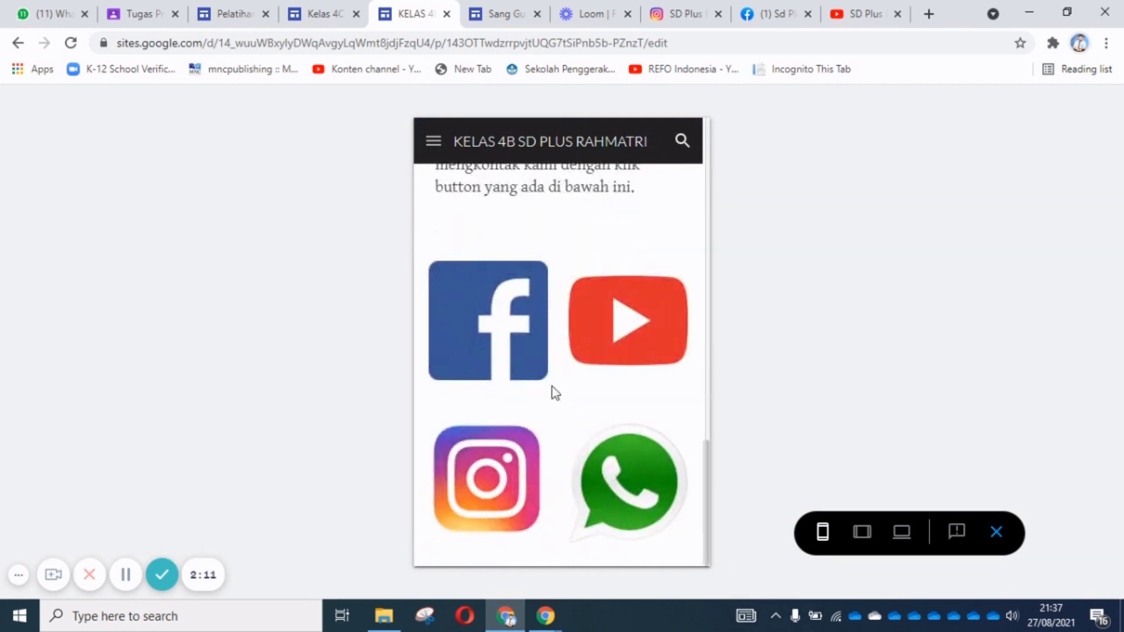
{"action": "left_click", "coordinate": [505, 347]}
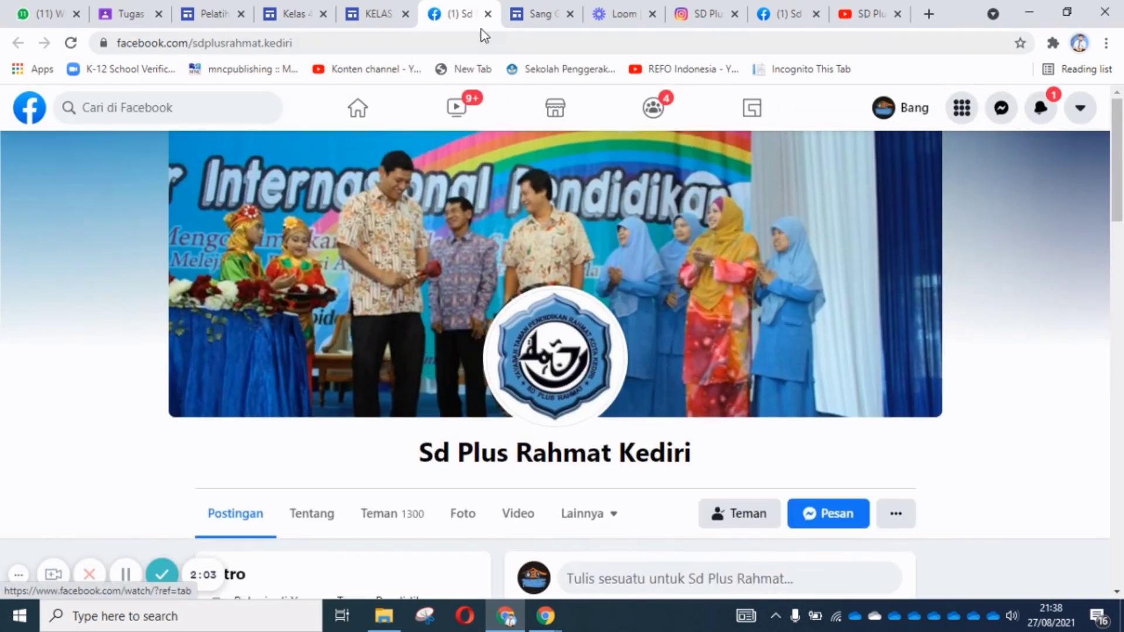
{"action": "left_click", "coordinate": [487, 14]}
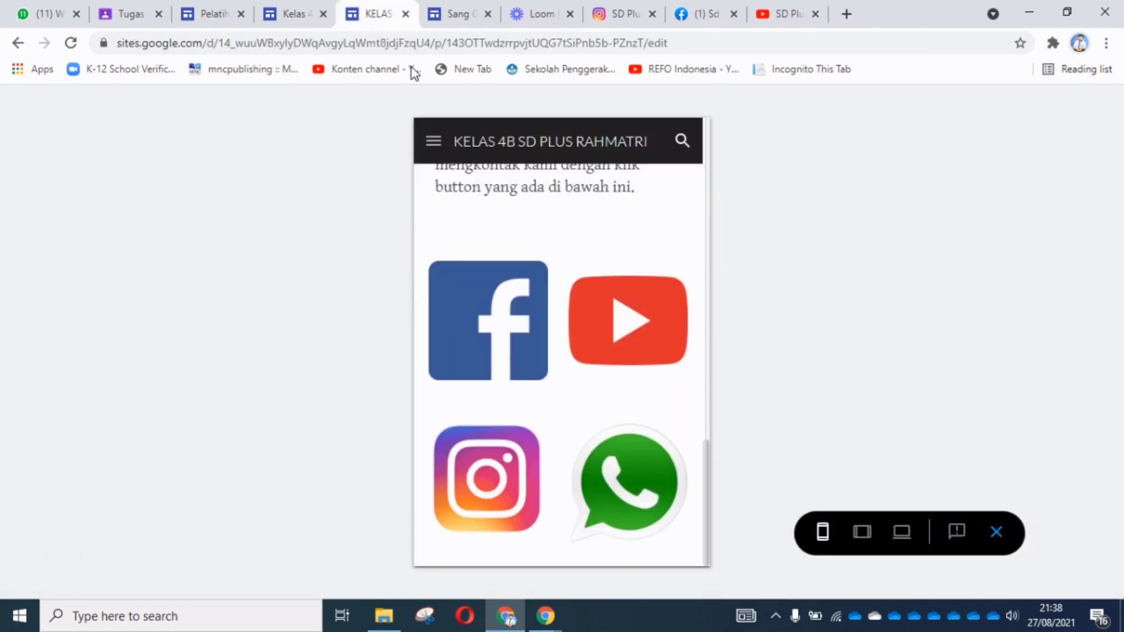
{"action": "left_click", "coordinate": [622, 361]}
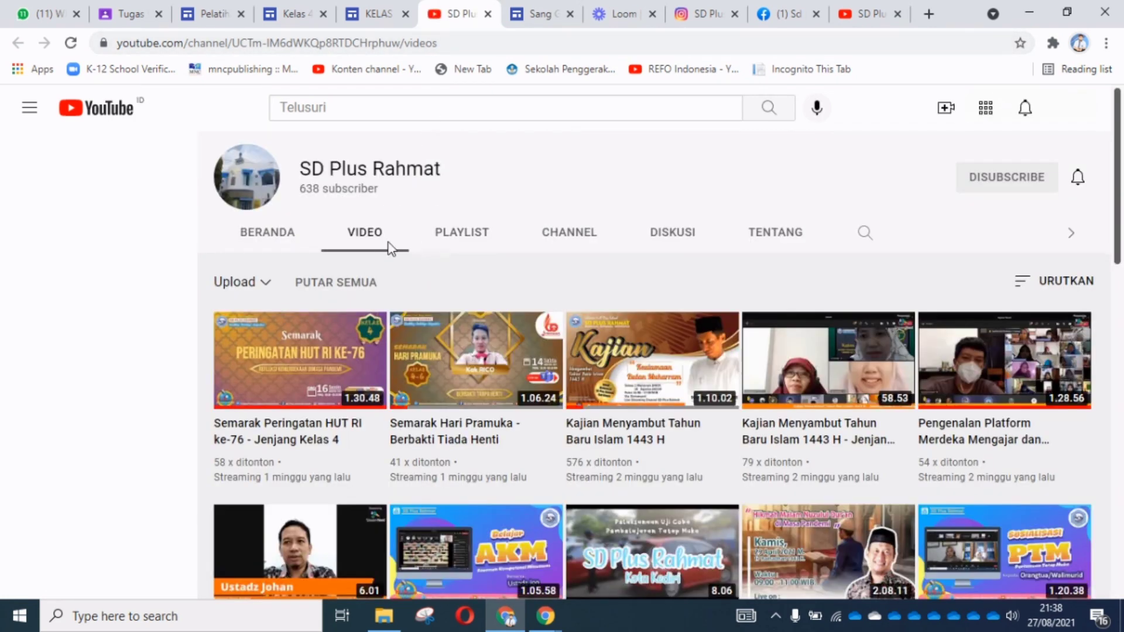
{"action": "left_click", "coordinate": [486, 15]}
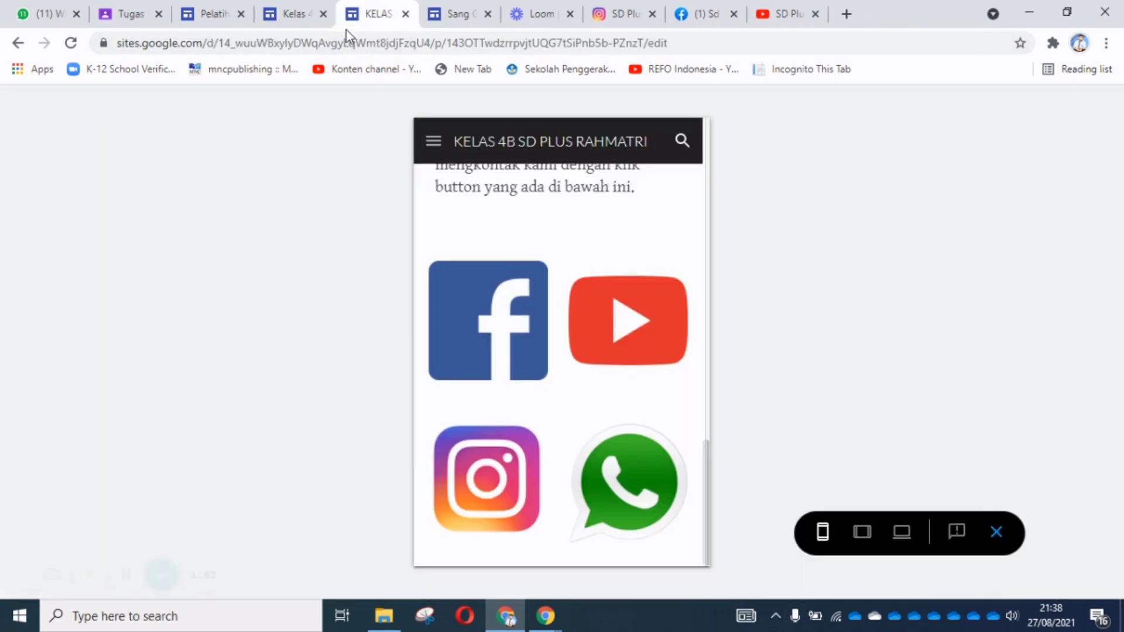
{"action": "left_click", "coordinate": [996, 532]}
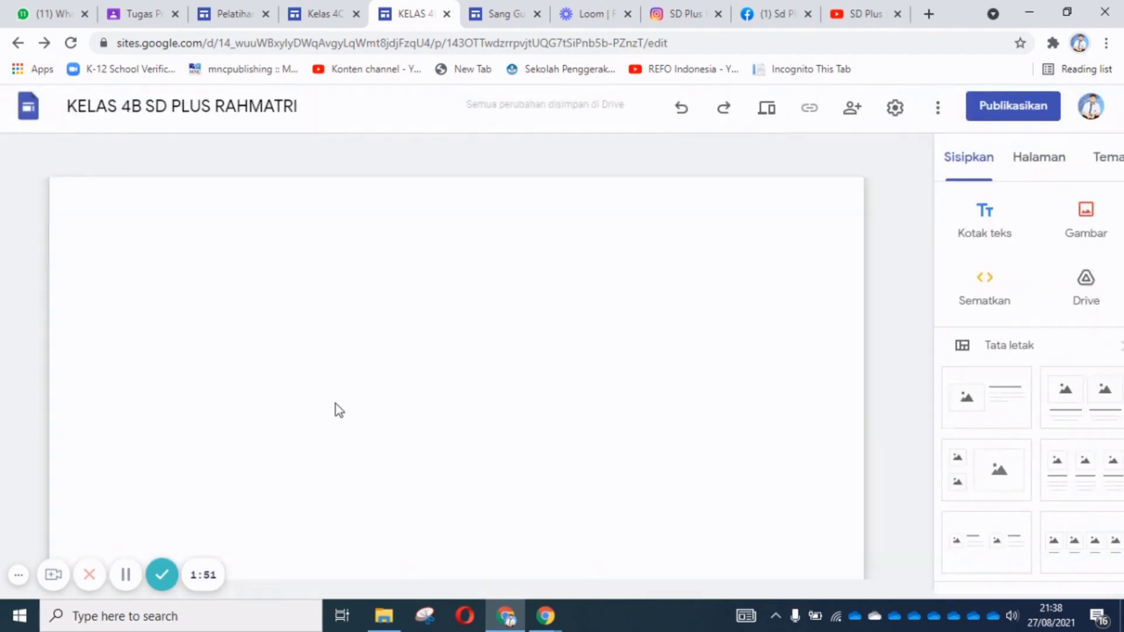
Insert an empty text box between the home page header and the image carousel.
{"action": "scroll", "coordinate": [610, 414], "scroll_direction": "down", "scroll_amount": 10}
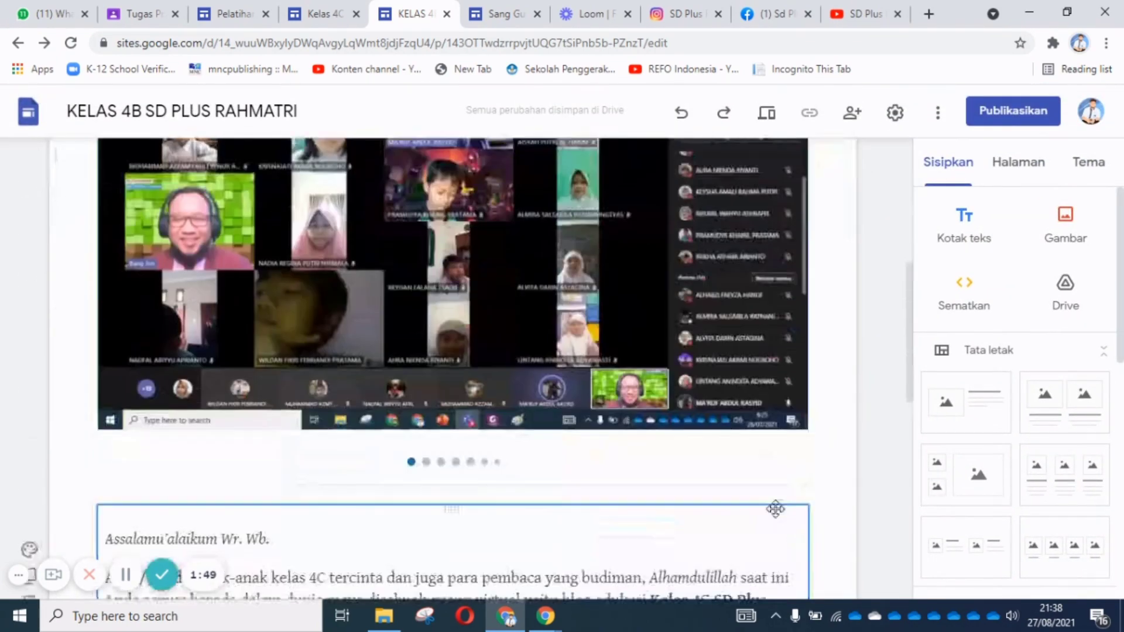
{"action": "scroll", "coordinate": [761, 509], "scroll_direction": "down", "scroll_amount": 5}
{"action": "scroll", "coordinate": [632, 462], "scroll_direction": "up", "scroll_amount": 15}
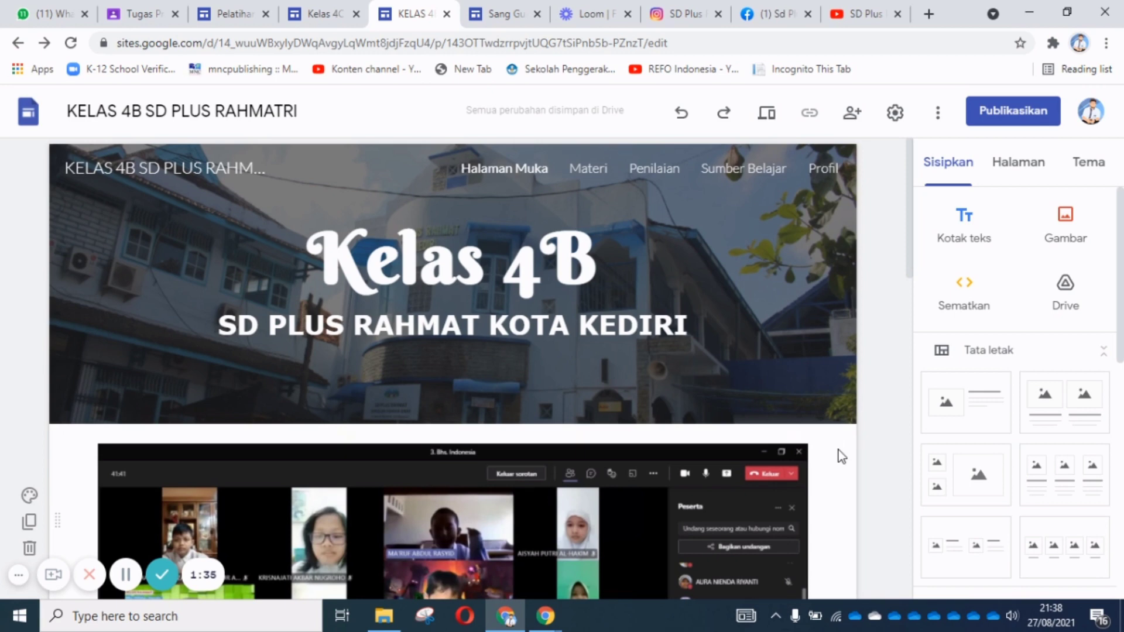
{"action": "left_click", "coordinate": [835, 405]}
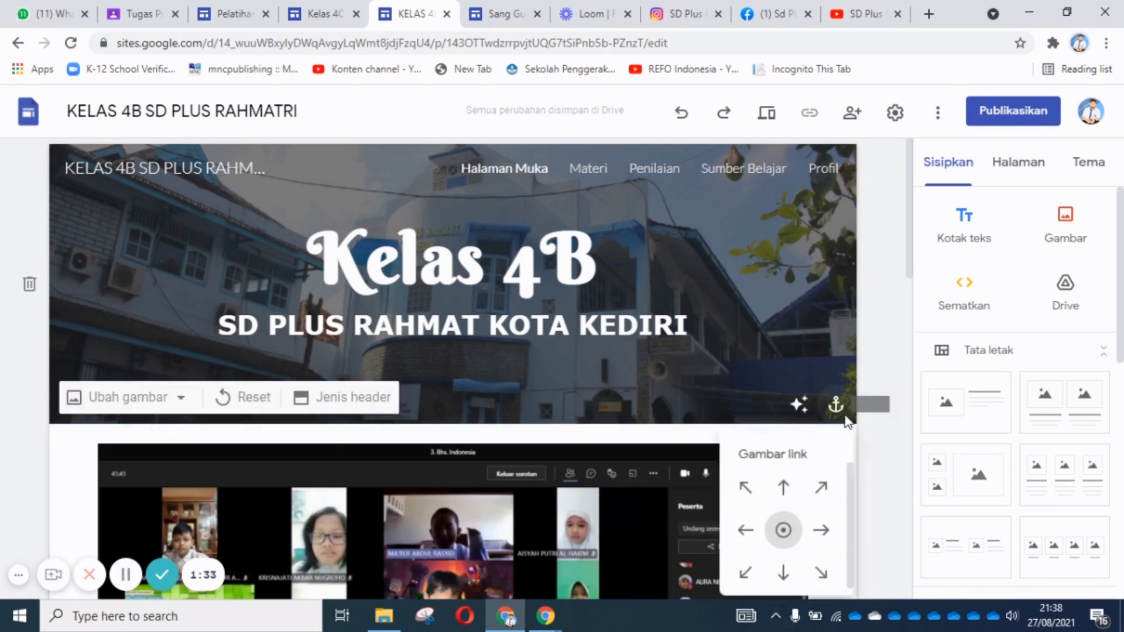
{"action": "left_click", "coordinate": [967, 237]}
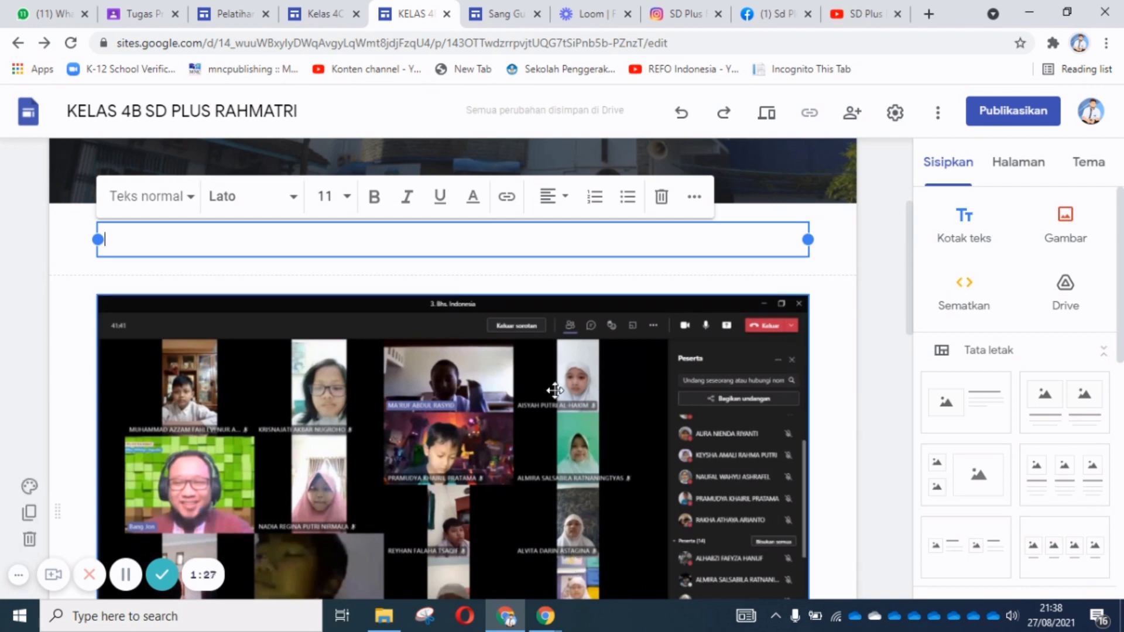
{"action": "left_click", "coordinate": [851, 392]}
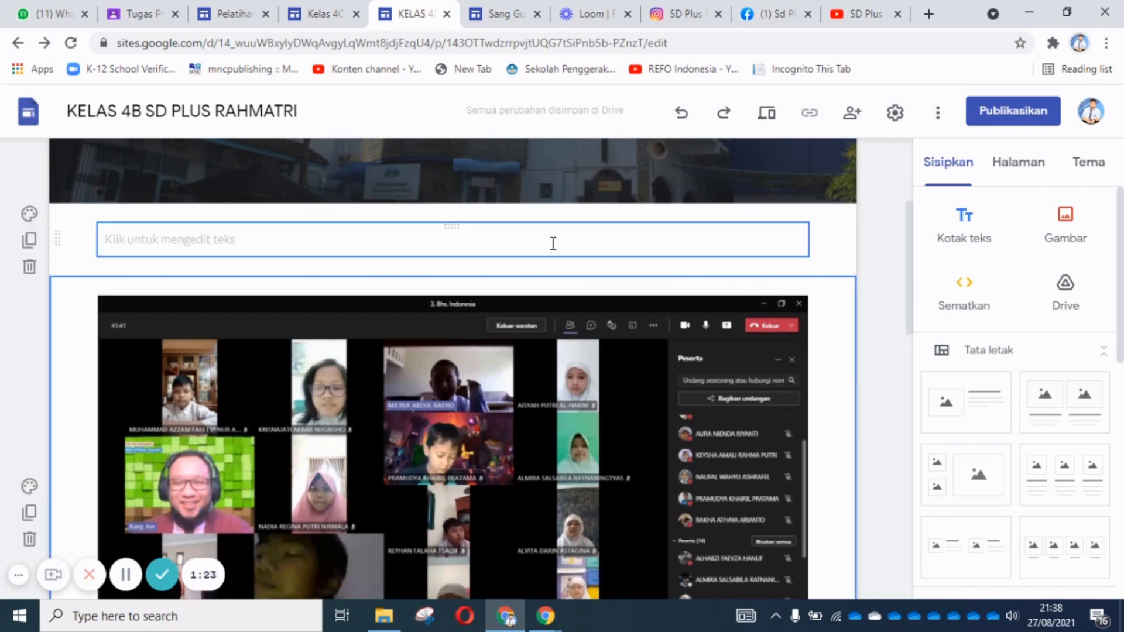
{"action": "scroll", "coordinate": [554, 244], "scroll_direction": "up", "scroll_amount": 4}
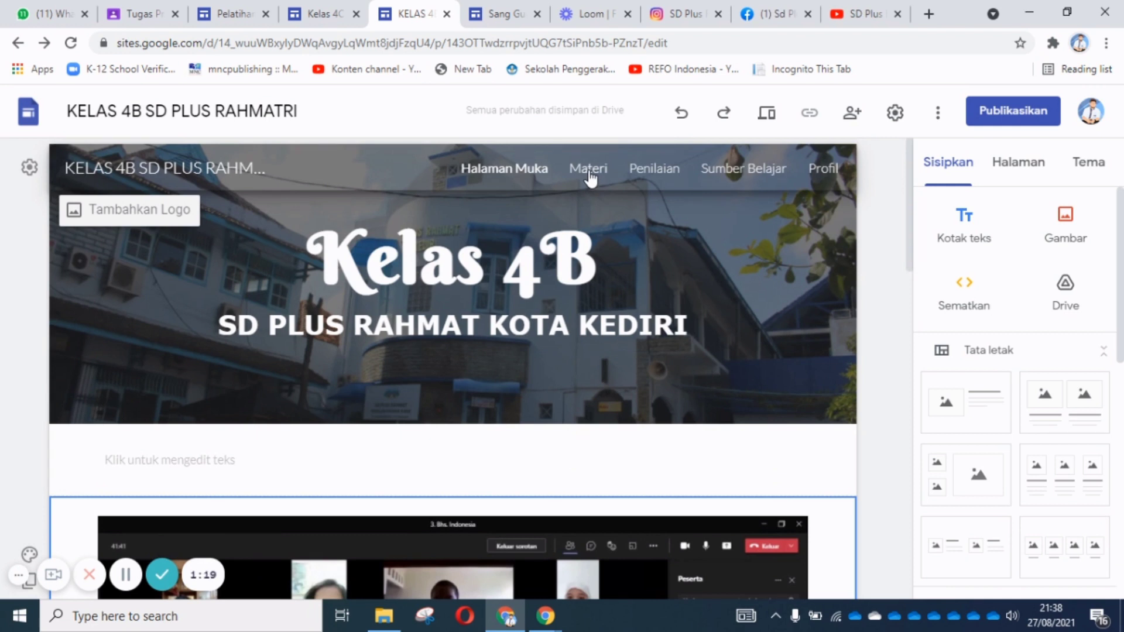
Add a subpage named Matematika under the Materi page.
{"action": "left_click", "coordinate": [589, 171]}
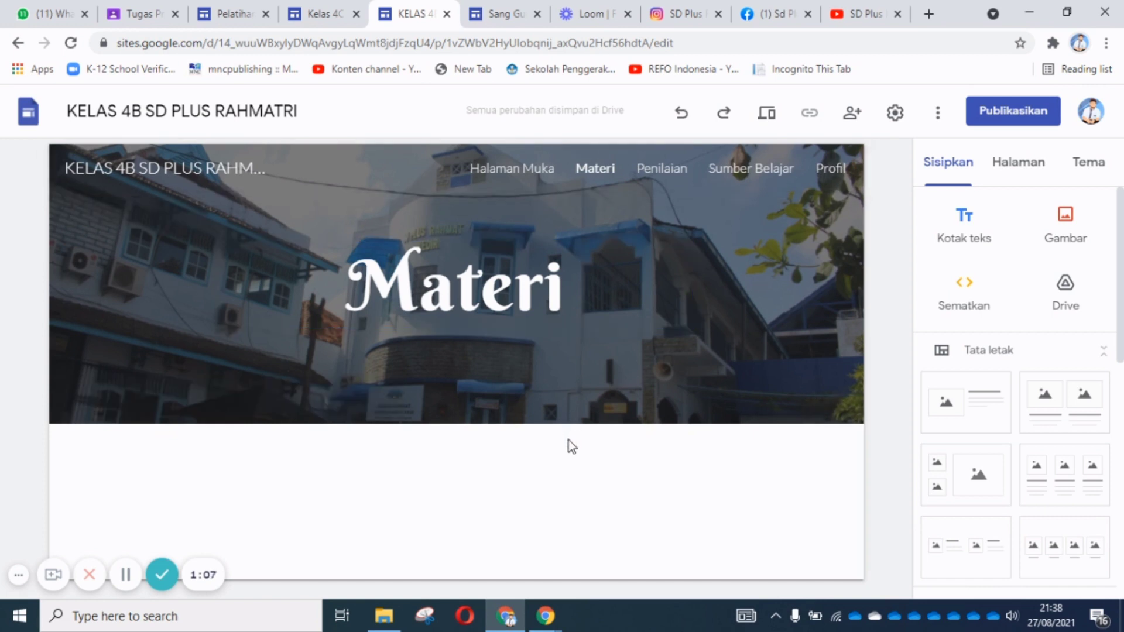
{"action": "left_click", "coordinate": [1027, 171]}
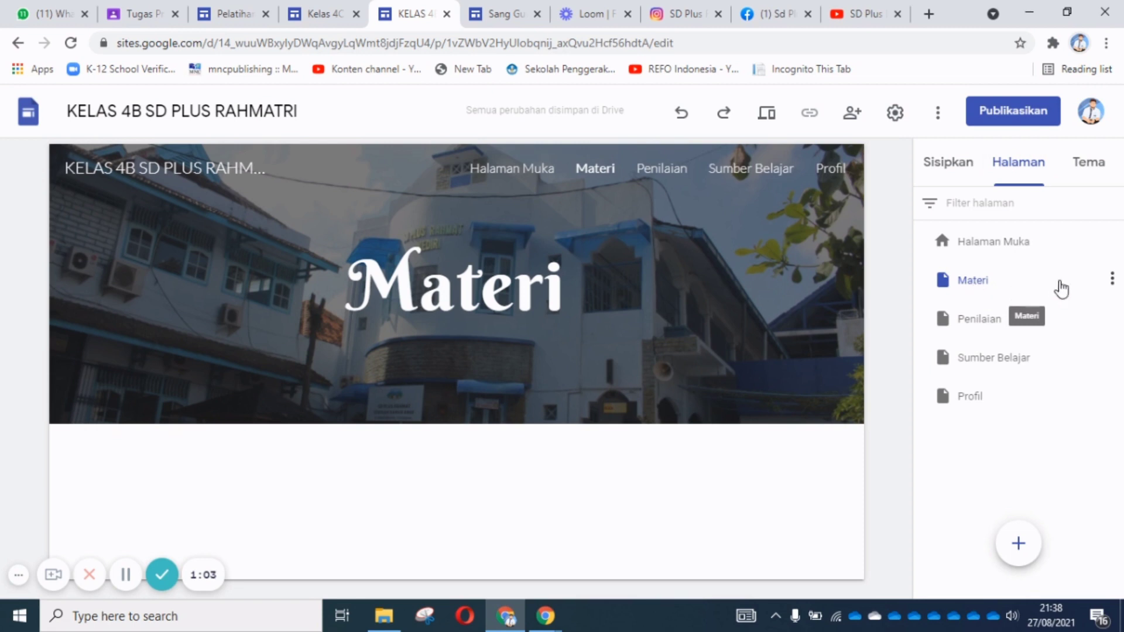
{"action": "left_click", "coordinate": [1112, 280]}
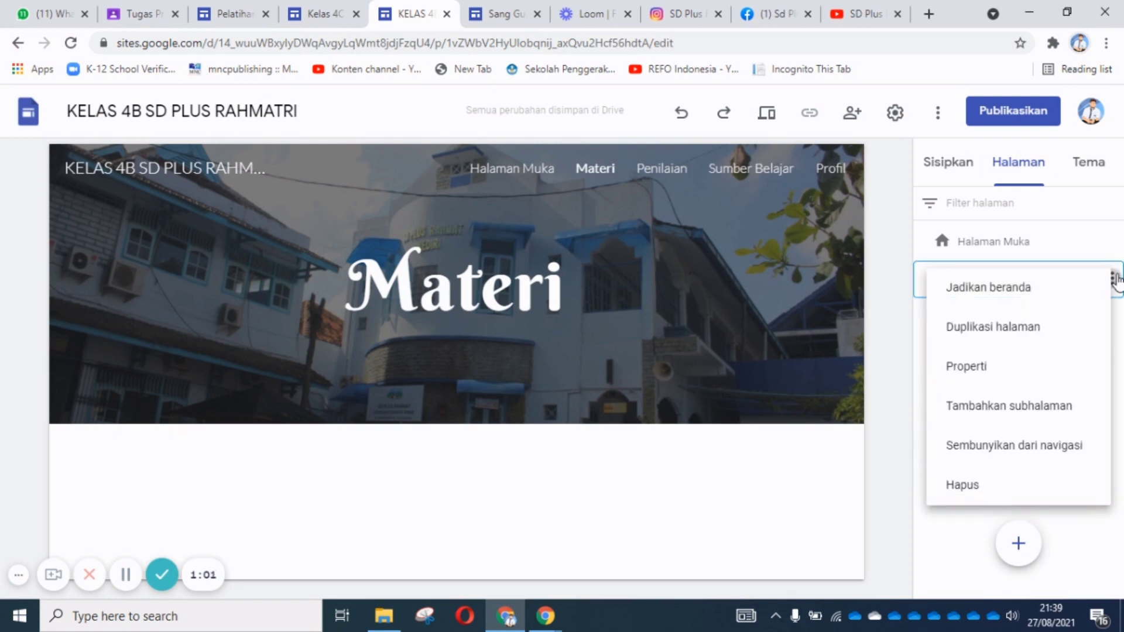
{"action": "left_click", "coordinate": [1114, 279]}
{"action": "left_click", "coordinate": [1113, 280]}
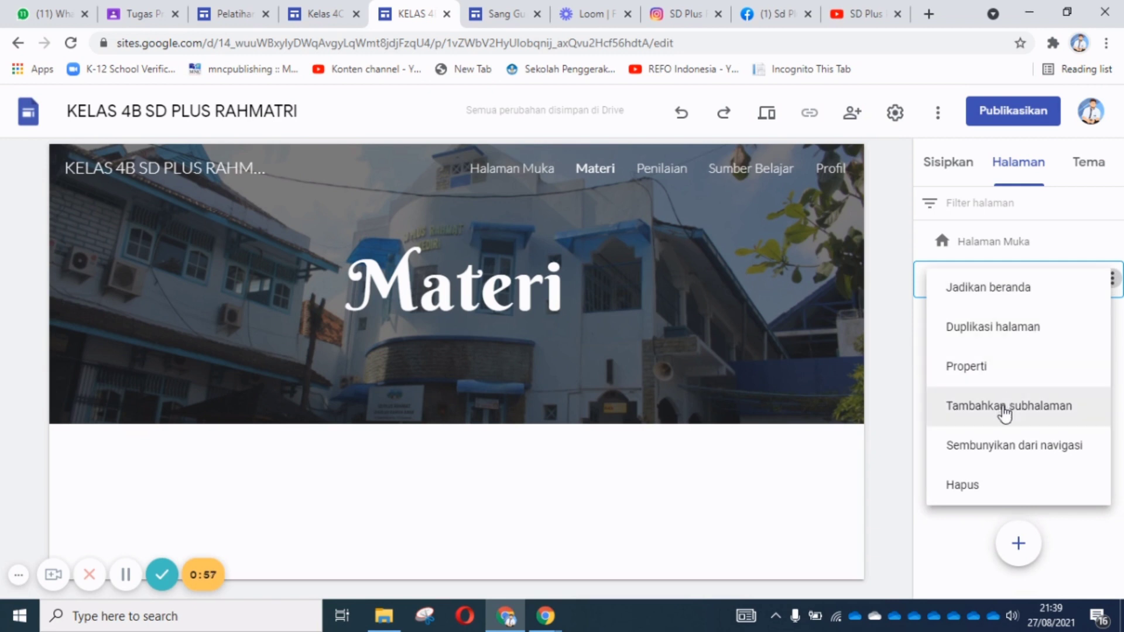
{"action": "left_click", "coordinate": [1005, 410]}
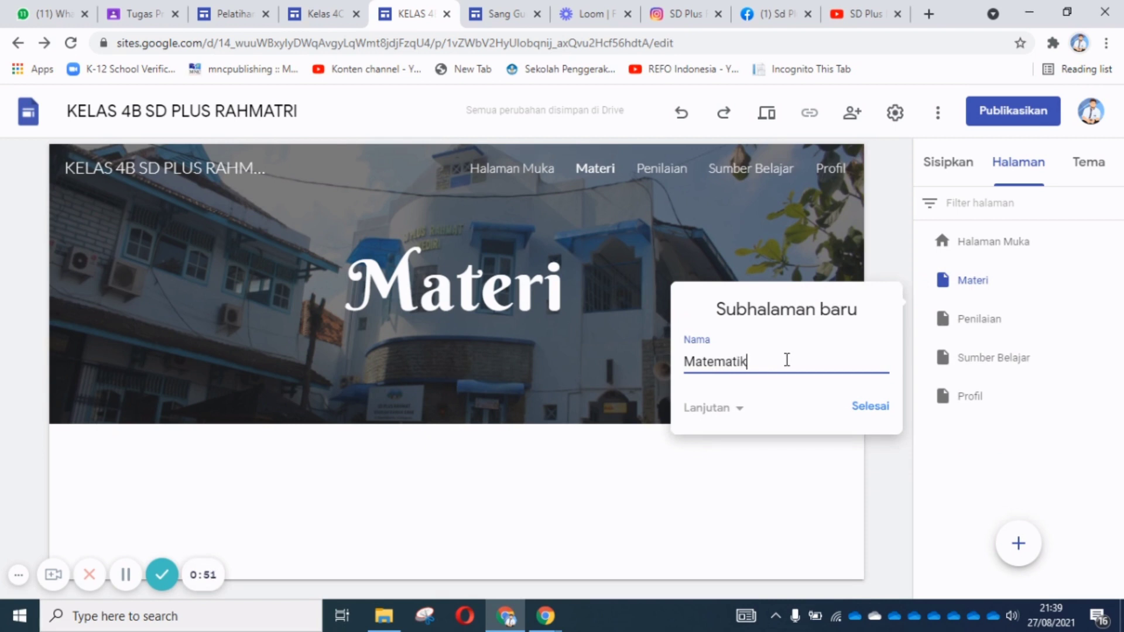
{"action": "key", "text": "Return"}
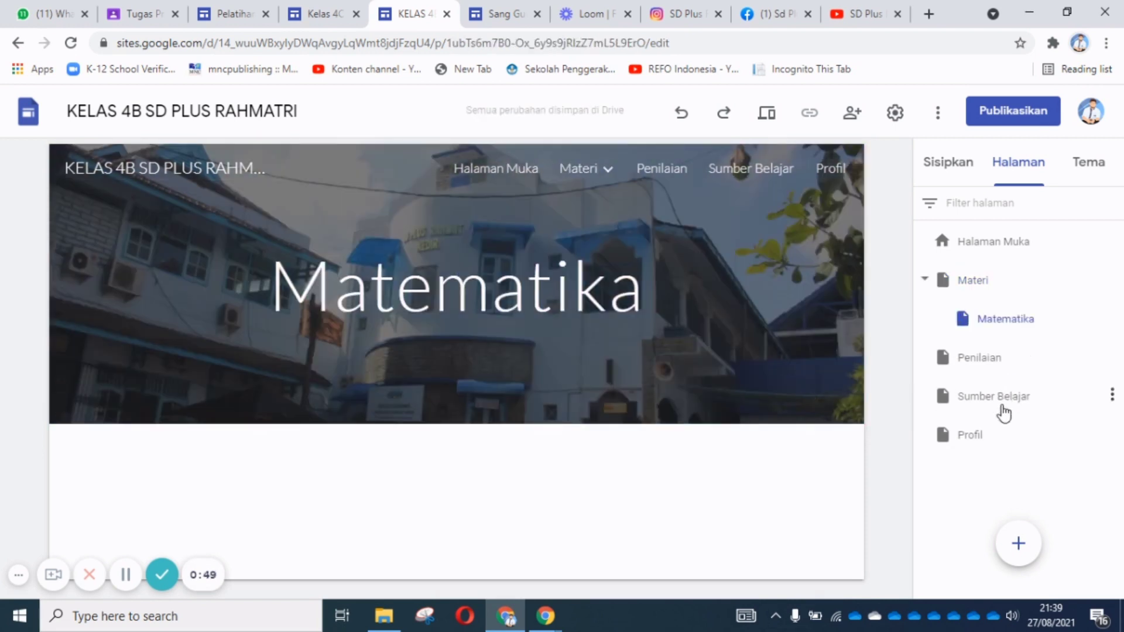
Add a second subpage under Materi, named Bahasa Indonesia.
{"action": "left_click", "coordinate": [1112, 280]}
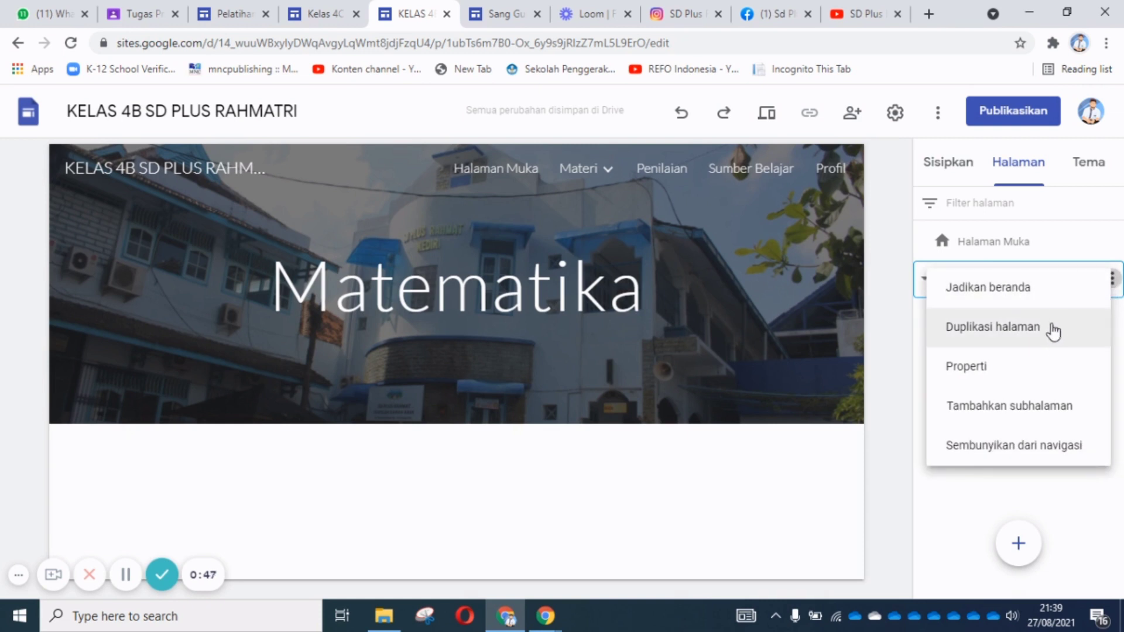
{"action": "left_click", "coordinate": [1021, 404]}
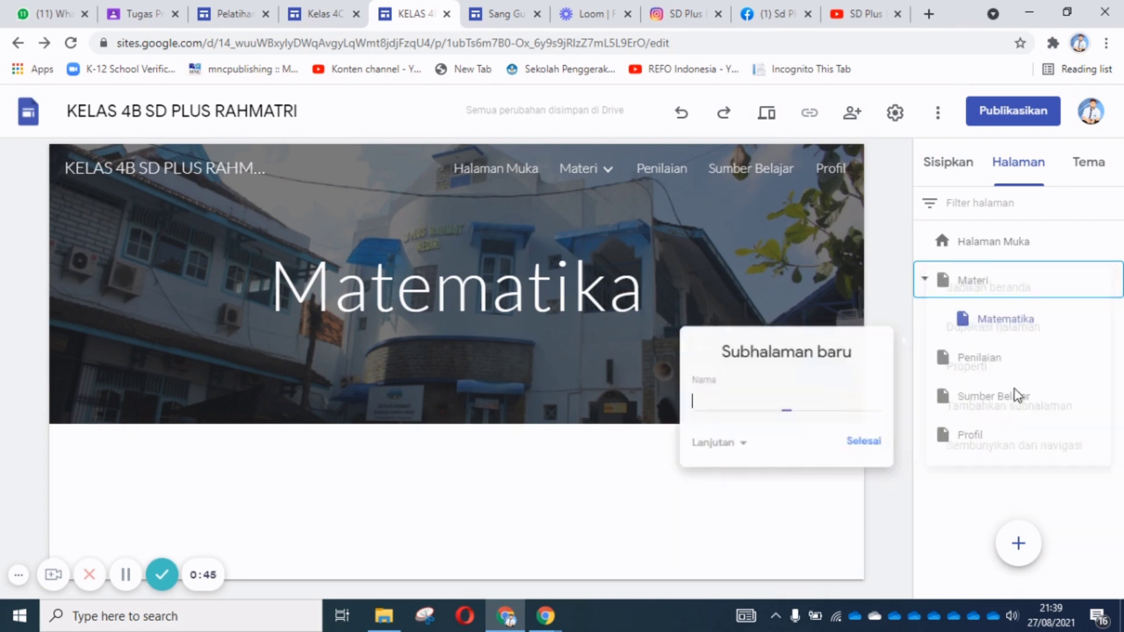
{"action": "type", "text": "Bah"}
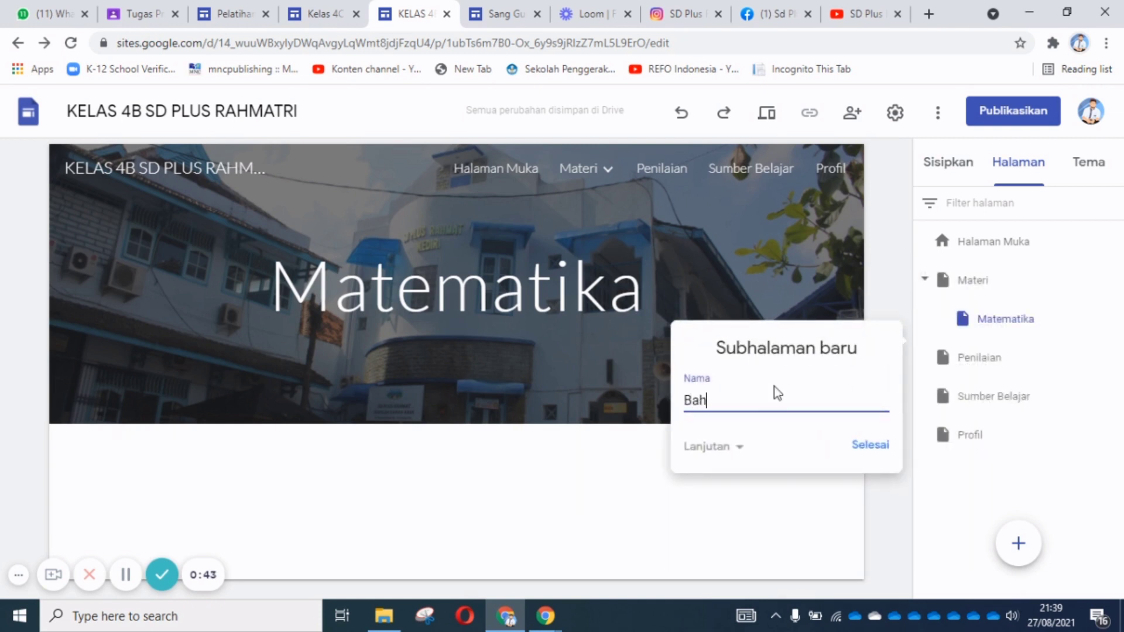
{"action": "type", "text": "asa Indonesia"}
{"action": "key", "text": "Return"}
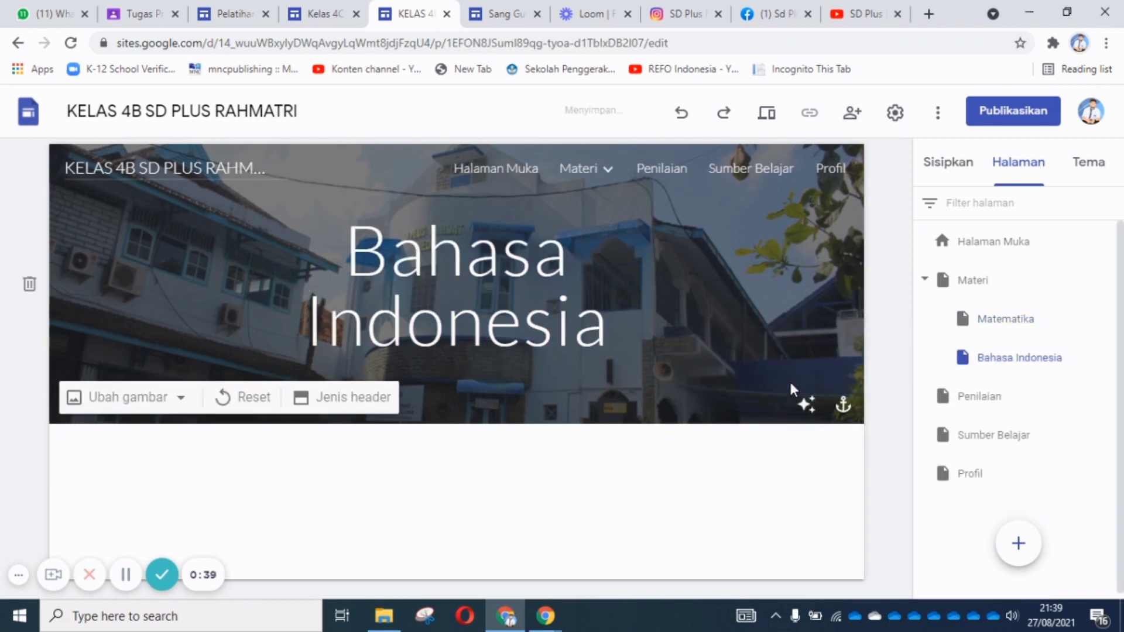
Add a third subpage under Materi, named PPKn.
{"action": "left_click", "coordinate": [1104, 279]}
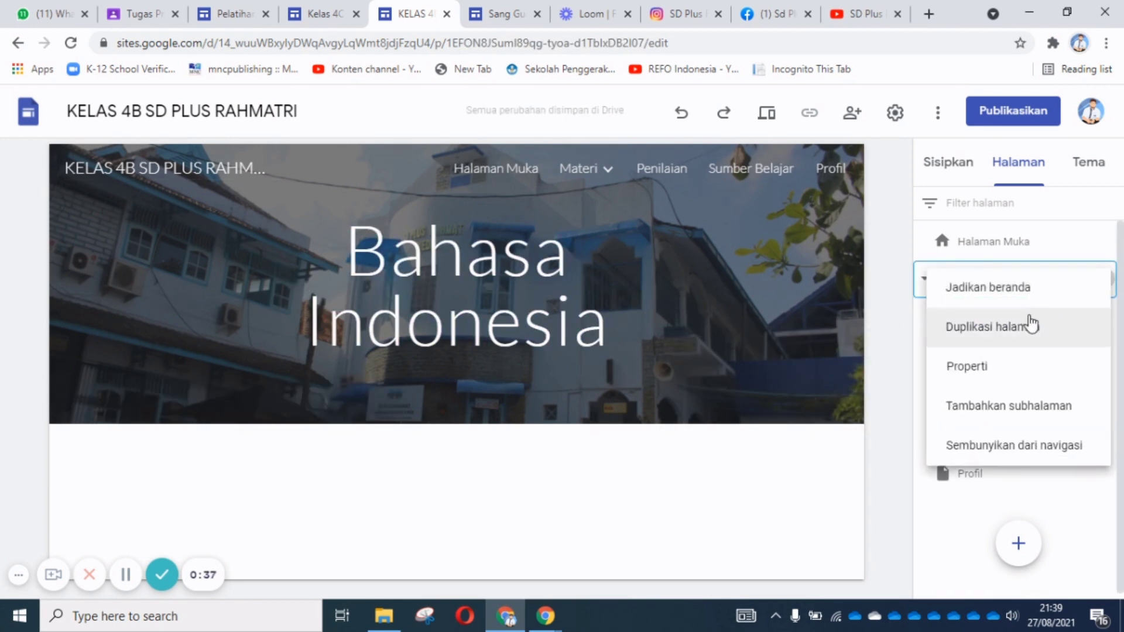
{"action": "left_click", "coordinate": [1006, 406]}
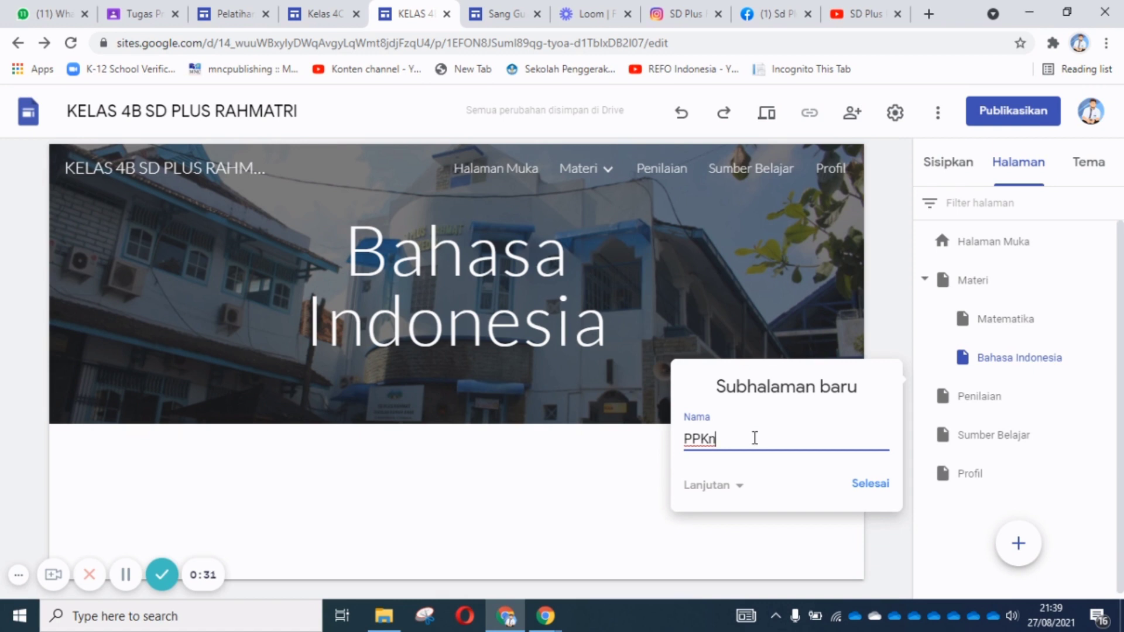
{"action": "type", "text": "PPKn"}
{"action": "key", "text": "Return"}
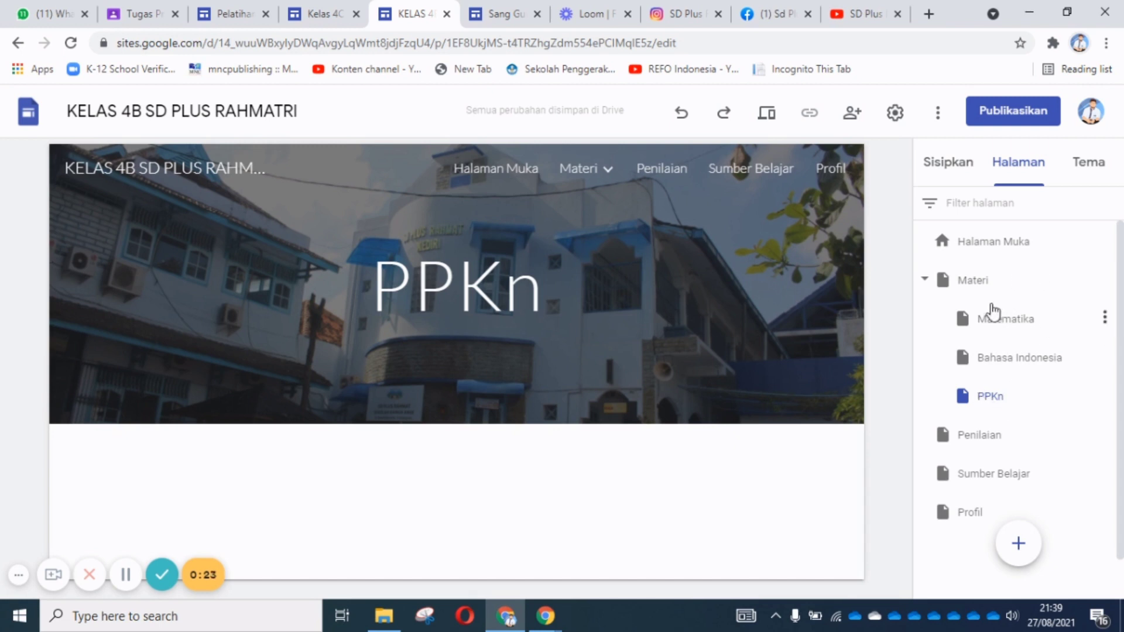
Change the header title font of the Matematika subpage to Berkshire Swash.
{"action": "left_click", "coordinate": [989, 325]}
{"action": "left_click", "coordinate": [444, 283]}
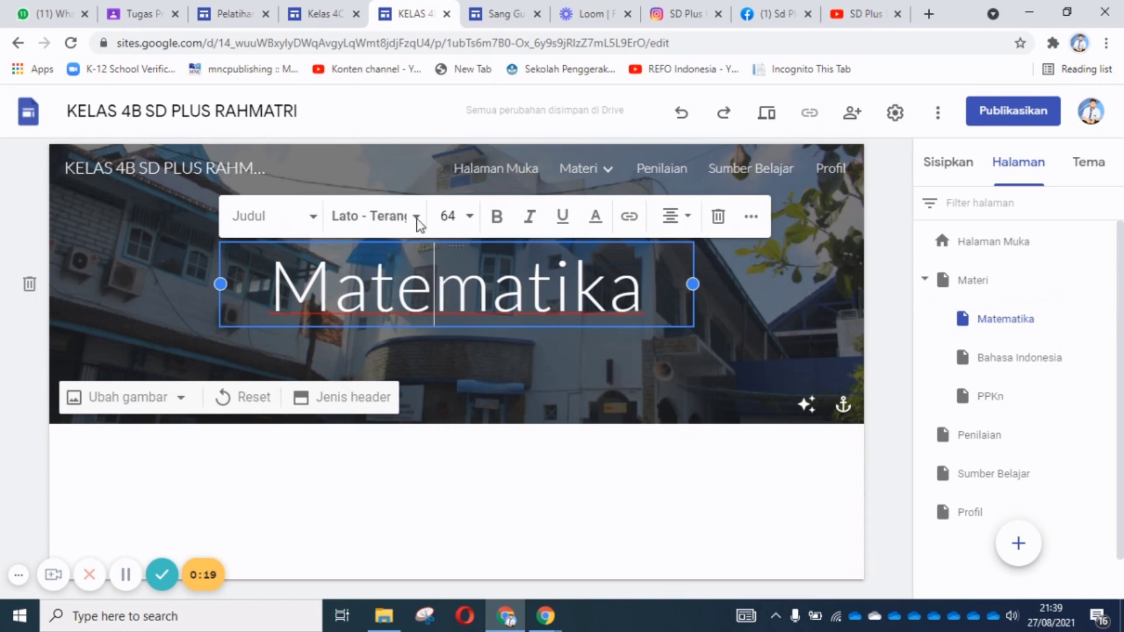
{"action": "key", "text": "ctrl+a"}
{"action": "key", "text": "ctrl+s"}
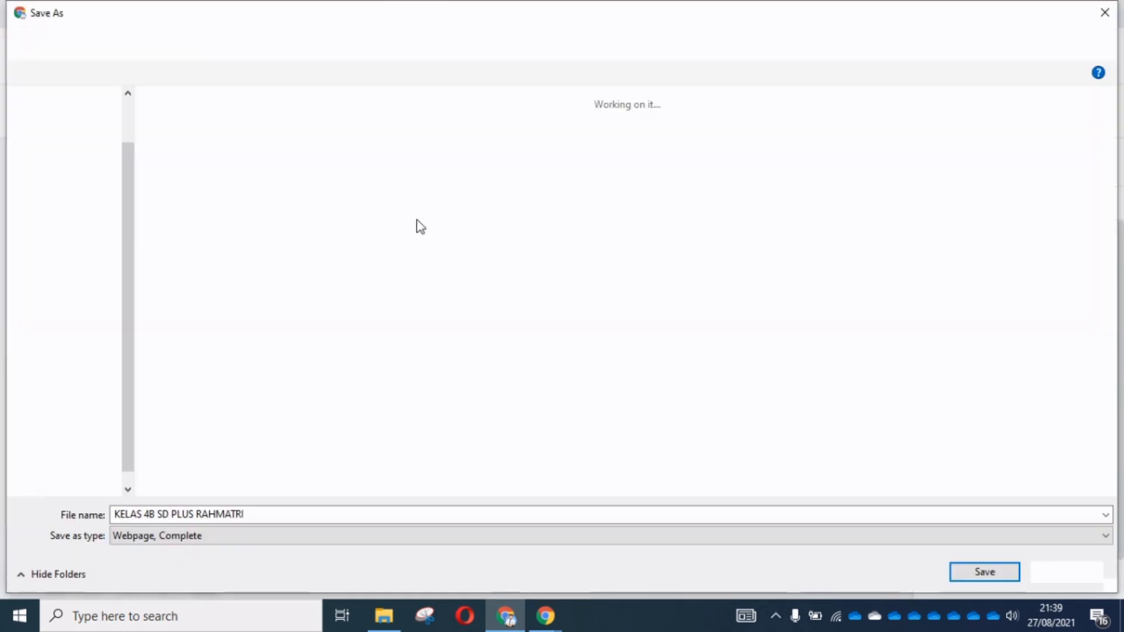
{"action": "left_click", "coordinate": [1053, 575]}
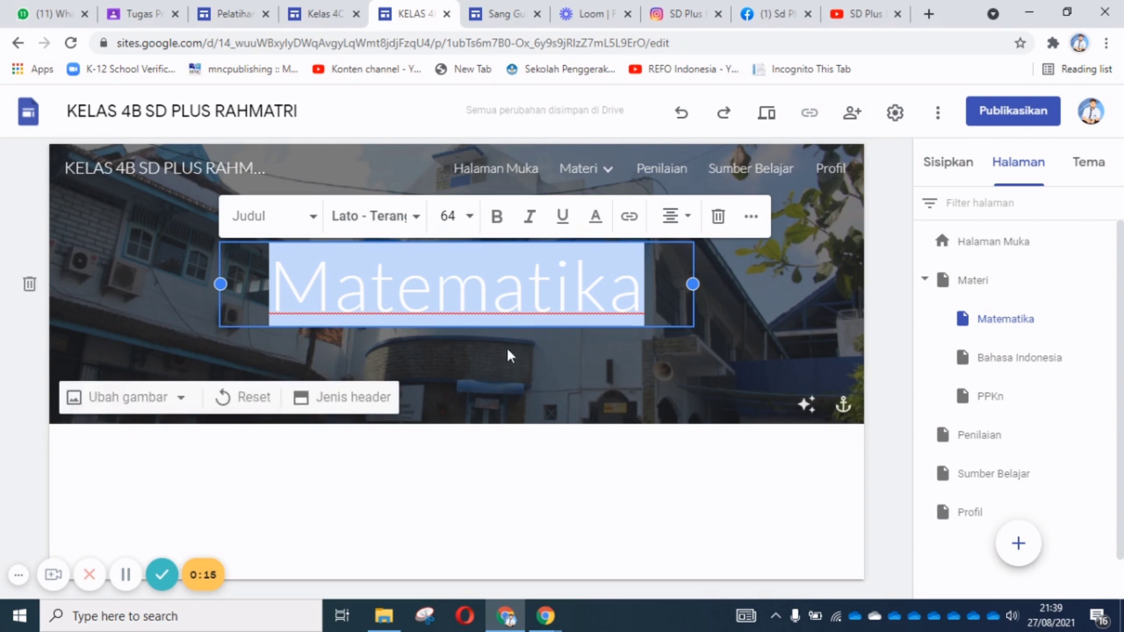
{"action": "left_click", "coordinate": [417, 225]}
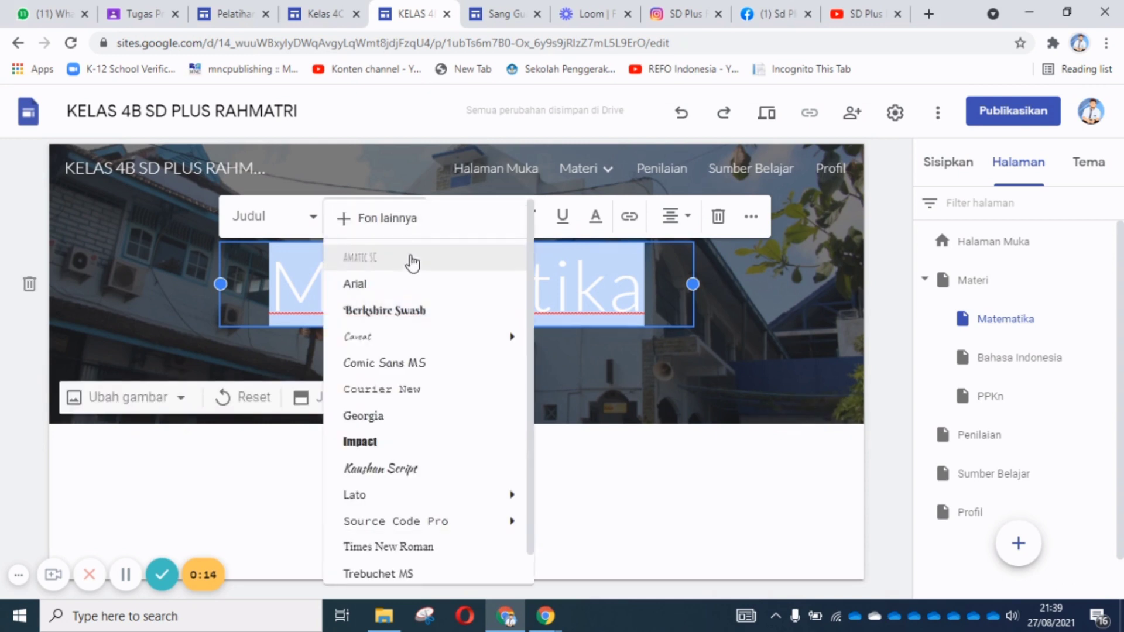
{"action": "left_click", "coordinate": [372, 306]}
{"action": "left_click", "coordinate": [670, 363]}
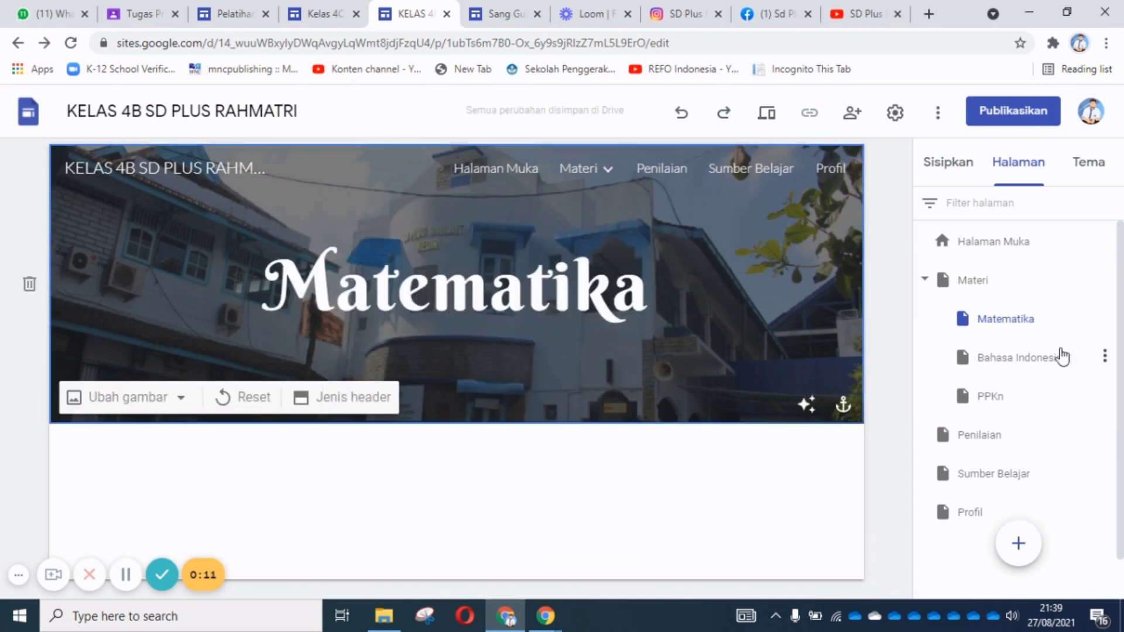
Set the Bahasa Indonesia page title in Berkshire Swash and widen its text box on both sides so it fits on one line.
{"action": "left_click", "coordinate": [1019, 368]}
{"action": "triple_click", "coordinate": [462, 278]}
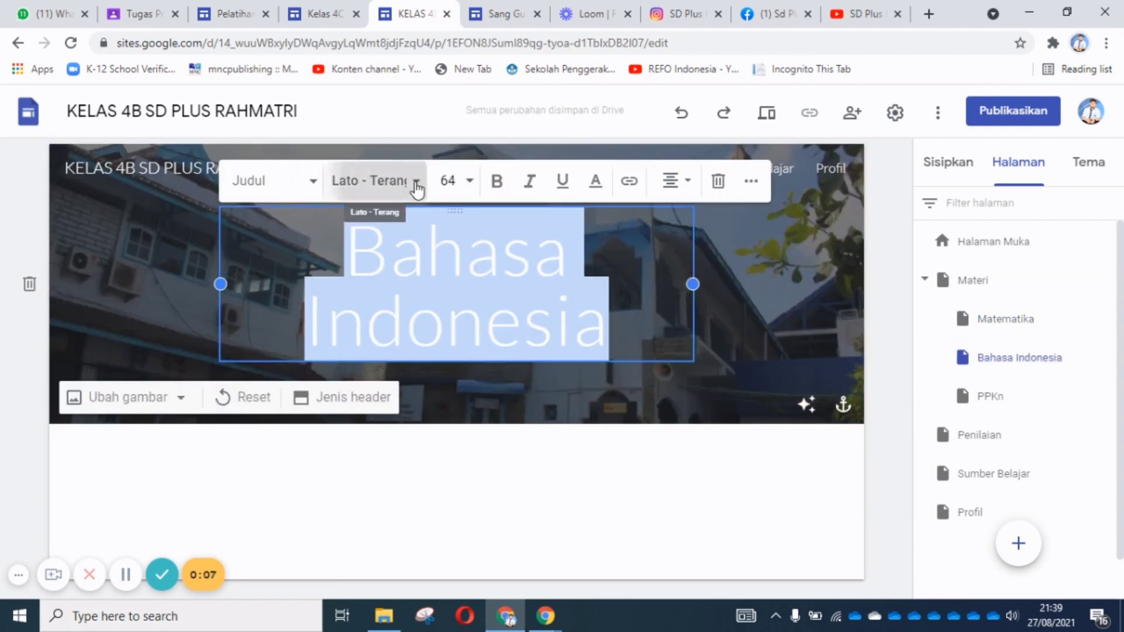
{"action": "left_click", "coordinate": [414, 181]}
{"action": "left_click", "coordinate": [364, 278]}
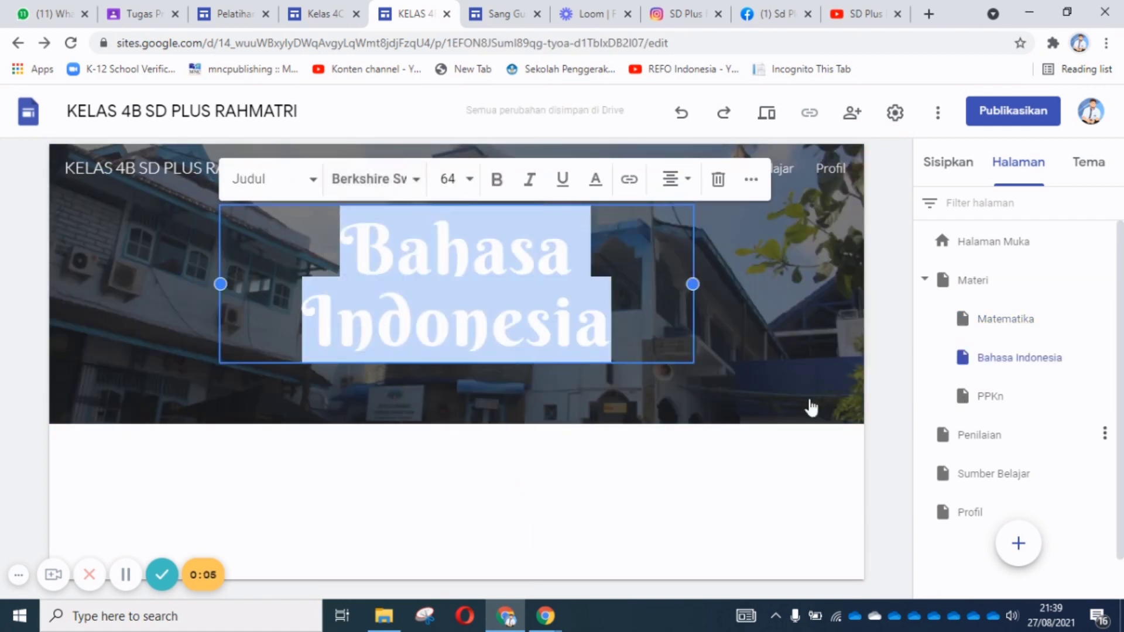
{"action": "left_click_drag", "start_coordinate": [719, 287], "coordinate": [823, 286]}
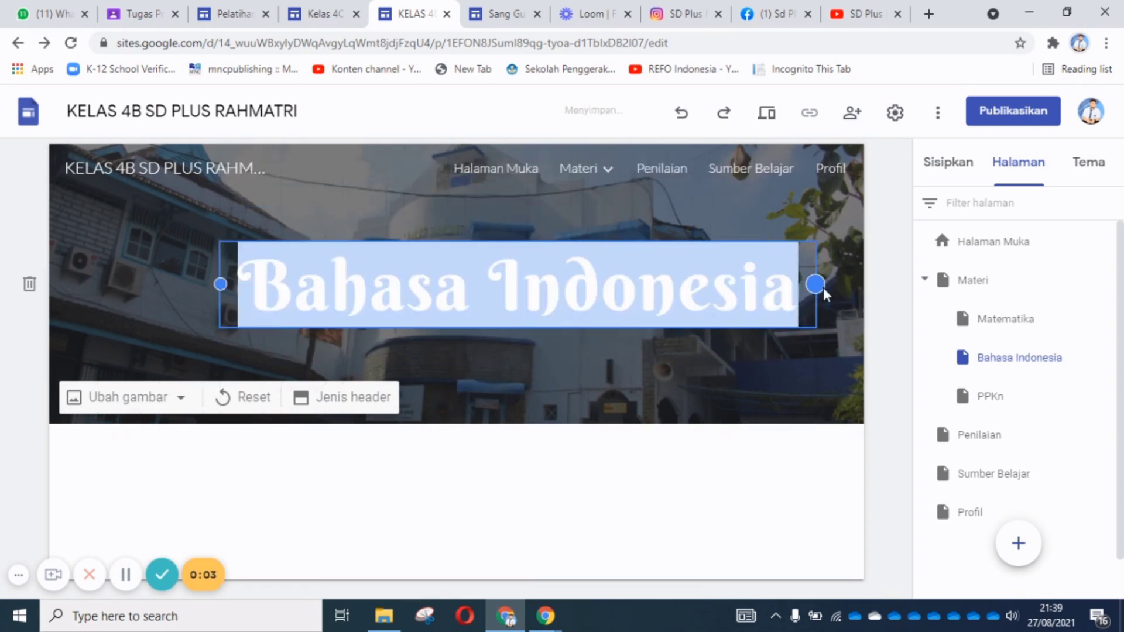
{"action": "left_click_drag", "start_coordinate": [214, 283], "coordinate": [160, 284]}
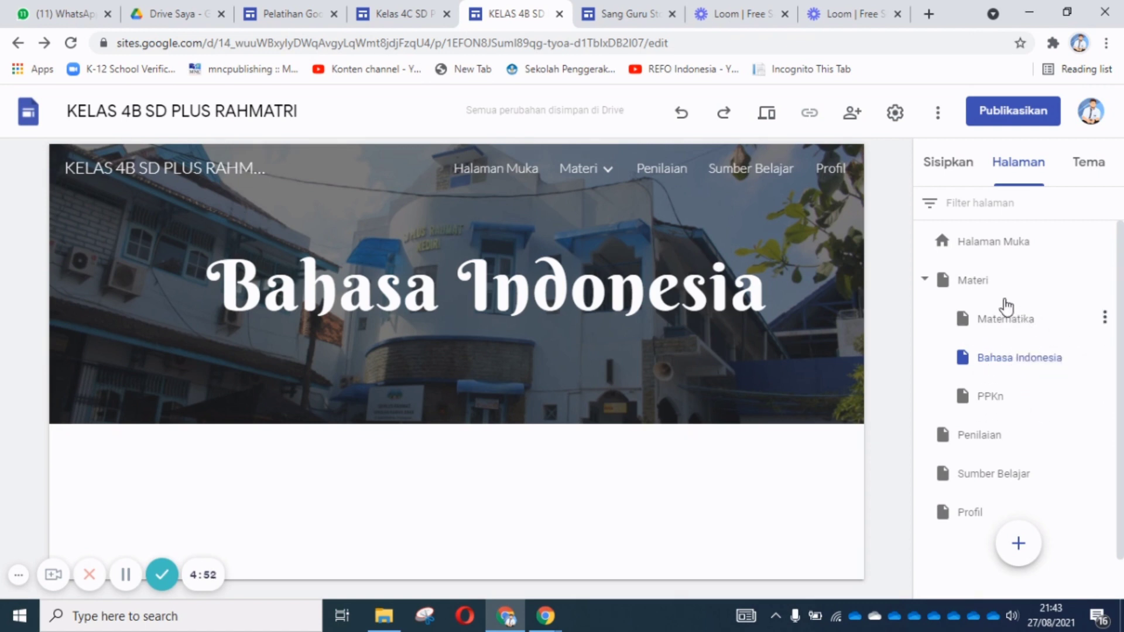
Review the page options of Materi and visit the Matematika and Bahasa Indonesia subpages through the site's own navigation.
{"action": "left_click", "coordinate": [1106, 280]}
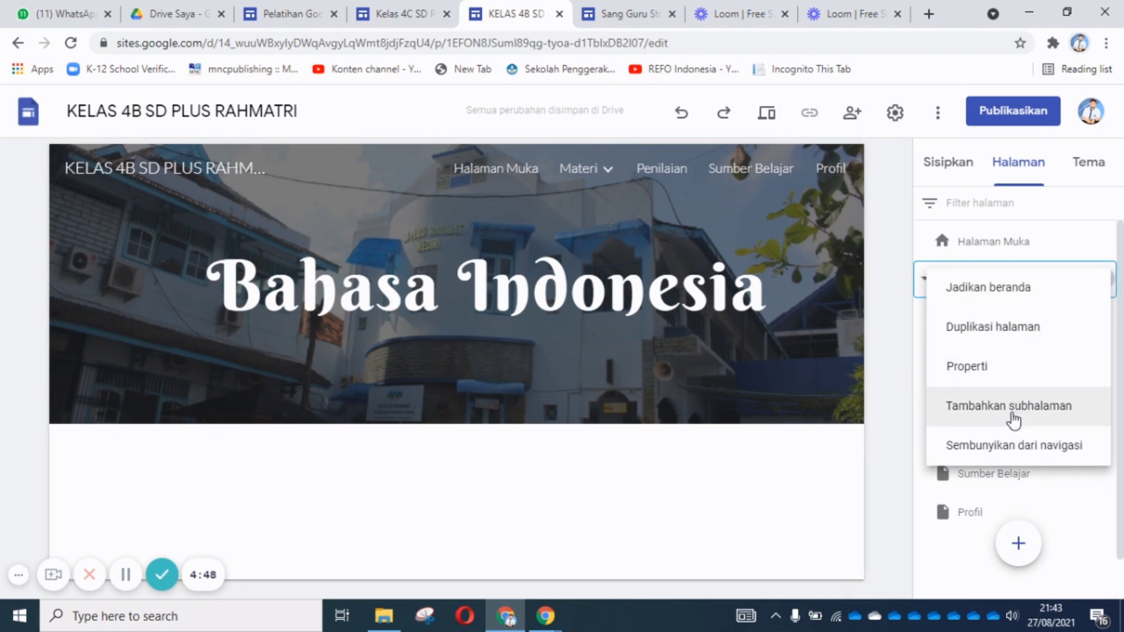
{"action": "left_click", "coordinate": [896, 401]}
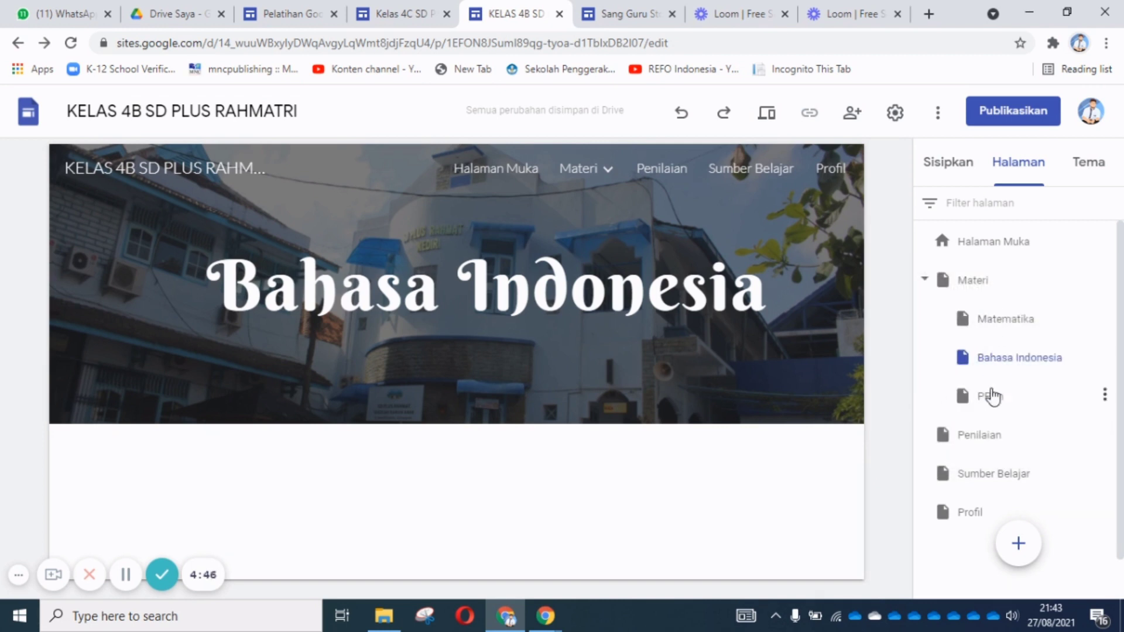
{"action": "mouse_move", "coordinate": [538, 344]}
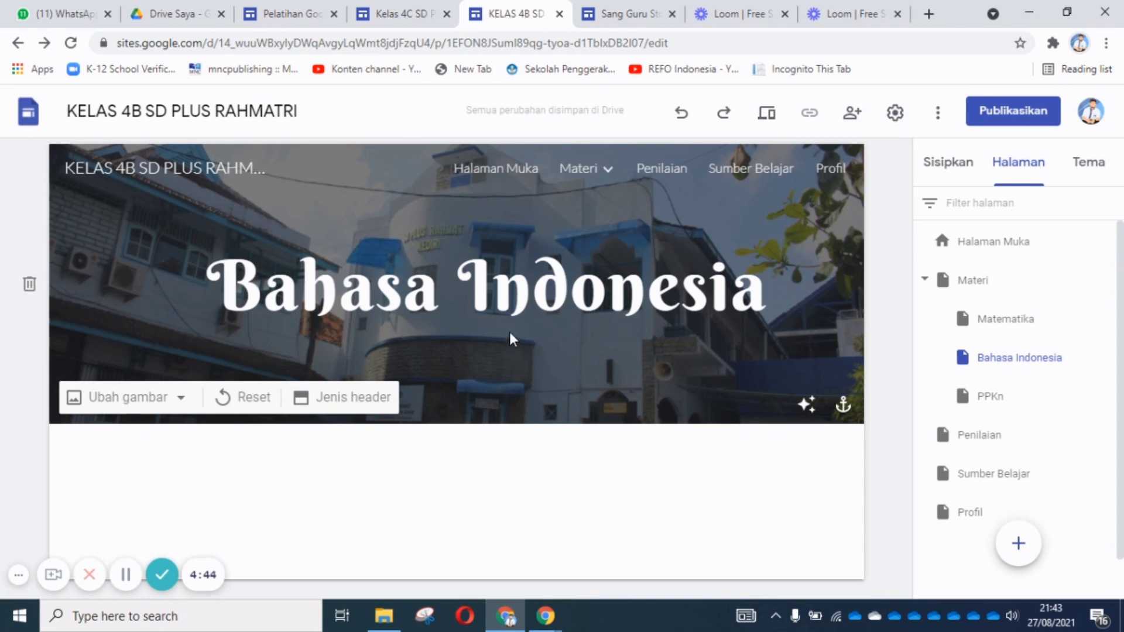
{"action": "mouse_move", "coordinate": [581, 179]}
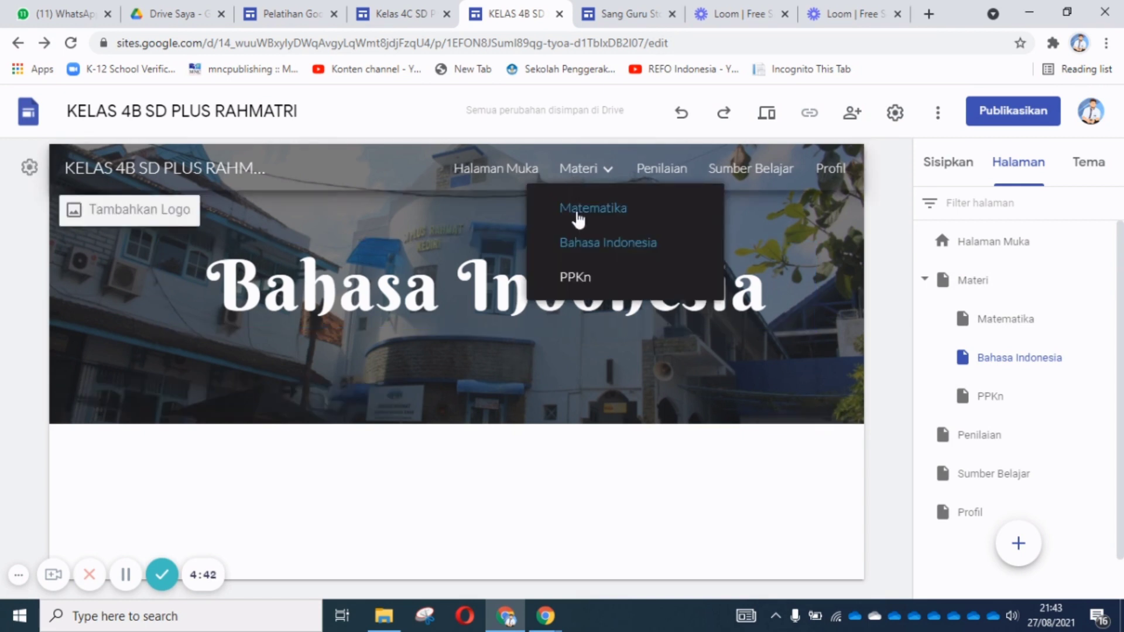
{"action": "left_click", "coordinate": [577, 212]}
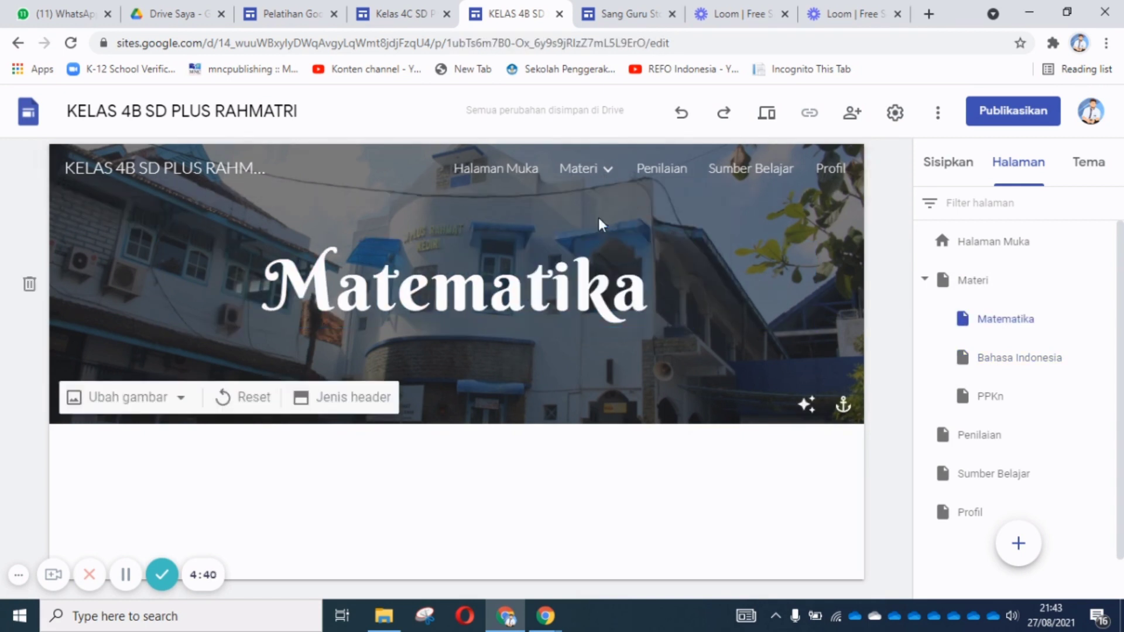
{"action": "mouse_move", "coordinate": [602, 176]}
{"action": "left_click", "coordinate": [594, 234]}
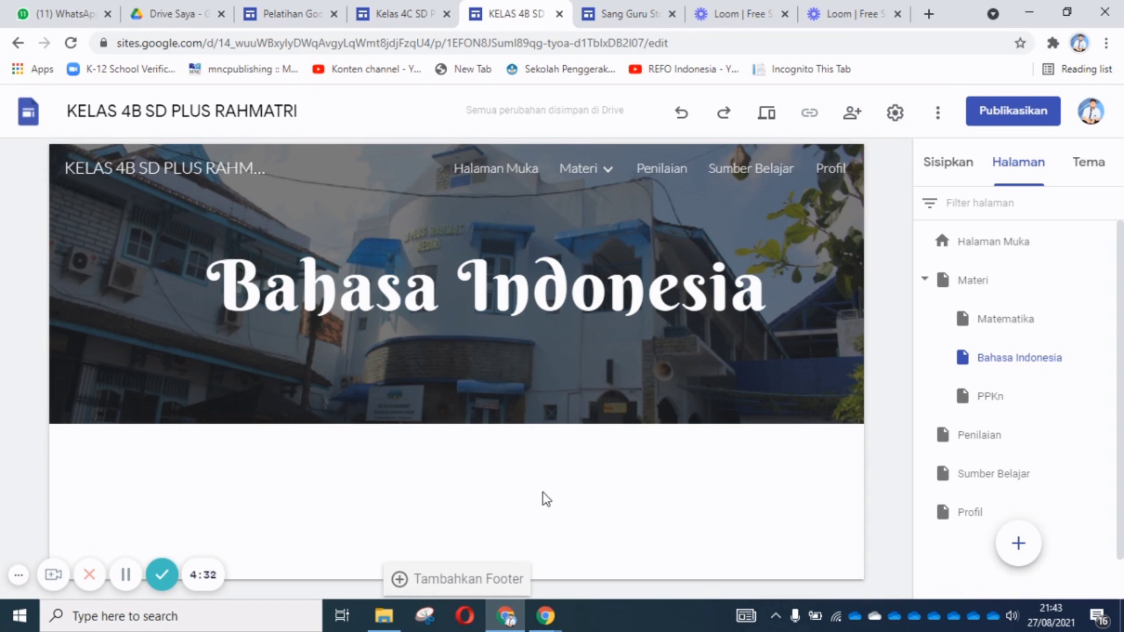
Examine the content types that can be inserted into the Bahasa Indonesia page, from layouts to embedded Drive files.
{"action": "left_click", "coordinate": [941, 165]}
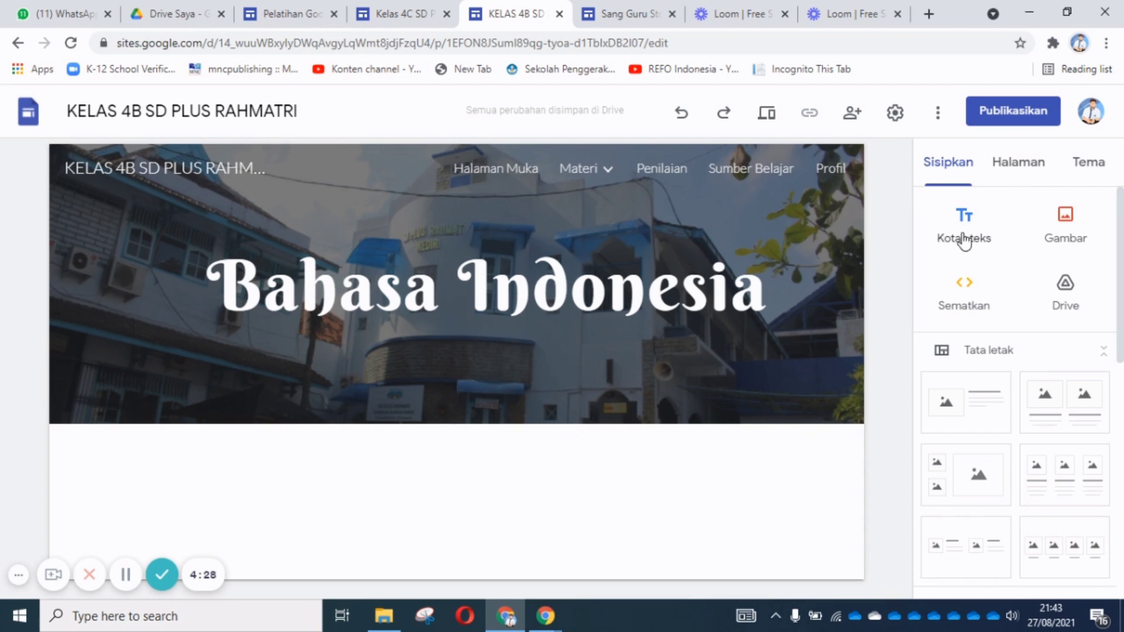
{"action": "scroll", "coordinate": [999, 396], "scroll_direction": "down", "scroll_amount": 5}
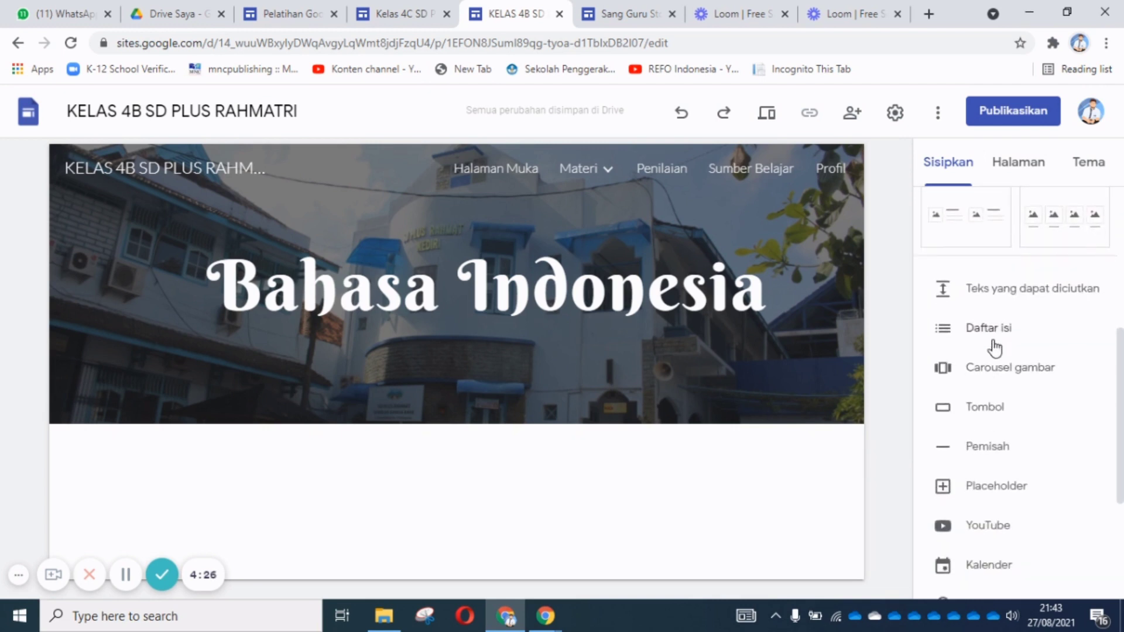
{"action": "scroll", "coordinate": [991, 352], "scroll_direction": "down", "scroll_amount": 4}
{"action": "scroll", "coordinate": [994, 366], "scroll_direction": "up", "scroll_amount": 9}
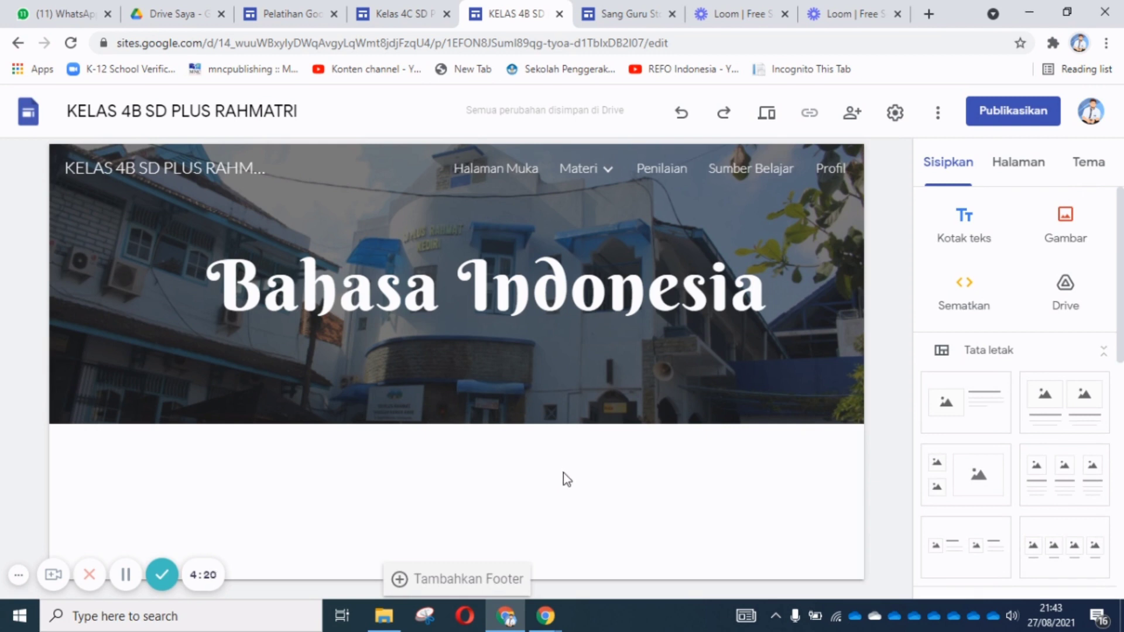
{"action": "scroll", "coordinate": [948, 409], "scroll_direction": "down", "scroll_amount": 5}
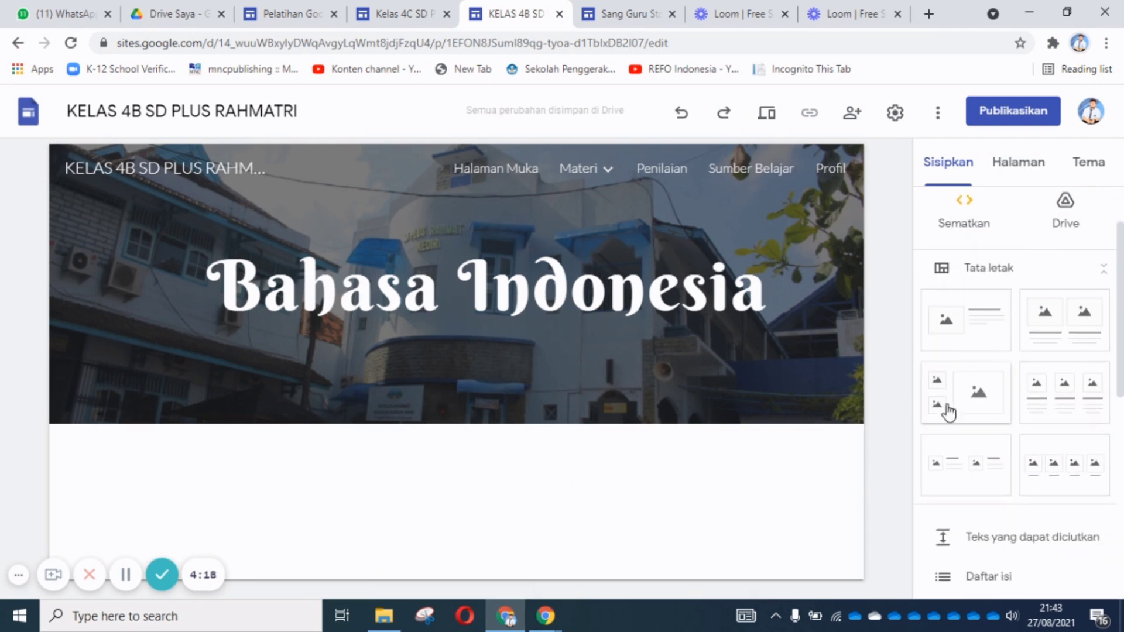
{"action": "scroll", "coordinate": [990, 331], "scroll_direction": "down", "scroll_amount": 3}
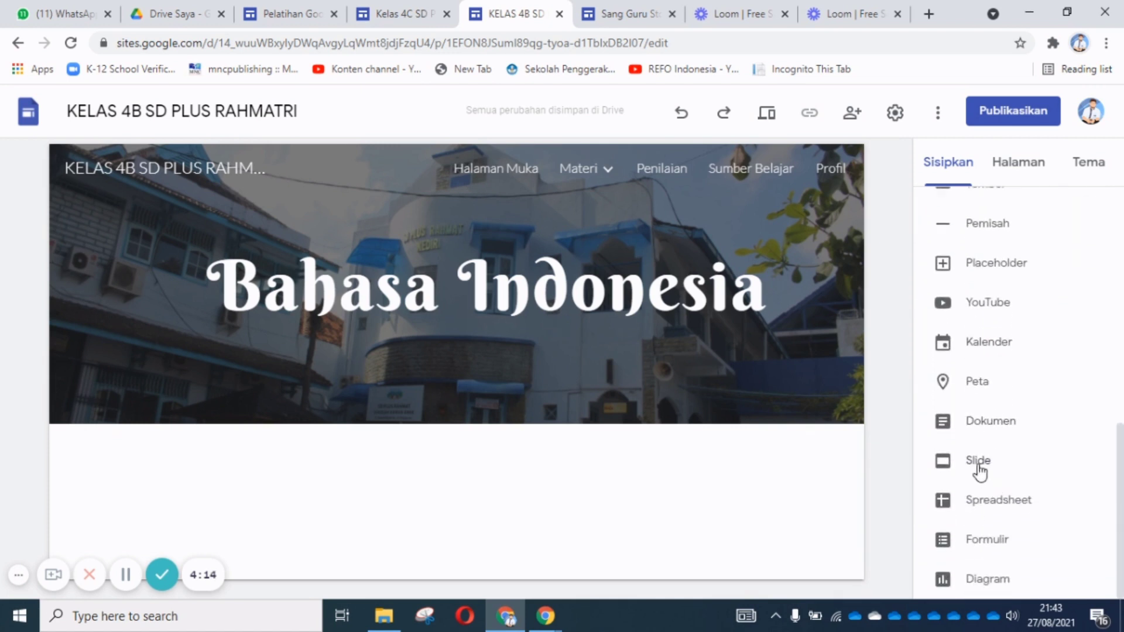
{"action": "scroll", "coordinate": [1020, 419], "scroll_direction": "up", "scroll_amount": 8}
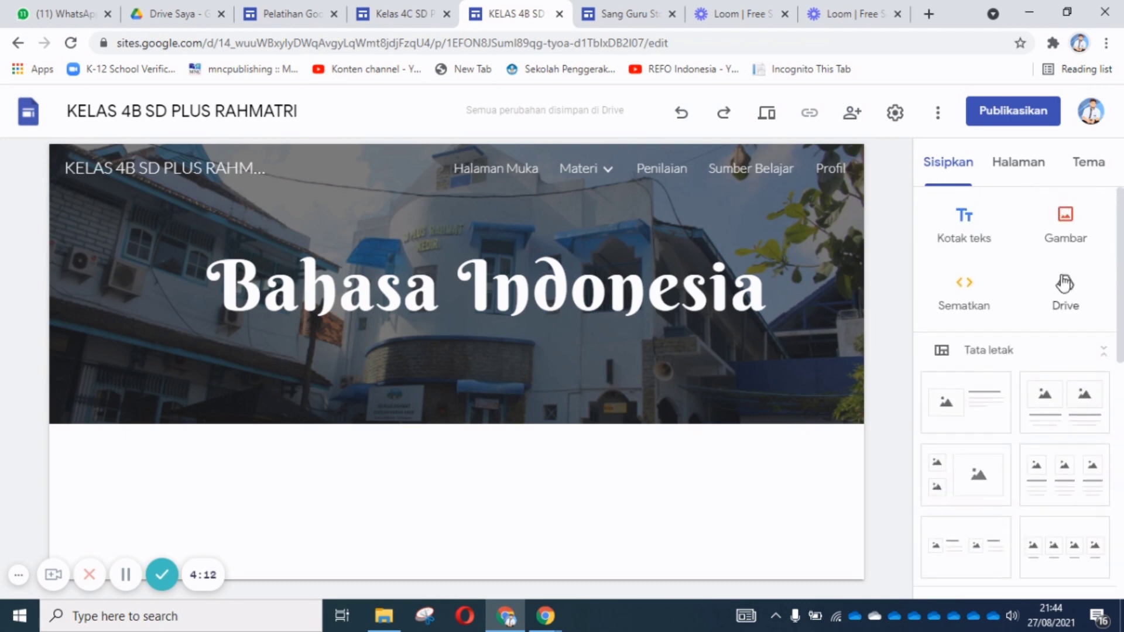
Insert the KALIMAT AKTIF slide presentation below the Bahasa Indonesia header and enlarge it to about one and a half times its inserted width.
{"action": "scroll", "coordinate": [1048, 492], "scroll_direction": "down", "scroll_amount": 8}
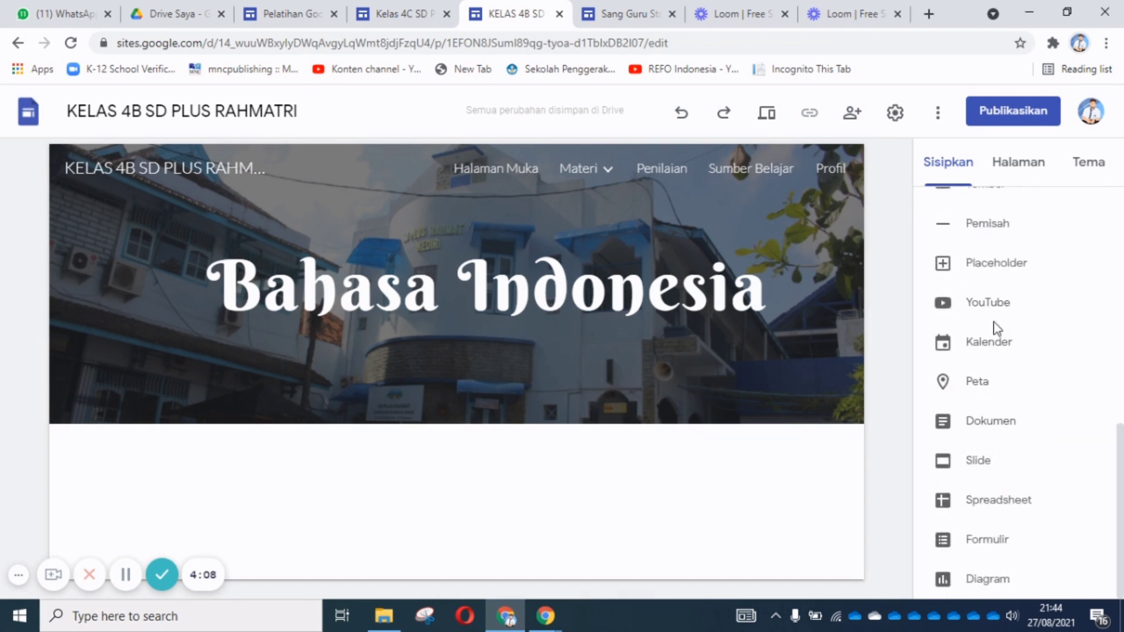
{"action": "left_click", "coordinate": [984, 466]}
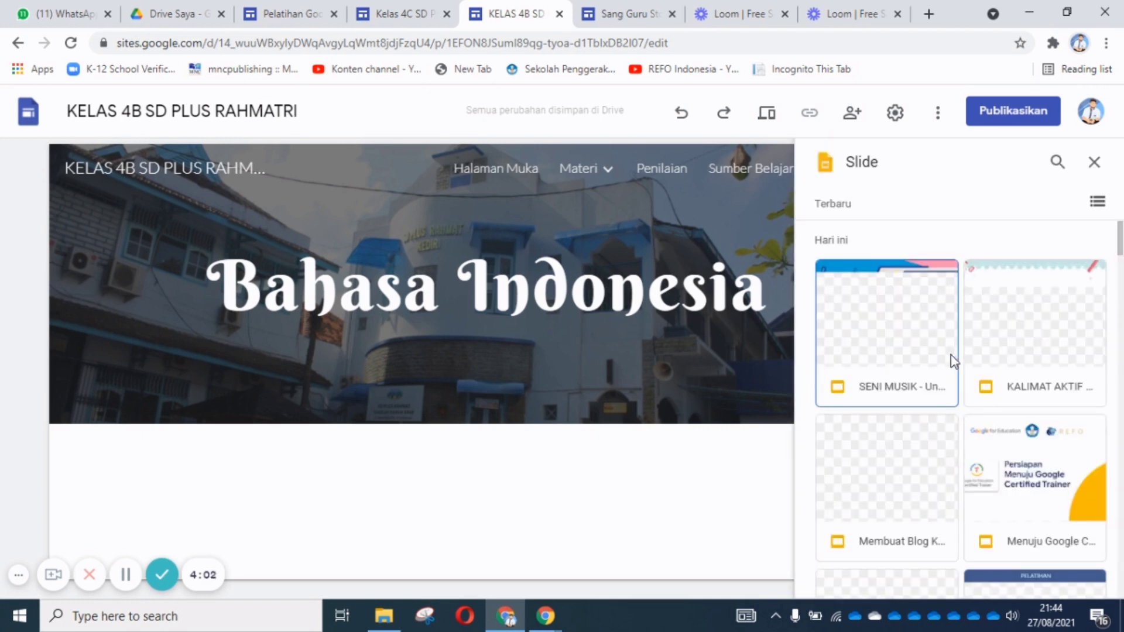
{"action": "left_click", "coordinate": [1026, 351]}
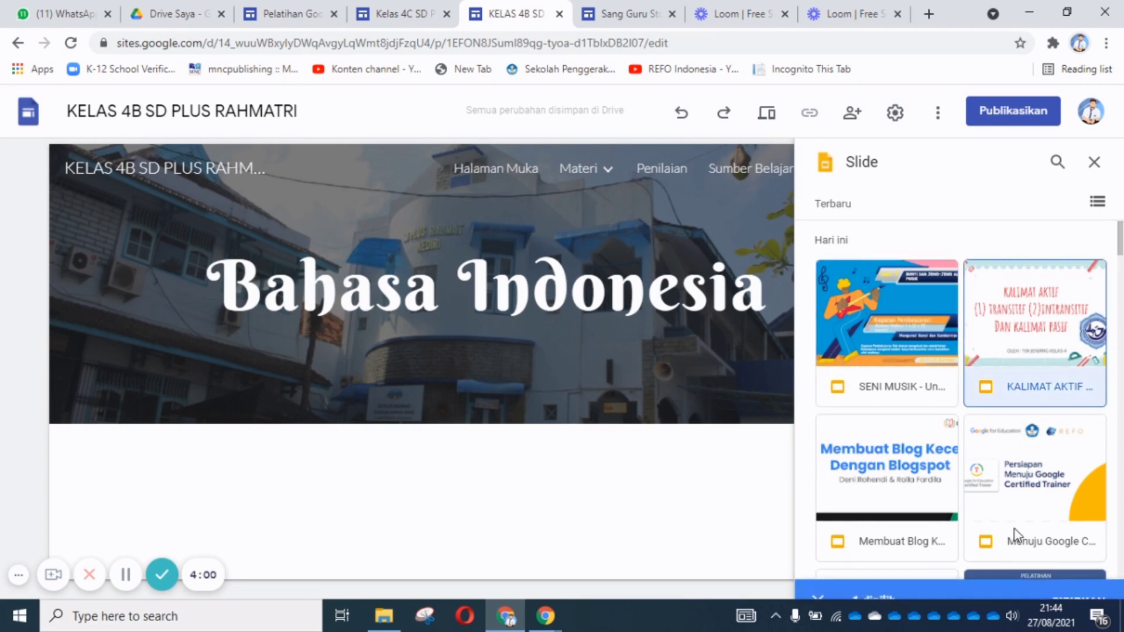
{"action": "left_click", "coordinate": [1066, 578]}
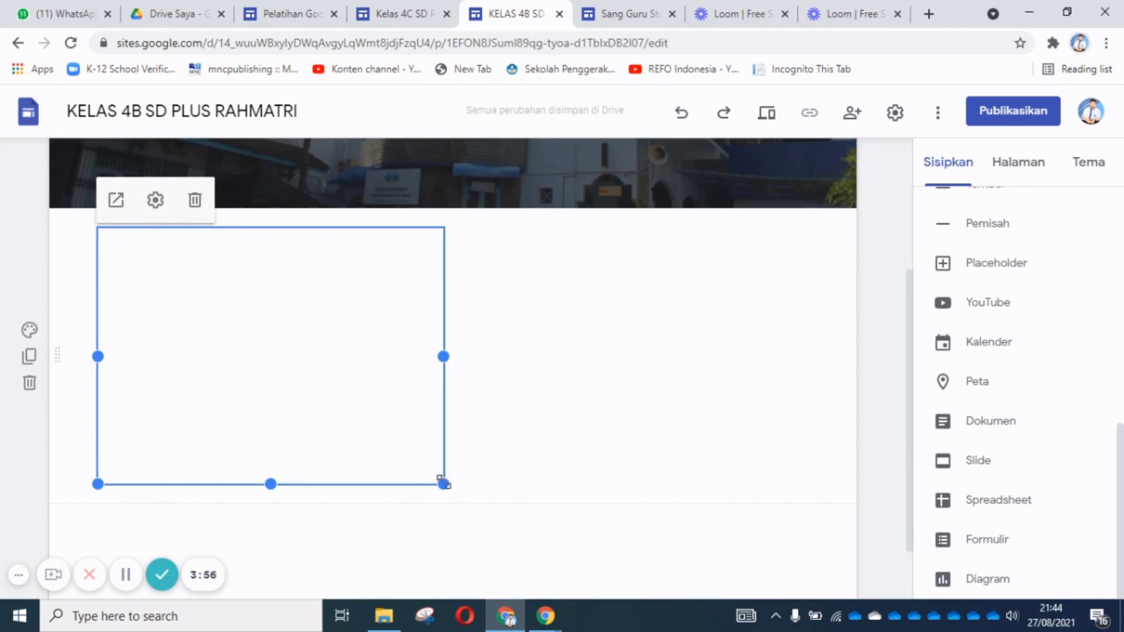
{"action": "left_click_drag", "start_coordinate": [445, 484], "coordinate": [655, 483]}
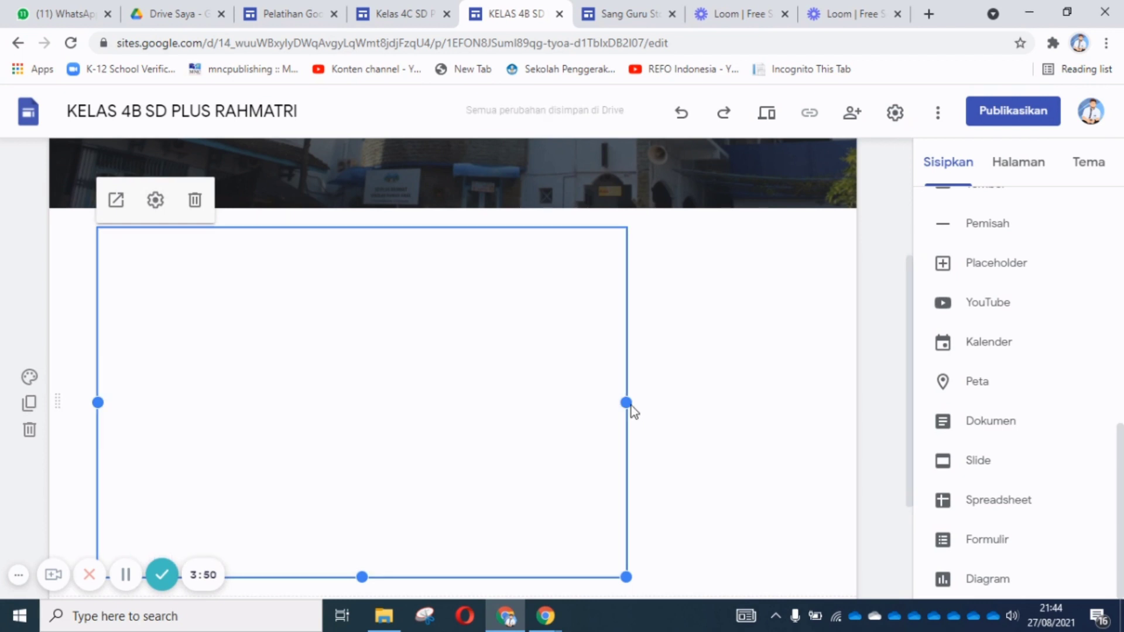
Enlarge the embedded slide presentation, widening it across the content area and increasing its height.
{"action": "left_click_drag", "start_coordinate": [626, 402], "coordinate": [807, 427]}
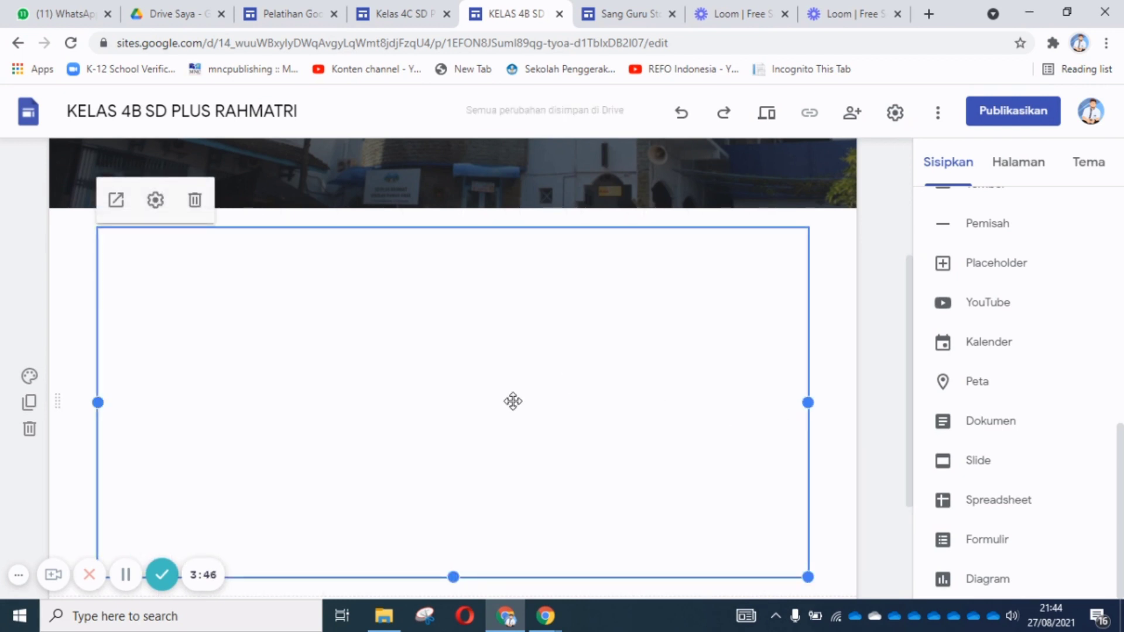
{"action": "scroll", "coordinate": [513, 401], "scroll_direction": "down", "scroll_amount": 3}
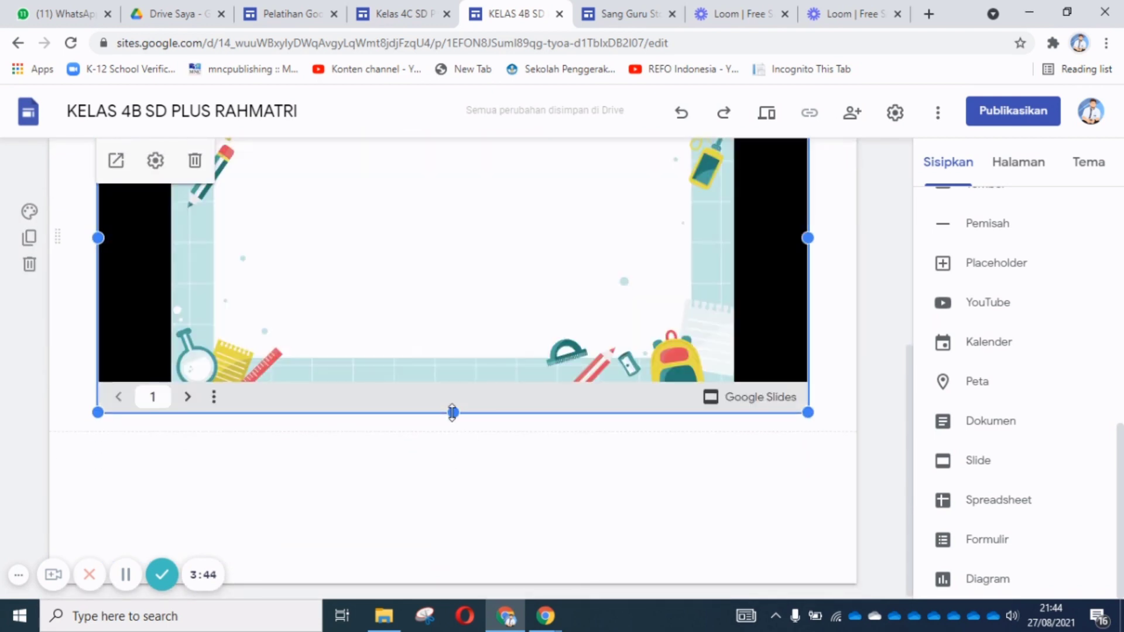
{"action": "left_click_drag", "start_coordinate": [449, 420], "coordinate": [469, 467]}
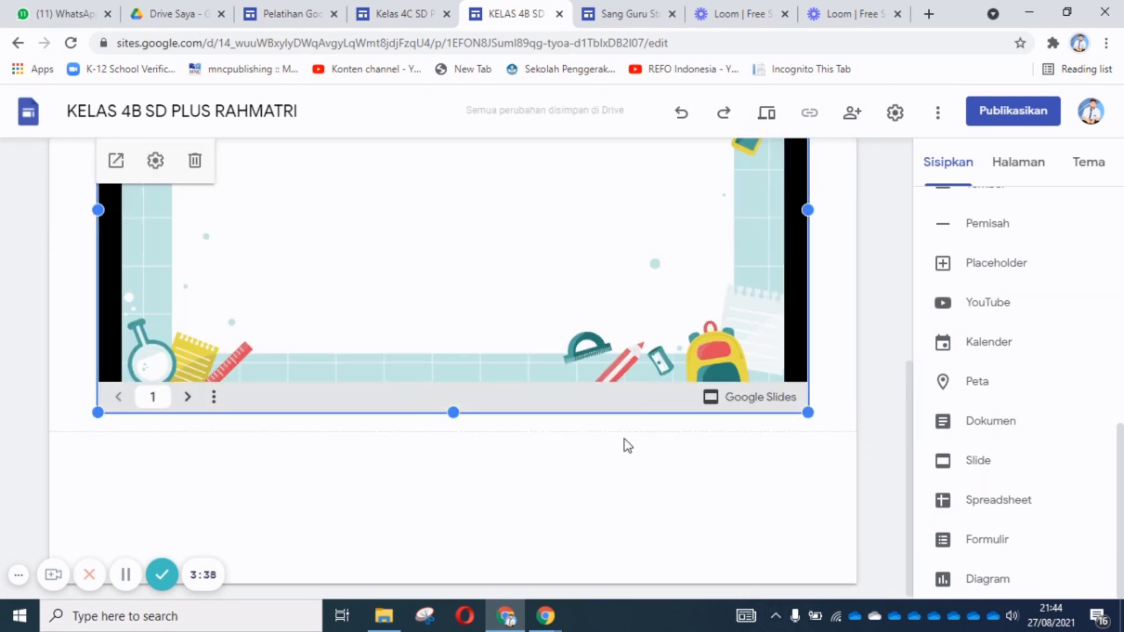
{"action": "left_click", "coordinate": [574, 471]}
{"action": "scroll", "coordinate": [586, 469], "scroll_direction": "up", "scroll_amount": 3}
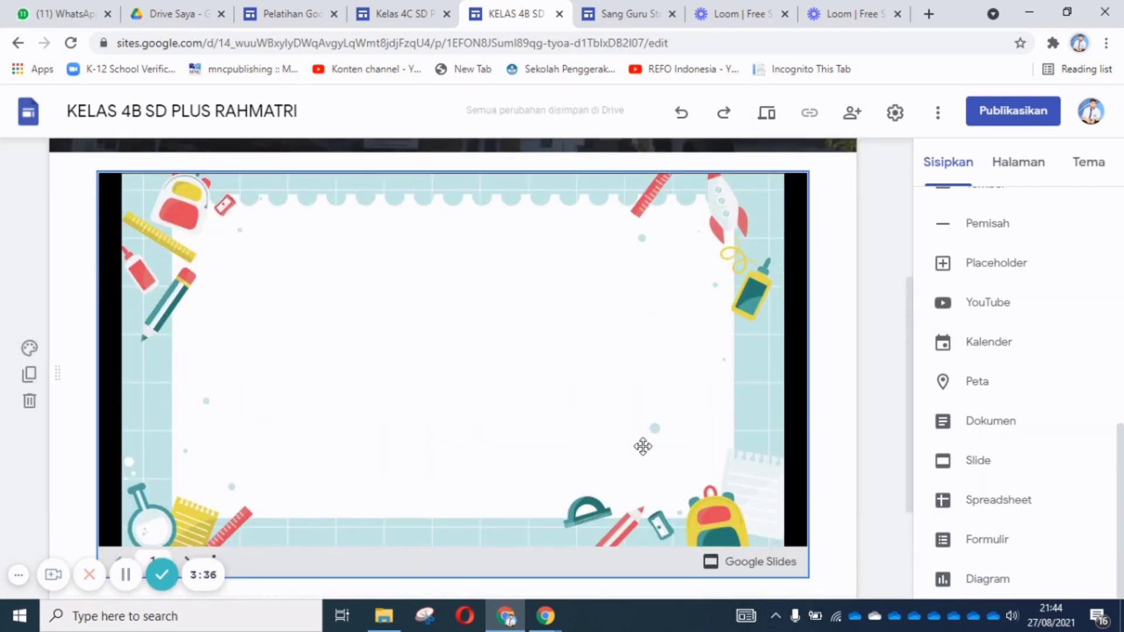
Open the YouTube video selector for adding a video to the page with the embedded presentation.
{"action": "scroll", "coordinate": [570, 493], "scroll_direction": "down", "scroll_amount": 3}
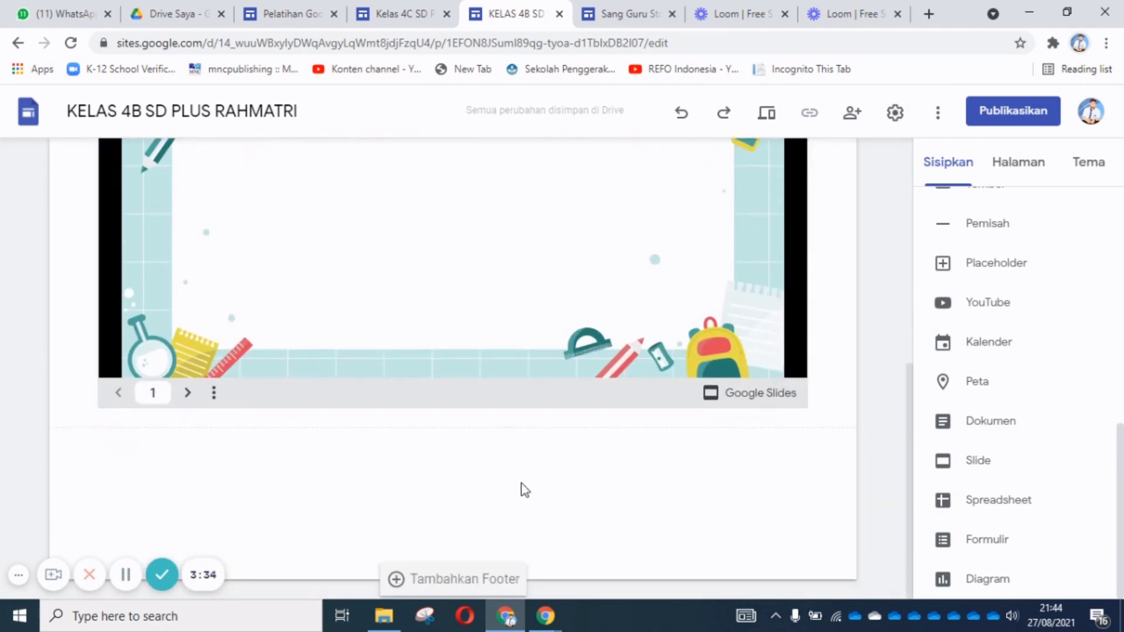
{"action": "left_click", "coordinate": [988, 310]}
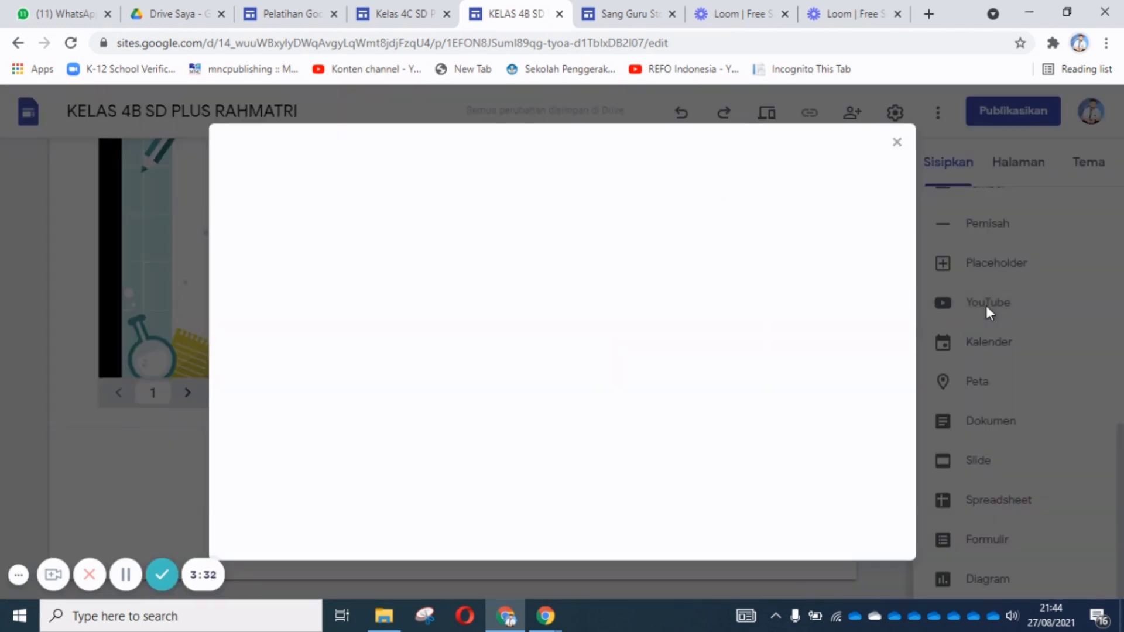
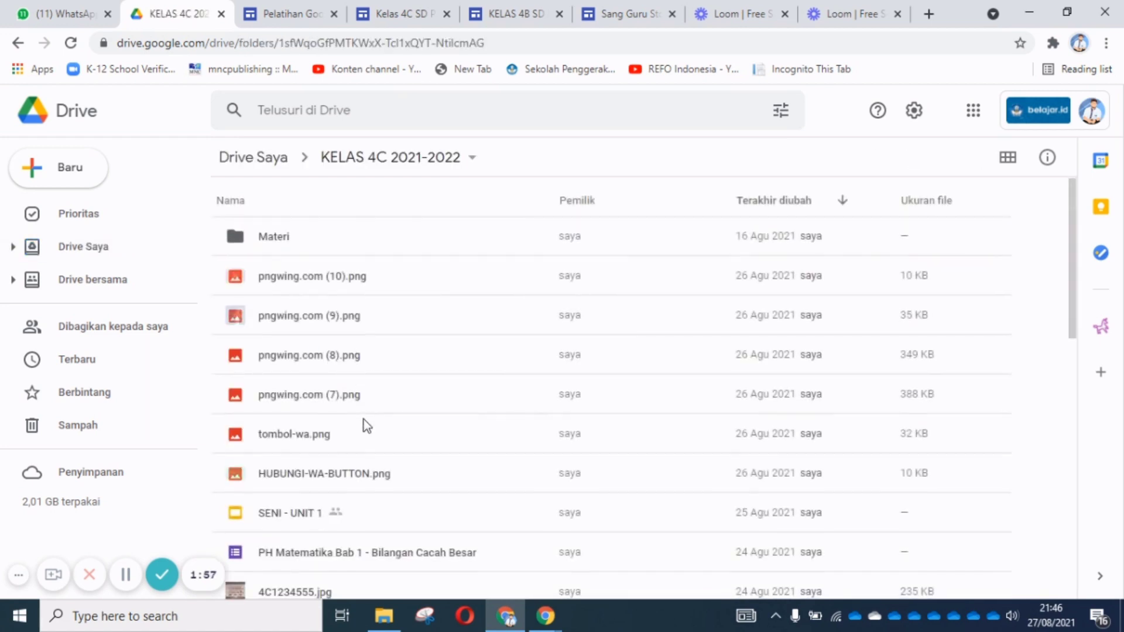
Find the BAHASA INDONESIA folder inside Materi of KELAS 4C 2021-2022 and open the document TUGAS BI - Kalimat Transitif - Intransitif.
{"action": "scroll", "coordinate": [375, 439], "scroll_direction": "down", "scroll_amount": 3}
{"action": "scroll", "coordinate": [381, 431], "scroll_direction": "down", "scroll_amount": 3}
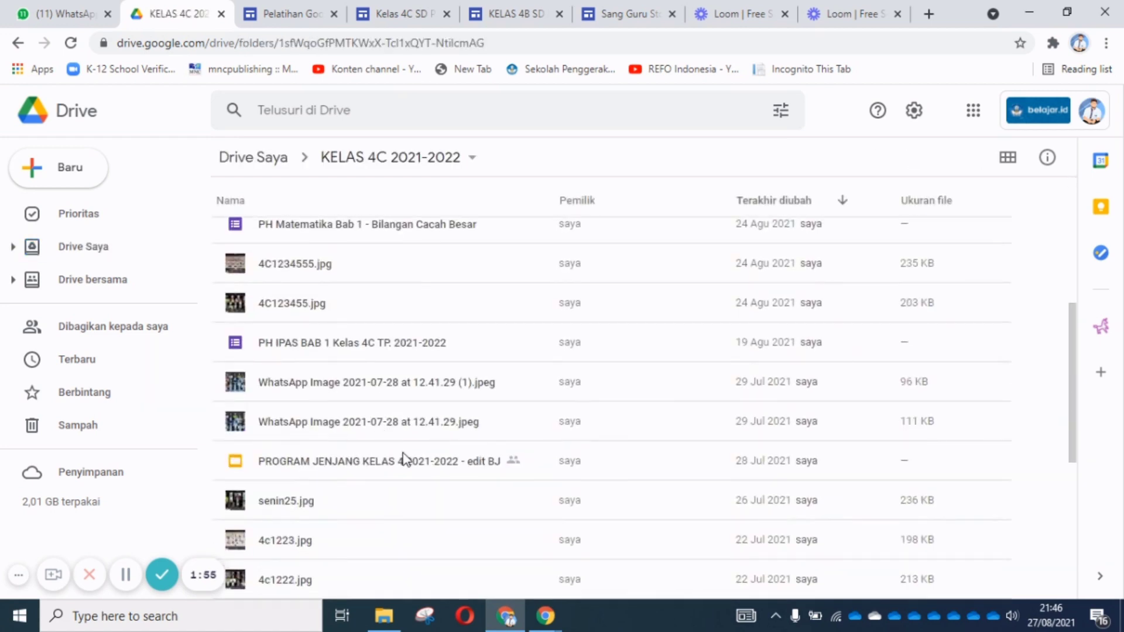
{"action": "scroll", "coordinate": [406, 466], "scroll_direction": "down", "scroll_amount": 3}
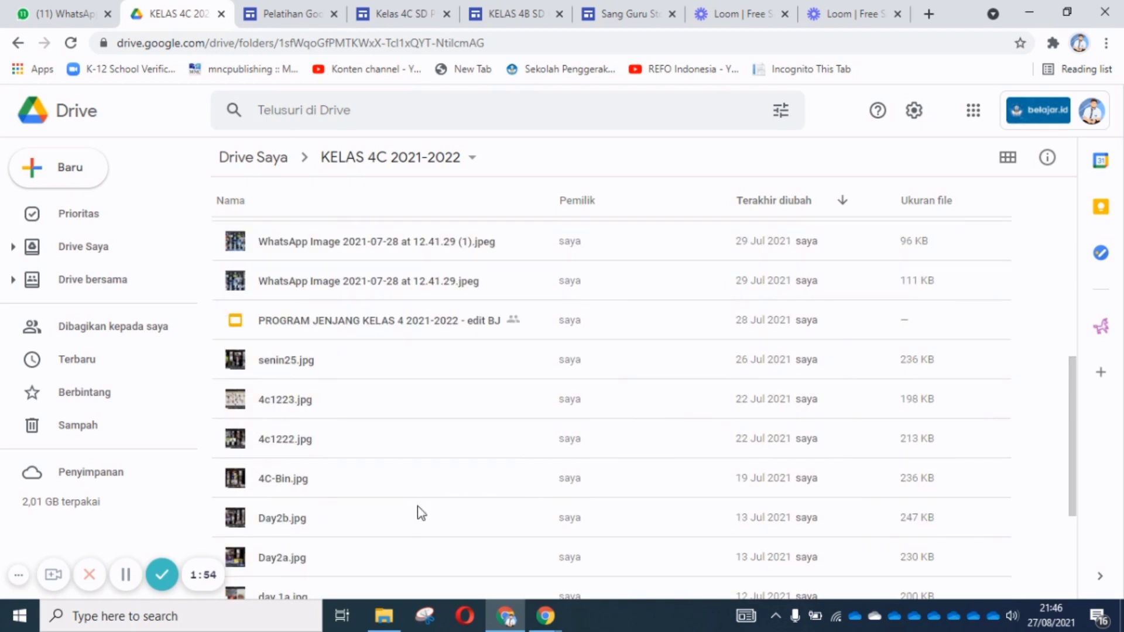
{"action": "scroll", "coordinate": [409, 521], "scroll_direction": "down", "scroll_amount": 3}
{"action": "scroll", "coordinate": [408, 510], "scroll_direction": "up", "scroll_amount": 10}
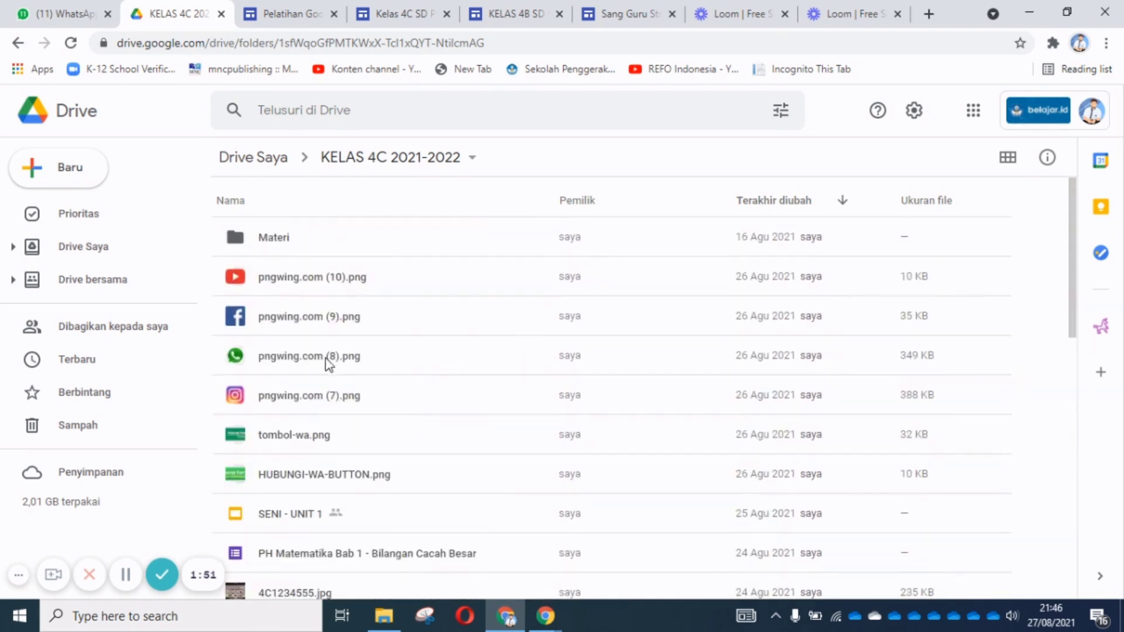
{"action": "double_click", "coordinate": [286, 250]}
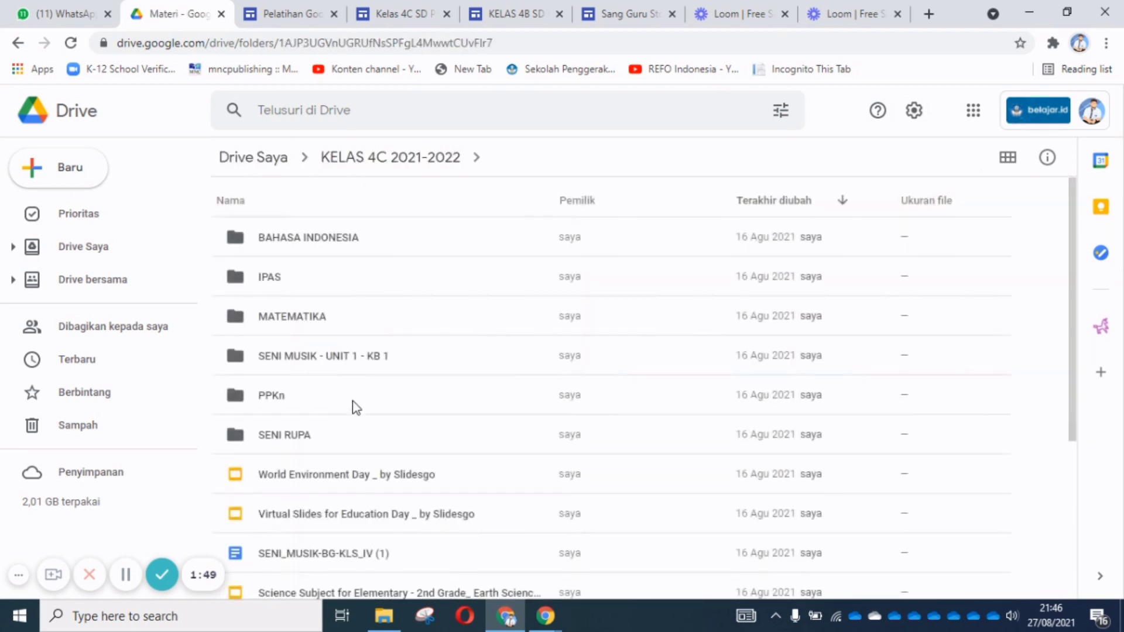
{"action": "double_click", "coordinate": [313, 246]}
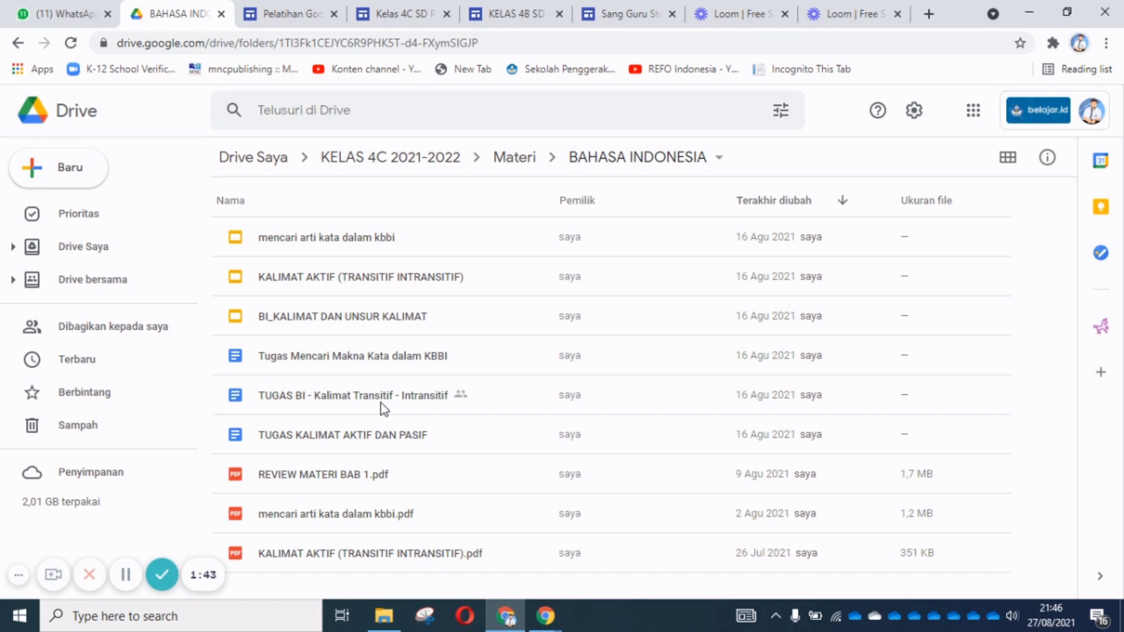
{"action": "double_click", "coordinate": [381, 403]}
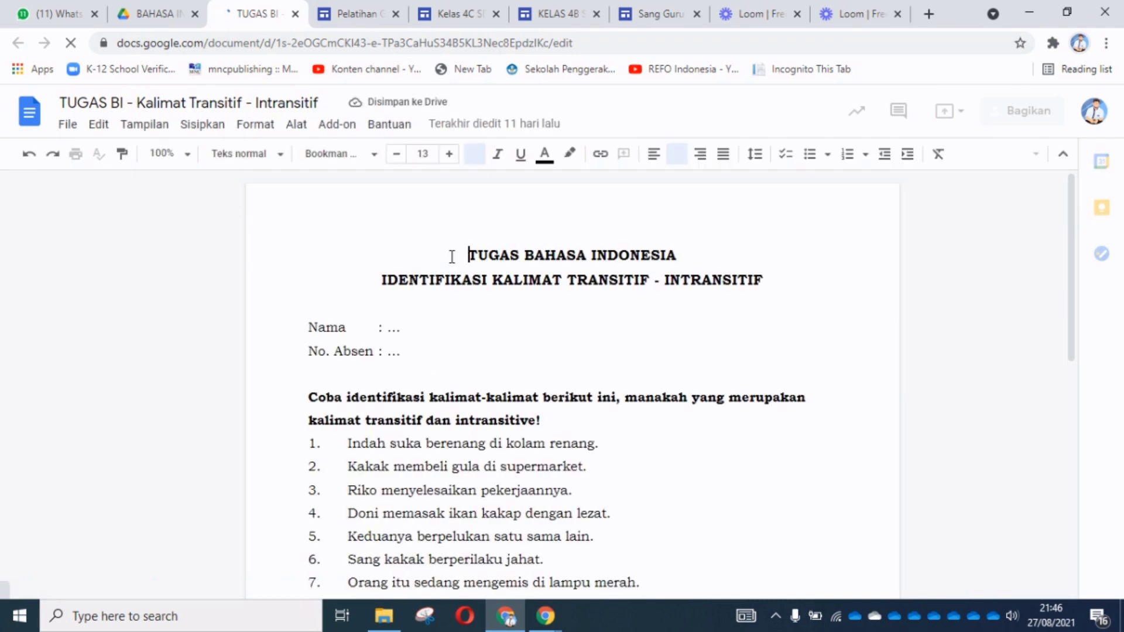
Copy the document's two title lines, TUGAS BAHASA INDONESIA and IDENTIFIKASI KALIMAT TRANSITIF - INTRANSITIF.
{"action": "left_click", "coordinate": [565, 291], "text": "shift"}
{"action": "left_click", "coordinate": [768, 279], "text": "shift"}
{"action": "key", "text": "ctrl+c"}
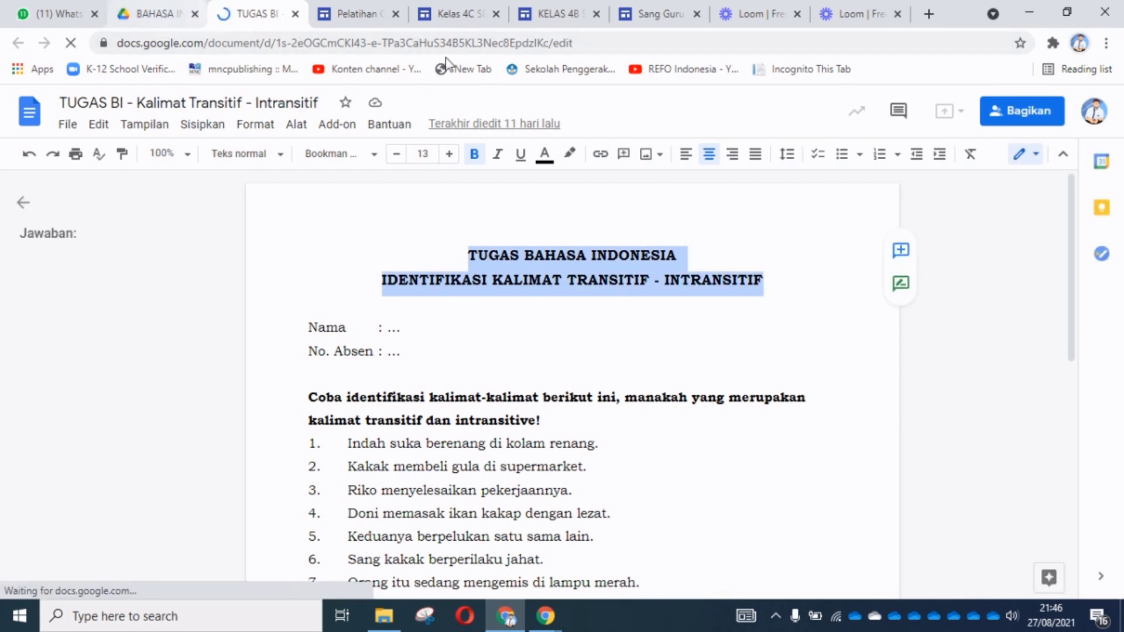
Add a collapsible text block below the video on the KELAS 4B site, paste the copied title as its heading and remove the trailing blank line.
{"action": "left_click", "coordinate": [573, 17]}
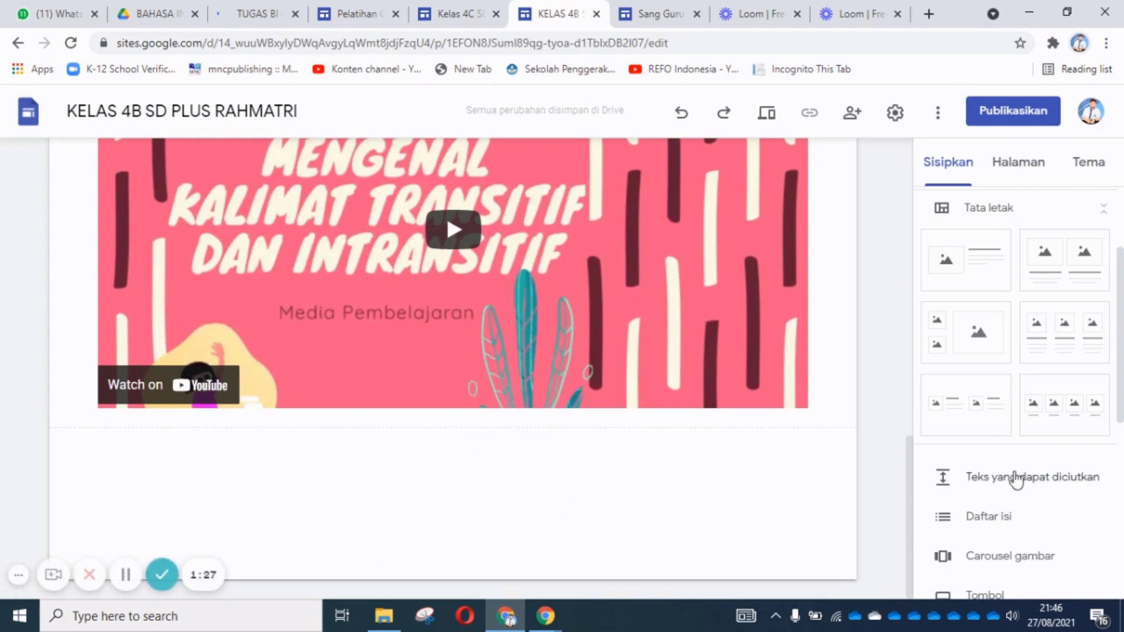
{"action": "left_click", "coordinate": [974, 479]}
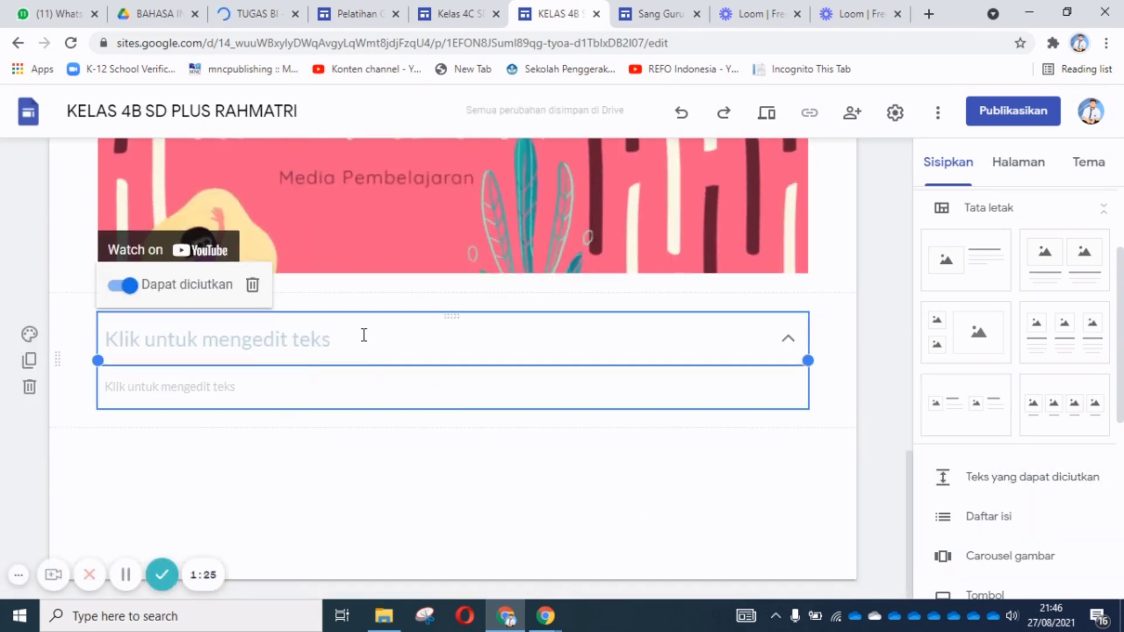
{"action": "left_click", "coordinate": [343, 348]}
{"action": "key", "text": "ctrl+v"}
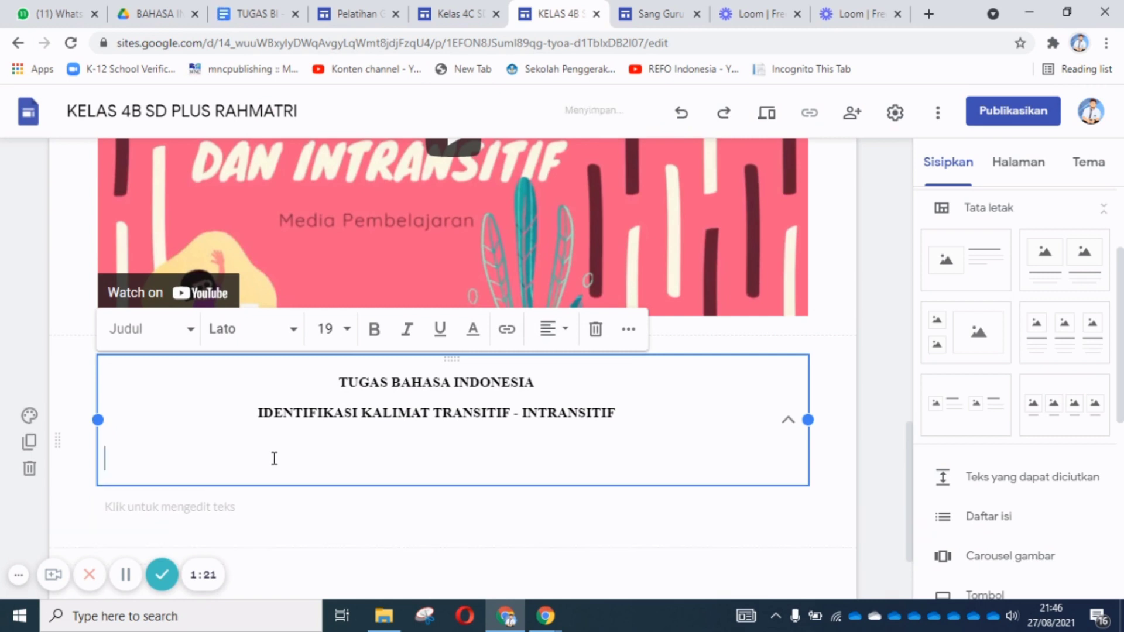
{"action": "key", "text": "BackSpace"}
{"action": "key", "text": "BackSpace"}
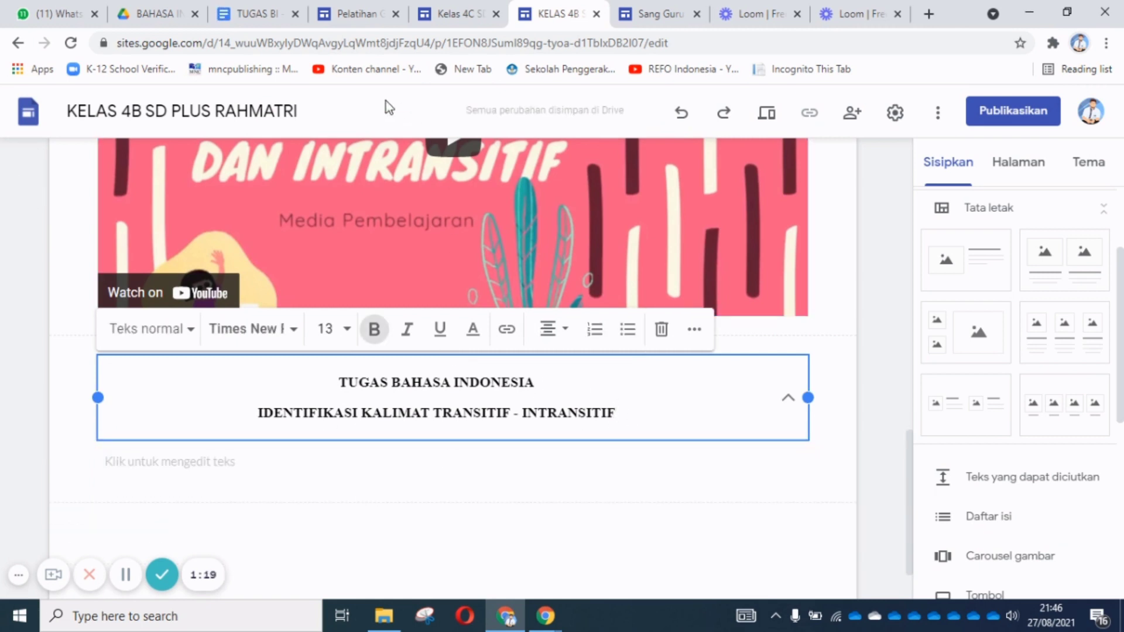
Copy the assignment text from Nama through the answer lines in the document and paste it into the collapsible block's body.
{"action": "left_click", "coordinate": [255, 22]}
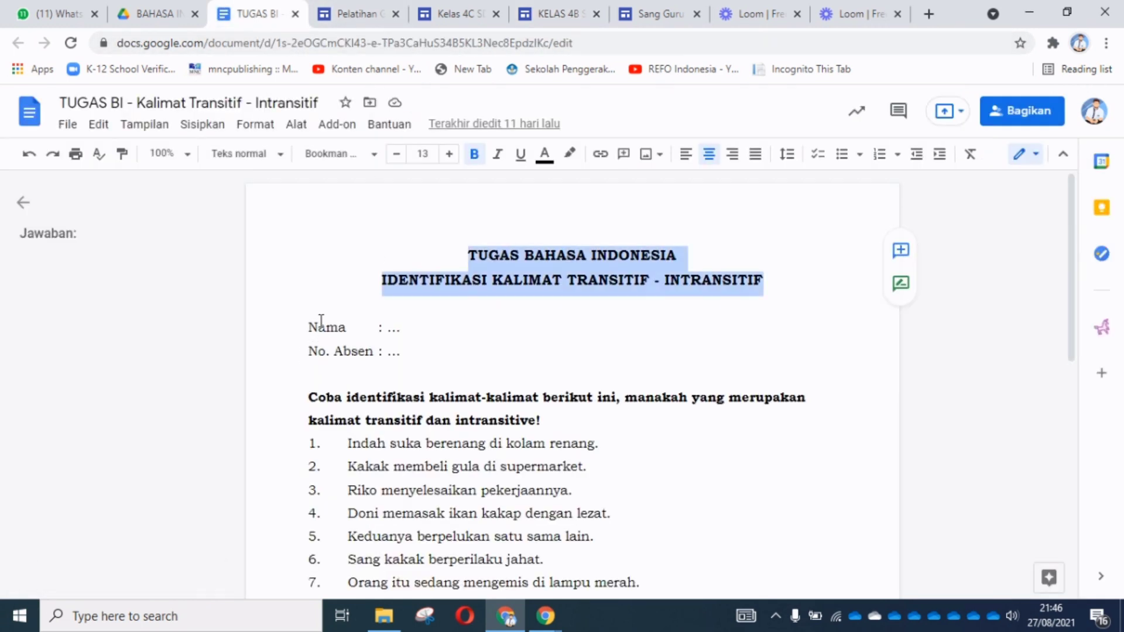
{"action": "left_click_drag", "start_coordinate": [309, 326], "coordinate": [535, 454]}
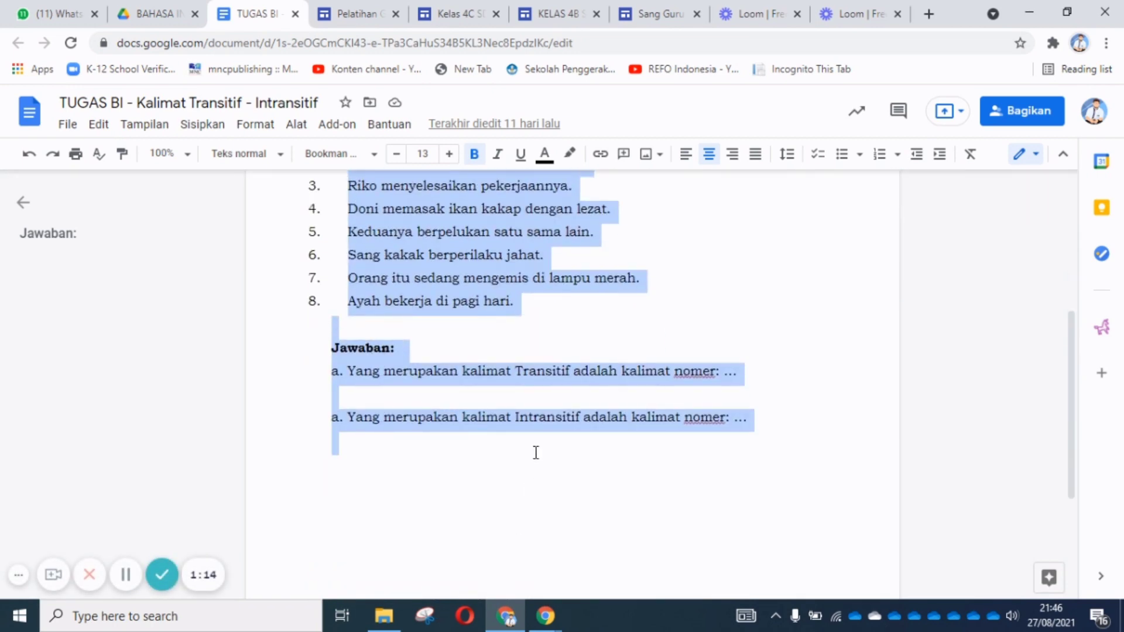
{"action": "left_click", "coordinate": [459, 14]}
{"action": "left_click", "coordinate": [557, 14]}
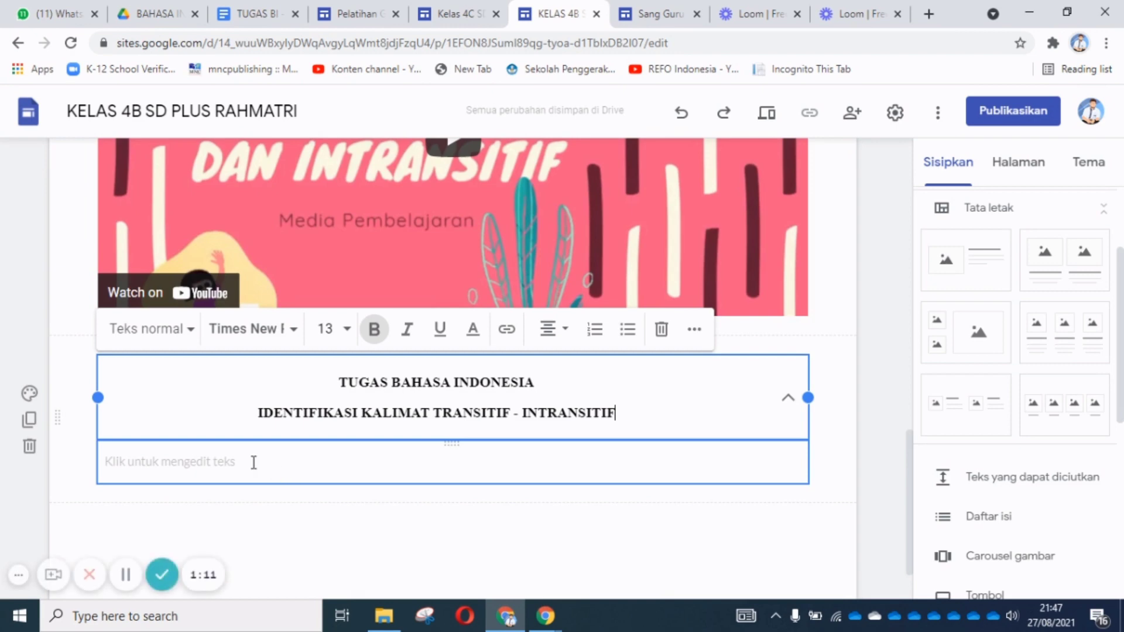
{"action": "left_click", "coordinate": [202, 464]}
{"action": "key", "text": "ctrl+v"}
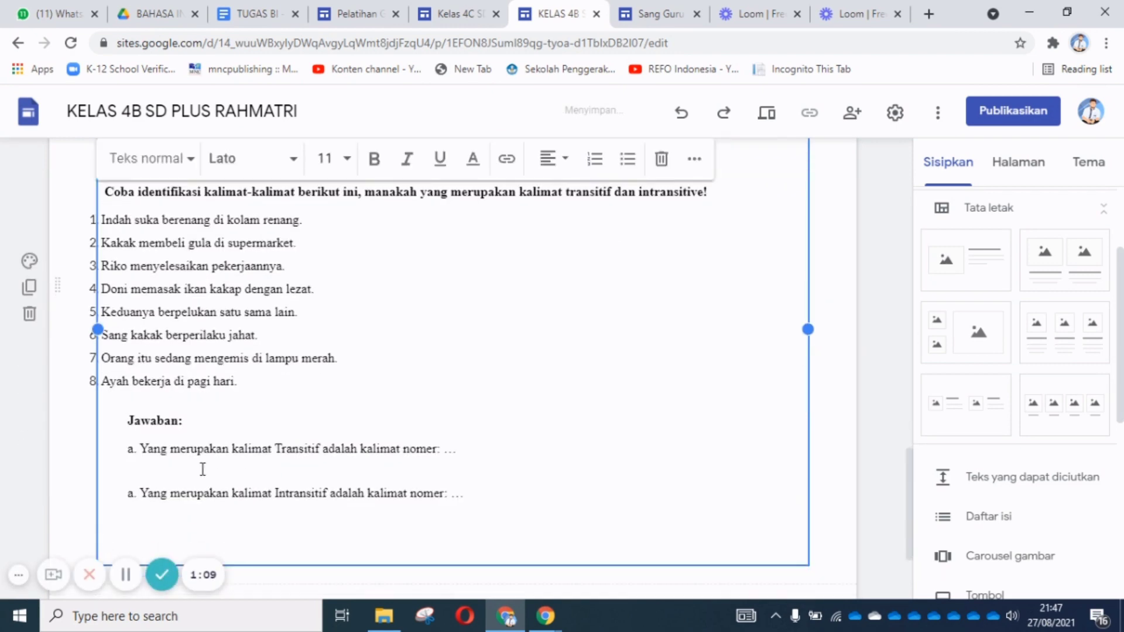
{"action": "scroll", "coordinate": [363, 415], "scroll_direction": "up", "scroll_amount": 3}
{"action": "scroll", "coordinate": [484, 380], "scroll_direction": "up", "scroll_amount": 3}
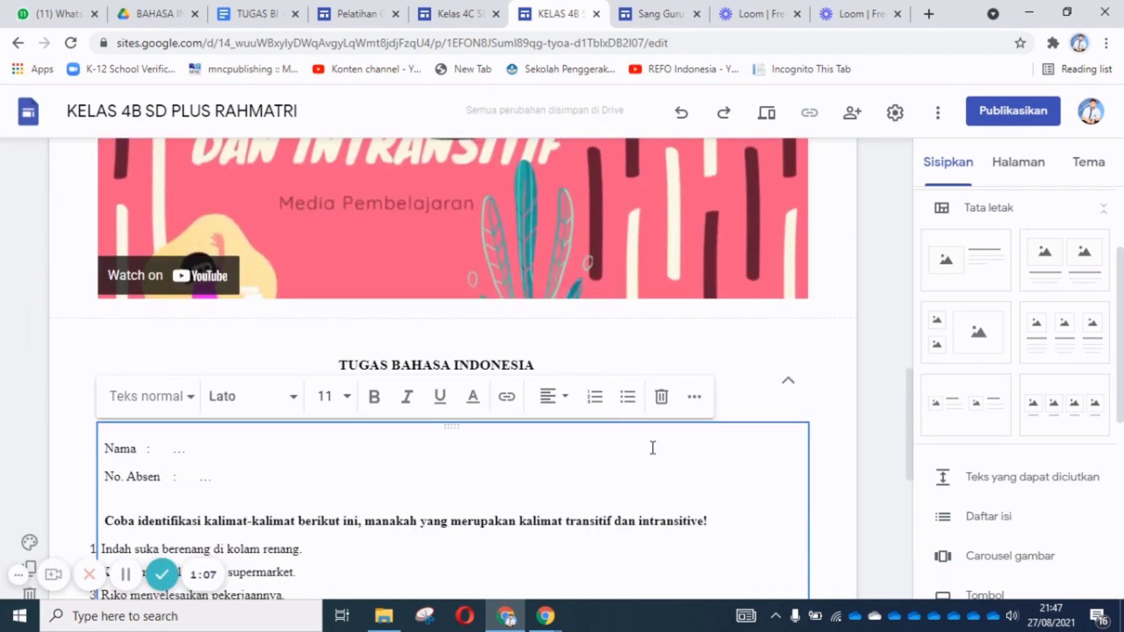
Preview the Bahasa Indonesia page at tablet and large-screen size, and examine its slides, video and assignment heading.
{"action": "left_click", "coordinate": [764, 120]}
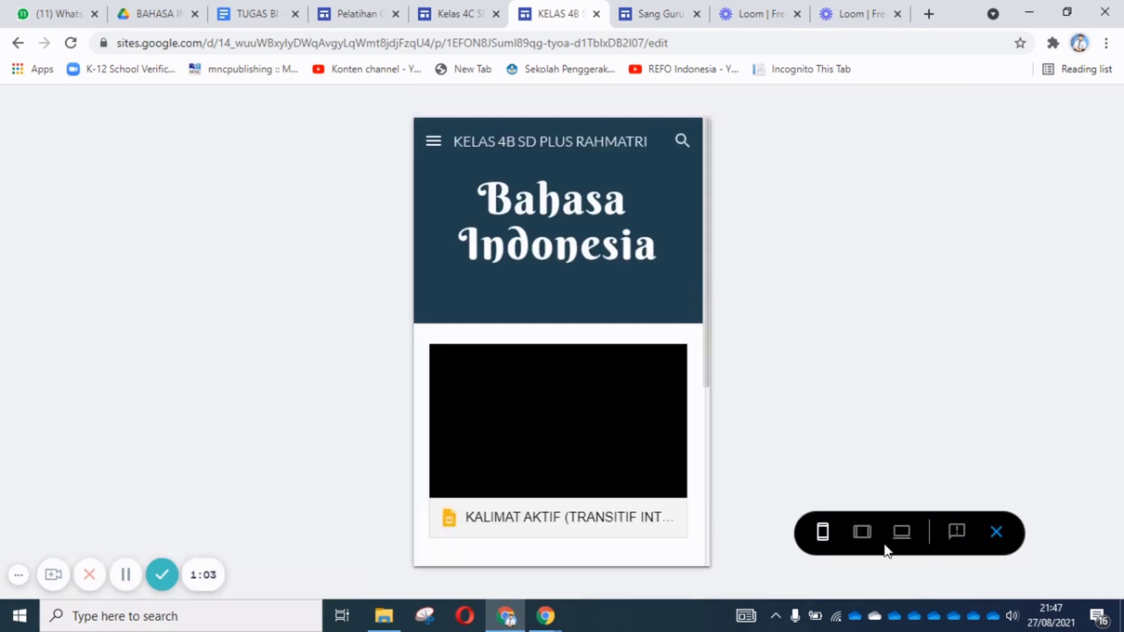
{"action": "left_click", "coordinate": [865, 536]}
{"action": "left_click", "coordinate": [906, 542]}
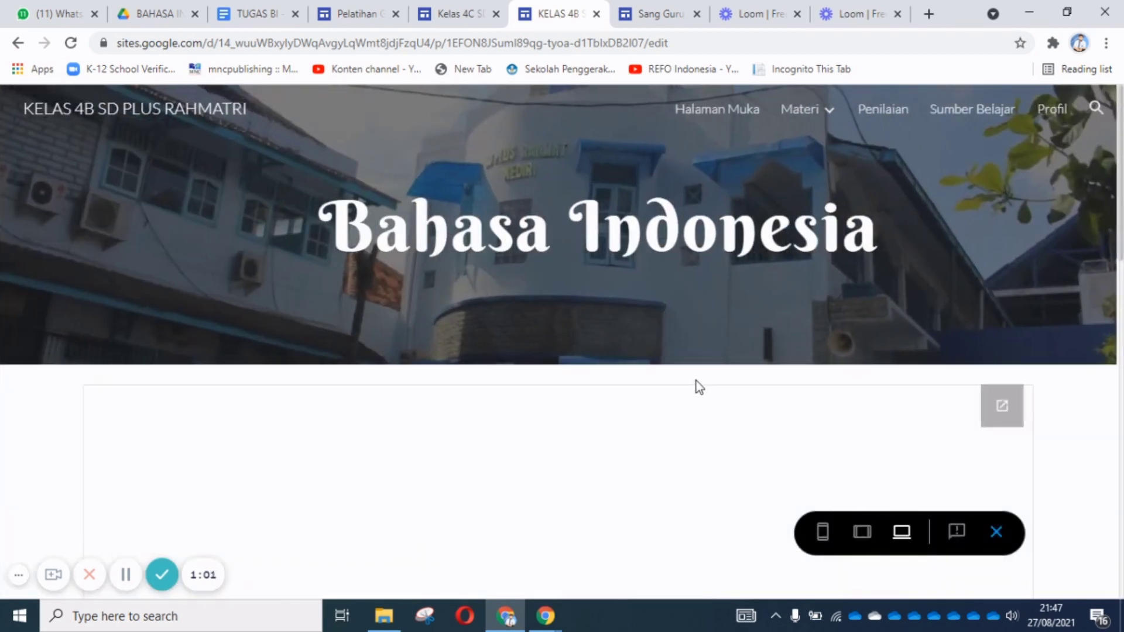
{"action": "scroll", "coordinate": [695, 381], "scroll_direction": "down", "scroll_amount": 5}
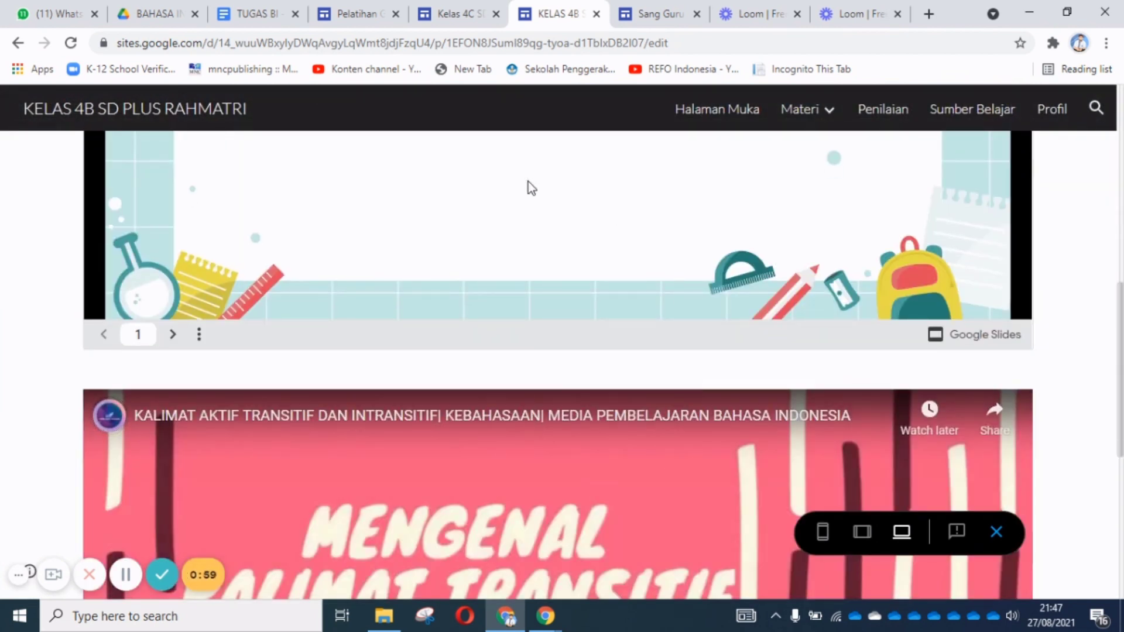
{"action": "scroll", "coordinate": [476, 254], "scroll_direction": "down", "scroll_amount": 6}
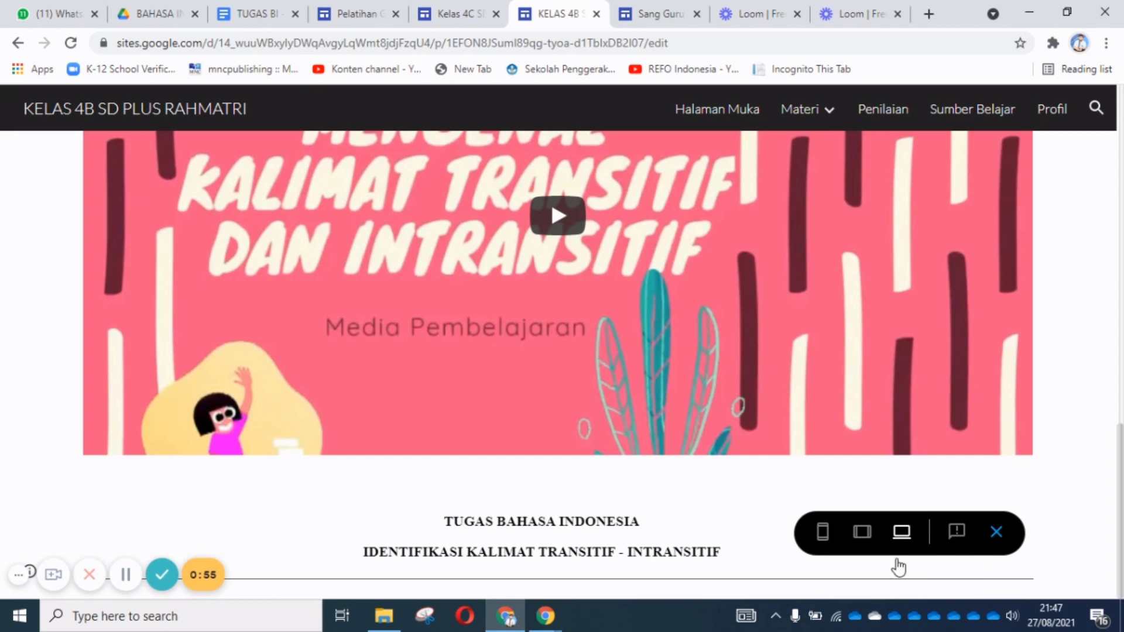
Switch the preview to tablet size, review the expanded assignment text and collapse it.
{"action": "left_click", "coordinate": [862, 532]}
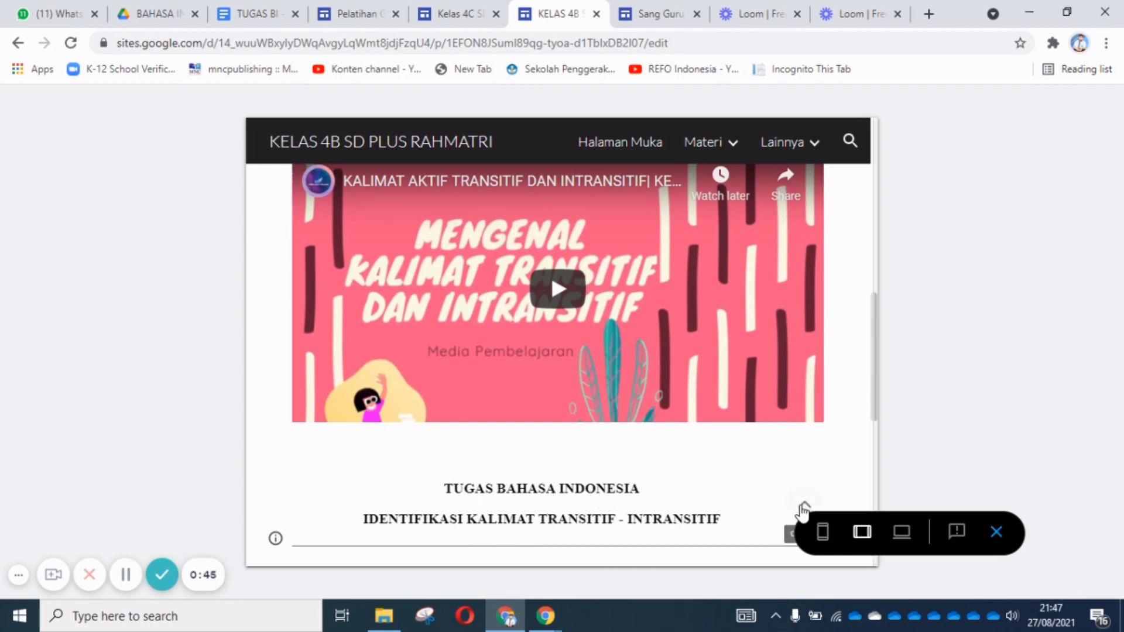
{"action": "scroll", "coordinate": [586, 508], "scroll_direction": "down", "scroll_amount": 1}
{"action": "scroll", "coordinate": [603, 515], "scroll_direction": "down", "scroll_amount": 5}
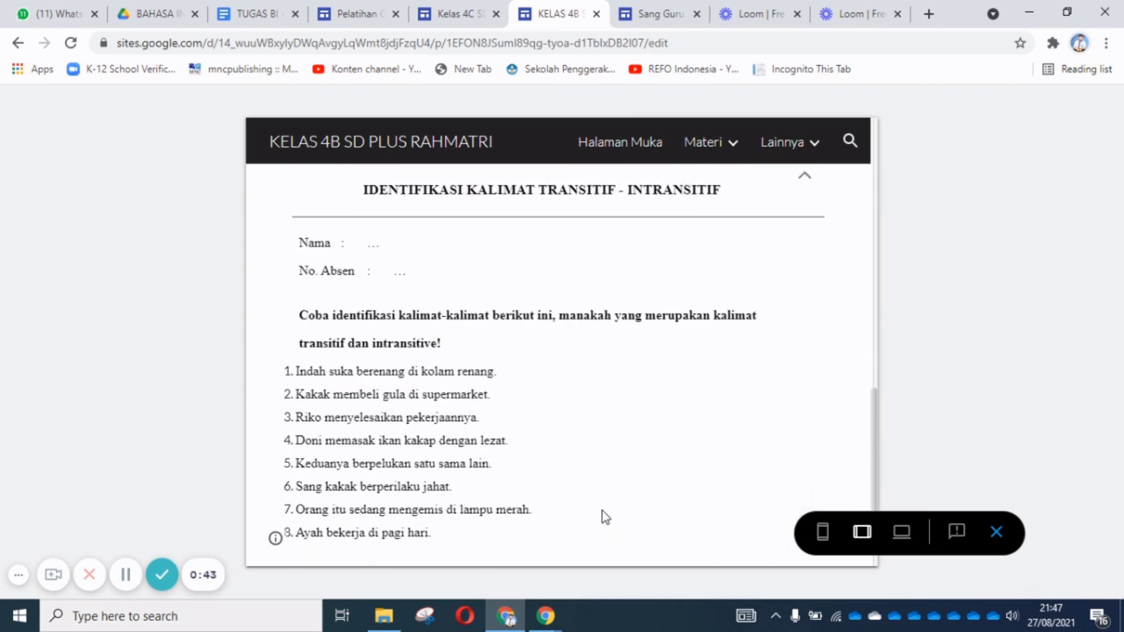
{"action": "left_click", "coordinate": [804, 177]}
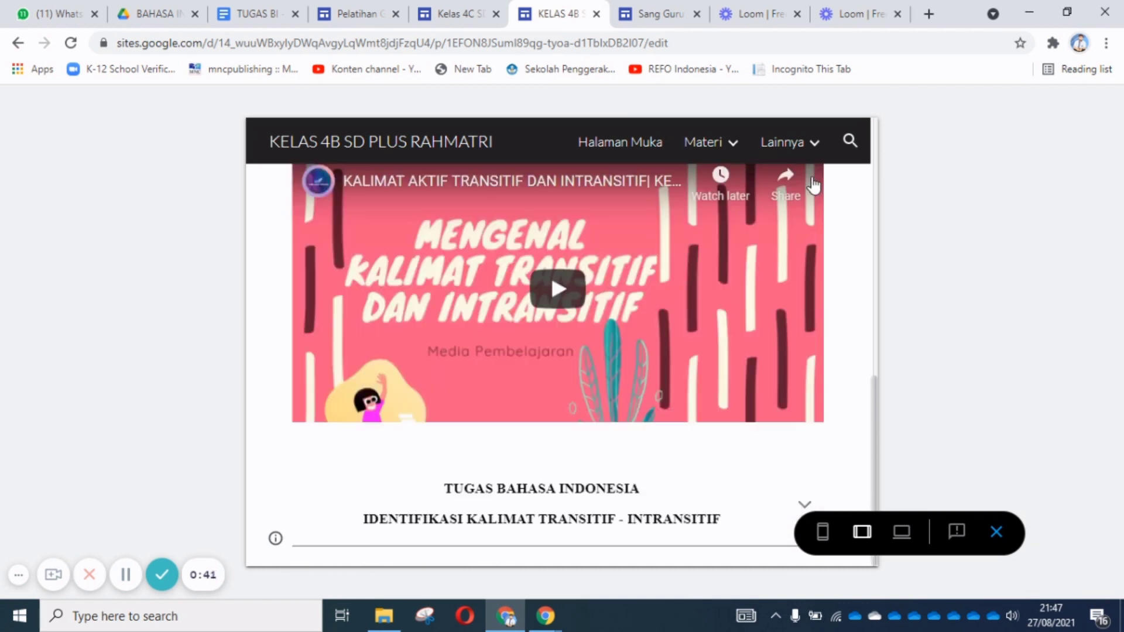
Switch the preview to phone size, expand the assignment block and review the whole page from the header to the answer section.
{"action": "left_click", "coordinate": [823, 532]}
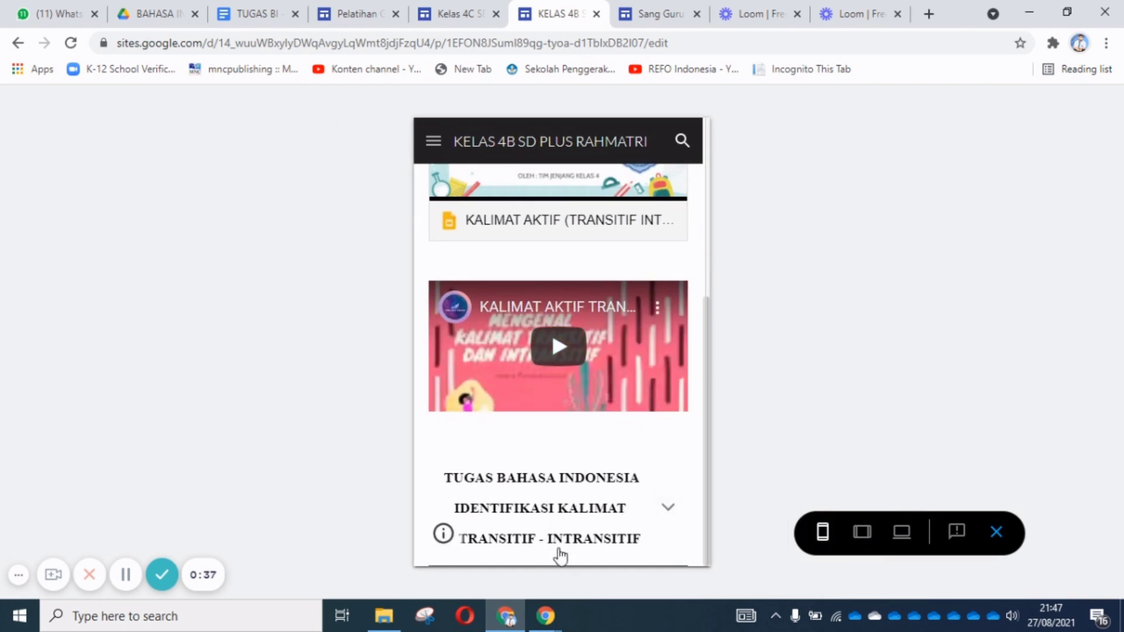
{"action": "left_click", "coordinate": [667, 519]}
{"action": "scroll", "coordinate": [671, 540], "scroll_direction": "down", "scroll_amount": 10}
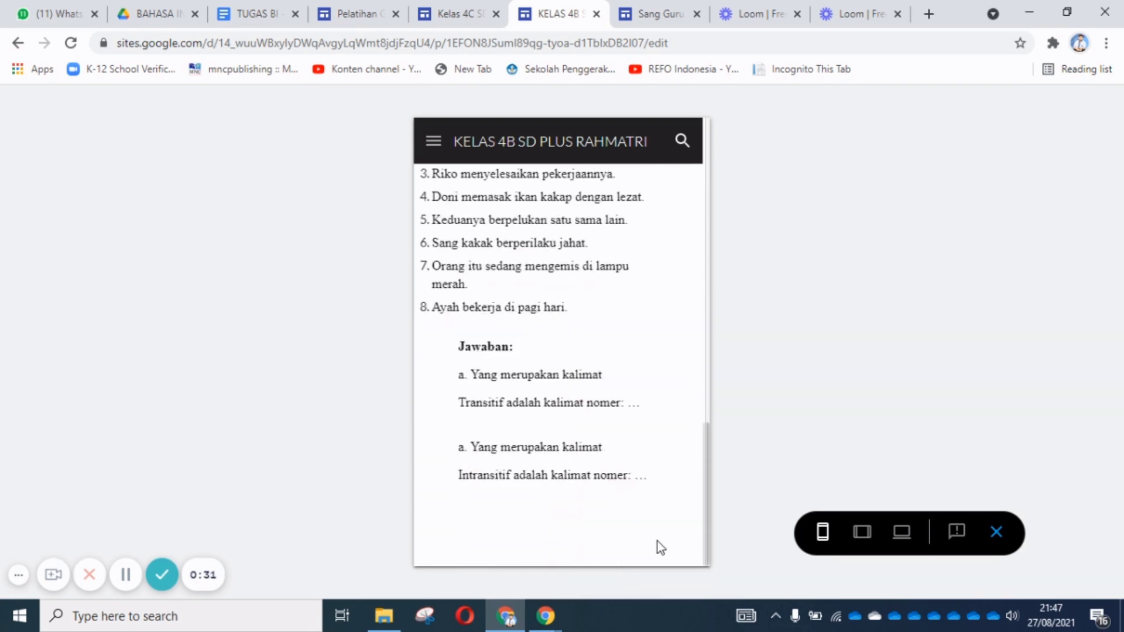
{"action": "scroll", "coordinate": [658, 542], "scroll_direction": "up", "scroll_amount": 7}
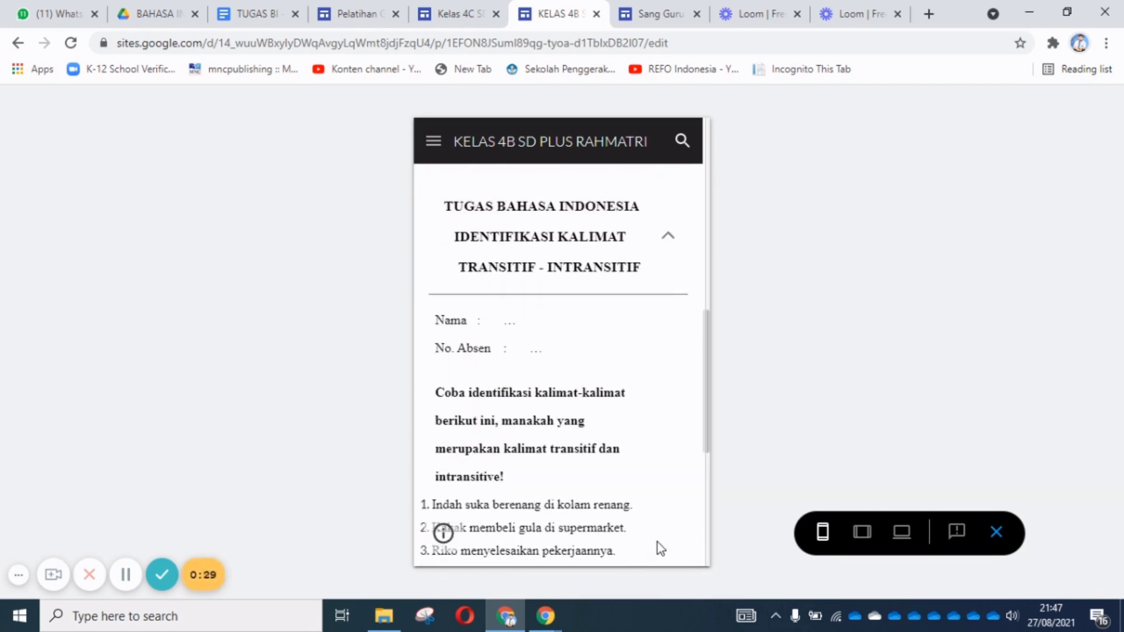
{"action": "scroll", "coordinate": [658, 542], "scroll_direction": "up", "scroll_amount": 10}
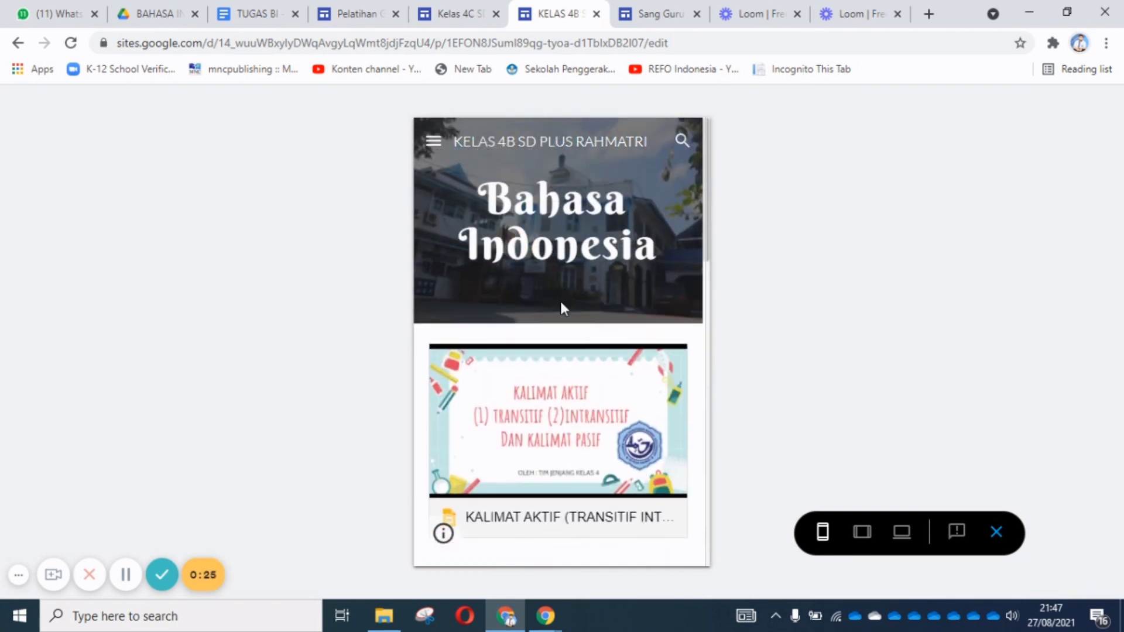
{"action": "scroll", "coordinate": [562, 308], "scroll_direction": "down", "scroll_amount": 3}
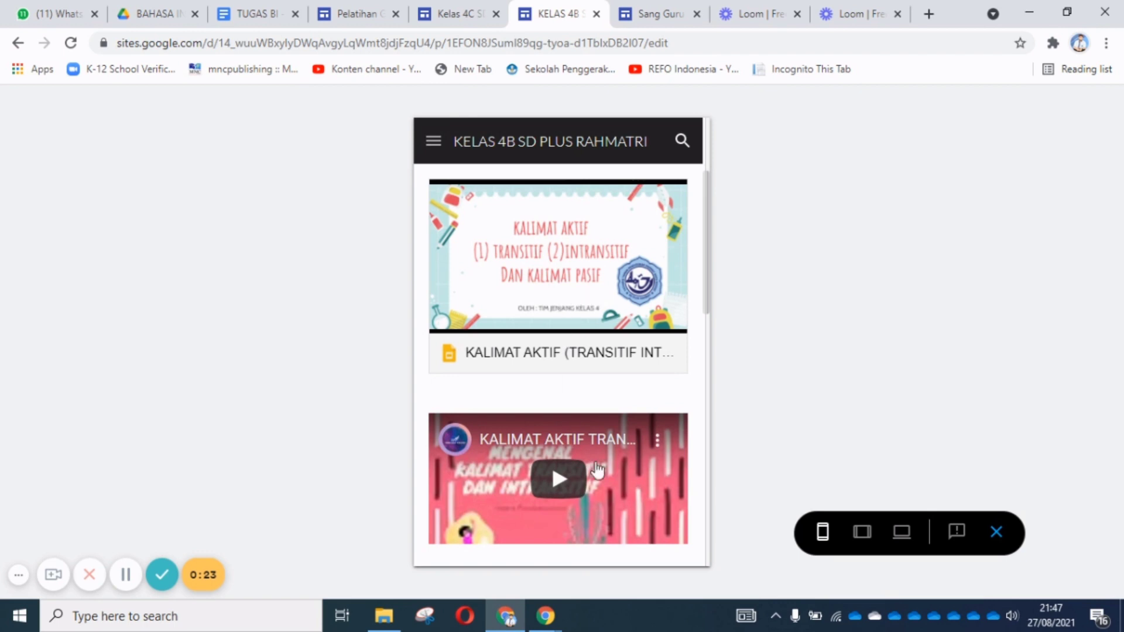
Review the slides, video and expanded assignment in the phone-size preview, and exit the preview.
{"action": "scroll", "coordinate": [591, 462], "scroll_direction": "down", "scroll_amount": 3}
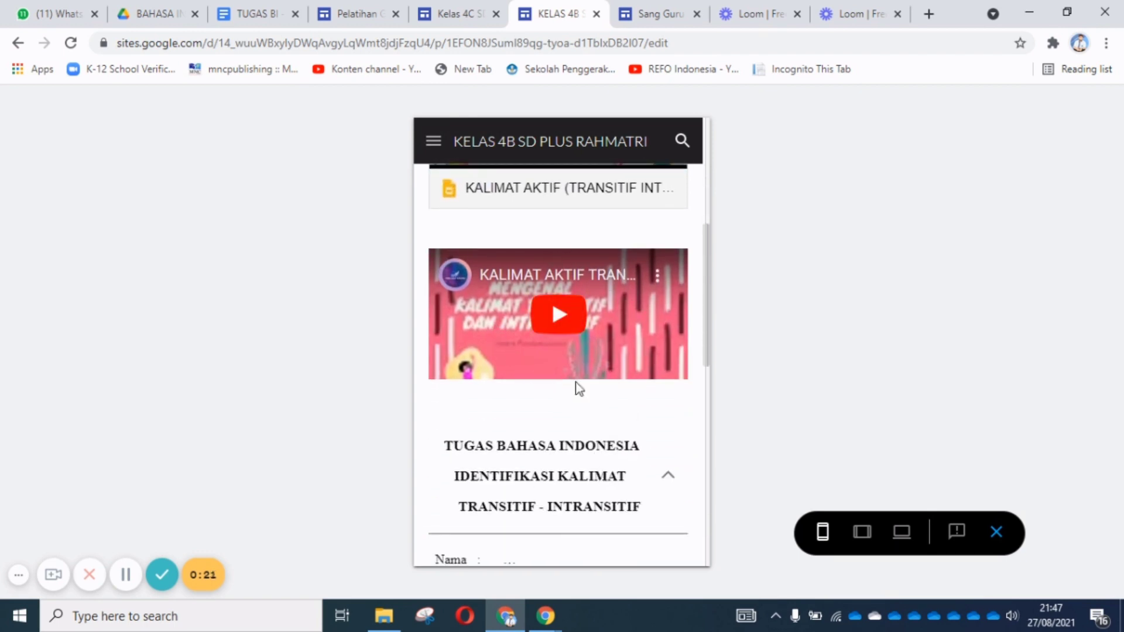
{"action": "scroll", "coordinate": [547, 426], "scroll_direction": "down", "scroll_amount": 4}
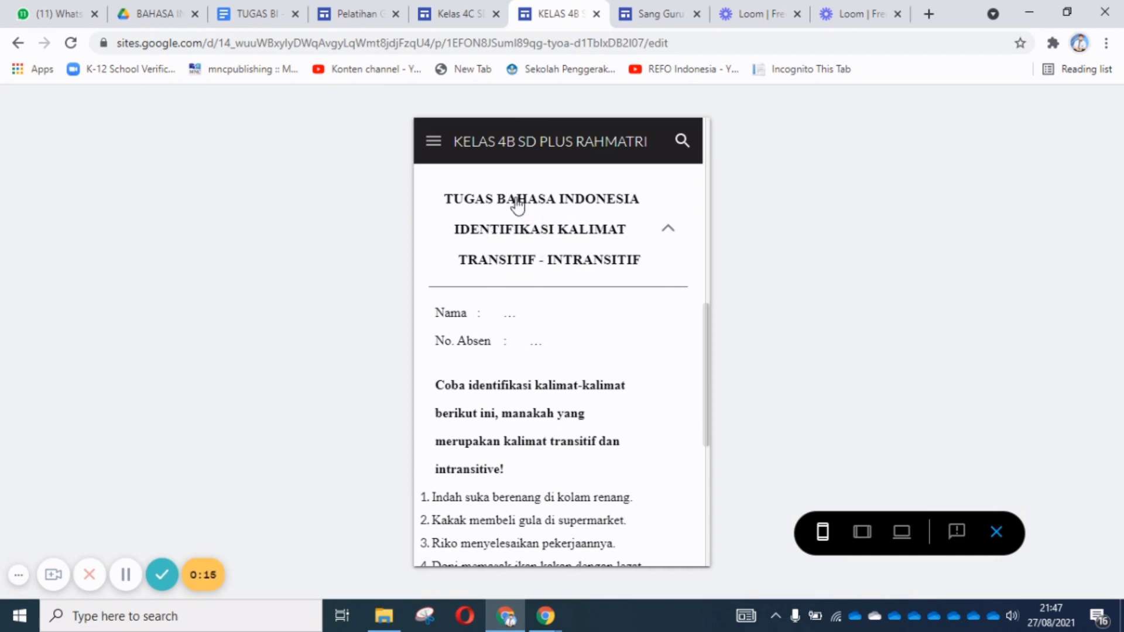
{"action": "left_click", "coordinate": [995, 533]}
Look over the Bahasa Indonesia page in the editor from header to collapsed assignment, and check the subpages listed under Materi.
{"action": "scroll", "coordinate": [960, 468], "scroll_direction": "down", "scroll_amount": 4}
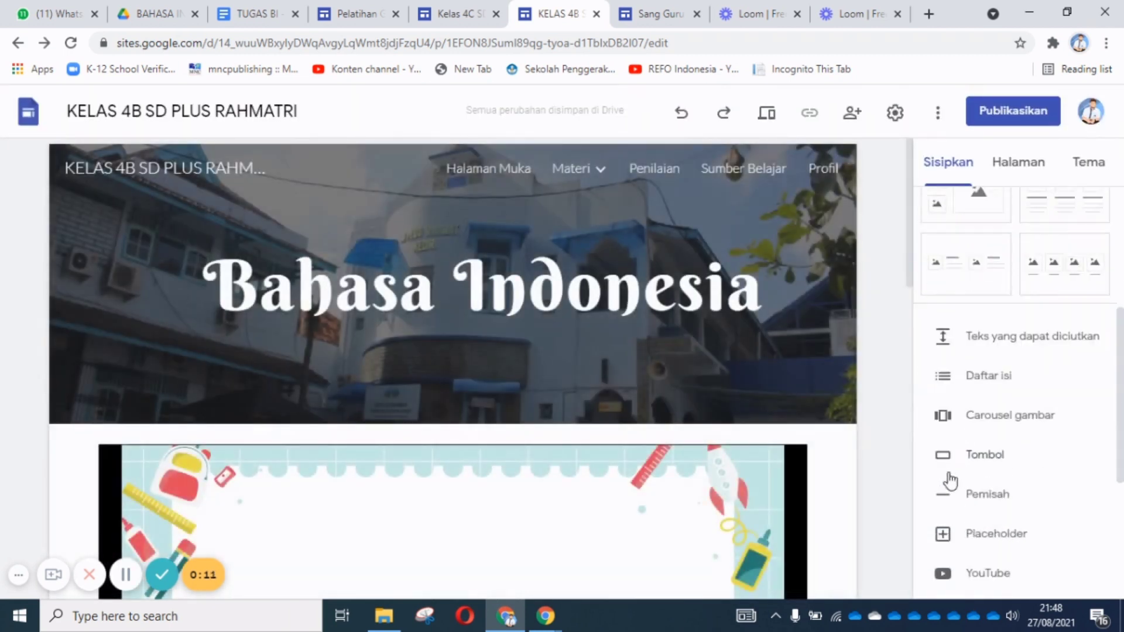
{"action": "scroll", "coordinate": [732, 445], "scroll_direction": "down", "scroll_amount": 10}
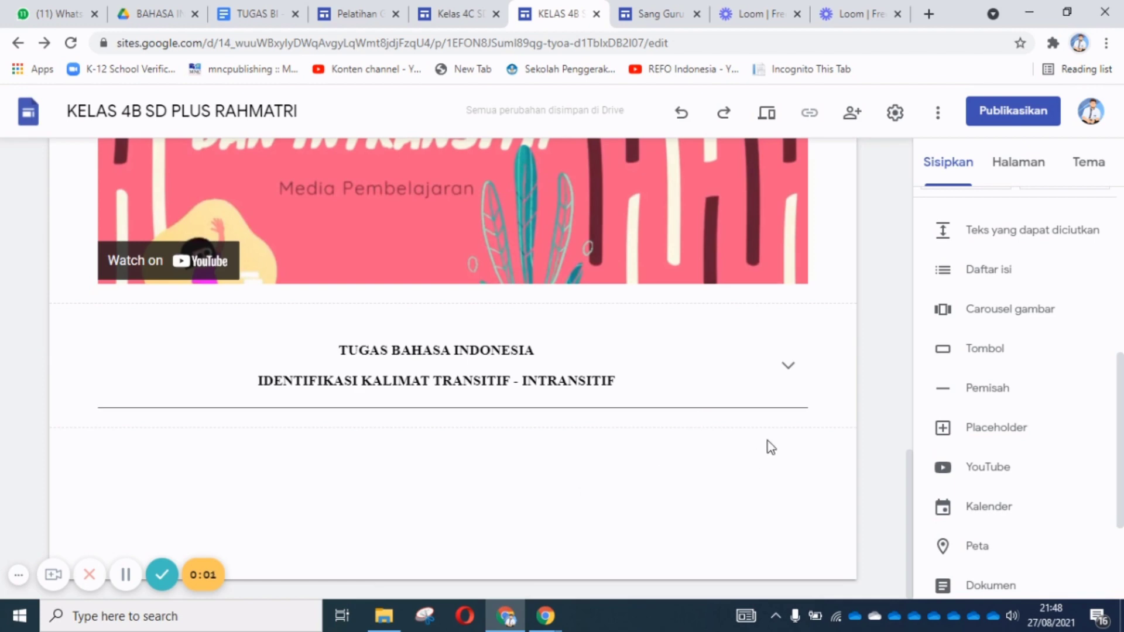
{"action": "scroll", "coordinate": [771, 447], "scroll_direction": "up", "scroll_amount": 2}
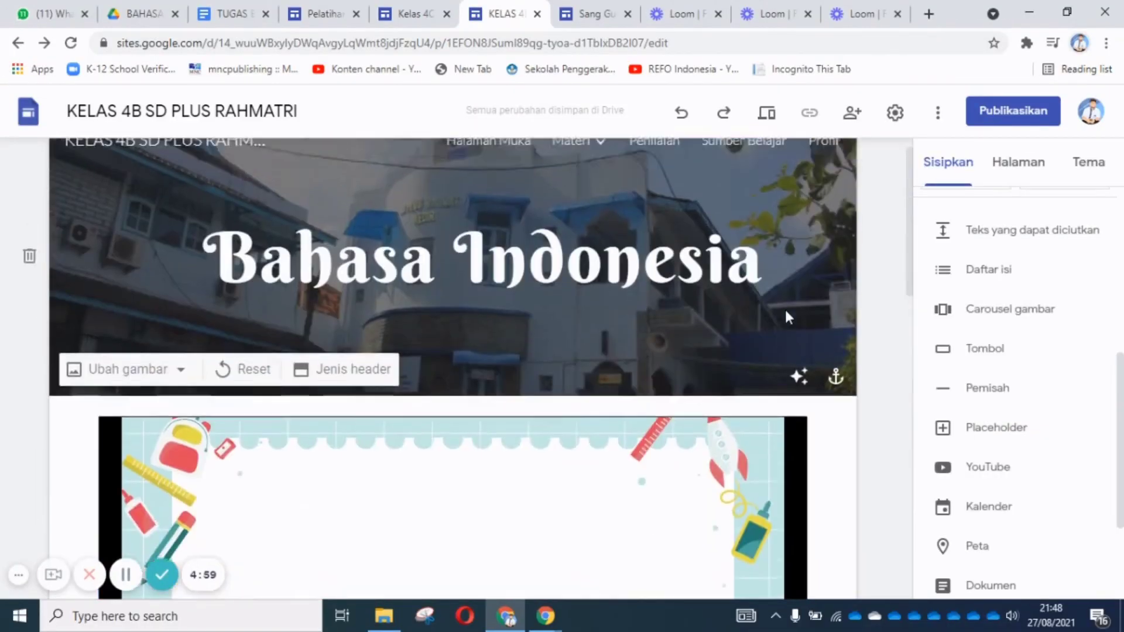
{"action": "scroll", "coordinate": [786, 316], "scroll_direction": "up", "scroll_amount": 1}
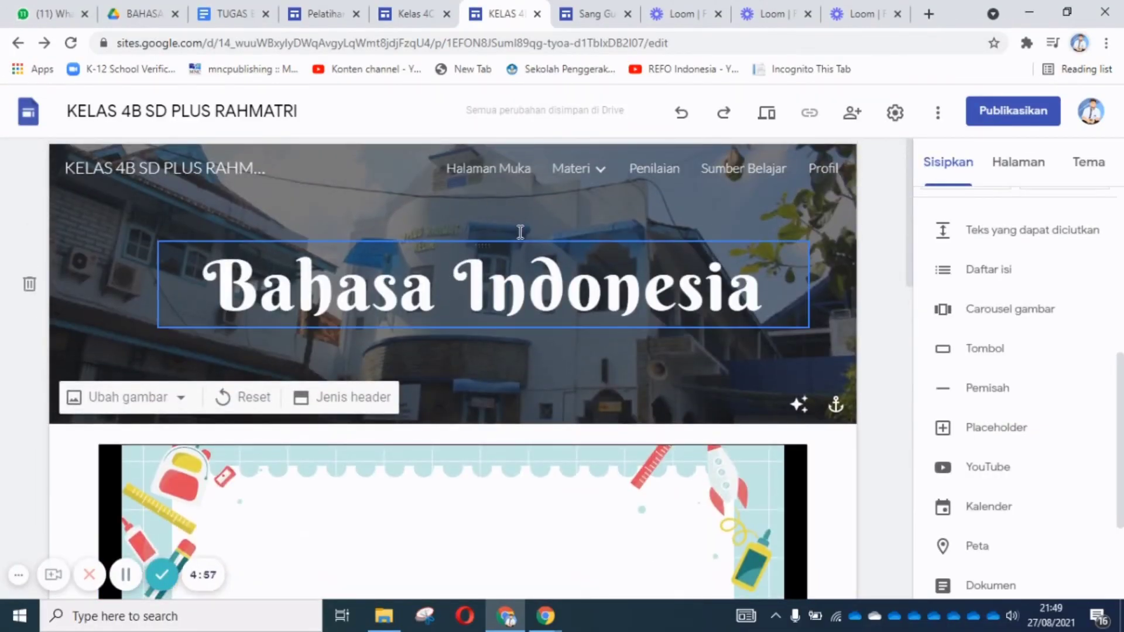
{"action": "mouse_move", "coordinate": [574, 169]}
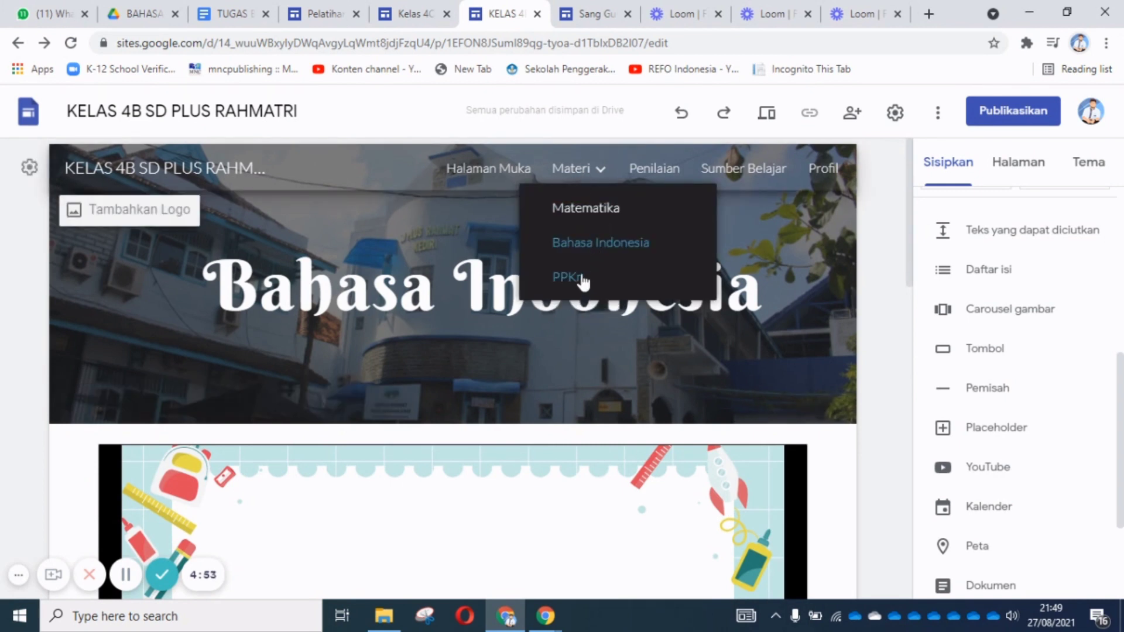
{"action": "scroll", "coordinate": [720, 515], "scroll_direction": "down", "scroll_amount": 1}
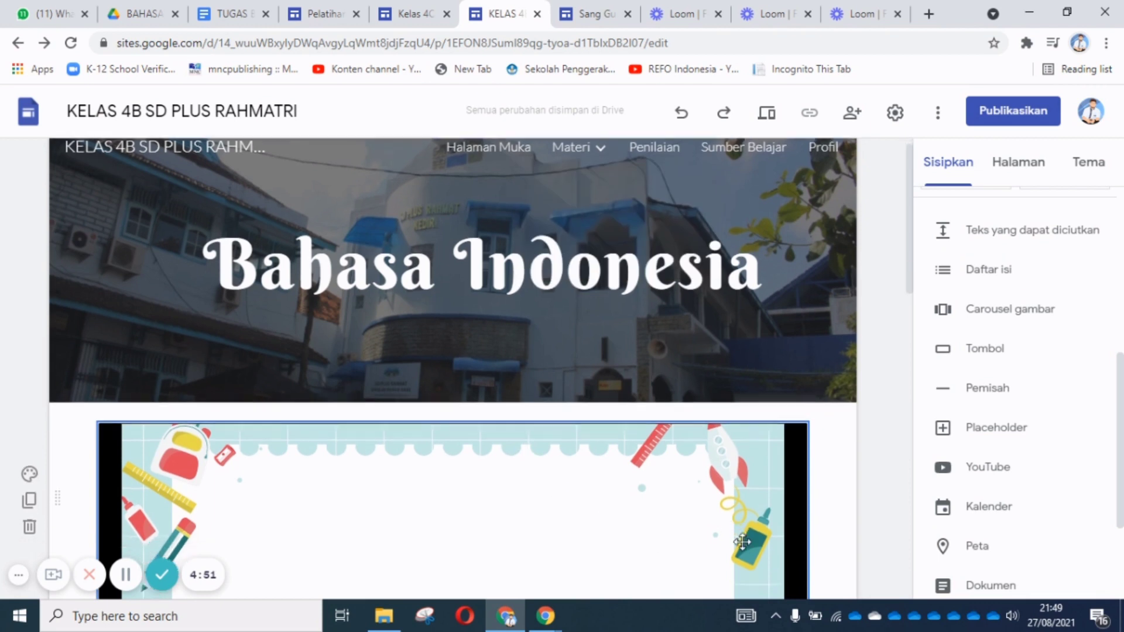
{"action": "scroll", "coordinate": [776, 489], "scroll_direction": "up", "scroll_amount": 1}
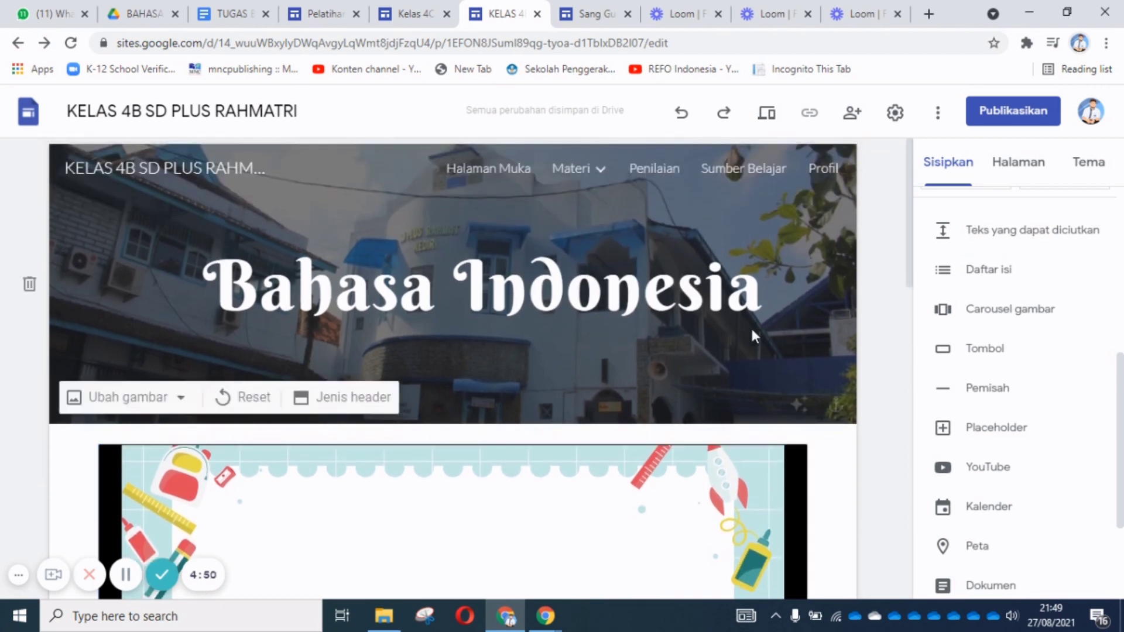
Open the Penilaian page for editing and bring up the list of Google Forms available to insert.
{"action": "left_click", "coordinate": [658, 183]}
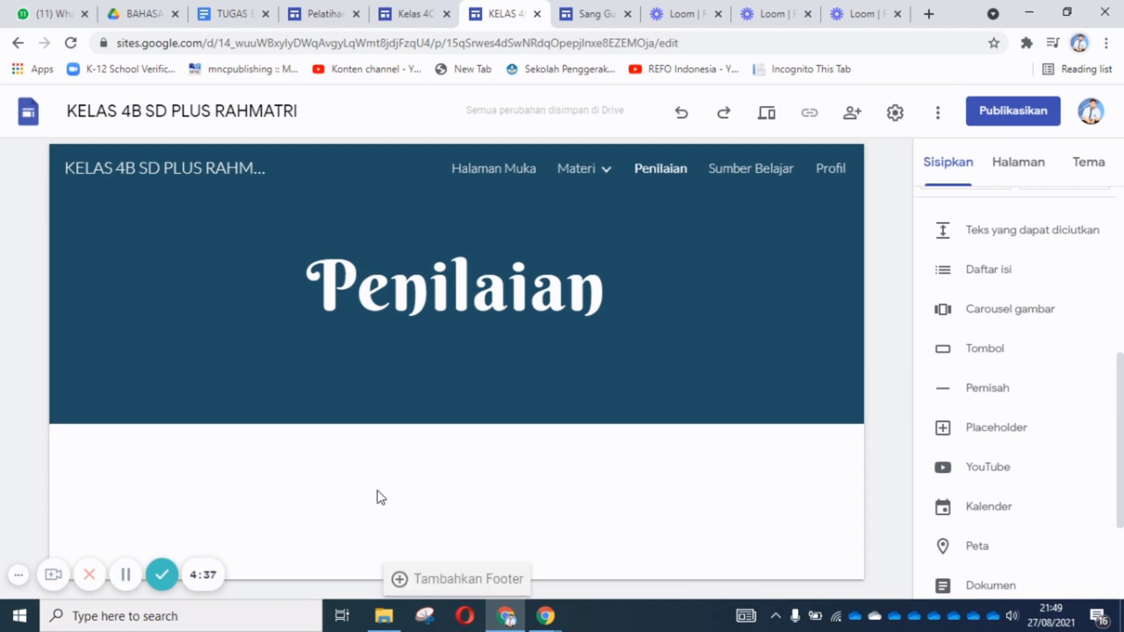
{"action": "scroll", "coordinate": [1014, 362], "scroll_direction": "up", "scroll_amount": 4}
{"action": "scroll", "coordinate": [1013, 367], "scroll_direction": "down", "scroll_amount": 7}
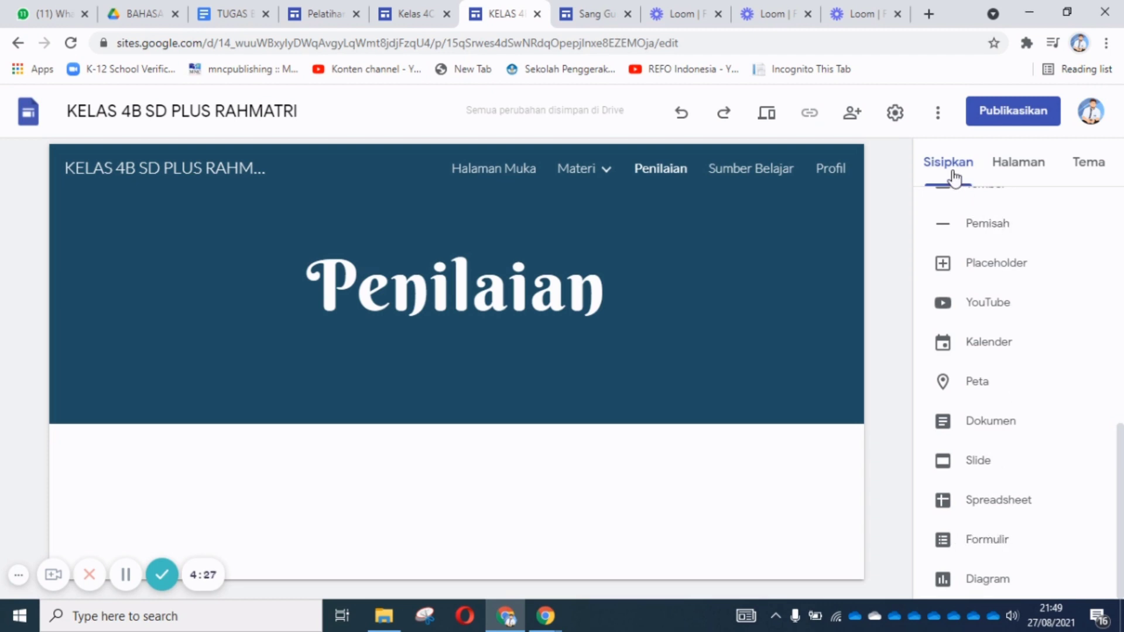
{"action": "left_click", "coordinate": [989, 540]}
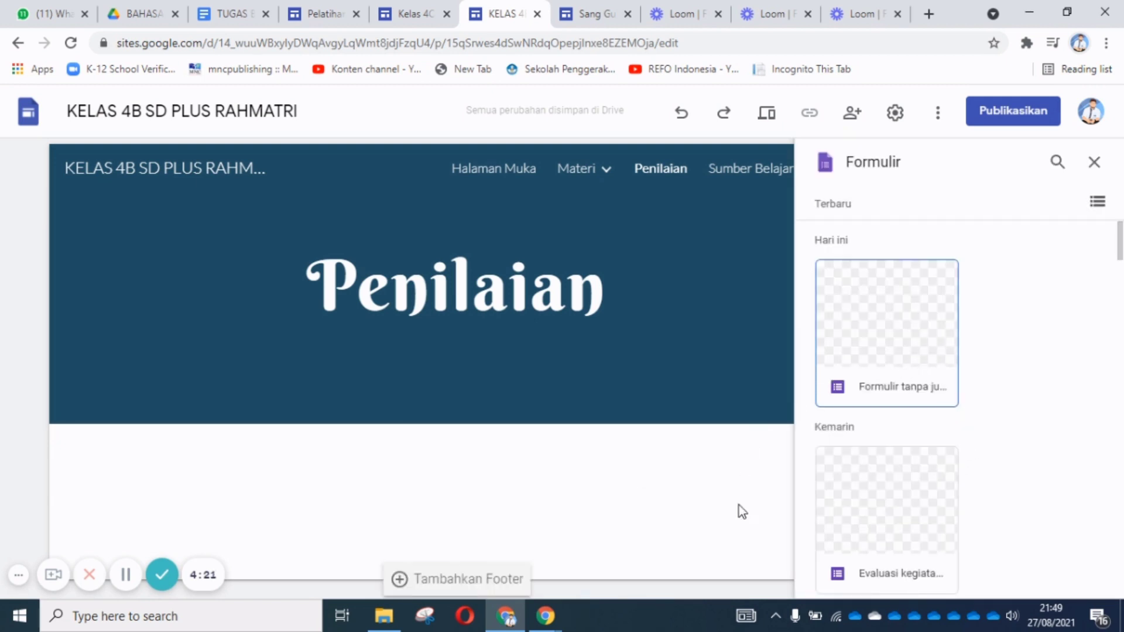
Find the PH SENI UNIT 1 form among the recent forms and insert it below the Penilaian header.
{"action": "scroll", "coordinate": [917, 458], "scroll_direction": "down", "scroll_amount": 1}
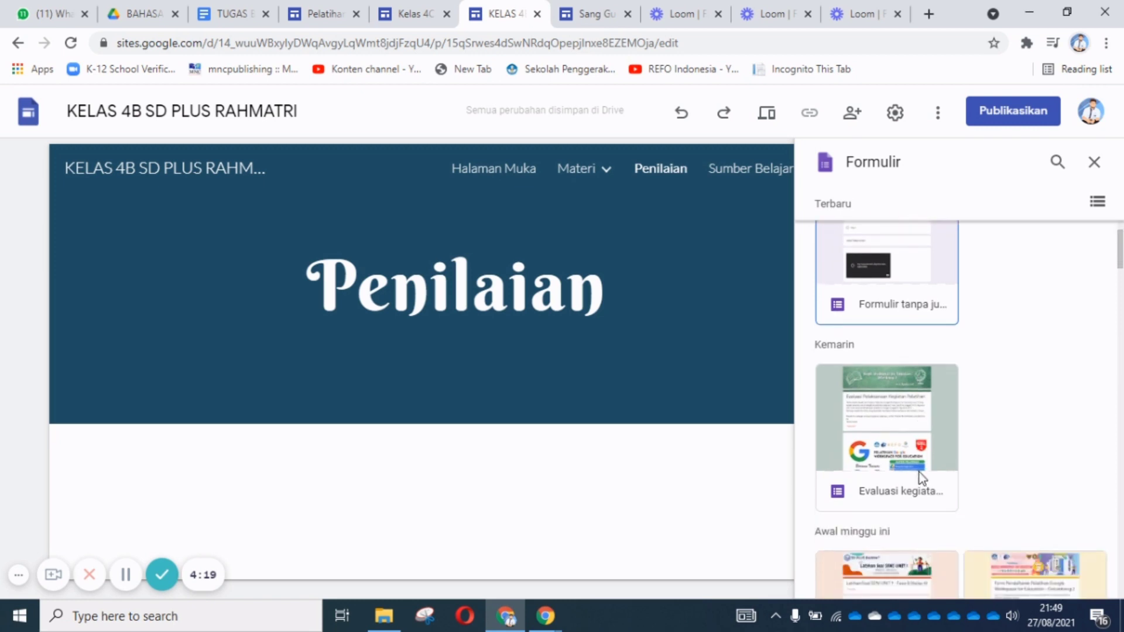
{"action": "scroll", "coordinate": [938, 490], "scroll_direction": "down", "scroll_amount": 3}
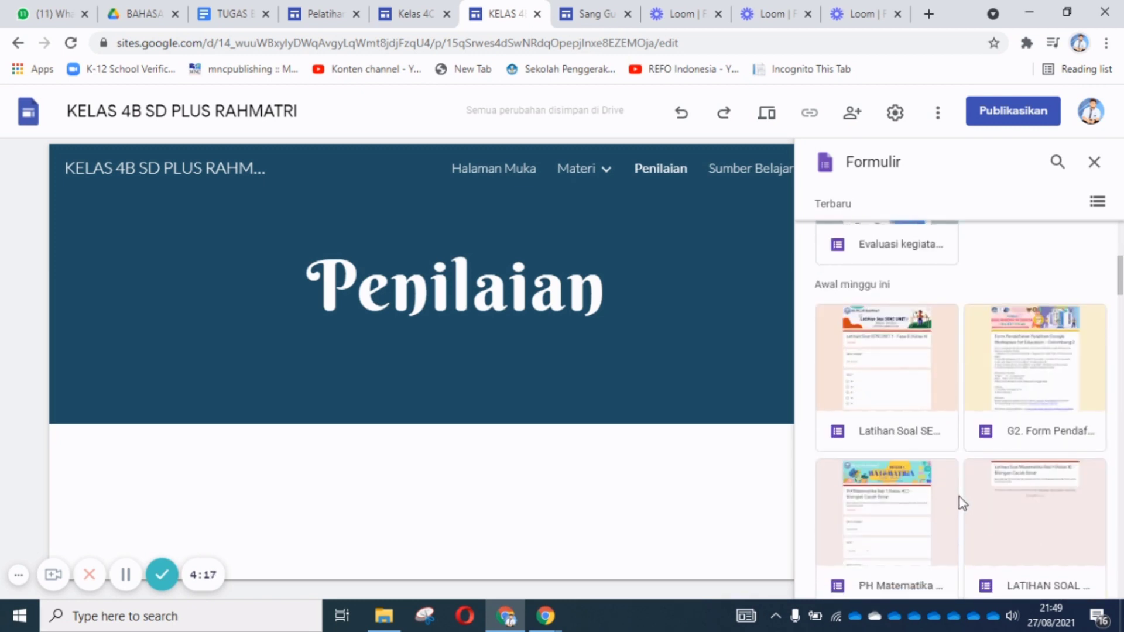
{"action": "scroll", "coordinate": [966, 504], "scroll_direction": "down", "scroll_amount": 2}
{"action": "scroll", "coordinate": [989, 519], "scroll_direction": "down", "scroll_amount": 2}
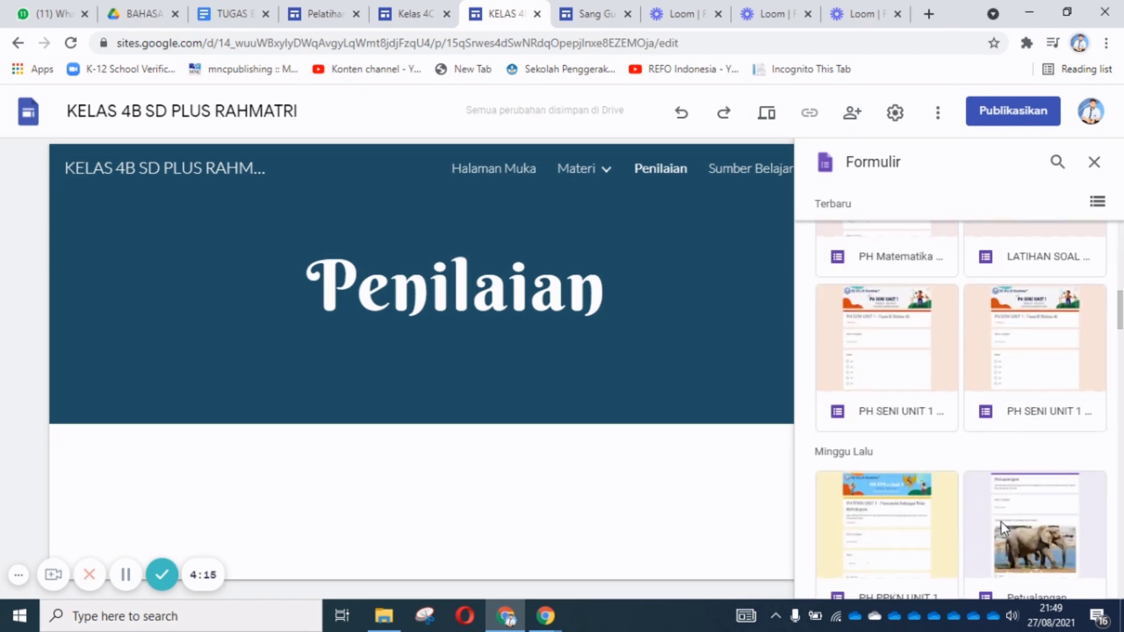
{"action": "scroll", "coordinate": [1005, 527], "scroll_direction": "down", "scroll_amount": 2}
{"action": "scroll", "coordinate": [1029, 500], "scroll_direction": "down", "scroll_amount": 2}
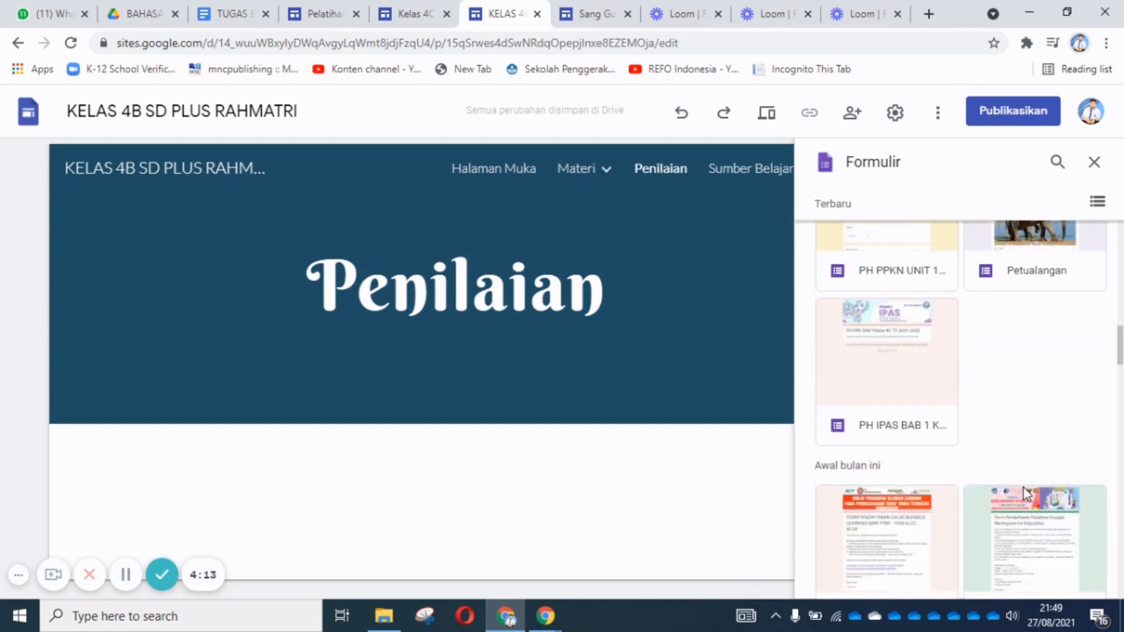
{"action": "scroll", "coordinate": [1037, 502], "scroll_direction": "down", "scroll_amount": 1}
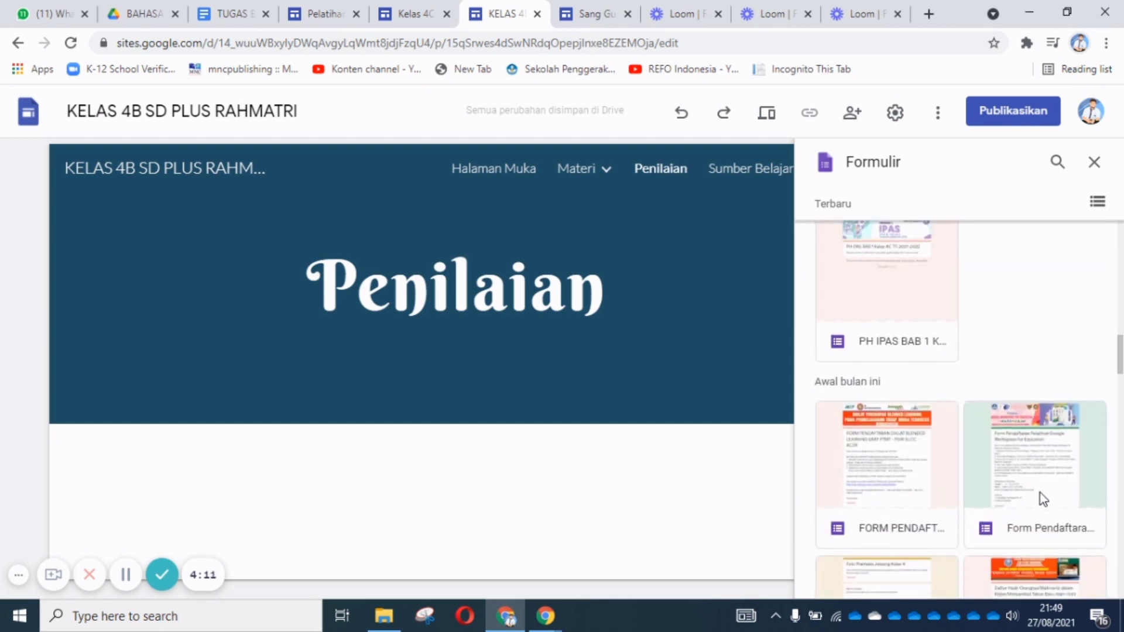
{"action": "scroll", "coordinate": [1039, 495], "scroll_direction": "down", "scroll_amount": 4}
{"action": "scroll", "coordinate": [988, 480], "scroll_direction": "down", "scroll_amount": 4}
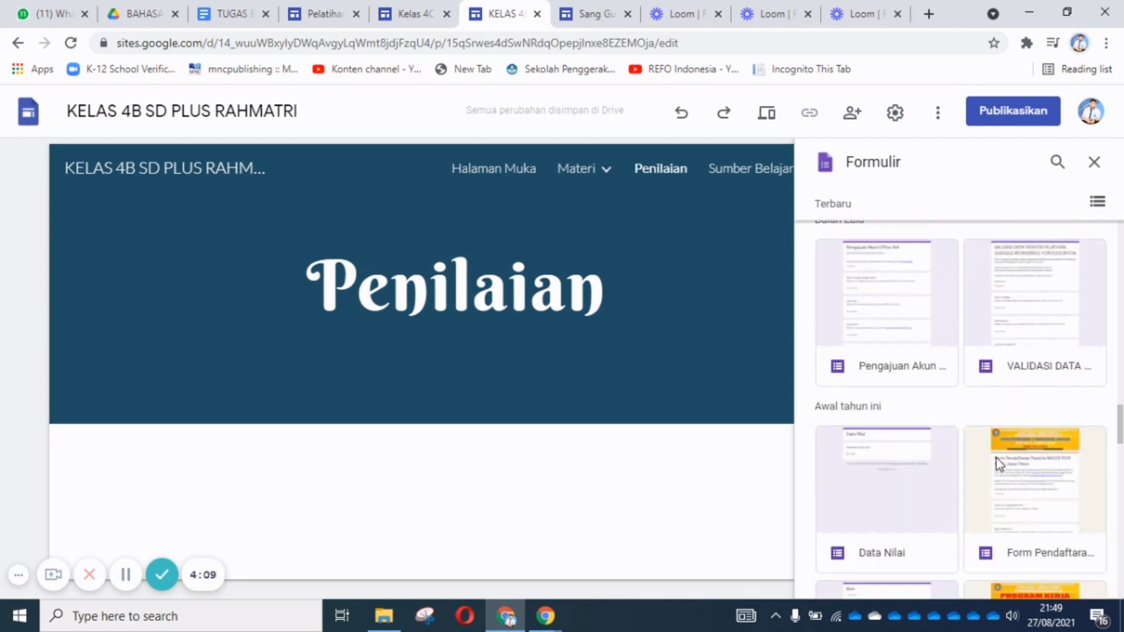
{"action": "scroll", "coordinate": [998, 455], "scroll_direction": "up", "scroll_amount": 10}
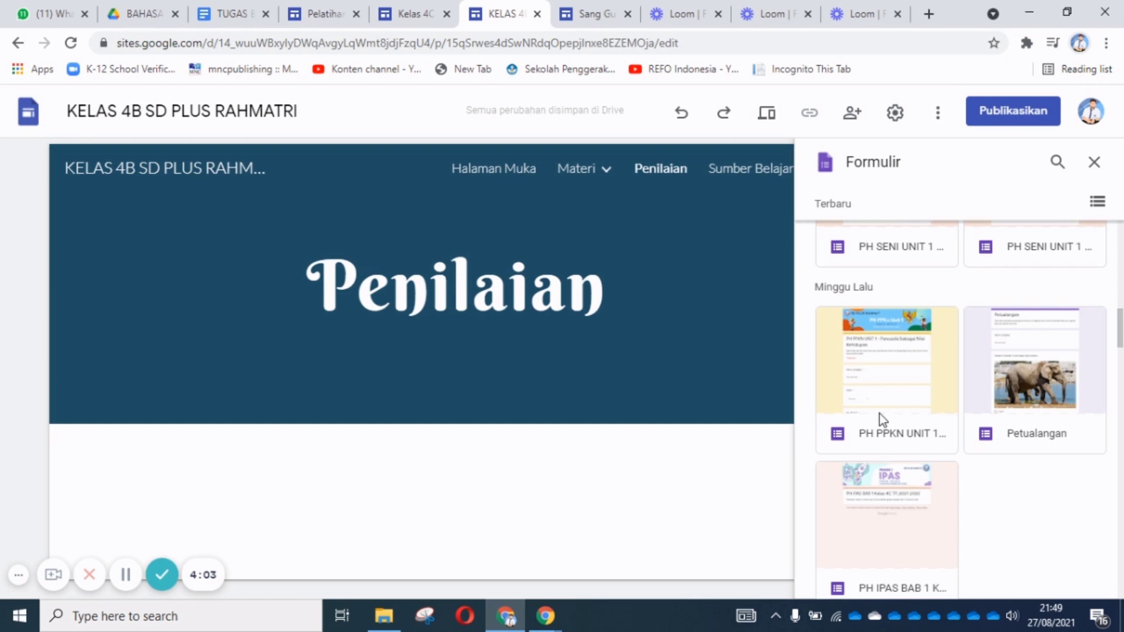
{"action": "scroll", "coordinate": [882, 416], "scroll_direction": "up", "scroll_amount": 4}
{"action": "scroll", "coordinate": [884, 439], "scroll_direction": "up", "scroll_amount": 1}
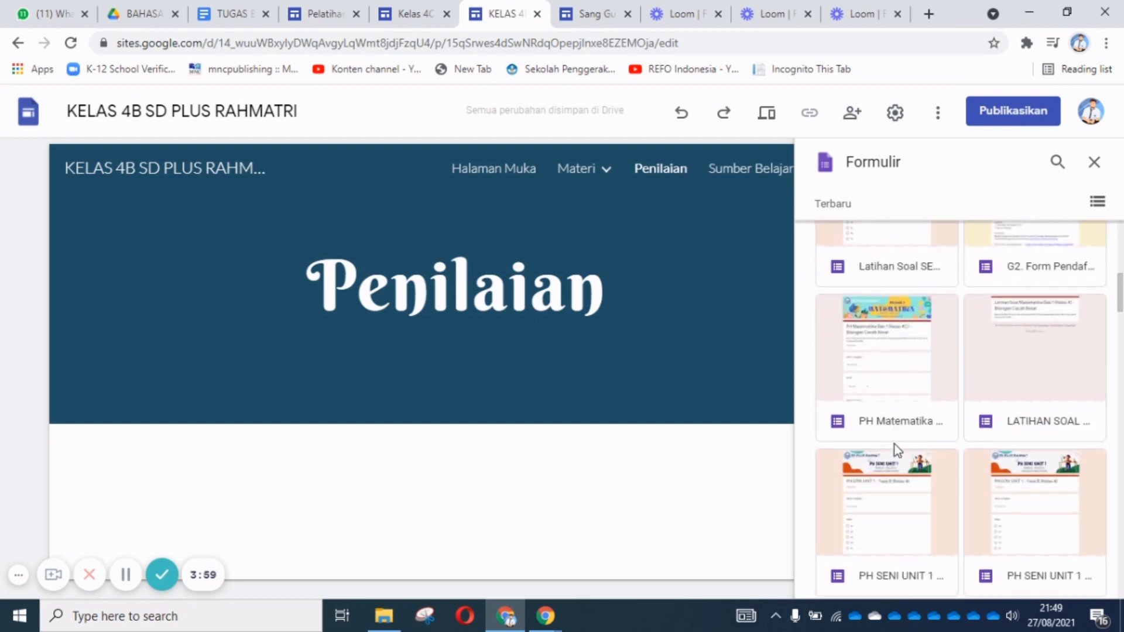
{"action": "scroll", "coordinate": [894, 451], "scroll_direction": "down", "scroll_amount": 1}
{"action": "left_click", "coordinate": [884, 449]}
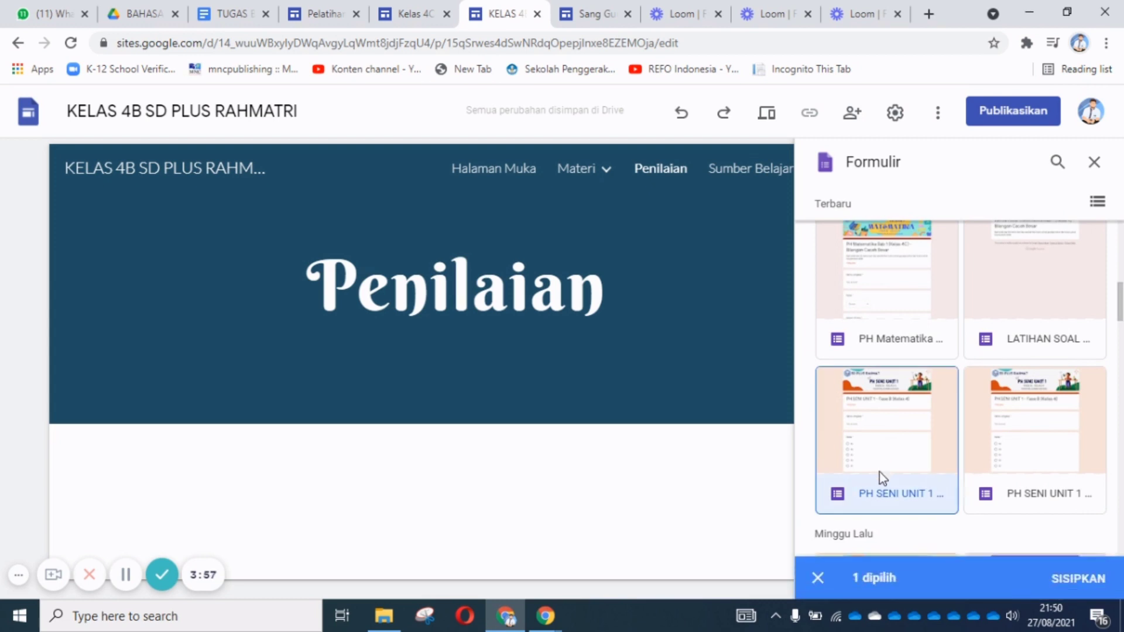
{"action": "left_click", "coordinate": [1077, 578]}
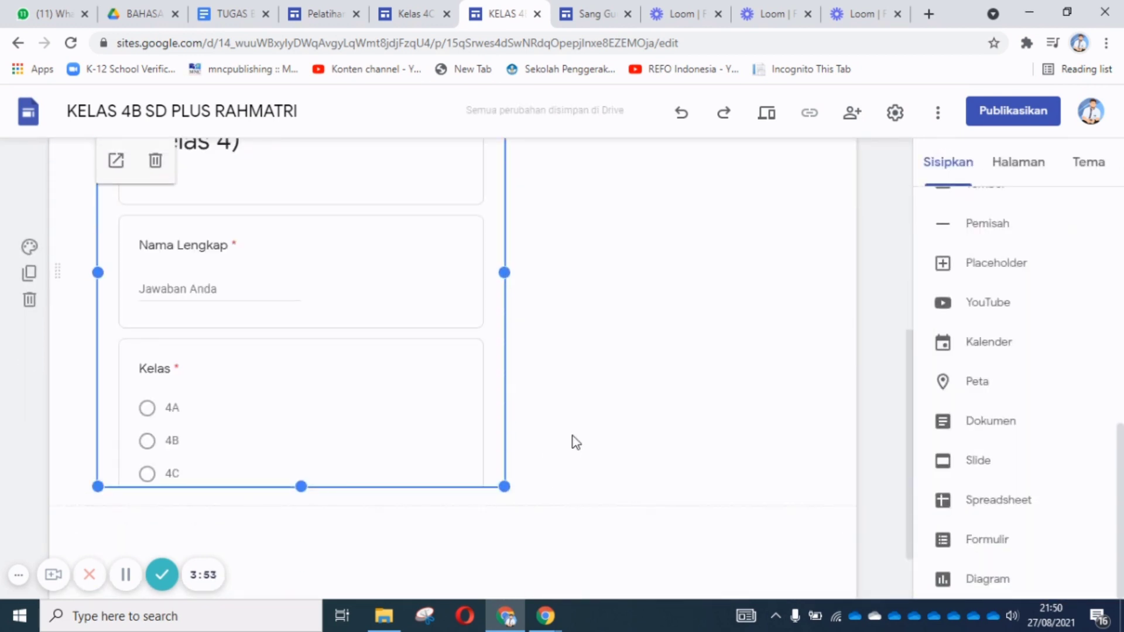
Enlarge the embedded form to the full content width and make it tall enough to show its whole first page.
{"action": "left_click_drag", "start_coordinate": [504, 485], "coordinate": [625, 485]}
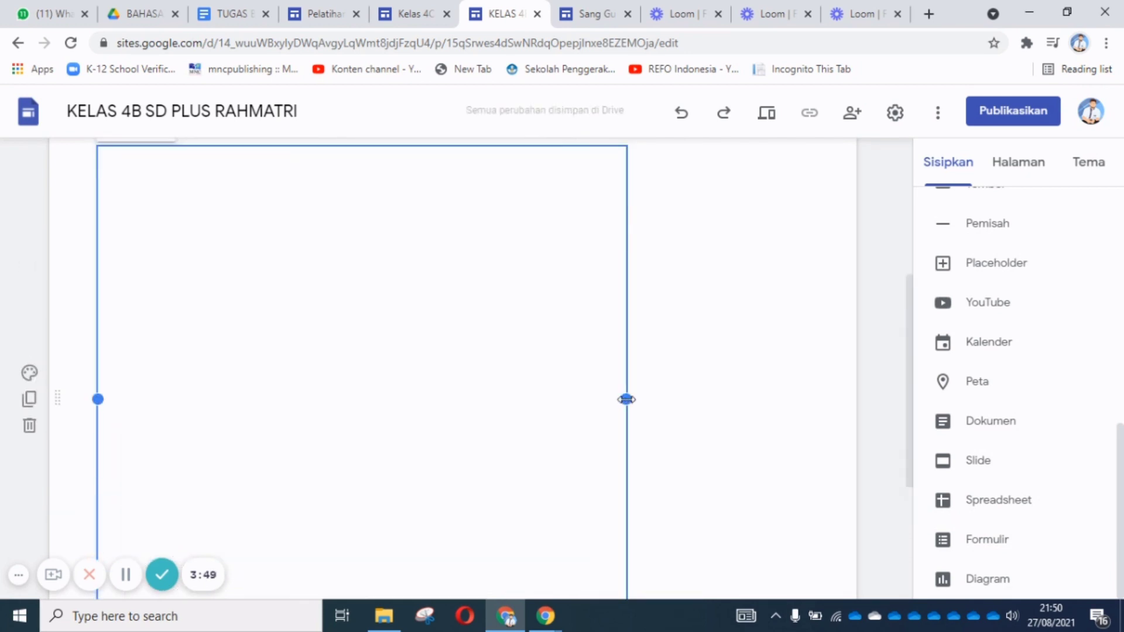
{"action": "left_click_drag", "start_coordinate": [625, 398], "coordinate": [815, 420]}
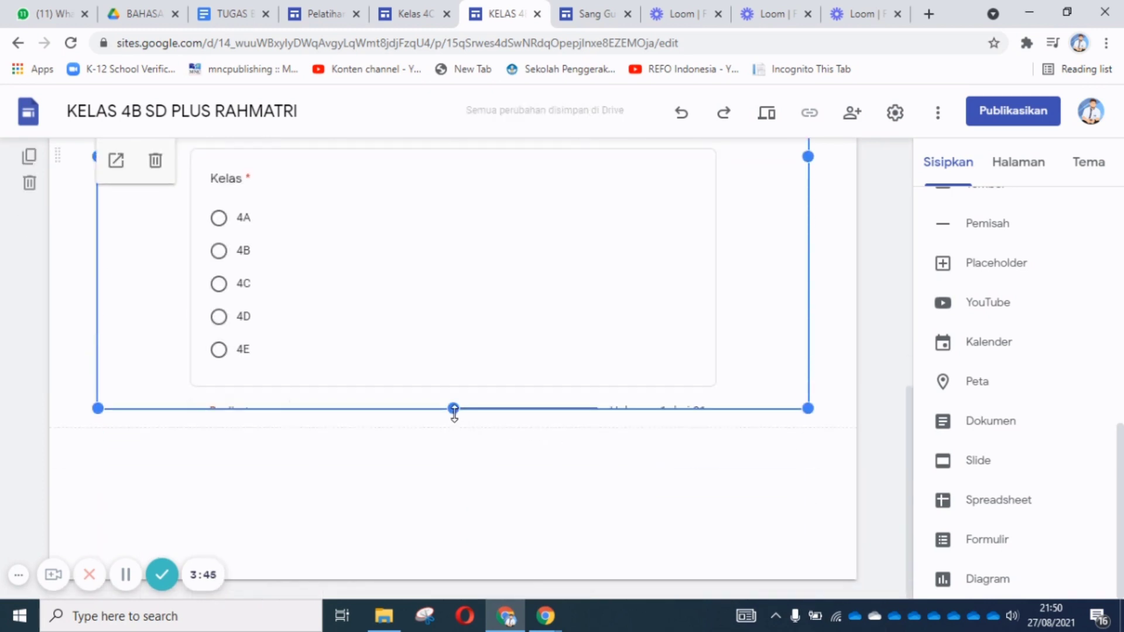
{"action": "left_click_drag", "start_coordinate": [452, 410], "coordinate": [486, 419]}
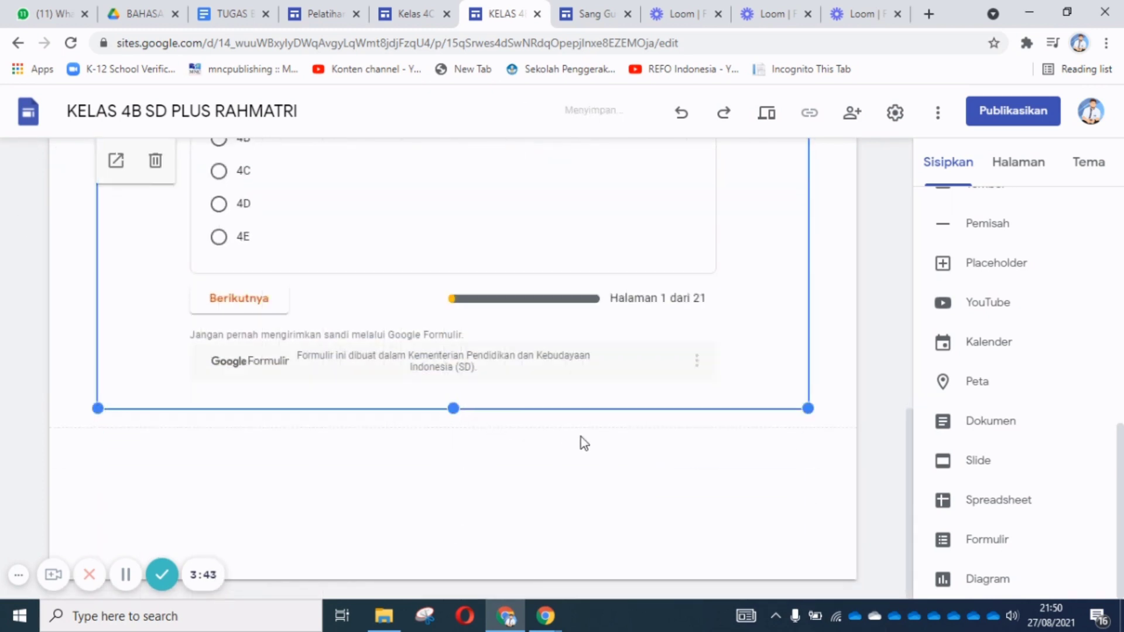
Preview the Penilaian page at phone size and test the form with Nama Lengkap aaaaa and Kelas 4B, continuing to its second page.
{"action": "scroll", "coordinate": [605, 425], "scroll_direction": "up", "scroll_amount": 5}
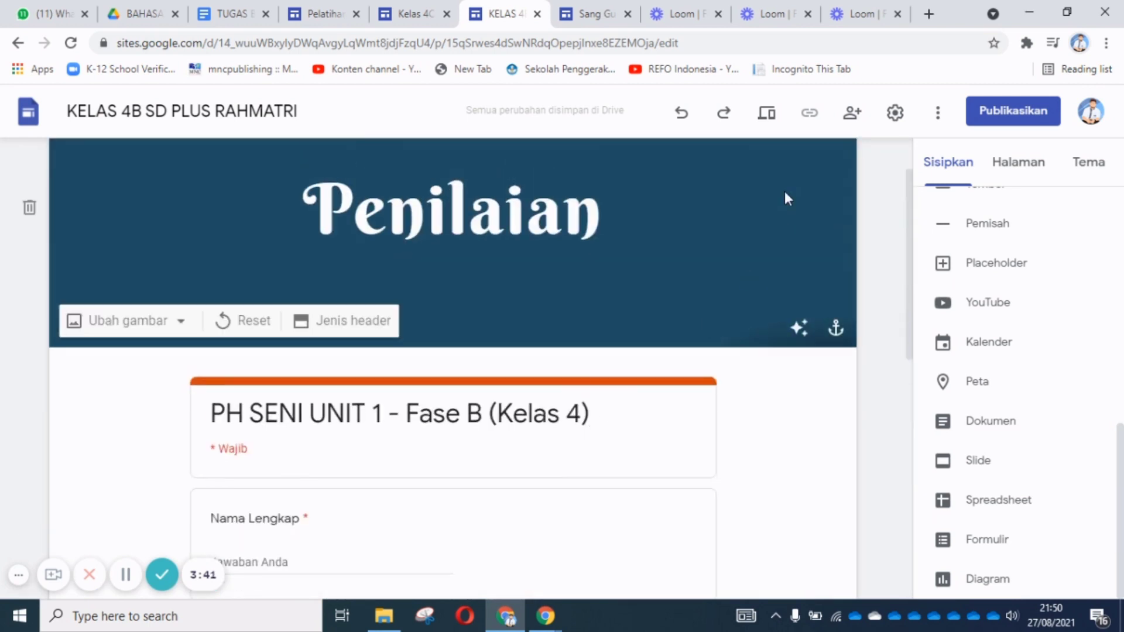
{"action": "left_click", "coordinate": [767, 112]}
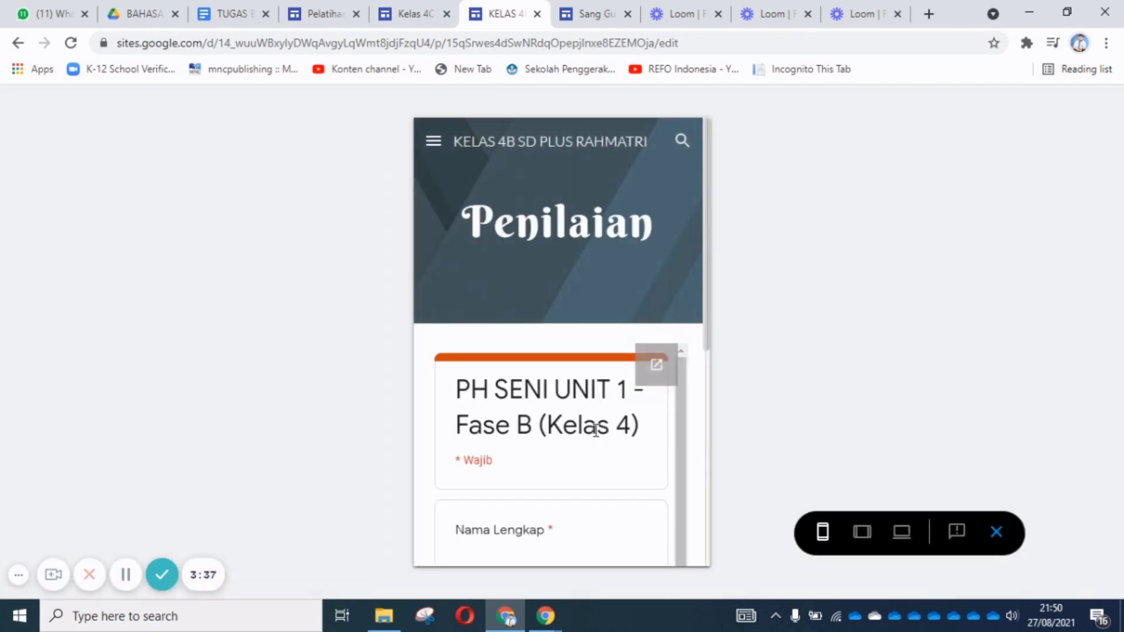
{"action": "scroll", "coordinate": [591, 449], "scroll_direction": "down", "scroll_amount": 3}
{"action": "left_click", "coordinate": [513, 433]}
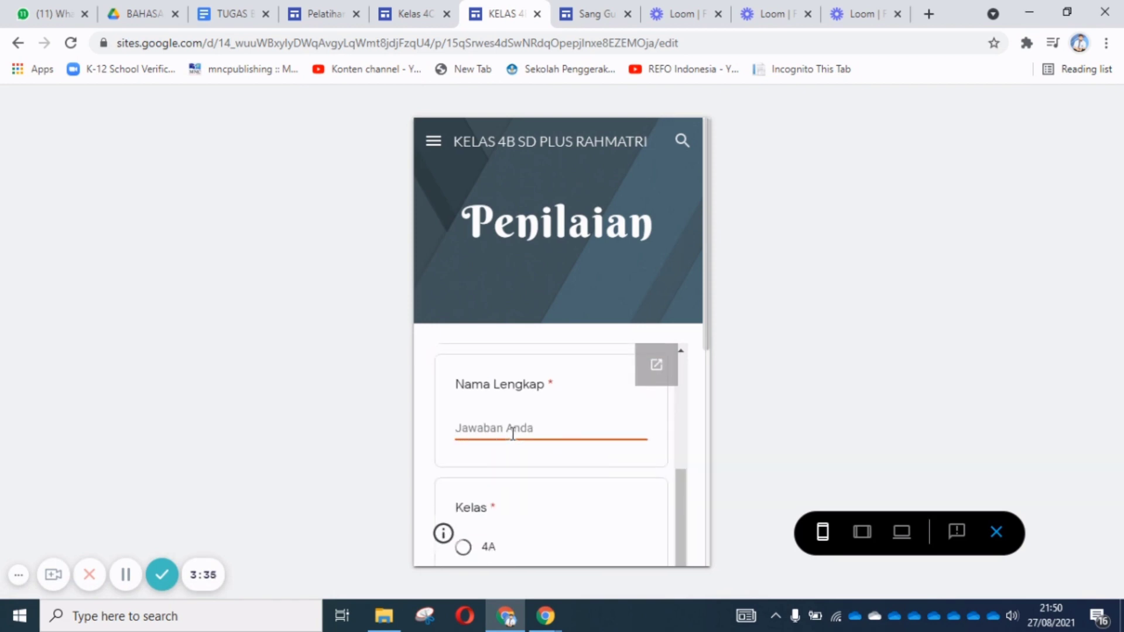
{"action": "type", "text": "aaaaa"}
{"action": "scroll", "coordinate": [514, 486], "scroll_direction": "down", "scroll_amount": 3}
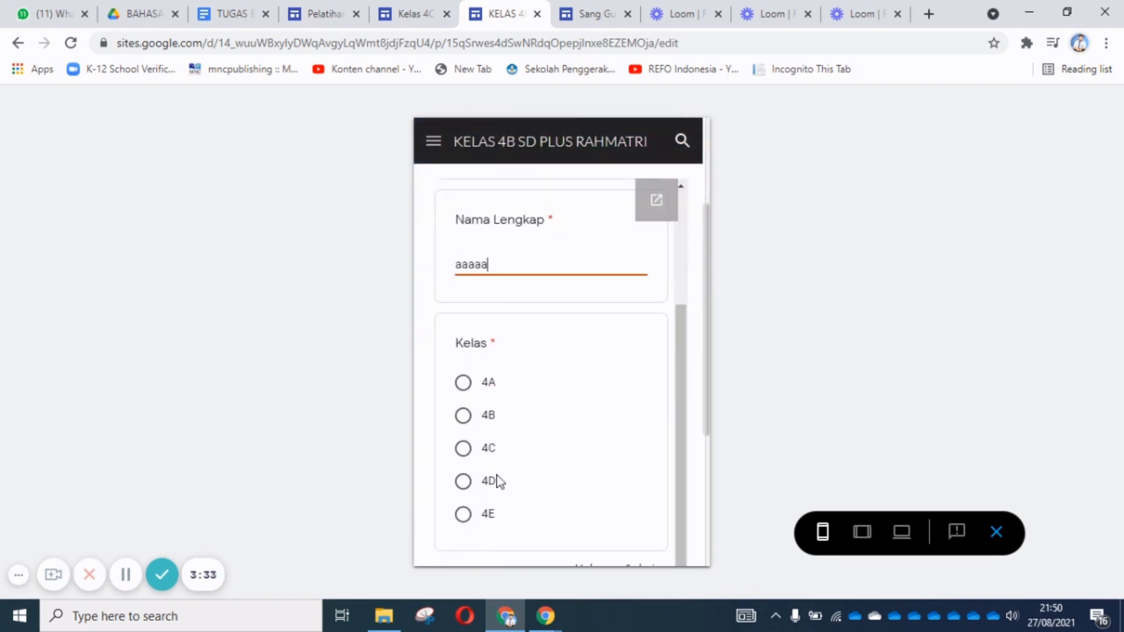
{"action": "left_click", "coordinate": [463, 415]}
{"action": "scroll", "coordinate": [497, 462], "scroll_direction": "down", "scroll_amount": 4}
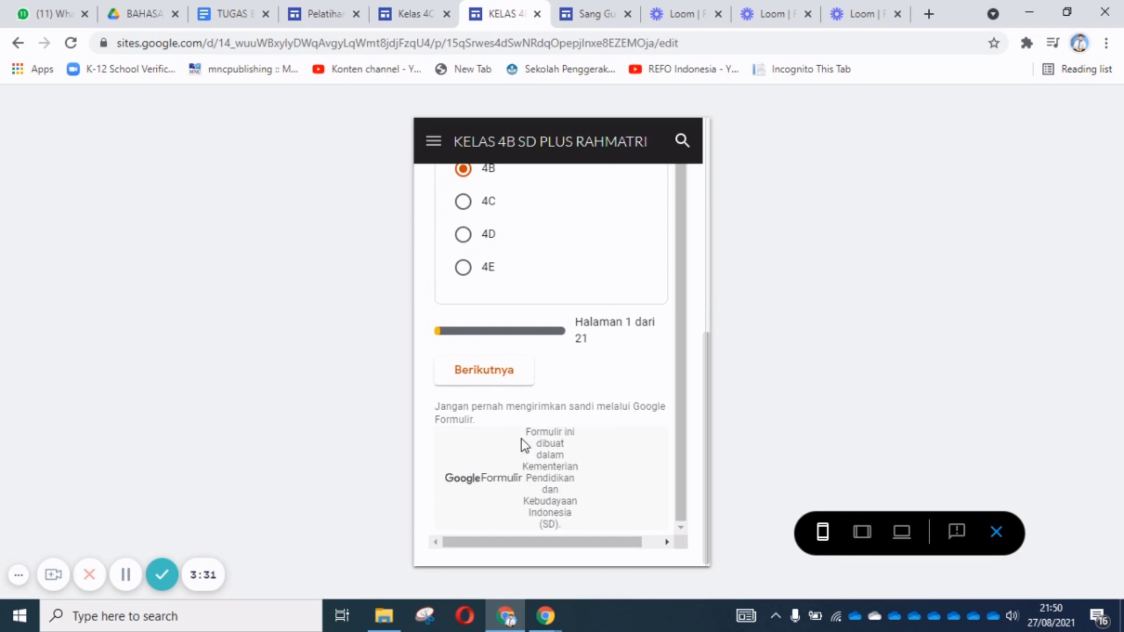
{"action": "left_click", "coordinate": [491, 381]}
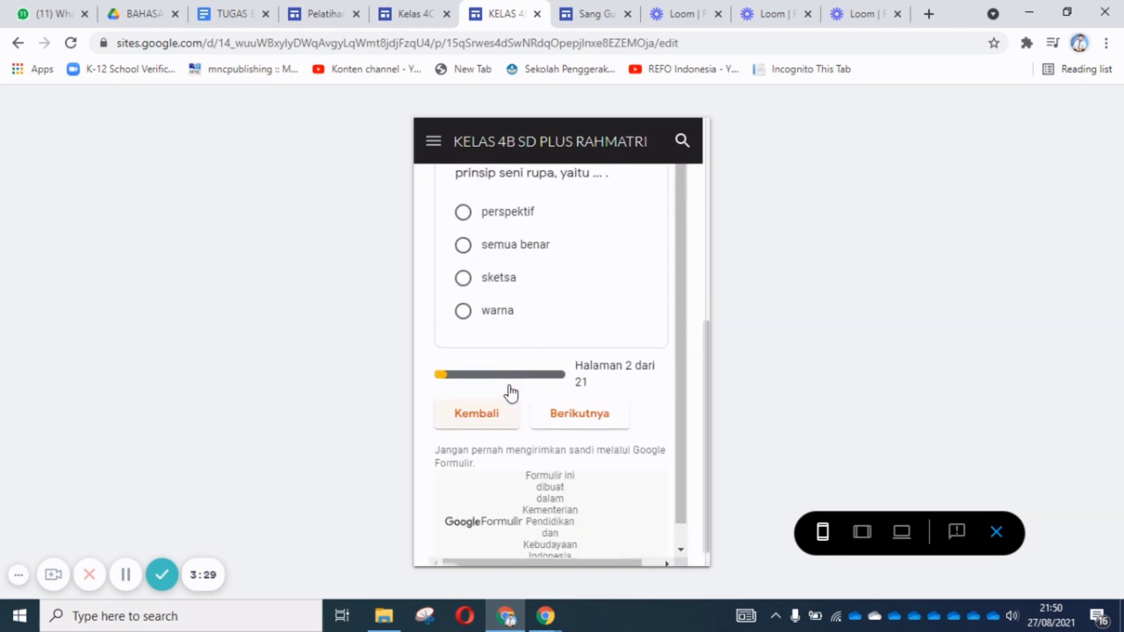
Review the form's second page in the preview, and exit to the editor, discarding the unsubmitted test answers.
{"action": "scroll", "coordinate": [510, 389], "scroll_direction": "down", "scroll_amount": 5}
{"action": "scroll", "coordinate": [512, 395], "scroll_direction": "up", "scroll_amount": 5}
{"action": "scroll", "coordinate": [715, 449], "scroll_direction": "up", "scroll_amount": 2}
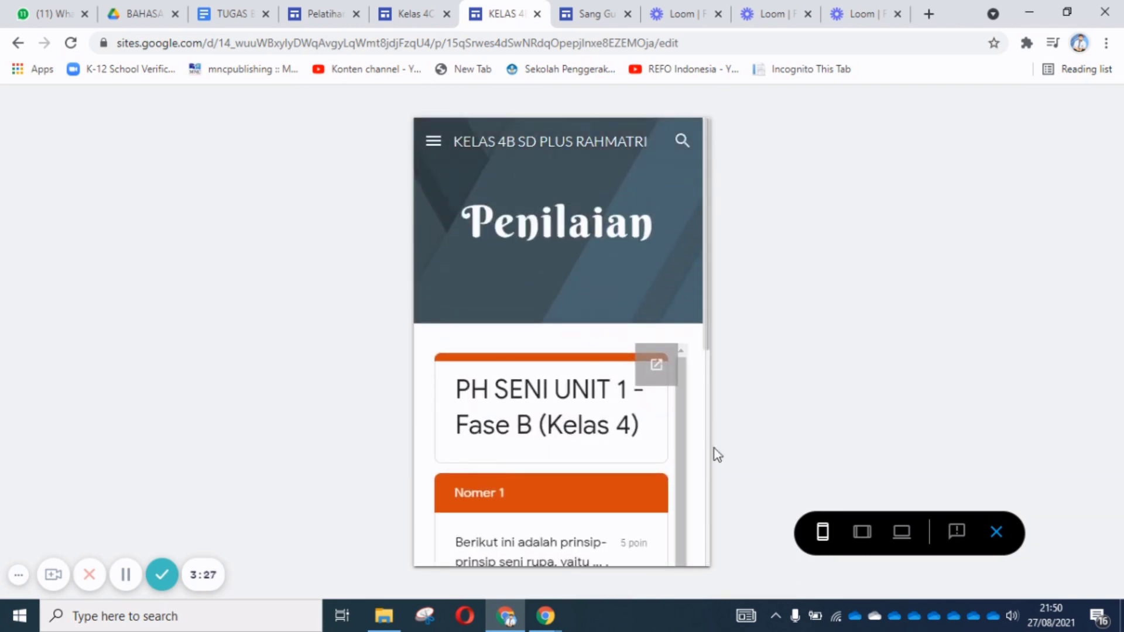
{"action": "left_click", "coordinate": [995, 531]}
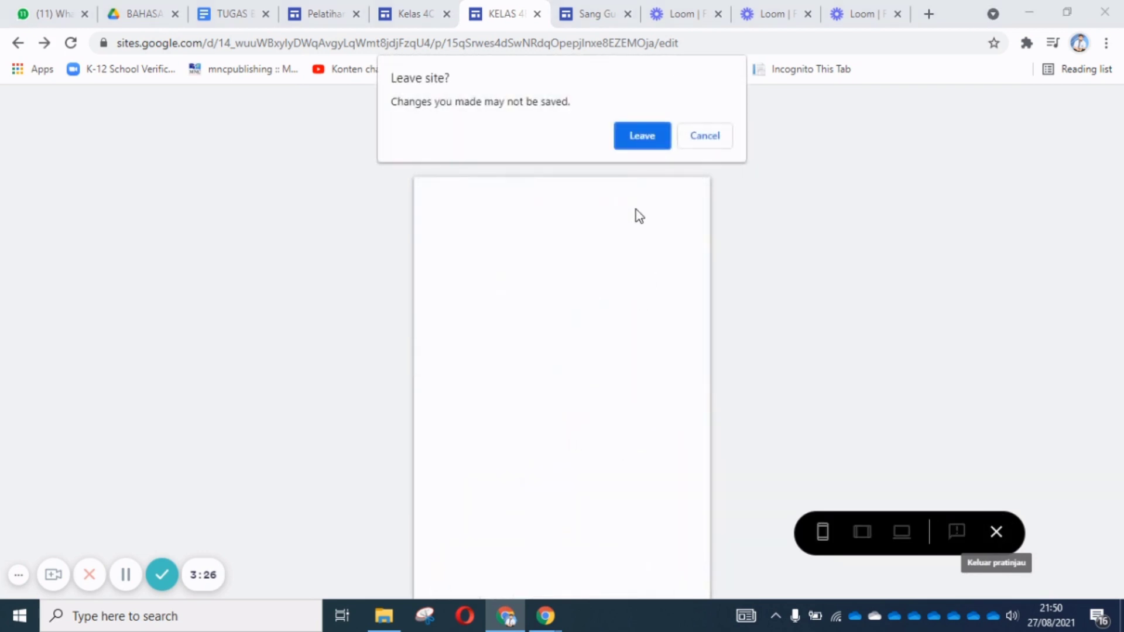
{"action": "left_click", "coordinate": [714, 139]}
{"action": "left_click", "coordinate": [995, 532]}
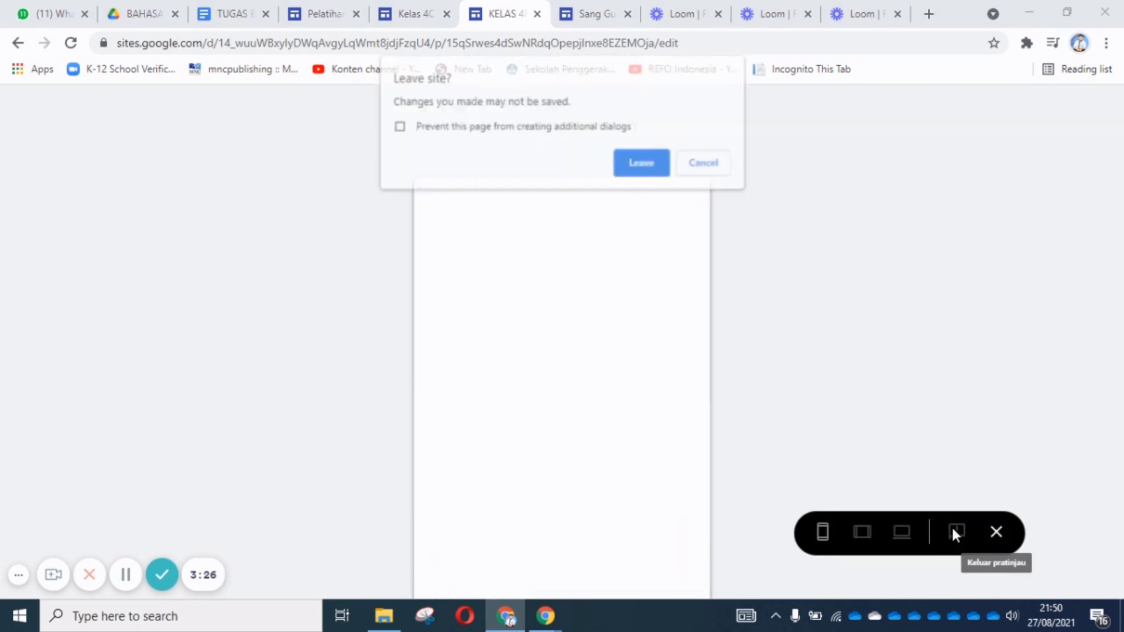
{"action": "left_click", "coordinate": [642, 164]}
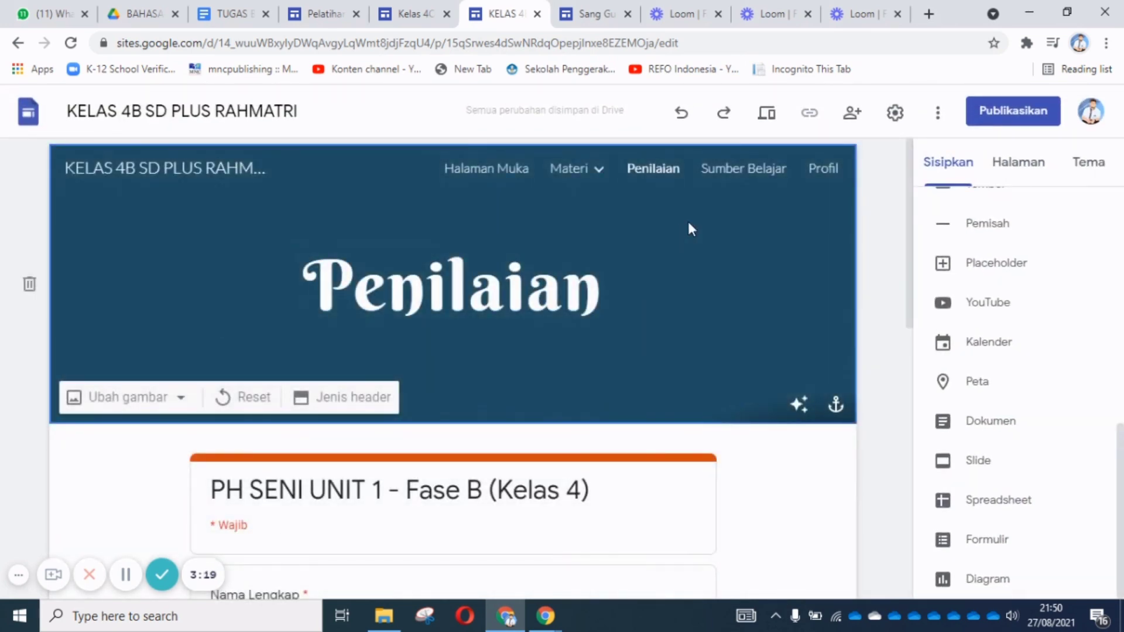
On the Sumber Belajar page, search YouTube for Fotosintesis kelas 4 and insert the video Proses Fotosintesis || Tematik 4B Subtema 1.
{"action": "left_click", "coordinate": [750, 176]}
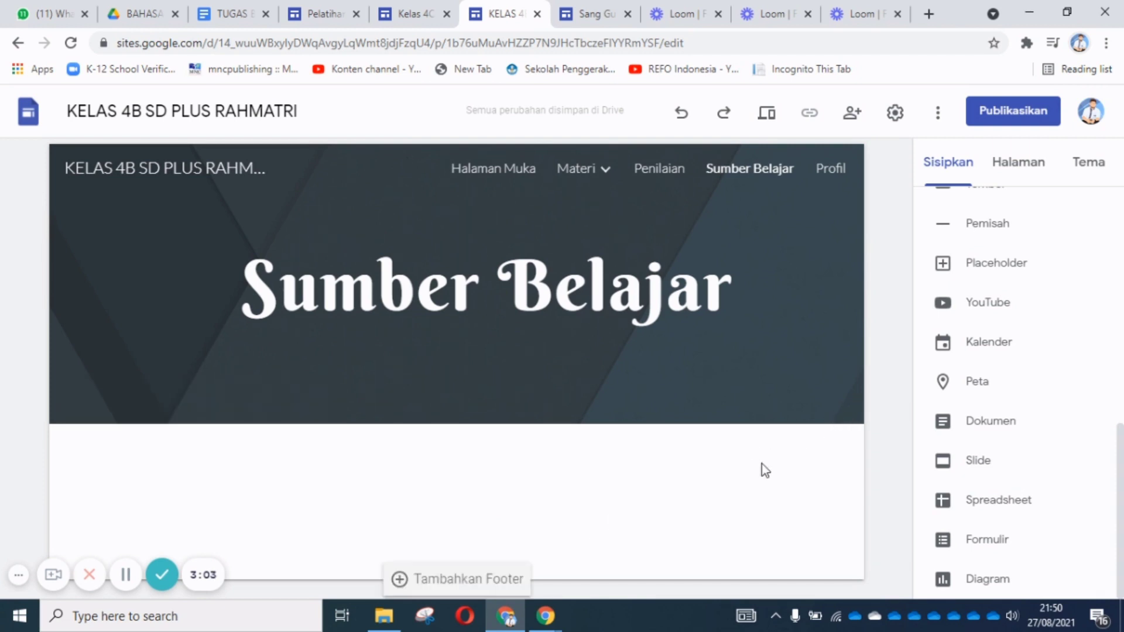
{"action": "left_click", "coordinate": [992, 305]}
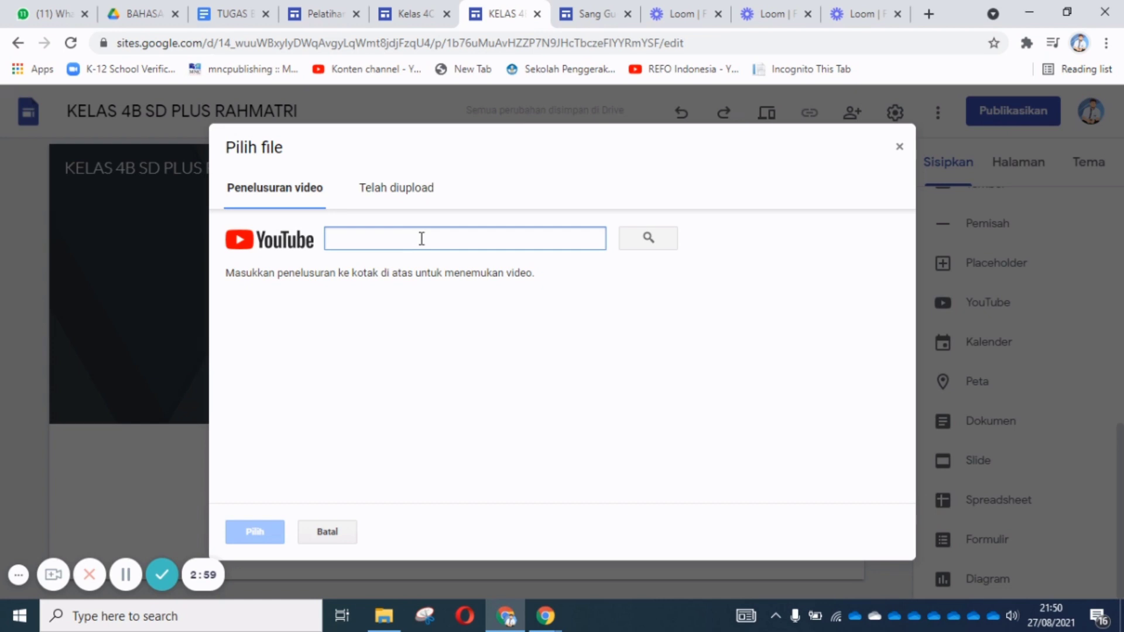
{"action": "type", "text": "G"}
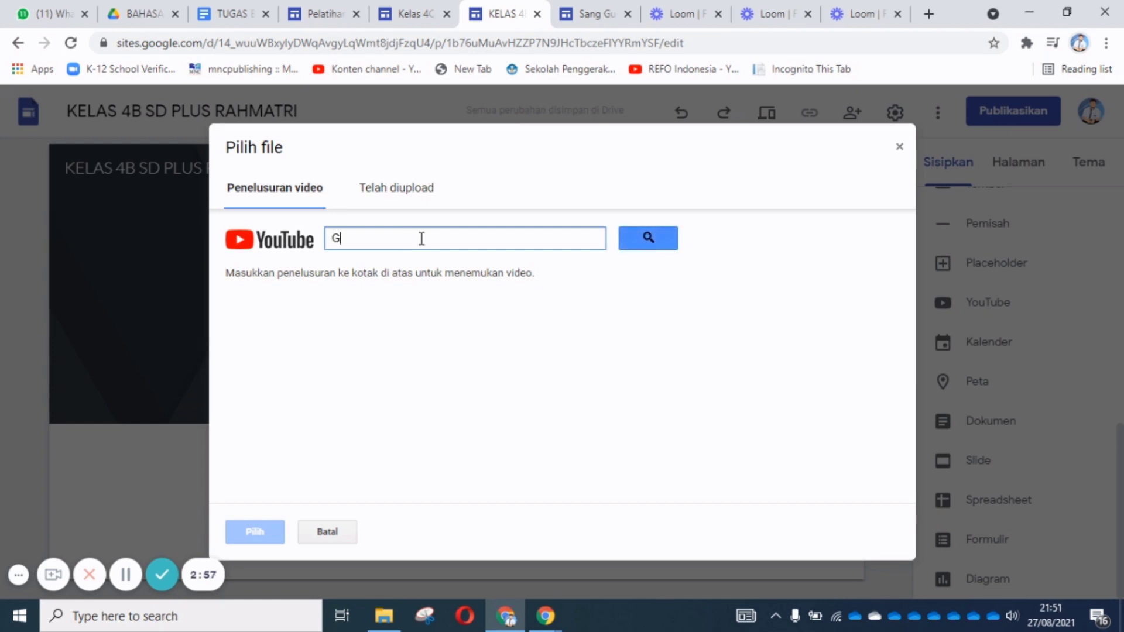
{"action": "key", "text": "BackSpace"}
{"action": "type", "text": "Fotosintesis"}
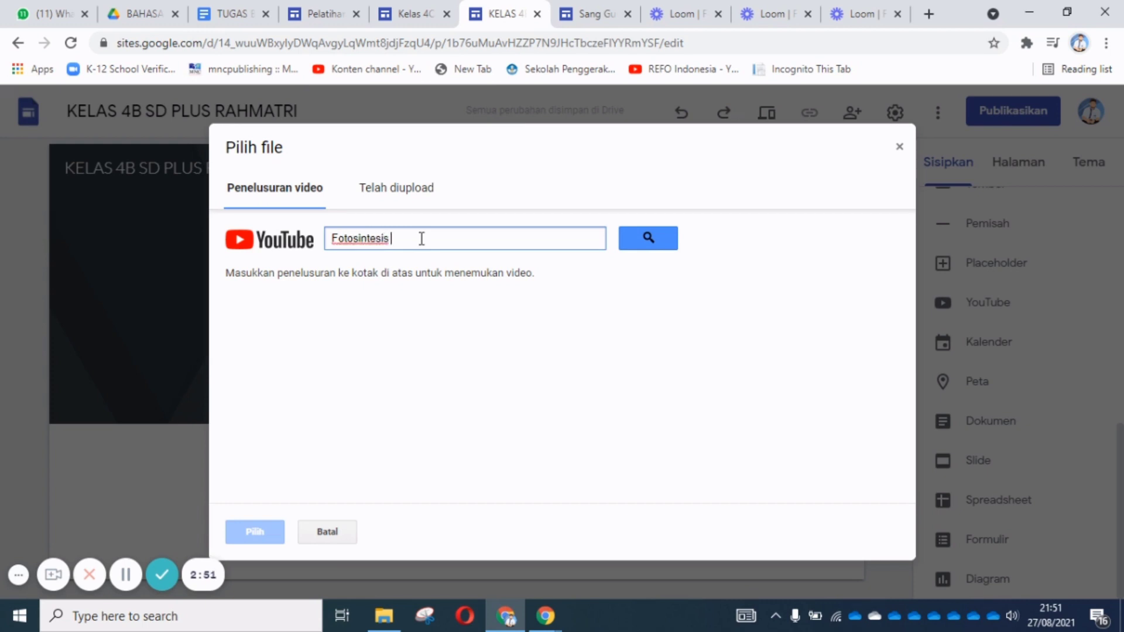
{"action": "type", "text": "kelas 4"}
{"action": "key", "text": "Return"}
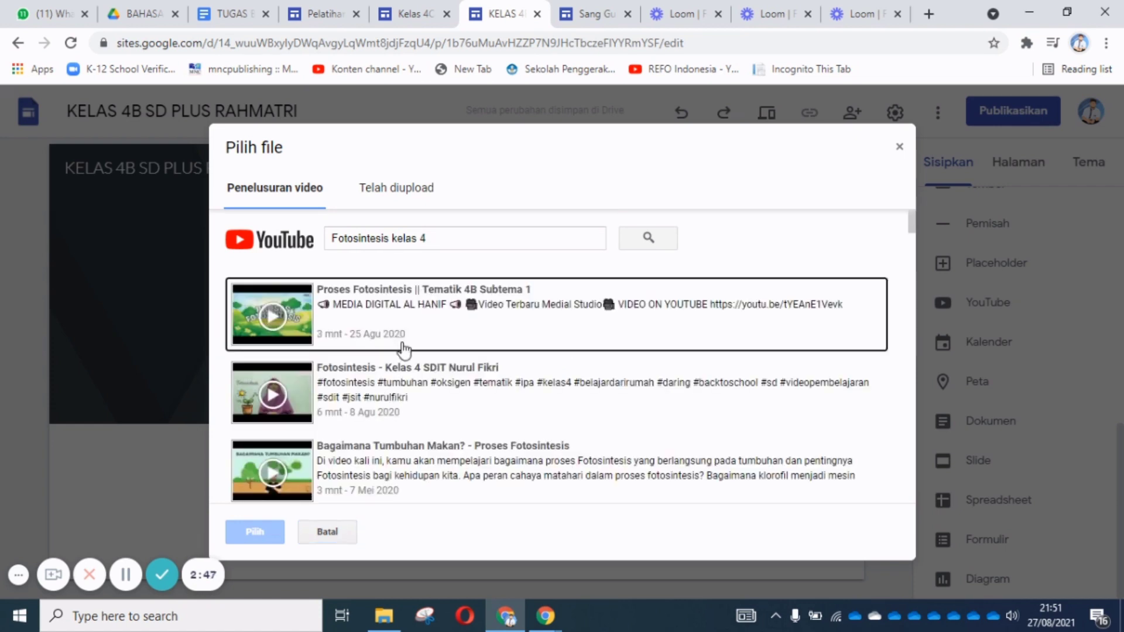
{"action": "left_click", "coordinate": [403, 350]}
{"action": "left_click", "coordinate": [261, 530]}
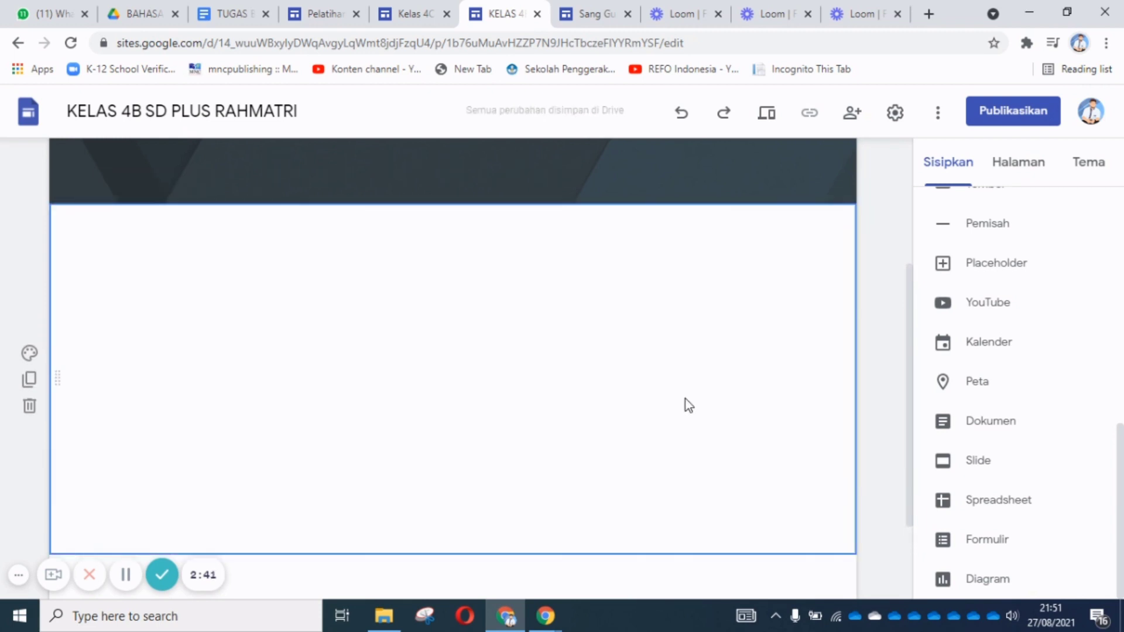
{"action": "scroll", "coordinate": [691, 400], "scroll_direction": "up", "scroll_amount": 4}
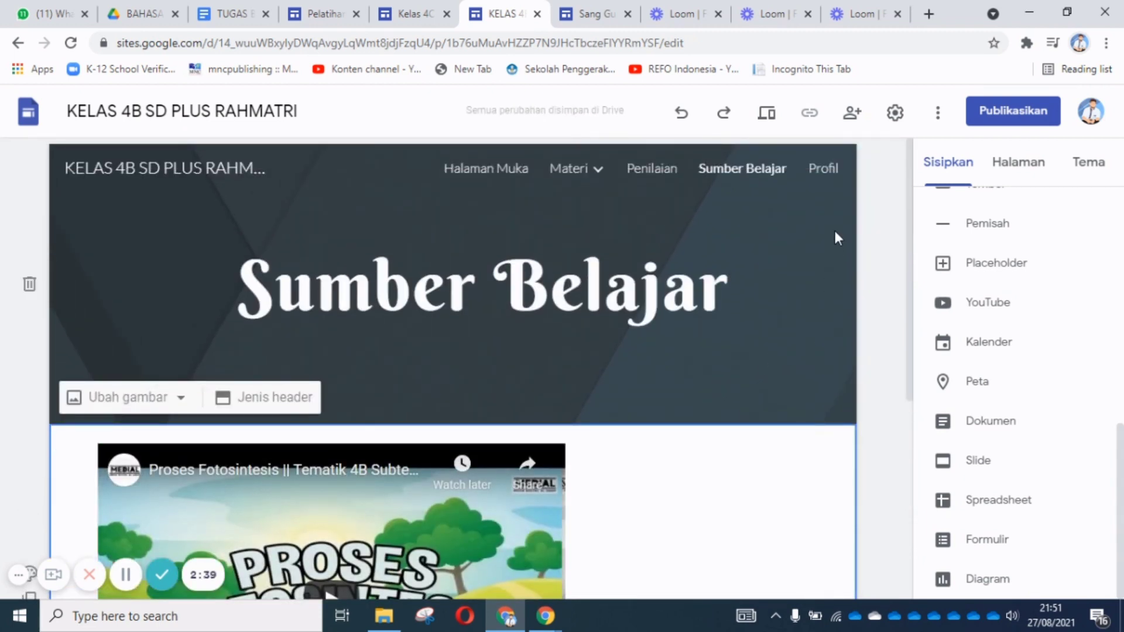
Open the Profil page, and copy the three-paragraph class description from the profile page of the Kelas 4C SD Plus Rahmat site.
{"action": "left_click", "coordinate": [825, 170]}
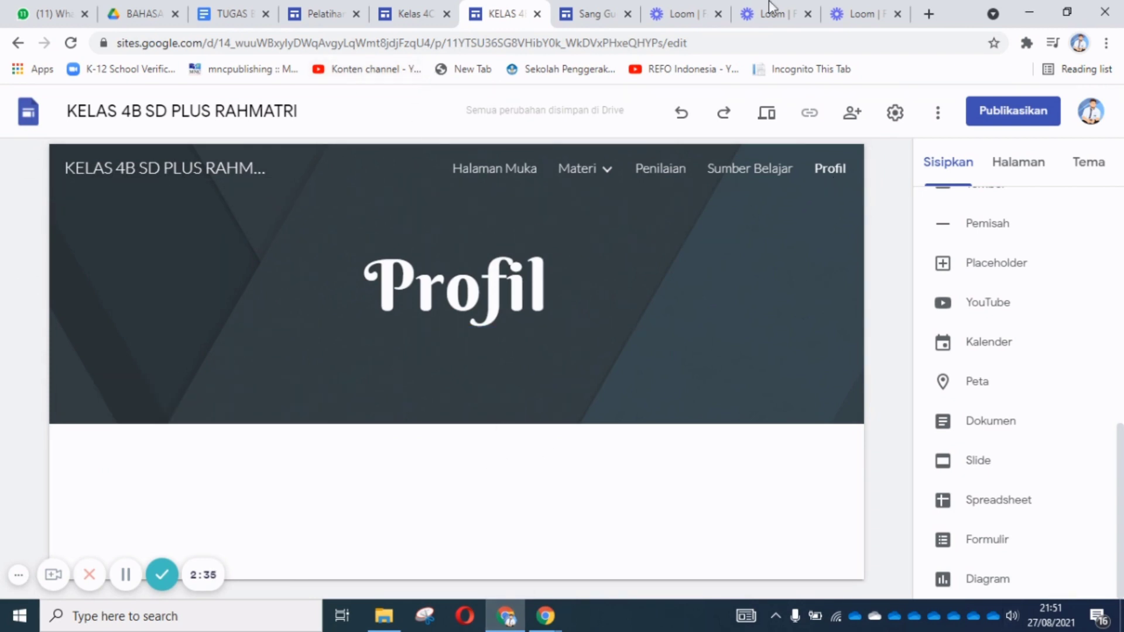
{"action": "left_click", "coordinate": [413, 13]}
{"action": "scroll", "coordinate": [473, 377], "scroll_direction": "down", "scroll_amount": 5}
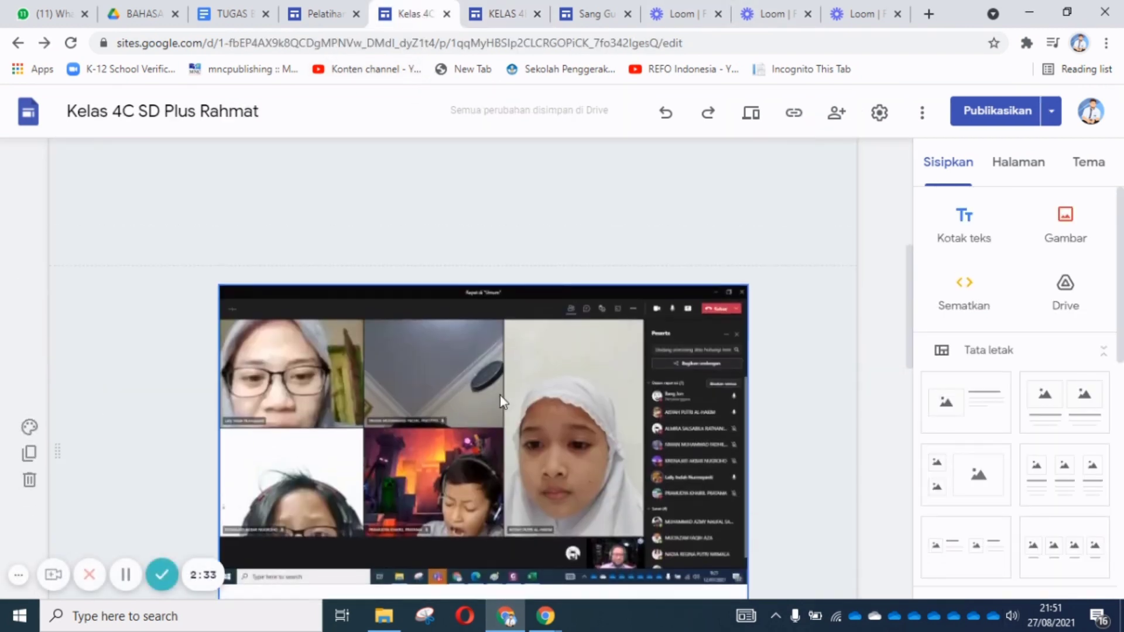
{"action": "scroll", "coordinate": [500, 395], "scroll_direction": "up", "scroll_amount": 5}
{"action": "mouse_move", "coordinate": [806, 178]}
{"action": "left_click", "coordinate": [697, 293]}
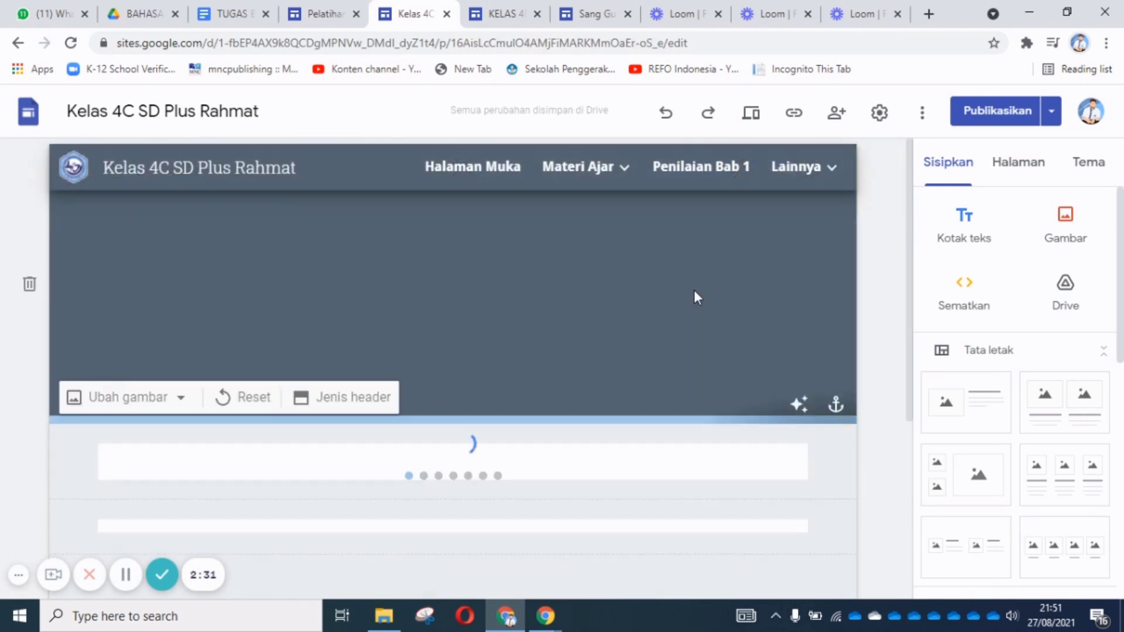
{"action": "scroll", "coordinate": [283, 457], "scroll_direction": "down", "scroll_amount": 10}
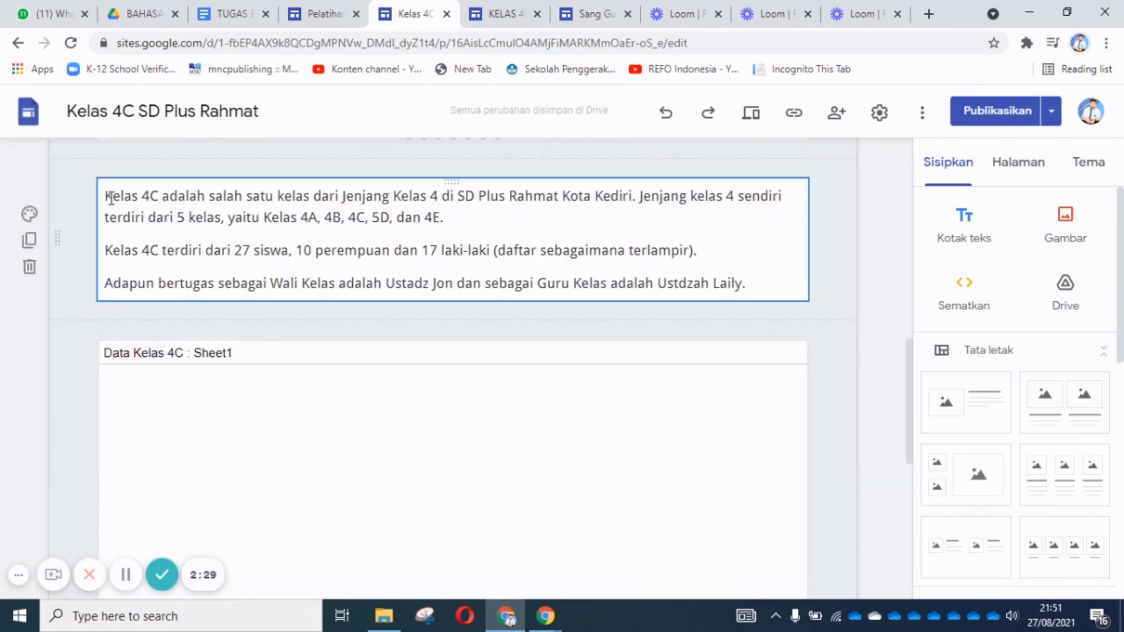
{"action": "left_click", "coordinate": [111, 198]}
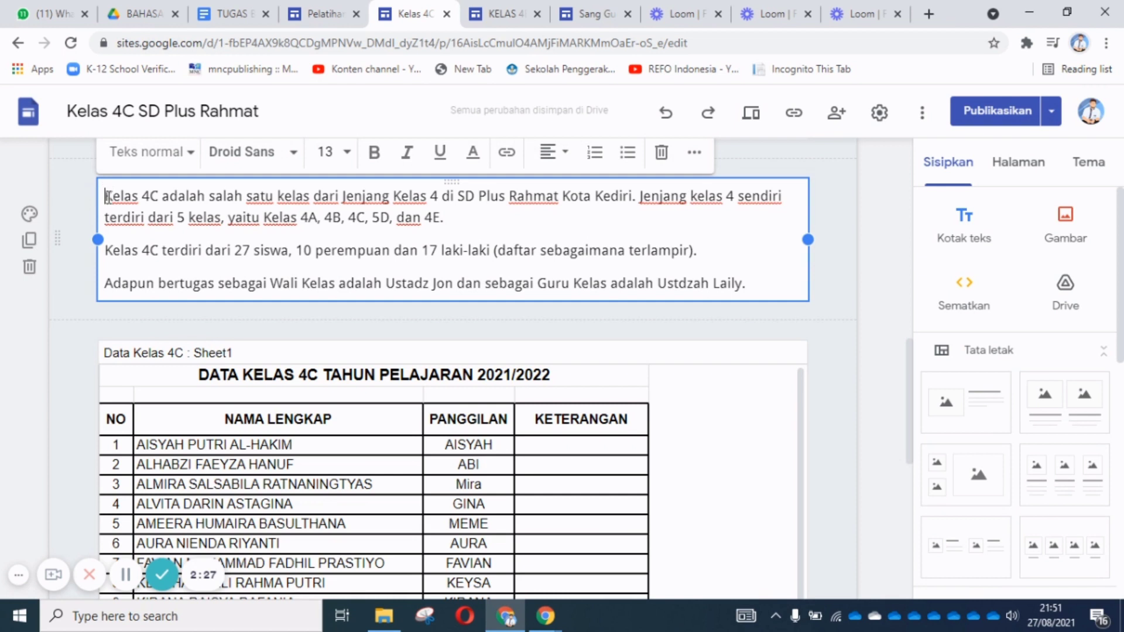
{"action": "left_click_drag", "start_coordinate": [107, 197], "coordinate": [756, 290]}
{"action": "key", "text": "ctrl+c"}
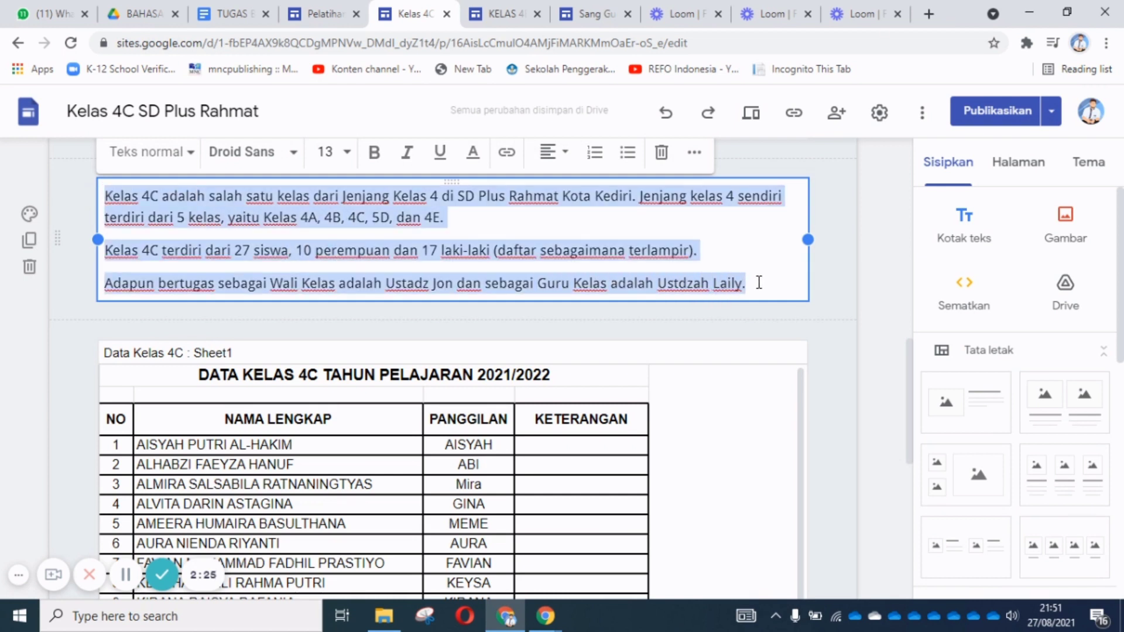
Back in the KELAS 4B site, add a text box below the Profil header and paste the copied class description into it.
{"action": "left_click", "coordinate": [501, 18]}
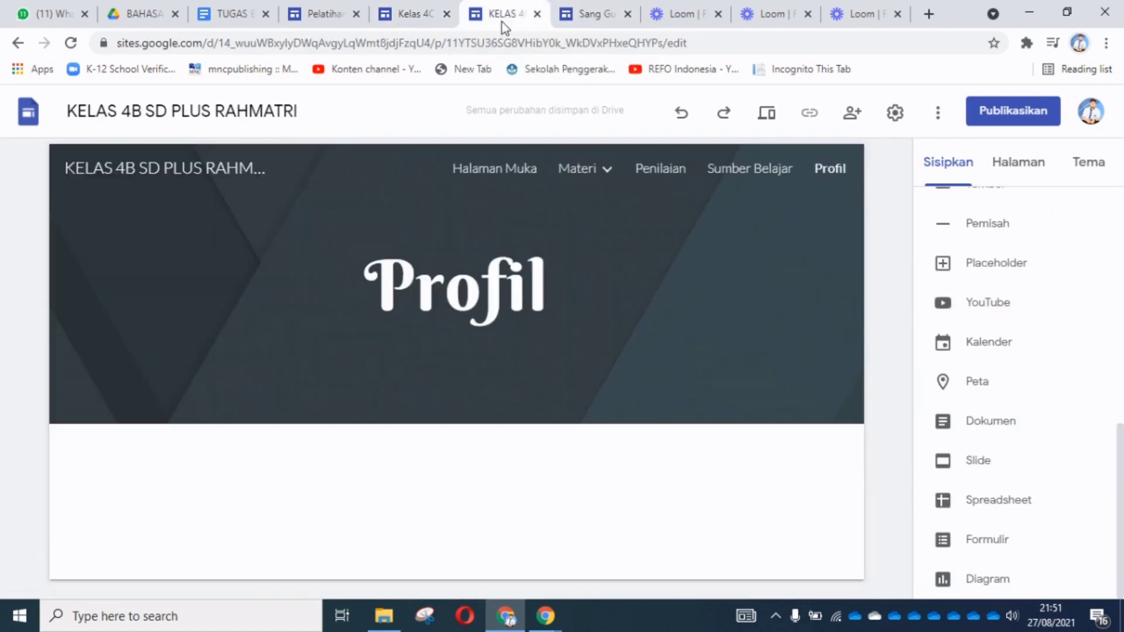
{"action": "scroll", "coordinate": [1001, 293], "scroll_direction": "up", "scroll_amount": 5}
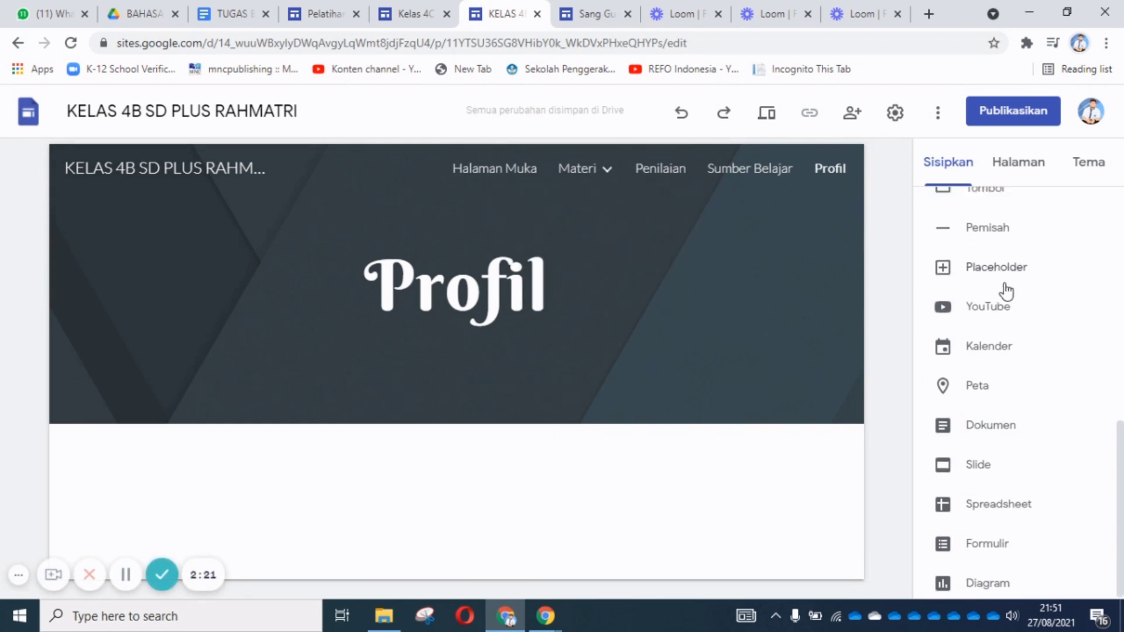
{"action": "left_click", "coordinate": [967, 229]}
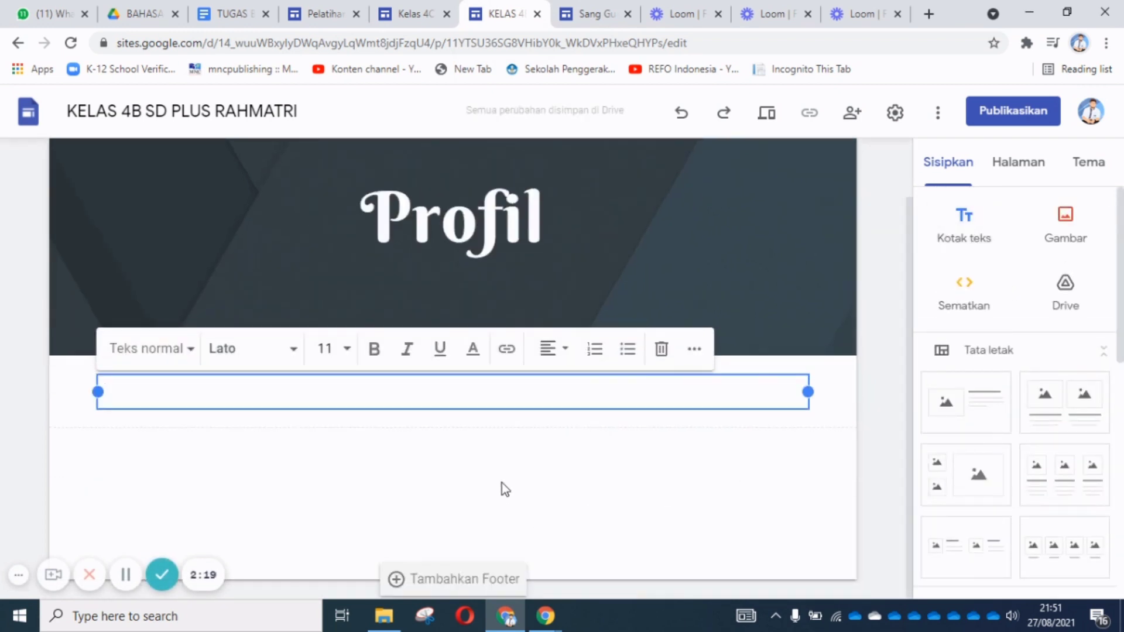
{"action": "key", "text": "ctrl+v"}
{"action": "left_click", "coordinate": [594, 513]}
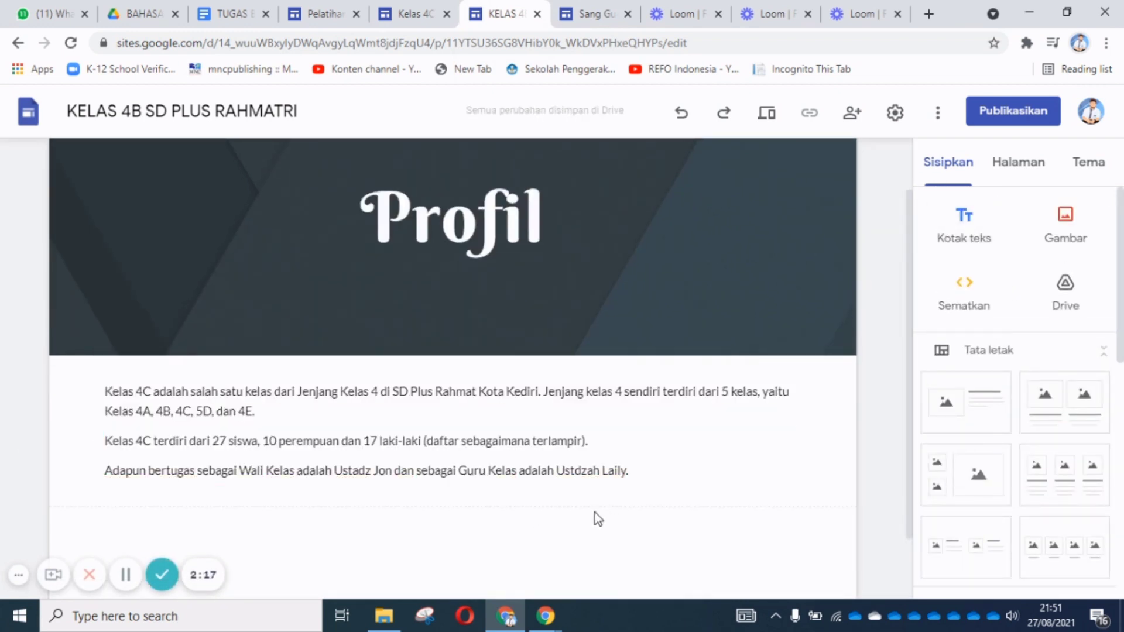
Insert the Data Kelas 4C spreadsheet below the class description on the Profil page.
{"action": "scroll", "coordinate": [594, 513], "scroll_direction": "down", "scroll_amount": 2}
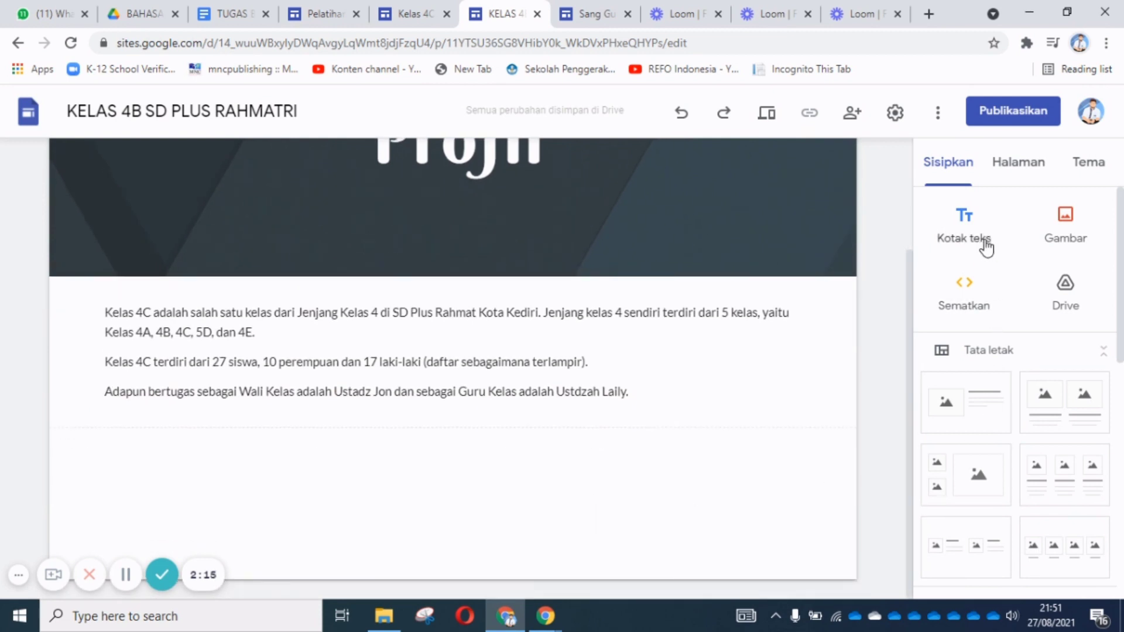
{"action": "scroll", "coordinate": [985, 292], "scroll_direction": "down", "scroll_amount": 4}
{"action": "scroll", "coordinate": [985, 337], "scroll_direction": "down", "scroll_amount": 8}
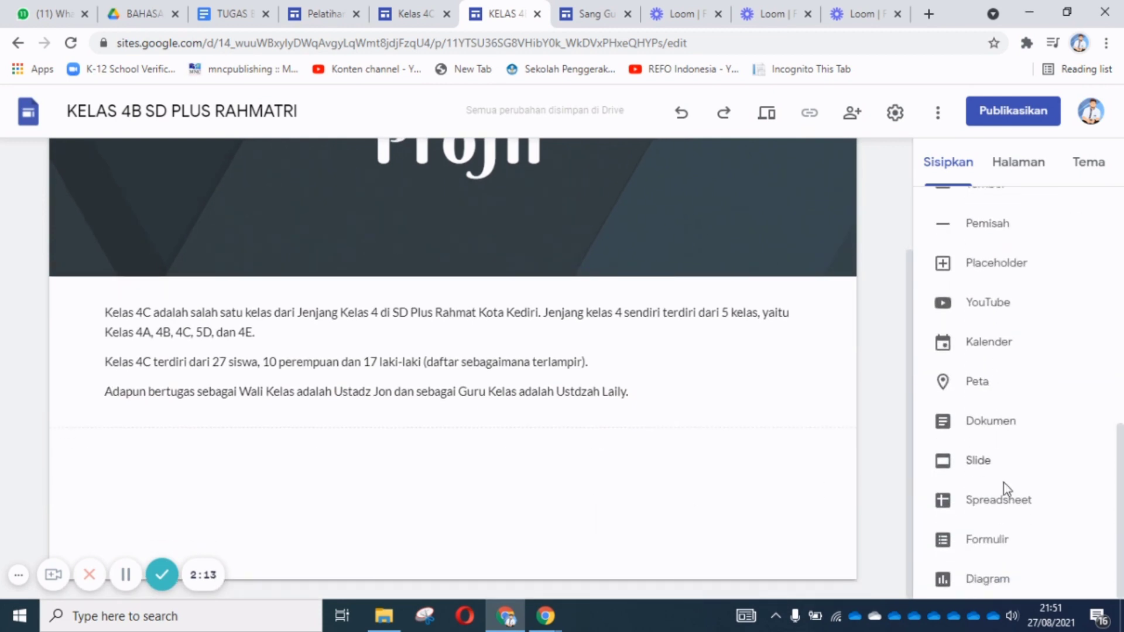
{"action": "left_click", "coordinate": [1008, 504]}
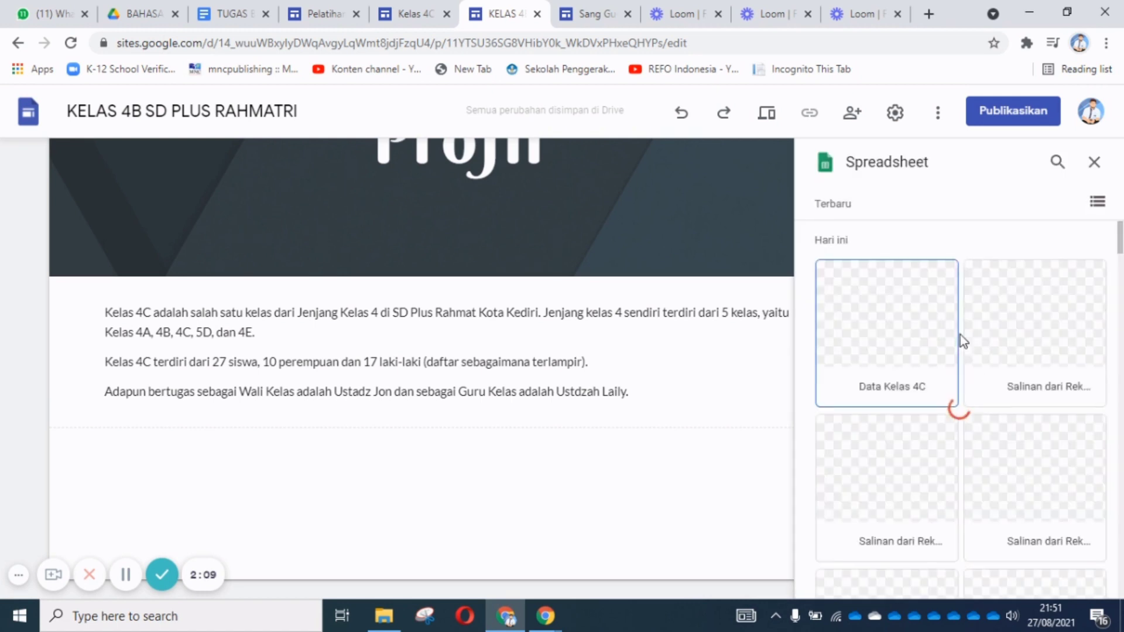
{"action": "left_click", "coordinate": [863, 355]}
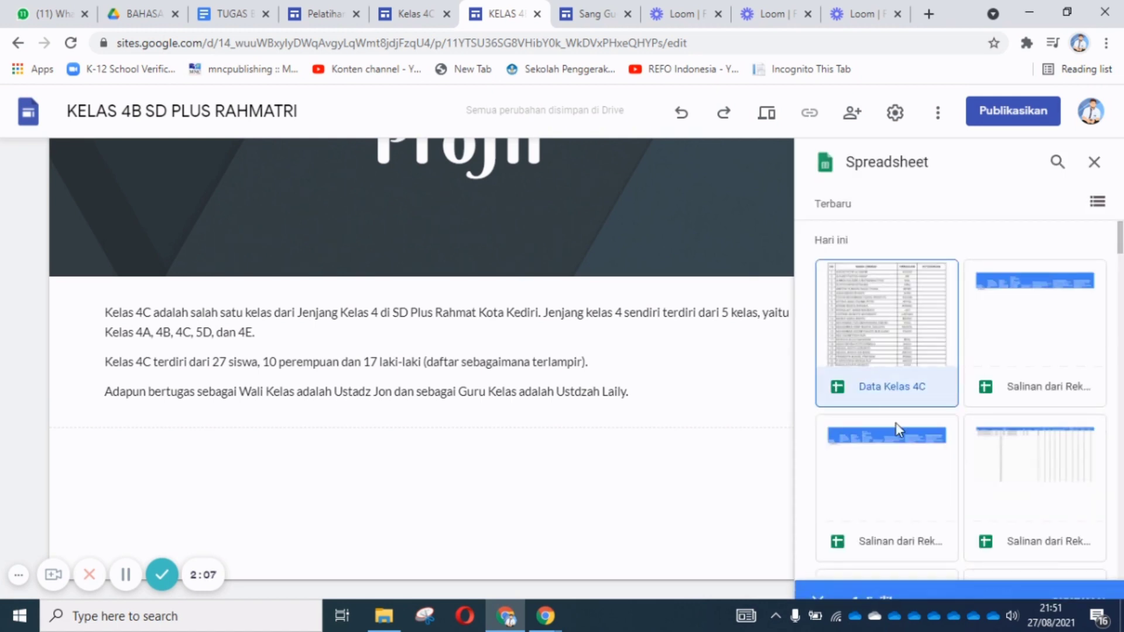
{"action": "left_click", "coordinate": [1075, 579]}
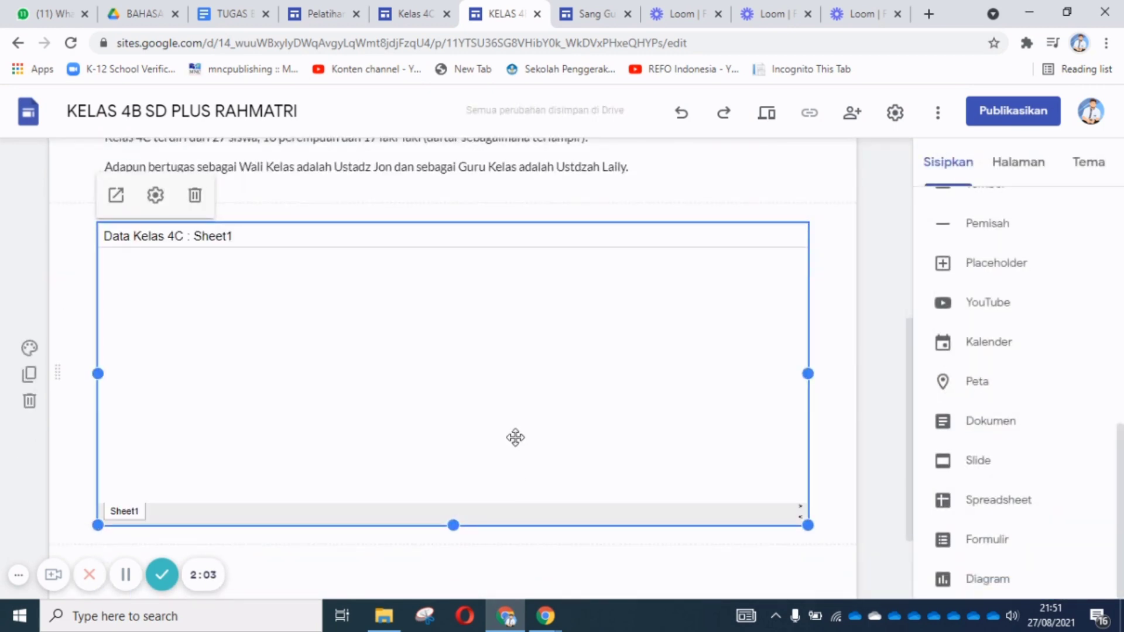
Stretch the embedded Data Kelas 4C spreadsheet downward until the whole student list fits, trimming the spare space beneath it.
{"action": "scroll", "coordinate": [515, 438], "scroll_direction": "down", "scroll_amount": 2}
{"action": "left_click_drag", "start_coordinate": [454, 406], "coordinate": [454, 514]}
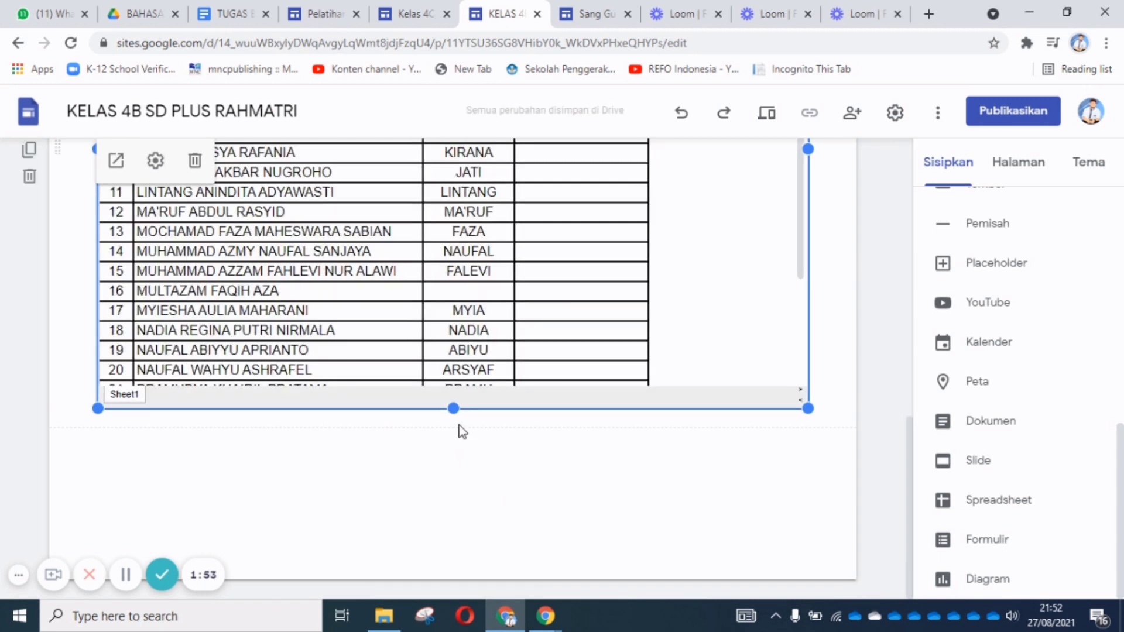
{"action": "left_click_drag", "start_coordinate": [455, 409], "coordinate": [458, 501]}
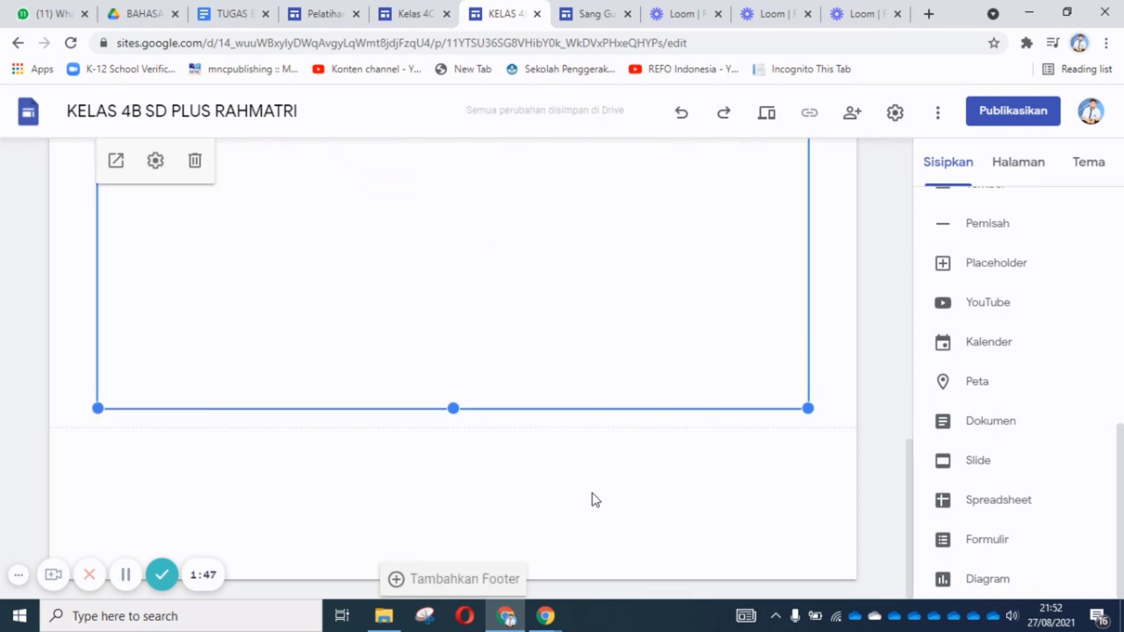
{"action": "scroll", "coordinate": [591, 489], "scroll_direction": "up", "scroll_amount": 3}
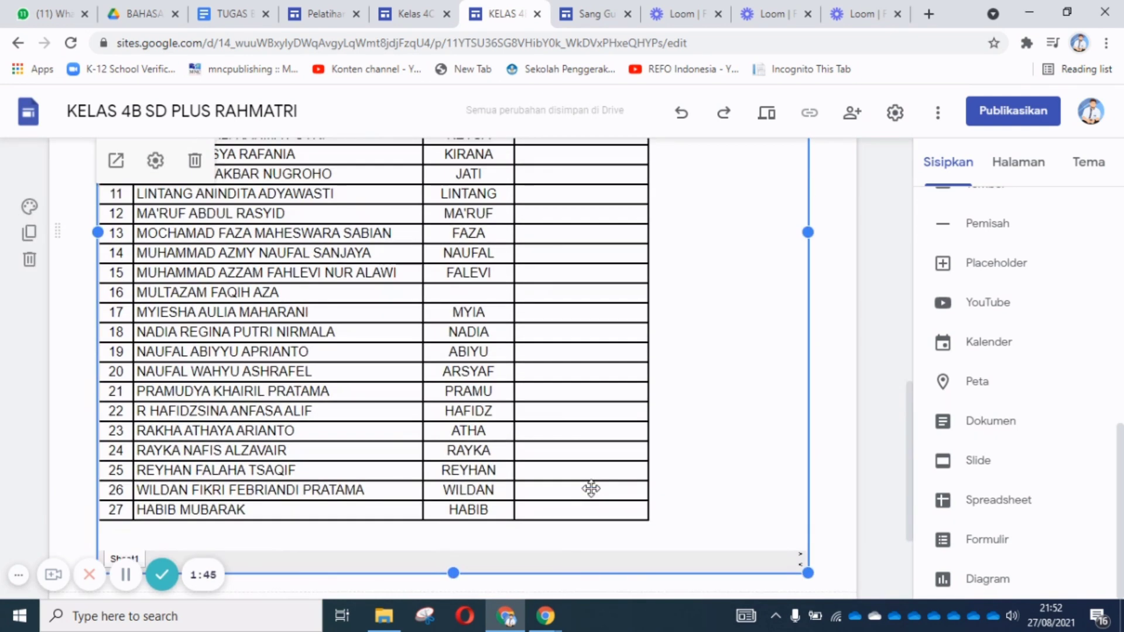
{"action": "left_click_drag", "start_coordinate": [455, 573], "coordinate": [458, 555]}
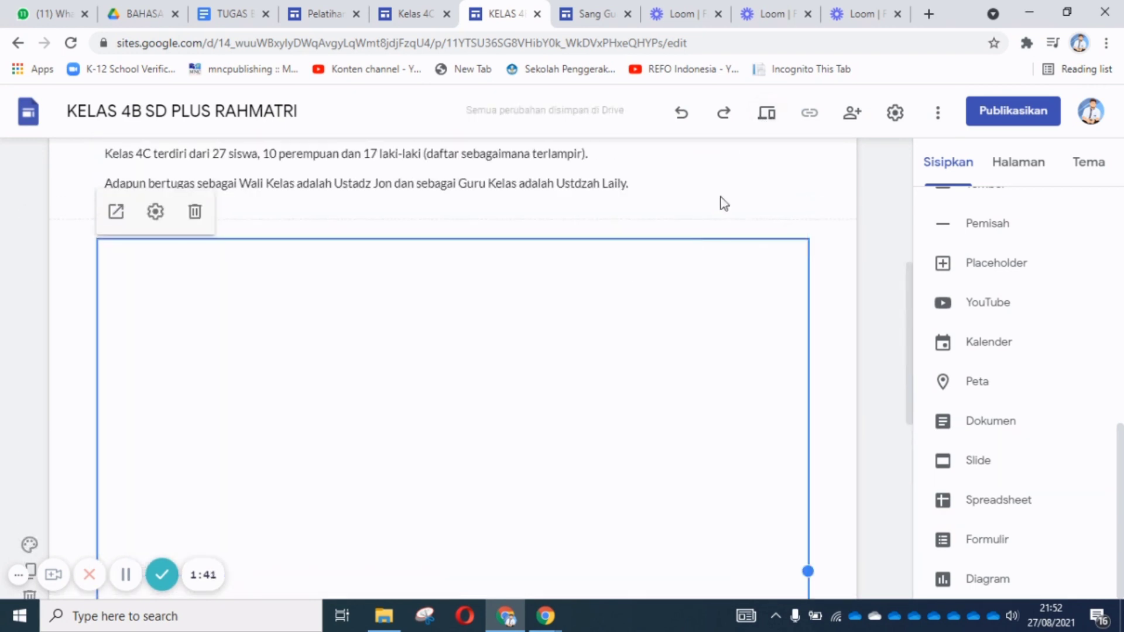
Preview the Profil page at phone size and at tablet size, checking how the embedded spreadsheet is displayed.
{"action": "scroll", "coordinate": [660, 218], "scroll_direction": "up", "scroll_amount": 6}
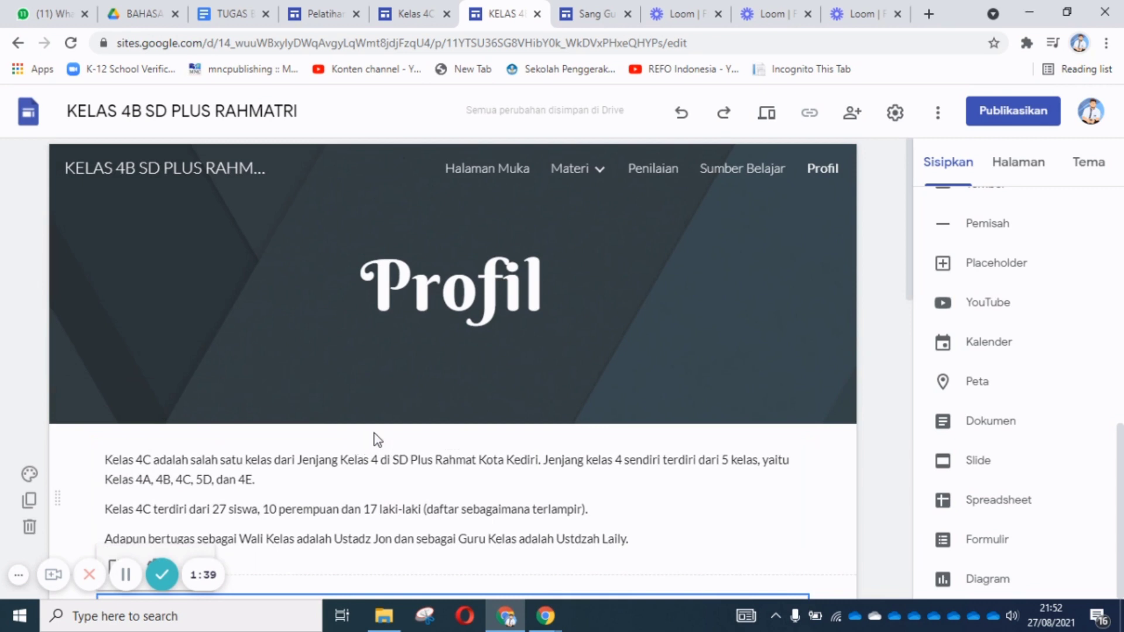
{"action": "left_click", "coordinate": [766, 113]}
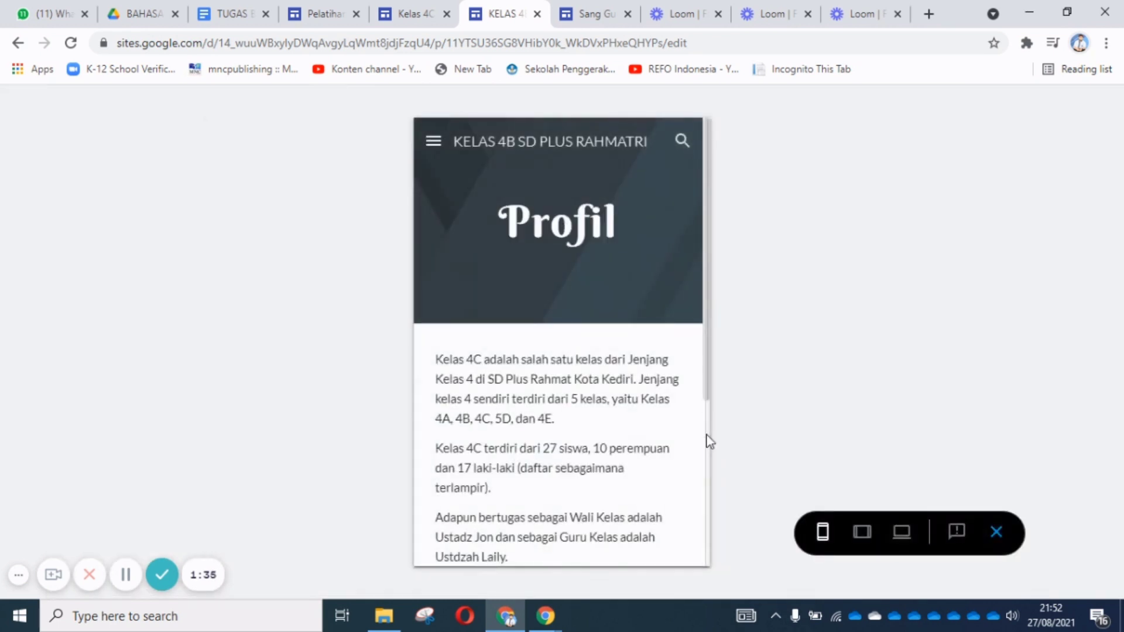
{"action": "scroll", "coordinate": [701, 408], "scroll_direction": "down", "scroll_amount": 4}
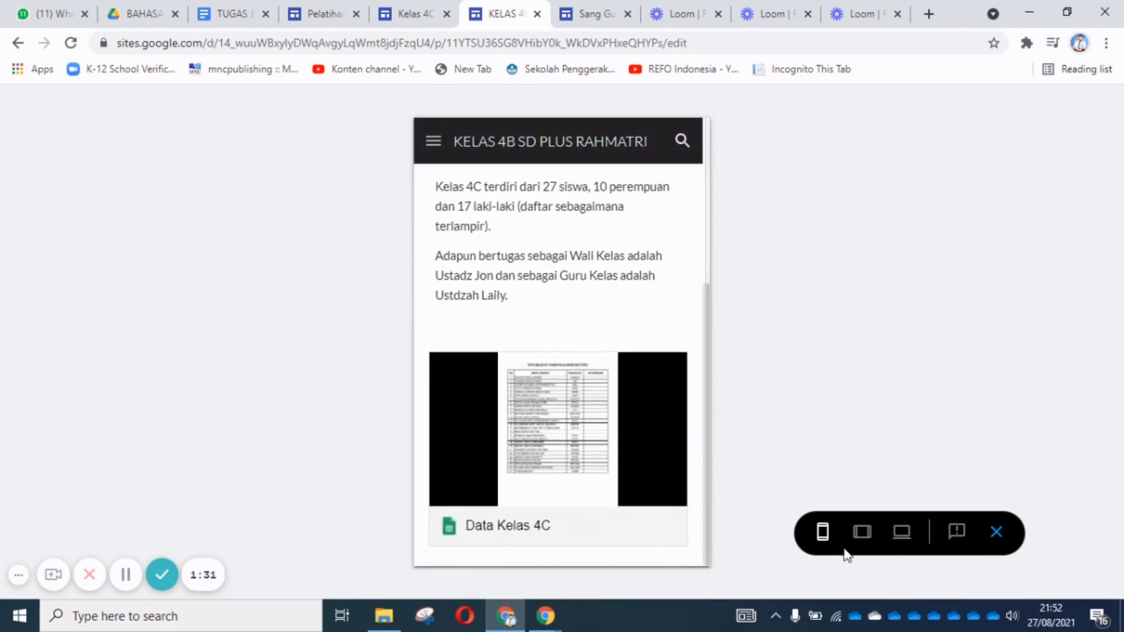
{"action": "left_click", "coordinate": [862, 534]}
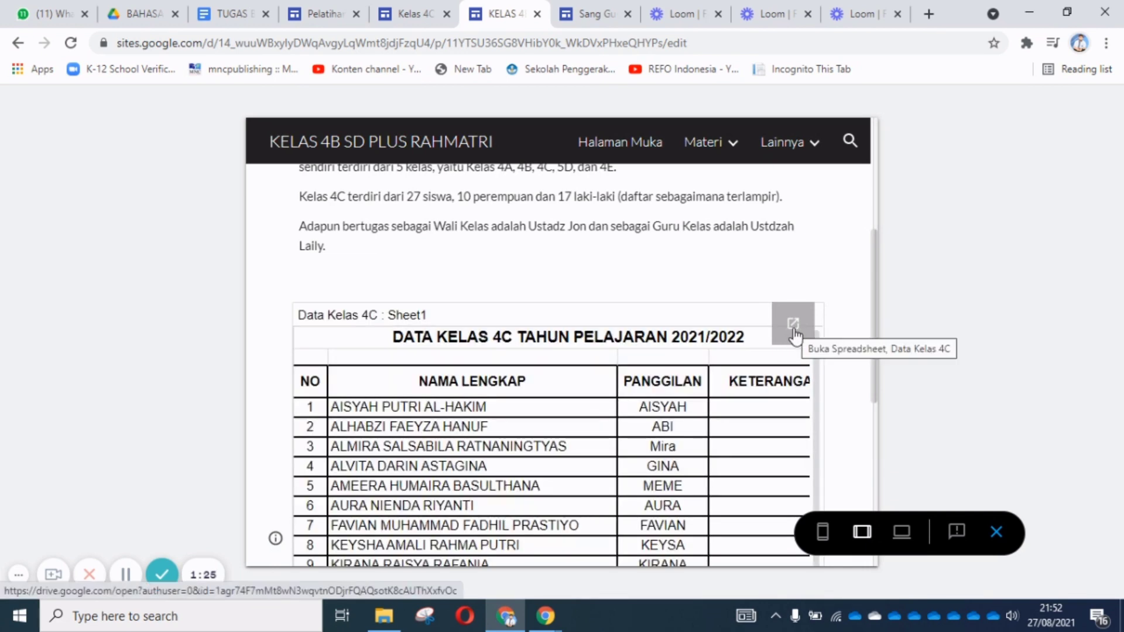
{"action": "scroll", "coordinate": [794, 335], "scroll_direction": "down", "scroll_amount": 1}
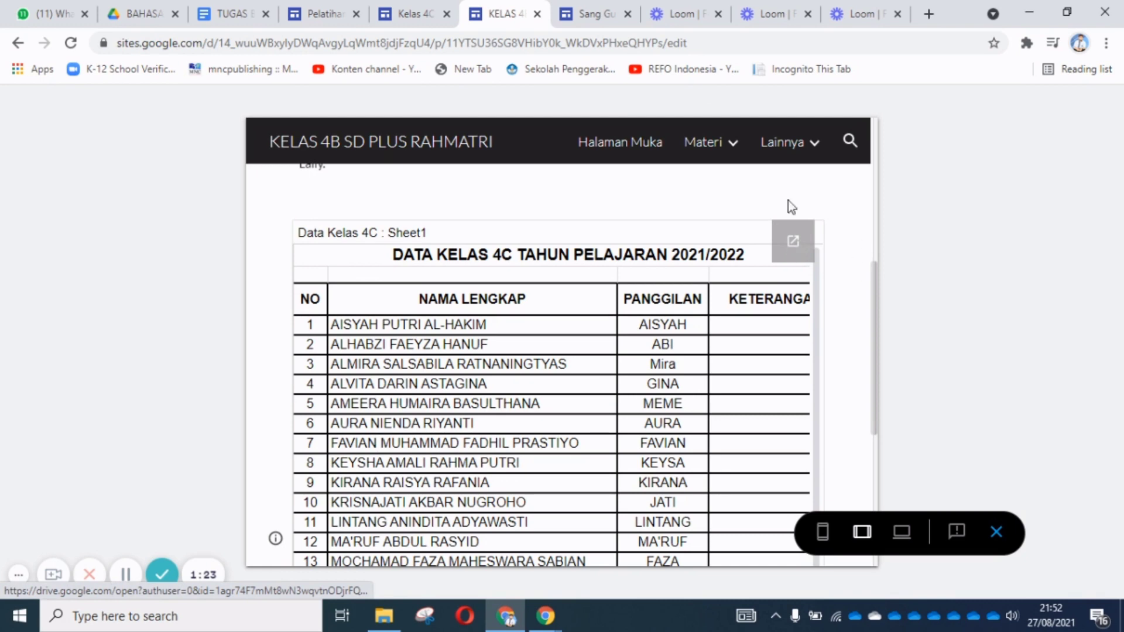
Test opening the Data Kelas 4C spreadsheet from the preview, and return to the editor on the Halaman Muka page.
{"action": "left_click", "coordinate": [794, 243]}
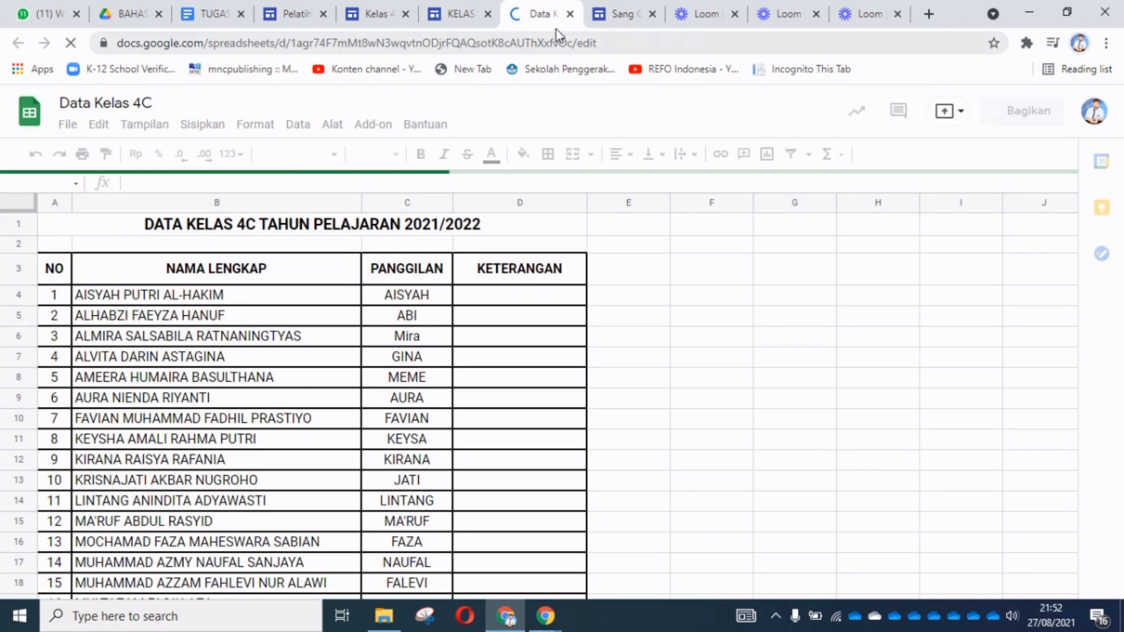
{"action": "left_click", "coordinate": [570, 14]}
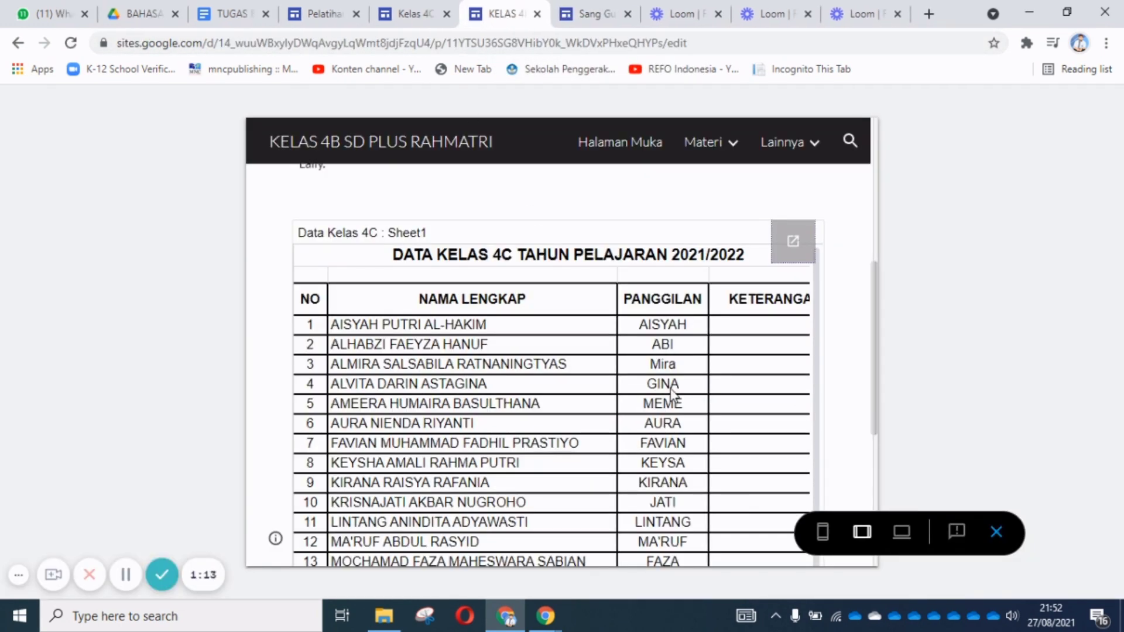
{"action": "left_click", "coordinate": [995, 532]}
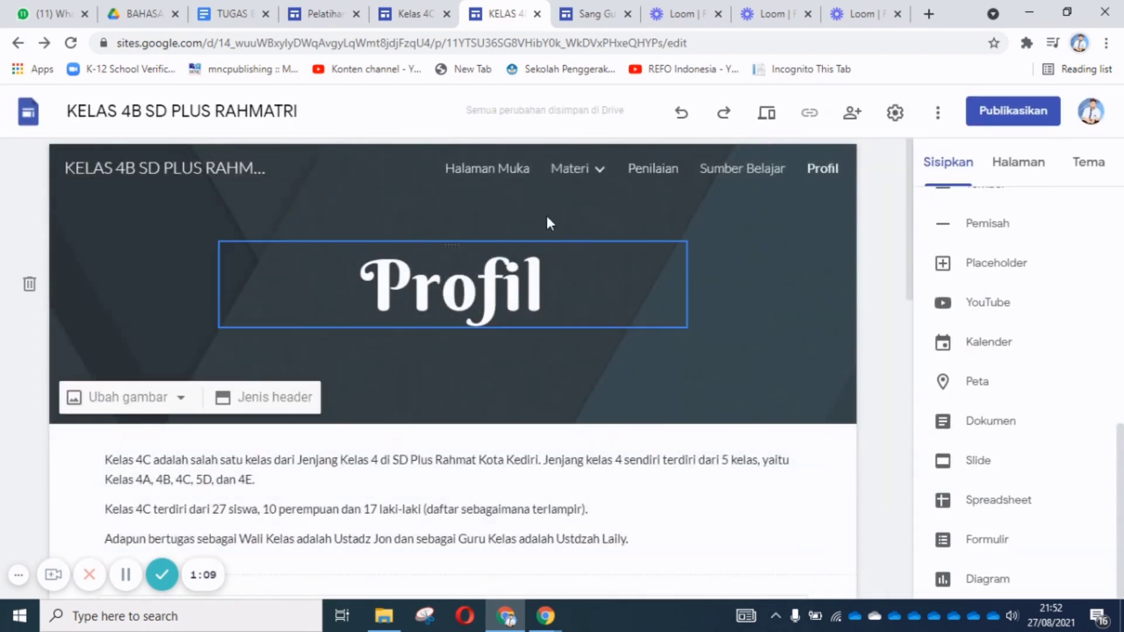
{"action": "left_click", "coordinate": [489, 170]}
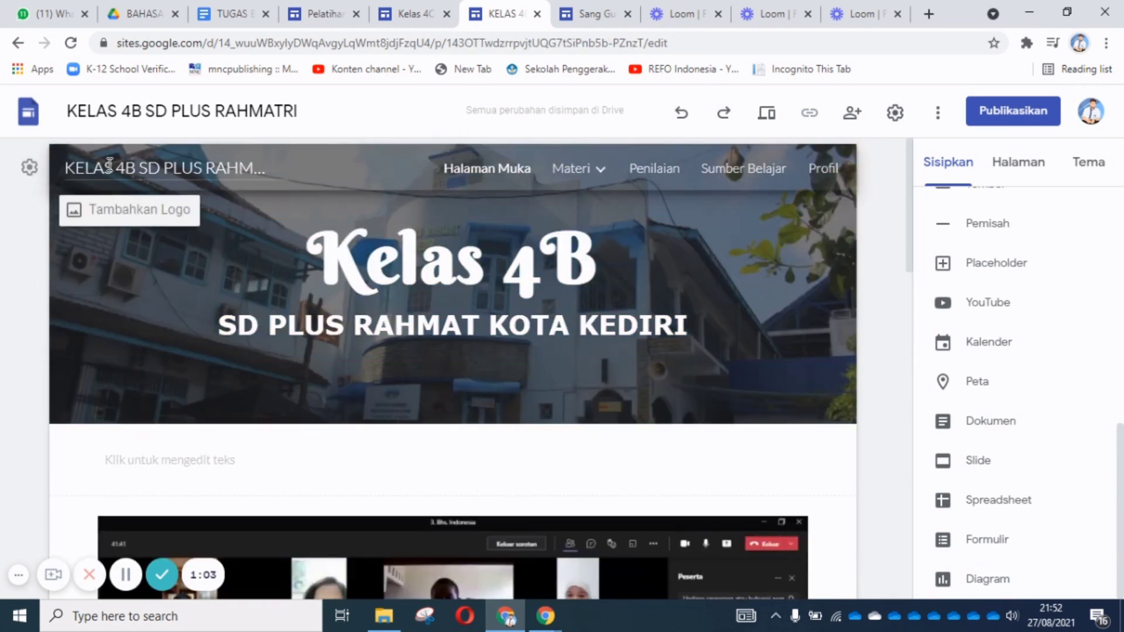
Upload Logo SD1 from the LOGO BARU folder in D:\BANG JON as the site's logo.
{"action": "left_click", "coordinate": [82, 218]}
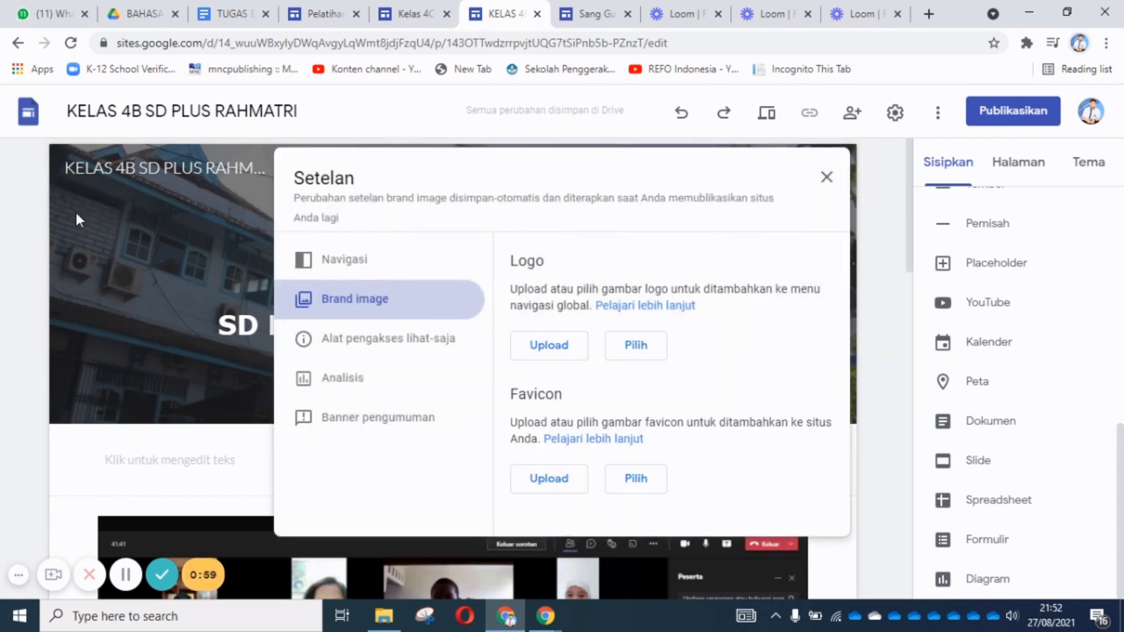
{"action": "left_click", "coordinate": [547, 351]}
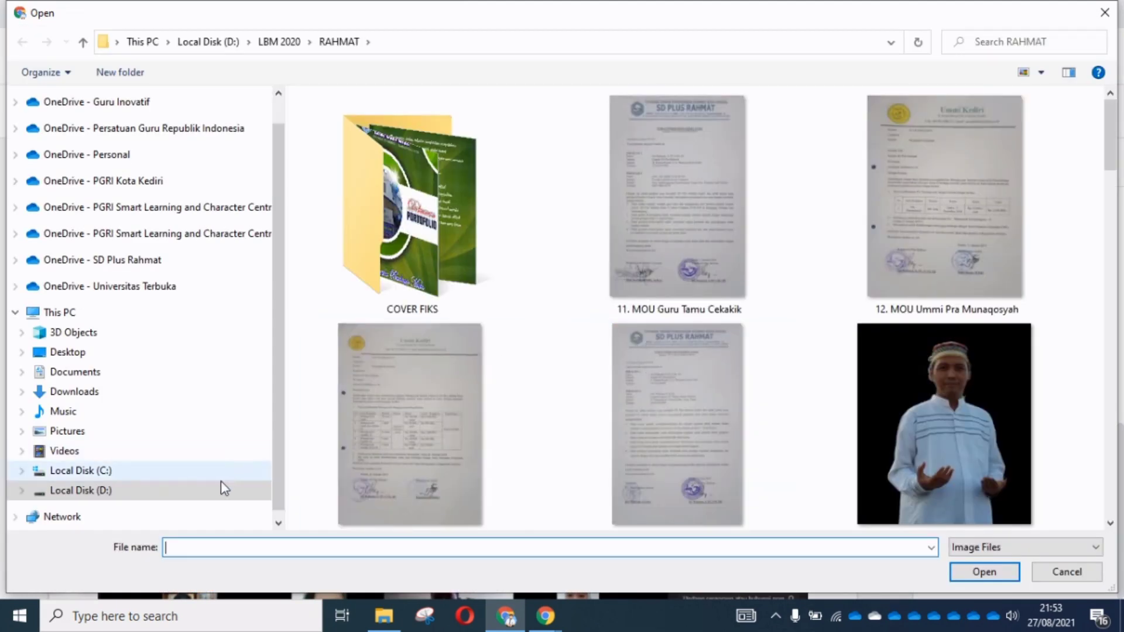
{"action": "left_click", "coordinate": [203, 490]}
{"action": "double_click", "coordinate": [420, 172]}
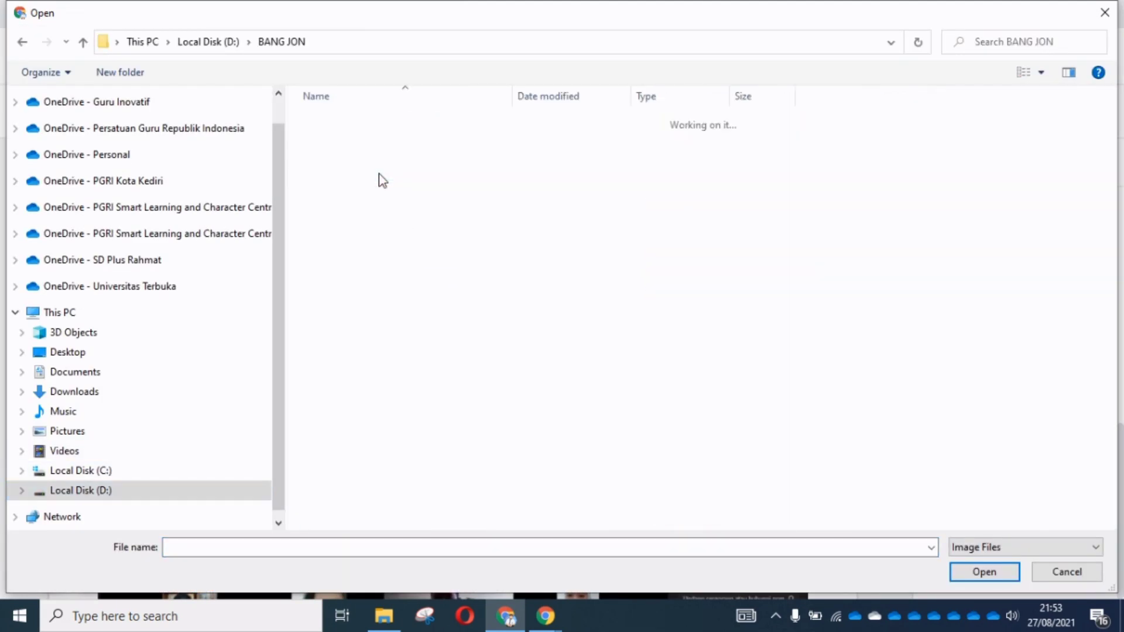
{"action": "scroll", "coordinate": [380, 421], "scroll_direction": "down", "scroll_amount": 4}
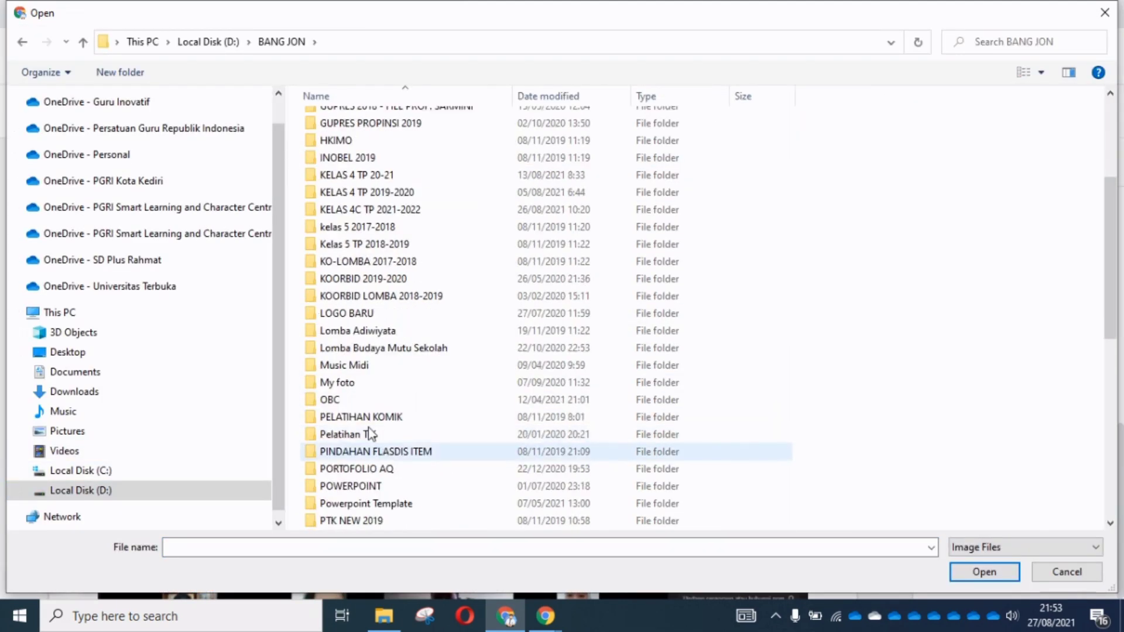
{"action": "double_click", "coordinate": [357, 312]}
{"action": "left_click", "coordinate": [367, 119]}
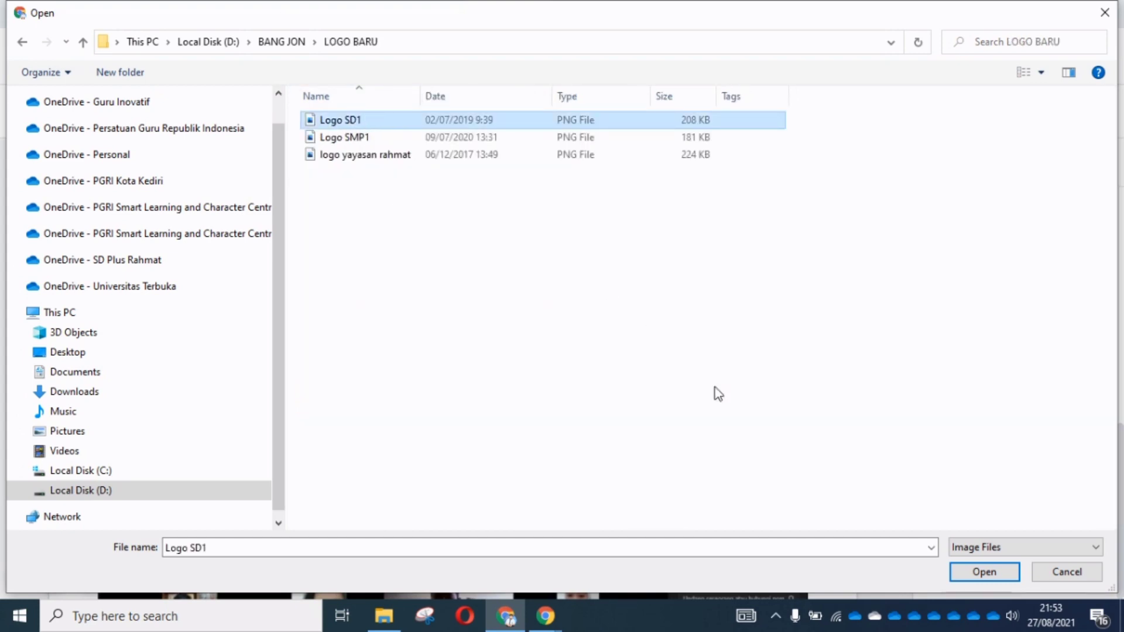
{"action": "left_click", "coordinate": [972, 571]}
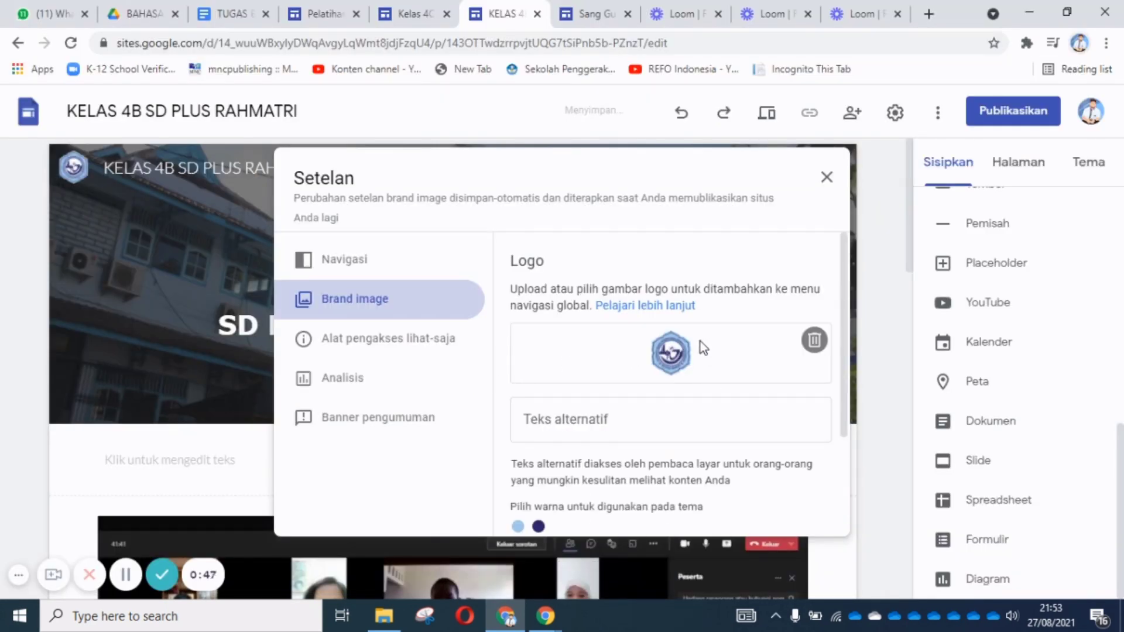
Upload Logo SD1 as the site's favicon as well and close the brand image settings.
{"action": "scroll", "coordinate": [516, 445], "scroll_direction": "down", "scroll_amount": 3}
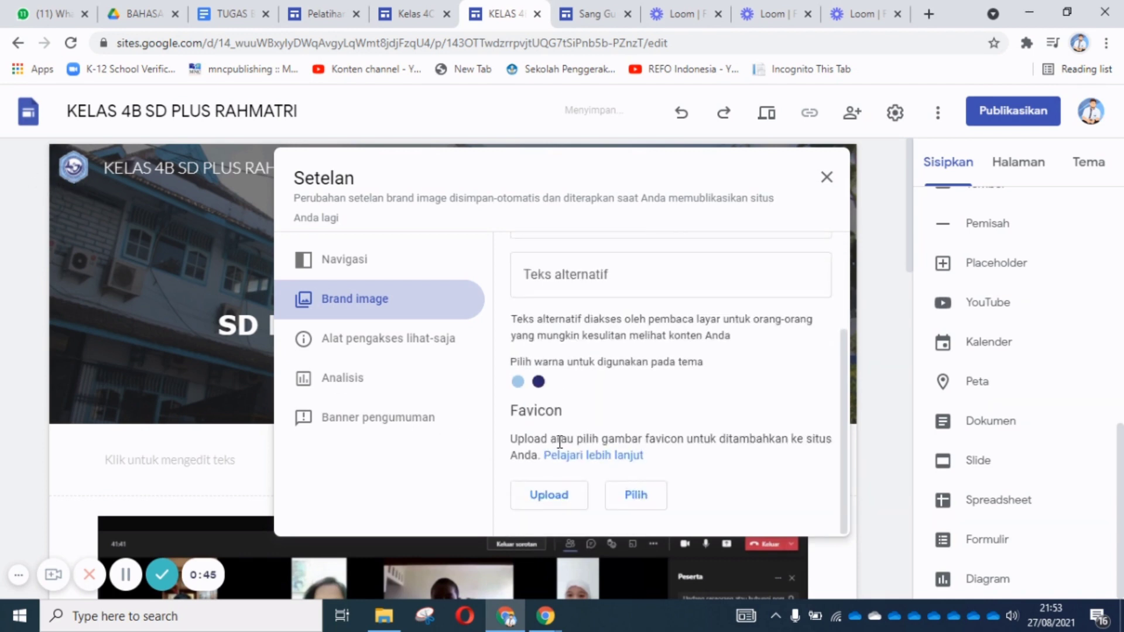
{"action": "left_click", "coordinate": [551, 493]}
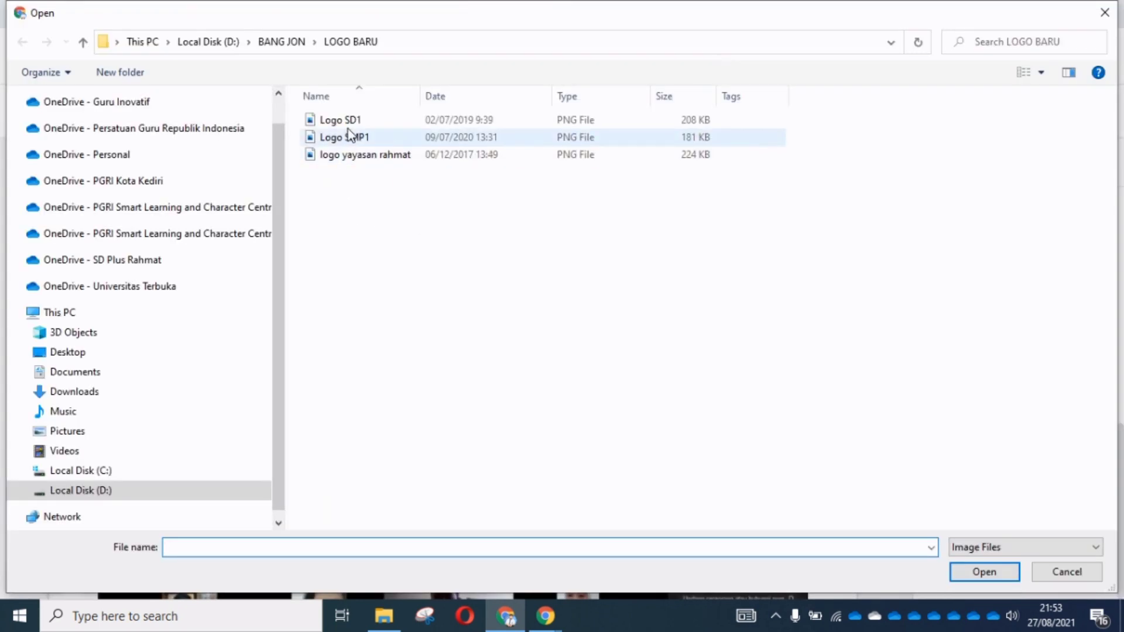
{"action": "left_click", "coordinate": [340, 120]}
{"action": "left_click", "coordinate": [996, 572]}
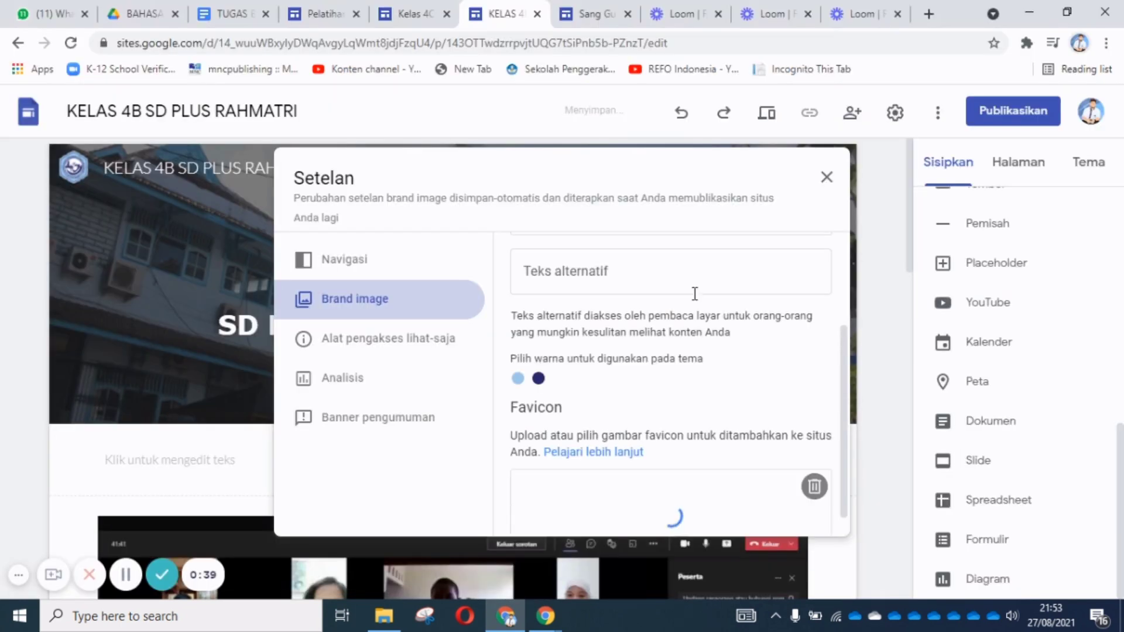
{"action": "scroll", "coordinate": [818, 235], "scroll_direction": "up", "scroll_amount": 3}
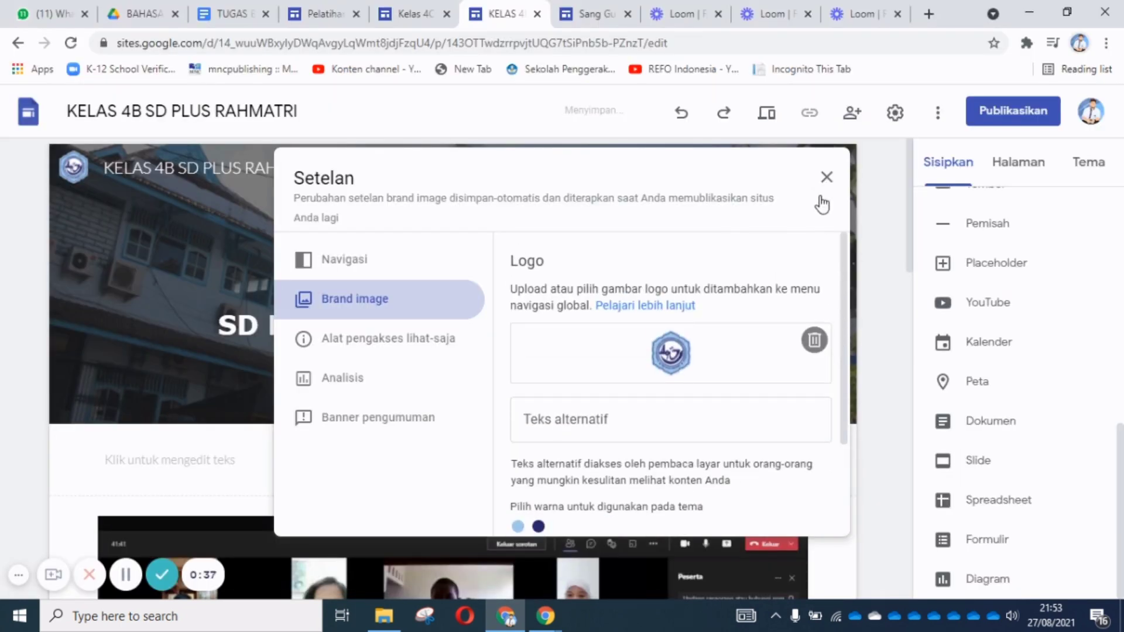
{"action": "left_click", "coordinate": [826, 177]}
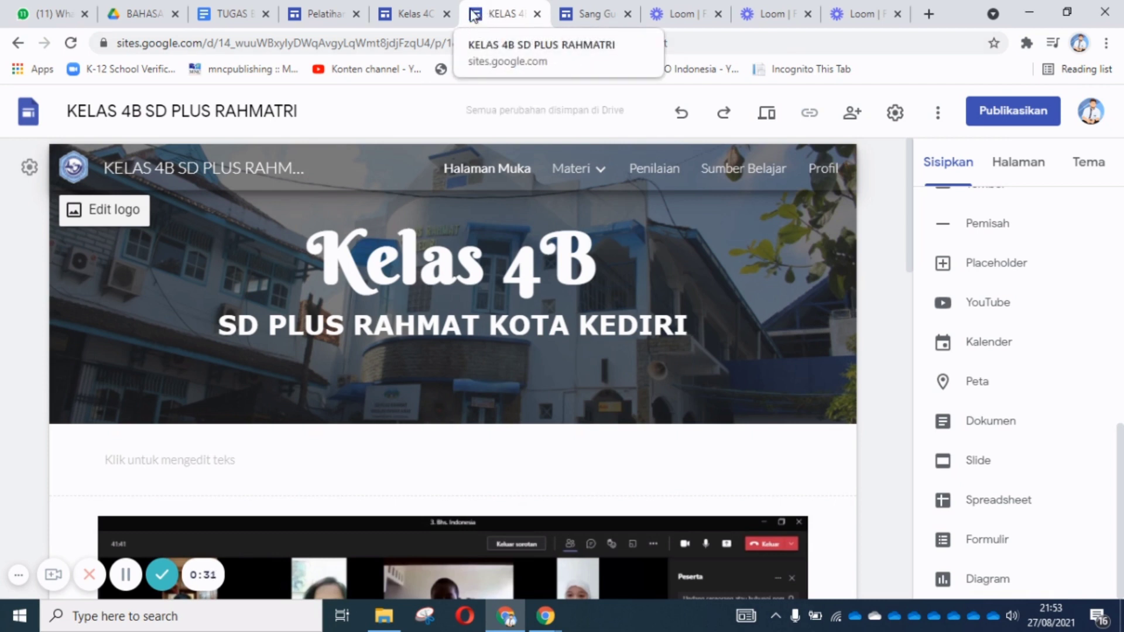
Copy the full marquee embed code of the scrolling welcome banner on the Kelas 4C SD Plus Rahmat site, leaving that banner unedited.
{"action": "left_click", "coordinate": [223, 471]}
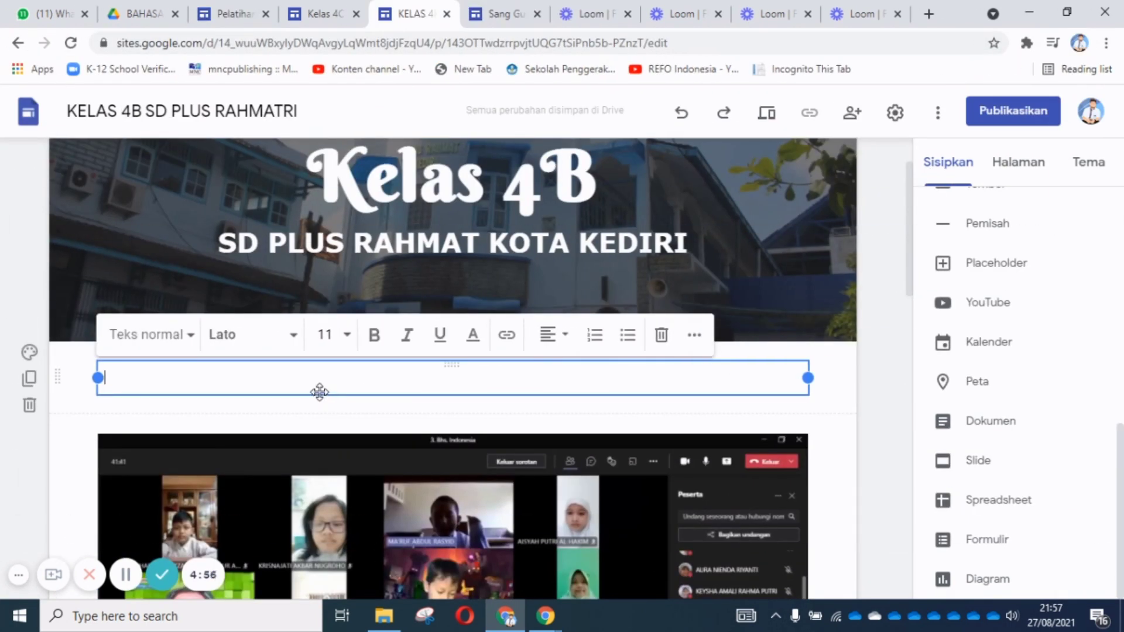
{"action": "left_click", "coordinate": [321, 15]}
{"action": "scroll", "coordinate": [455, 403], "scroll_direction": "down", "scroll_amount": 4}
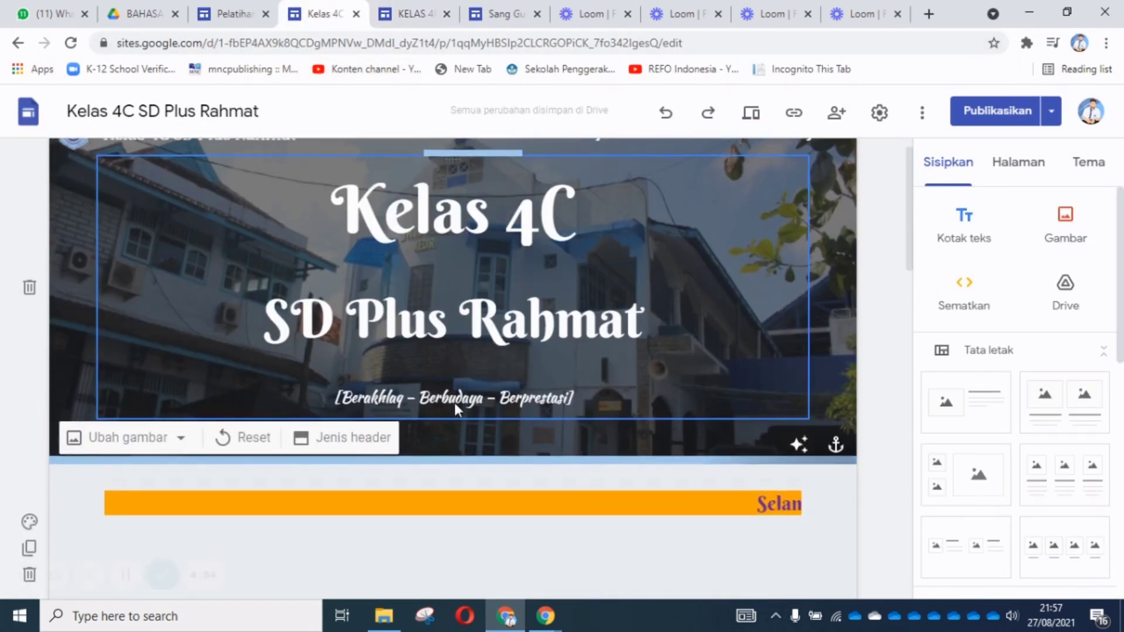
{"action": "left_click", "coordinate": [402, 376]}
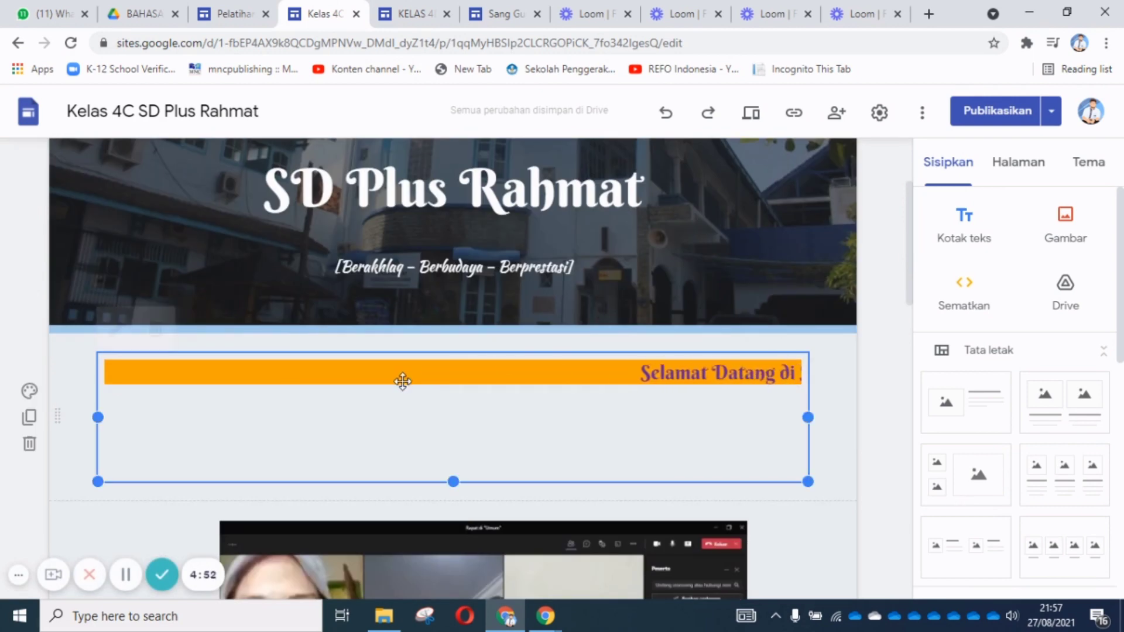
{"action": "left_click", "coordinate": [116, 326]}
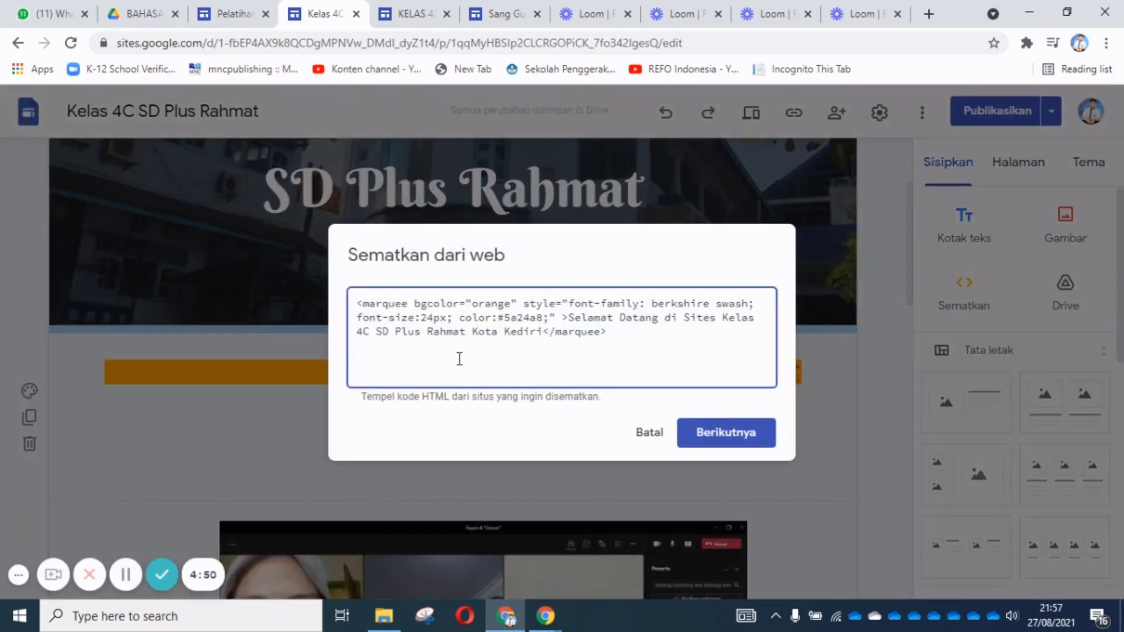
{"action": "left_click_drag", "start_coordinate": [358, 303], "coordinate": [662, 329]}
{"action": "key", "text": "ctrl+c"}
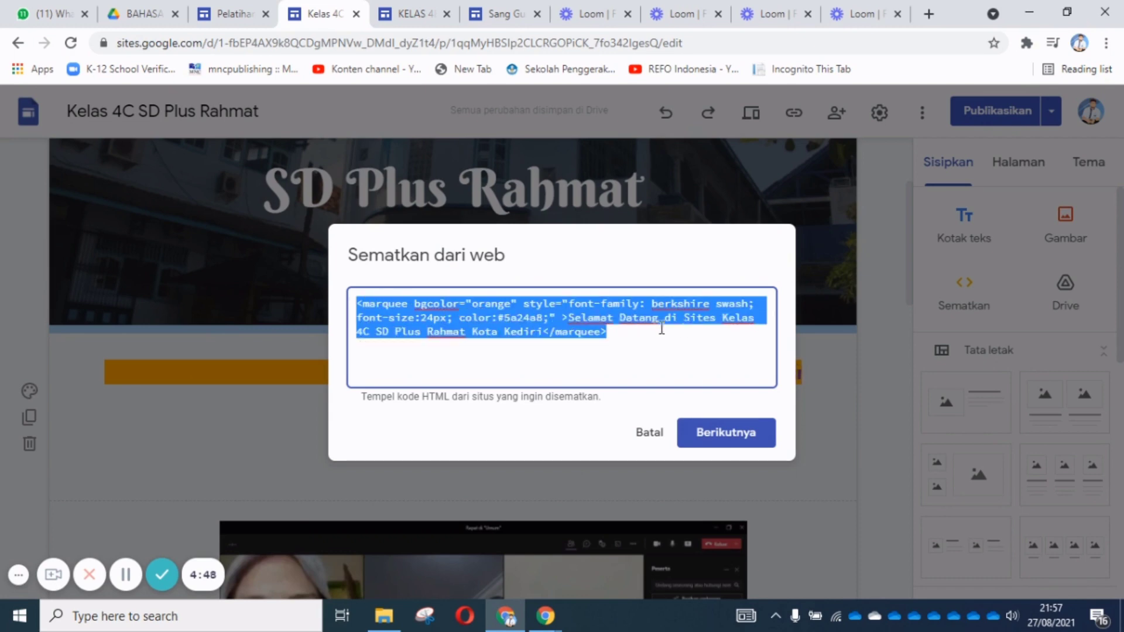
{"action": "left_click", "coordinate": [648, 440]}
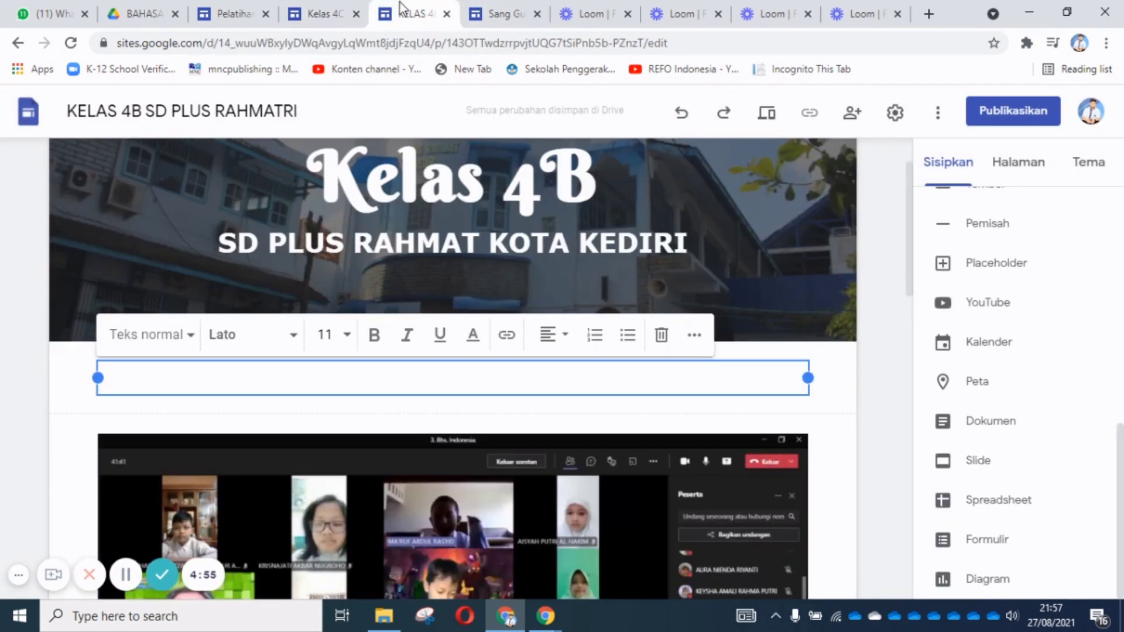
Embed the copied marquee code as an HTML embed on the Halaman Muka page of the KELAS 4B SD PLUS RAHMATRI site.
{"action": "left_click", "coordinate": [409, 13]}
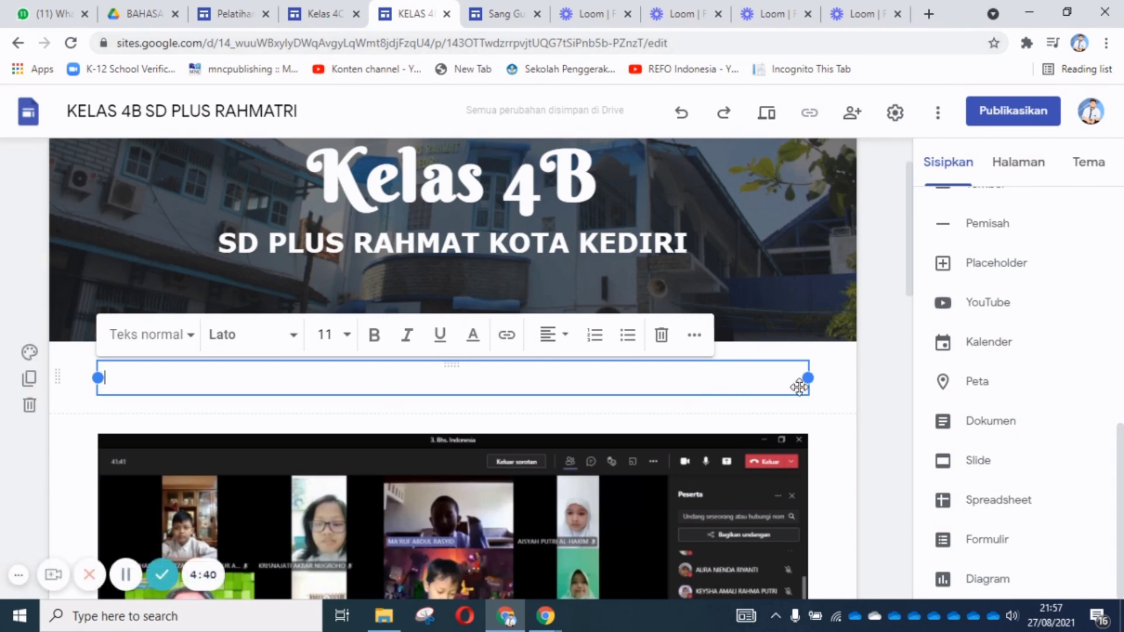
{"action": "left_click", "coordinate": [824, 378]}
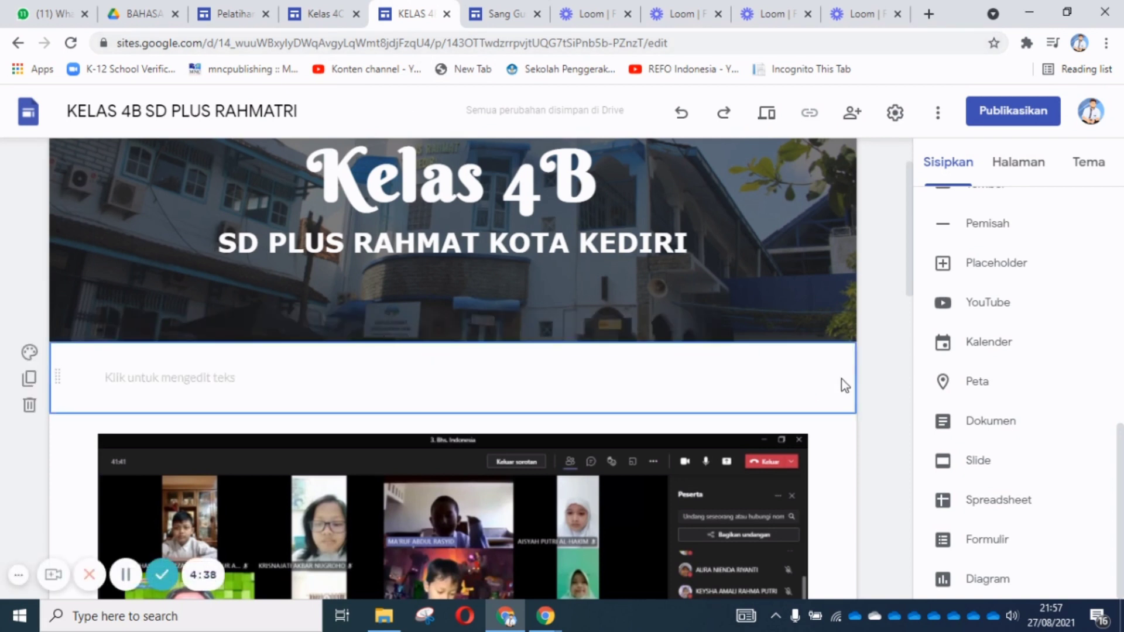
{"action": "scroll", "coordinate": [951, 339], "scroll_direction": "up", "scroll_amount": 10}
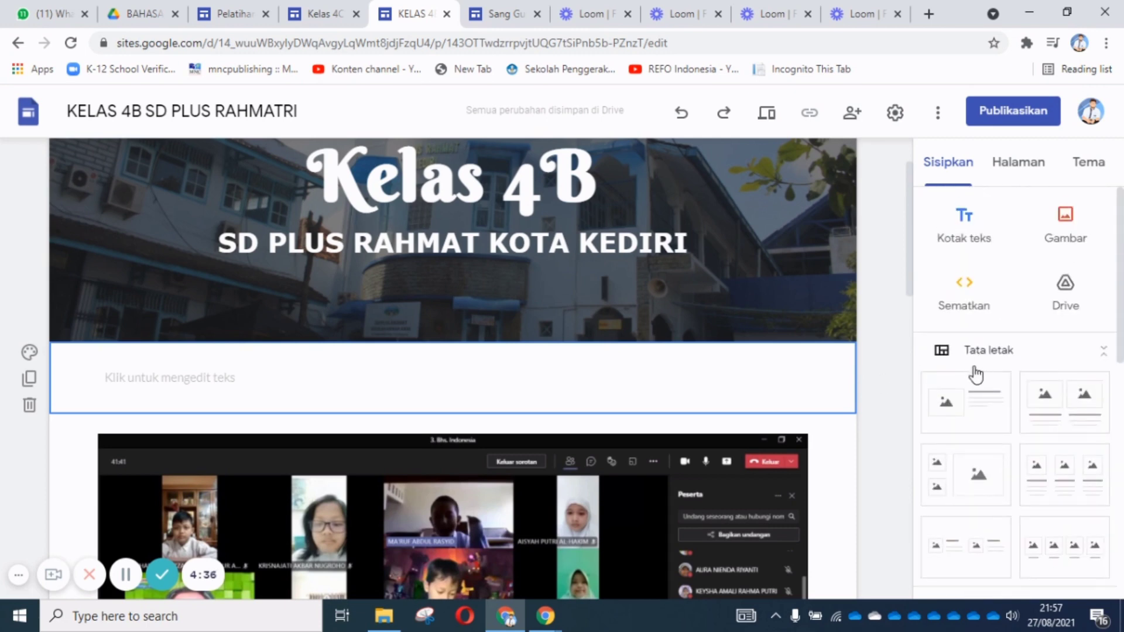
{"action": "left_click", "coordinate": [963, 295]}
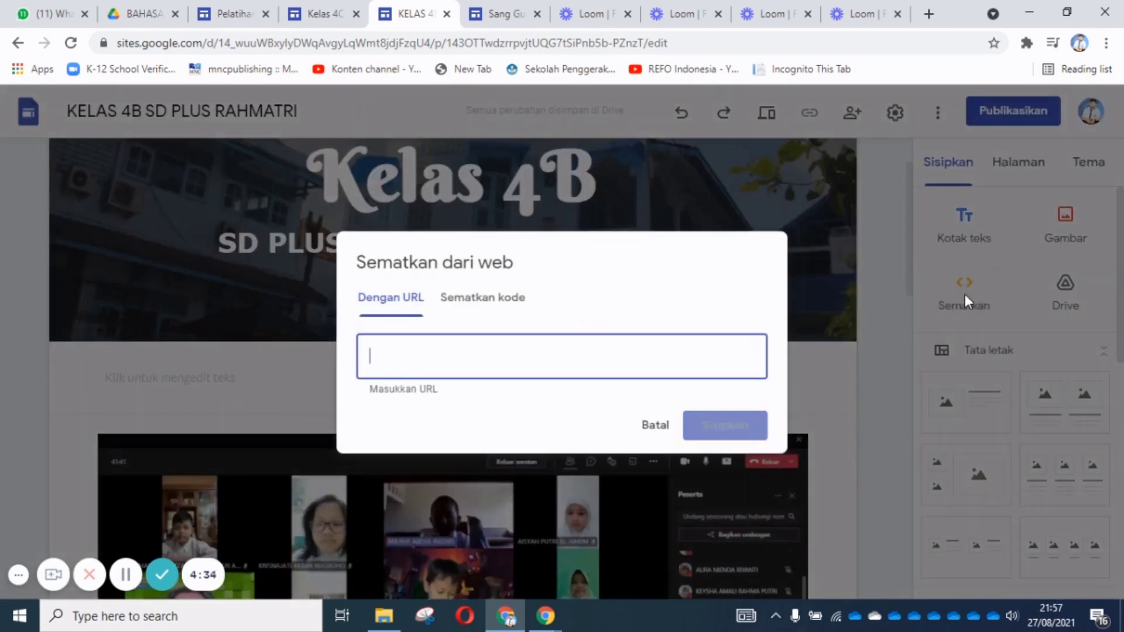
{"action": "left_click", "coordinate": [488, 301]}
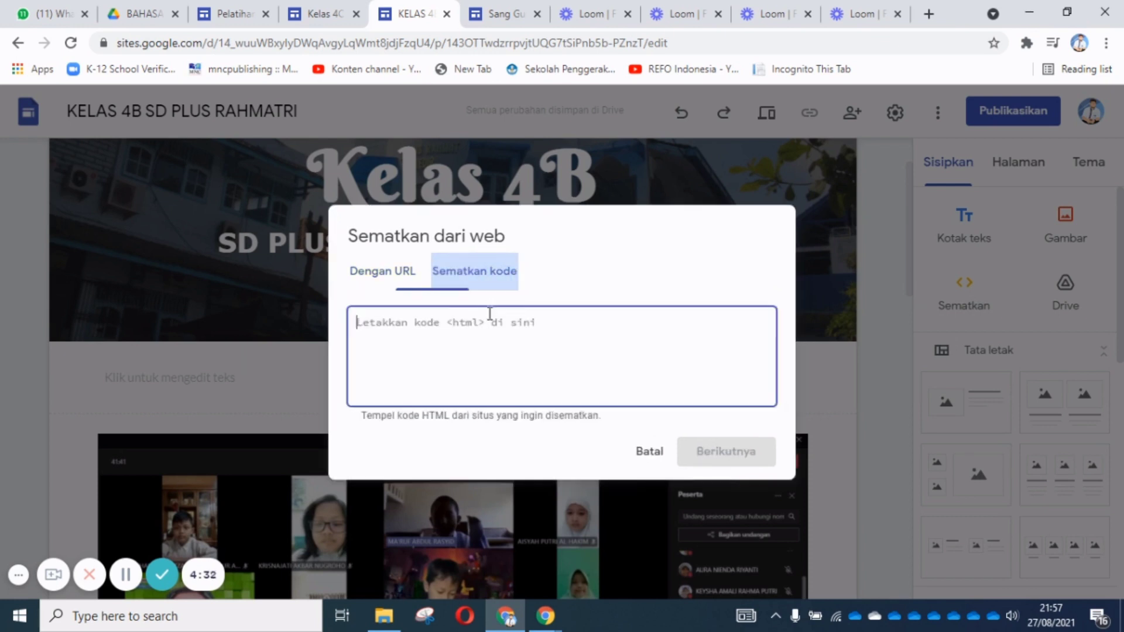
{"action": "key", "text": "ctrl+v"}
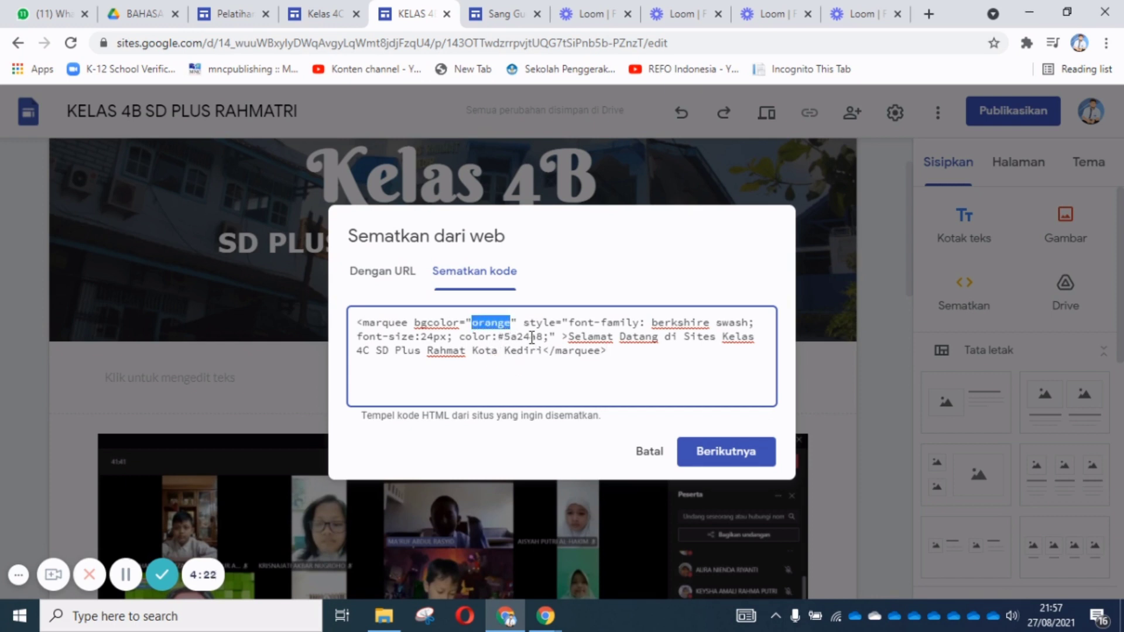
{"action": "left_click", "coordinate": [429, 339]}
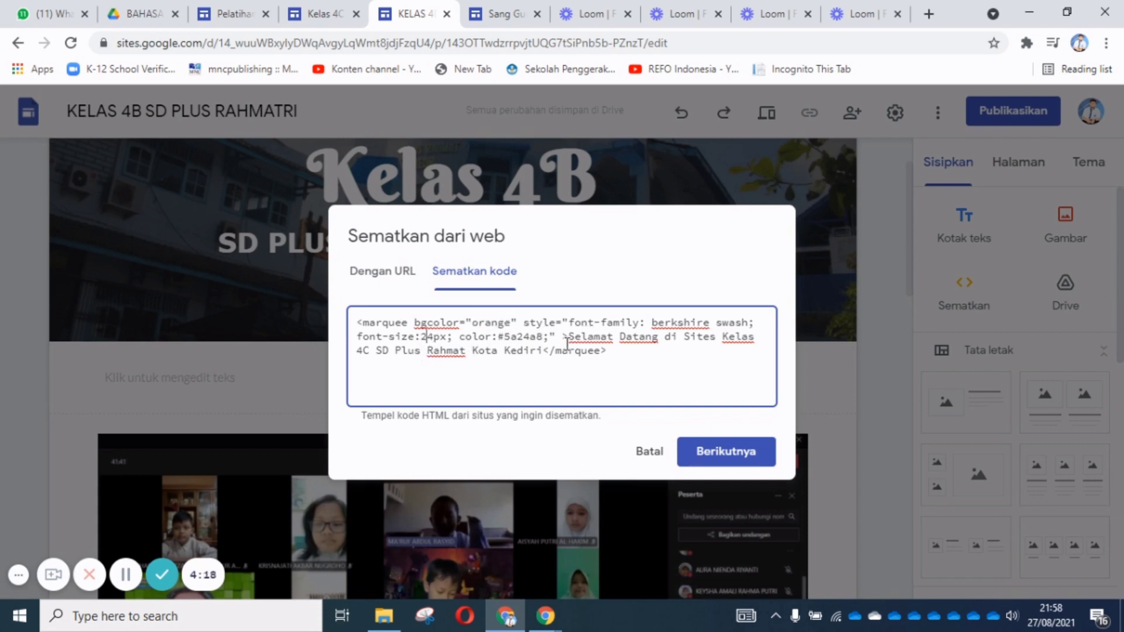
{"action": "left_click_drag", "start_coordinate": [654, 322], "coordinate": [703, 324]}
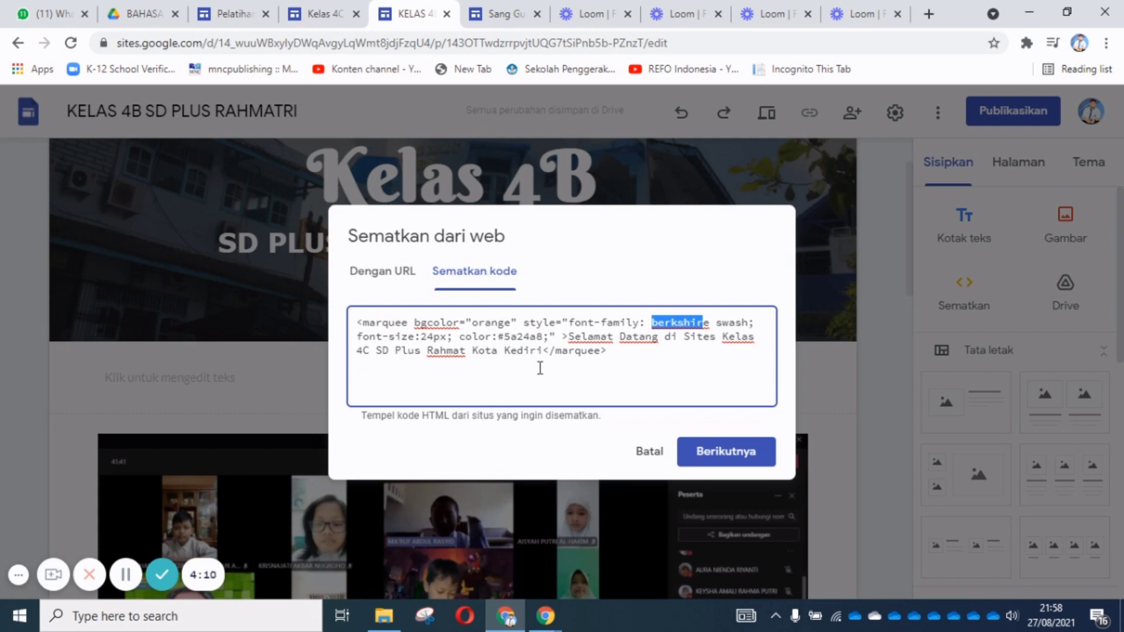
{"action": "left_click", "coordinate": [711, 455]}
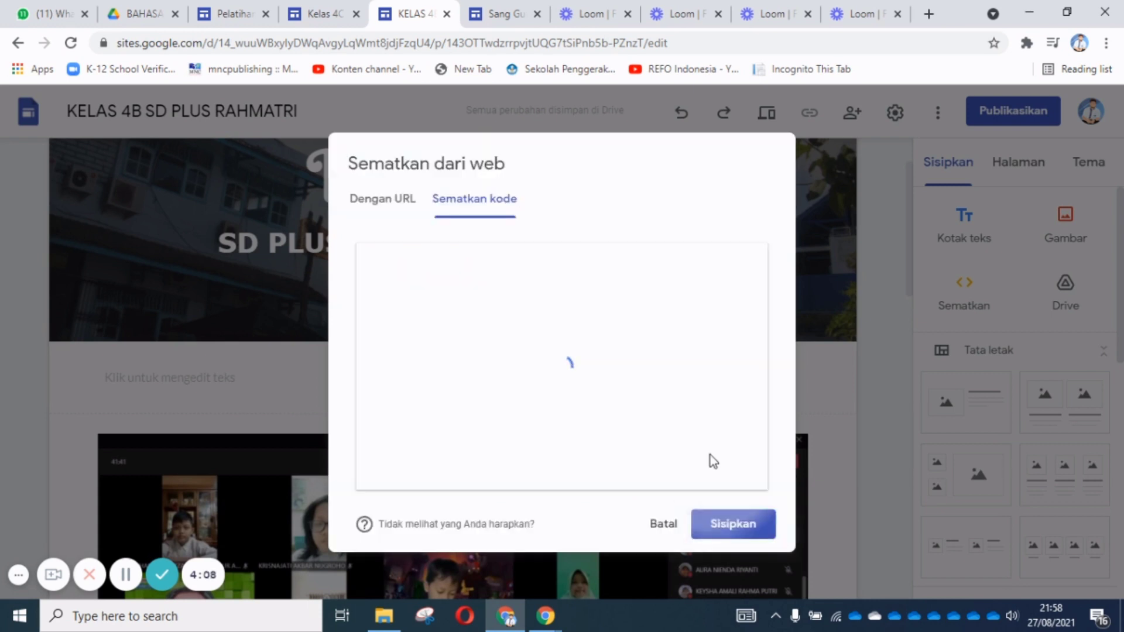
{"action": "left_click", "coordinate": [743, 529]}
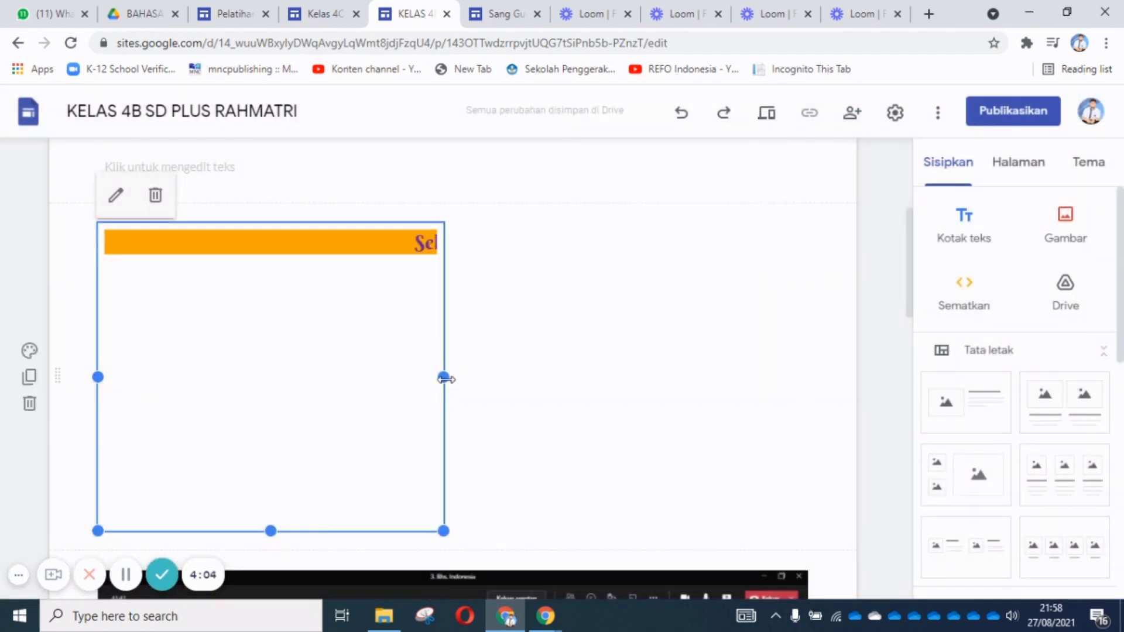
Widen the embedded welcome banner to the full content width and shrink its height to about a third.
{"action": "left_click_drag", "start_coordinate": [443, 379], "coordinate": [808, 369]}
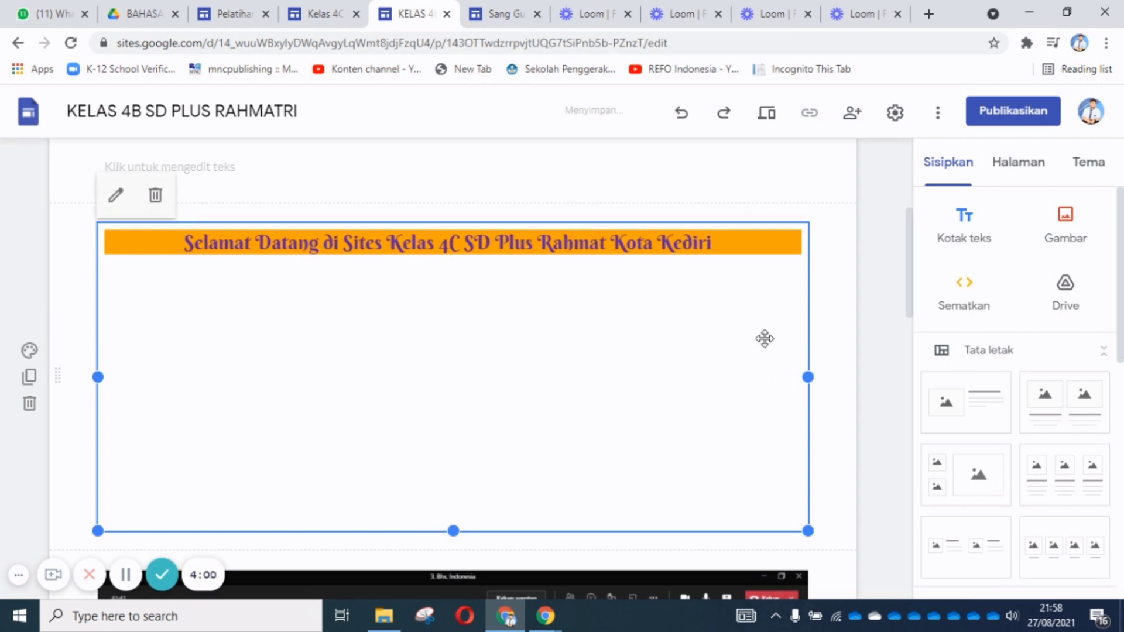
{"action": "left_click_drag", "start_coordinate": [451, 531], "coordinate": [517, 319]}
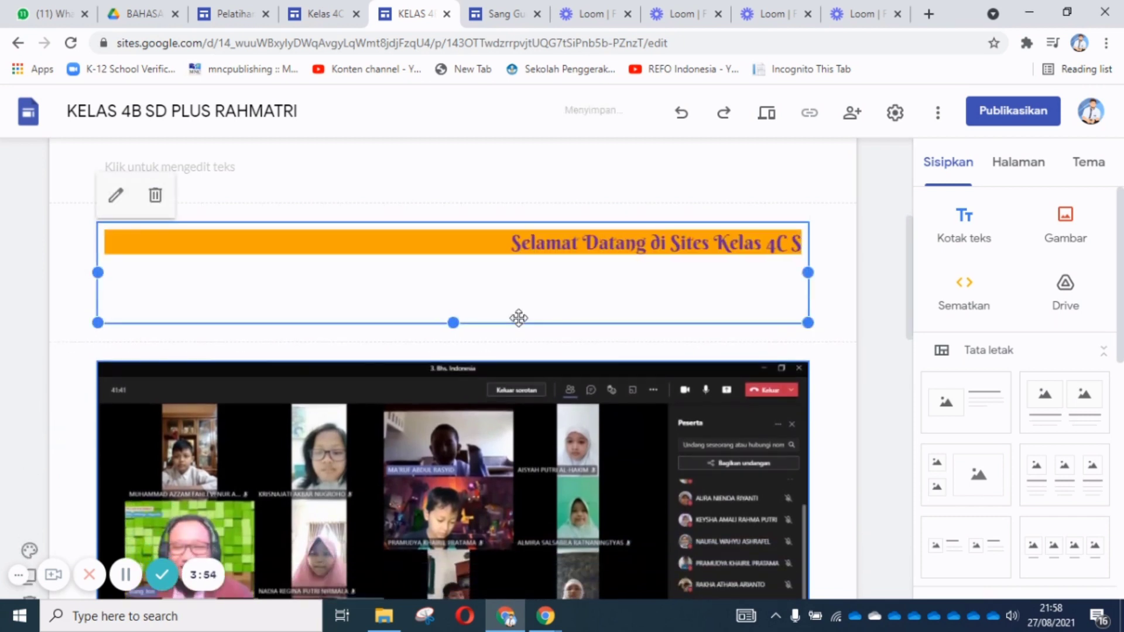
Preview the Halaman Muka page at phone and tablet size, checking how the scrolling banner is displayed, and return to the editor.
{"action": "left_click", "coordinate": [767, 113]}
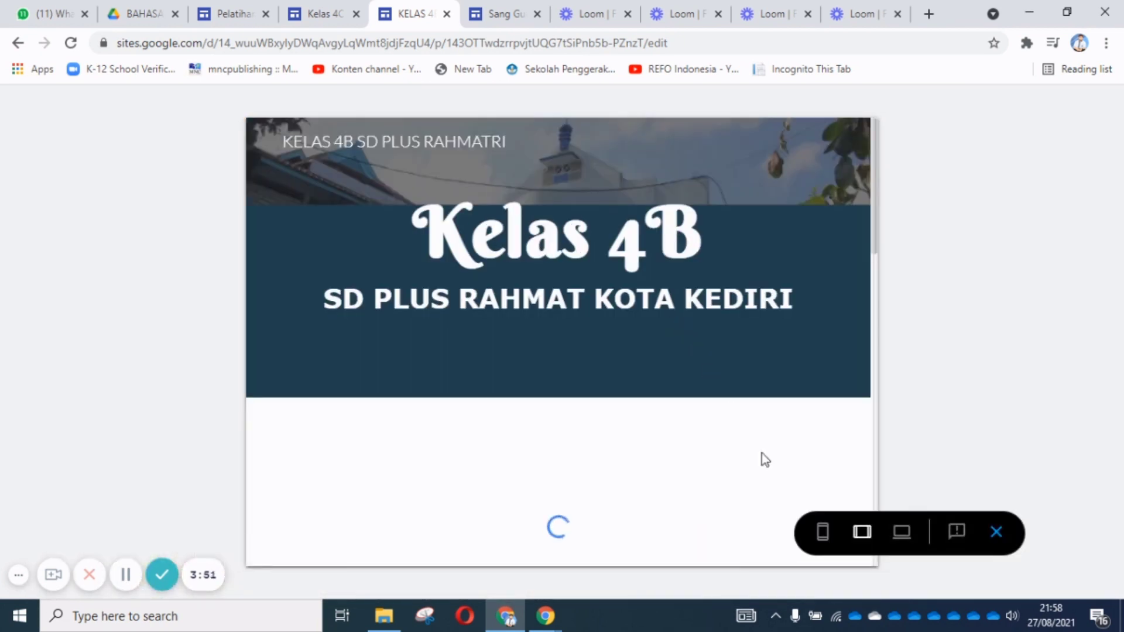
{"action": "left_click", "coordinate": [822, 532]}
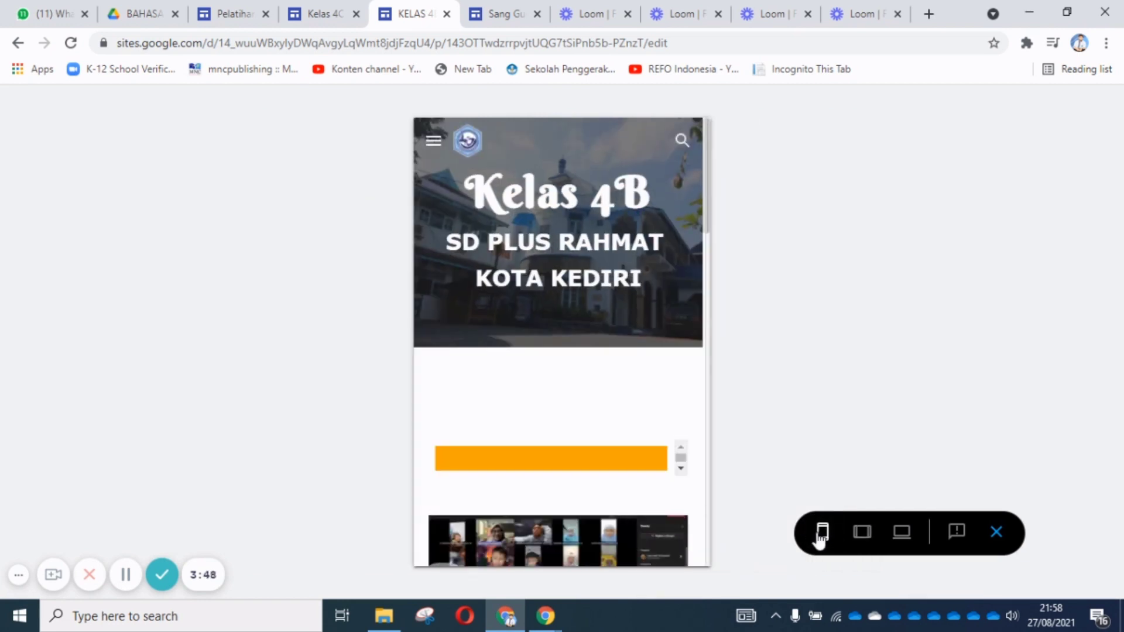
{"action": "left_click", "coordinate": [682, 469]}
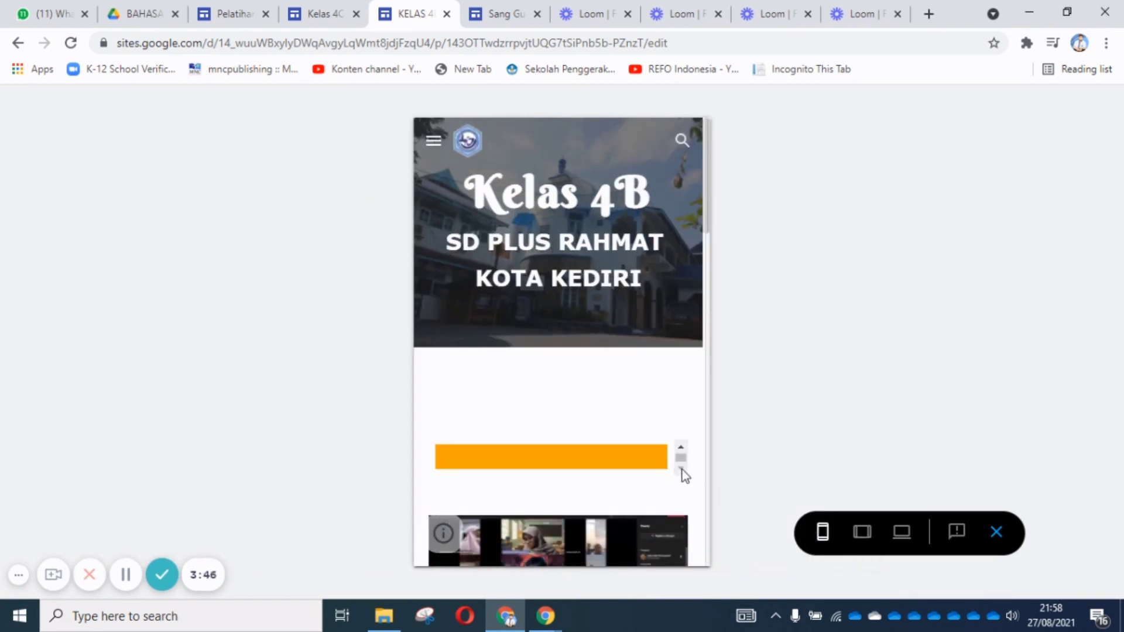
{"action": "left_click", "coordinate": [682, 448]}
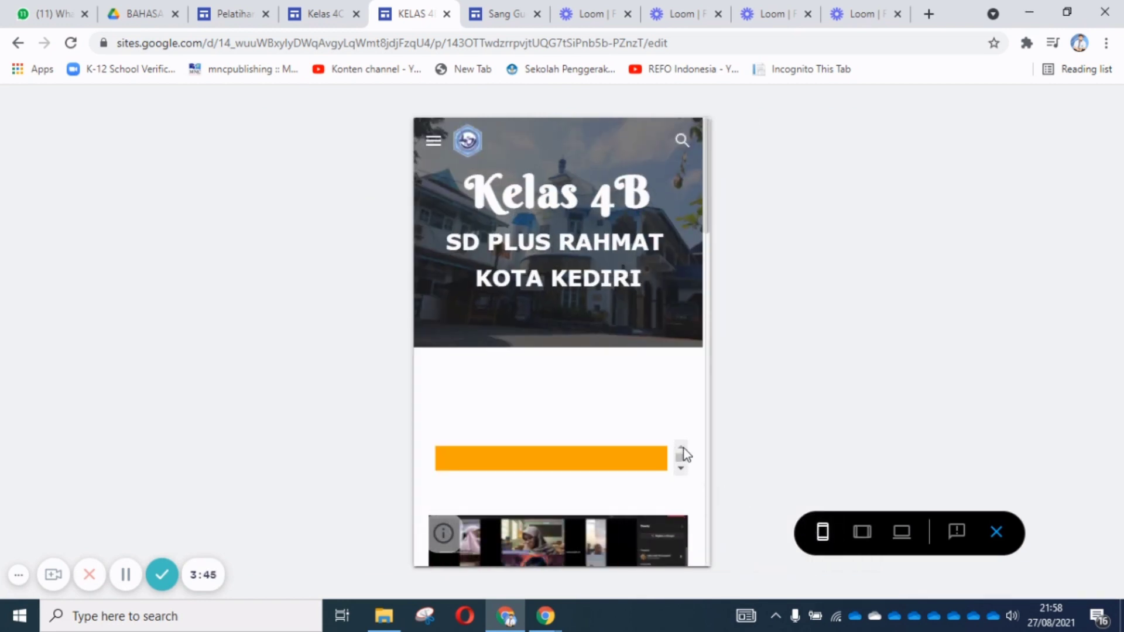
{"action": "left_click", "coordinate": [862, 532]}
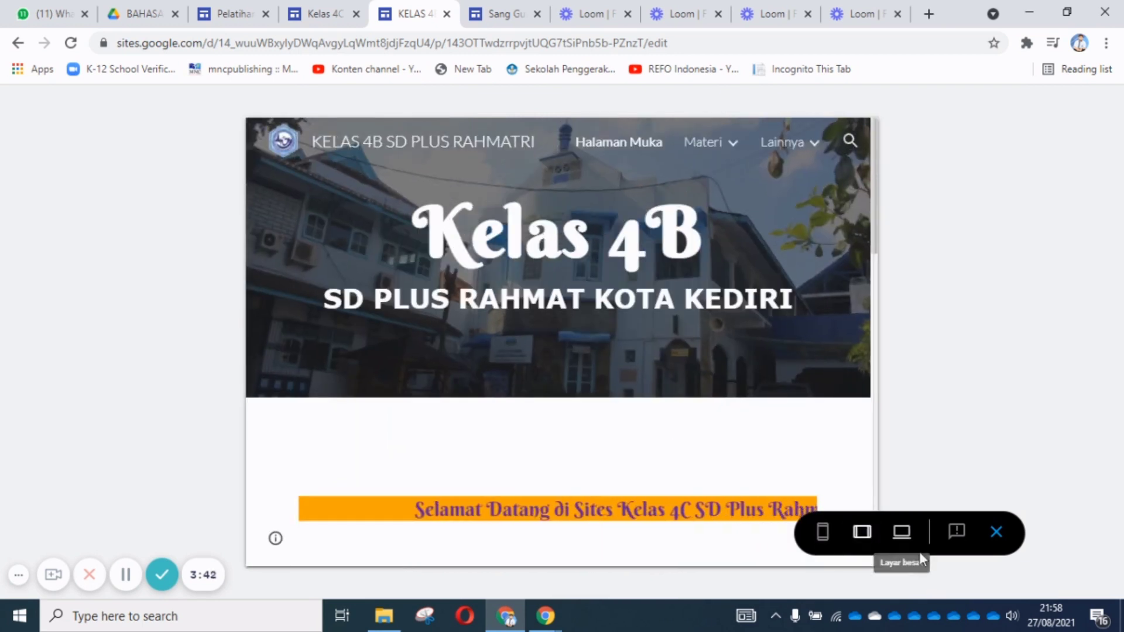
{"action": "left_click", "coordinate": [997, 532]}
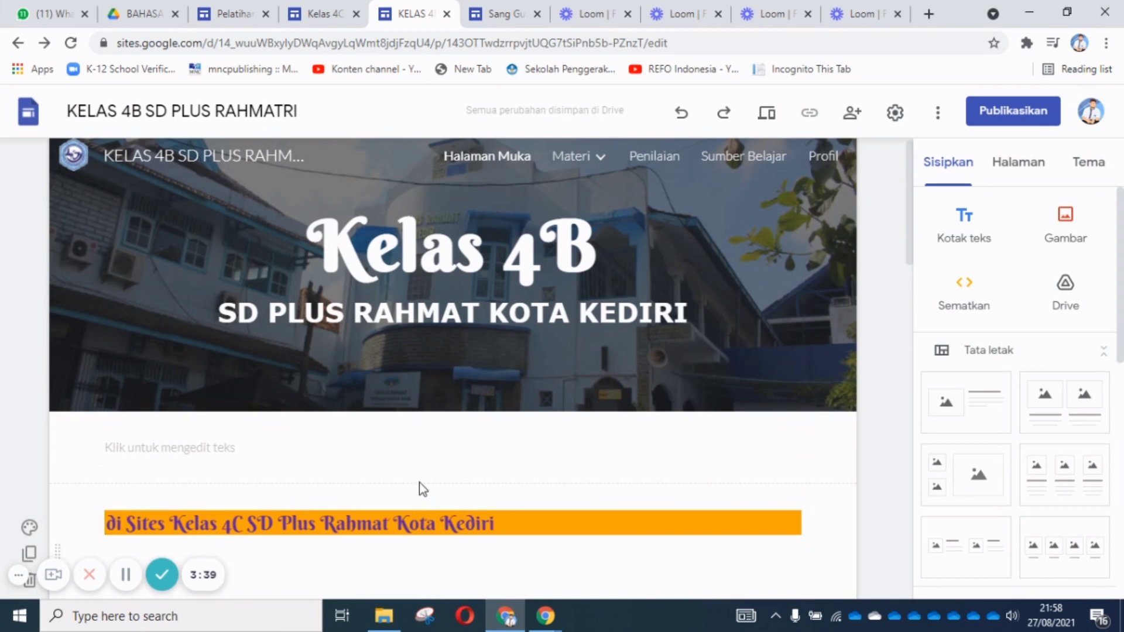
Extend the embedded welcome banner on the Halaman Muka page downward to about one and a half times its height.
{"action": "scroll", "coordinate": [419, 483], "scroll_direction": "down", "scroll_amount": 3}
{"action": "left_click", "coordinate": [440, 446]}
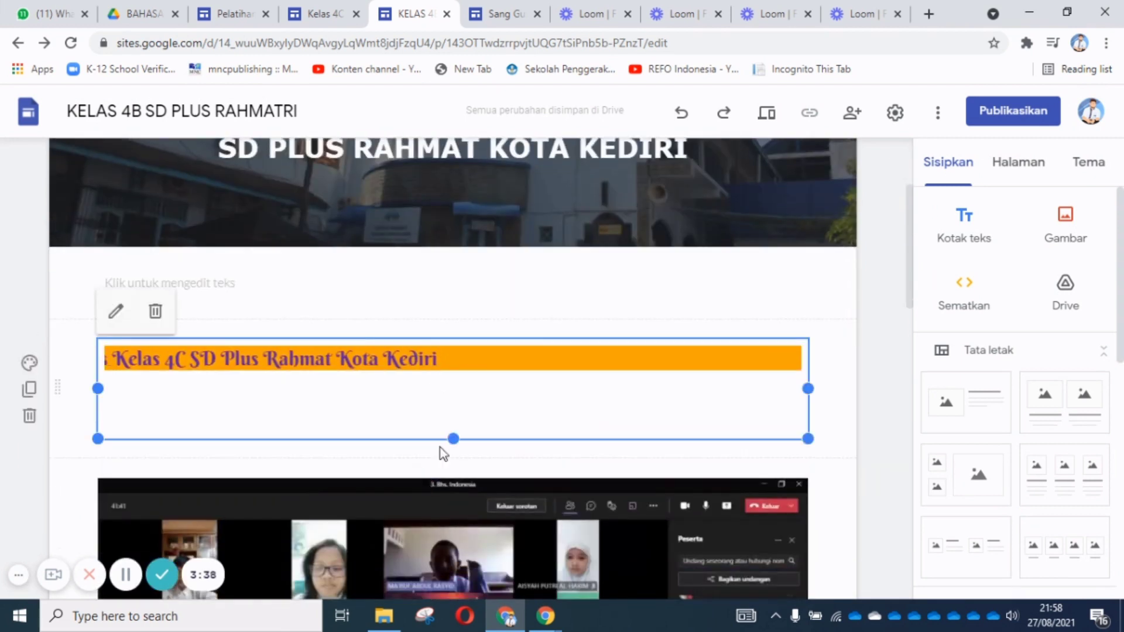
{"action": "left_click_drag", "start_coordinate": [454, 450], "coordinate": [456, 497]}
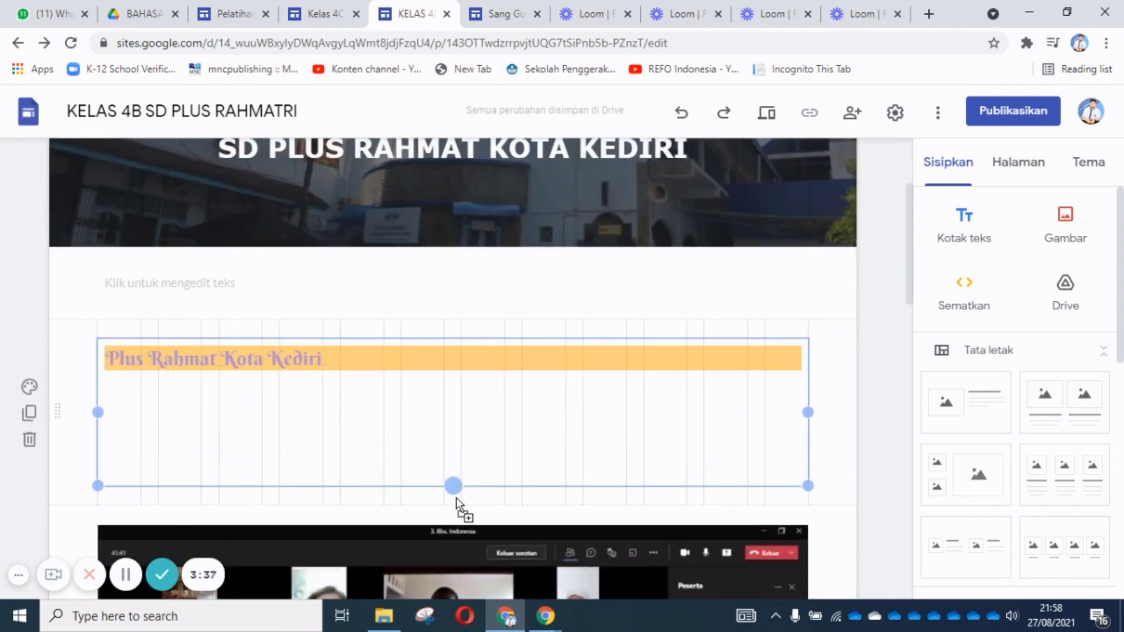
Preview the Halaman Muka page at phone size, checking the resized scrolling banner, and return to the editor.
{"action": "left_click", "coordinate": [767, 123]}
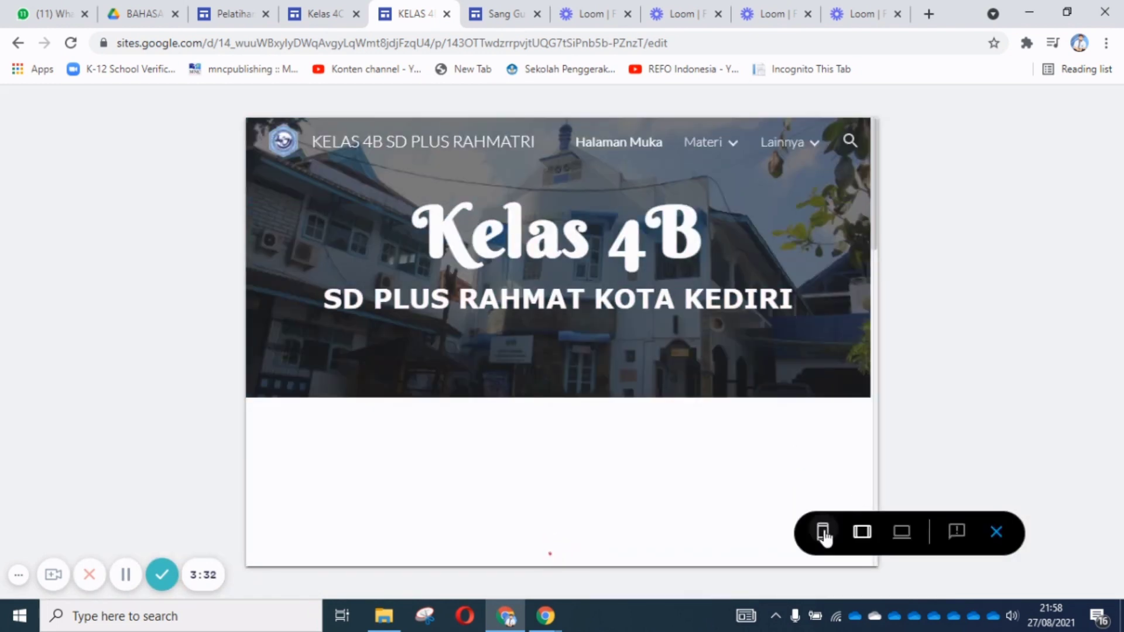
{"action": "left_click", "coordinate": [822, 532]}
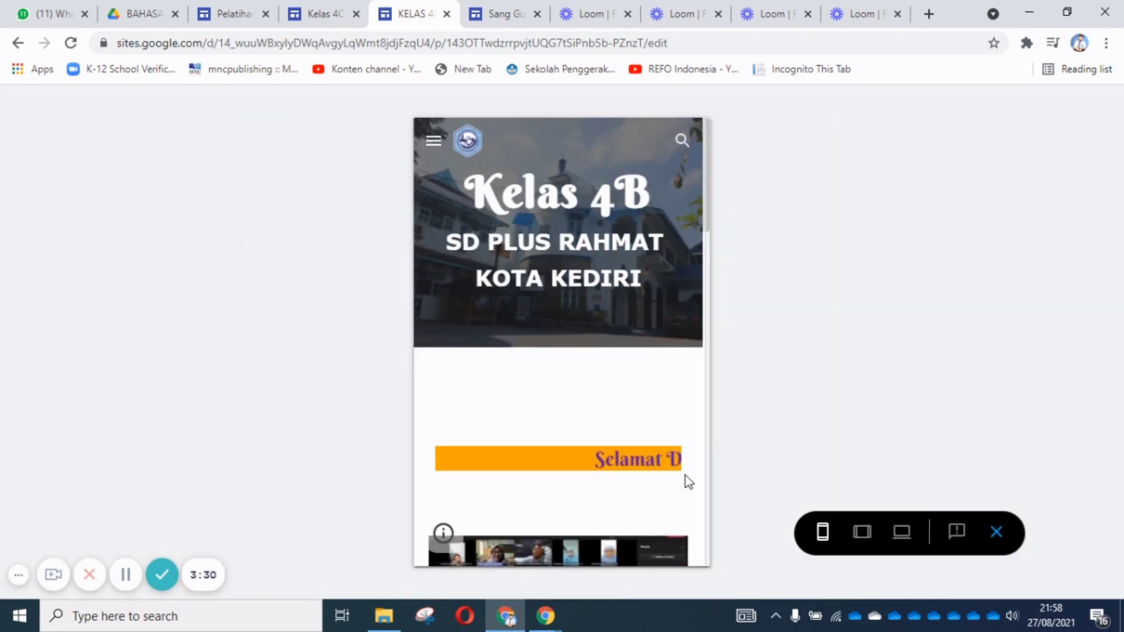
{"action": "left_click", "coordinate": [999, 537]}
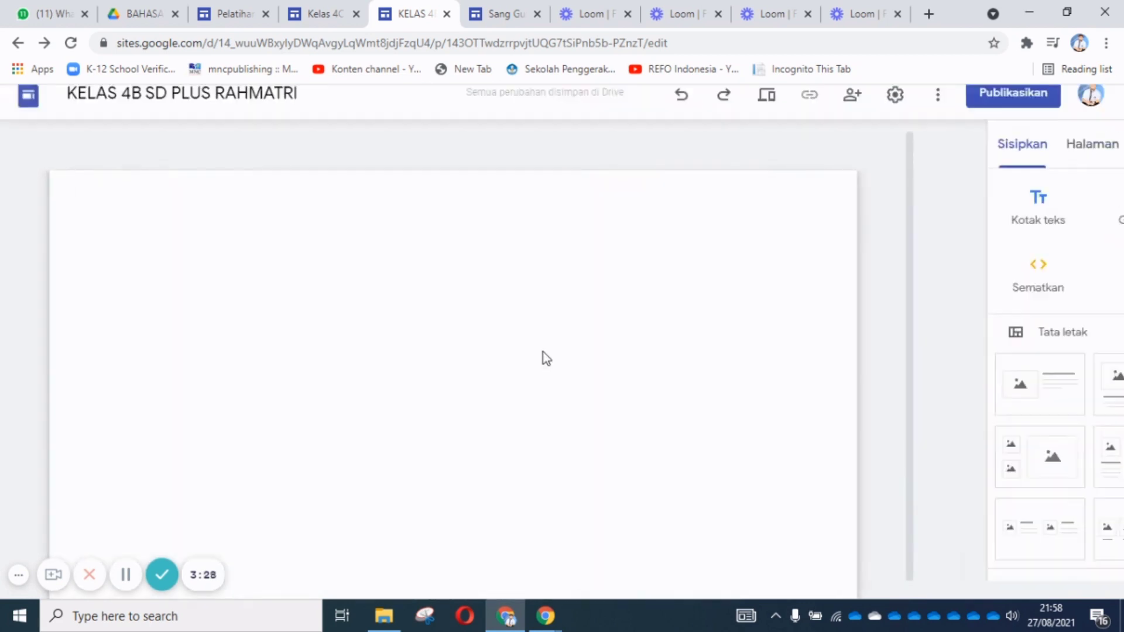
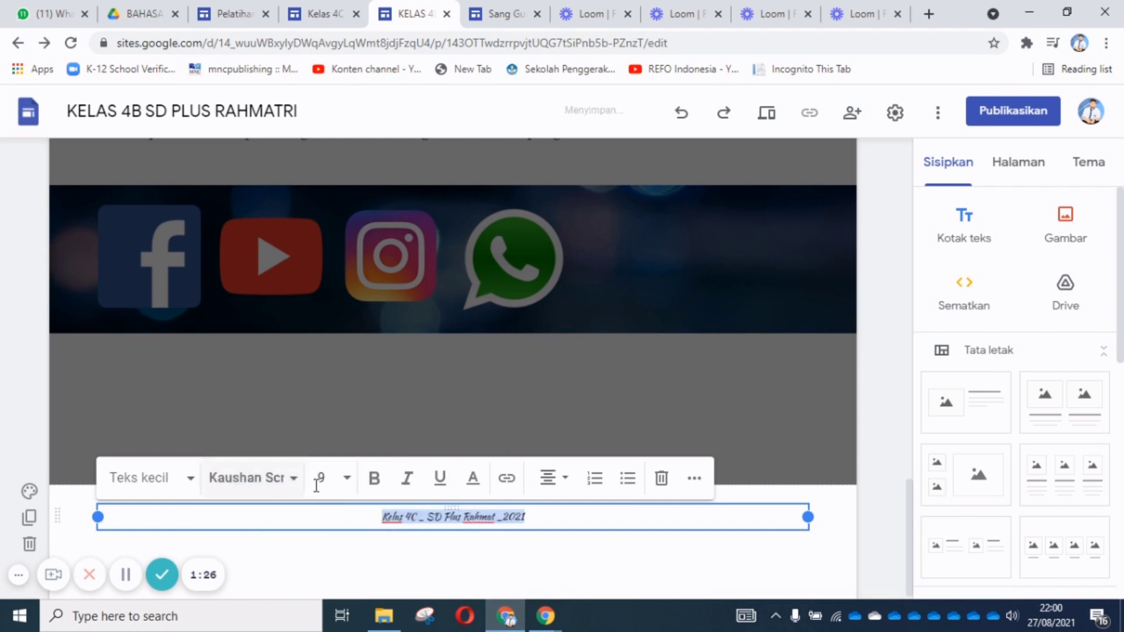
Colour the footer text blue (#0000ff) and set the gallery photo of an audio mixing console as the footer section's background.
{"action": "left_click", "coordinate": [473, 479]}
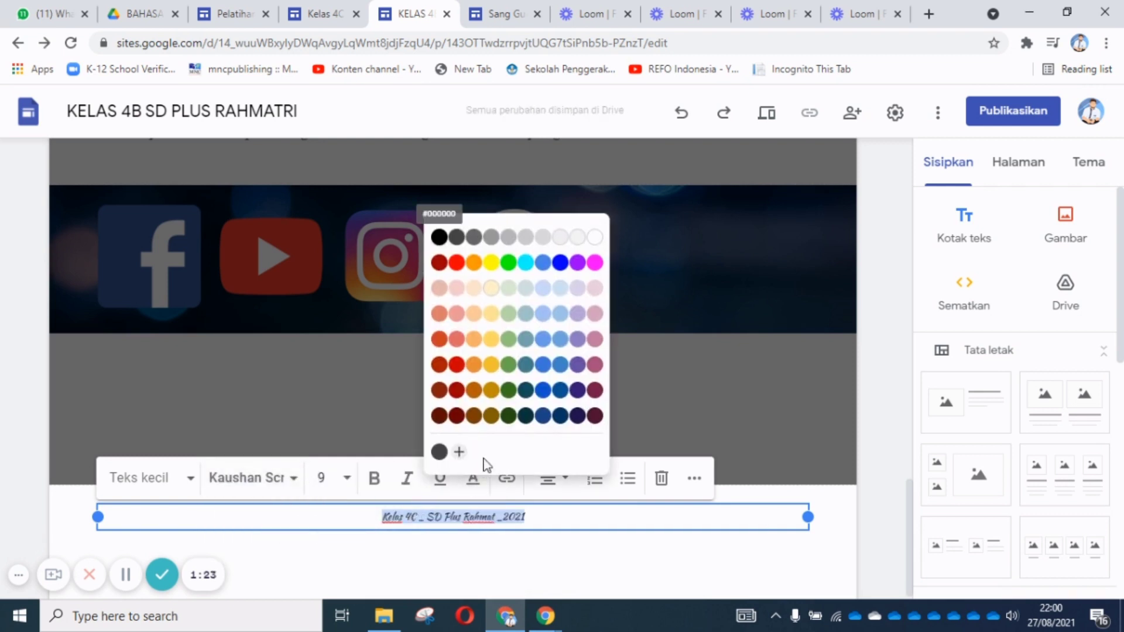
{"action": "left_click", "coordinate": [559, 265]}
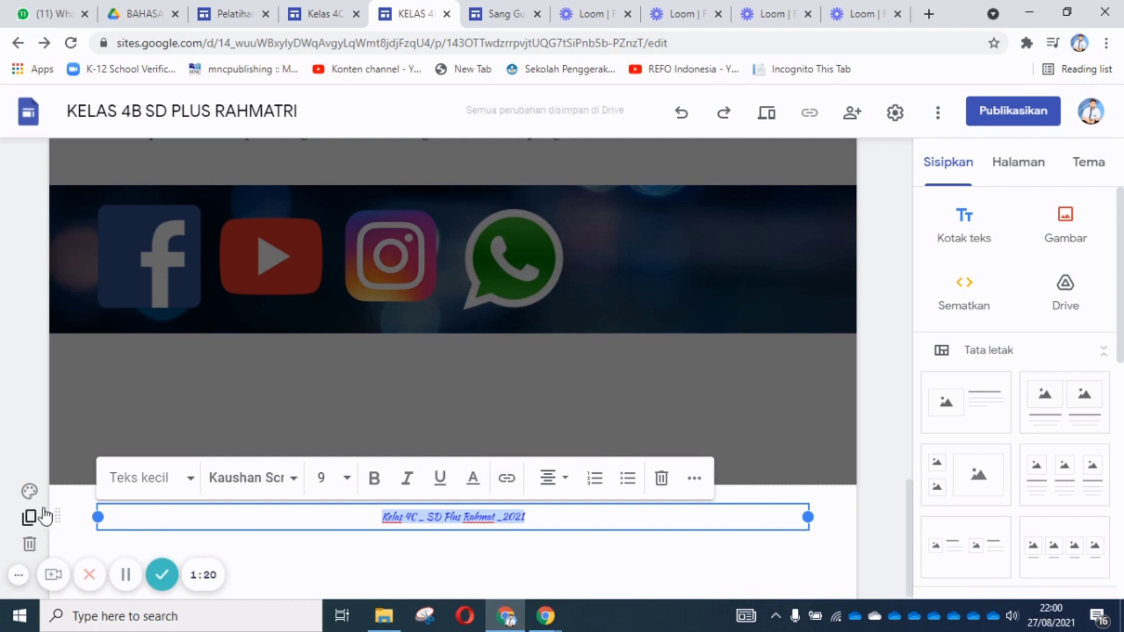
{"action": "left_click", "coordinate": [30, 490]}
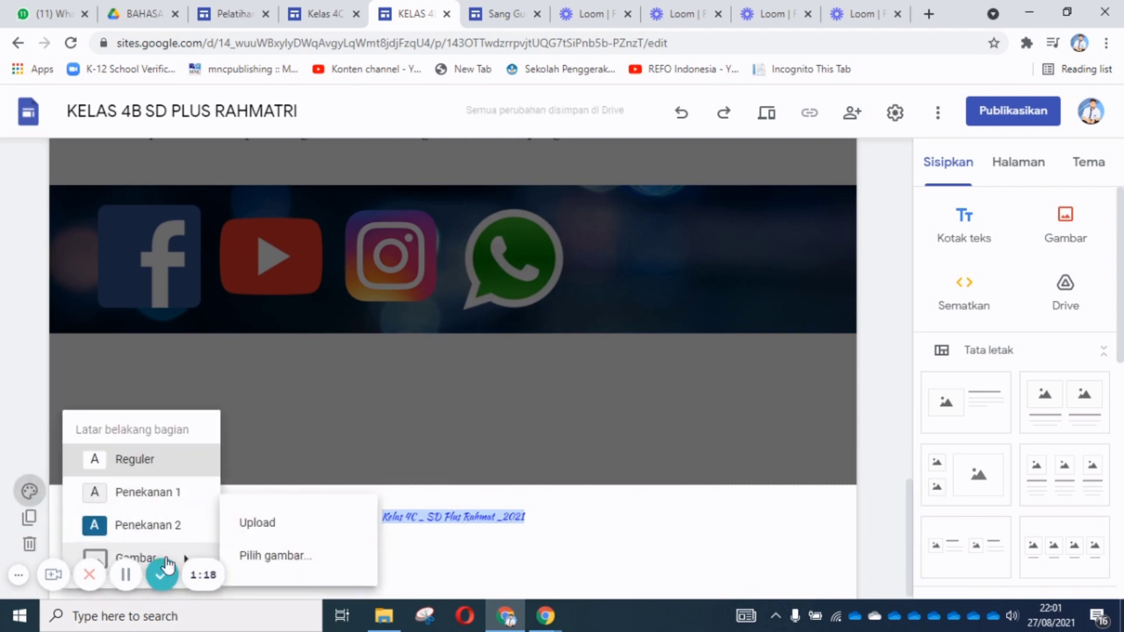
{"action": "mouse_move", "coordinate": [187, 559]}
{"action": "left_click", "coordinate": [251, 557]}
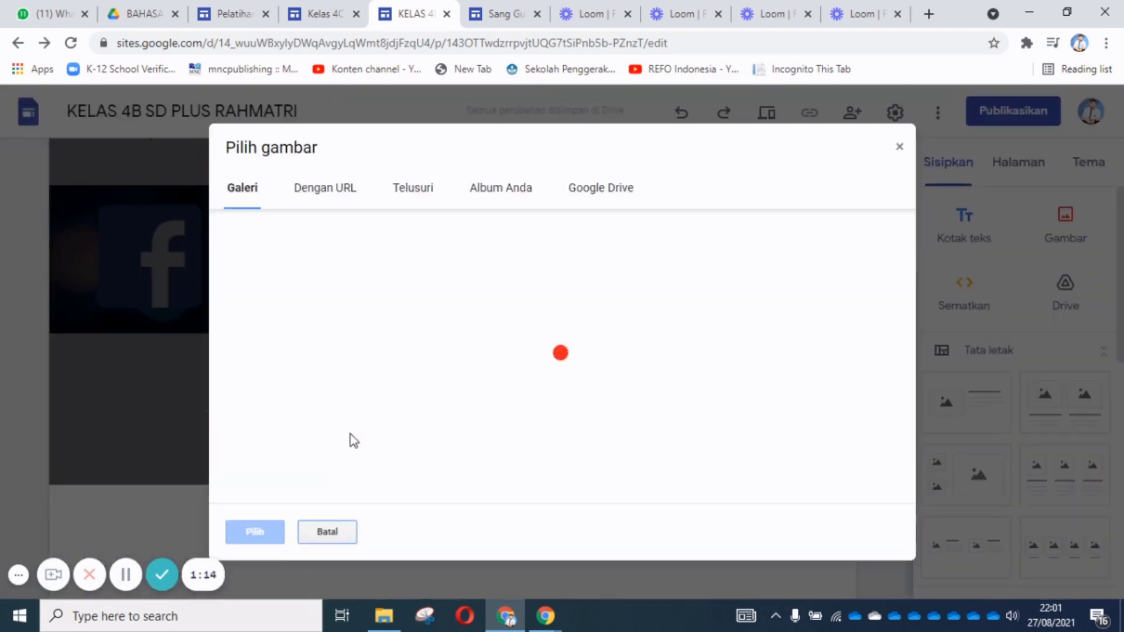
{"action": "scroll", "coordinate": [741, 439], "scroll_direction": "down", "scroll_amount": 3}
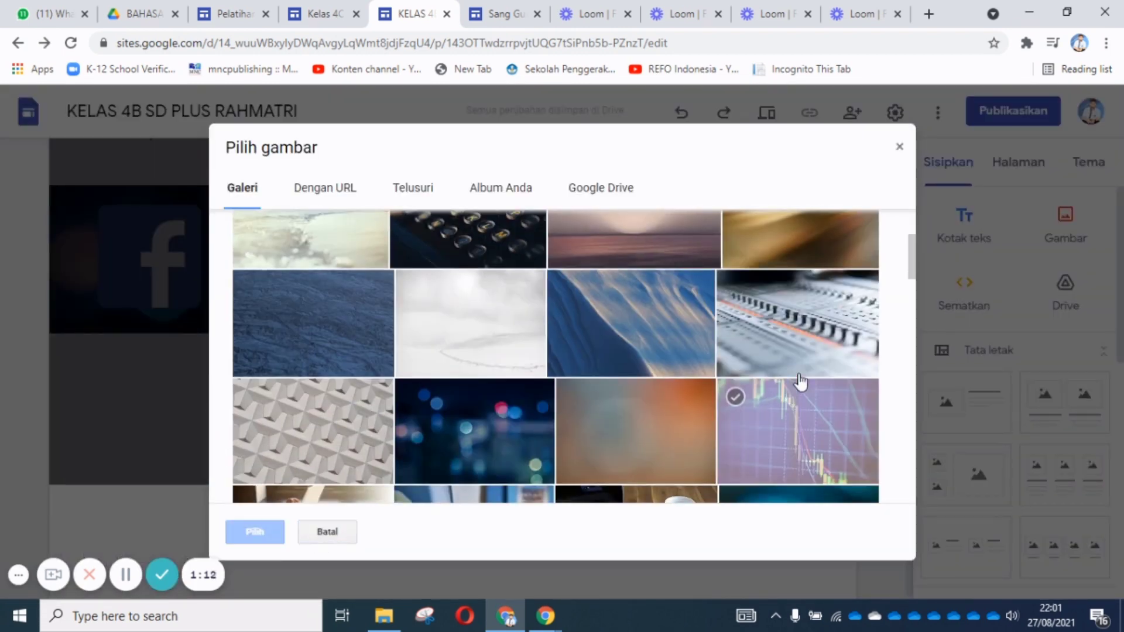
{"action": "left_click", "coordinate": [808, 369]}
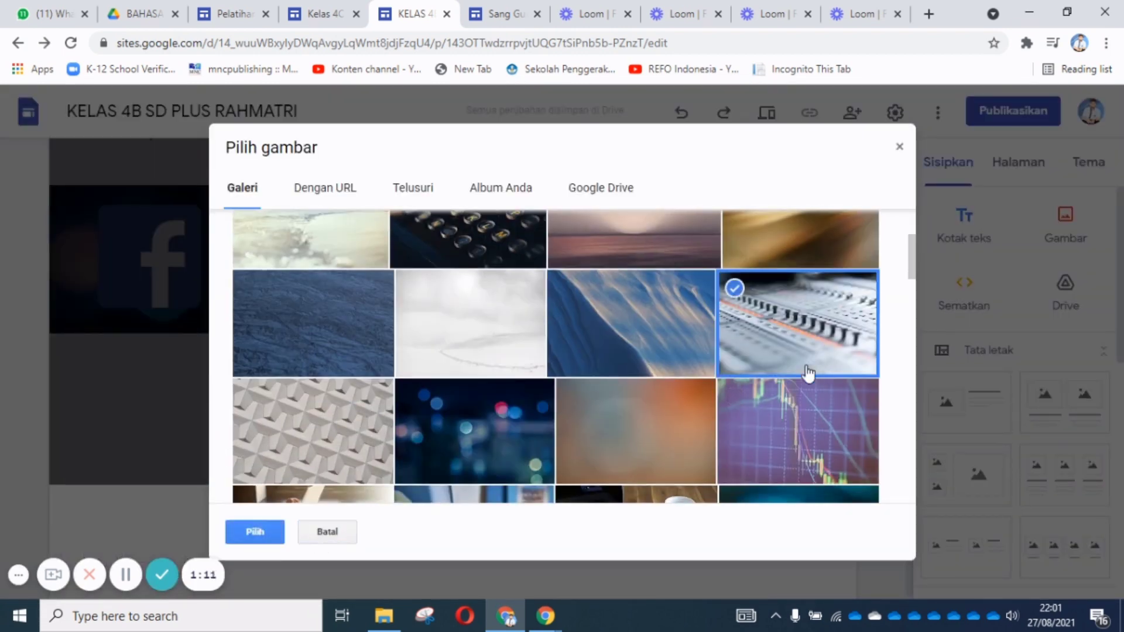
{"action": "left_click", "coordinate": [258, 533]}
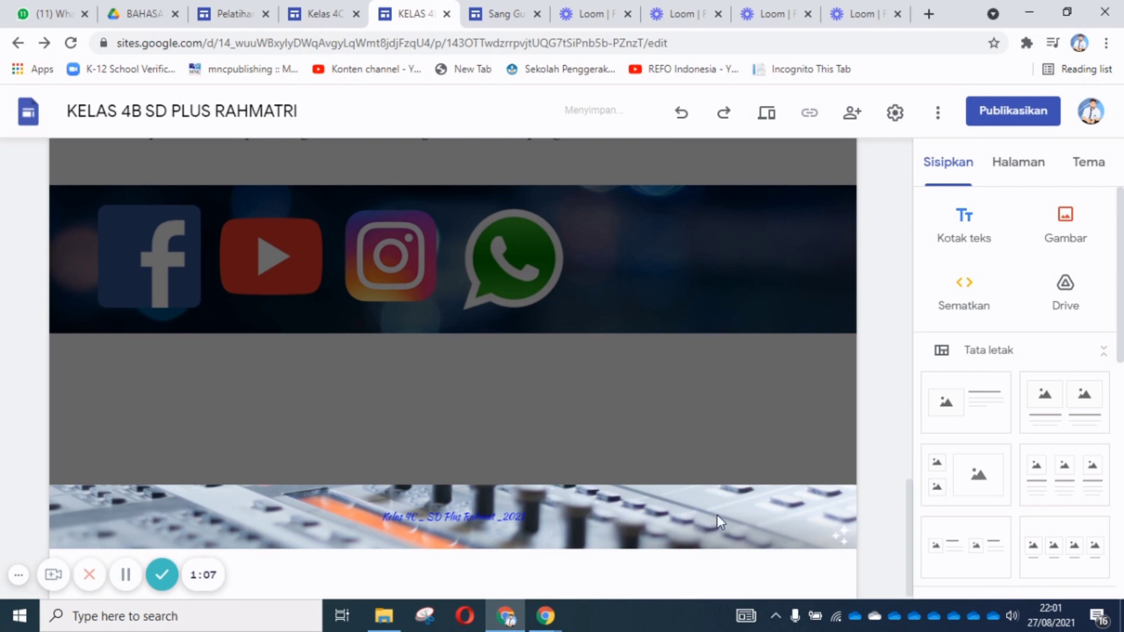
Try white as the colour of the footer text over the mixing console background.
{"action": "left_click", "coordinate": [479, 522]}
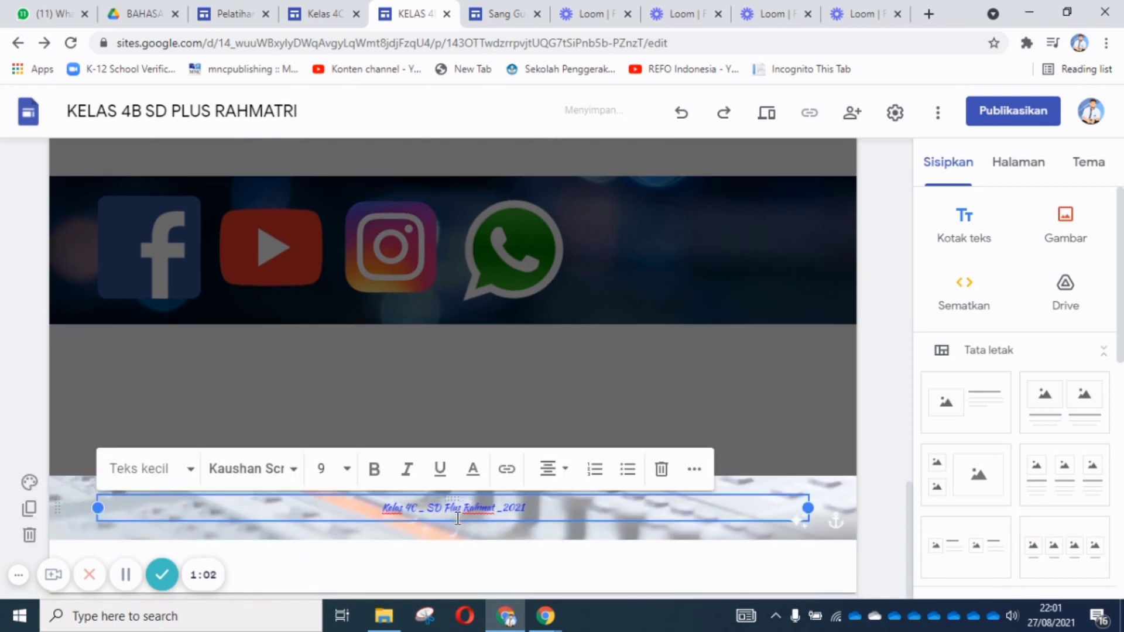
{"action": "left_click", "coordinate": [474, 474]}
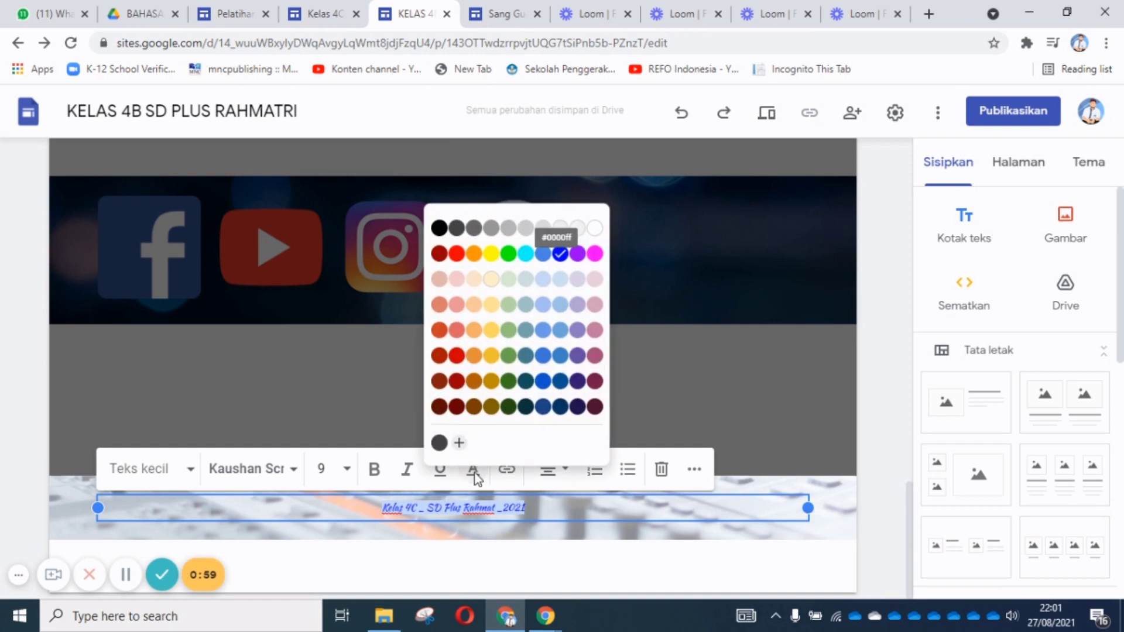
{"action": "left_click", "coordinate": [589, 235]}
{"action": "left_click", "coordinate": [817, 572]}
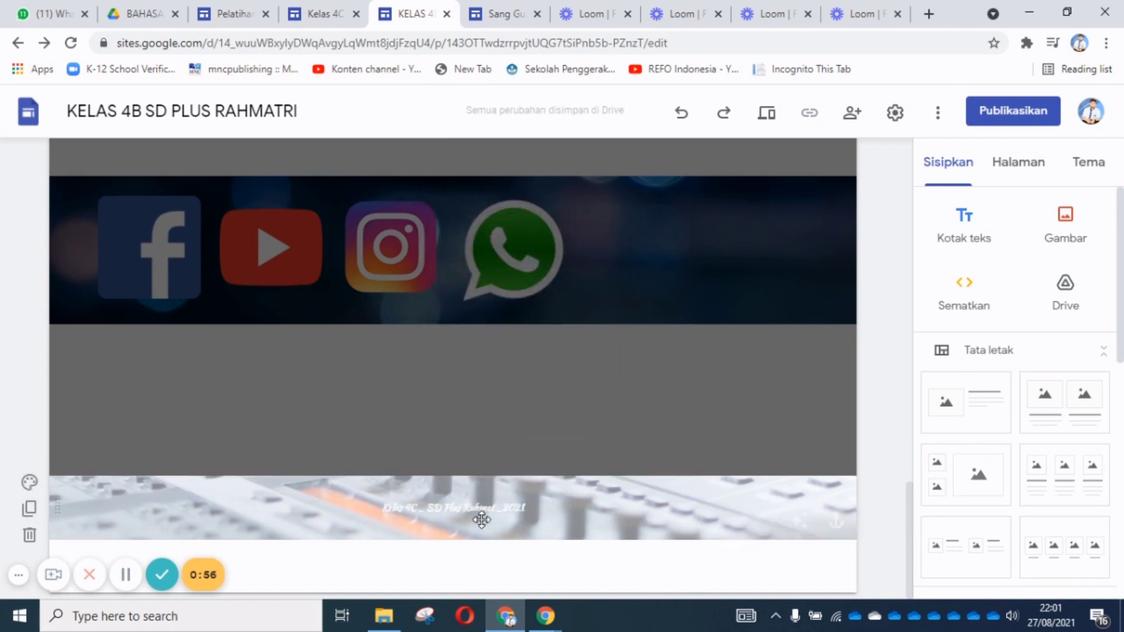
Change the colour of the whole footer text line to bright red.
{"action": "triple_click", "coordinate": [463, 510]}
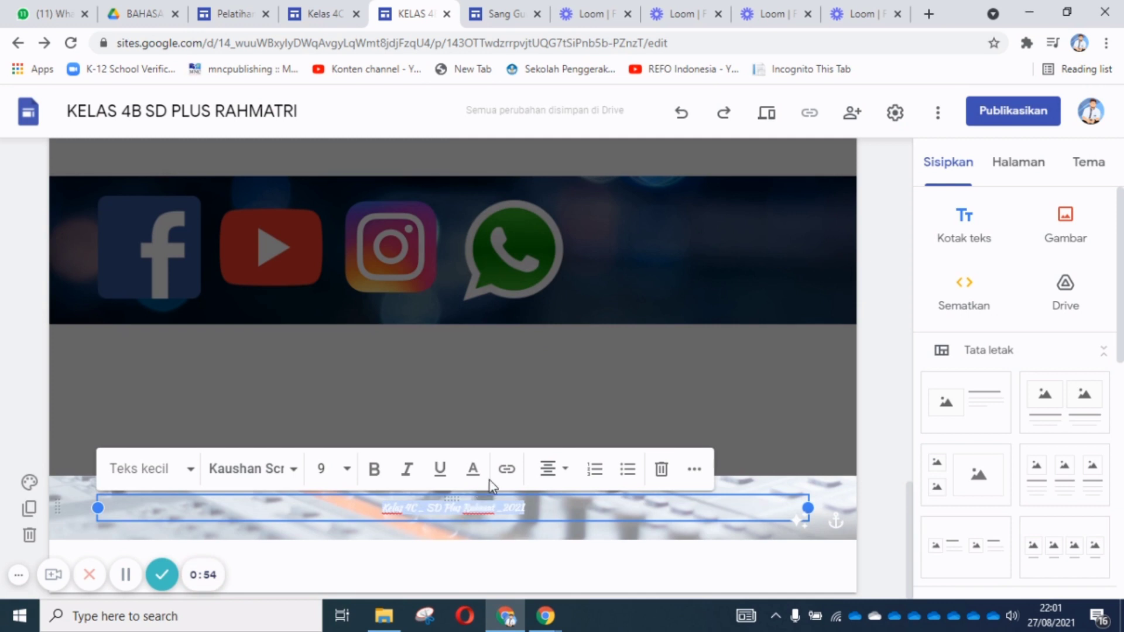
{"action": "left_click", "coordinate": [473, 470]}
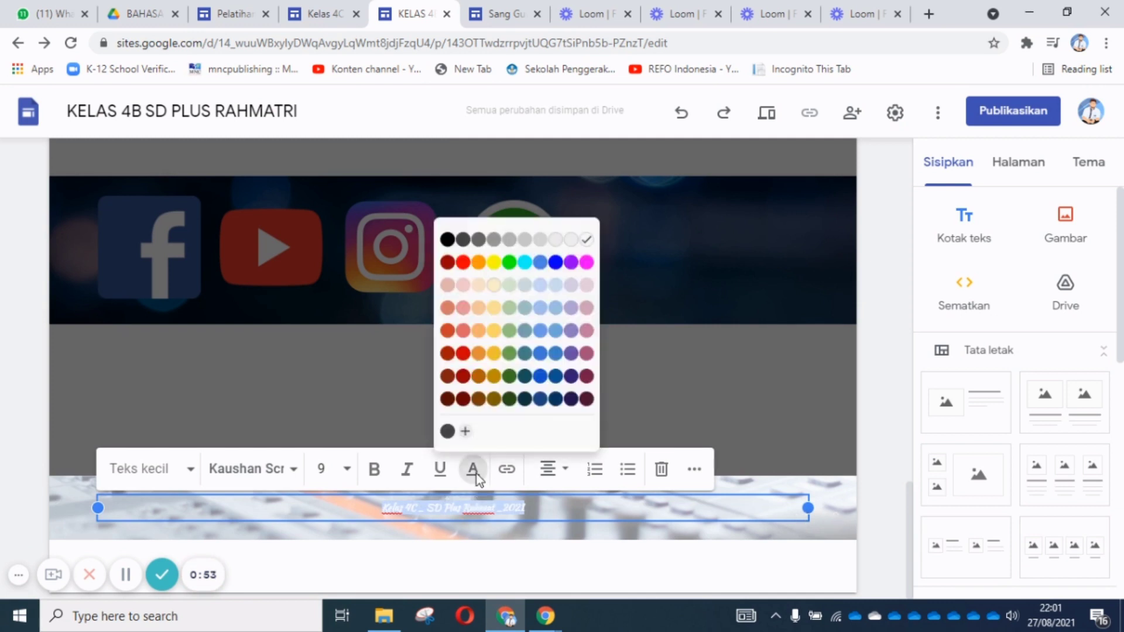
{"action": "left_click", "coordinate": [457, 256]}
{"action": "left_click", "coordinate": [574, 576]}
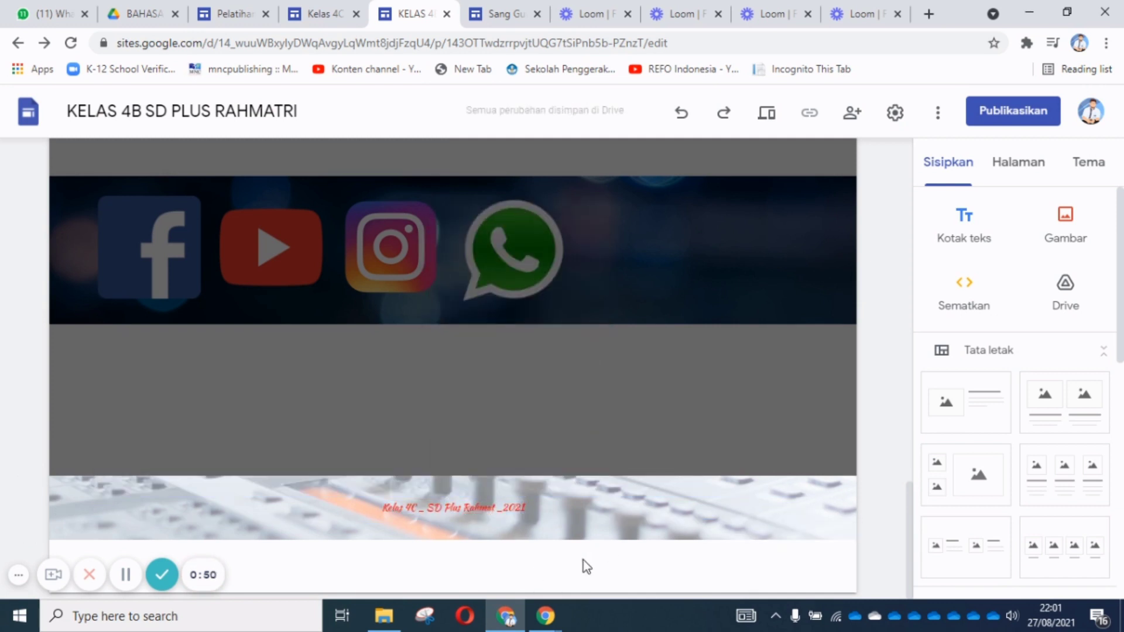
Review the Halaman Muka page between header and footer in the editor and in the phone-size preview.
{"action": "scroll", "coordinate": [673, 551], "scroll_direction": "up", "scroll_amount": 10}
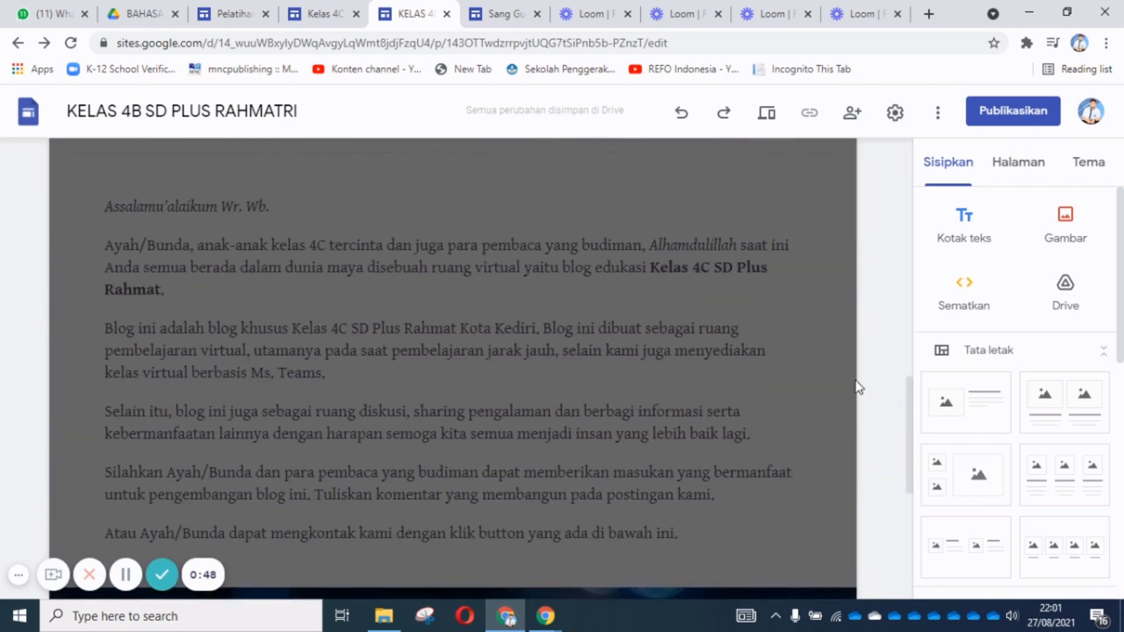
{"action": "scroll", "coordinate": [877, 328], "scroll_direction": "up", "scroll_amount": 5}
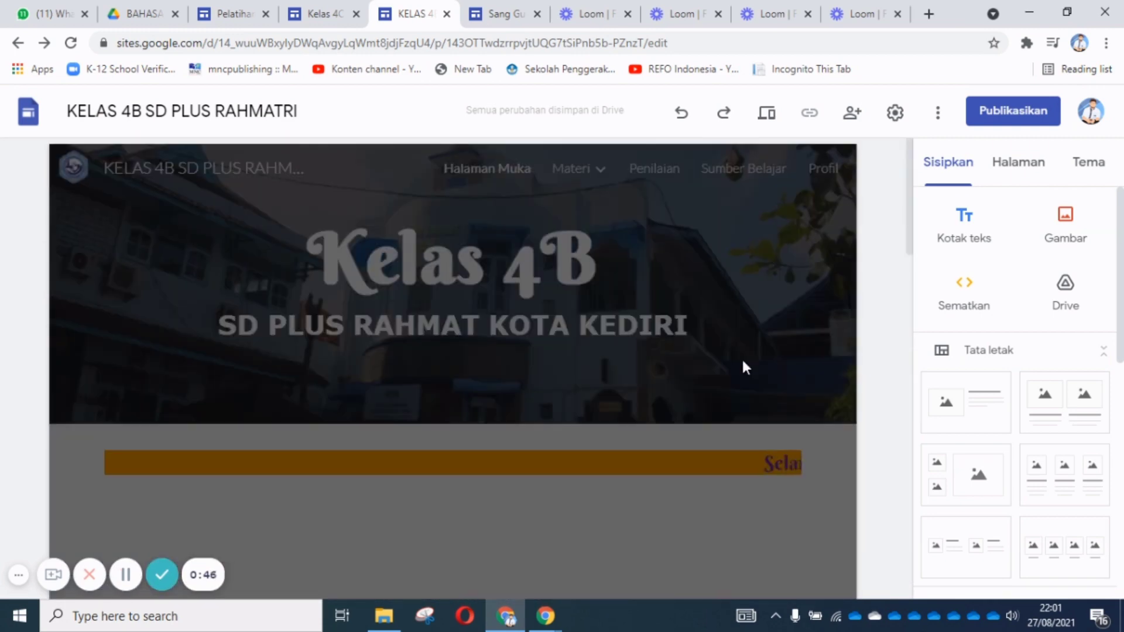
{"action": "scroll", "coordinate": [686, 399], "scroll_direction": "down", "scroll_amount": 12}
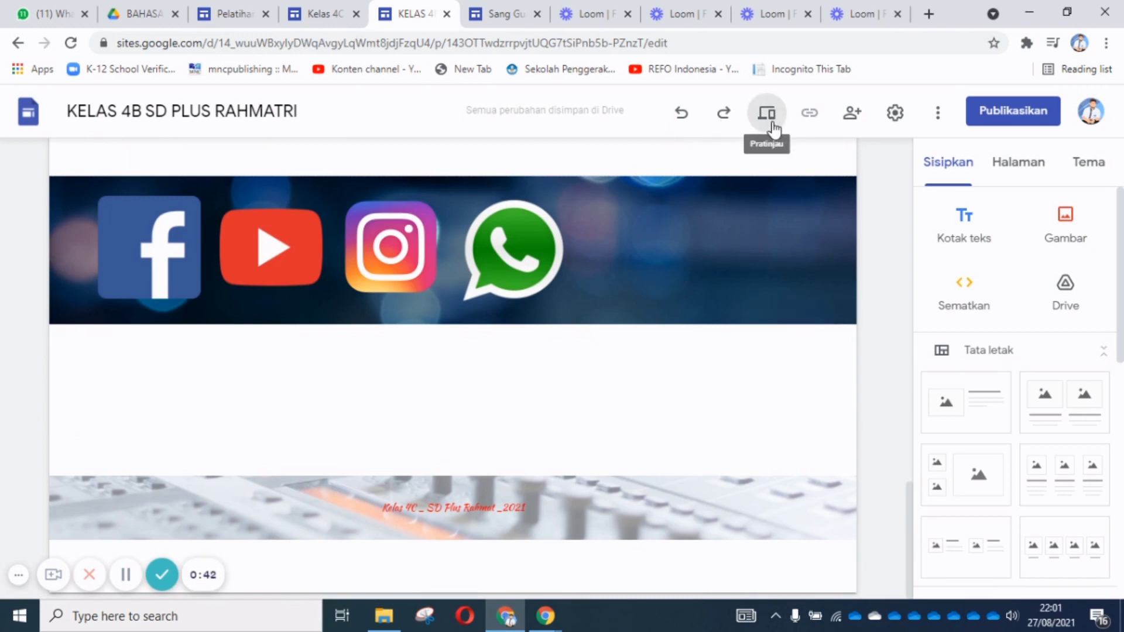
{"action": "left_click", "coordinate": [767, 117]}
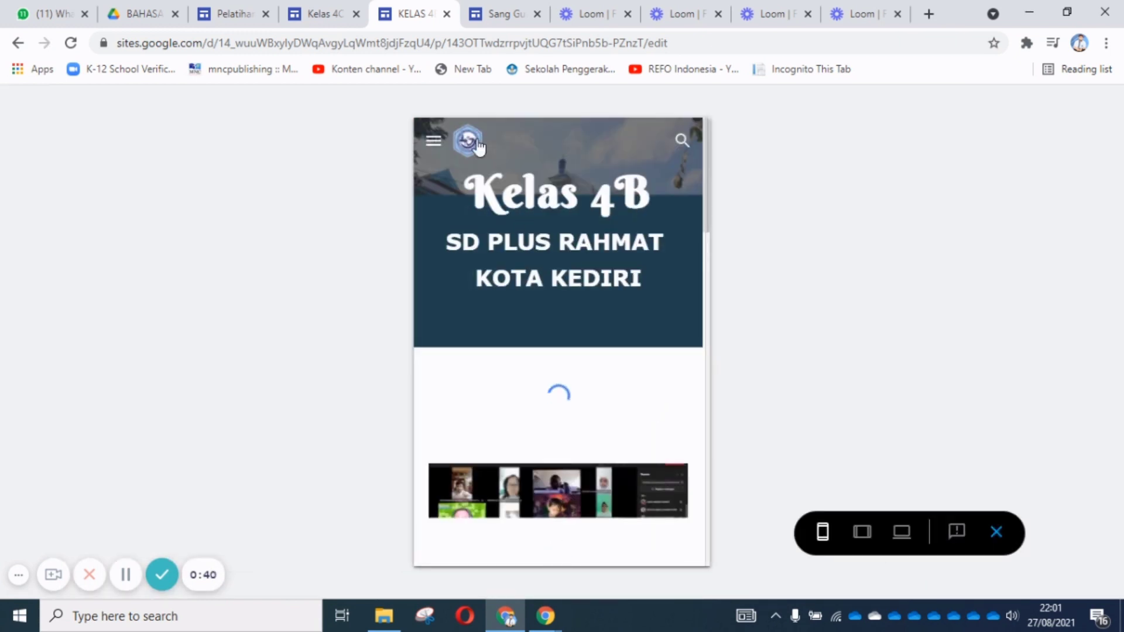
{"action": "scroll", "coordinate": [535, 385], "scroll_direction": "down", "scroll_amount": 5}
{"action": "scroll", "coordinate": [534, 384], "scroll_direction": "down", "scroll_amount": 10}
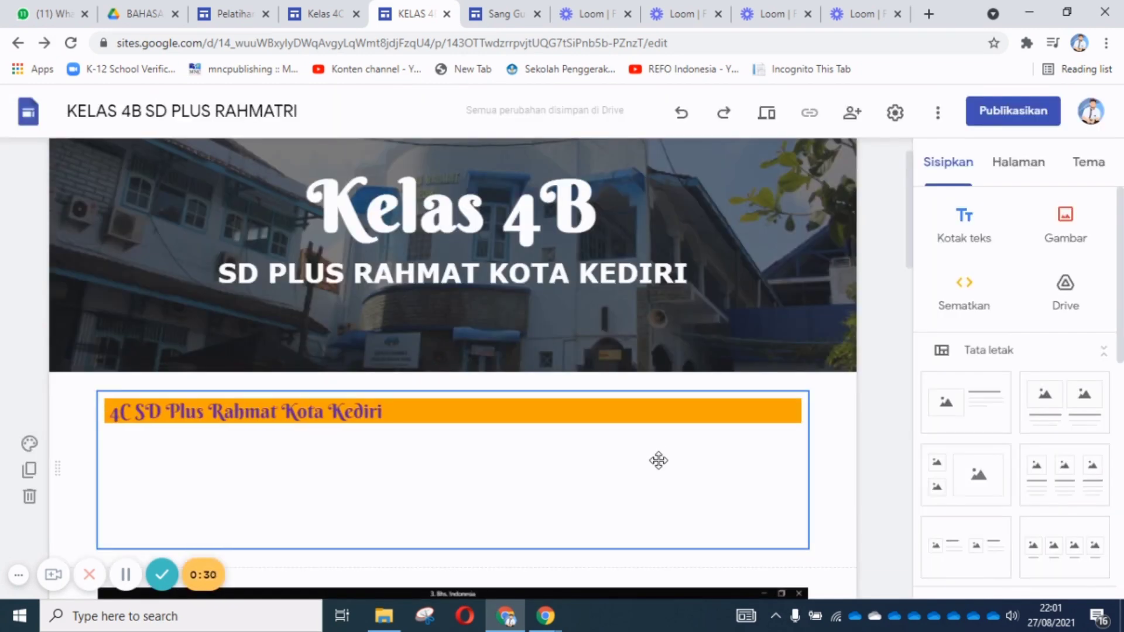
{"action": "scroll", "coordinate": [652, 480], "scroll_direction": "down", "scroll_amount": 4}
{"action": "scroll", "coordinate": [649, 496], "scroll_direction": "up", "scroll_amount": 5}
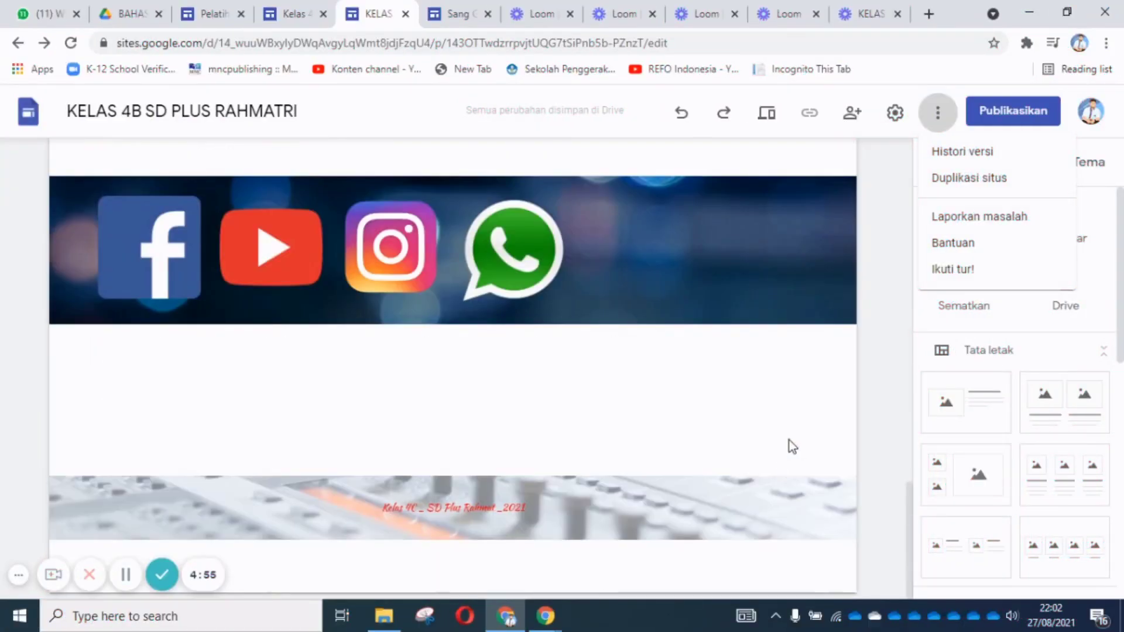
{"action": "left_click", "coordinate": [402, 396]}
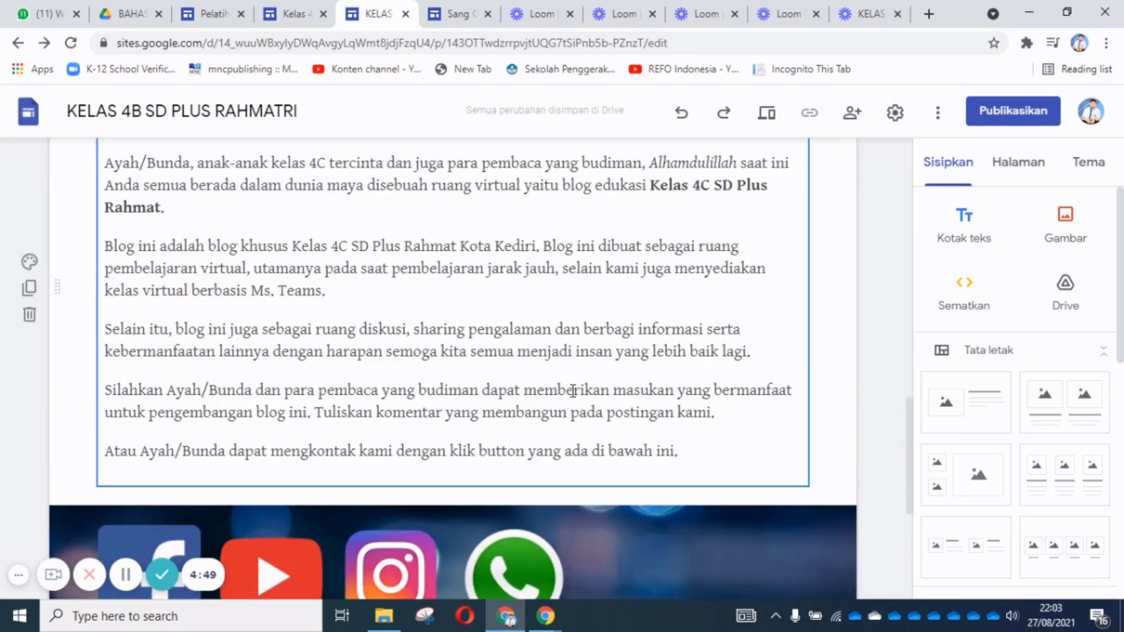
{"action": "scroll", "coordinate": [563, 375], "scroll_direction": "up", "scroll_amount": 10}
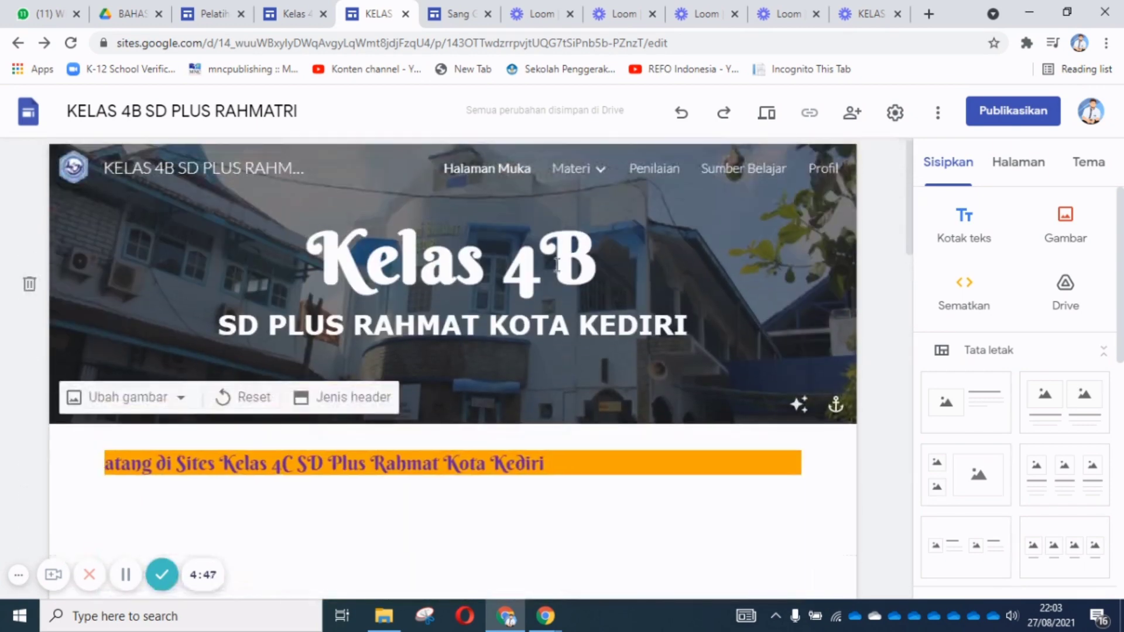
Insert a map of the location SD Plus Rahmat beneath the social media icons on the Halaman Muka page.
{"action": "scroll", "coordinate": [527, 328], "scroll_direction": "down", "scroll_amount": 15}
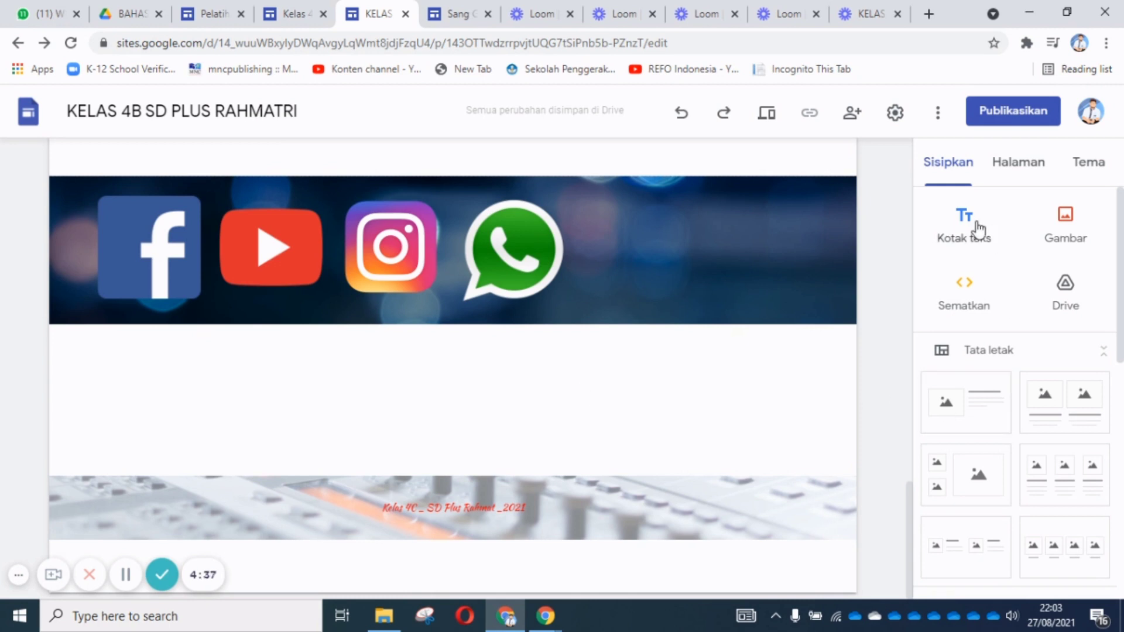
{"action": "scroll", "coordinate": [978, 291], "scroll_direction": "down", "scroll_amount": 10}
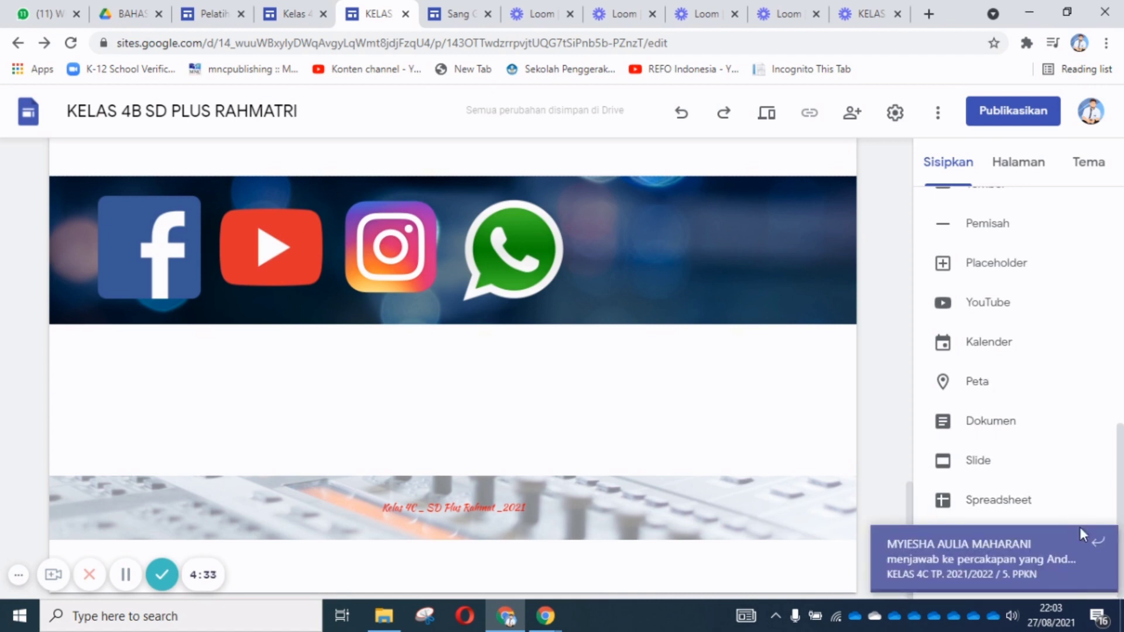
{"action": "left_click", "coordinate": [1103, 548]}
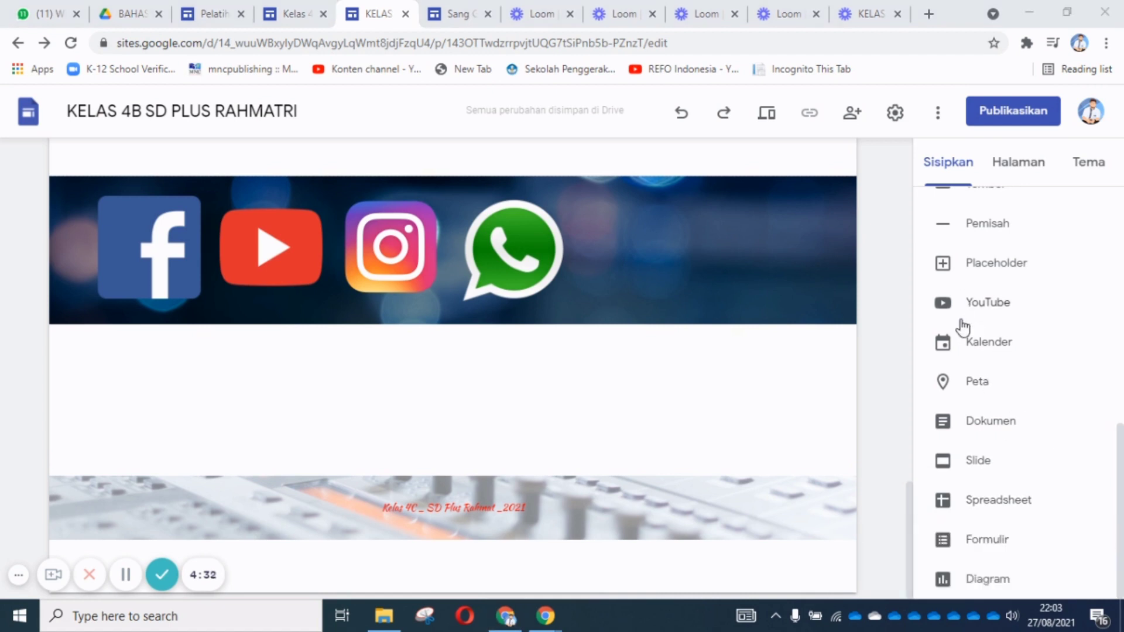
{"action": "left_click", "coordinate": [974, 387]}
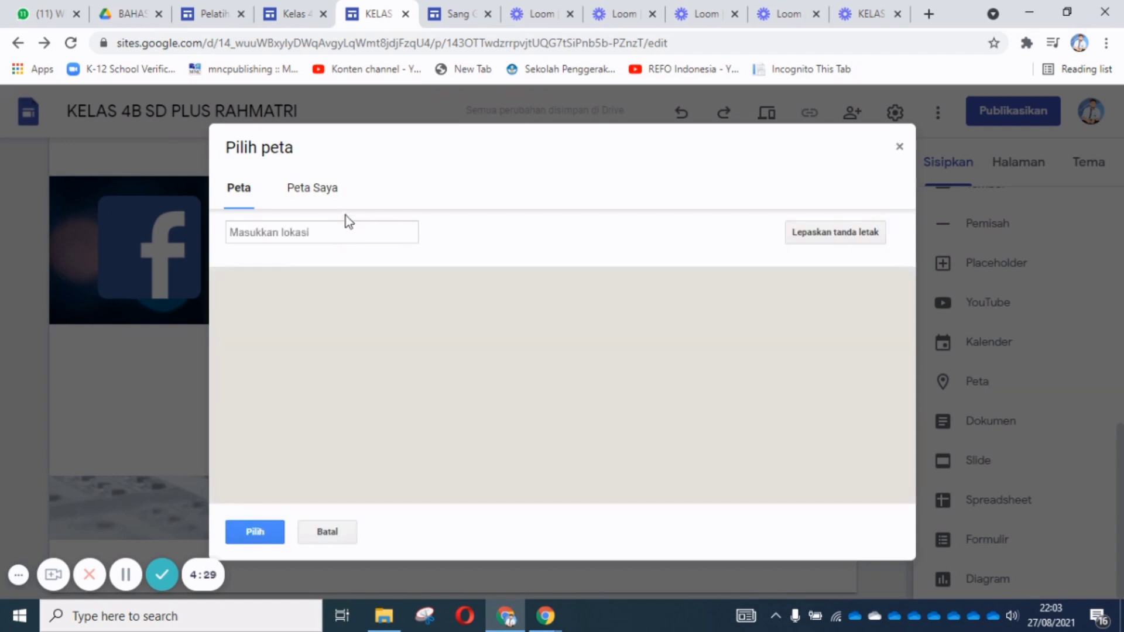
{"action": "left_click", "coordinate": [294, 233]}
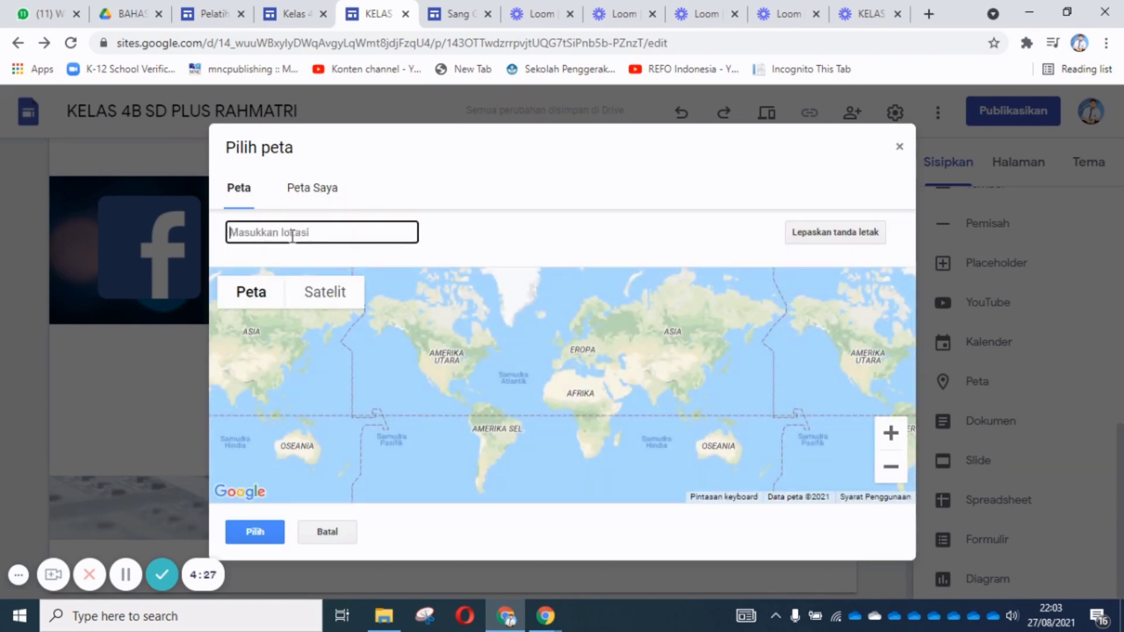
{"action": "type", "text": "SD P"}
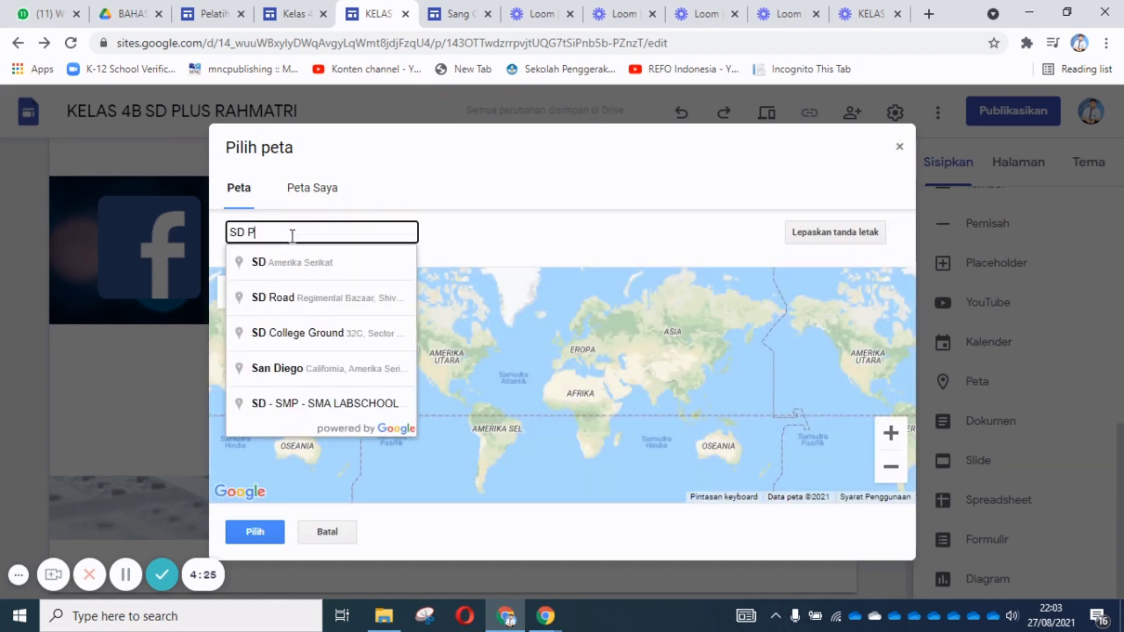
{"action": "type", "text": "lu"}
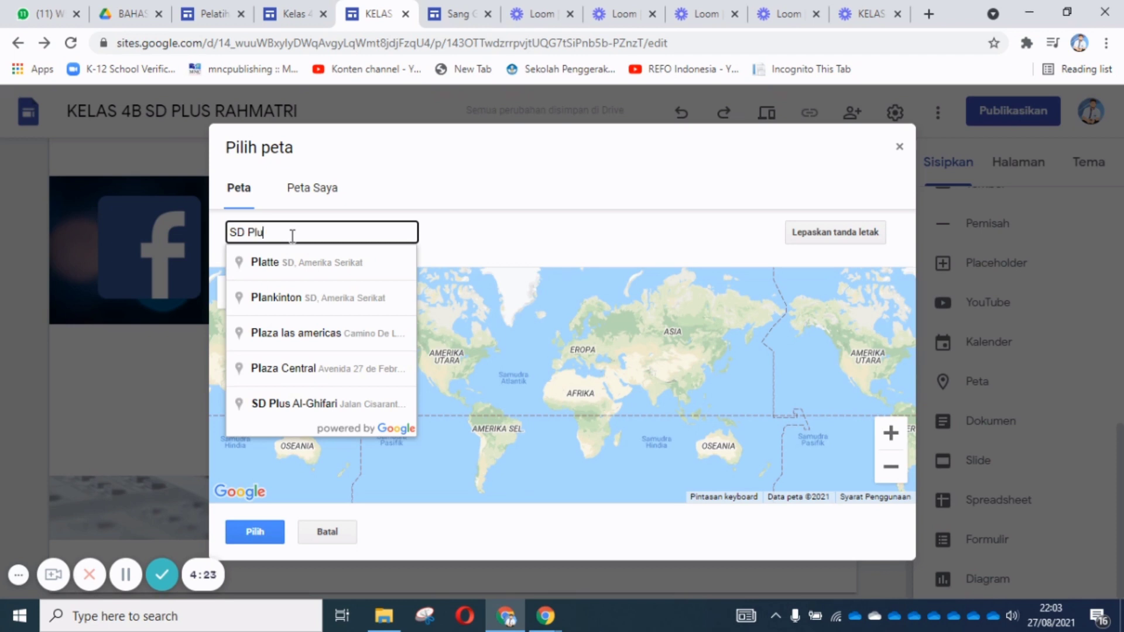
{"action": "type", "text": "s Rahmat"}
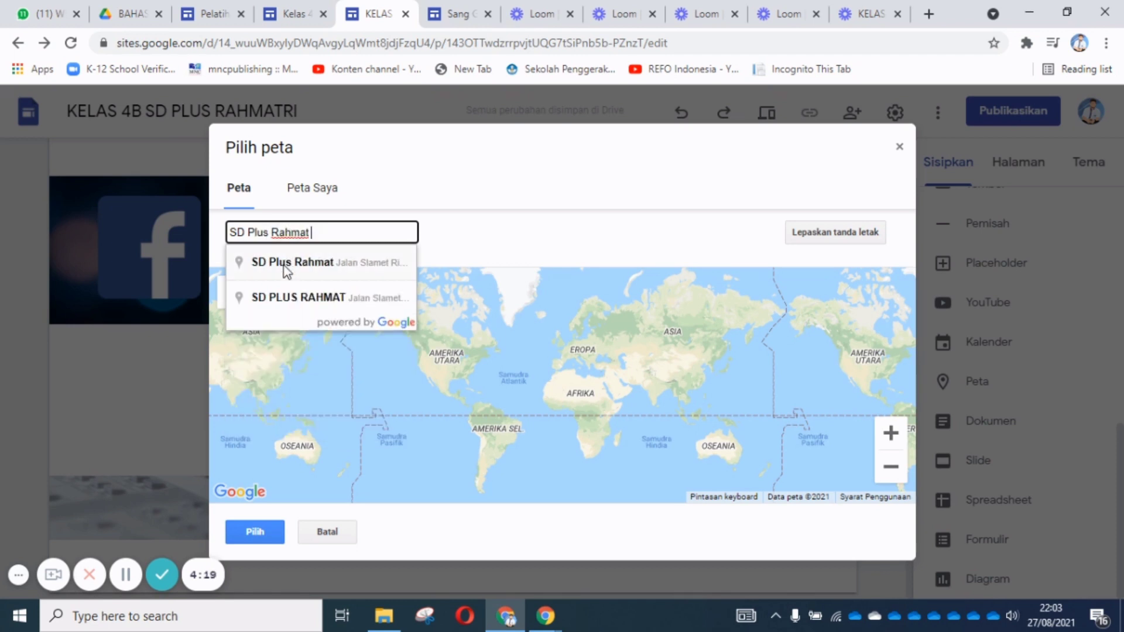
{"action": "left_click", "coordinate": [285, 264]}
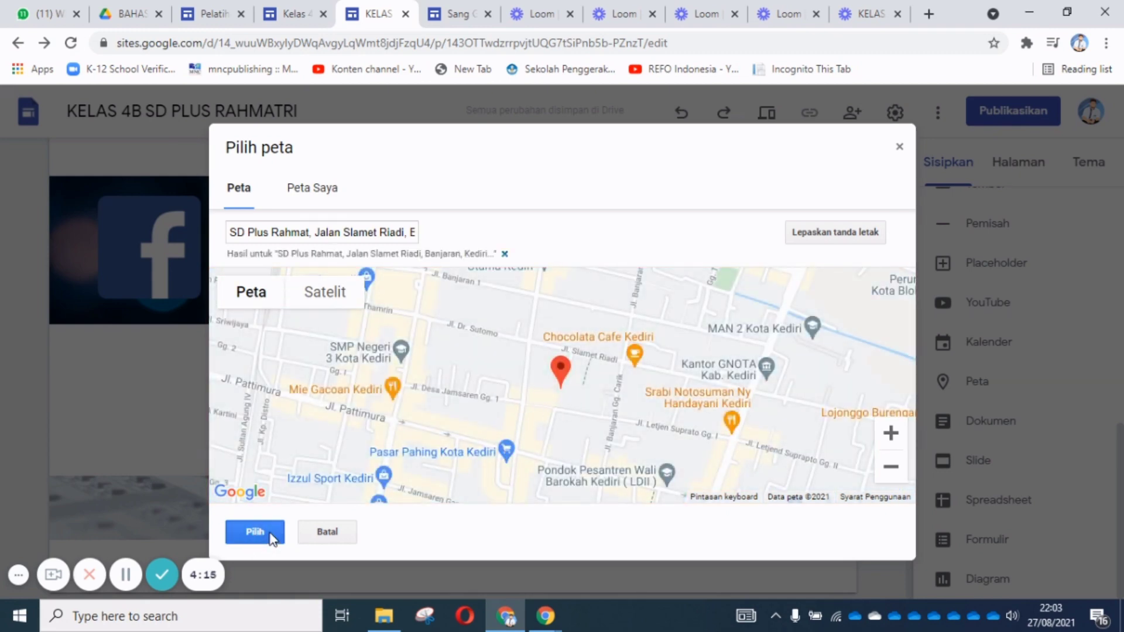
{"action": "left_click", "coordinate": [254, 531]}
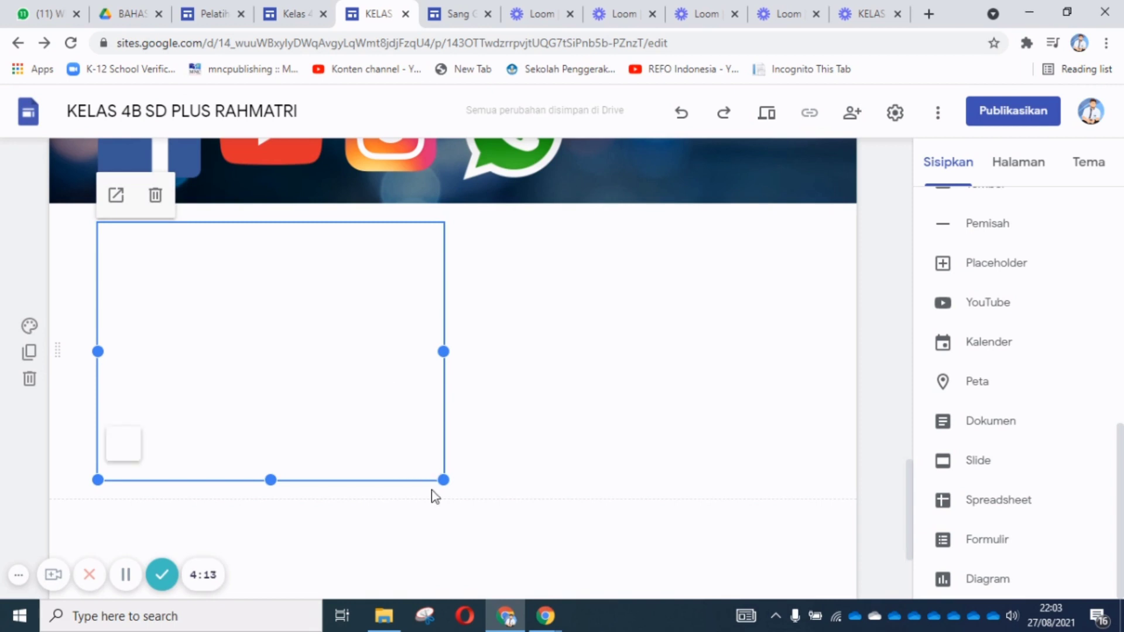
Enlarge the school location map to span the full content width of its section.
{"action": "left_click_drag", "start_coordinate": [444, 480], "coordinate": [690, 449]}
{"action": "scroll", "coordinate": [644, 422], "scroll_direction": "down", "scroll_amount": 2}
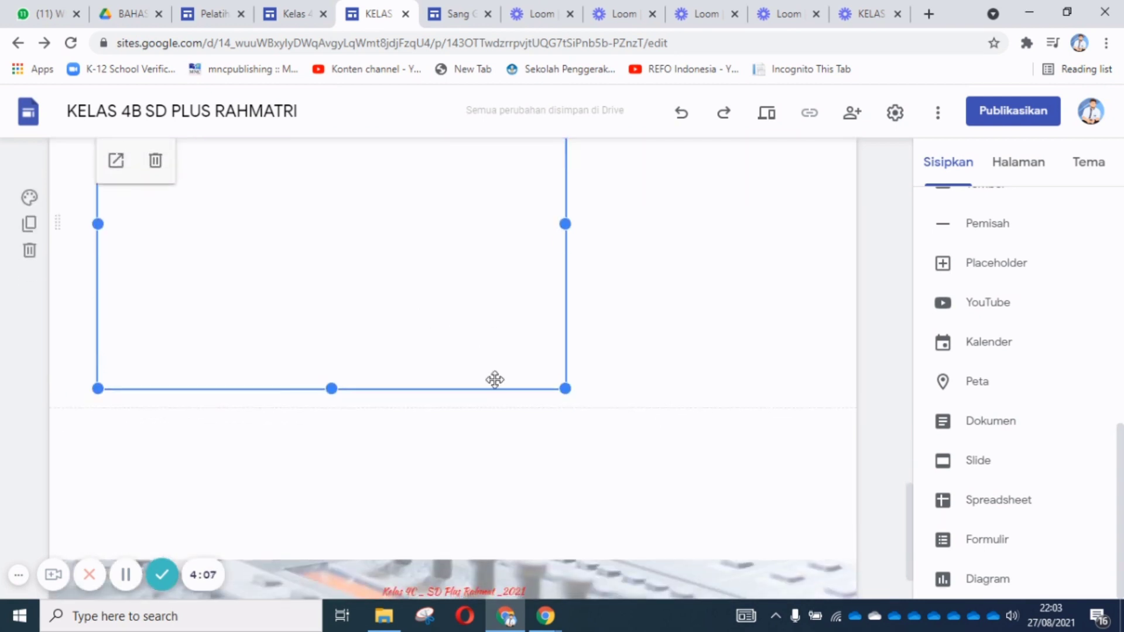
{"action": "scroll", "coordinate": [529, 395], "scroll_direction": "up", "scroll_amount": 3}
{"action": "scroll", "coordinate": [588, 446], "scroll_direction": "down", "scroll_amount": 3}
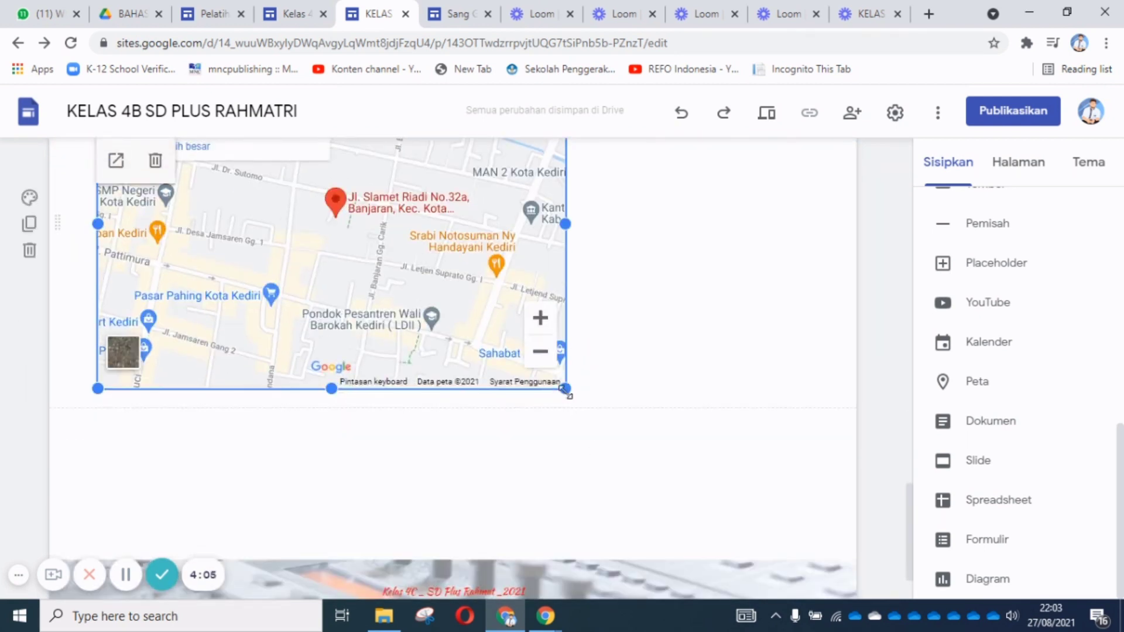
{"action": "left_click_drag", "start_coordinate": [565, 388], "coordinate": [816, 365]}
{"action": "left_click", "coordinate": [617, 480]}
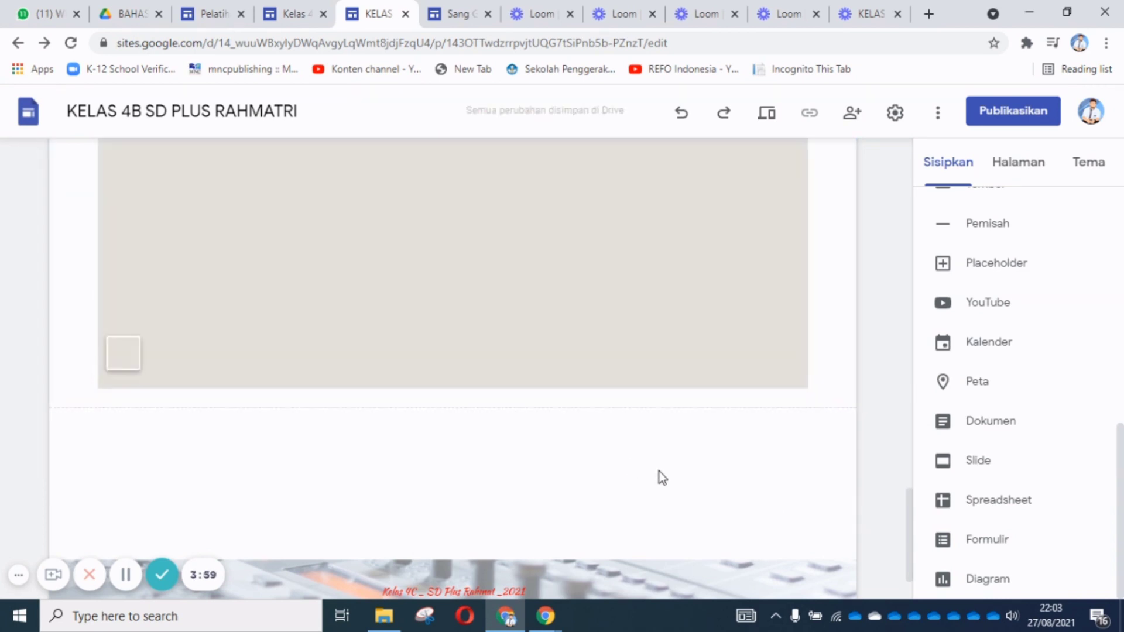
Look through the elements available for insertion and review the page from its header to the map and footer.
{"action": "scroll", "coordinate": [660, 422], "scroll_direction": "down", "scroll_amount": 2}
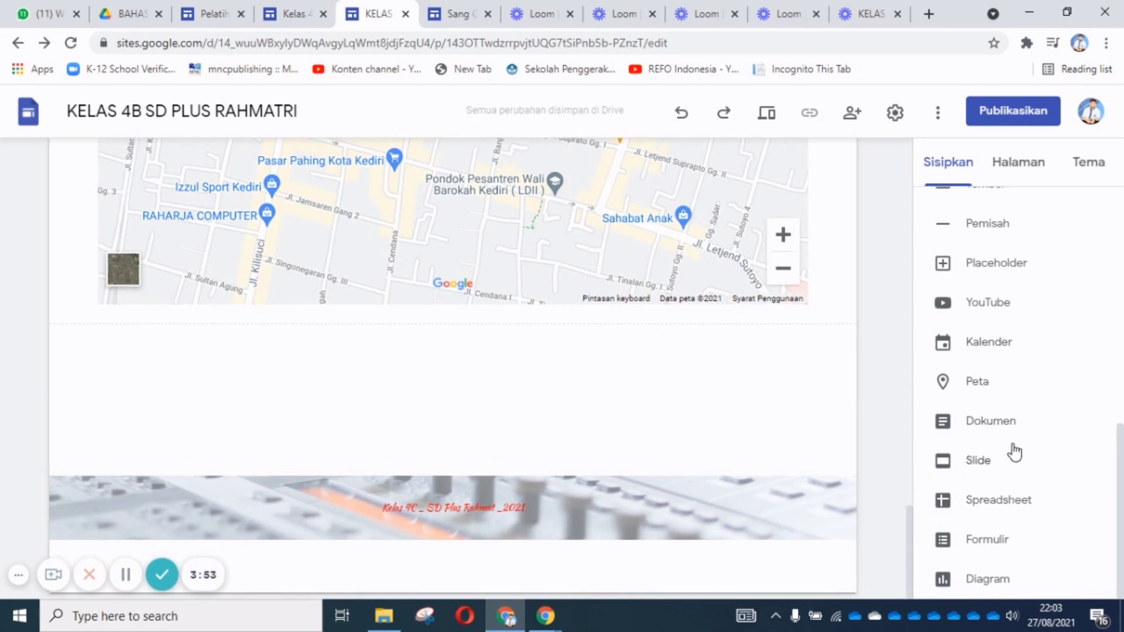
{"action": "scroll", "coordinate": [1015, 452], "scroll_direction": "up", "scroll_amount": 1}
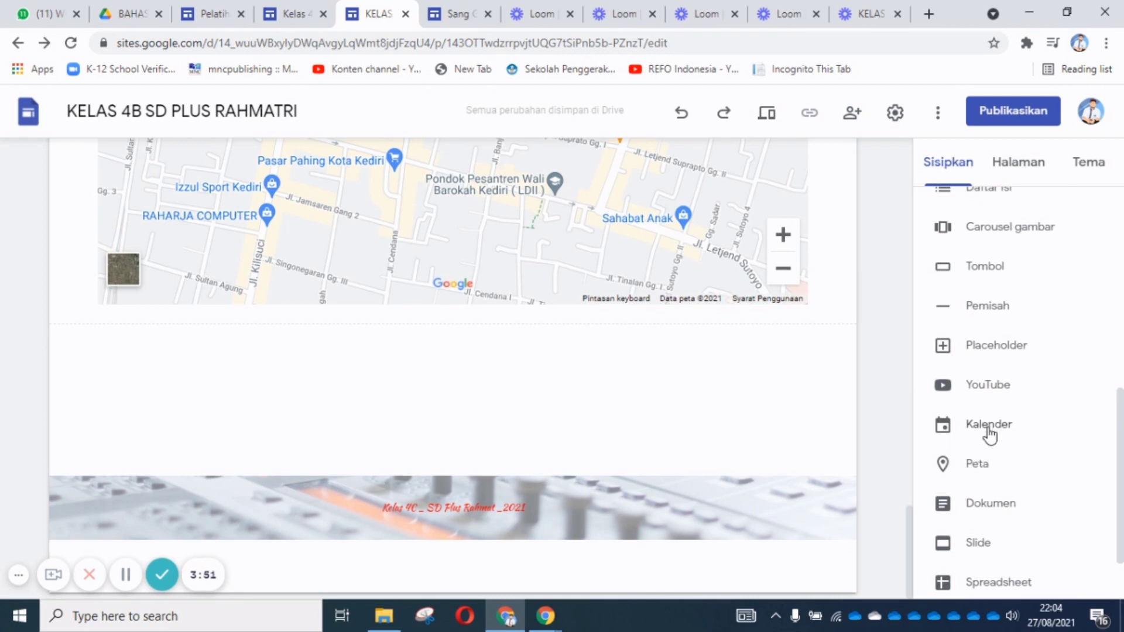
{"action": "scroll", "coordinate": [992, 410], "scroll_direction": "up", "scroll_amount": 2}
{"action": "scroll", "coordinate": [996, 398], "scroll_direction": "down", "scroll_amount": 3}
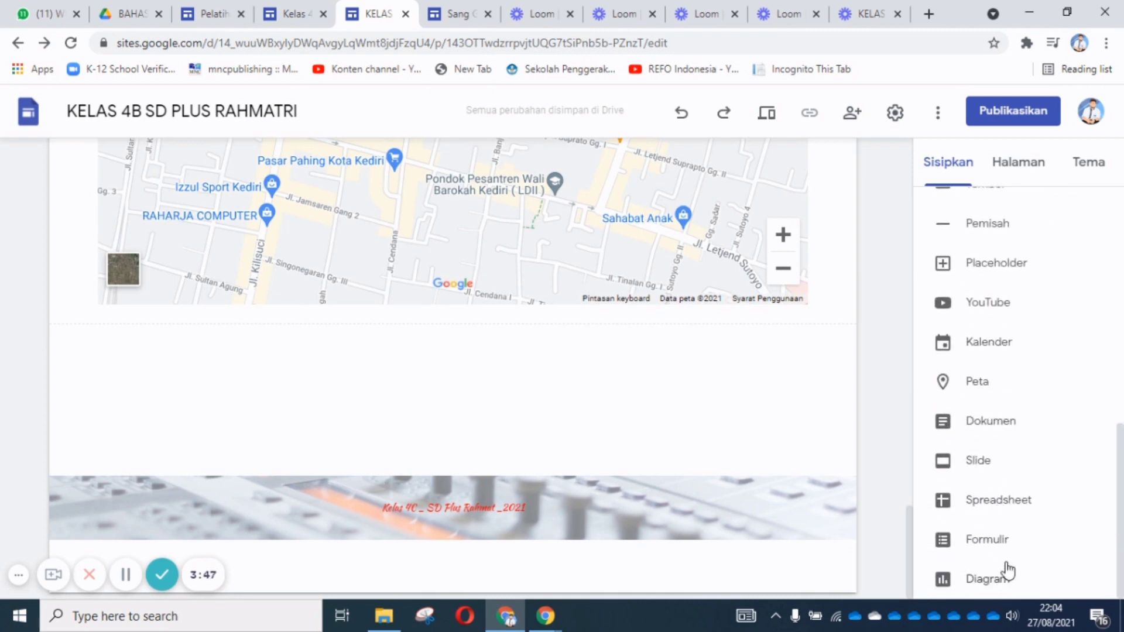
{"action": "scroll", "coordinate": [1008, 565], "scroll_direction": "up", "scroll_amount": 2}
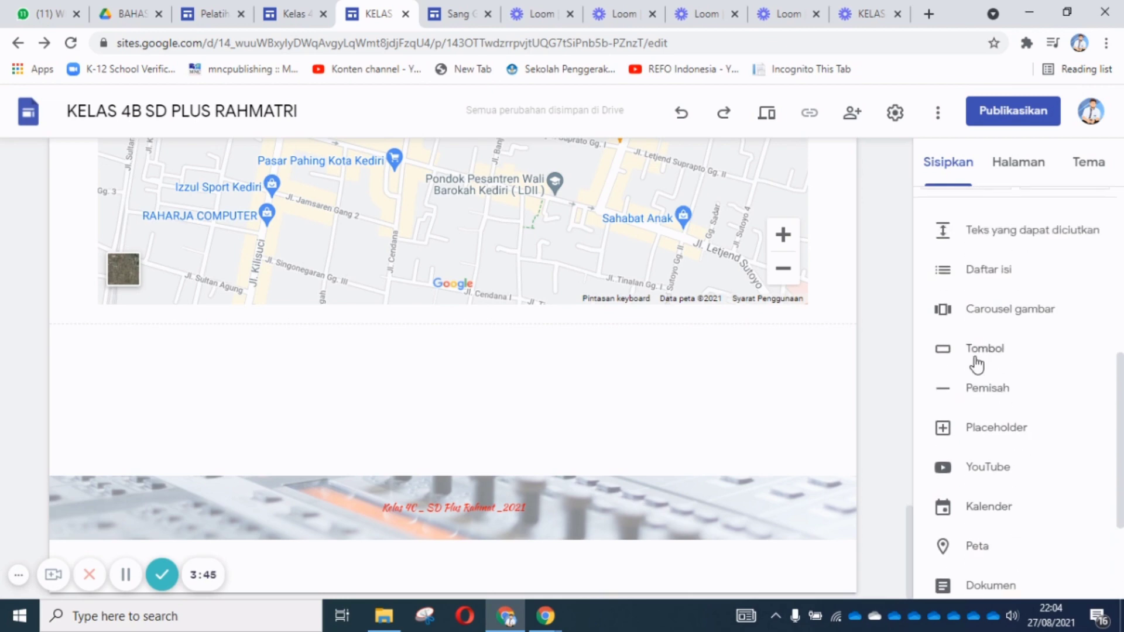
{"action": "scroll", "coordinate": [725, 389], "scroll_direction": "up", "scroll_amount": 10}
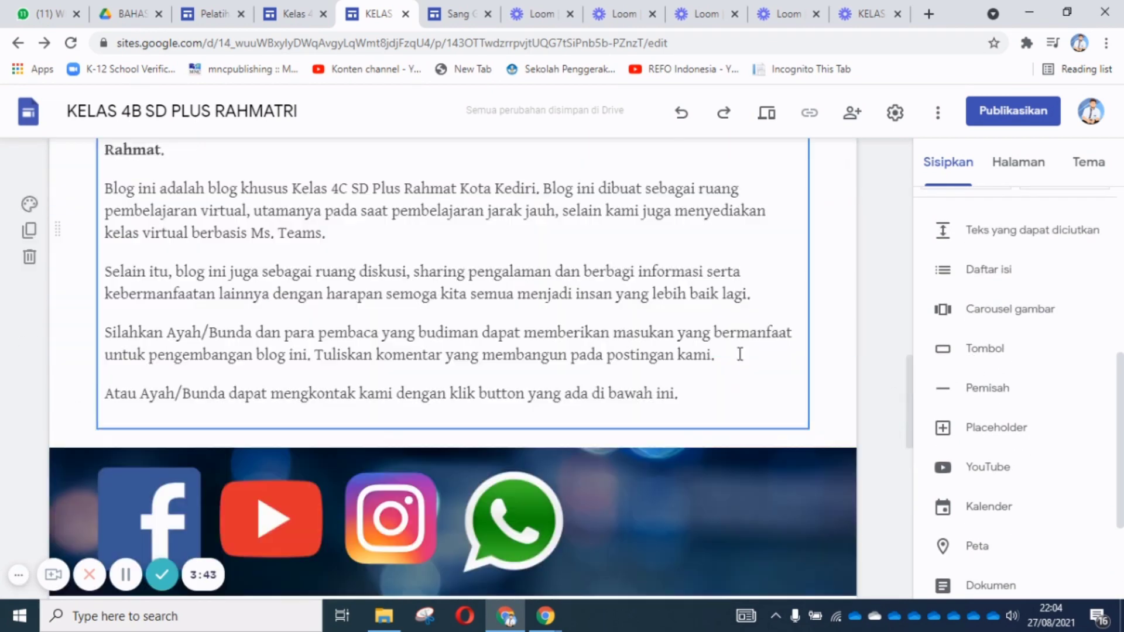
{"action": "scroll", "coordinate": [743, 347], "scroll_direction": "up", "scroll_amount": 8}
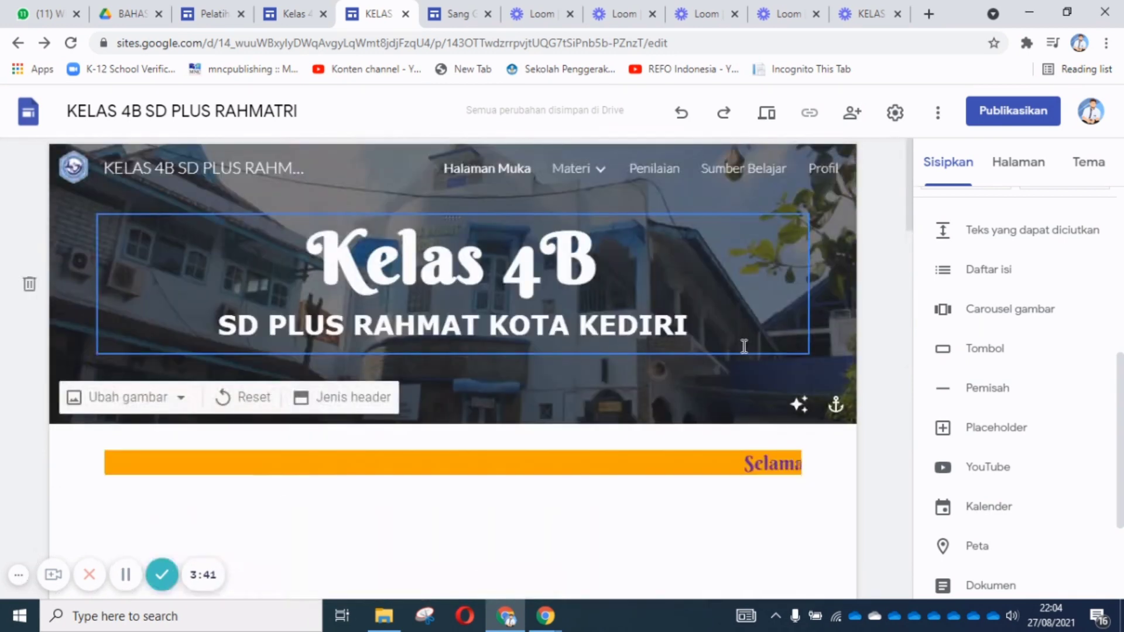
{"action": "scroll", "coordinate": [843, 410], "scroll_direction": "down", "scroll_amount": 15}
{"action": "scroll", "coordinate": [963, 363], "scroll_direction": "down", "scroll_amount": 2}
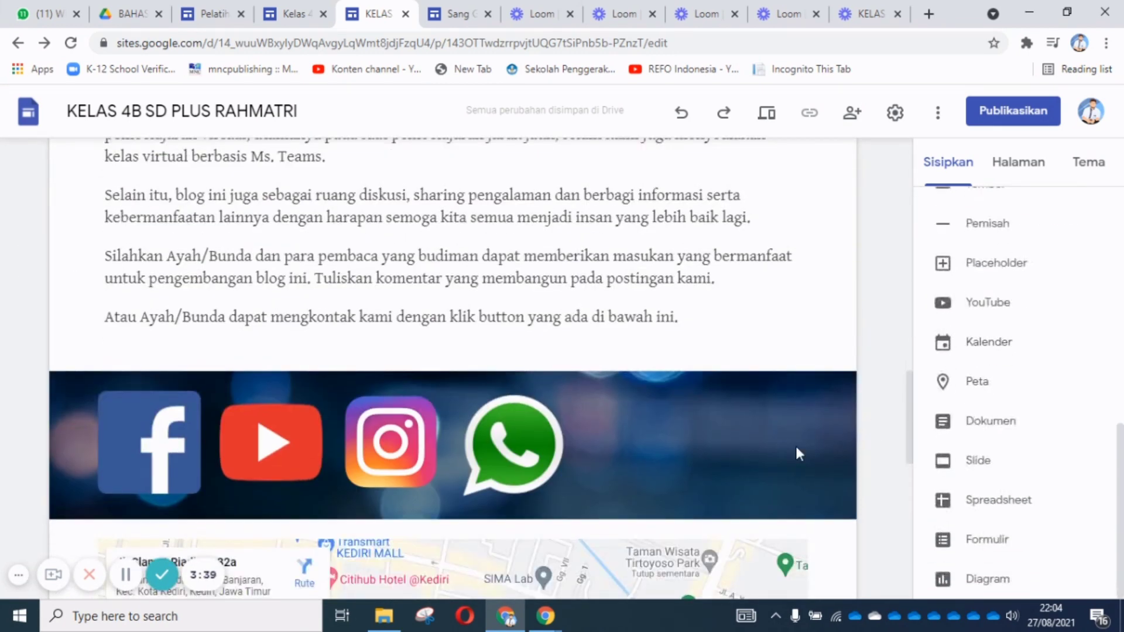
{"action": "scroll", "coordinate": [796, 448], "scroll_direction": "down", "scroll_amount": 10}
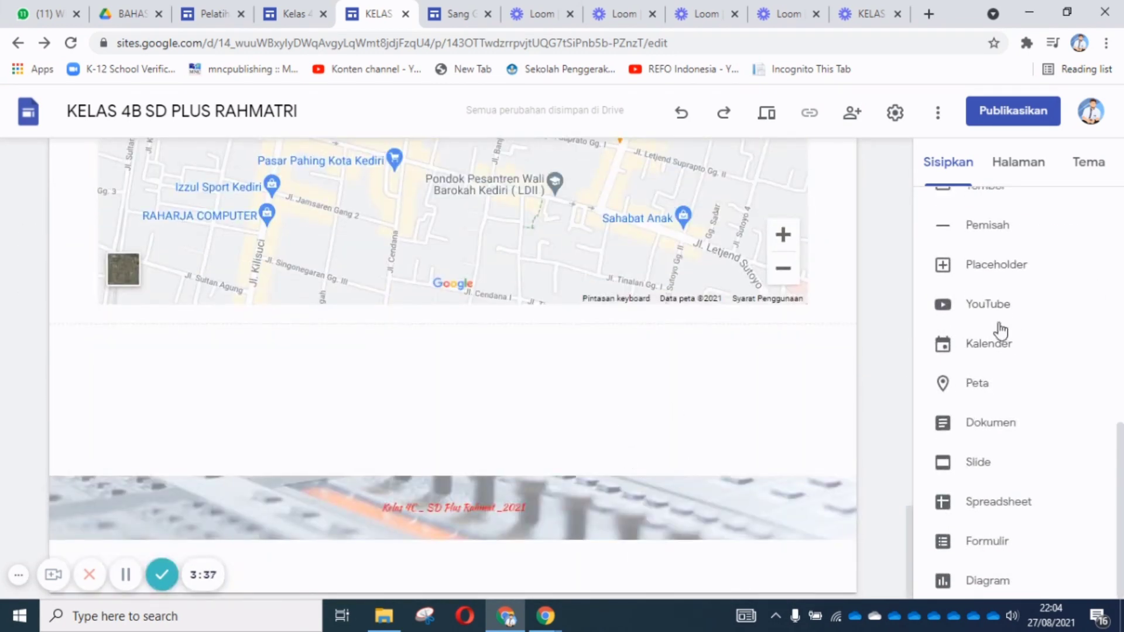
{"action": "scroll", "coordinate": [996, 328], "scroll_direction": "up", "scroll_amount": 3}
{"action": "left_click", "coordinate": [984, 351]}
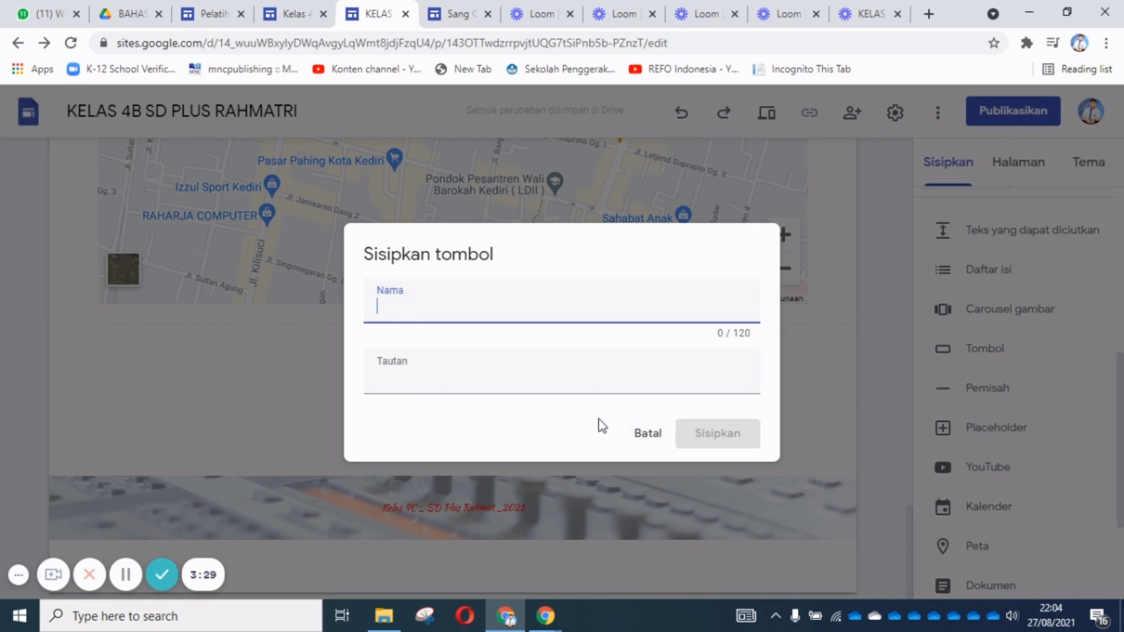
{"action": "left_click", "coordinate": [647, 433]}
{"action": "scroll", "coordinate": [673, 305], "scroll_direction": "up", "scroll_amount": 15}
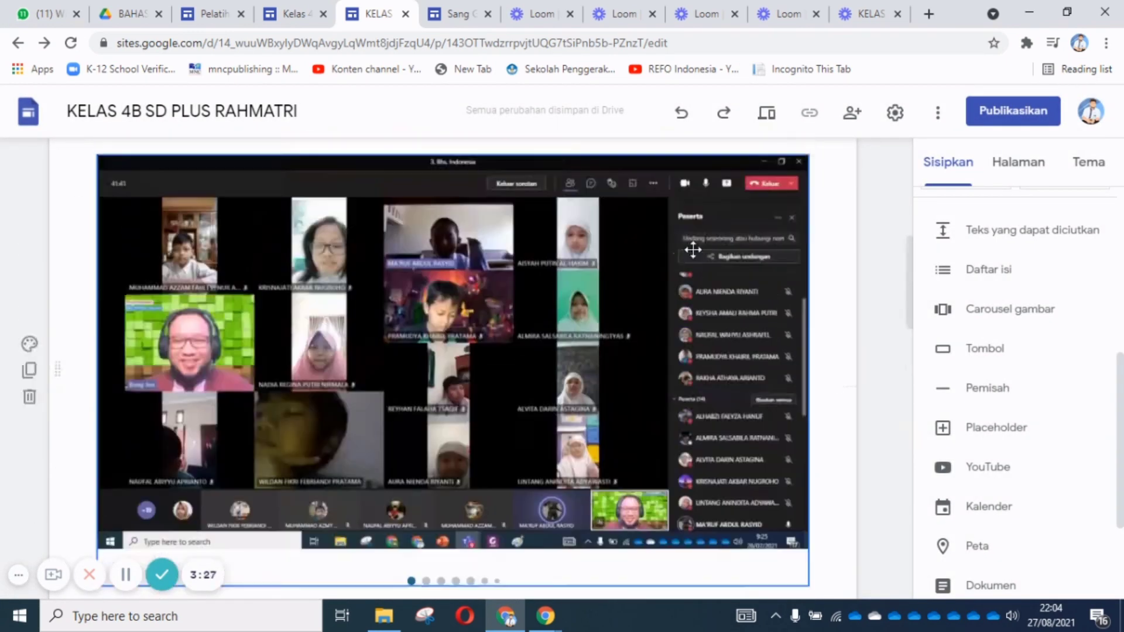
{"action": "scroll", "coordinate": [670, 471], "scroll_direction": "down", "scroll_amount": 10}
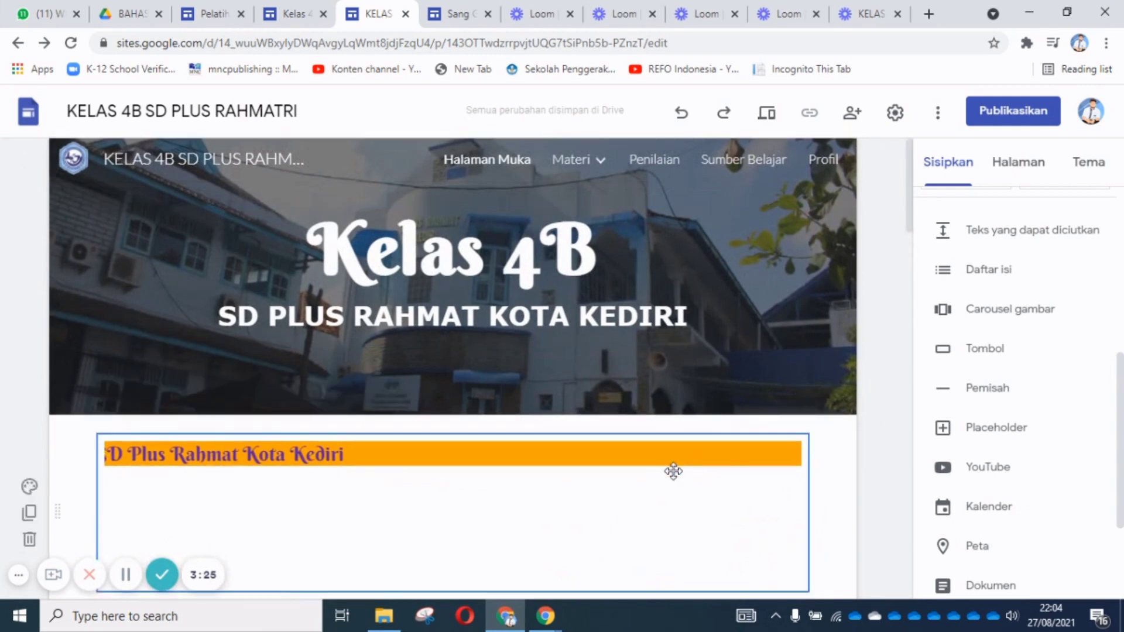
{"action": "scroll", "coordinate": [626, 492], "scroll_direction": "down", "scroll_amount": 12}
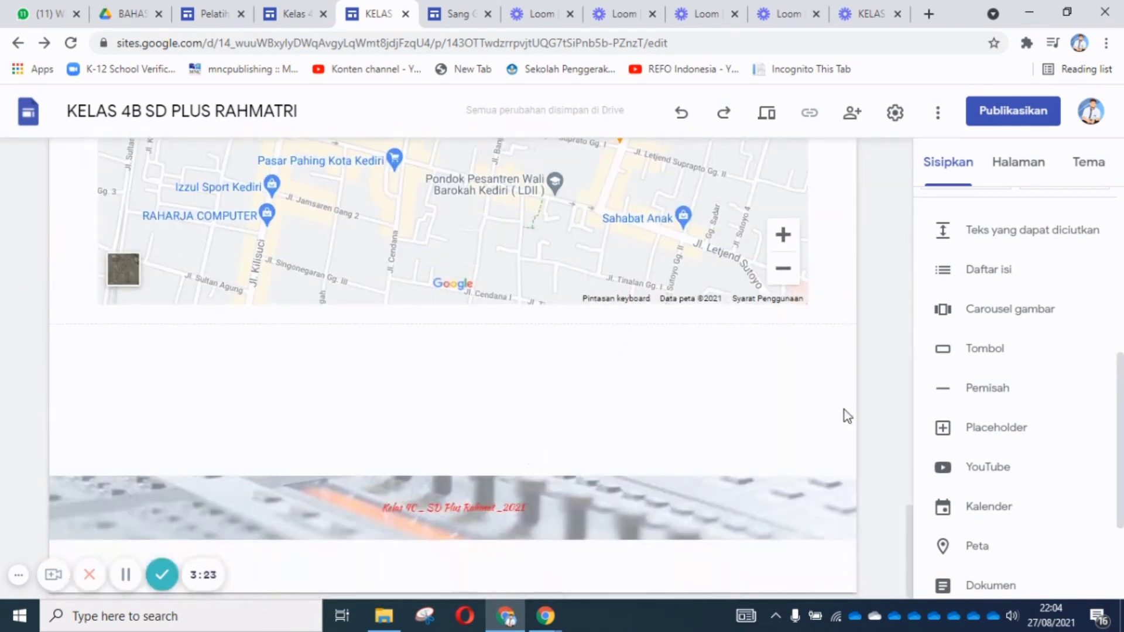
Insert a button named Materi below the map, linked to the site's Materi page.
{"action": "left_click", "coordinate": [983, 351]}
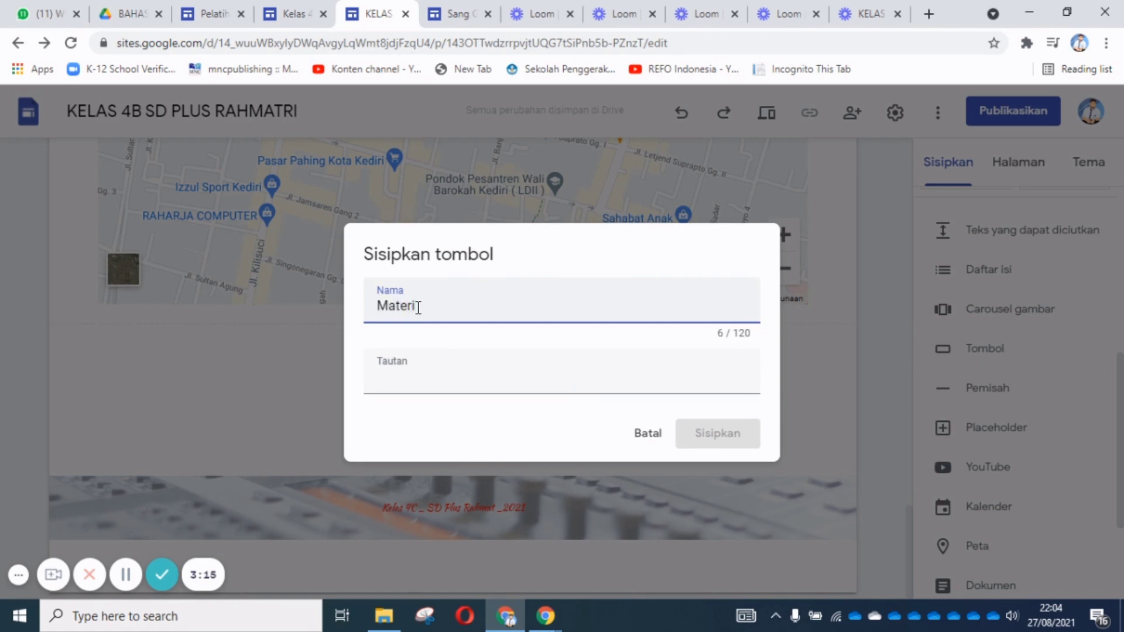
{"action": "left_click", "coordinate": [406, 385]}
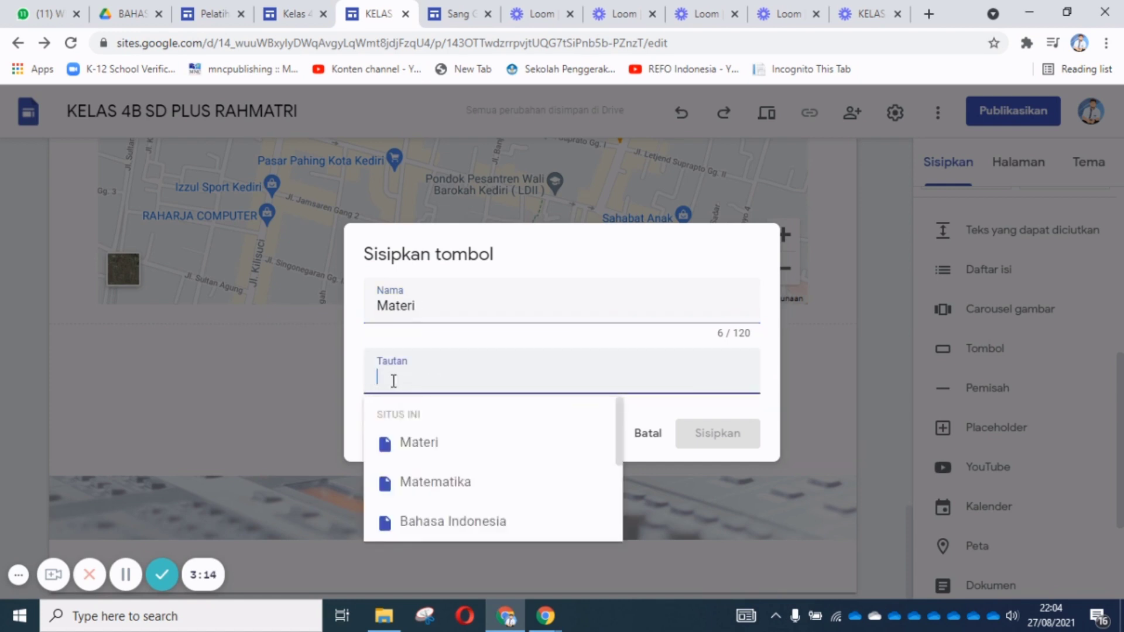
{"action": "left_click", "coordinate": [434, 459]}
{"action": "left_click", "coordinate": [719, 438]}
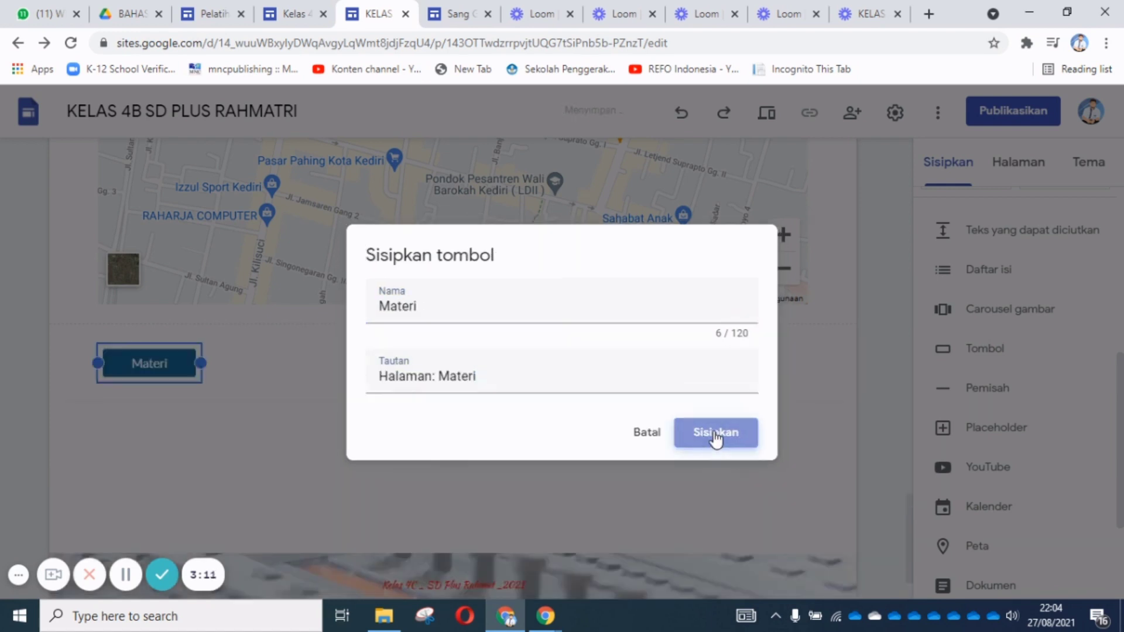
{"action": "left_click", "coordinate": [271, 369]}
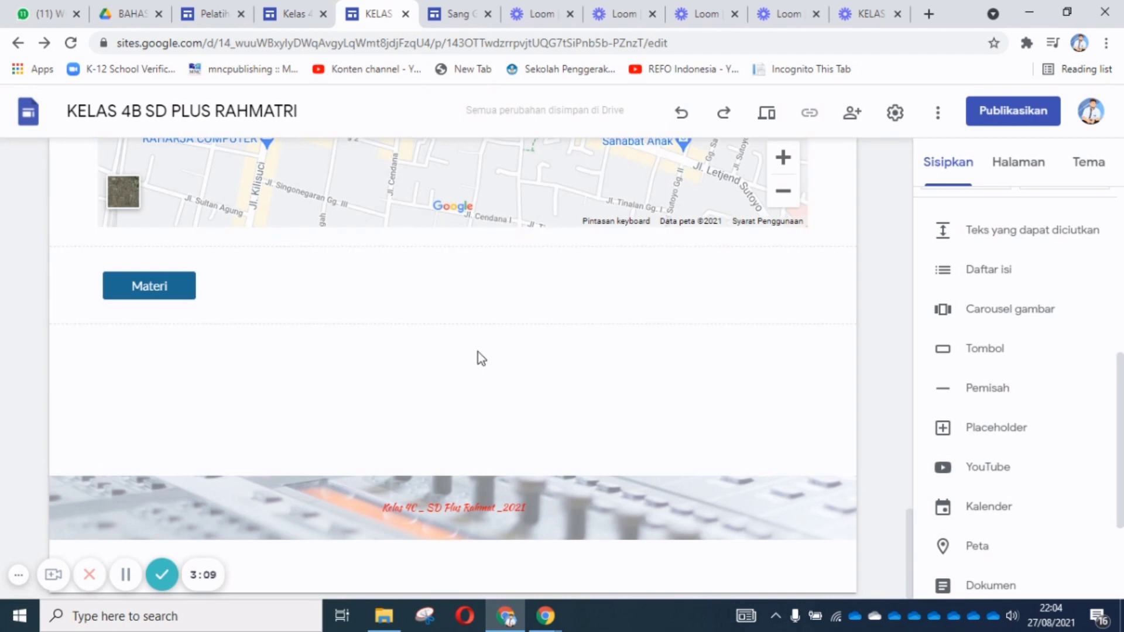
Insert a button named Penilaian linked to the Penilaian page and place it beside the Materi button.
{"action": "left_click", "coordinate": [987, 350]}
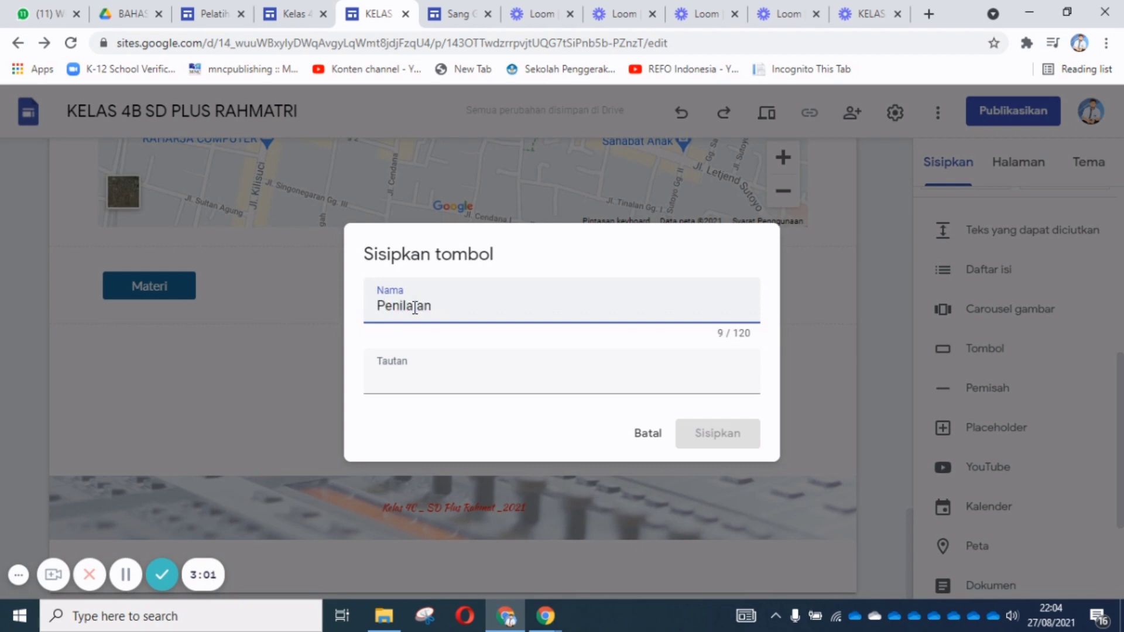
{"action": "left_click", "coordinate": [457, 378]}
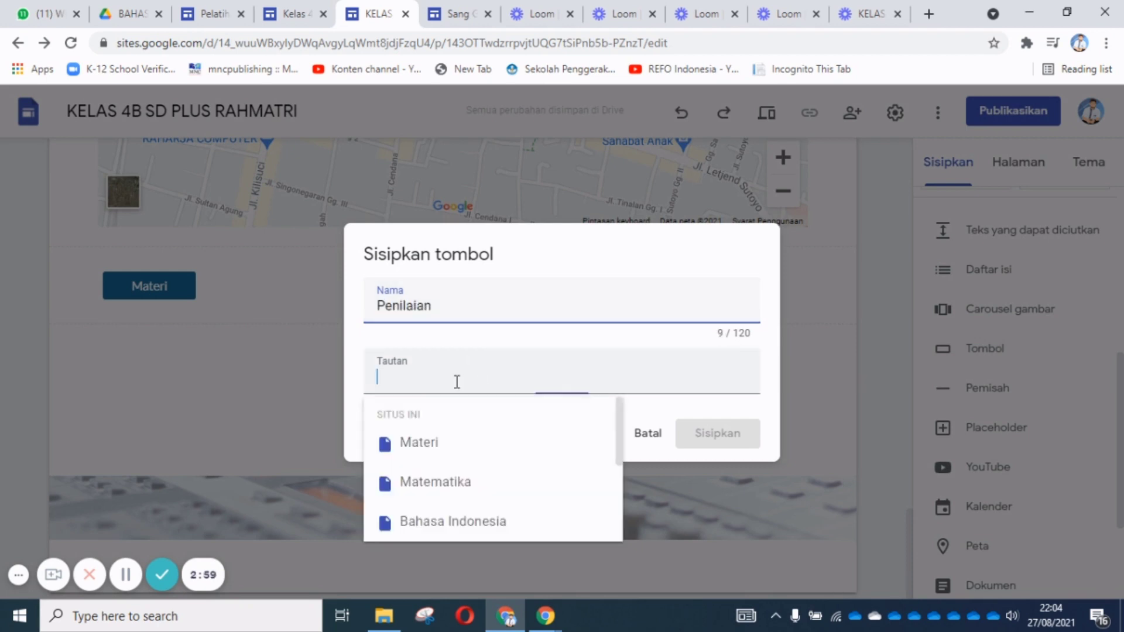
{"action": "scroll", "coordinate": [424, 498], "scroll_direction": "down", "scroll_amount": 2}
{"action": "scroll", "coordinate": [429, 486], "scroll_direction": "down", "scroll_amount": 1}
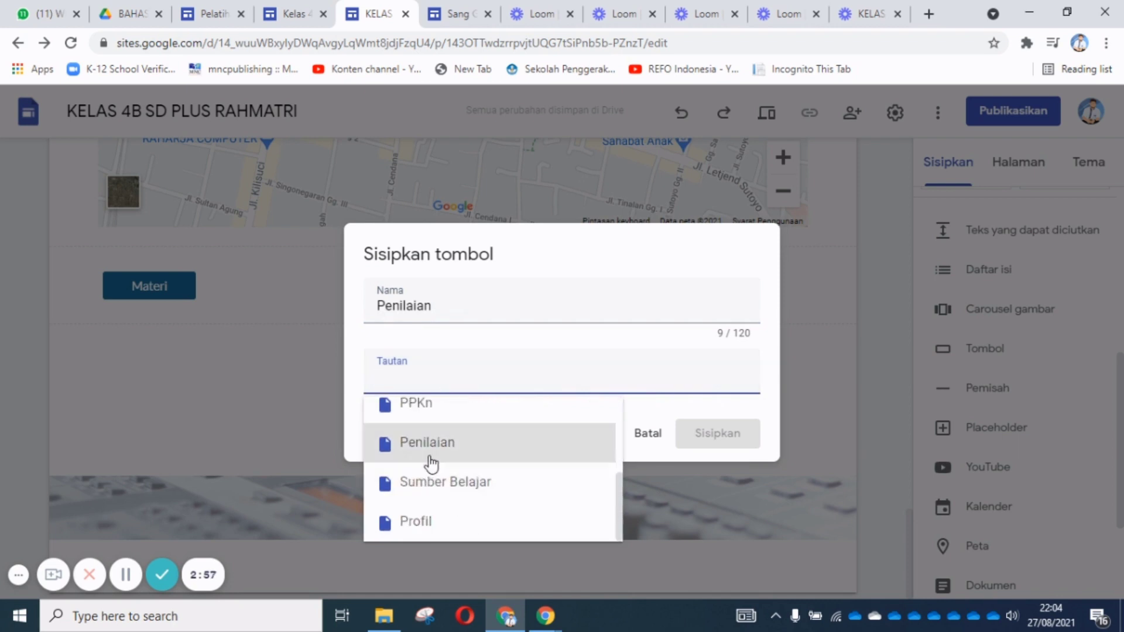
{"action": "left_click", "coordinate": [433, 454]}
{"action": "left_click", "coordinate": [691, 436]}
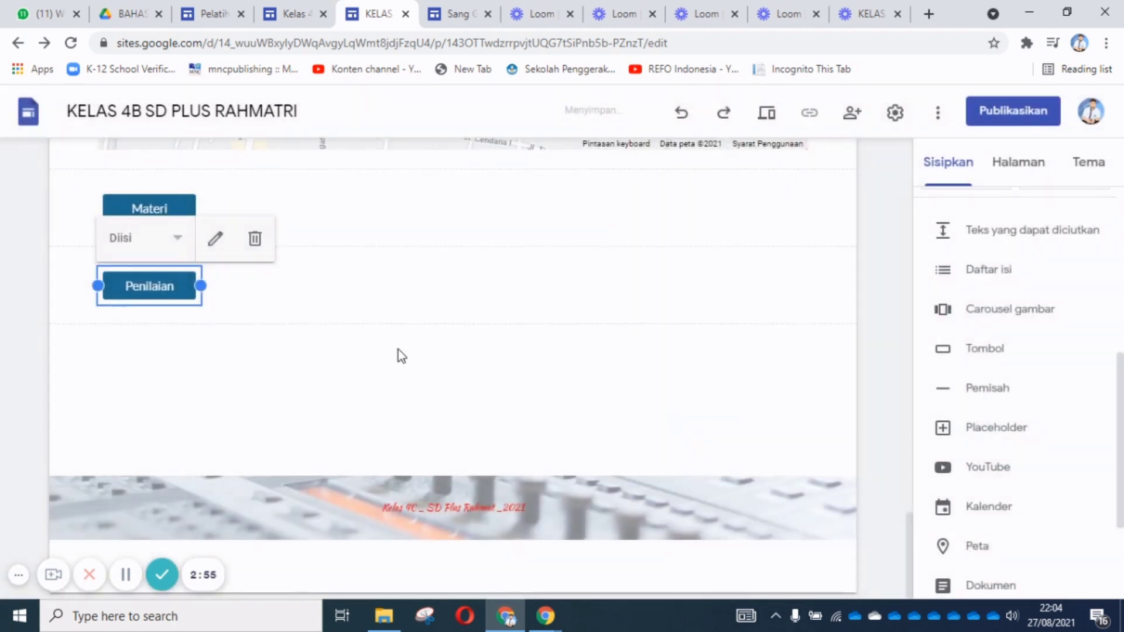
{"action": "left_click_drag", "start_coordinate": [155, 293], "coordinate": [238, 210]}
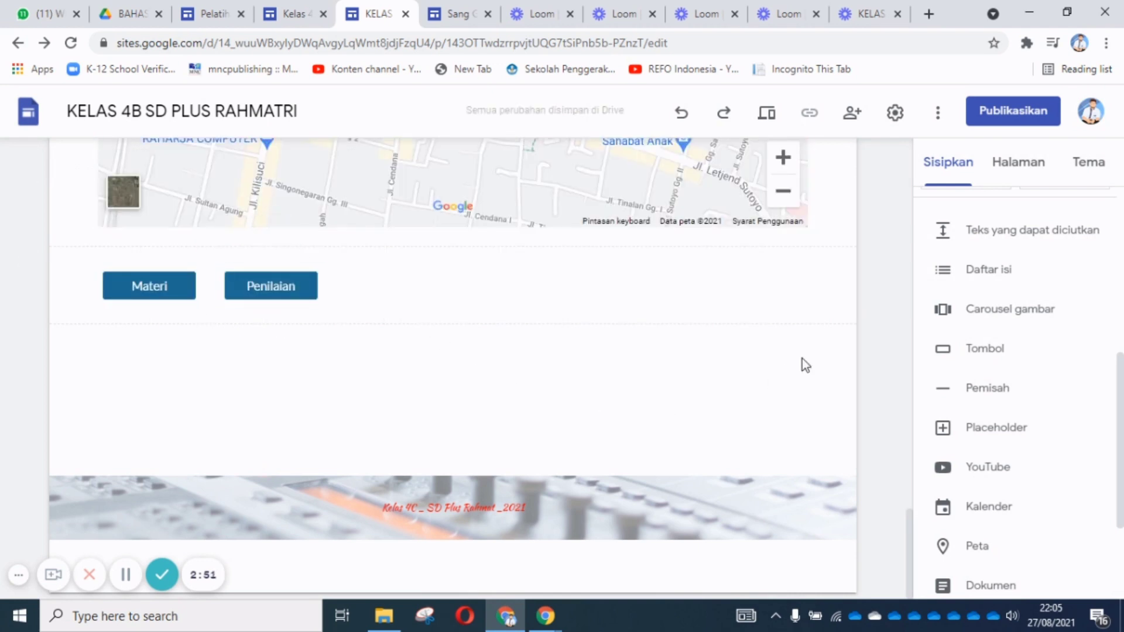
Preview the home page at phone size, follow its Materi button to test the link, and return to Halaman Muka.
{"action": "left_click", "coordinate": [767, 116]}
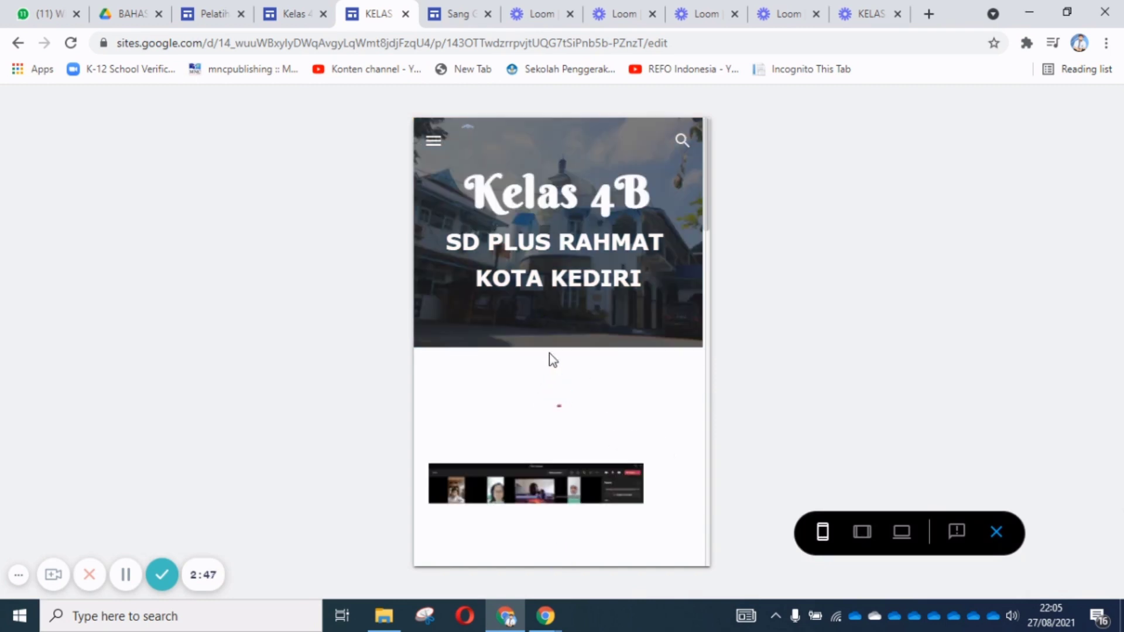
{"action": "scroll", "coordinate": [550, 334], "scroll_direction": "down", "scroll_amount": 5}
{"action": "scroll", "coordinate": [550, 332], "scroll_direction": "down", "scroll_amount": 15}
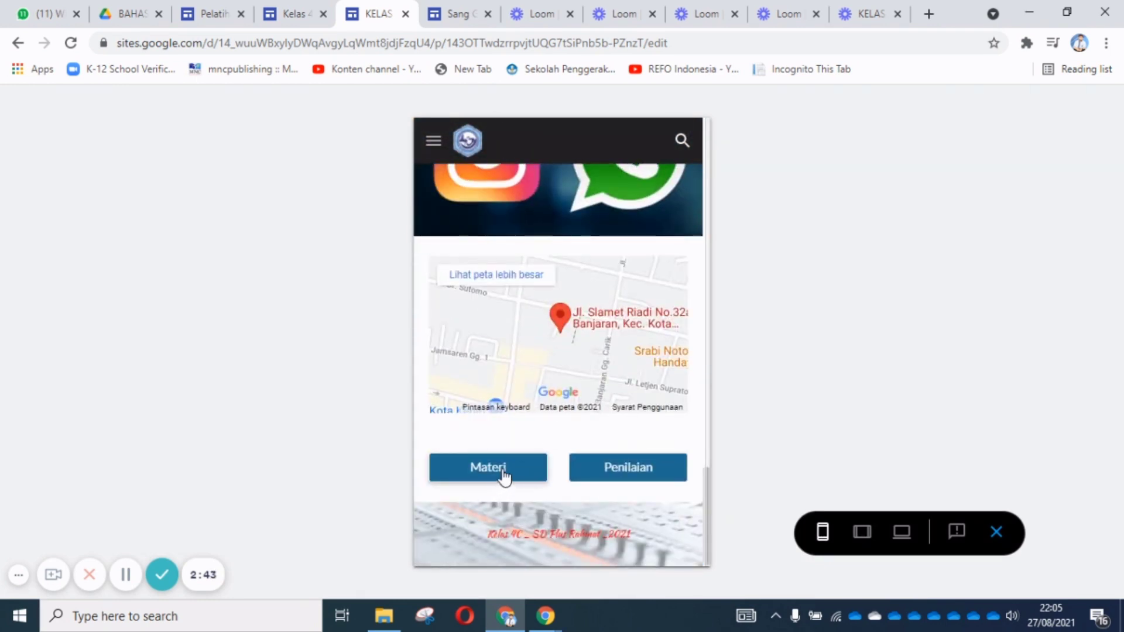
{"action": "left_click", "coordinate": [503, 475]}
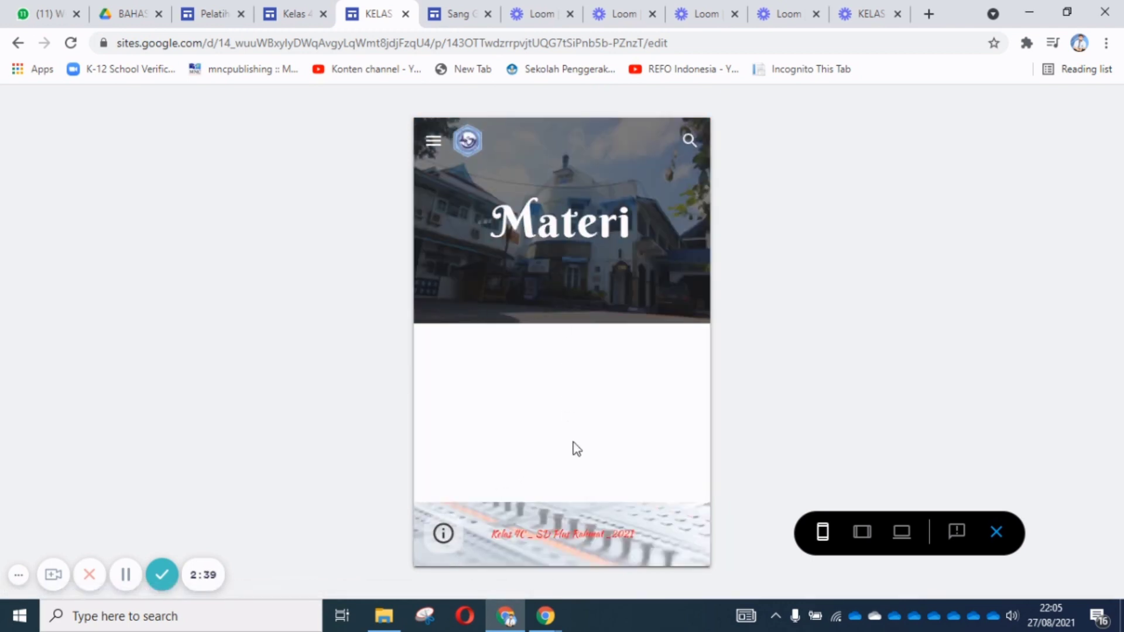
{"action": "left_click", "coordinate": [438, 149]}
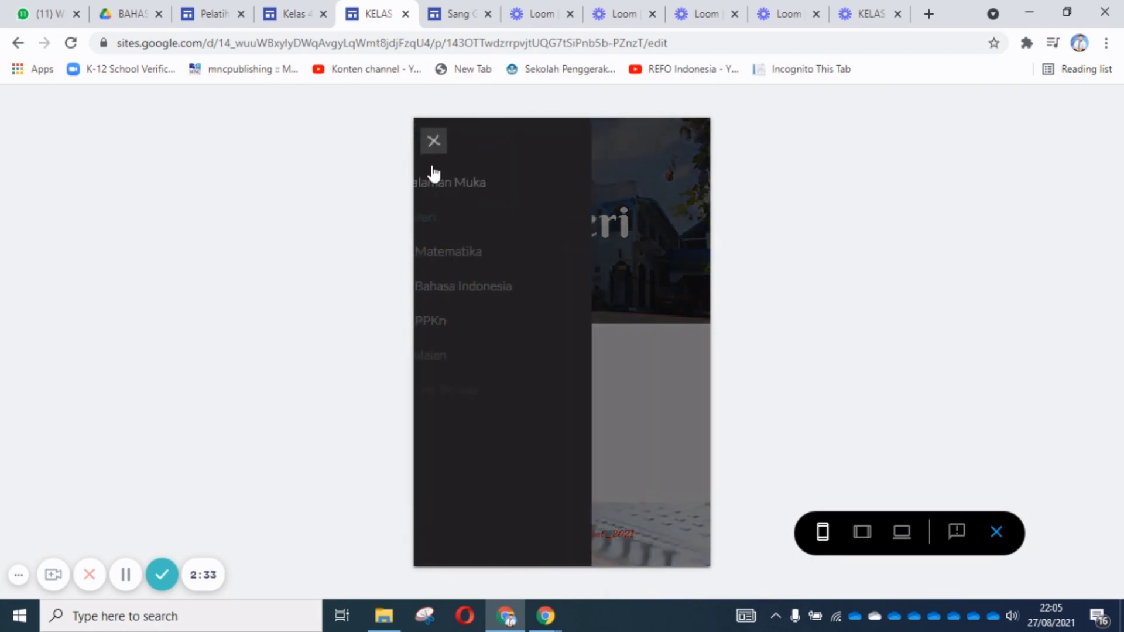
{"action": "left_click", "coordinate": [507, 240]}
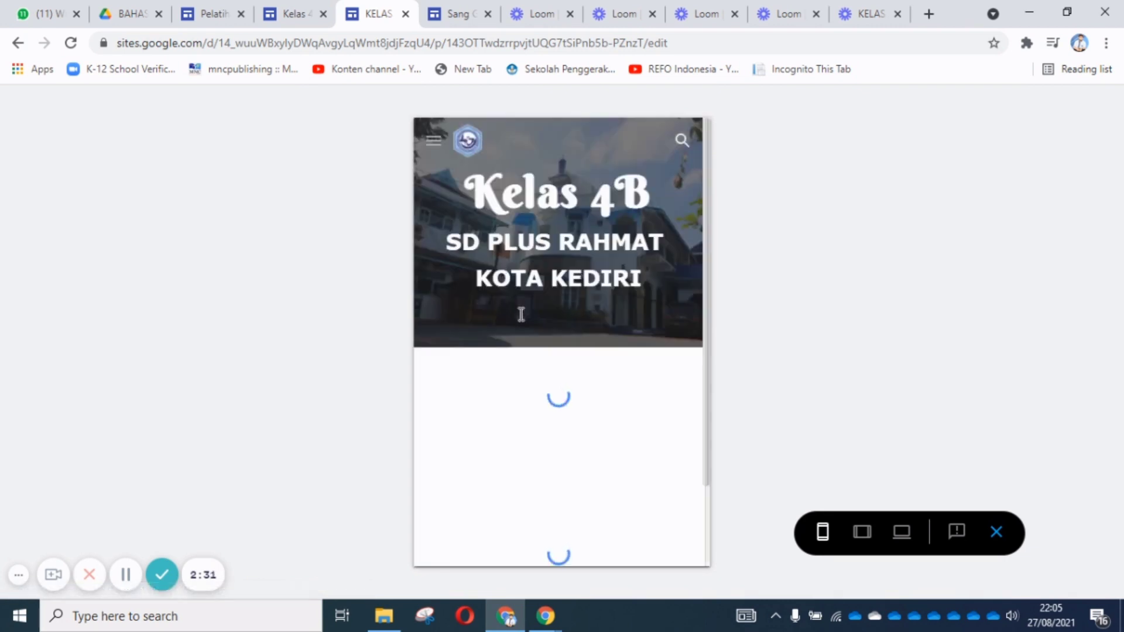
Test the Penilaian button in the phone preview, look through the linked page, return to Halaman Muka and exit the preview.
{"action": "scroll", "coordinate": [554, 430], "scroll_direction": "down", "scroll_amount": 5}
{"action": "scroll", "coordinate": [561, 508], "scroll_direction": "down", "scroll_amount": 7}
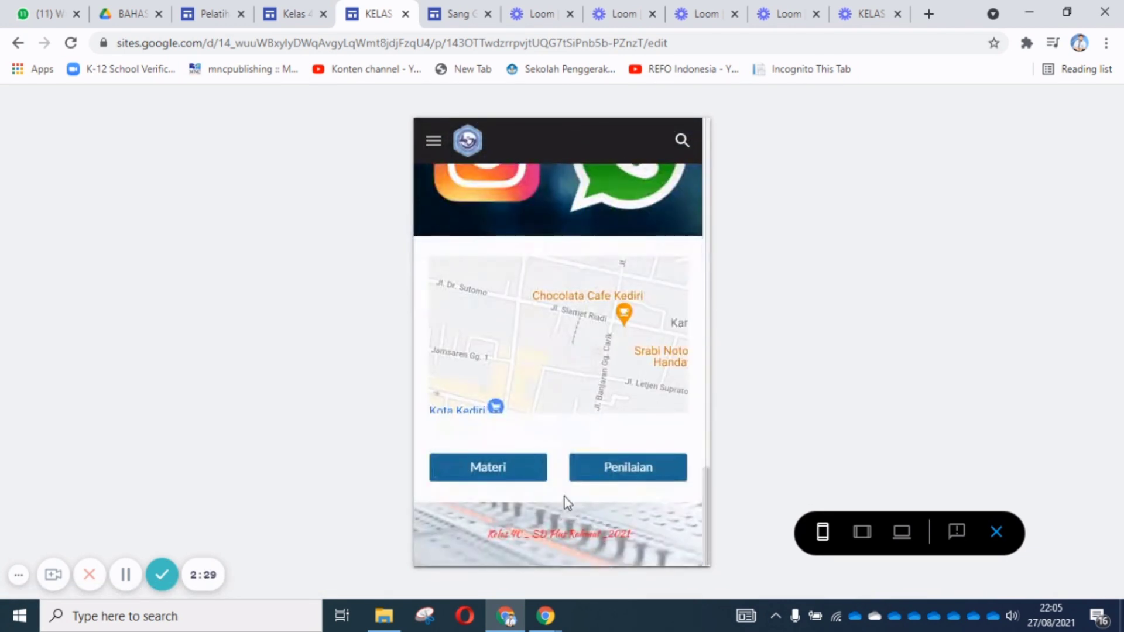
{"action": "left_click", "coordinate": [511, 471]}
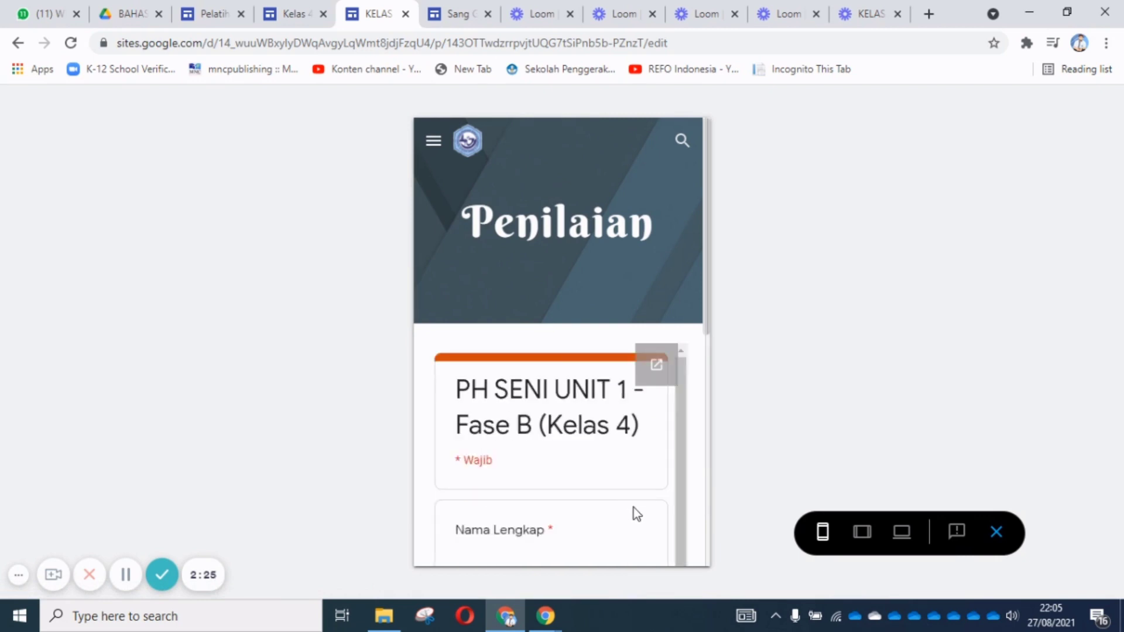
{"action": "scroll", "coordinate": [630, 513], "scroll_direction": "down", "scroll_amount": 10}
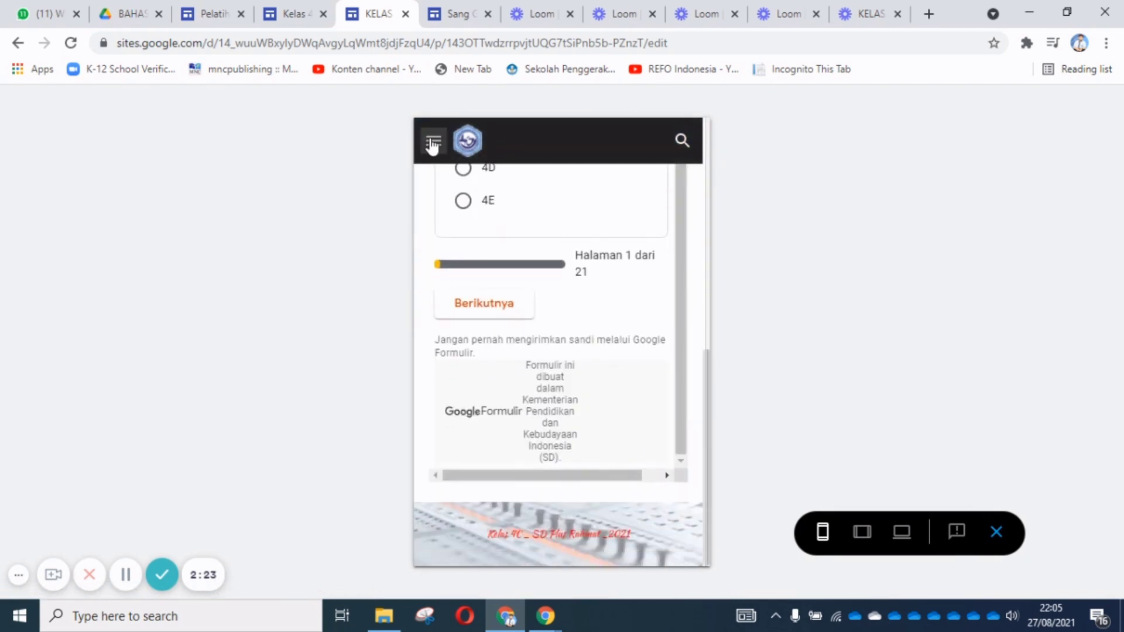
{"action": "left_click", "coordinate": [432, 143]}
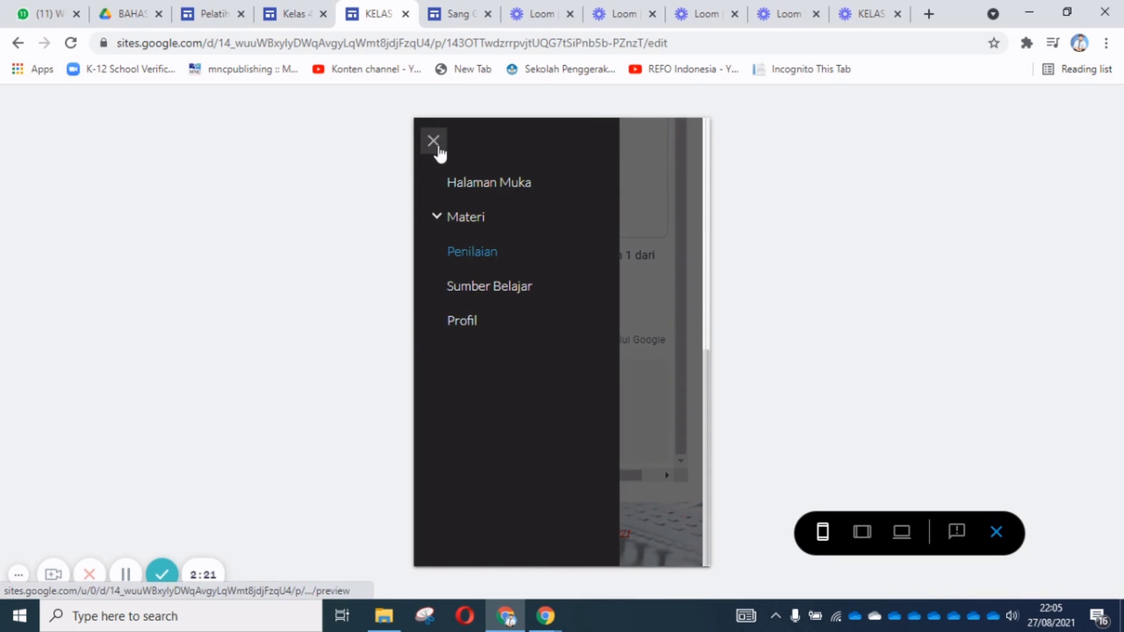
{"action": "left_click", "coordinate": [458, 183]}
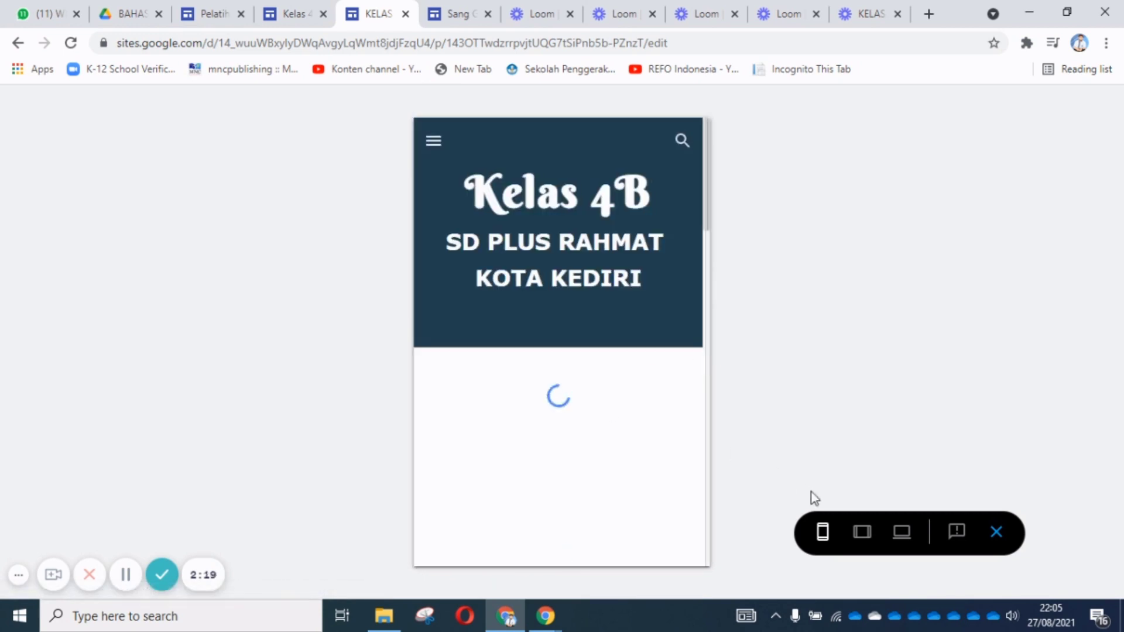
{"action": "left_click", "coordinate": [996, 532]}
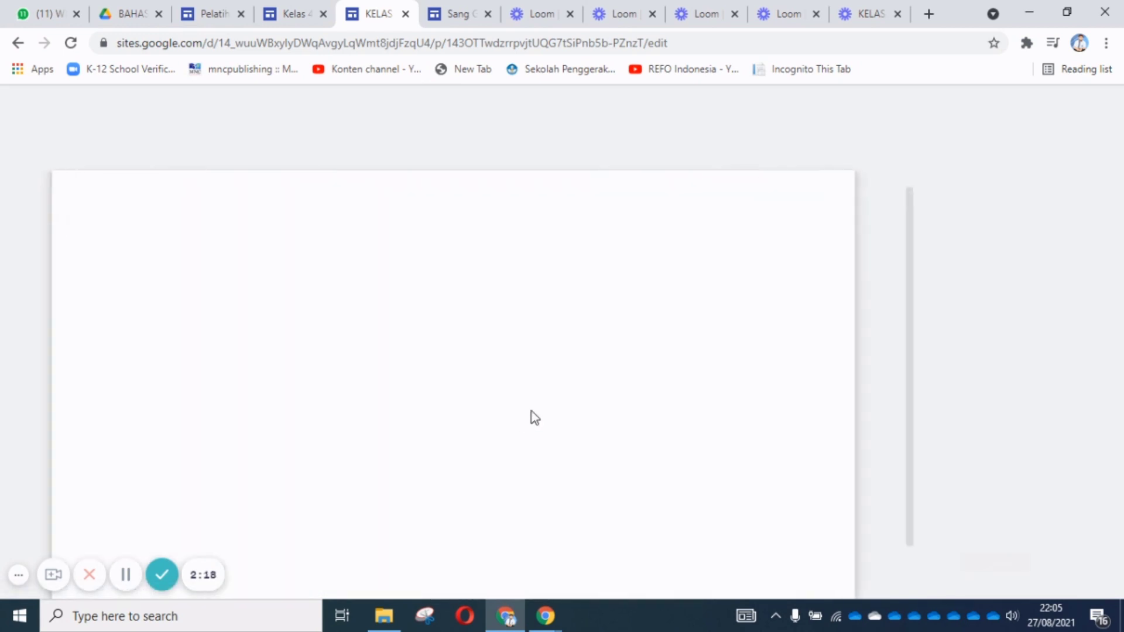
{"action": "scroll", "coordinate": [737, 404], "scroll_direction": "up", "scroll_amount": 6}
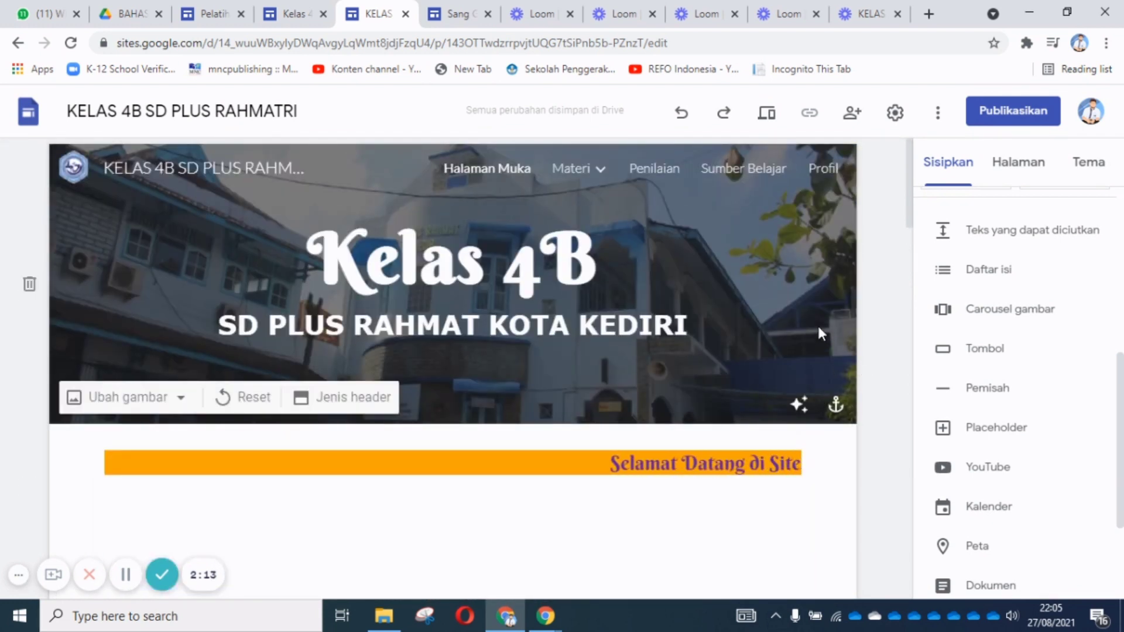
{"action": "scroll", "coordinate": [971, 384], "scroll_direction": "up", "scroll_amount": 5}
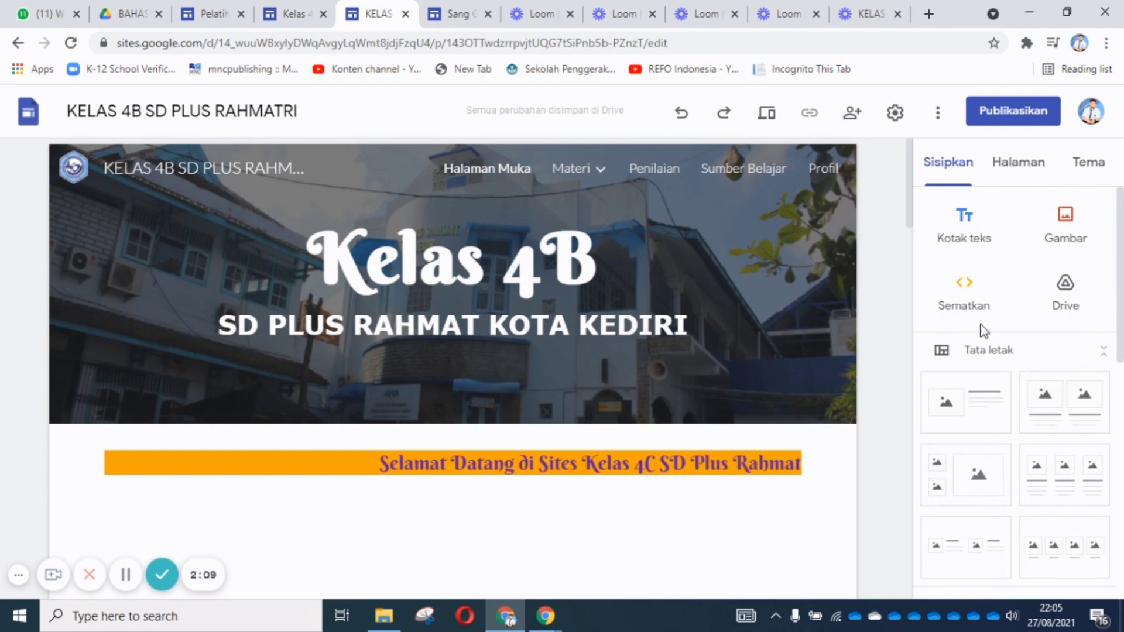
{"action": "scroll", "coordinate": [1015, 469], "scroll_direction": "down", "scroll_amount": 3}
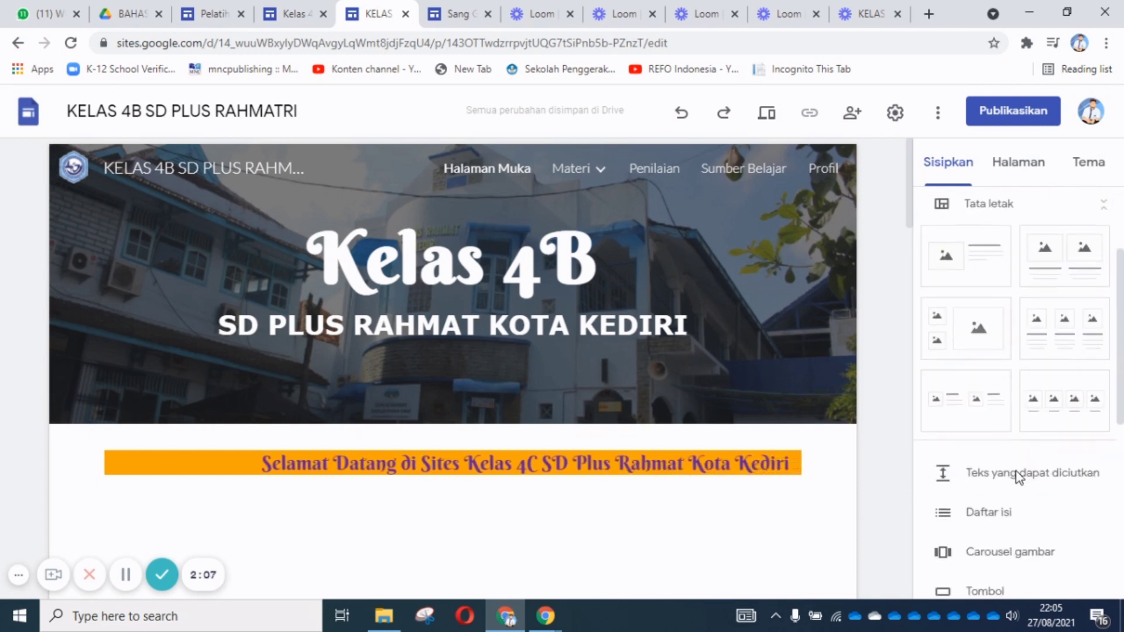
{"action": "scroll", "coordinate": [1018, 480], "scroll_direction": "up", "scroll_amount": 3}
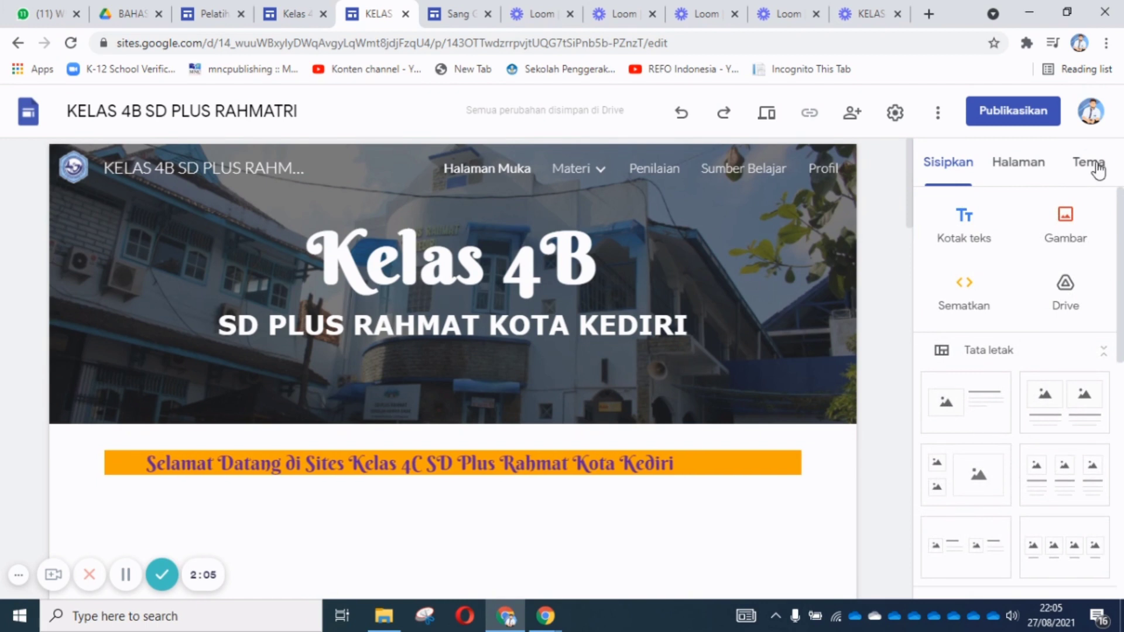
Try the Diplomat theme on the site and switch back to the Sederhana theme.
{"action": "left_click", "coordinate": [1096, 166]}
{"action": "scroll", "coordinate": [1024, 314], "scroll_direction": "down", "scroll_amount": 3}
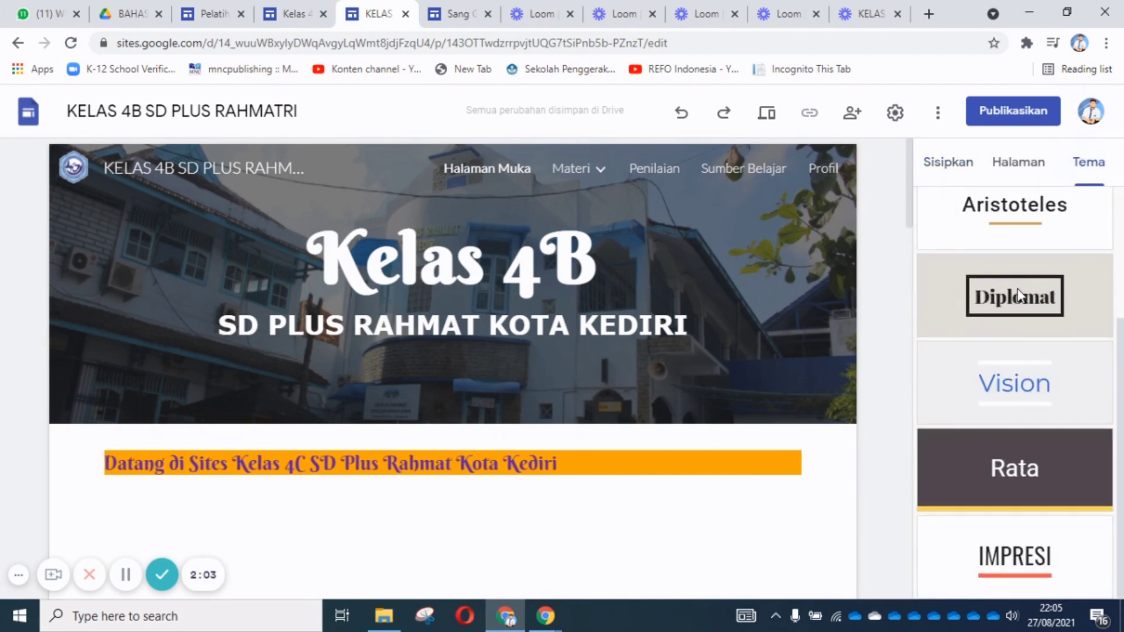
{"action": "left_click", "coordinate": [1015, 296]}
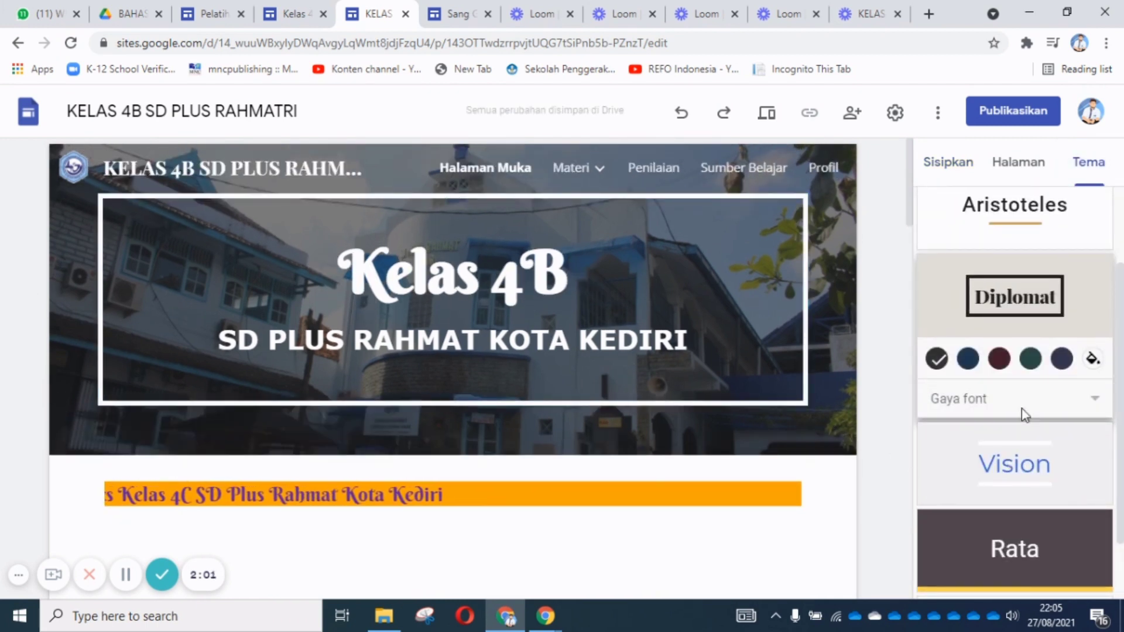
{"action": "scroll", "coordinate": [1021, 374], "scroll_direction": "up", "scroll_amount": 2}
{"action": "left_click", "coordinate": [1010, 254]}
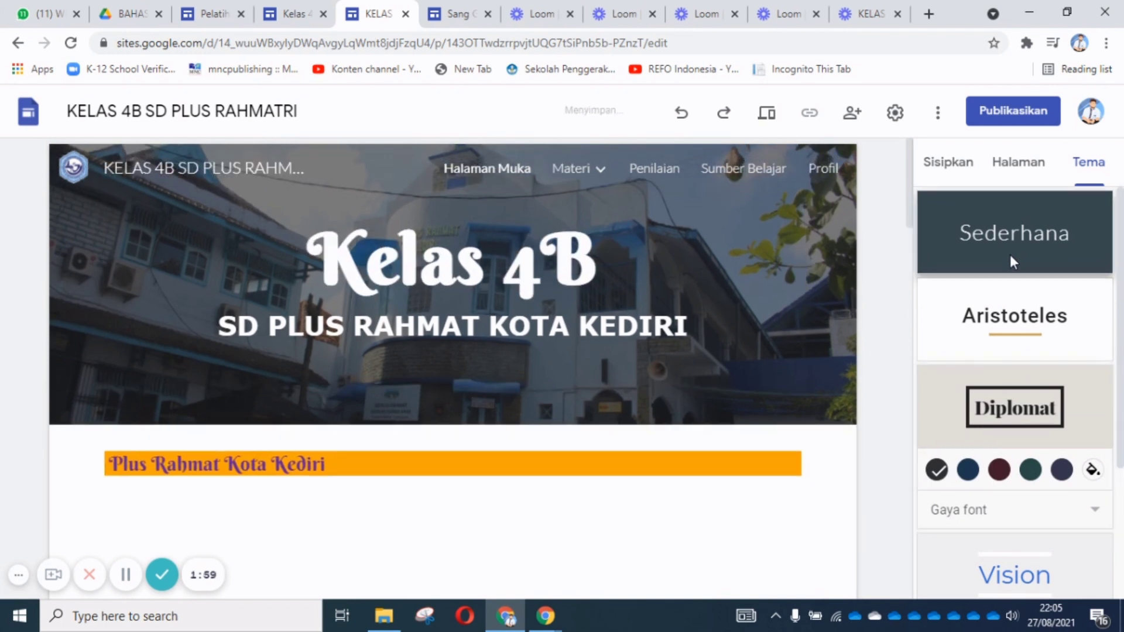
{"action": "scroll", "coordinate": [1018, 474], "scroll_direction": "down", "scroll_amount": 3}
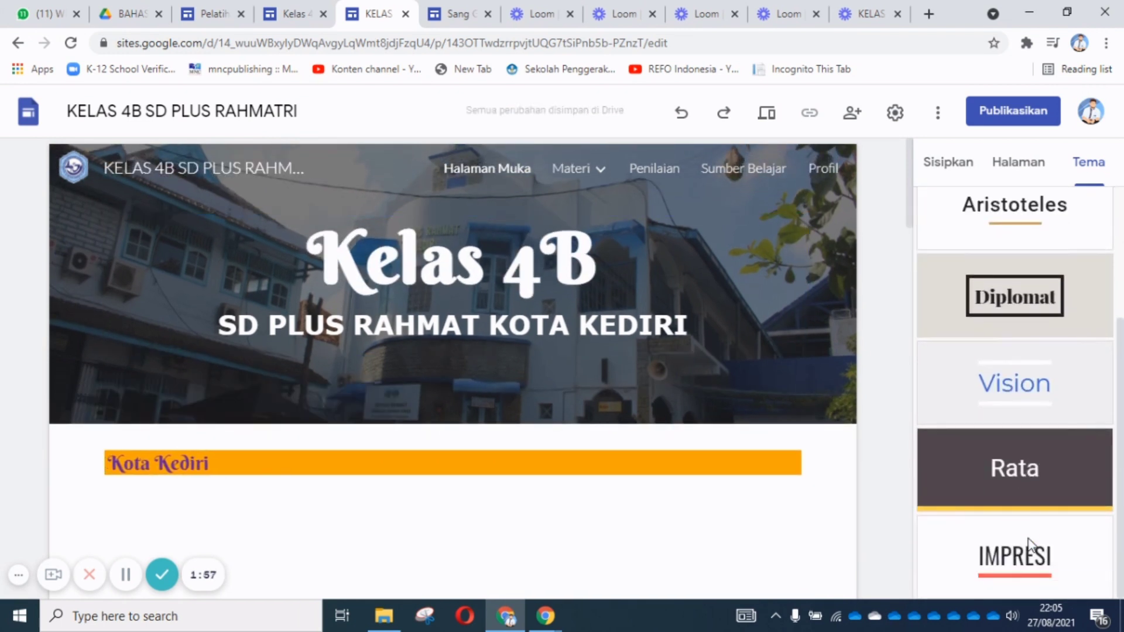
{"action": "scroll", "coordinate": [983, 310], "scroll_direction": "up", "scroll_amount": 3}
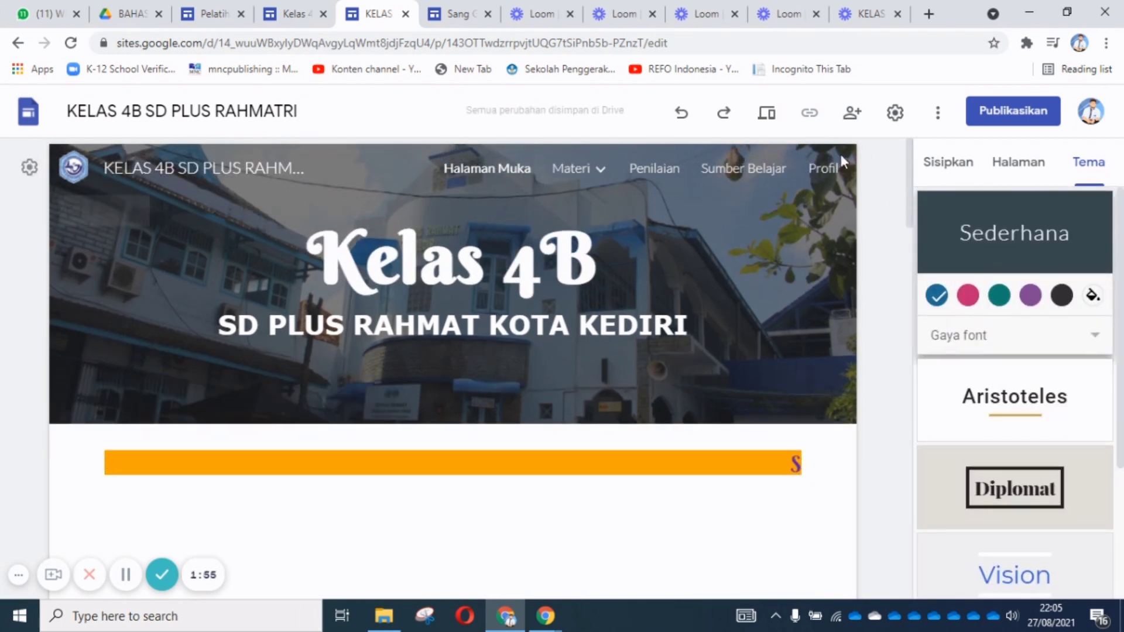
Share the site with a suggested contact outside the organisation as Editor, keeping the notification to the person enabled.
{"action": "left_click", "coordinate": [850, 111]}
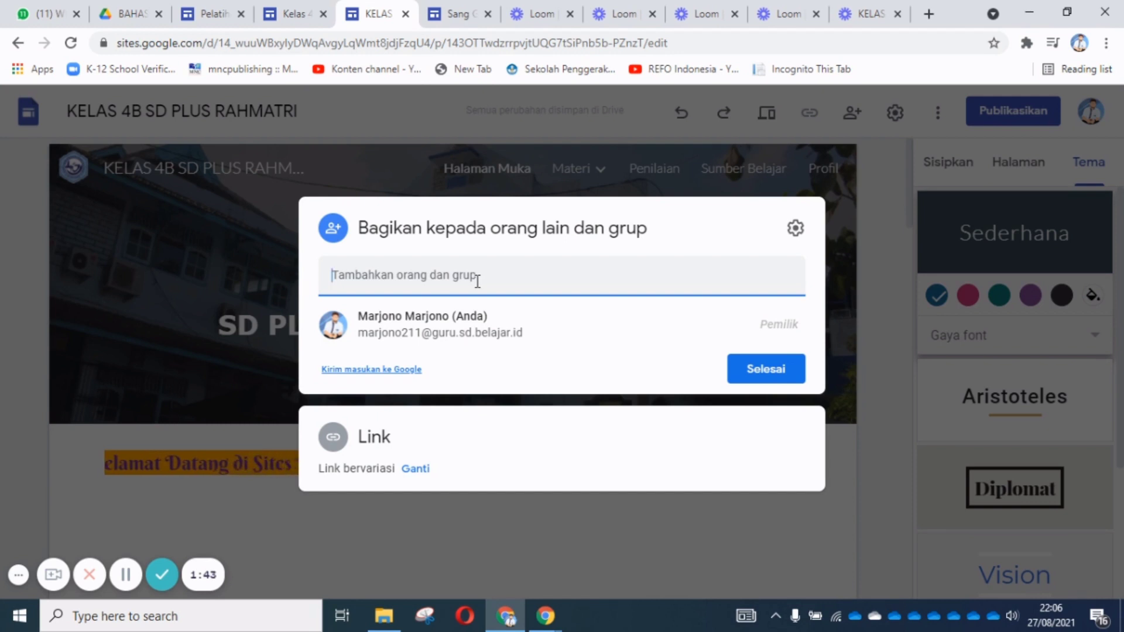
{"action": "left_click", "coordinate": [392, 282]}
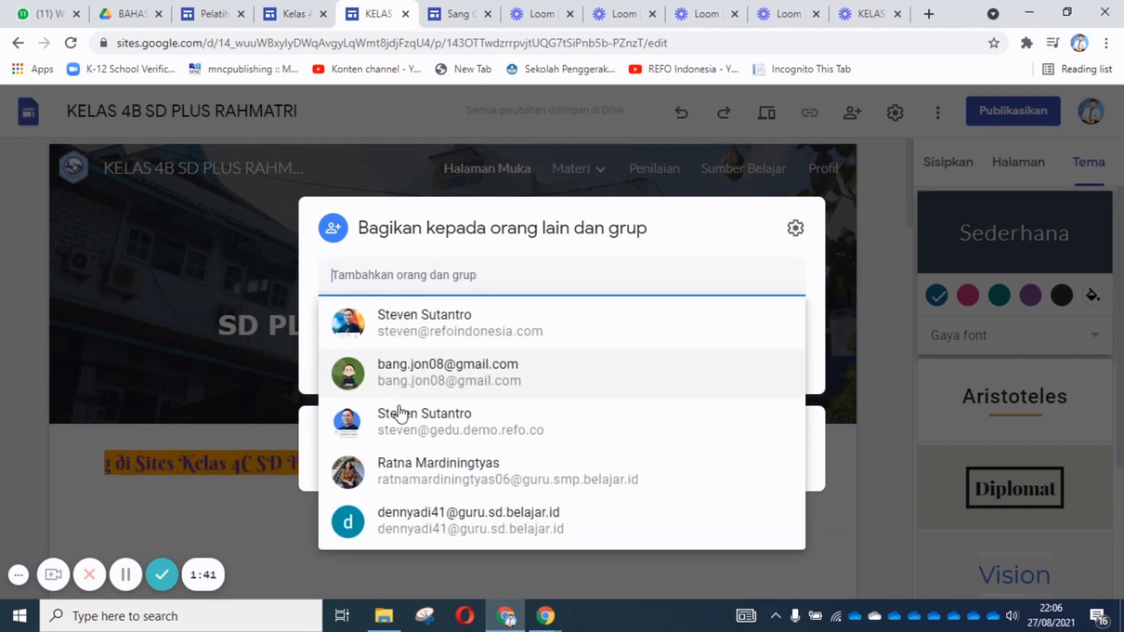
{"action": "left_click", "coordinate": [452, 382]}
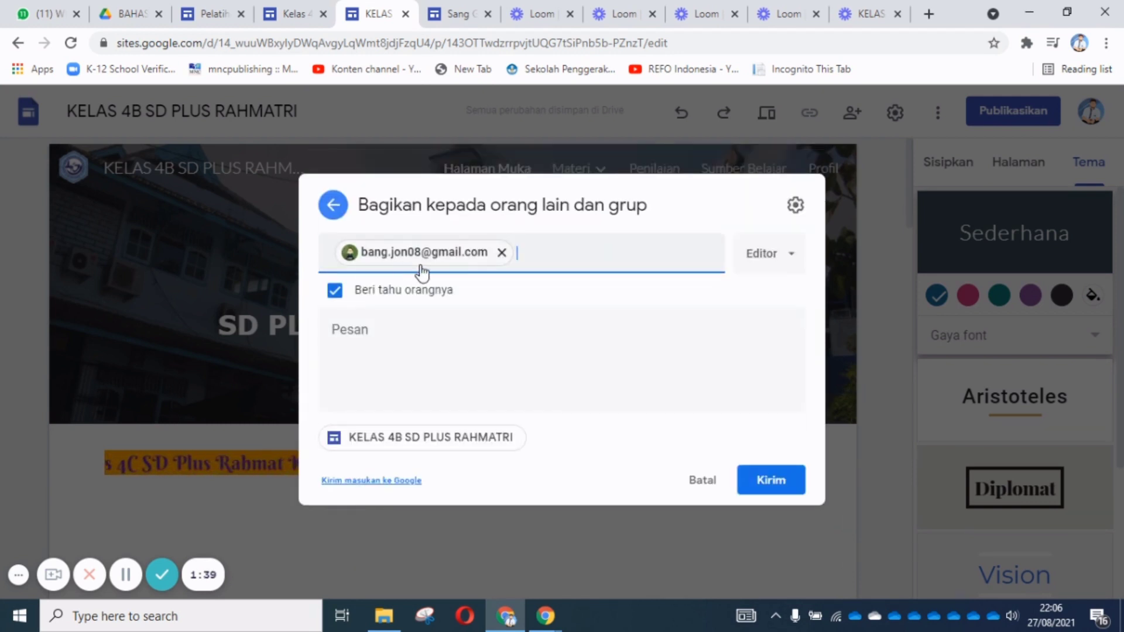
{"action": "left_click", "coordinate": [791, 256]}
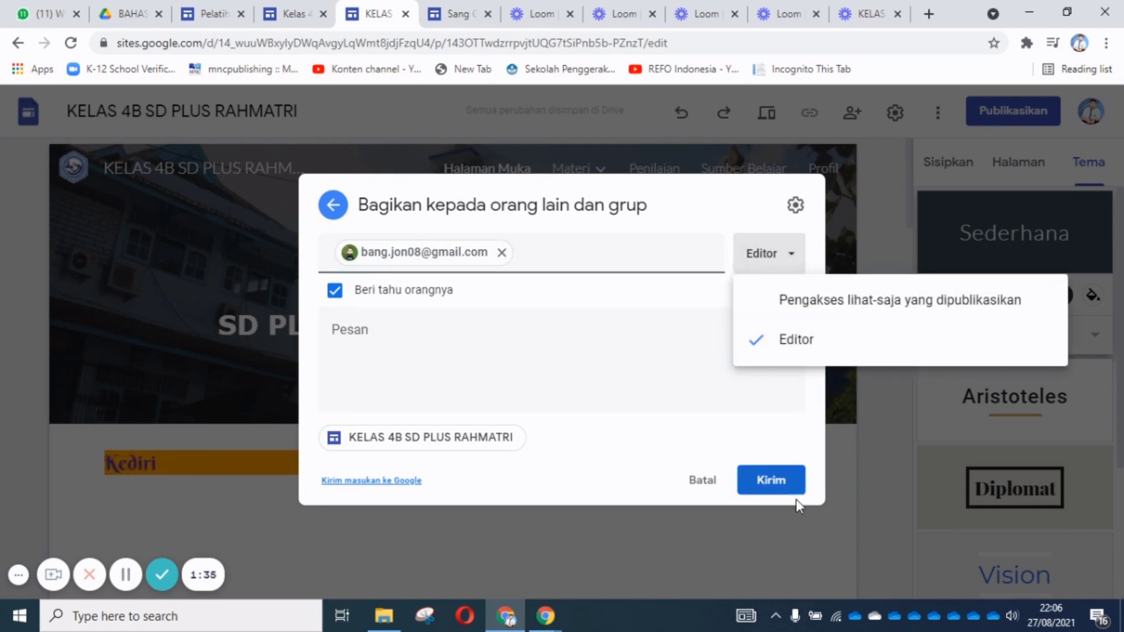
{"action": "left_click", "coordinate": [781, 491]}
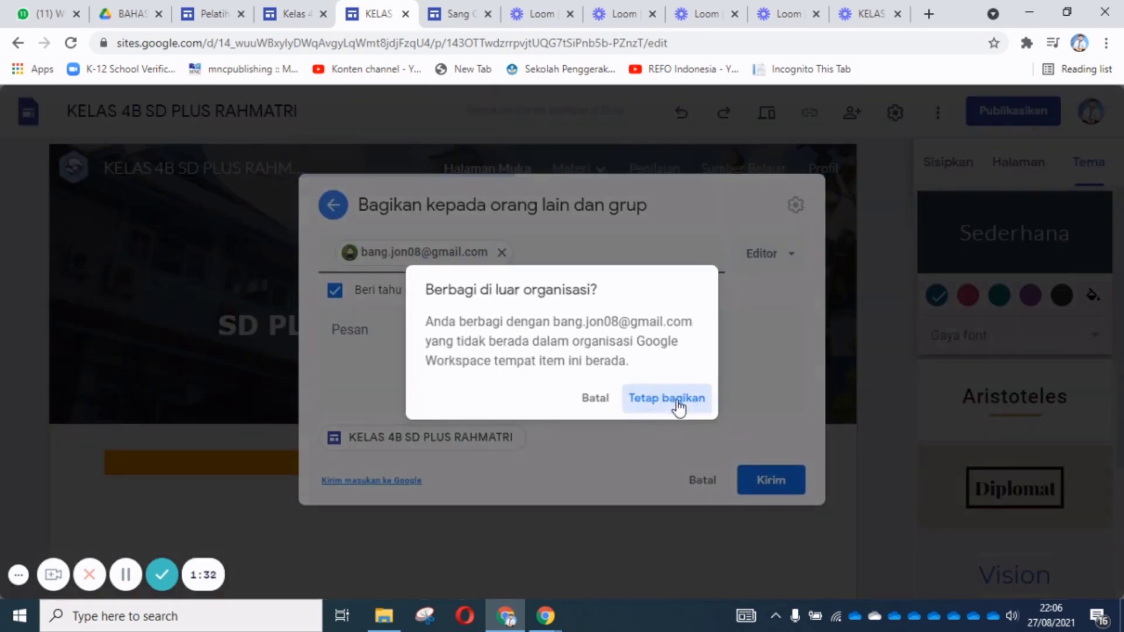
{"action": "left_click", "coordinate": [673, 398]}
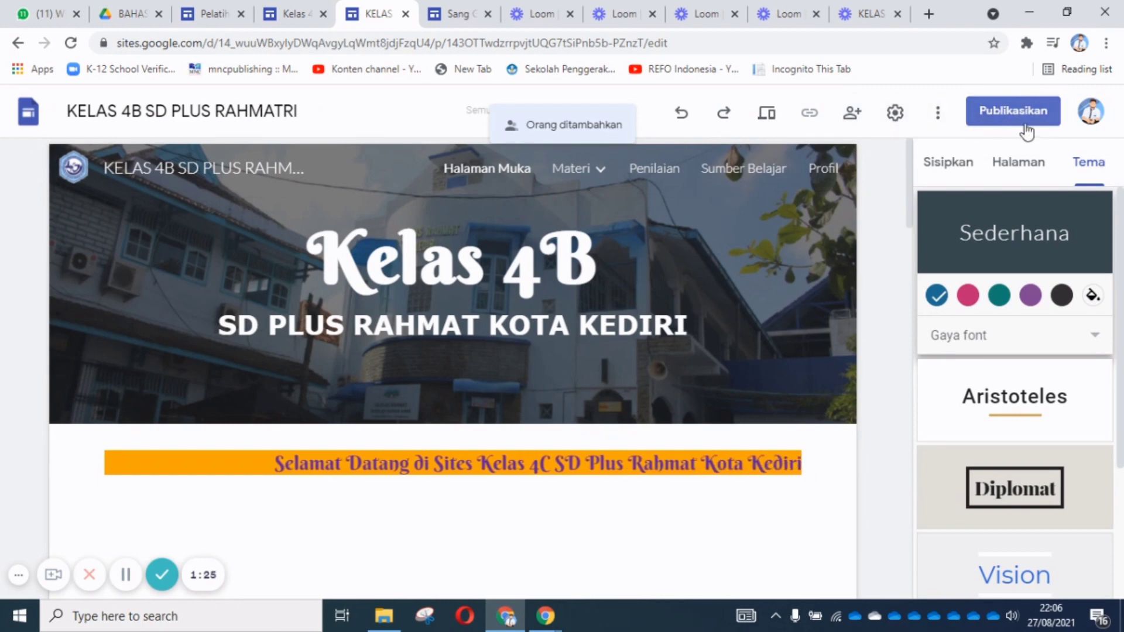
Set the site's web address to kelas4bsdplusrahmat in the publishing settings and highlight the full resulting URL.
{"action": "left_click", "coordinate": [995, 116]}
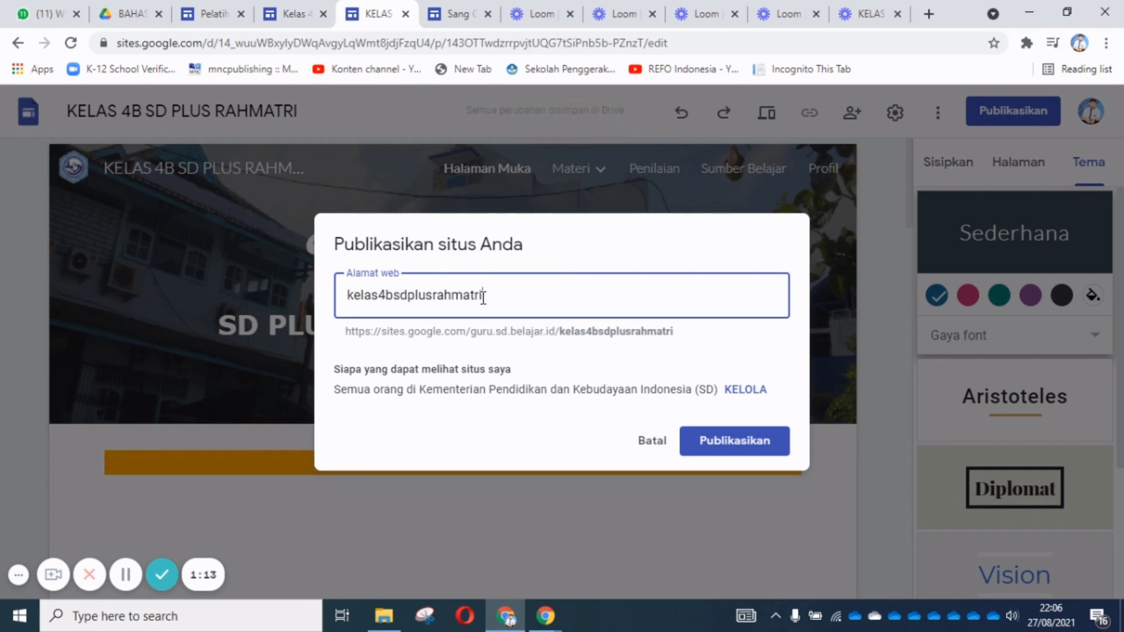
{"action": "key", "text": "BackSpace"}
{"action": "key", "text": "BackSpace"}
{"action": "left_click_drag", "start_coordinate": [348, 331], "coordinate": [450, 332]}
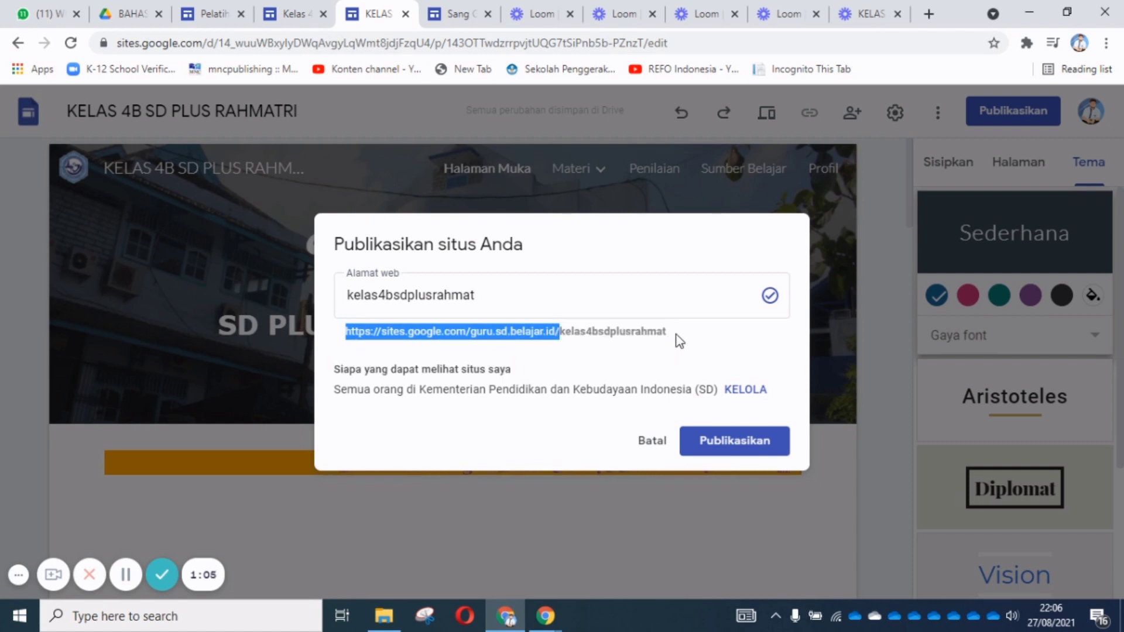
{"action": "left_click_drag", "start_coordinate": [662, 332], "coordinate": [666, 339]}
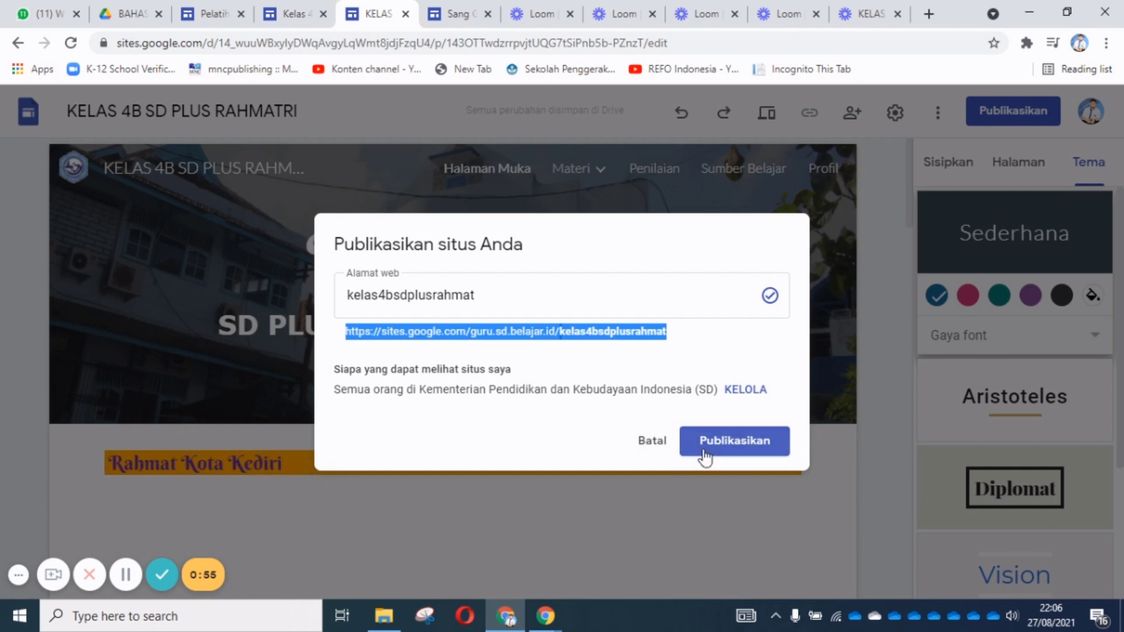
Change the link access of the published site to Publik, leaving the draft restricted.
{"action": "left_click", "coordinate": [731, 392]}
{"action": "left_click", "coordinate": [852, 113]}
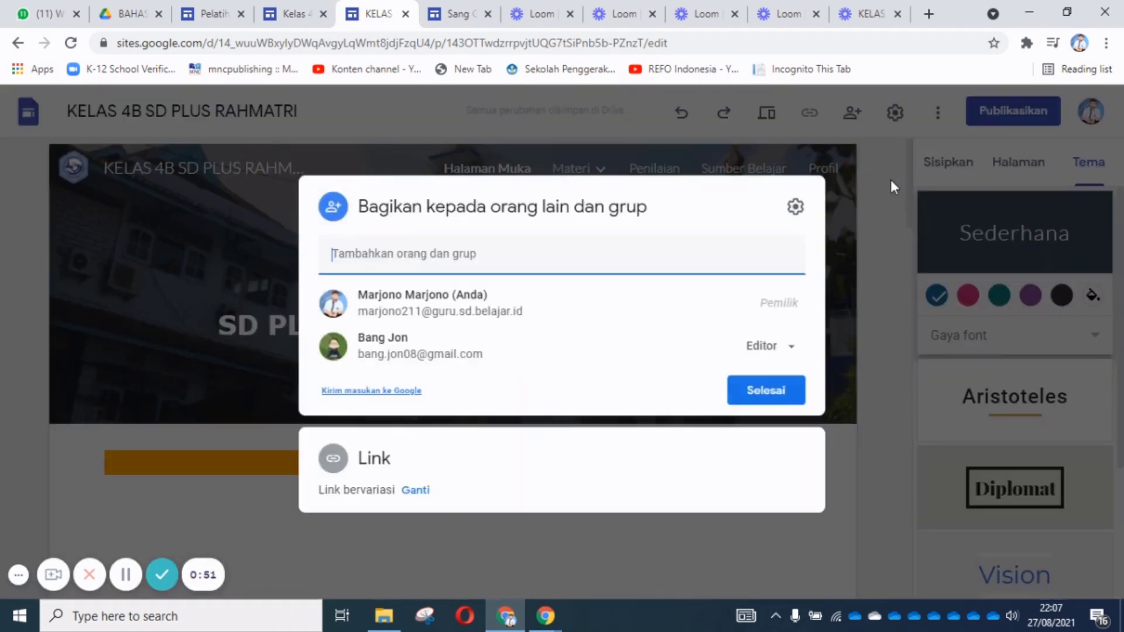
{"action": "left_click", "coordinate": [408, 492]}
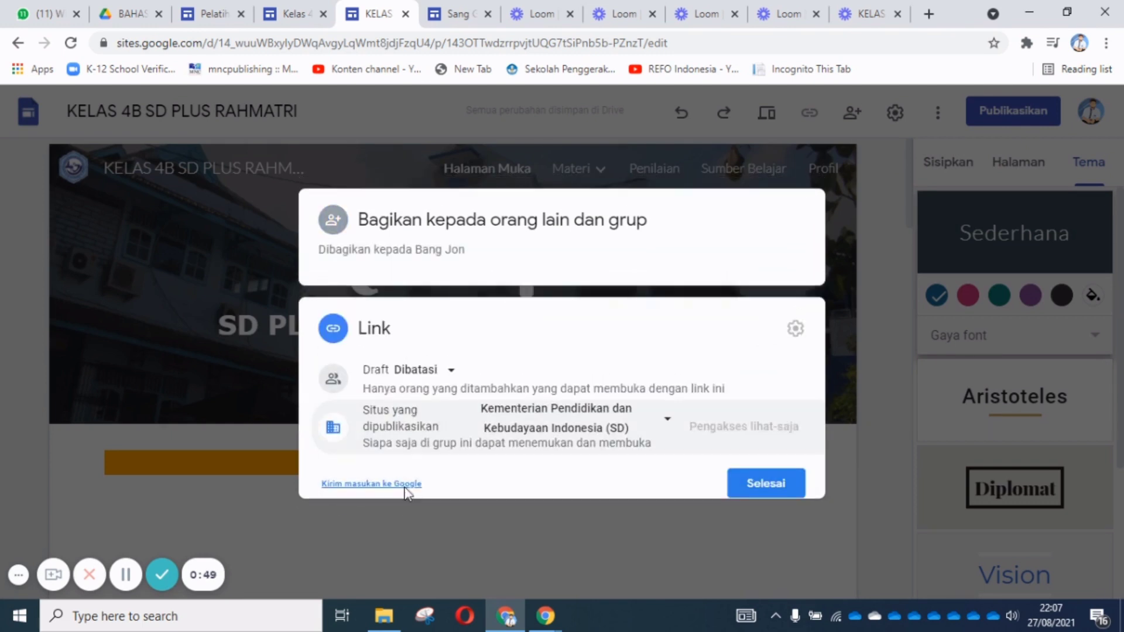
{"action": "left_click", "coordinate": [662, 418]}
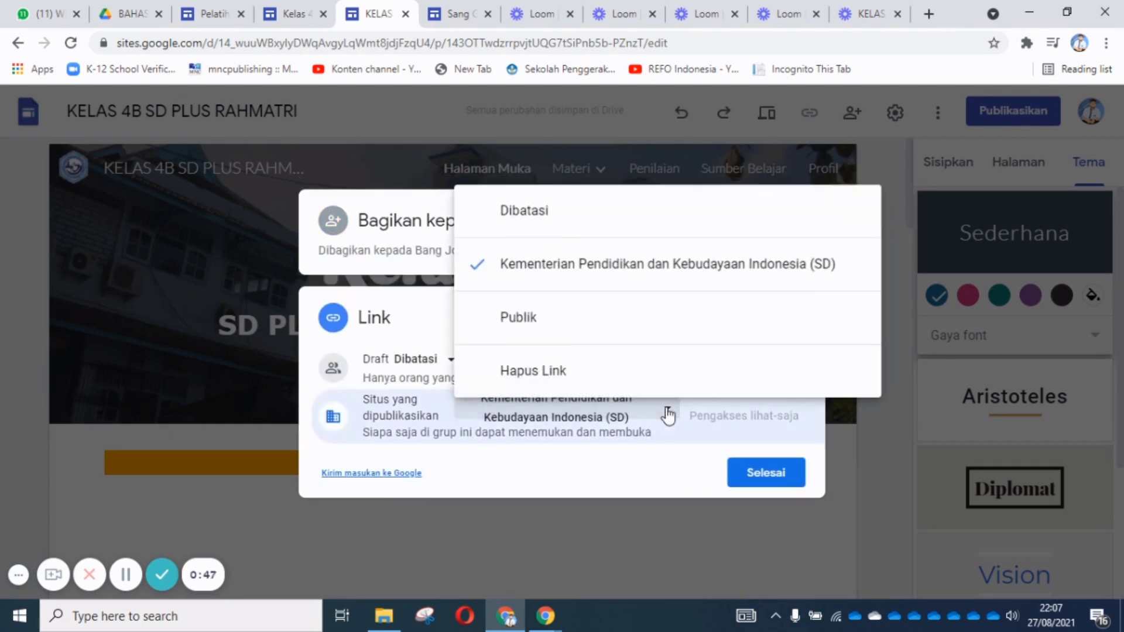
{"action": "left_click", "coordinate": [534, 322]}
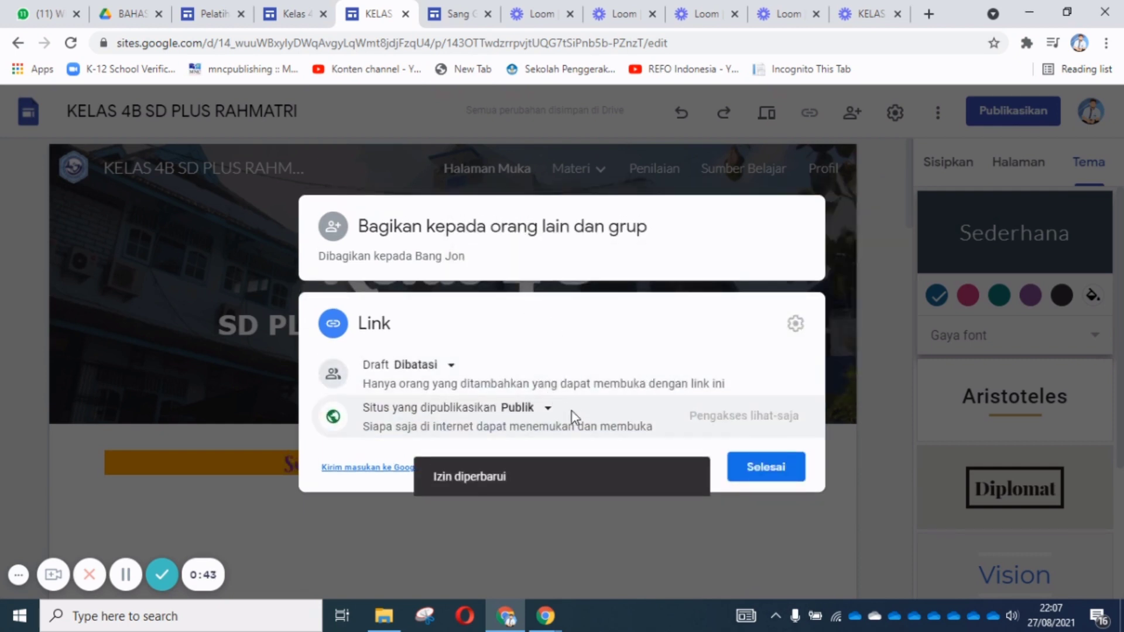
{"action": "left_click", "coordinate": [749, 470]}
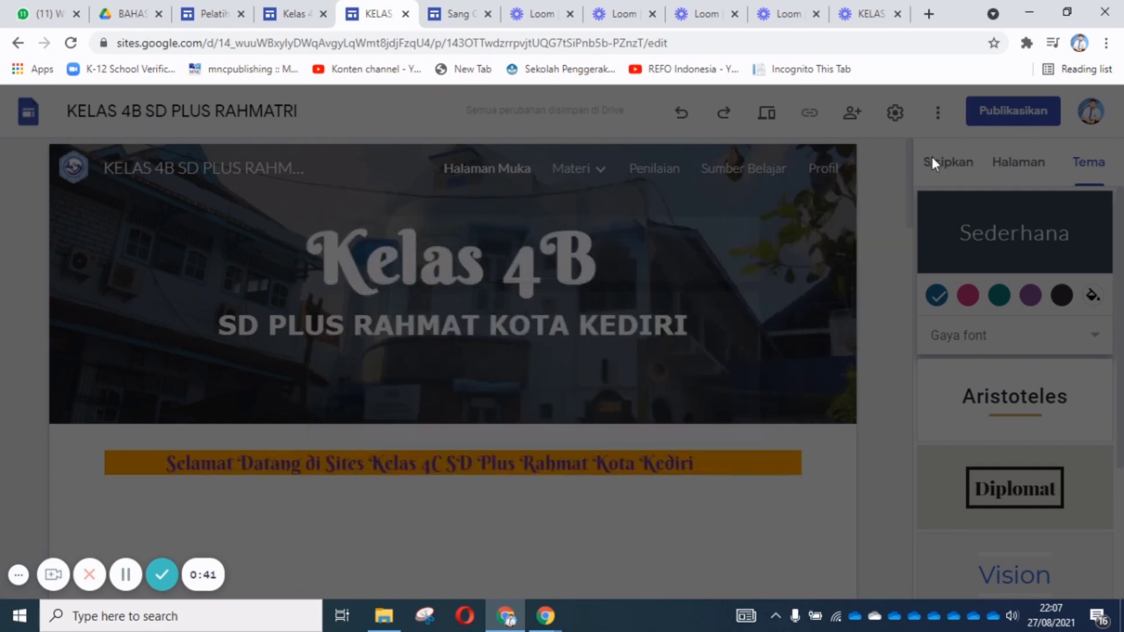
Publish the site at the address kelas4bsdplusrahmat and copy the published site link.
{"action": "left_click", "coordinate": [989, 114]}
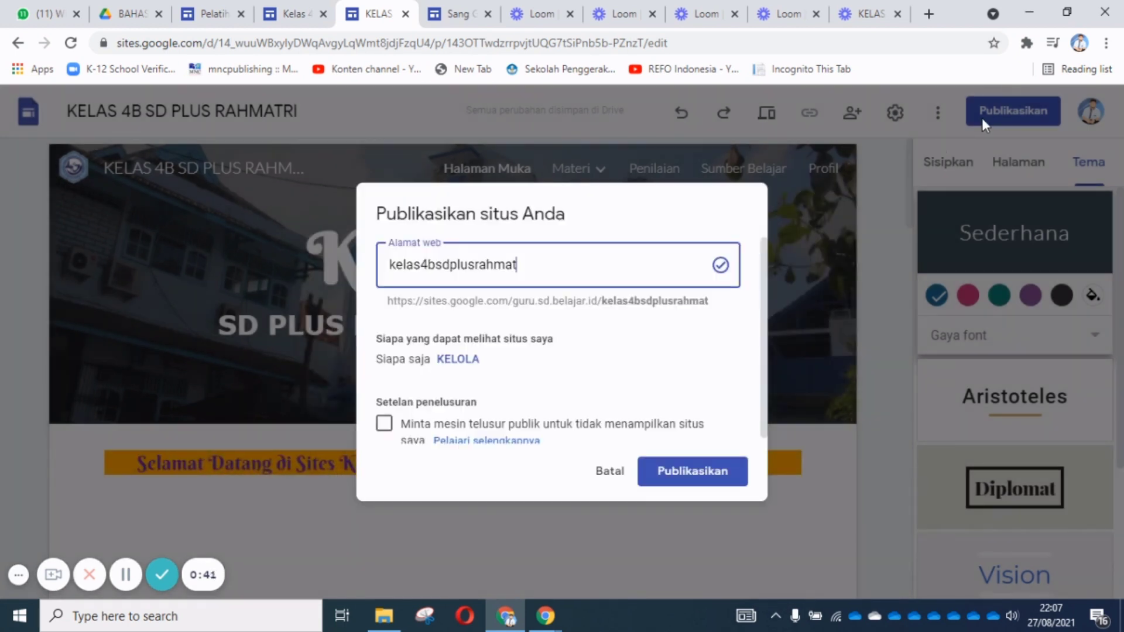
{"action": "left_click", "coordinate": [664, 472]}
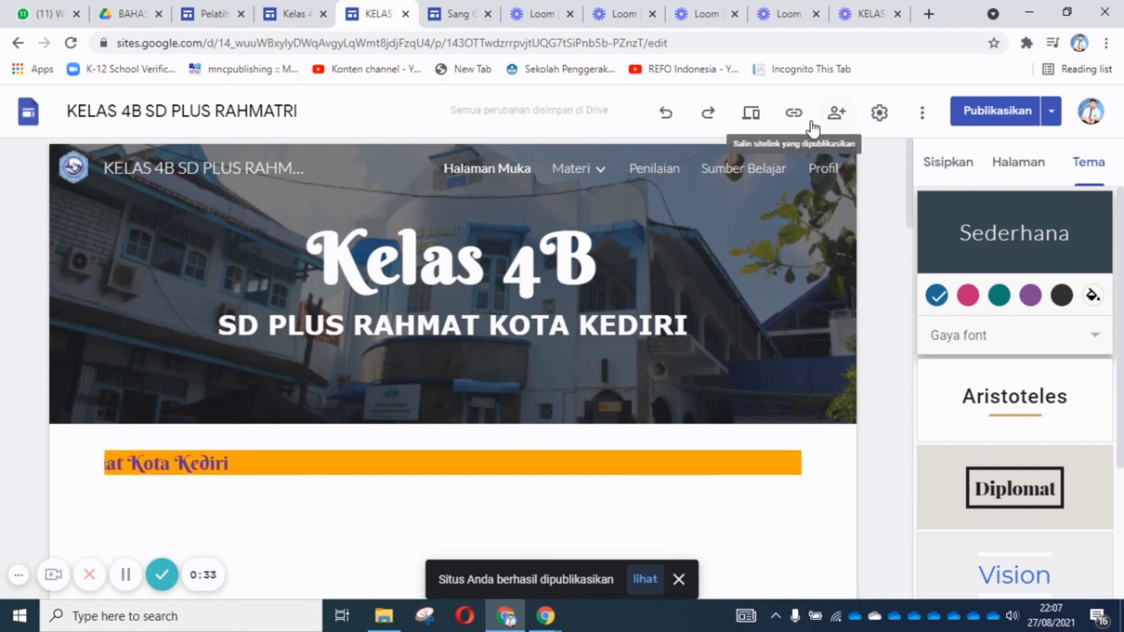
{"action": "left_click", "coordinate": [794, 117]}
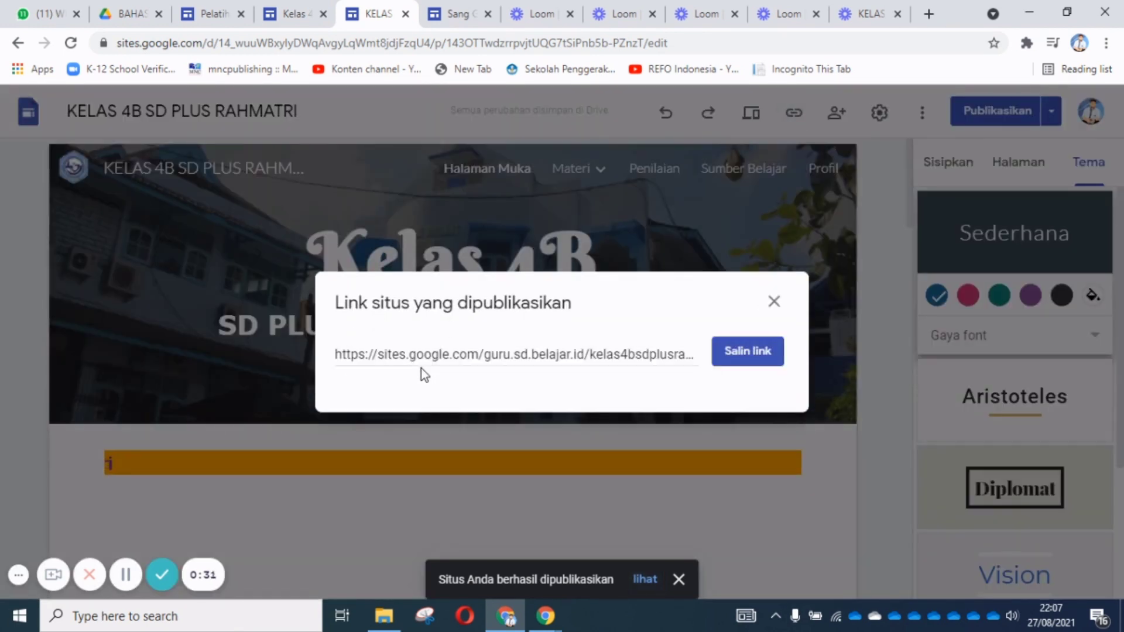
{"action": "left_click", "coordinate": [734, 353]}
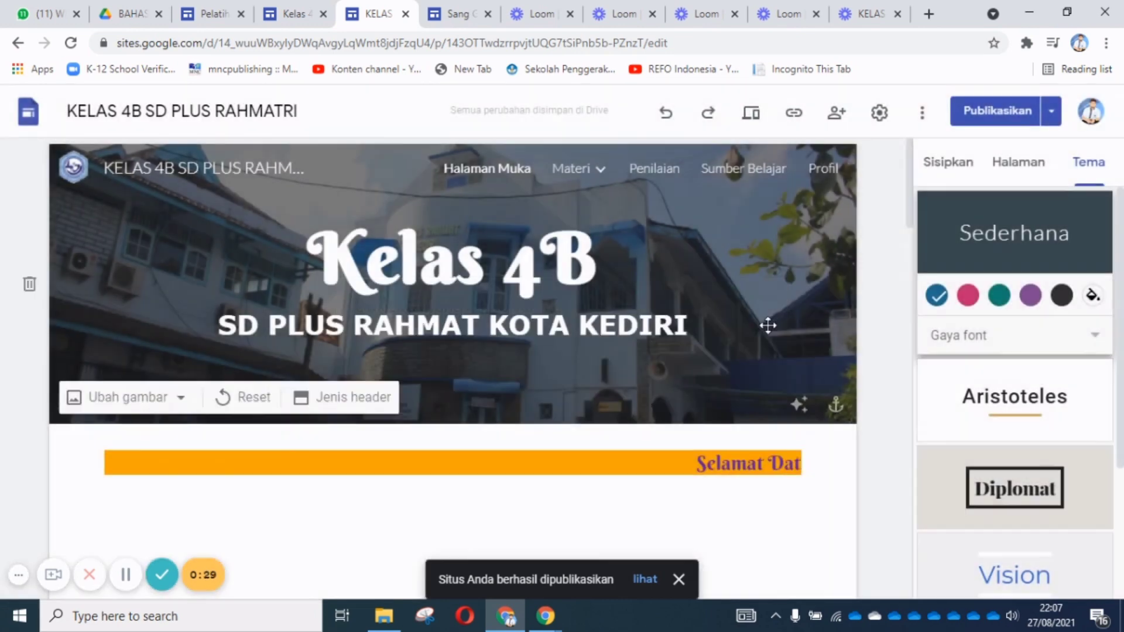
Open the published site in a new browser tab using the copied link.
{"action": "left_click", "coordinate": [927, 18]}
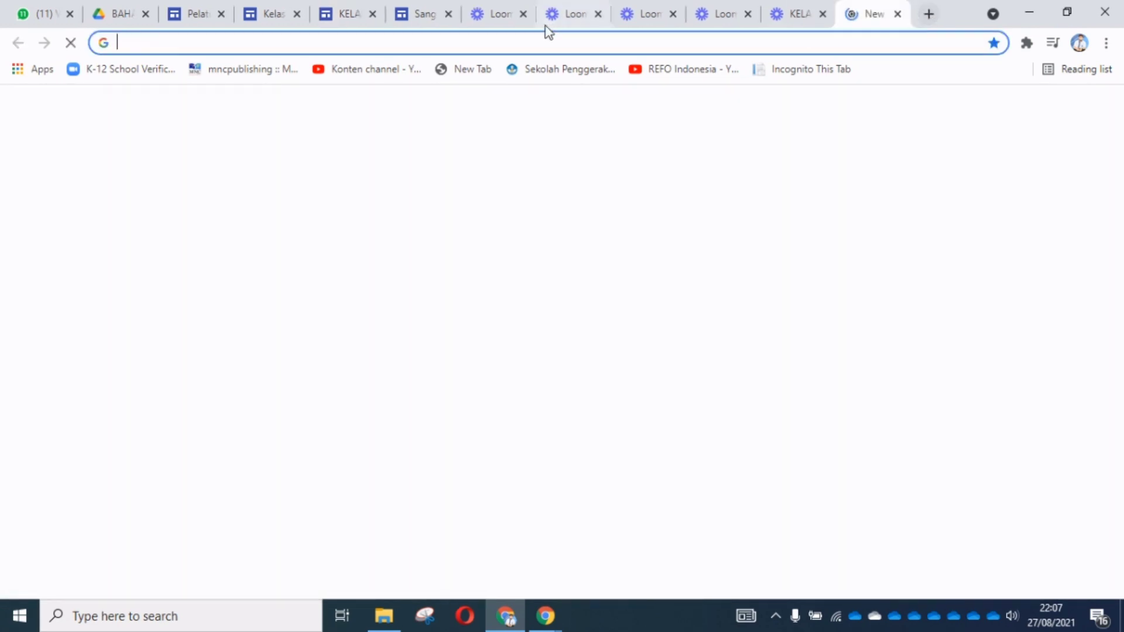
{"action": "left_click", "coordinate": [520, 41]}
{"action": "key", "text": "ctrl+v"}
{"action": "key", "text": "Return"}
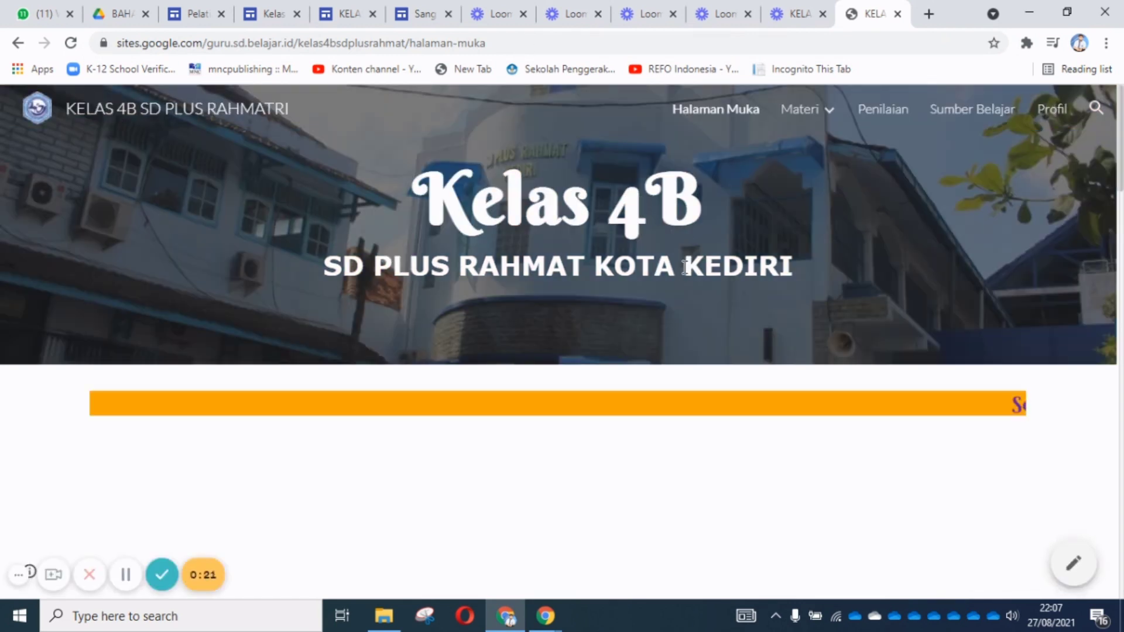
Review the published Halaman Muka down to the map, test the Facebook icon's link and return to the site.
{"action": "scroll", "coordinate": [709, 206], "scroll_direction": "down", "scroll_amount": 6}
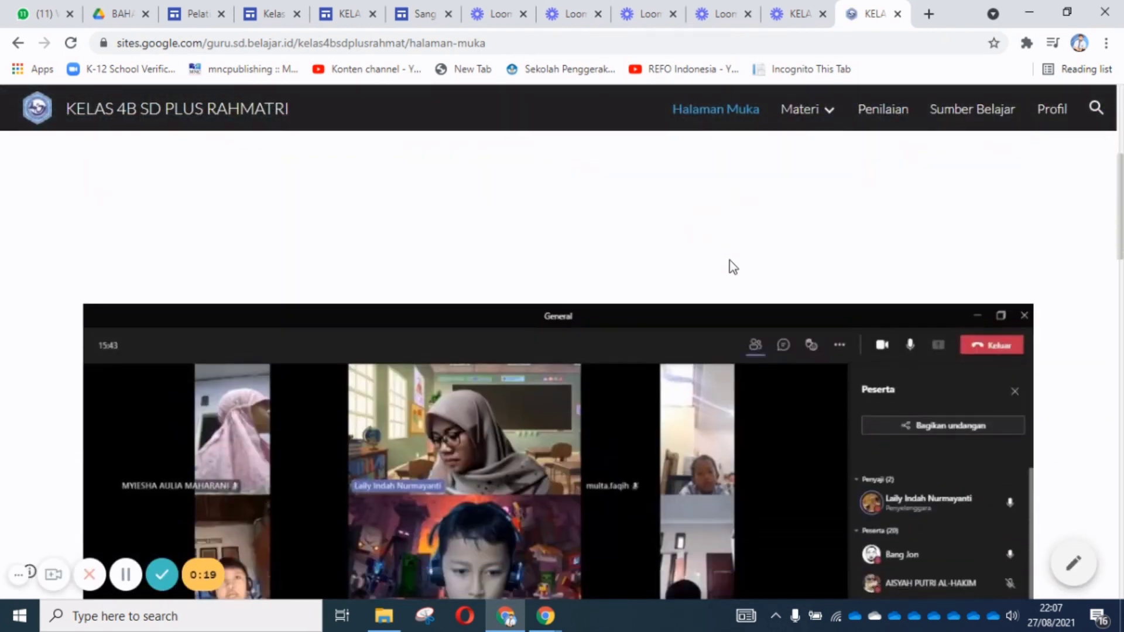
{"action": "scroll", "coordinate": [738, 290], "scroll_direction": "down", "scroll_amount": 12}
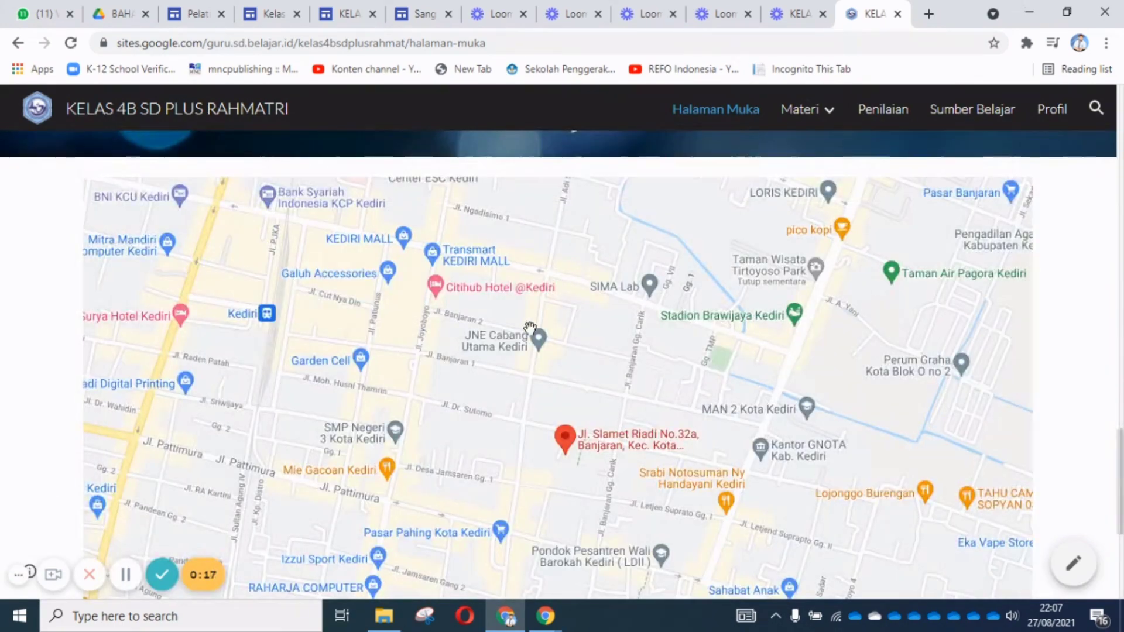
{"action": "scroll", "coordinate": [530, 328], "scroll_direction": "up", "scroll_amount": 3}
{"action": "left_click", "coordinate": [167, 271]}
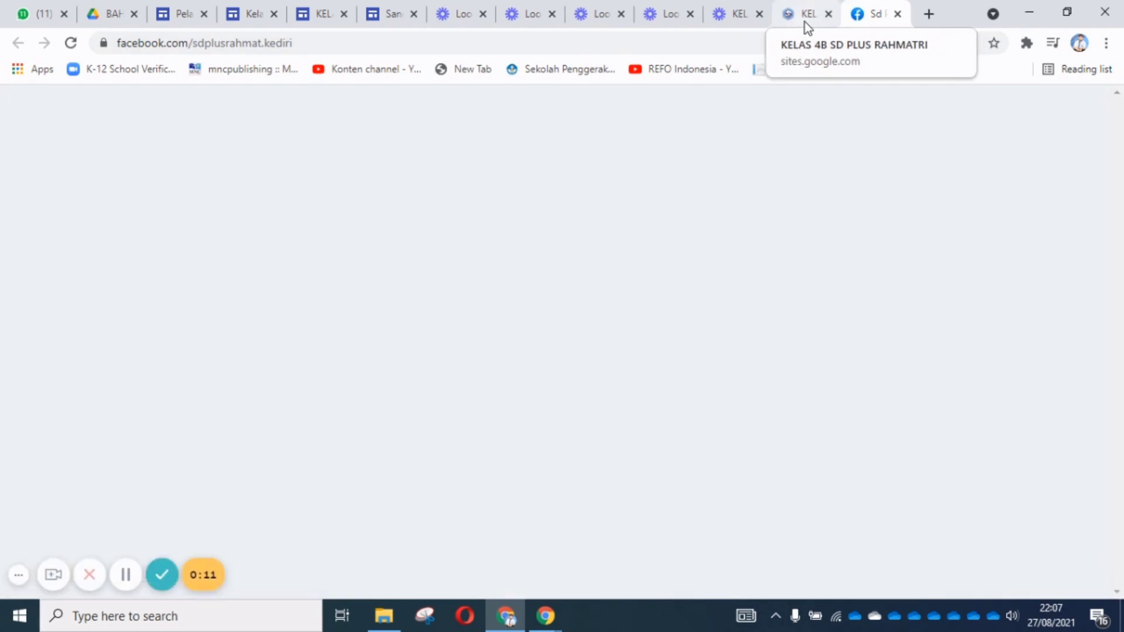
{"action": "left_click", "coordinate": [805, 22]}
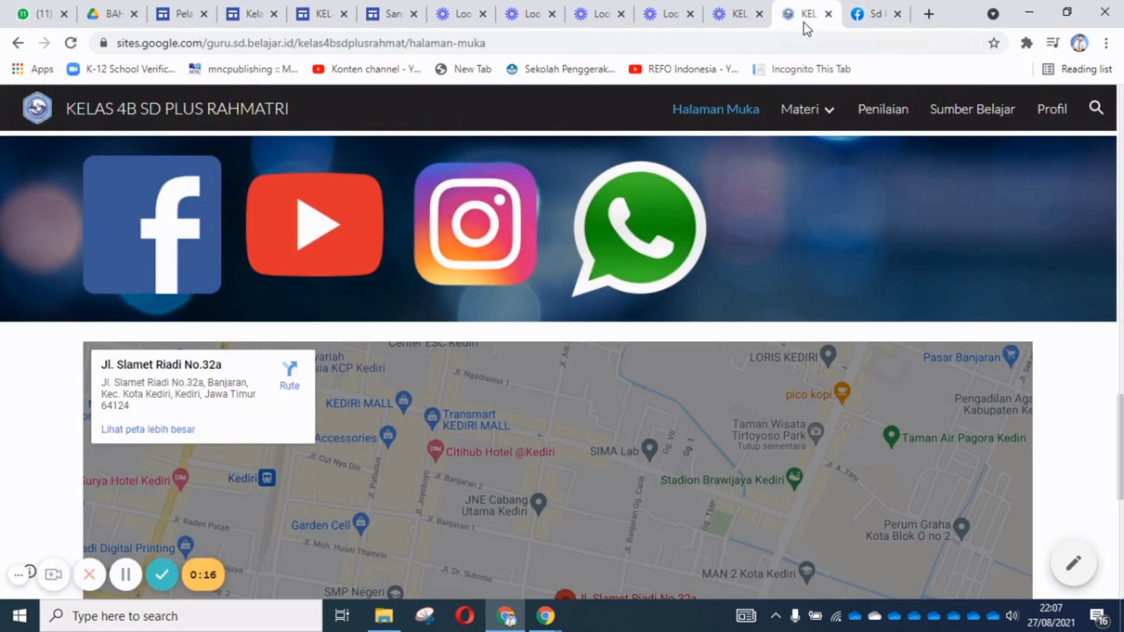
Open the Bahasa Indonesia page under Materi and review its embedded slides.
{"action": "scroll", "coordinate": [763, 301], "scroll_direction": "up", "scroll_amount": 5}
{"action": "scroll", "coordinate": [784, 222], "scroll_direction": "up", "scroll_amount": 8}
{"action": "mouse_move", "coordinate": [806, 110]}
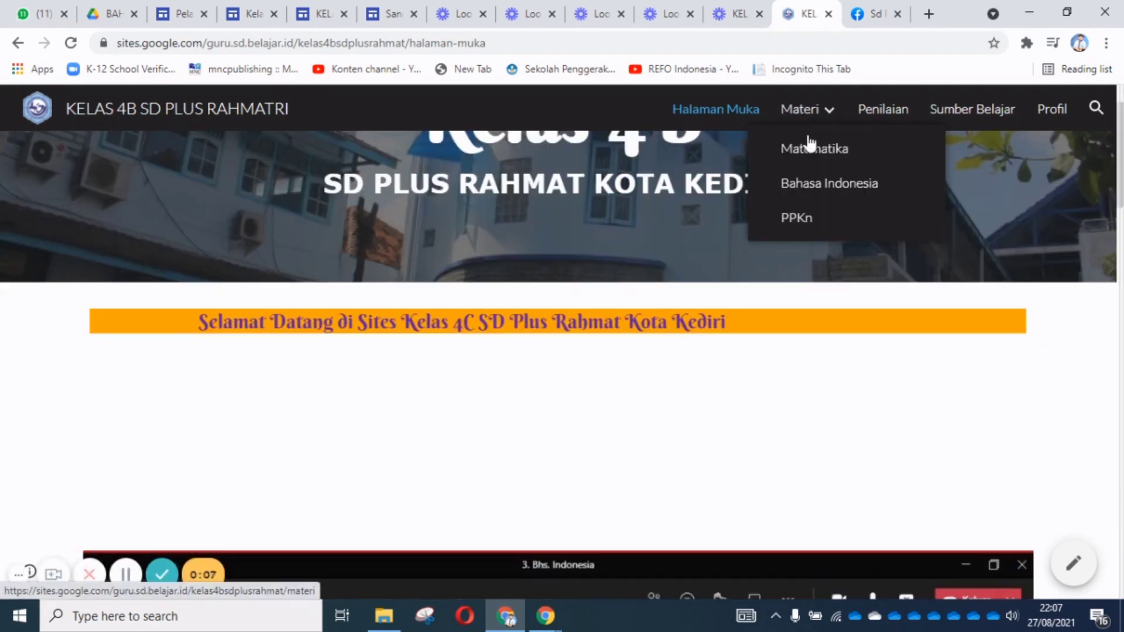
{"action": "left_click", "coordinate": [816, 190]}
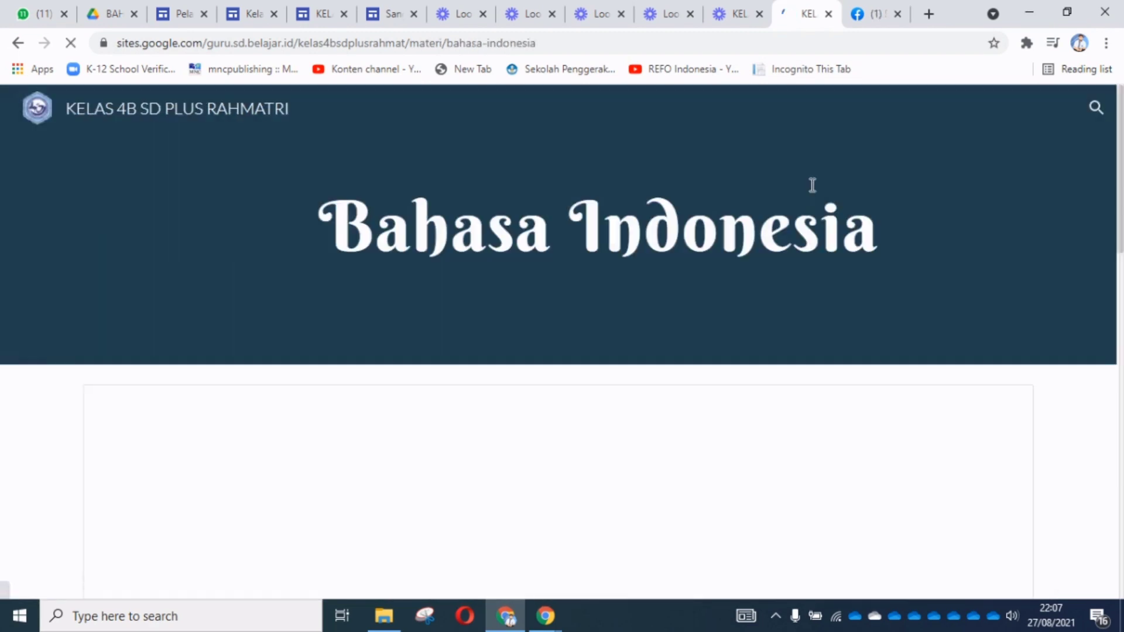
{"action": "scroll", "coordinate": [811, 236], "scroll_direction": "down", "scroll_amount": 5}
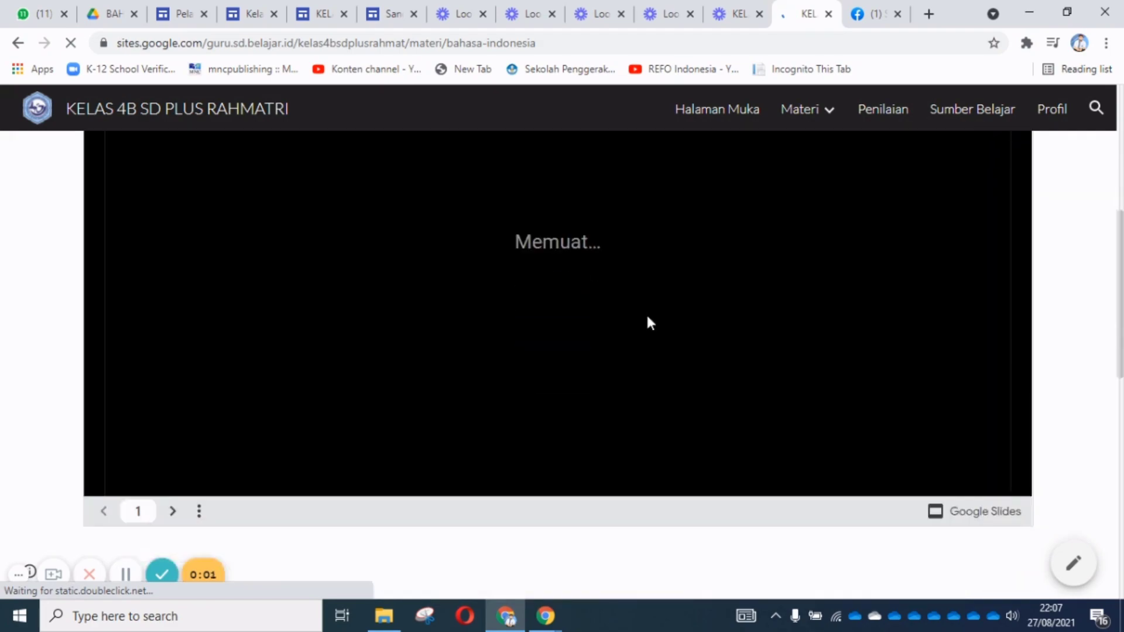
{"action": "scroll", "coordinate": [662, 334], "scroll_direction": "down", "scroll_amount": 3}
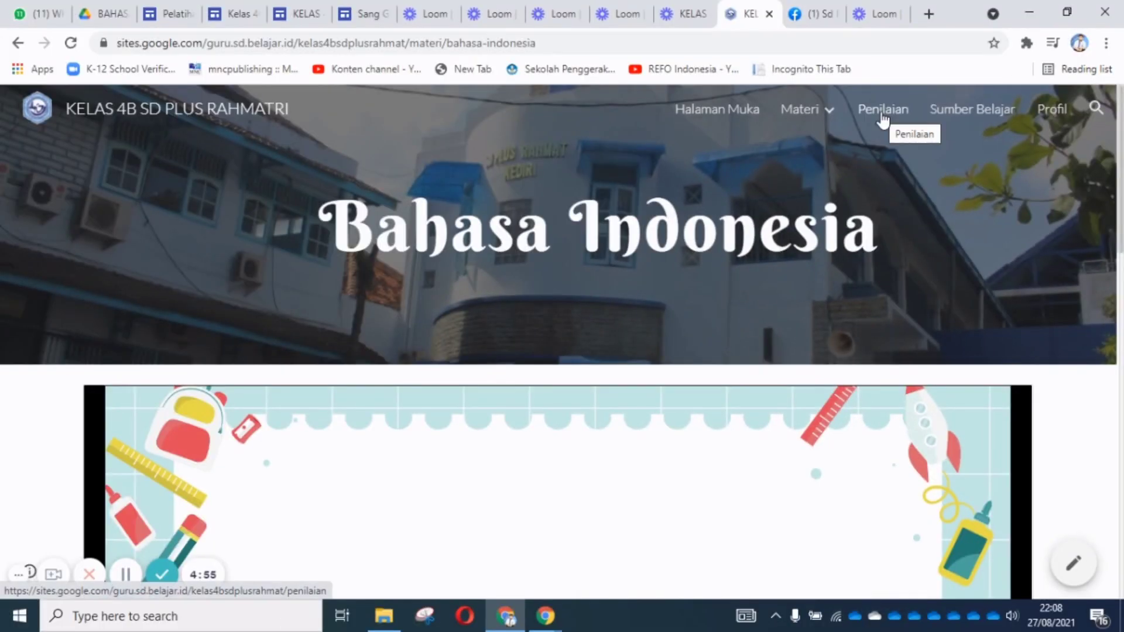
Test the form on the Penilaian page with a placeholder name, class 4D and the answer sketsa for question 1.
{"action": "left_click", "coordinate": [881, 121]}
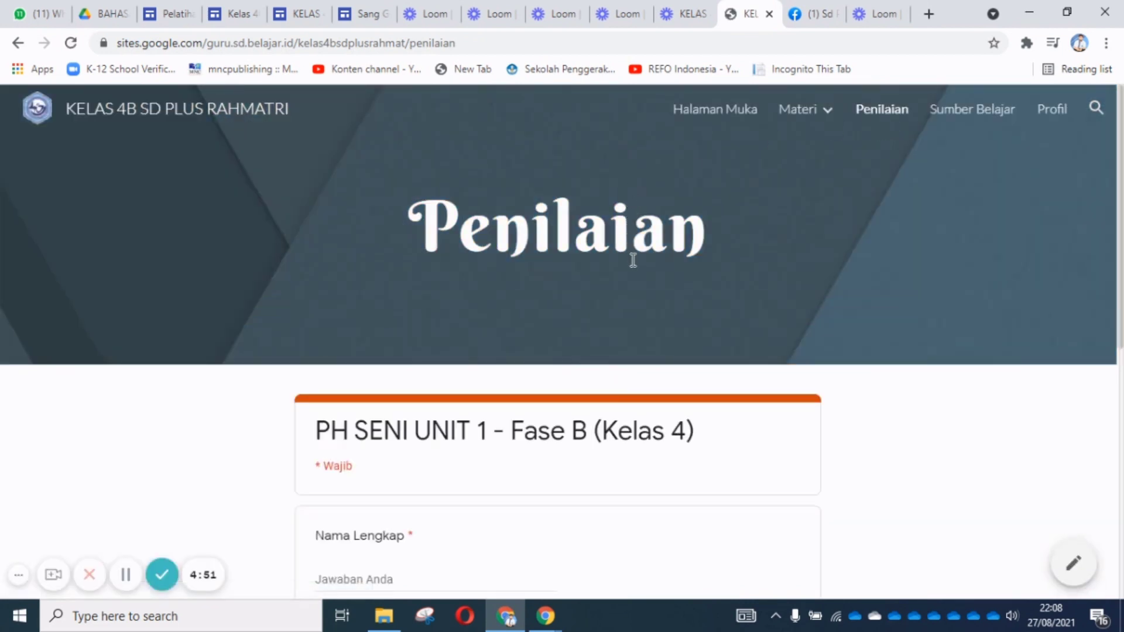
{"action": "scroll", "coordinate": [633, 260], "scroll_direction": "down", "scroll_amount": 3}
{"action": "scroll", "coordinate": [515, 334], "scroll_direction": "down", "scroll_amount": 3}
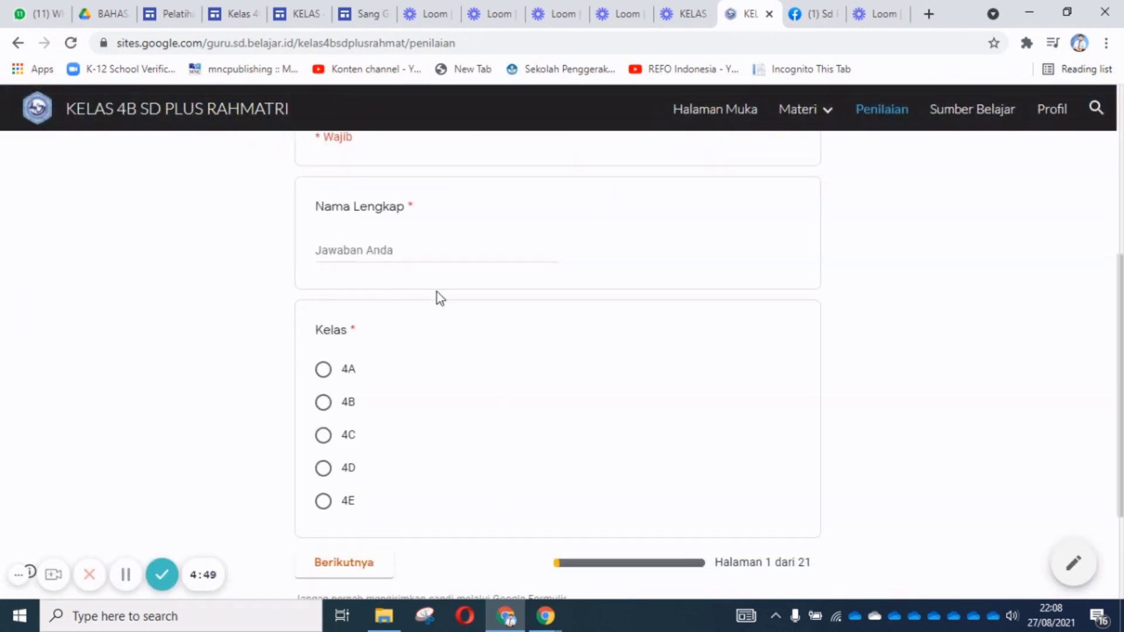
{"action": "type", "text": "aaa"}
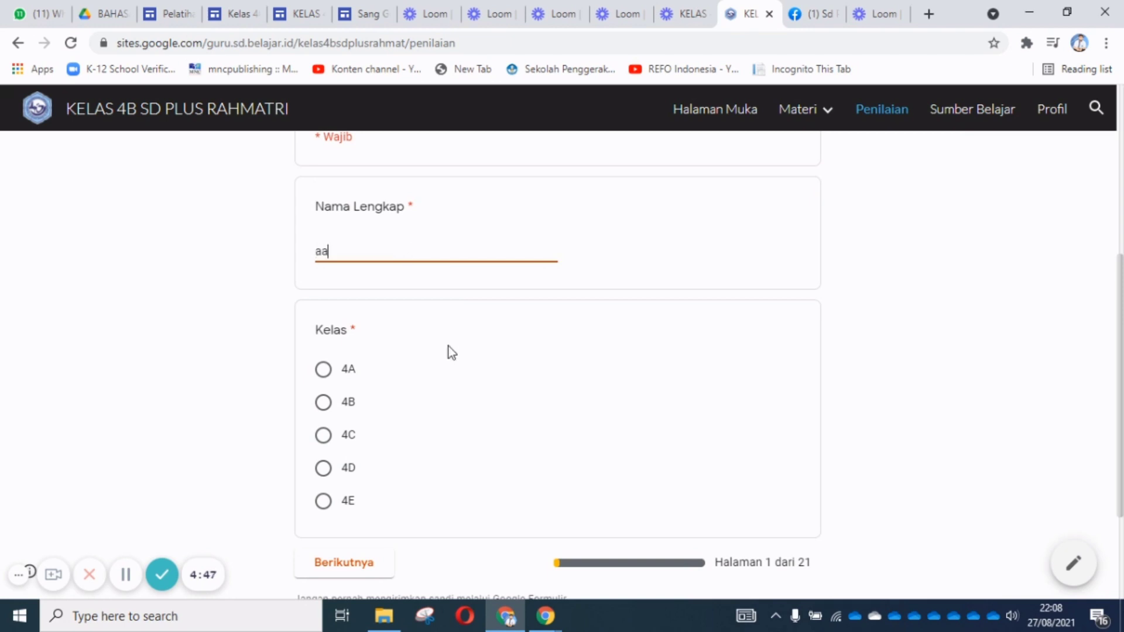
{"action": "scroll", "coordinate": [456, 380], "scroll_direction": "down", "scroll_amount": 3}
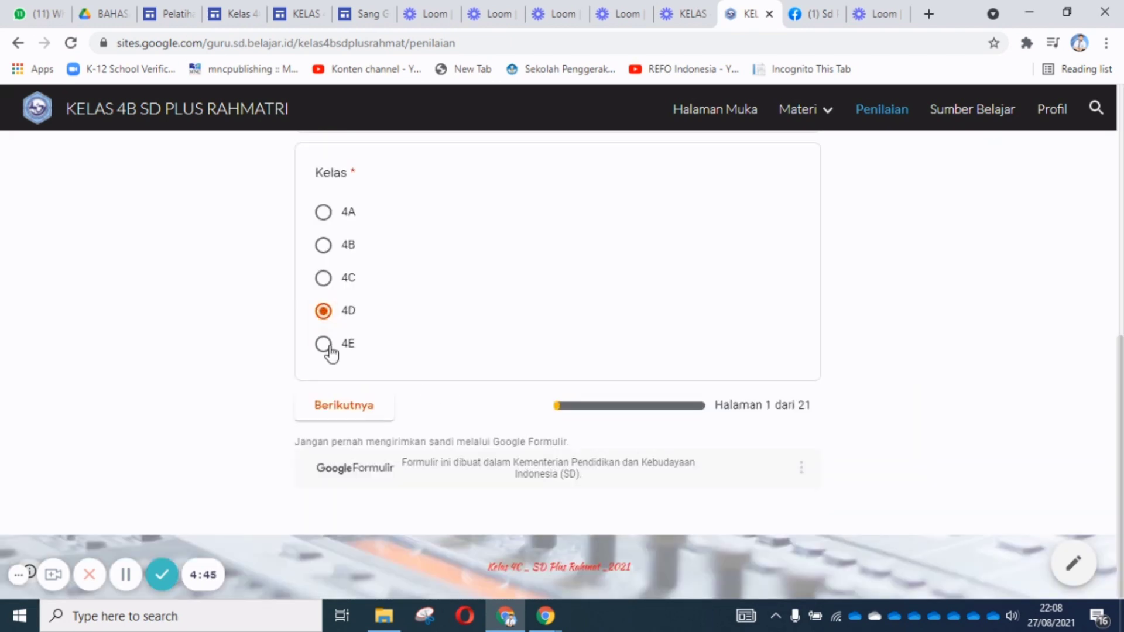
{"action": "left_click", "coordinate": [350, 408]}
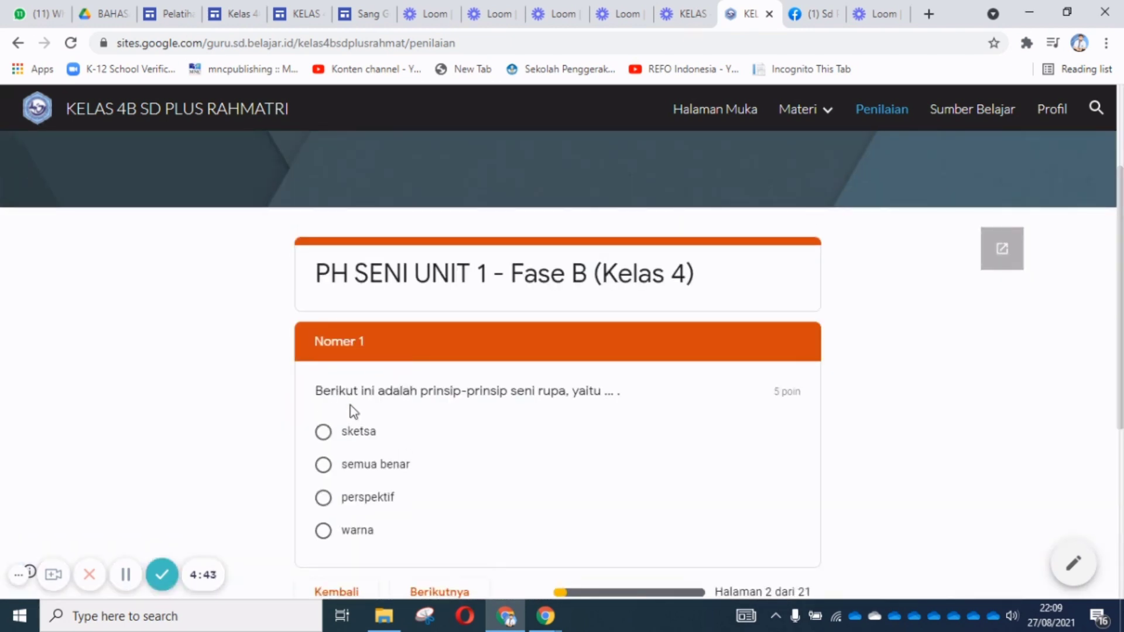
{"action": "left_click", "coordinate": [350, 433]}
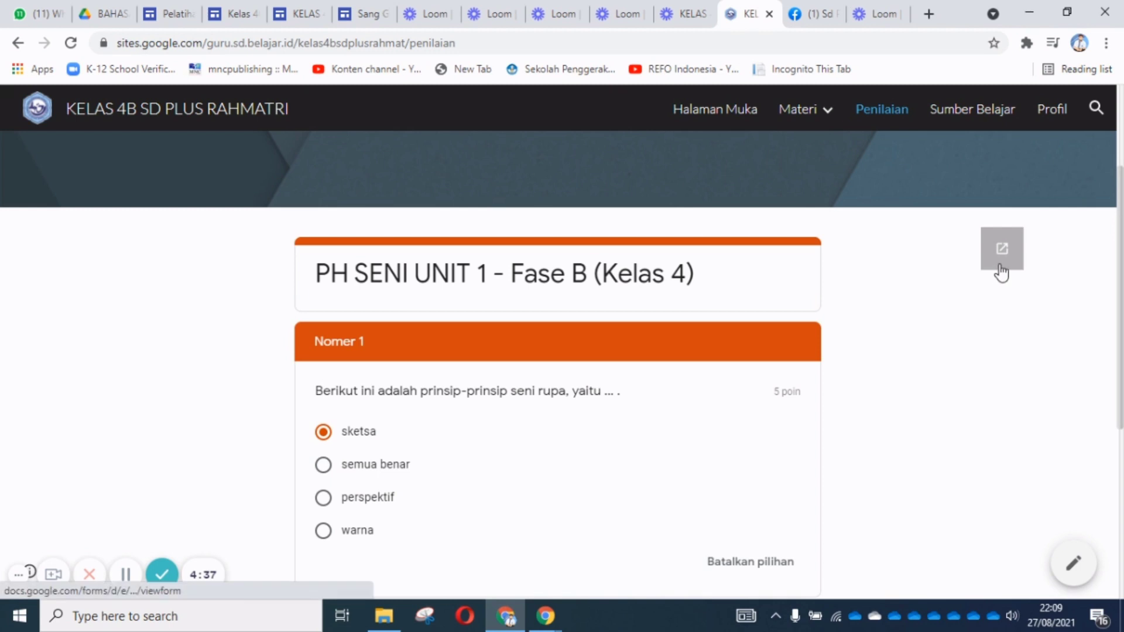
{"action": "scroll", "coordinate": [999, 234], "scroll_direction": "up", "scroll_amount": 3}
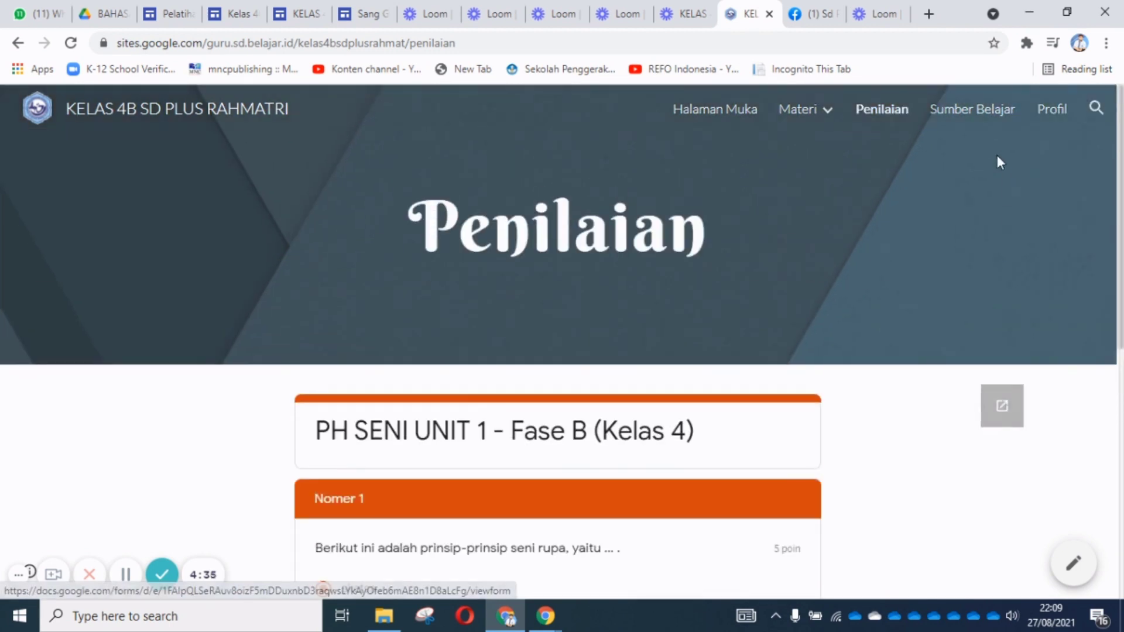
Leave the unsubmitted form for the Profil page and review its class description and embedded student table.
{"action": "left_click", "coordinate": [1050, 118]}
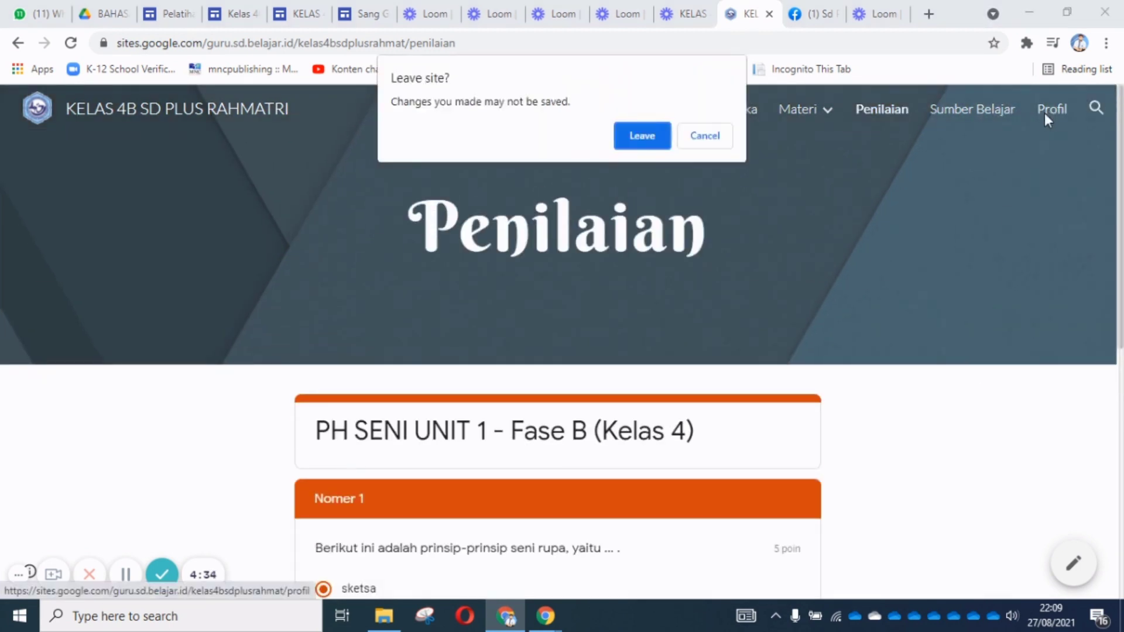
{"action": "left_click", "coordinate": [642, 136]}
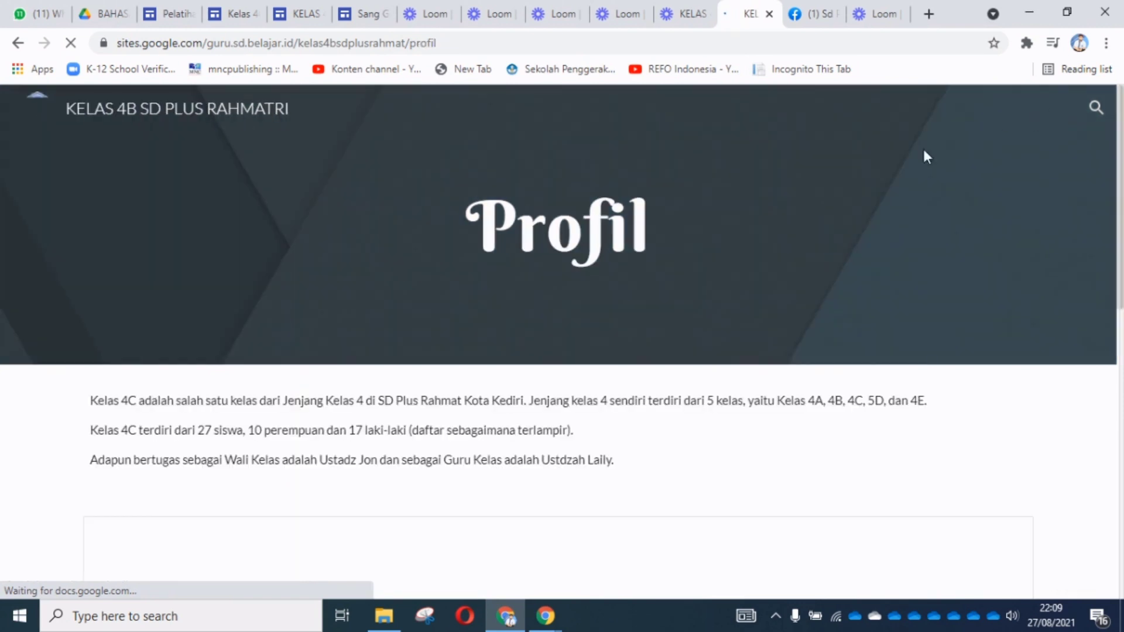
{"action": "scroll", "coordinate": [603, 382], "scroll_direction": "down", "scroll_amount": 5}
{"action": "scroll", "coordinate": [591, 369], "scroll_direction": "up", "scroll_amount": 3}
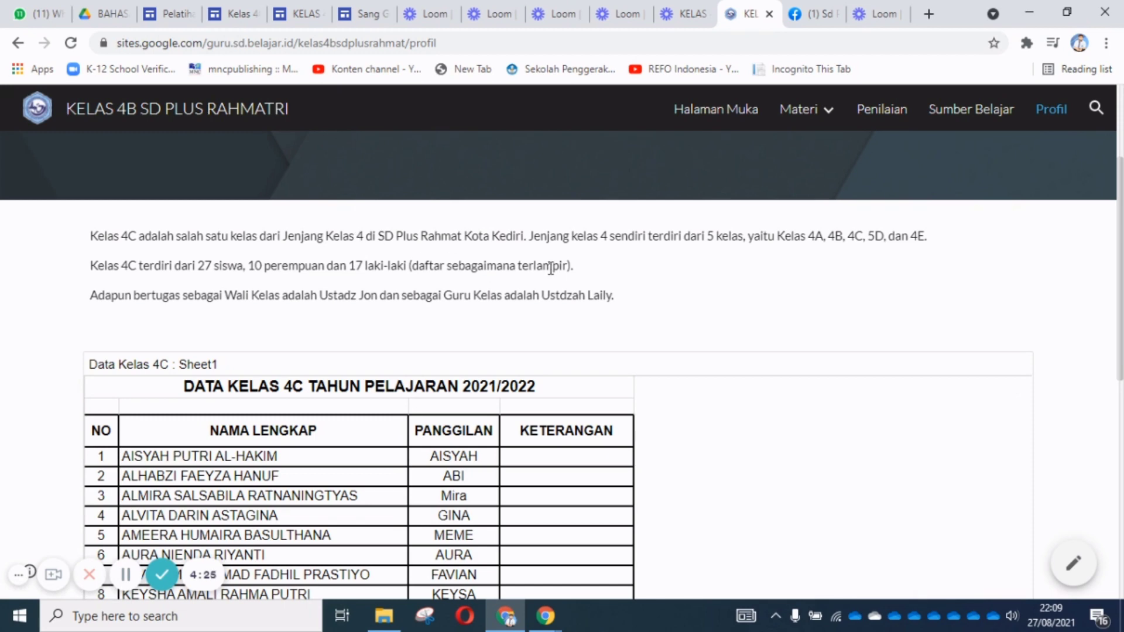
{"action": "scroll", "coordinate": [566, 267], "scroll_direction": "up", "scroll_amount": 3}
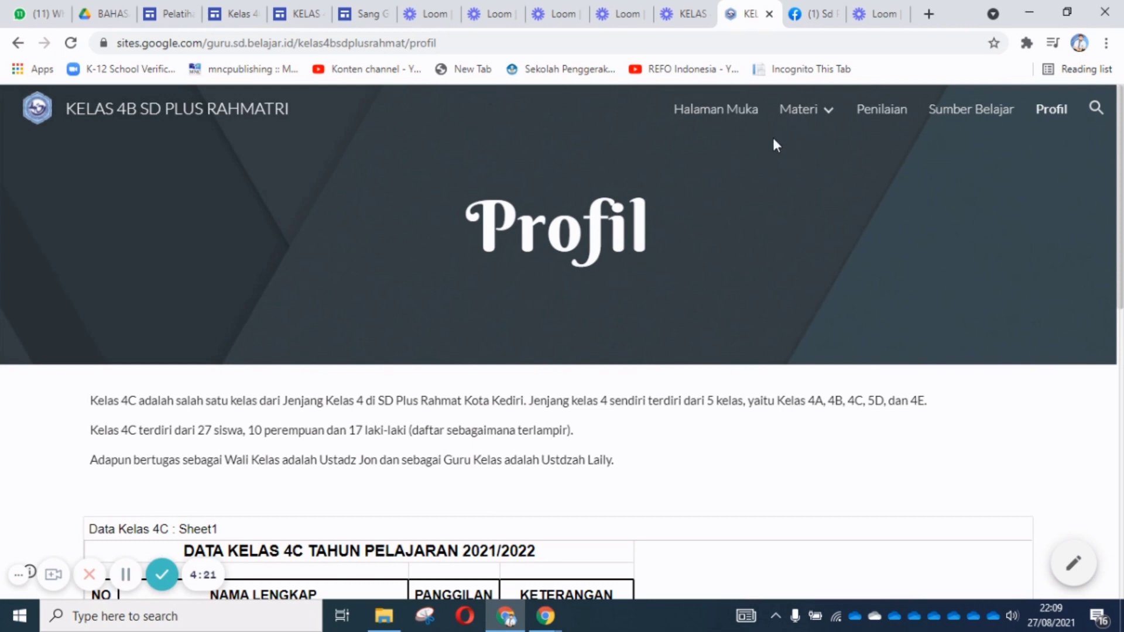
Return to Halaman Muka, review its carousel, welcome text and map, and test the Materi button below the map.
{"action": "left_click", "coordinate": [732, 122]}
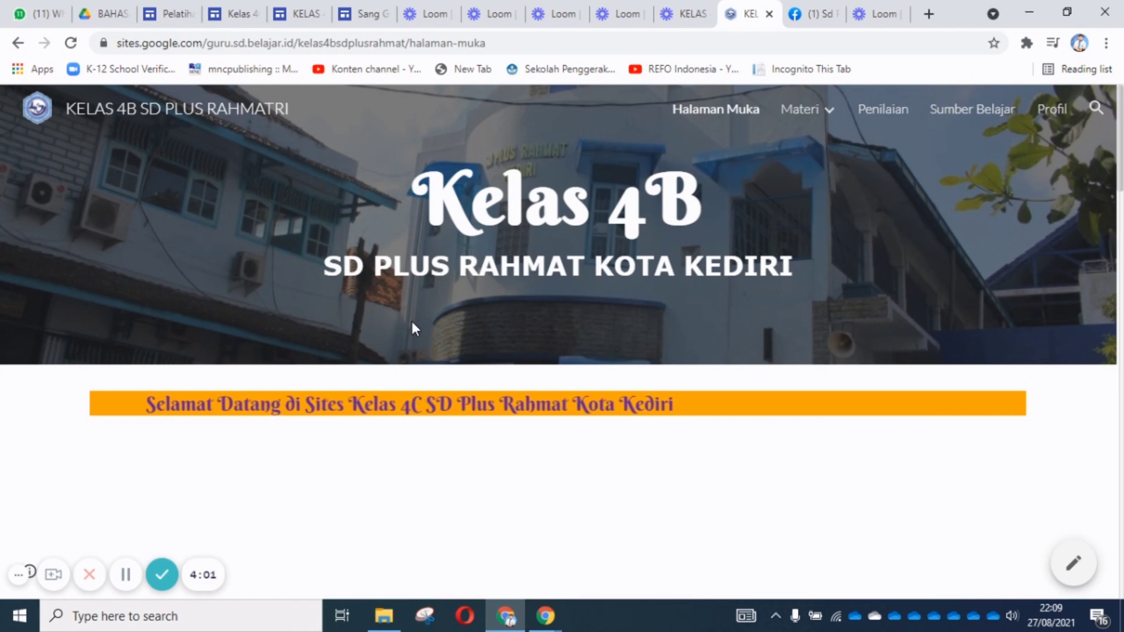
{"action": "scroll", "coordinate": [360, 333], "scroll_direction": "down", "scroll_amount": 5}
{"action": "scroll", "coordinate": [418, 450], "scroll_direction": "down", "scroll_amount": 15}
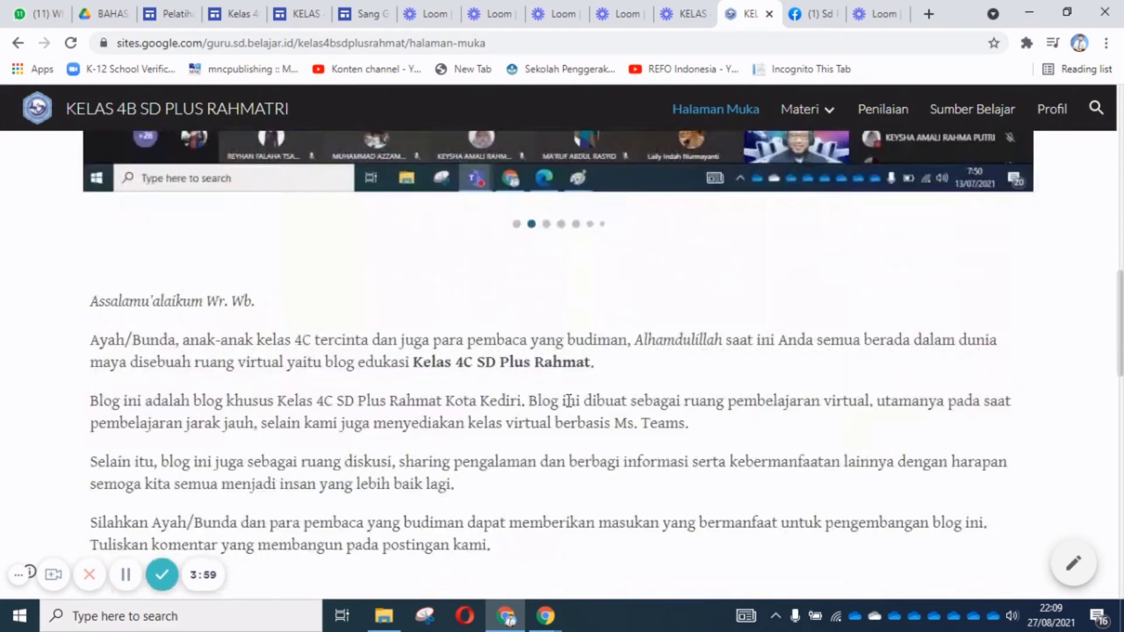
{"action": "scroll", "coordinate": [618, 442], "scroll_direction": "down", "scroll_amount": 2}
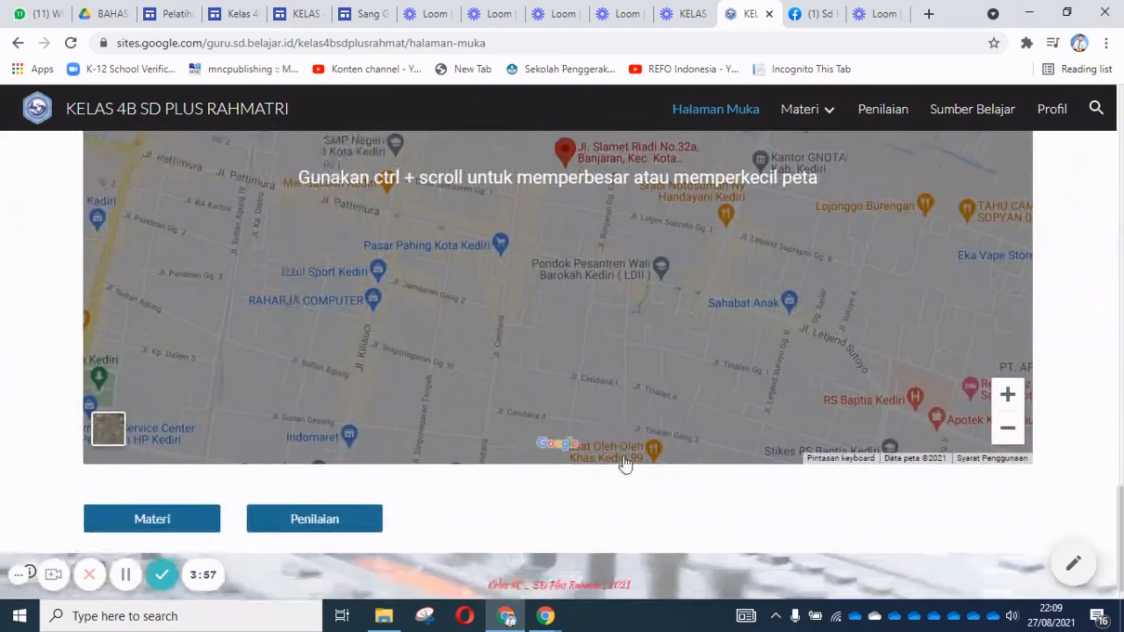
{"action": "scroll", "coordinate": [670, 493], "scroll_direction": "up", "scroll_amount": 8}
{"action": "scroll", "coordinate": [706, 481], "scroll_direction": "up", "scroll_amount": 5}
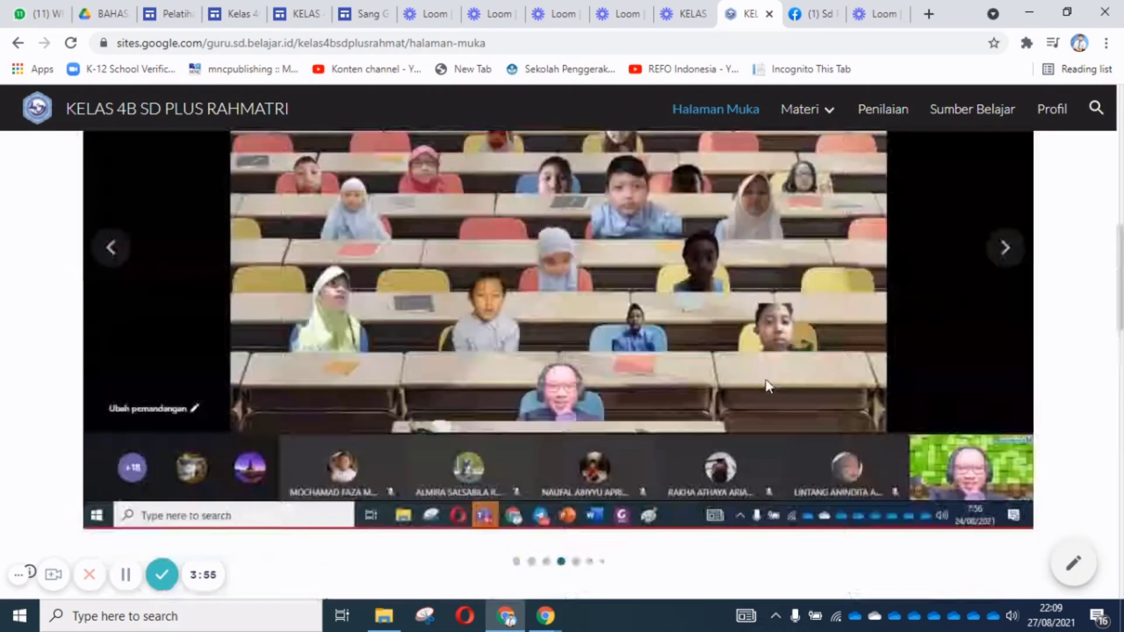
{"action": "scroll", "coordinate": [263, 527], "scroll_direction": "down", "scroll_amount": 10}
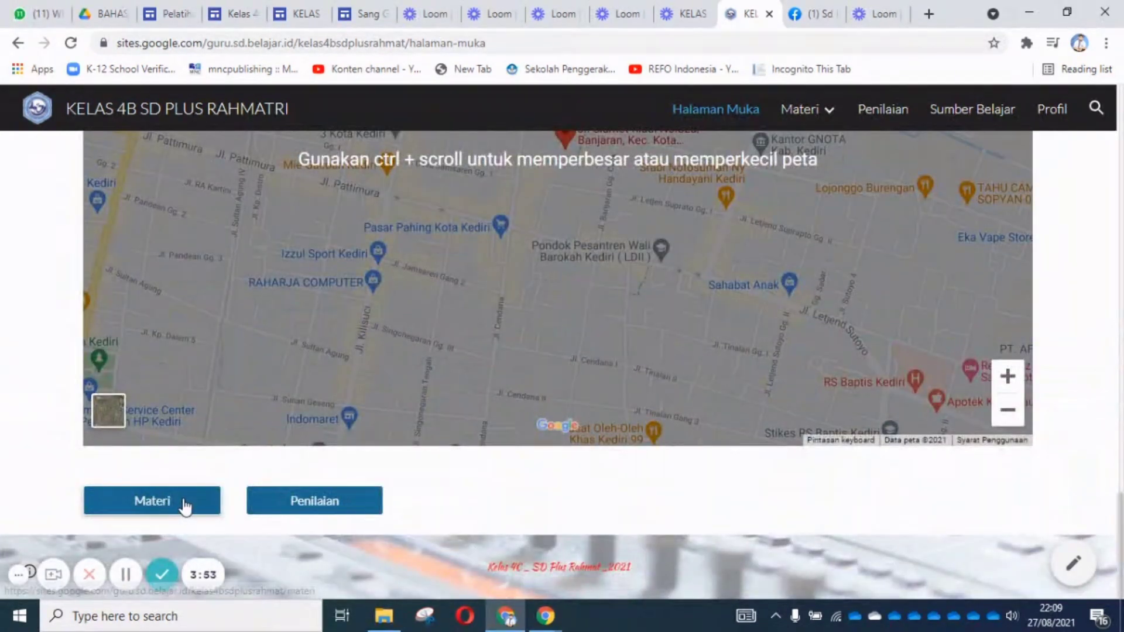
{"action": "left_click", "coordinate": [185, 507]}
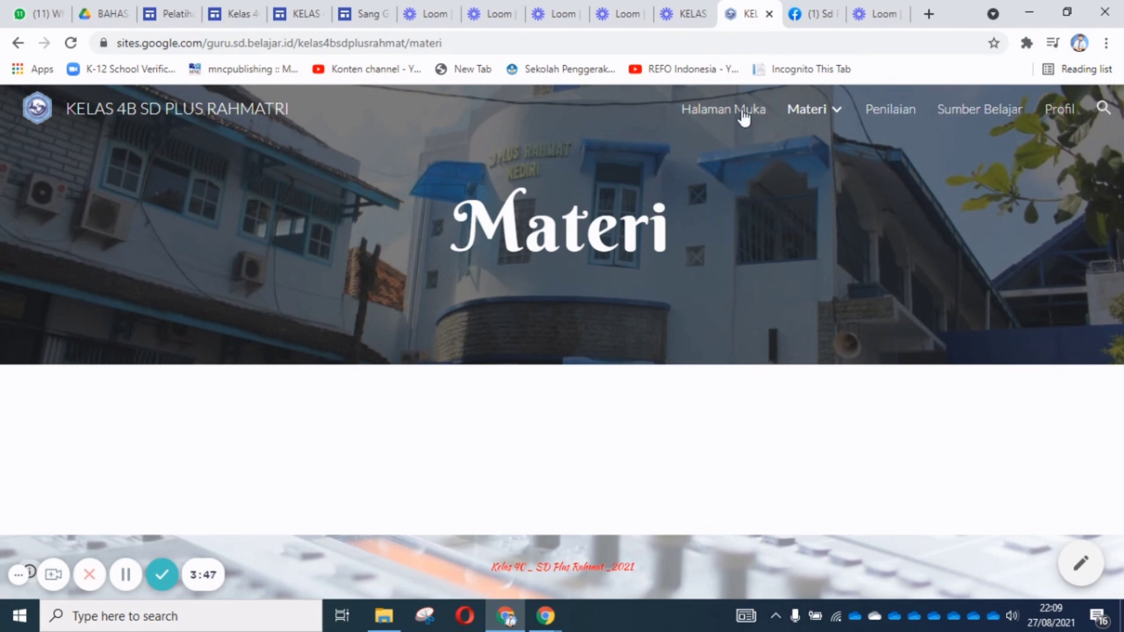
{"action": "mouse_move", "coordinate": [855, 116]}
Go back to Halaman Muka from the Materi page and check the Penilaian button below the map.
{"action": "left_click", "coordinate": [720, 112]}
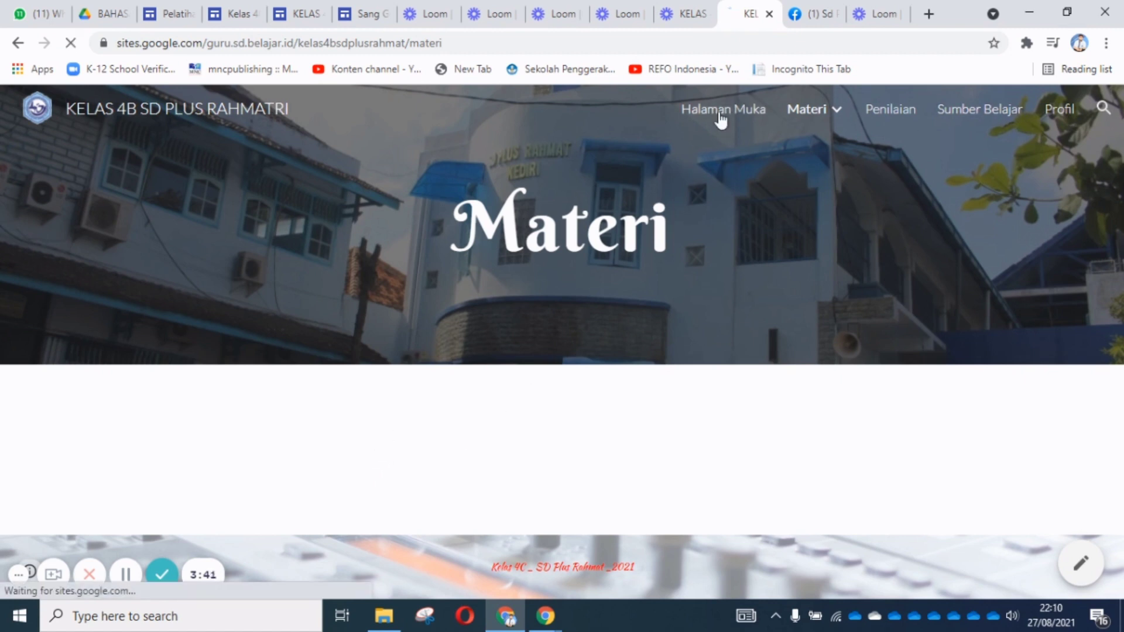
{"action": "scroll", "coordinate": [234, 510], "scroll_direction": "down", "scroll_amount": 4}
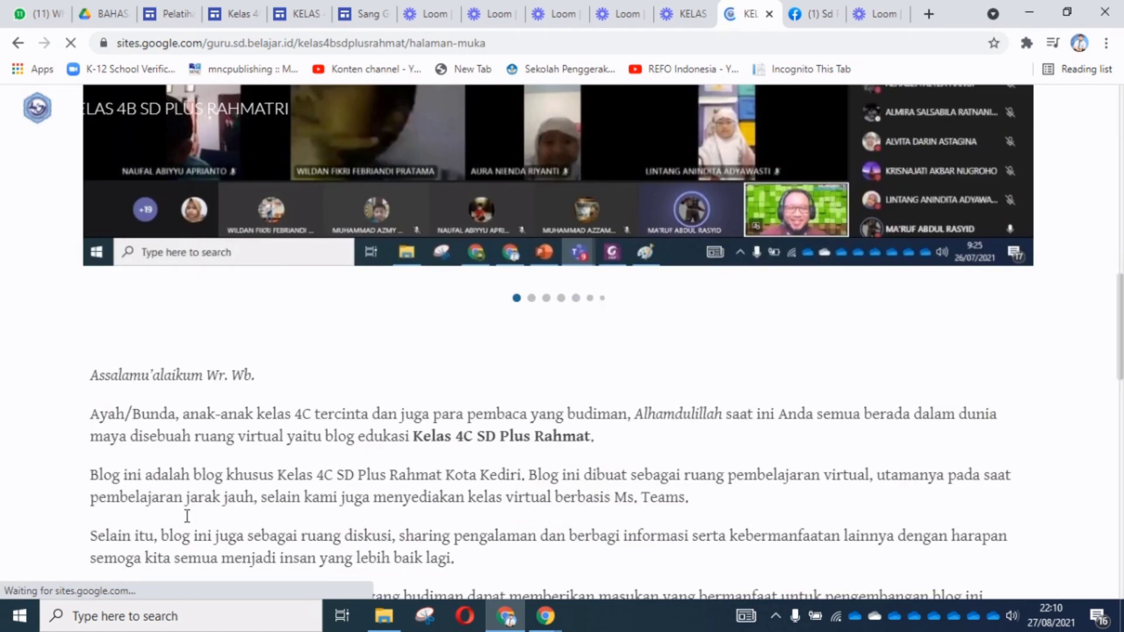
{"action": "scroll", "coordinate": [122, 556], "scroll_direction": "down", "scroll_amount": 5}
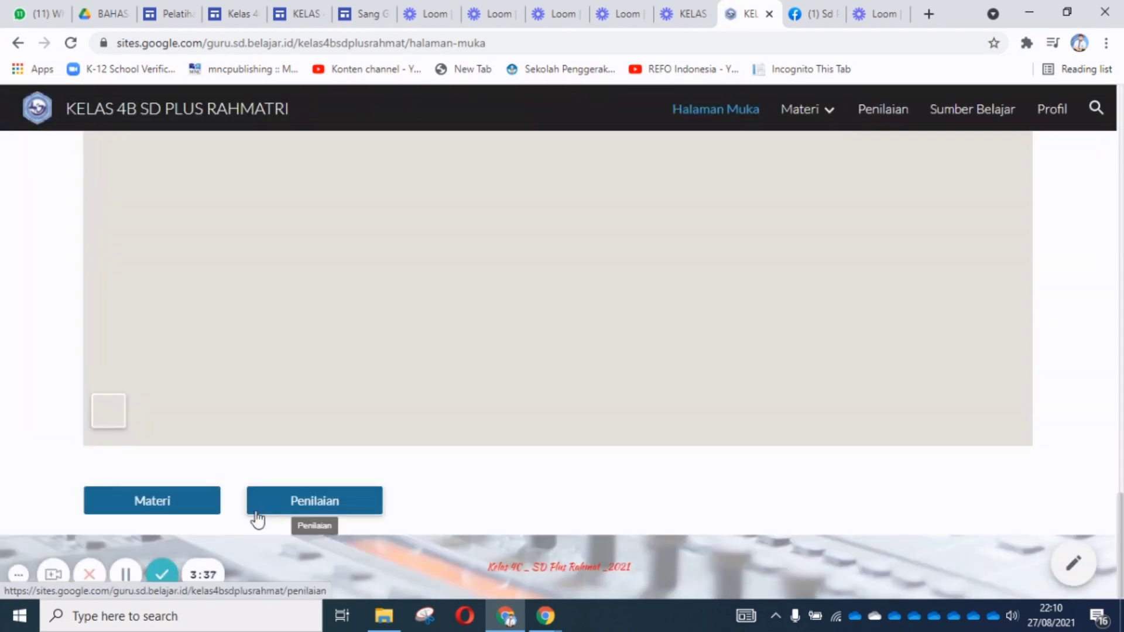
{"action": "scroll", "coordinate": [800, 203], "scroll_direction": "up", "scroll_amount": 15}
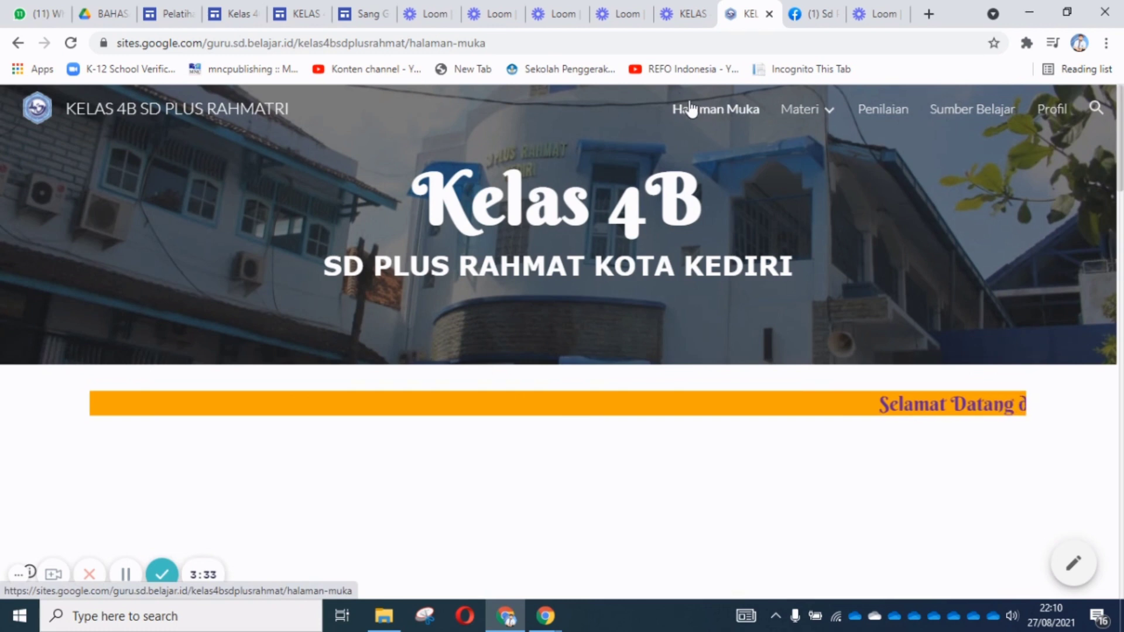
Return to the KELAS 4B site editor and hide the Materi page from navigation, dismissing the mail notifications.
{"action": "left_click", "coordinate": [310, 18]}
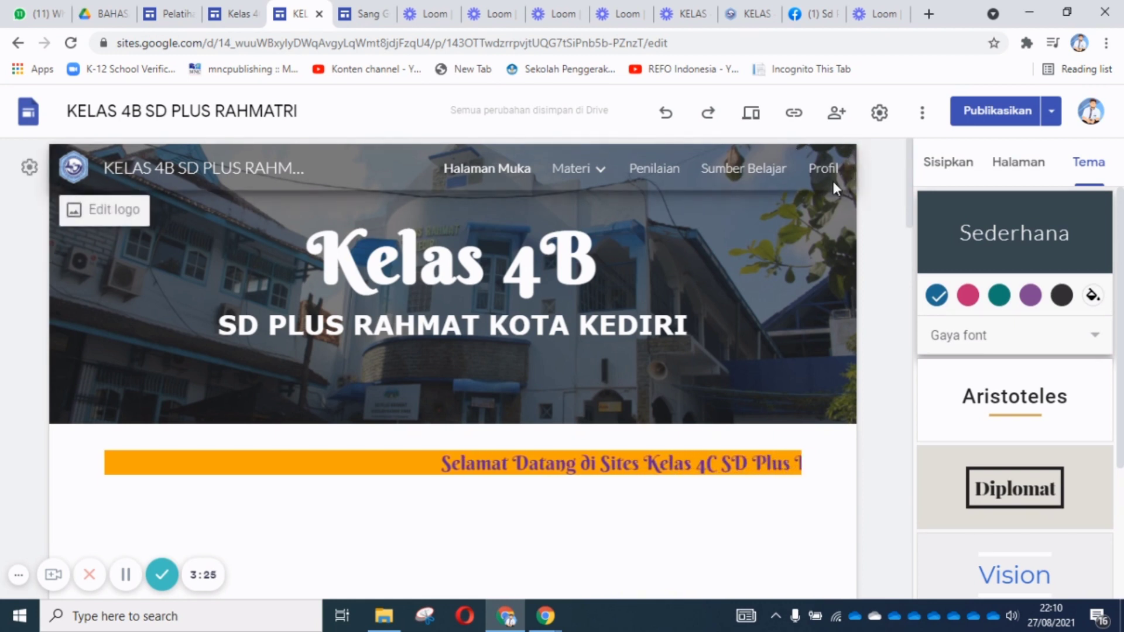
{"action": "mouse_move", "coordinate": [577, 172]}
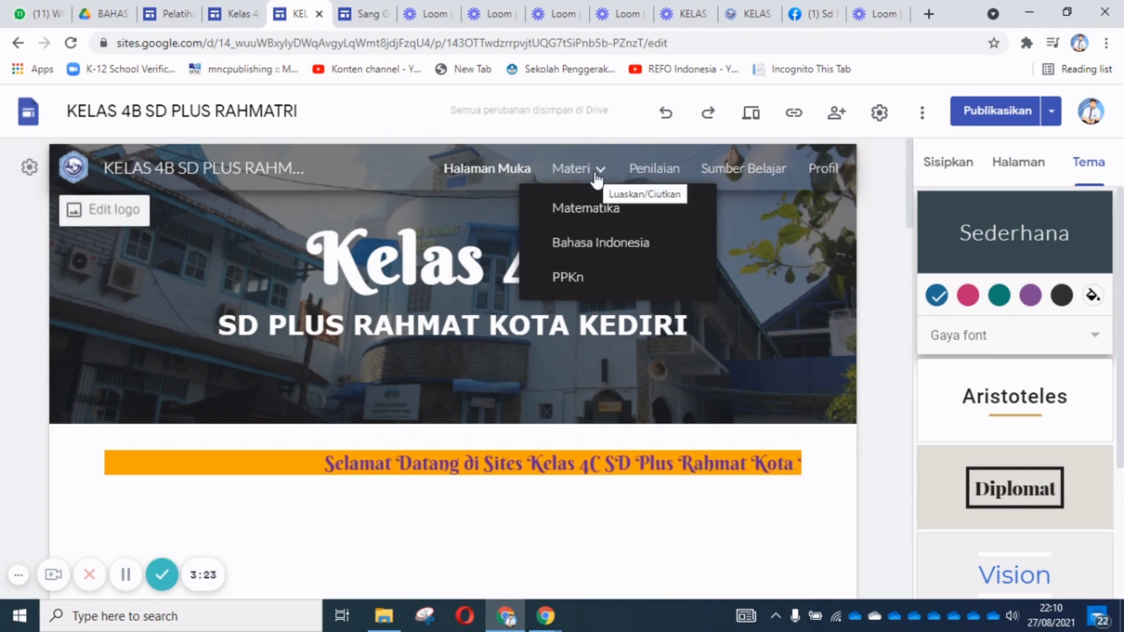
{"action": "left_click", "coordinate": [1019, 167]}
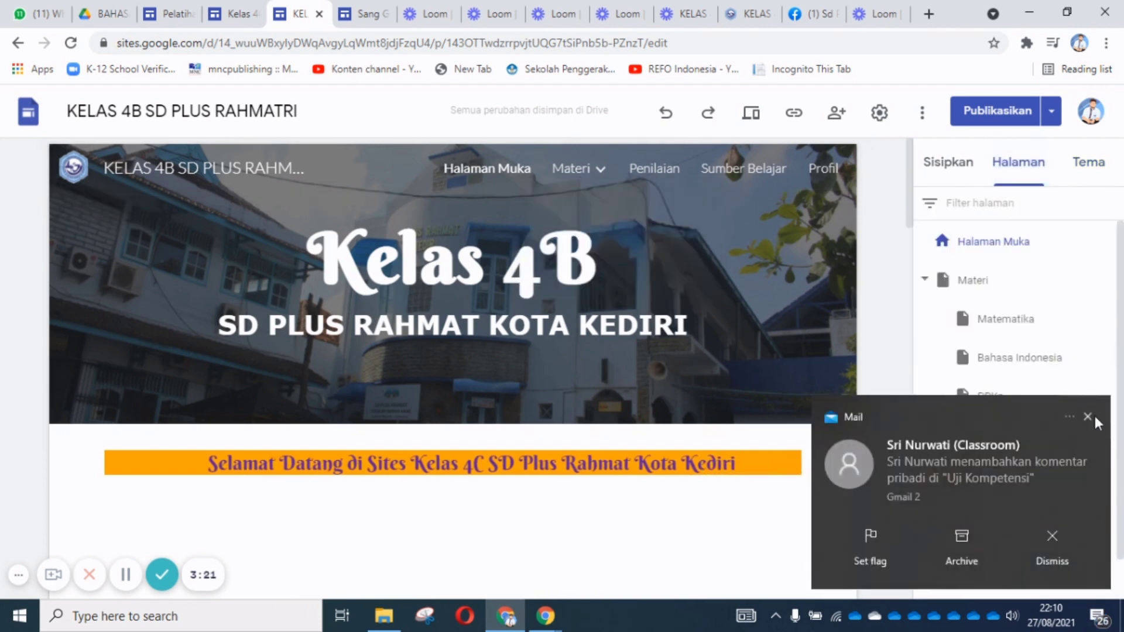
{"action": "left_click", "coordinate": [1095, 415]}
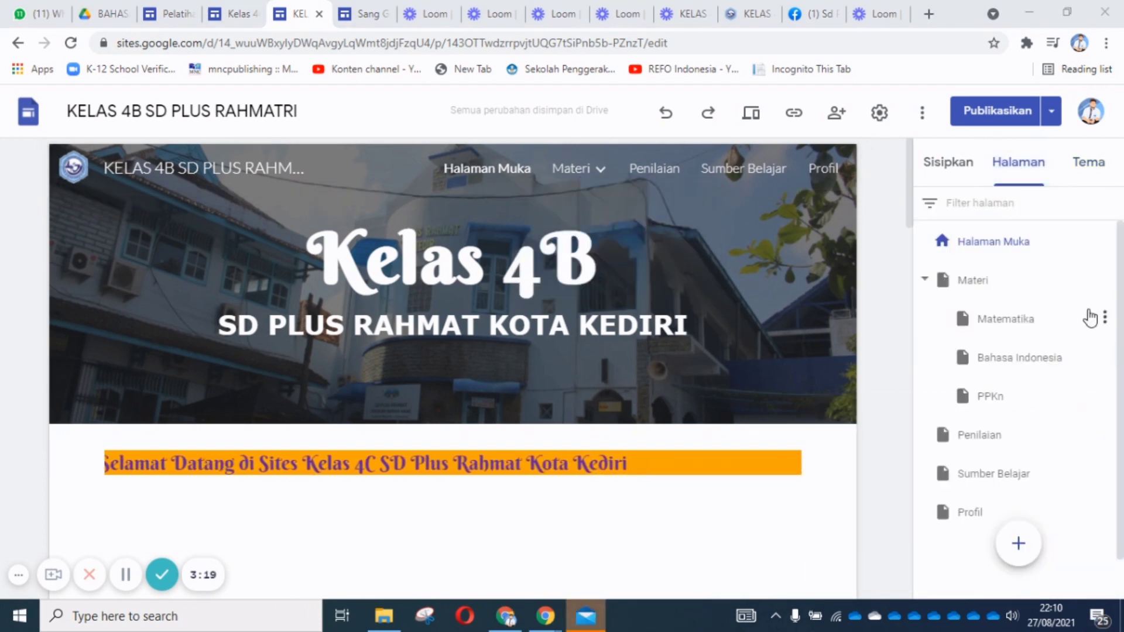
{"action": "left_click", "coordinate": [1104, 282]}
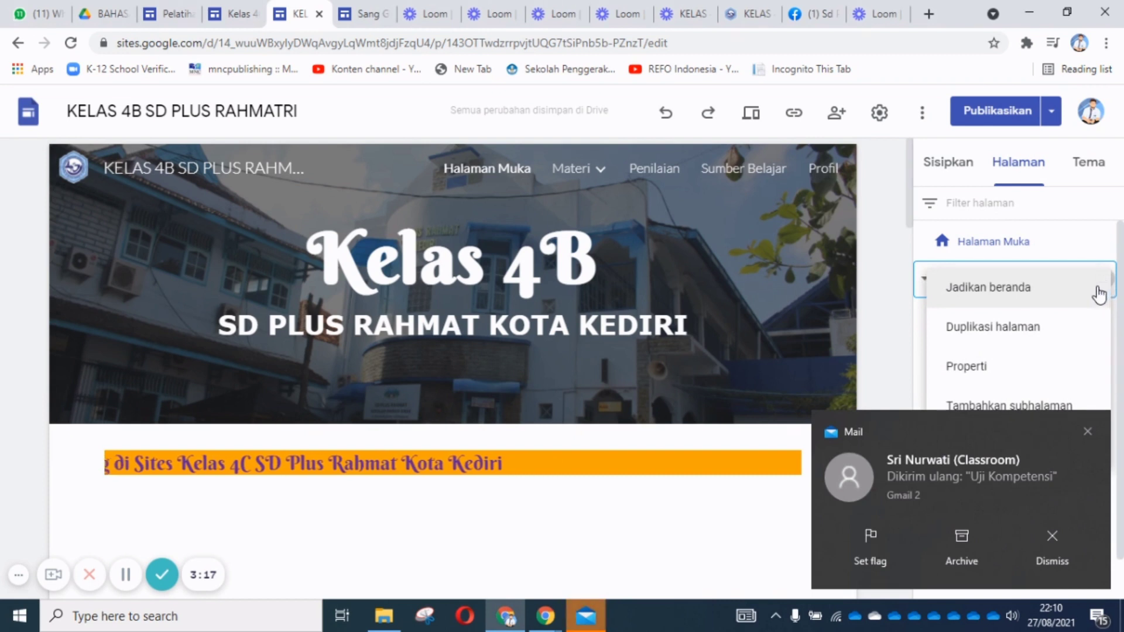
{"action": "left_click", "coordinate": [1088, 432]}
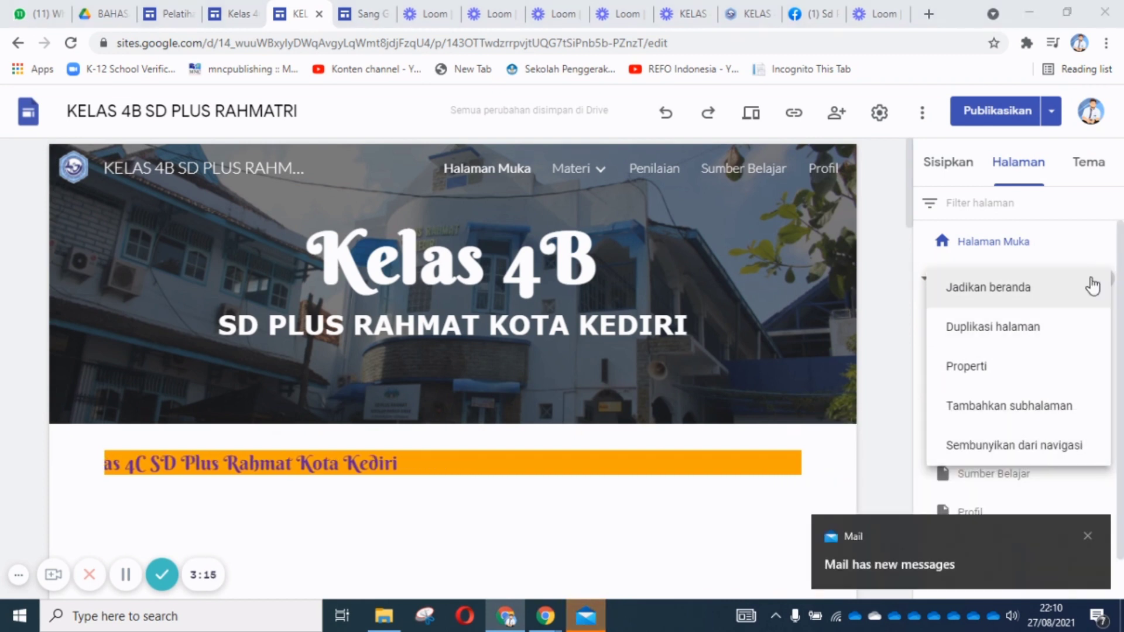
{"action": "left_click", "coordinate": [1088, 537]}
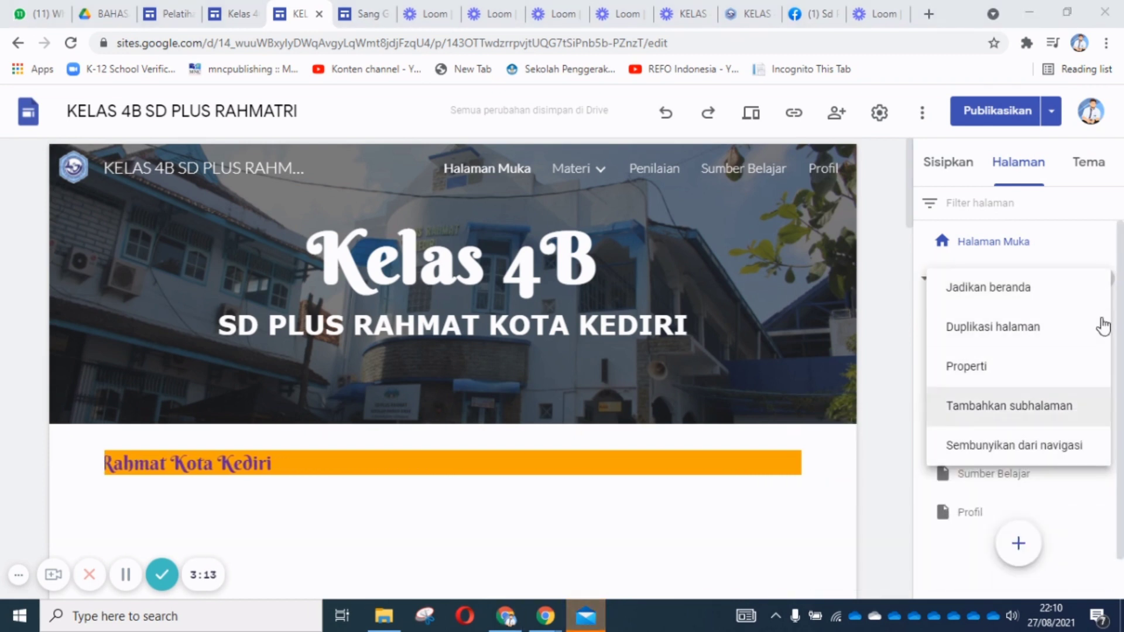
{"action": "left_click", "coordinate": [1049, 448]}
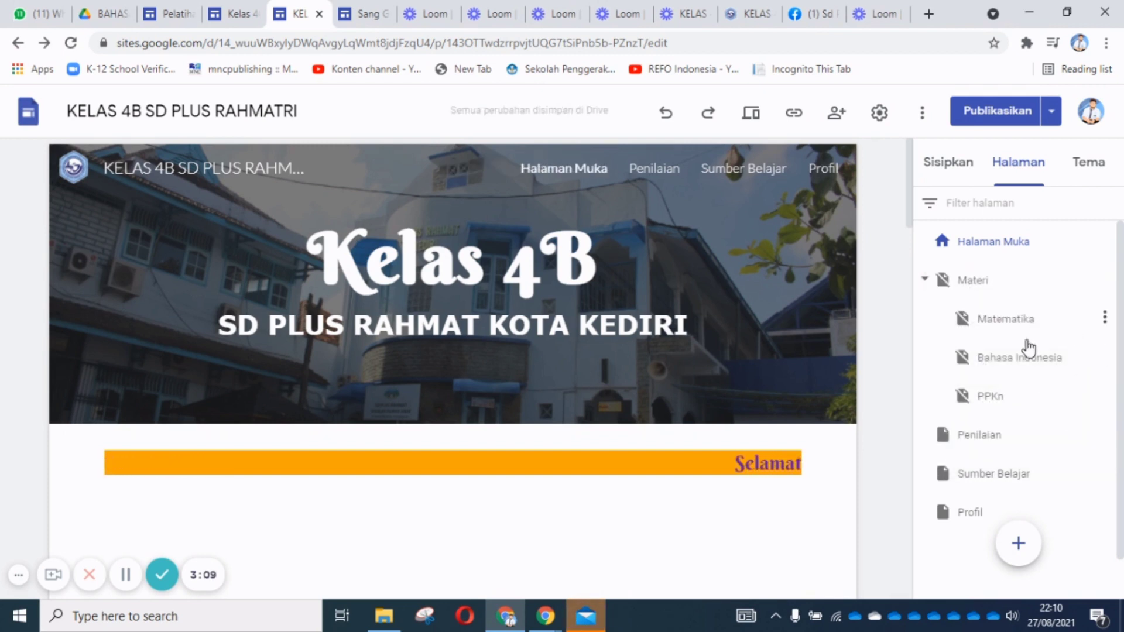
Hide the Penilaian, Sumber Belajar and Profil pages from the site navigation.
{"action": "left_click", "coordinate": [1106, 437]}
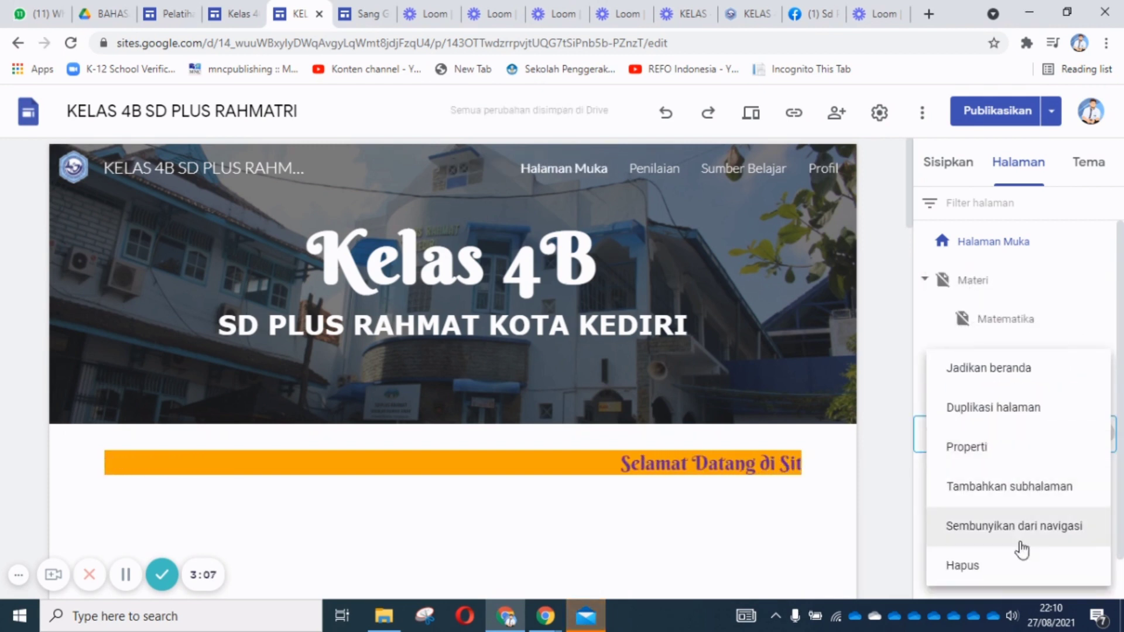
{"action": "left_click", "coordinate": [1046, 524]}
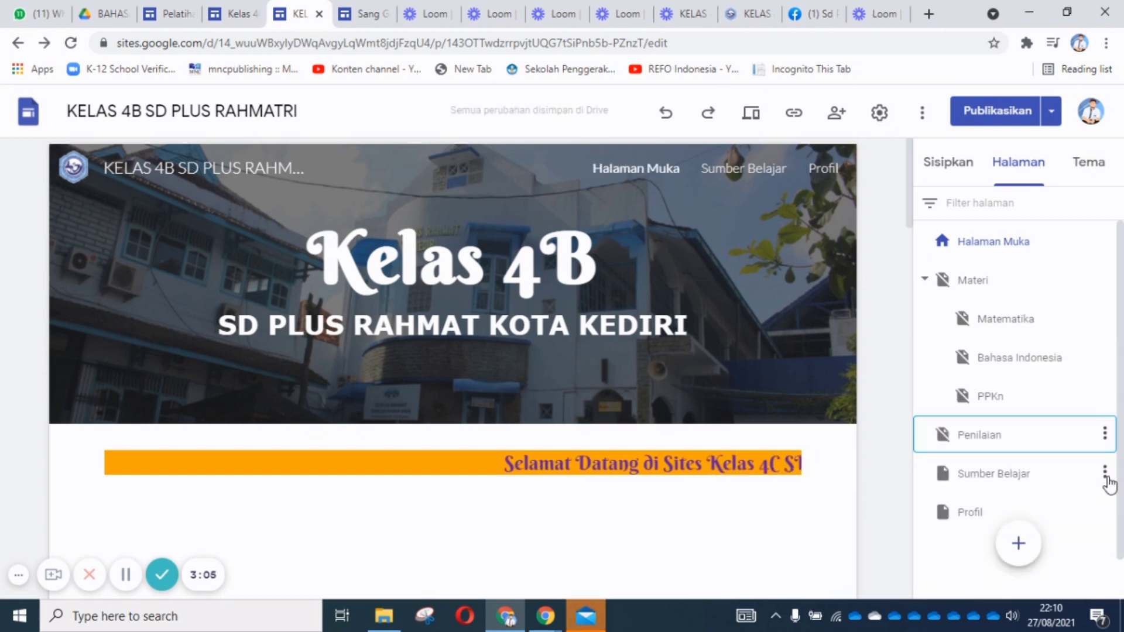
{"action": "left_click", "coordinate": [1104, 475]}
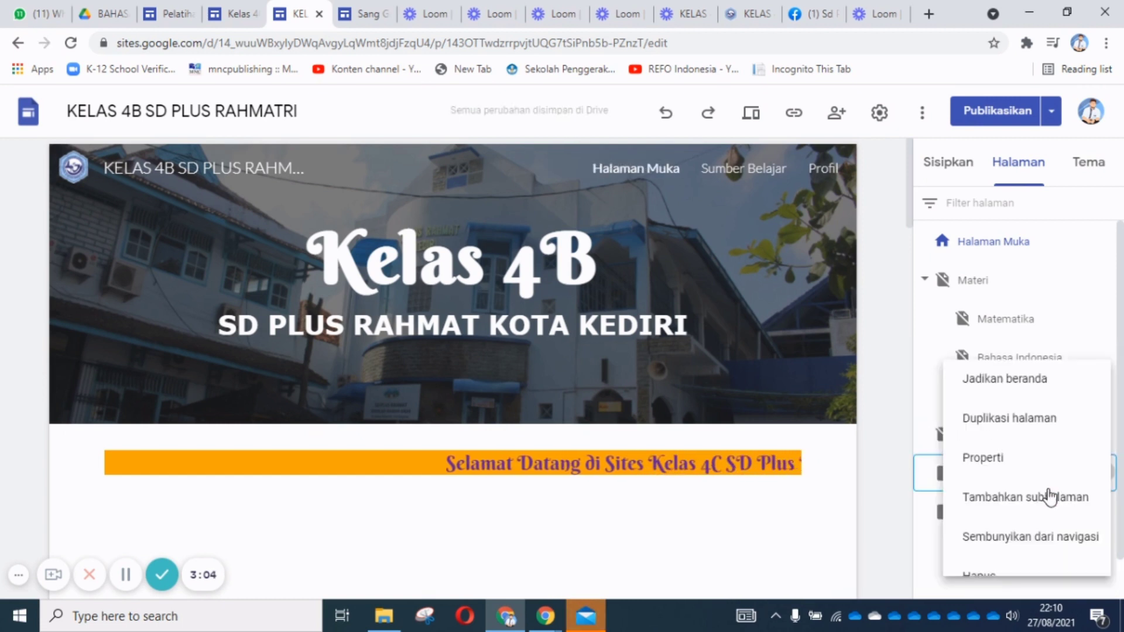
{"action": "left_click", "coordinate": [1011, 536]}
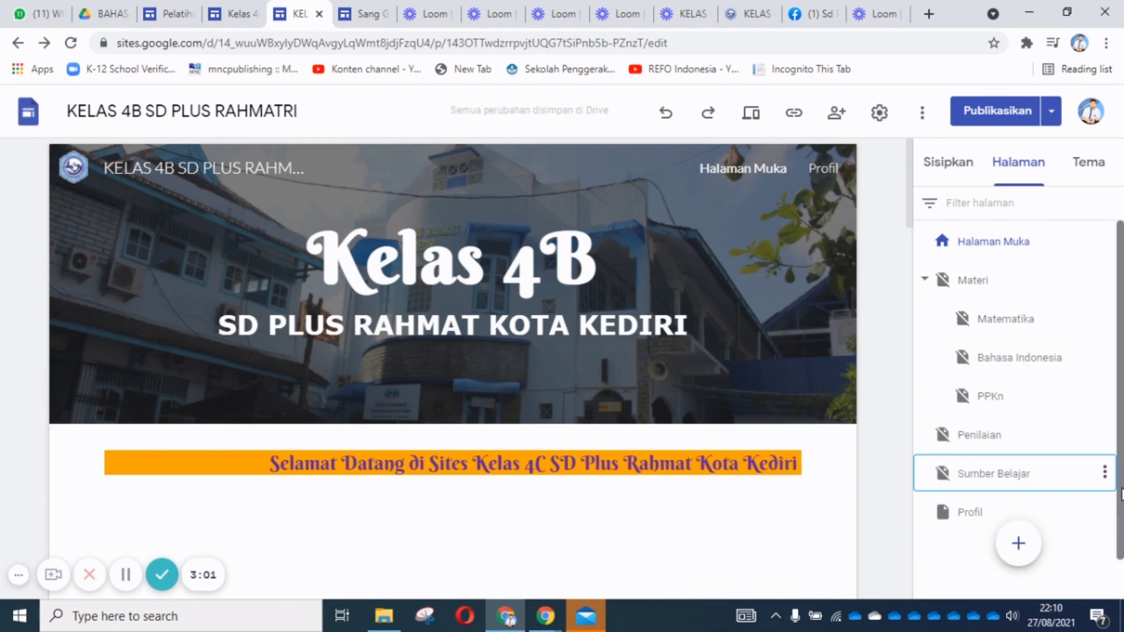
{"action": "left_click", "coordinate": [1104, 512]}
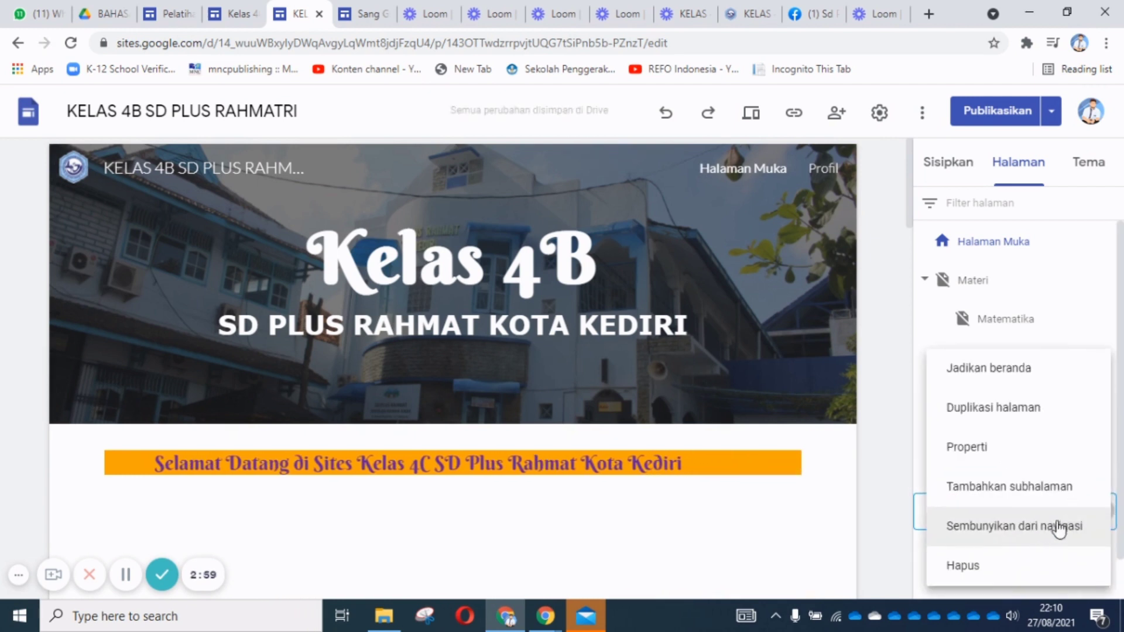
{"action": "left_click", "coordinate": [1038, 535]}
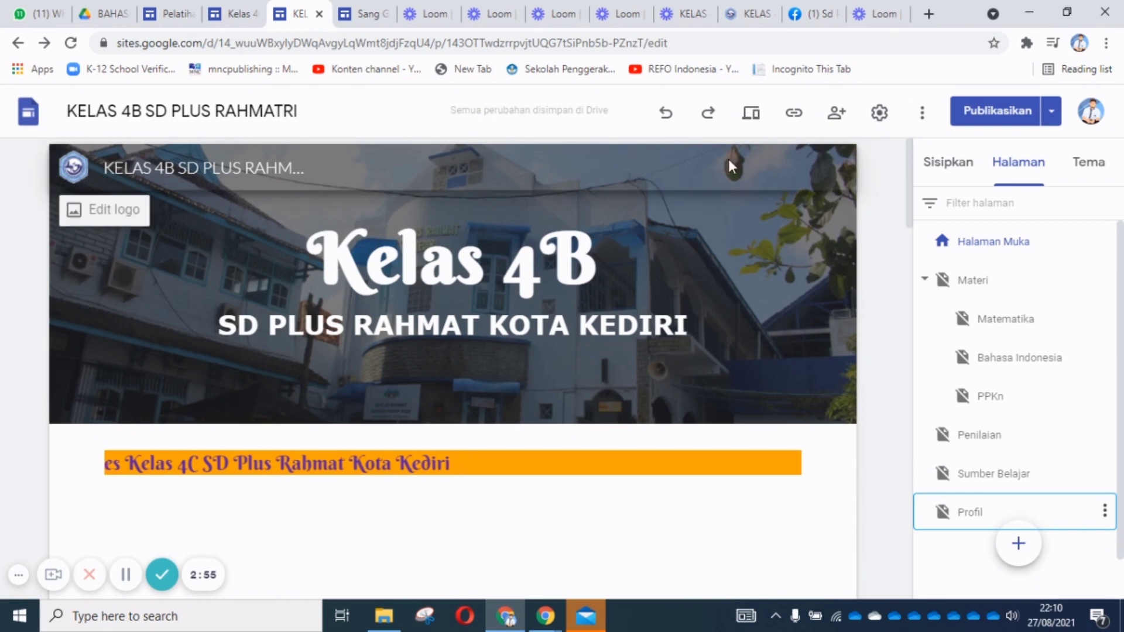
Look over the home page draft and publish the navigation visibility changes.
{"action": "scroll", "coordinate": [281, 447], "scroll_direction": "down", "scroll_amount": 14}
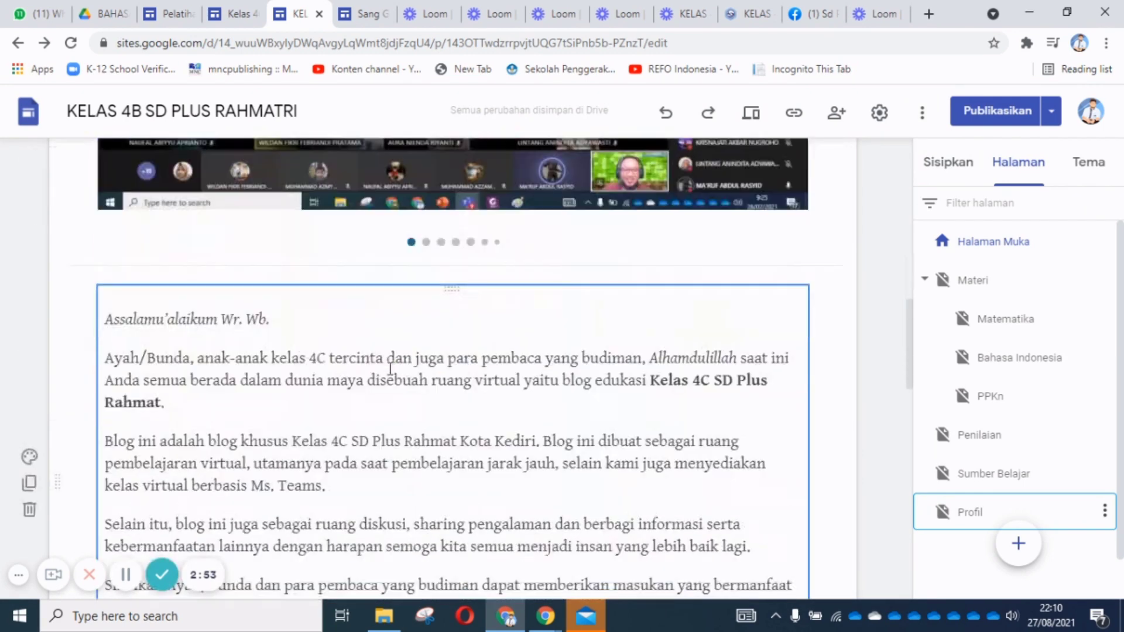
{"action": "scroll", "coordinate": [578, 323], "scroll_direction": "up", "scroll_amount": 8}
{"action": "scroll", "coordinate": [578, 323], "scroll_direction": "up", "scroll_amount": 6}
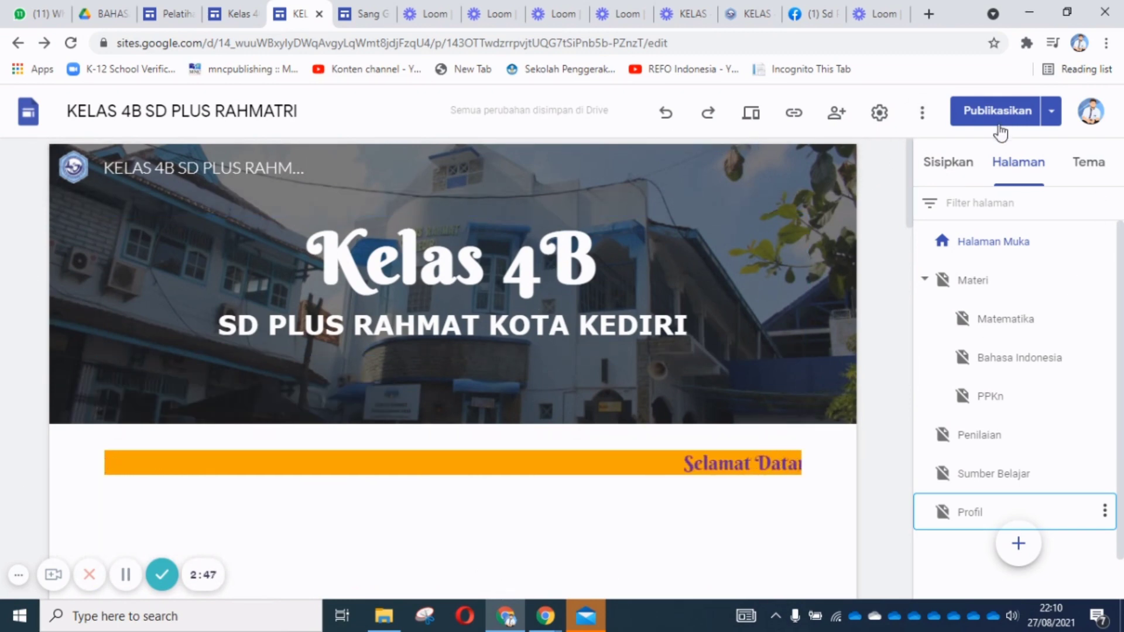
{"action": "left_click", "coordinate": [988, 111]}
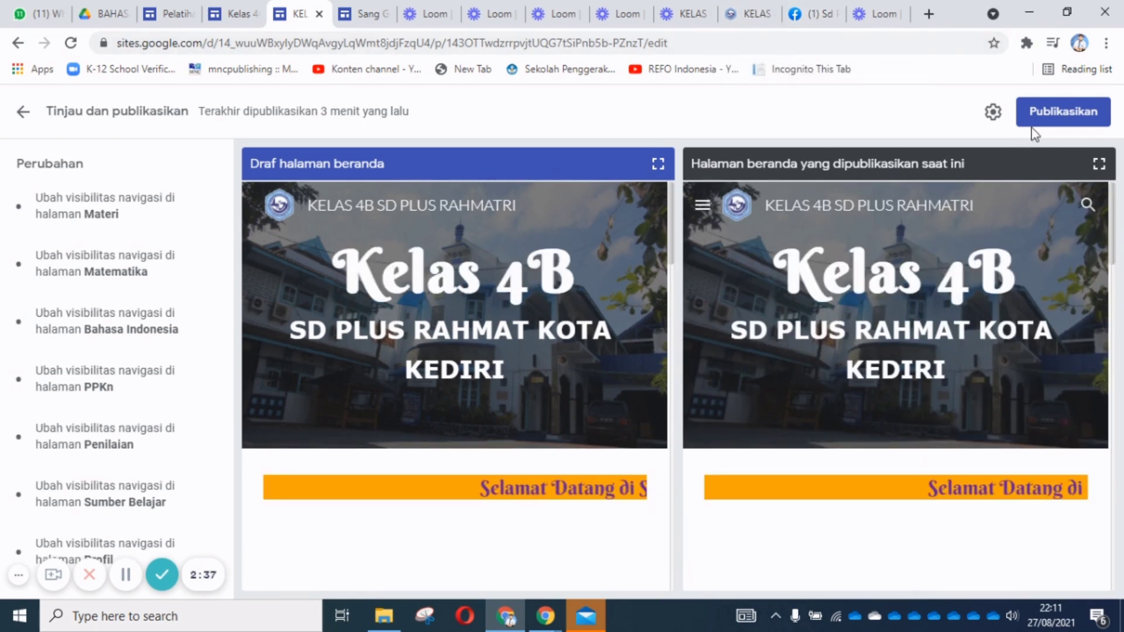
{"action": "left_click", "coordinate": [1043, 117]}
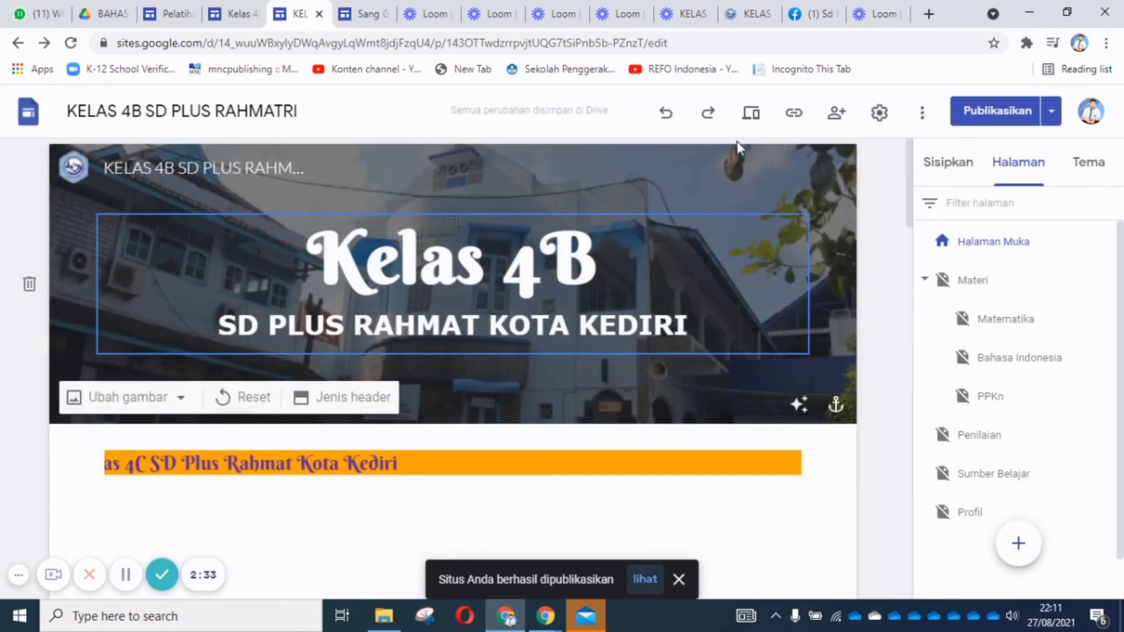
Switch to the published Kelas 4B site and reload it to check its navigation against the editor.
{"action": "left_click", "coordinate": [755, 13]}
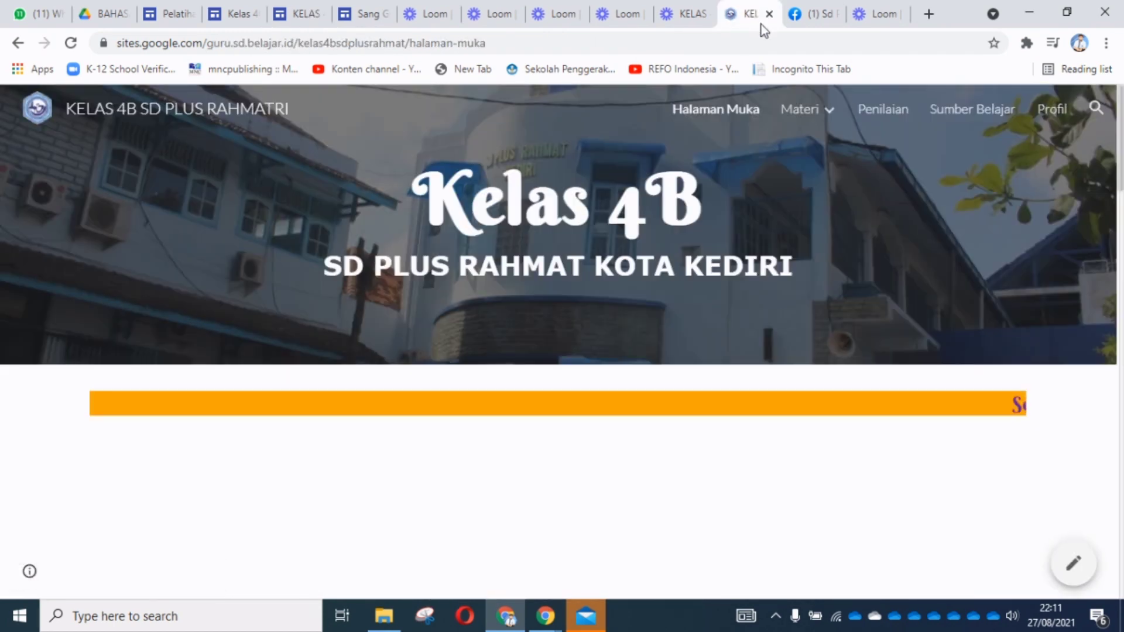
{"action": "left_click", "coordinate": [70, 45]}
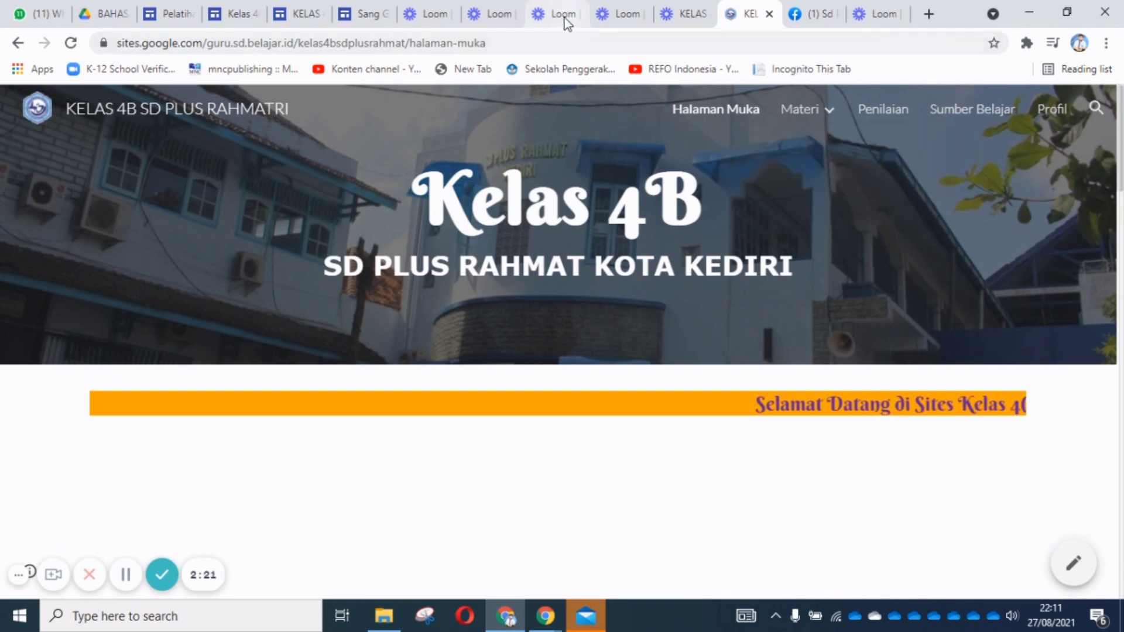
{"action": "left_click", "coordinate": [318, 17]}
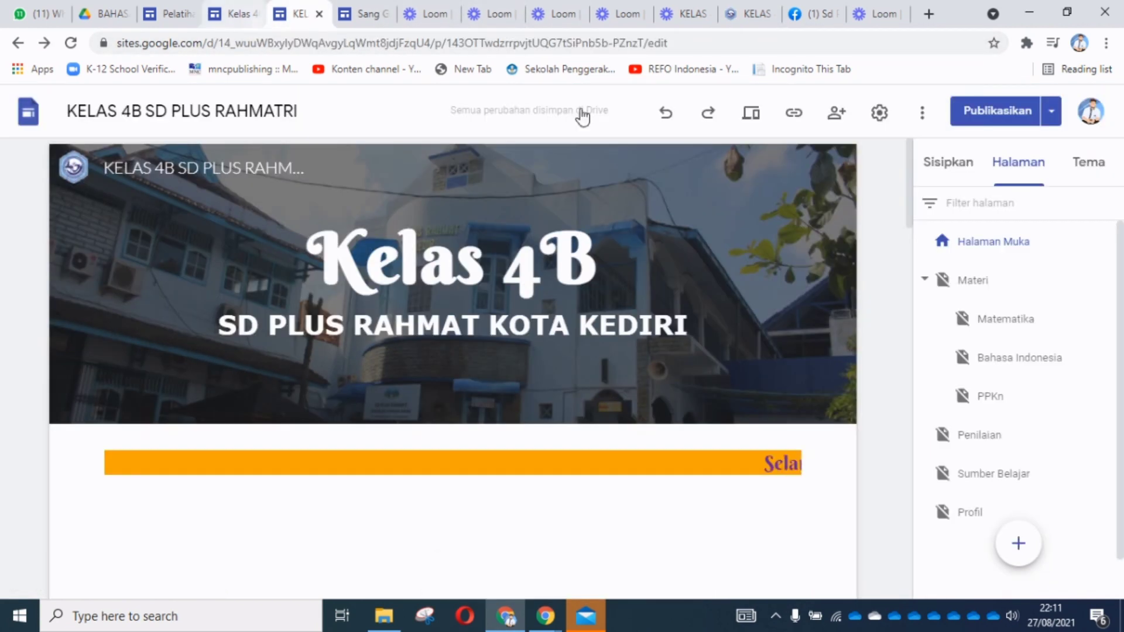
{"action": "left_click", "coordinate": [752, 14]}
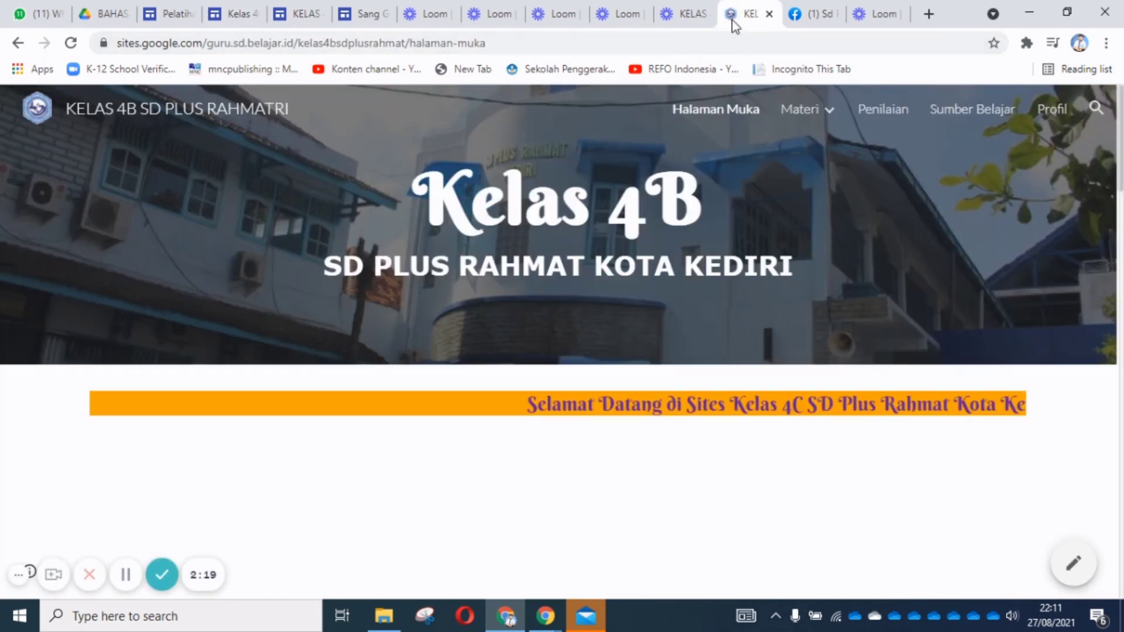
{"action": "left_click", "coordinate": [69, 50]}
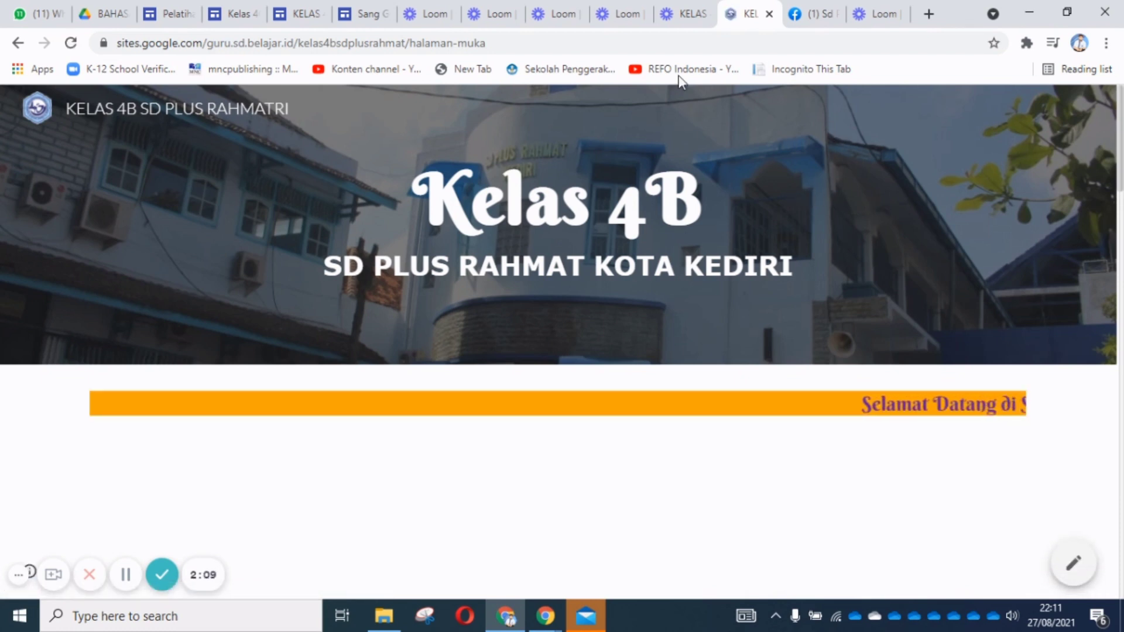
Review the published home page down to the Materi and Penilaian buttons below the map and return to its header.
{"action": "scroll", "coordinate": [816, 200], "scroll_direction": "down", "scroll_amount": 20}
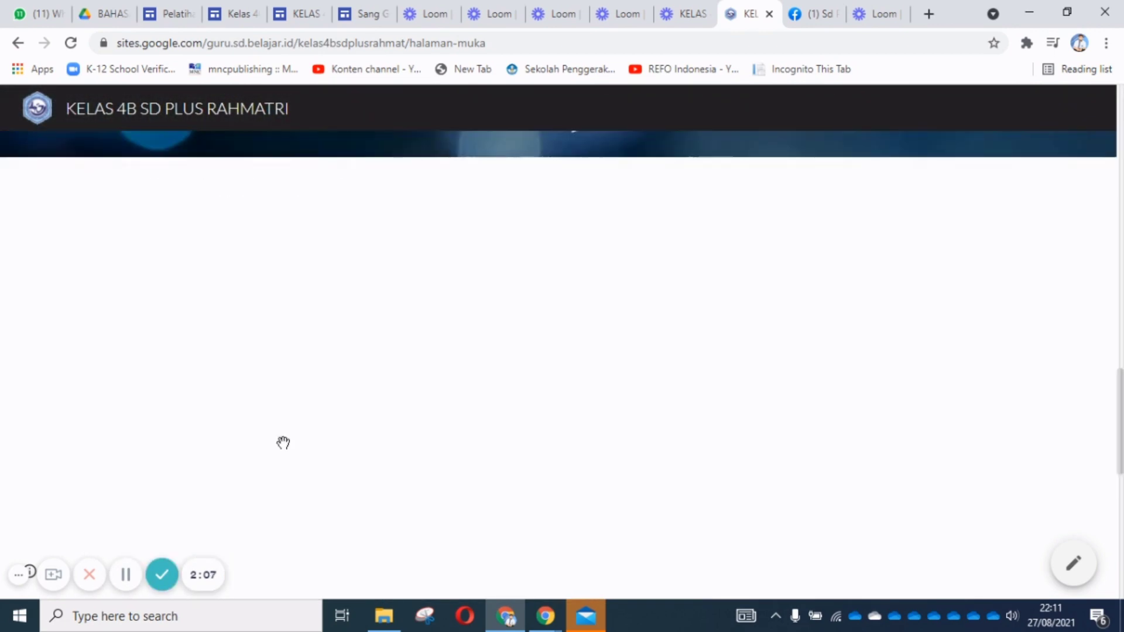
{"action": "scroll", "coordinate": [231, 452], "scroll_direction": "down", "scroll_amount": 1}
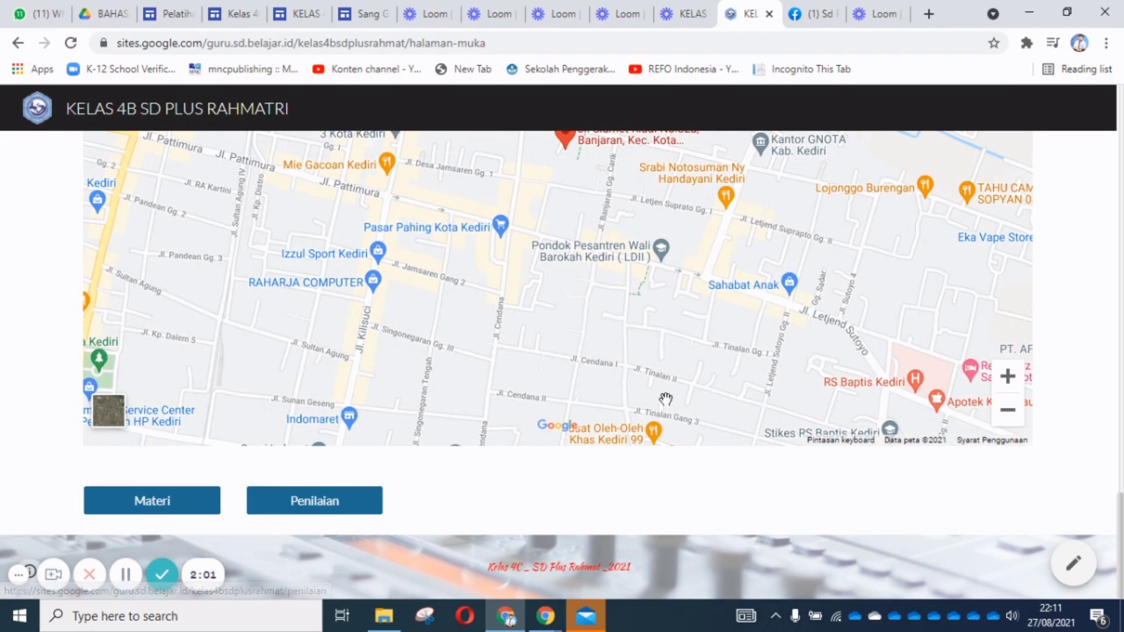
{"action": "scroll", "coordinate": [961, 237], "scroll_direction": "up", "scroll_amount": 10}
{"action": "scroll", "coordinate": [961, 237], "scroll_direction": "up", "scroll_amount": 10}
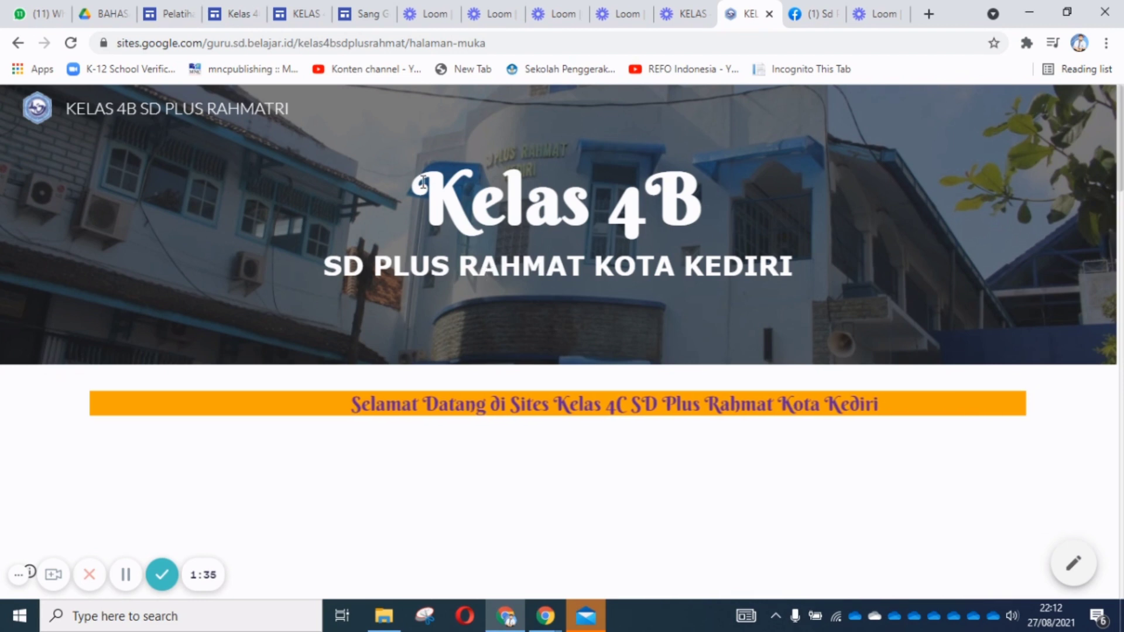
View the Google Workspace for Education training, Sang Guru Store and Kelas 4C SD Plus Rahmat sites as further examples.
{"action": "left_click", "coordinate": [171, 16]}
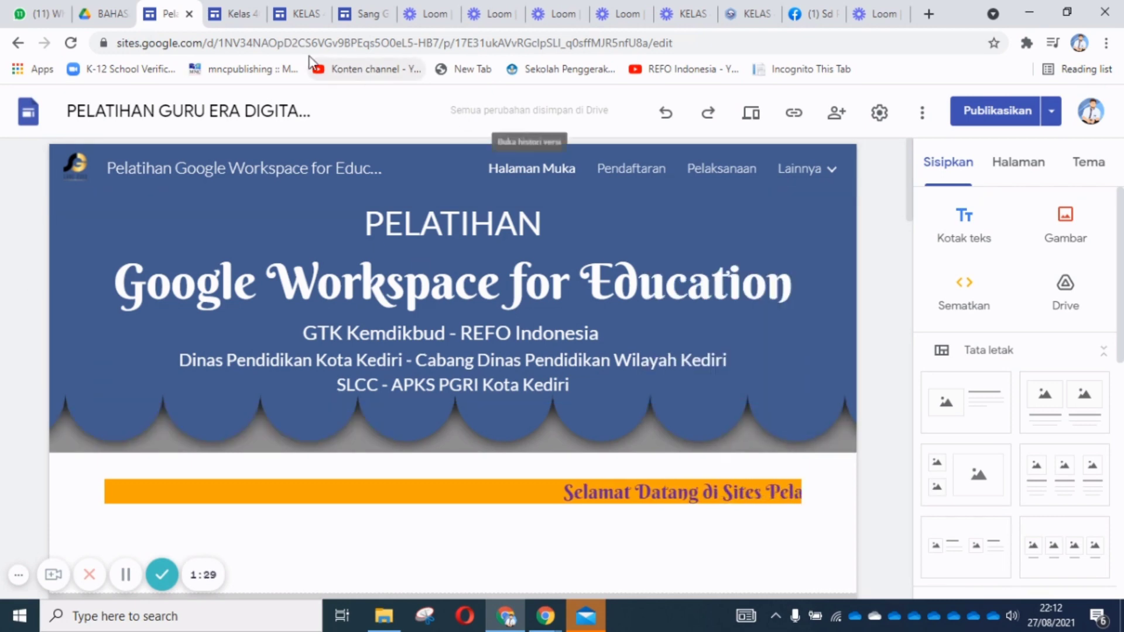
{"action": "left_click", "coordinate": [361, 15]}
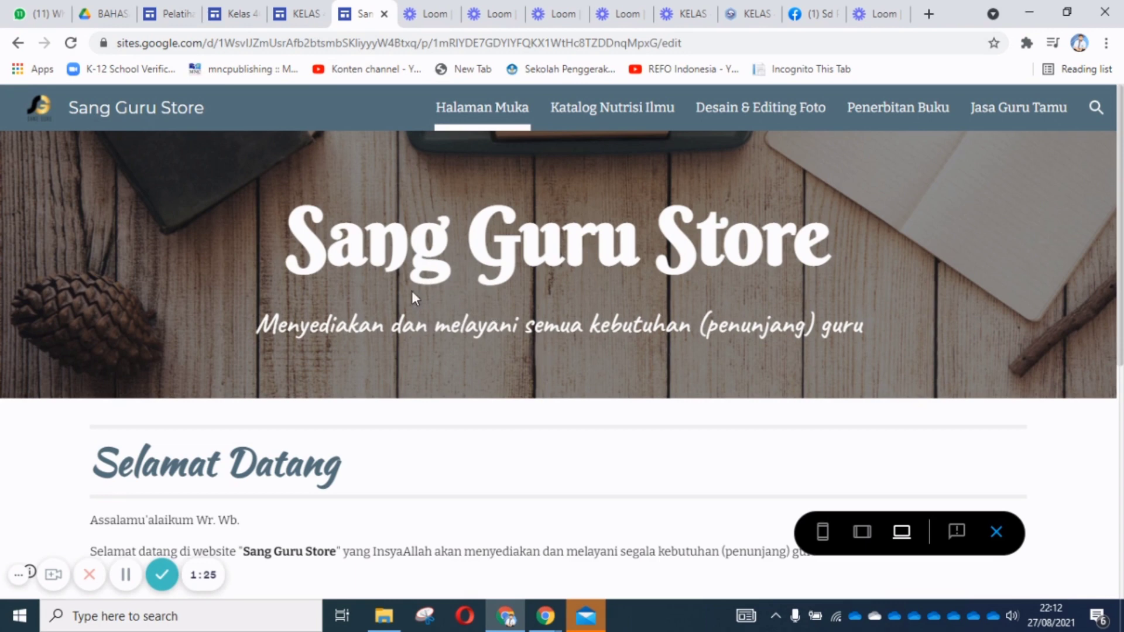
{"action": "left_click", "coordinate": [228, 17]}
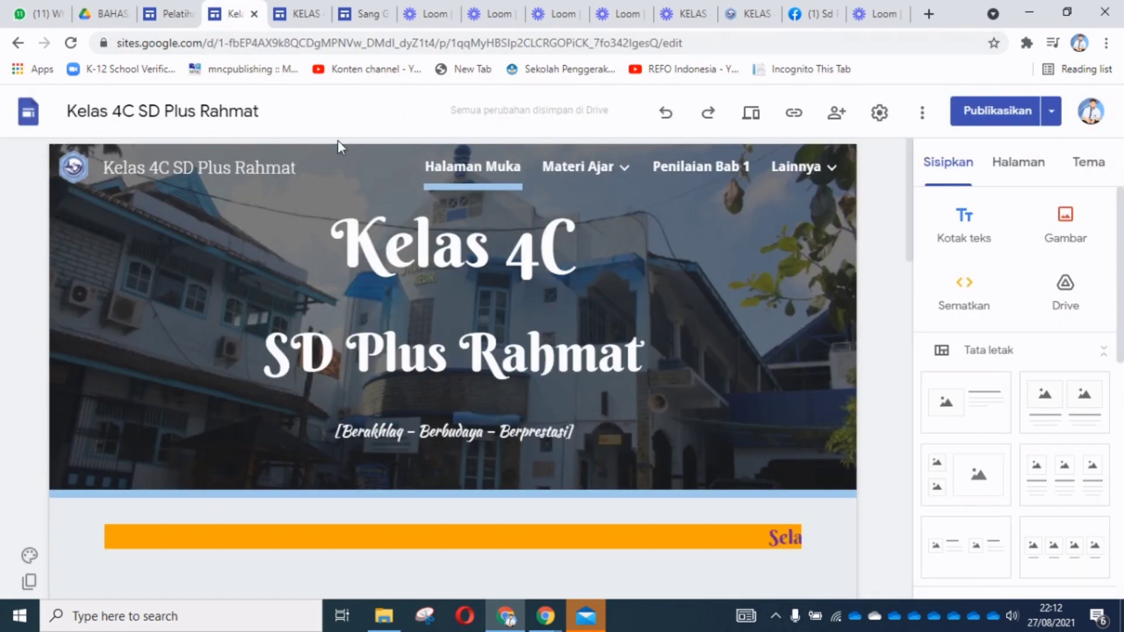